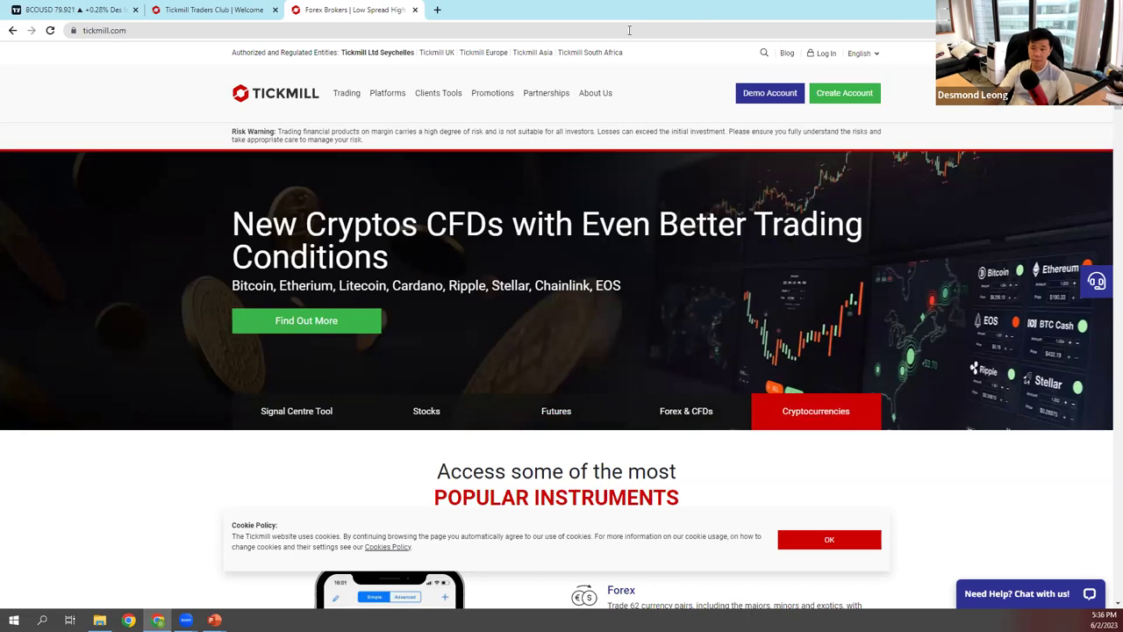
- Open the Tickmill Traders Club page from the client tools and accept the cookie policy
mouse_move(451, 98)
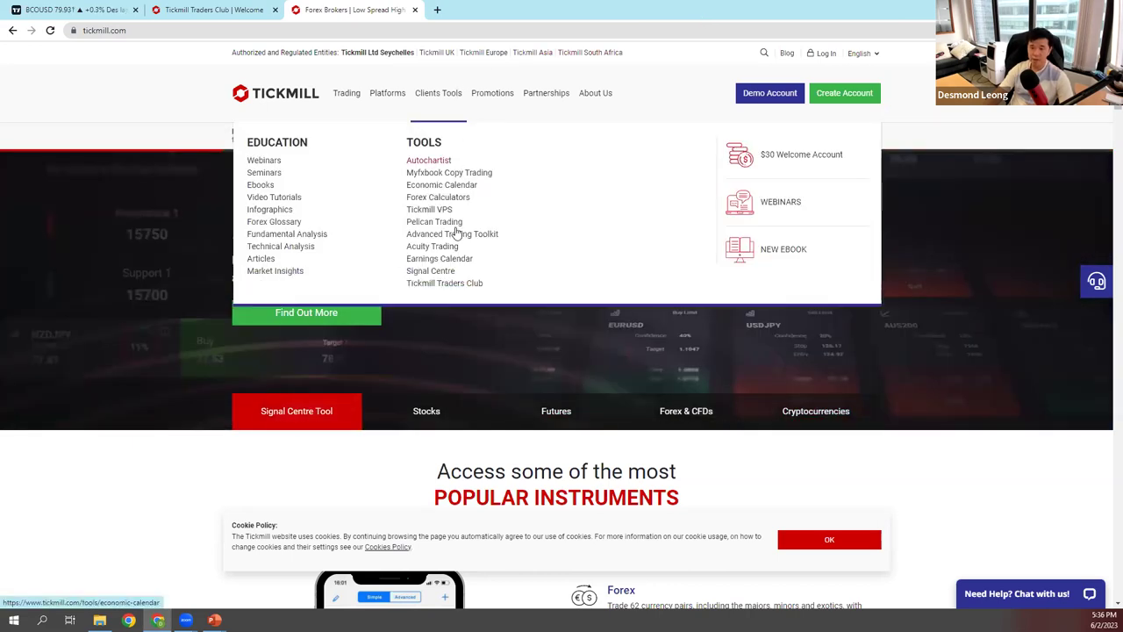
click(455, 284)
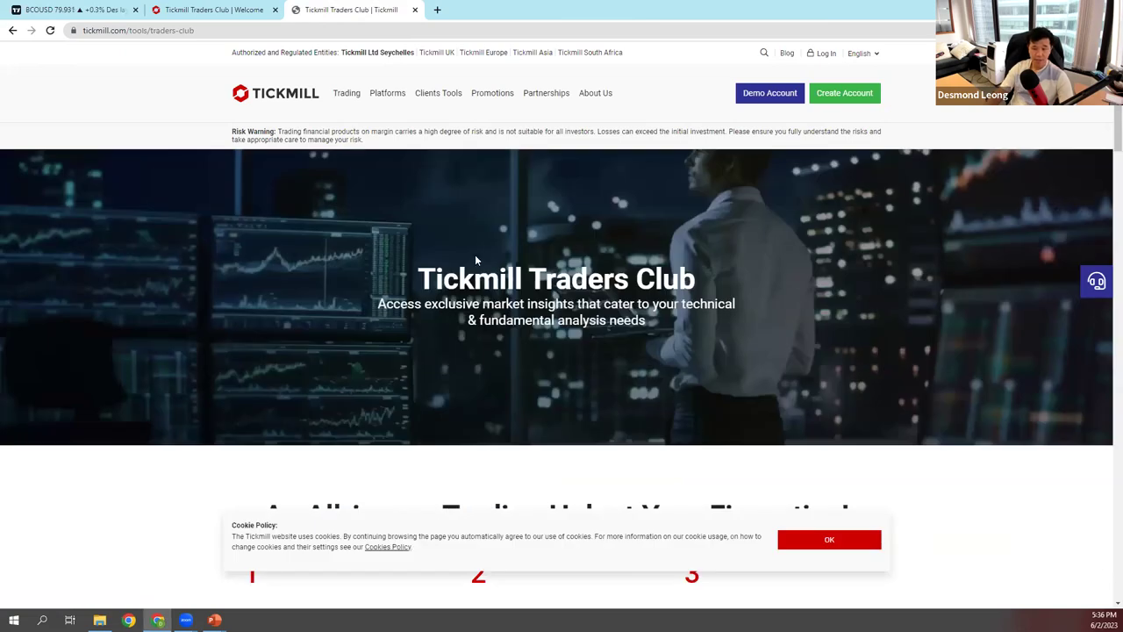
click(873, 545)
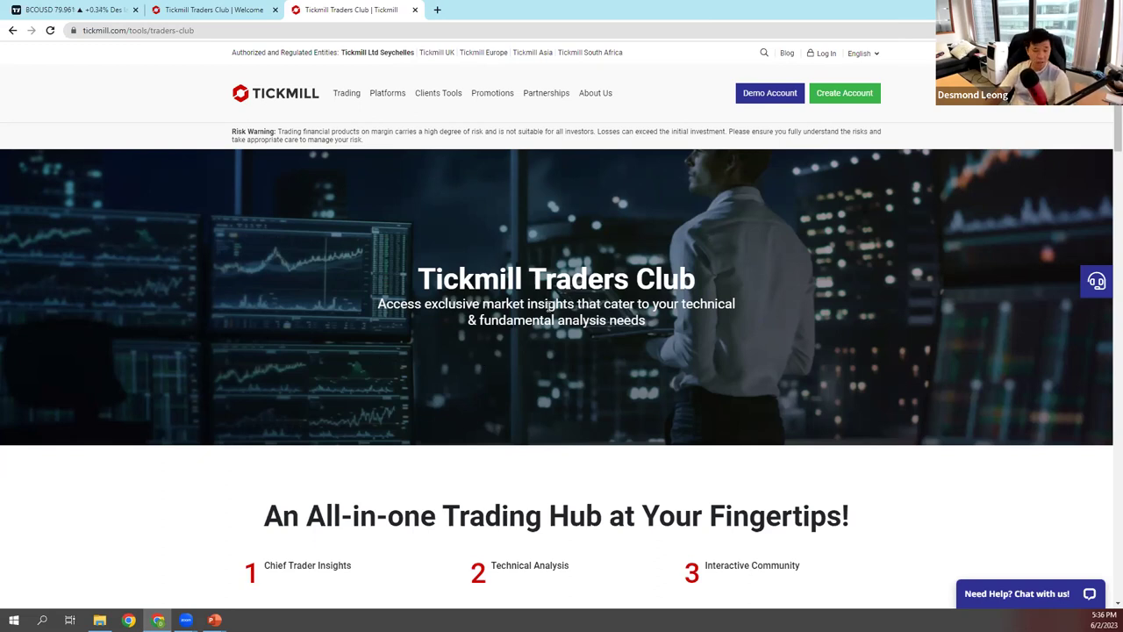
- Review the Traders Club page from its news and insights features through the chief traders to the sign-up steps
scroll(538, 422, down, 6)
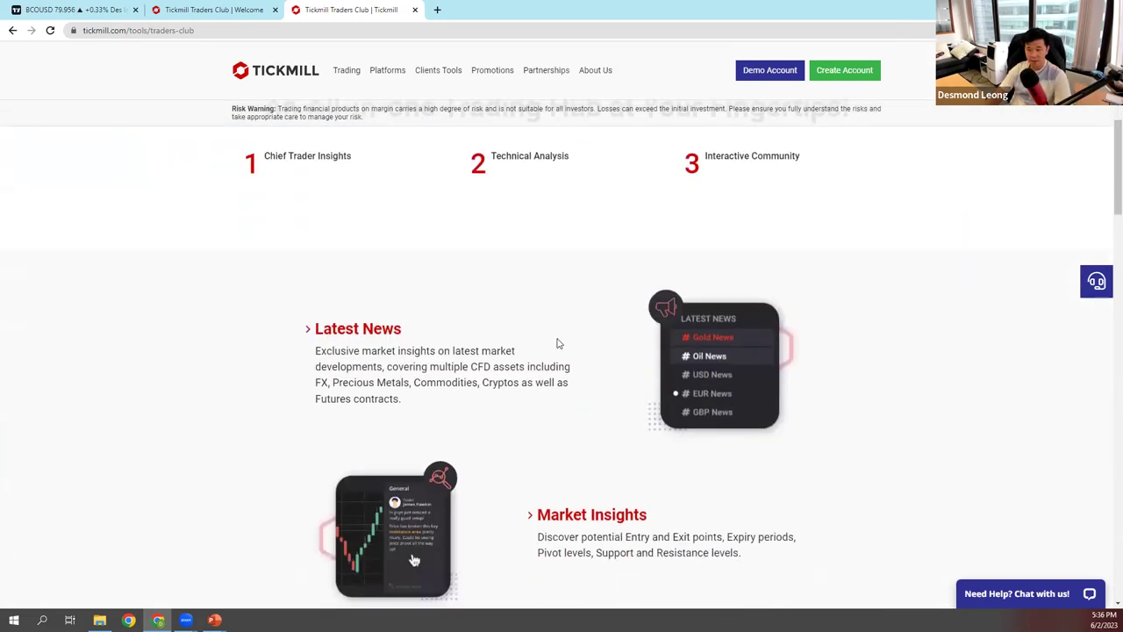
scroll(504, 295, down, 1)
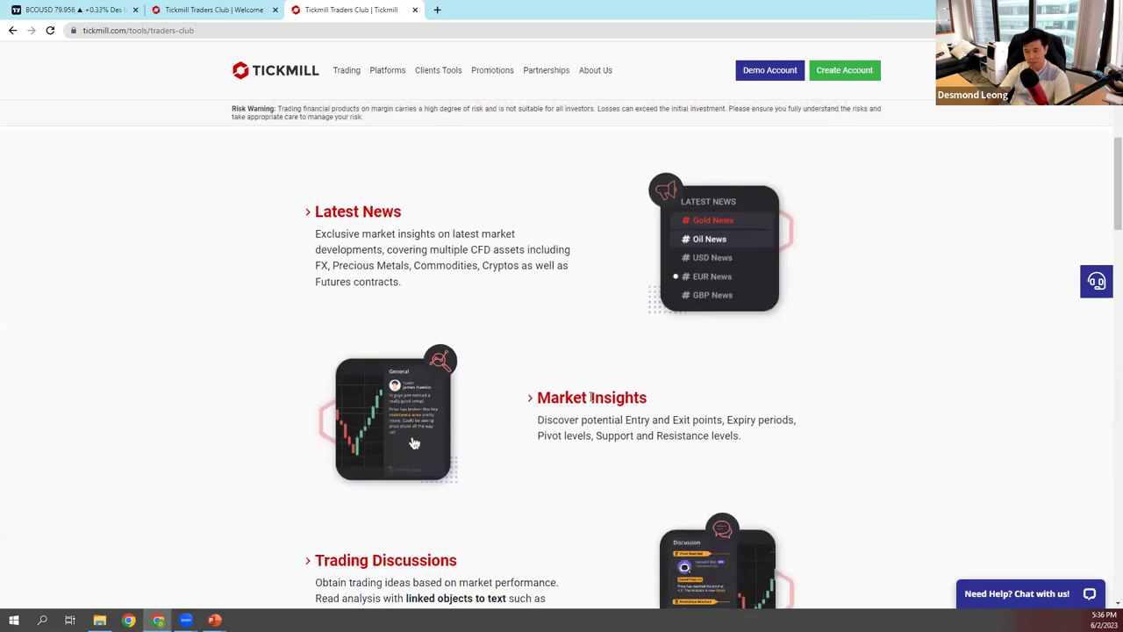
scroll(679, 412, down, 2)
scroll(678, 412, down, 6)
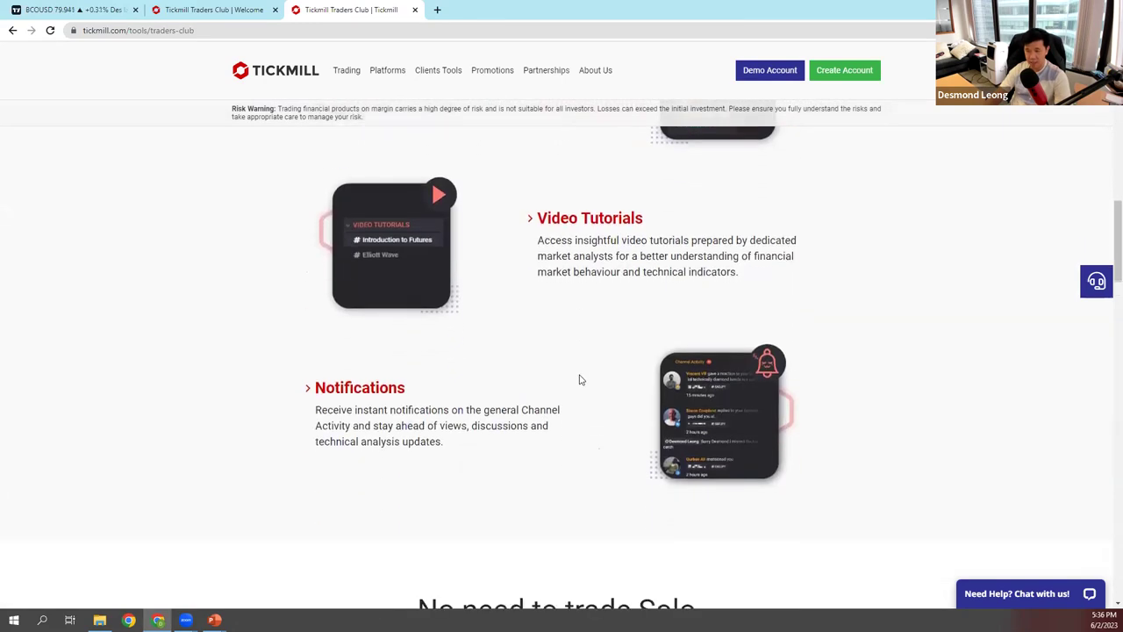
scroll(590, 364, down, 1)
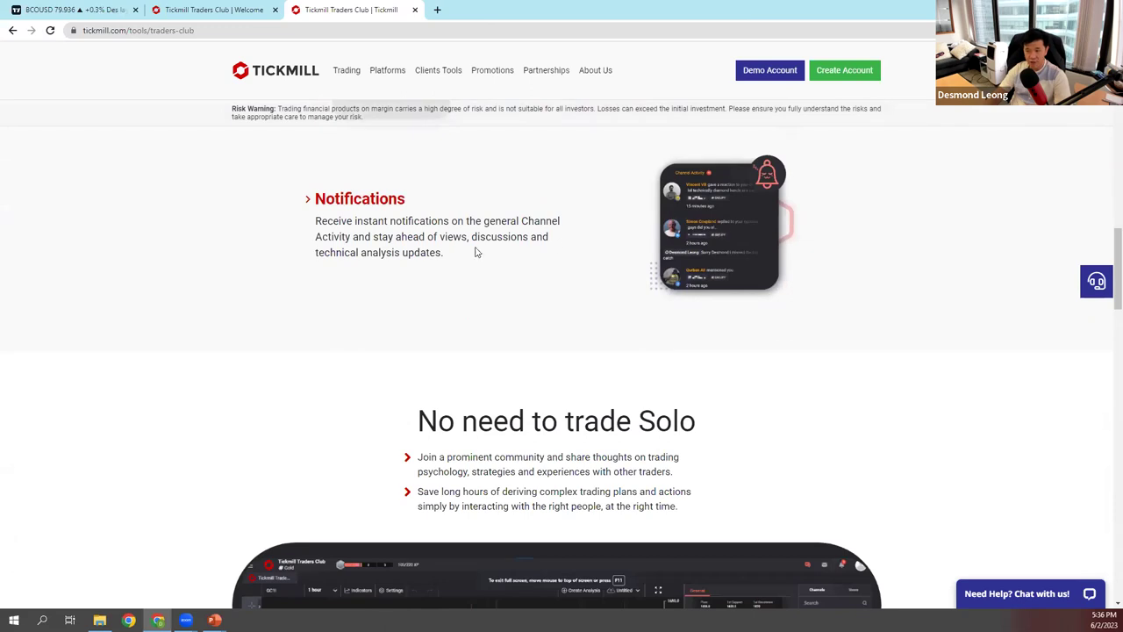
drag(474, 248, 344, 234)
click(344, 233)
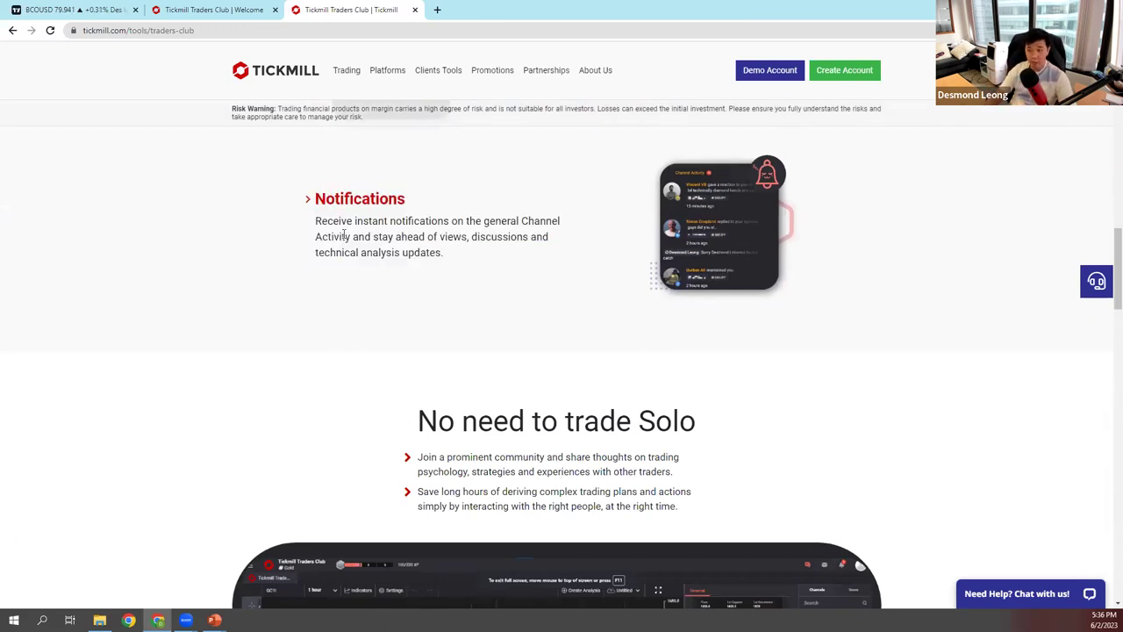
scroll(542, 265, down, 3)
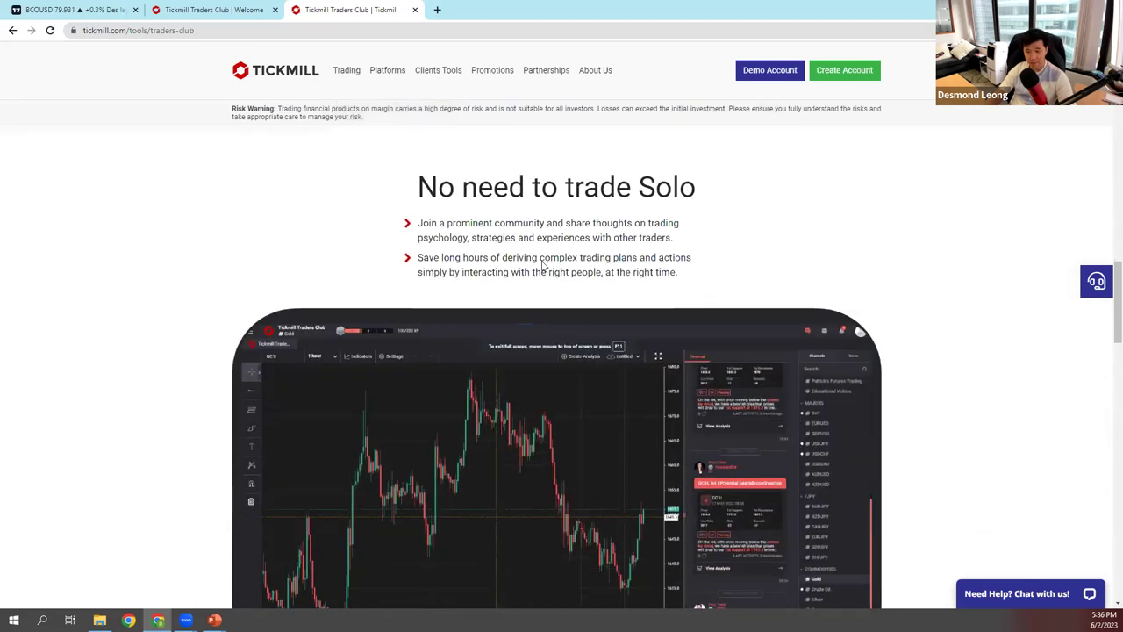
drag(436, 188, 620, 197)
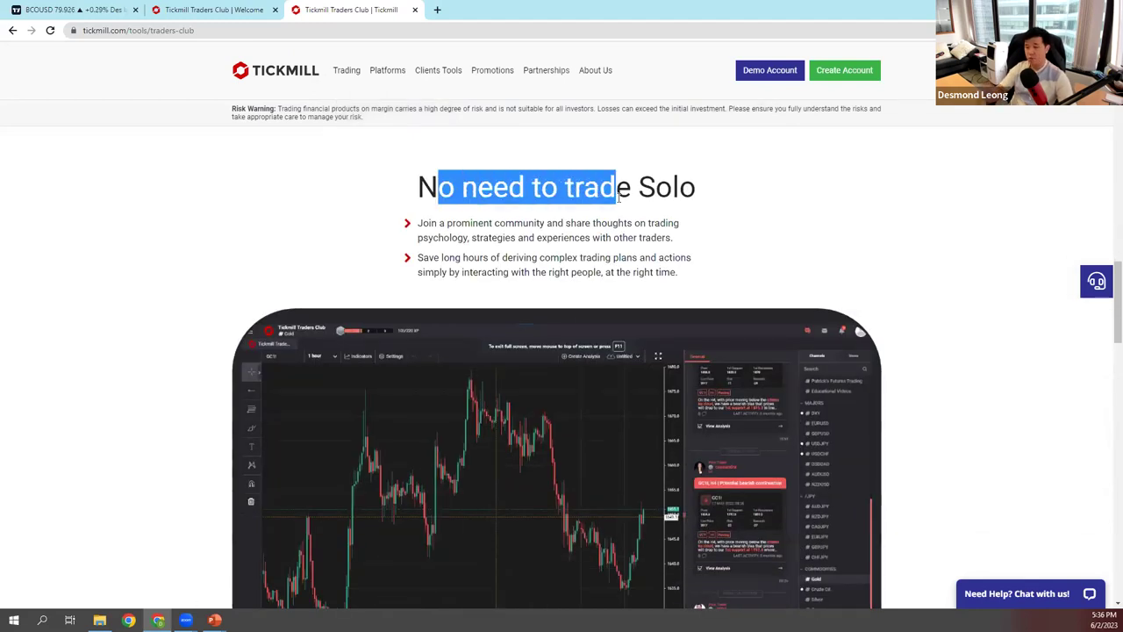
scroll(637, 240, down, 2)
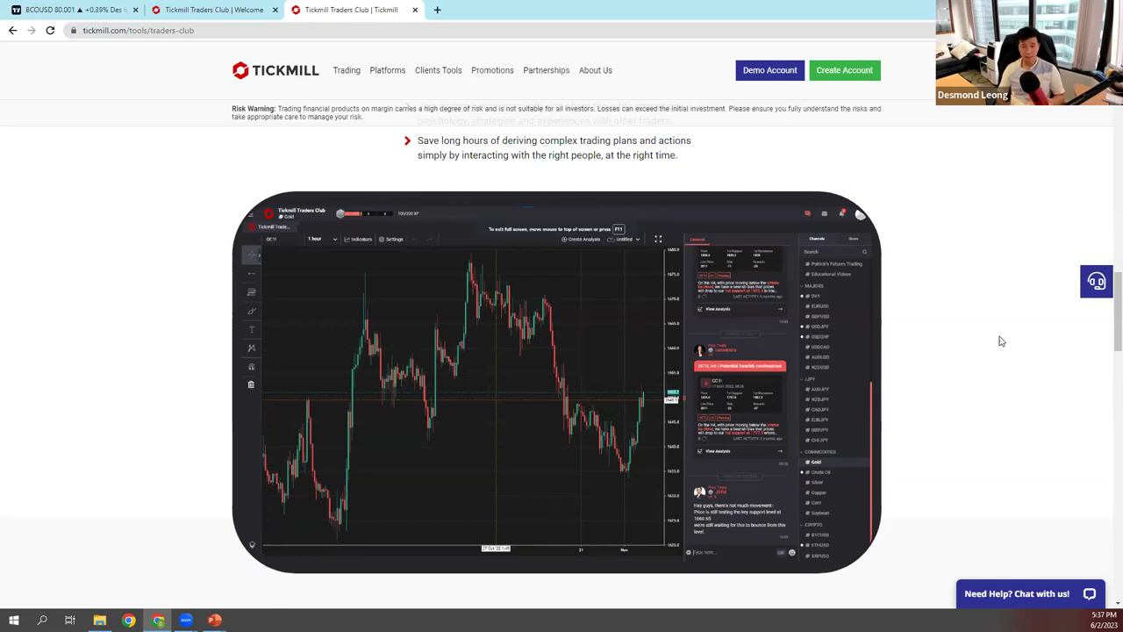
scroll(827, 337, down, 5)
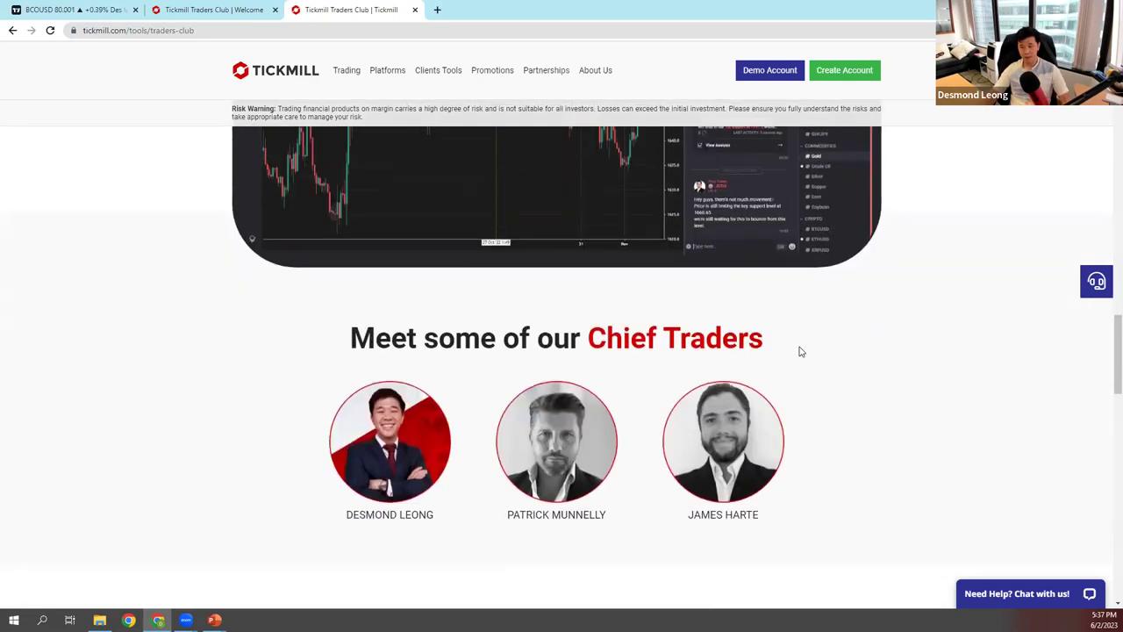
scroll(395, 422, down, 3)
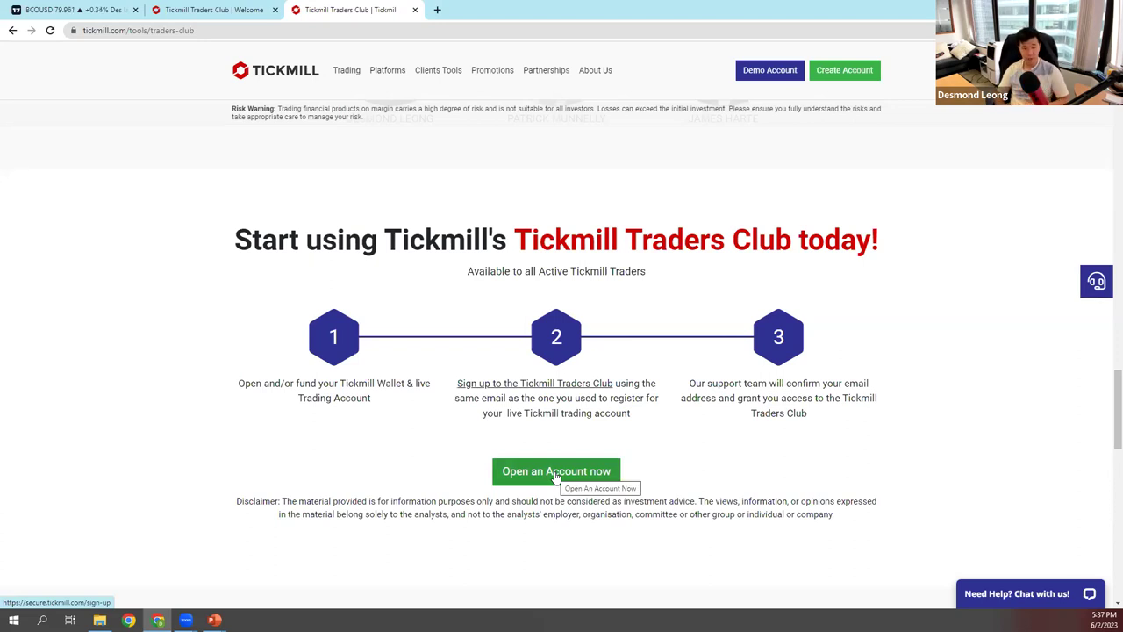
- Switch to the Traders Club web app and view the Chit Chat and USD News channels
click(223, 9)
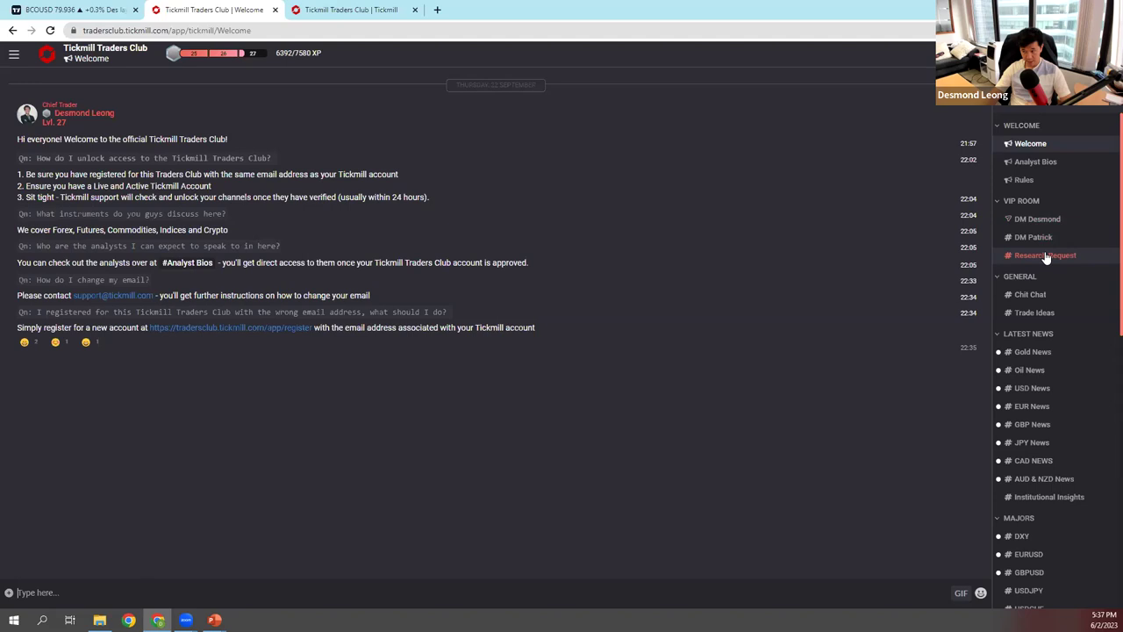
click(1044, 296)
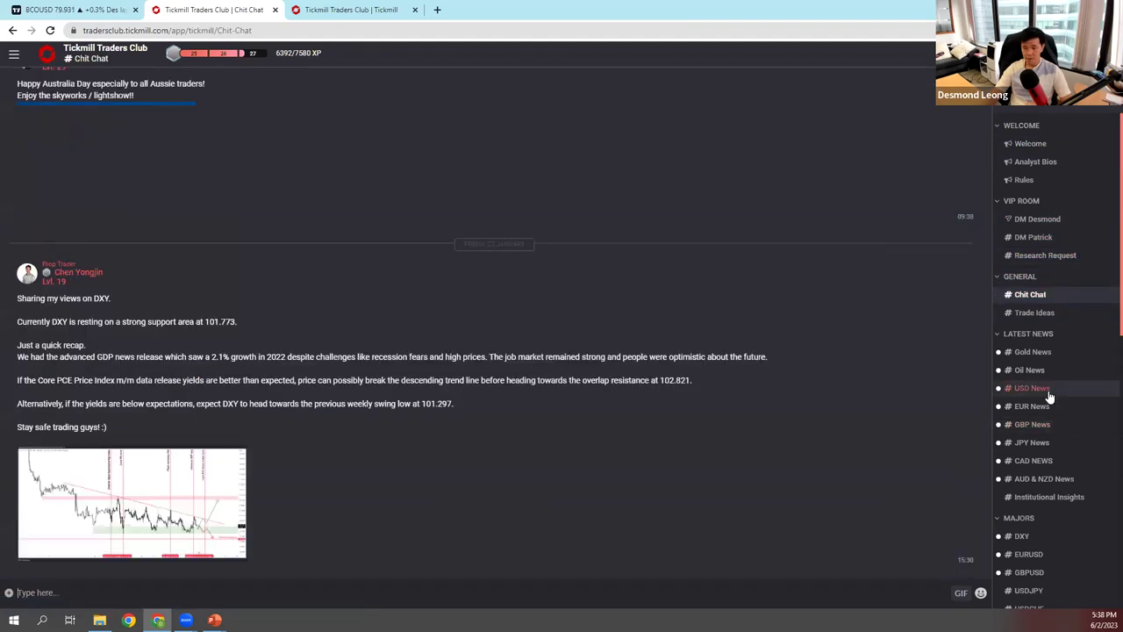
click(1044, 389)
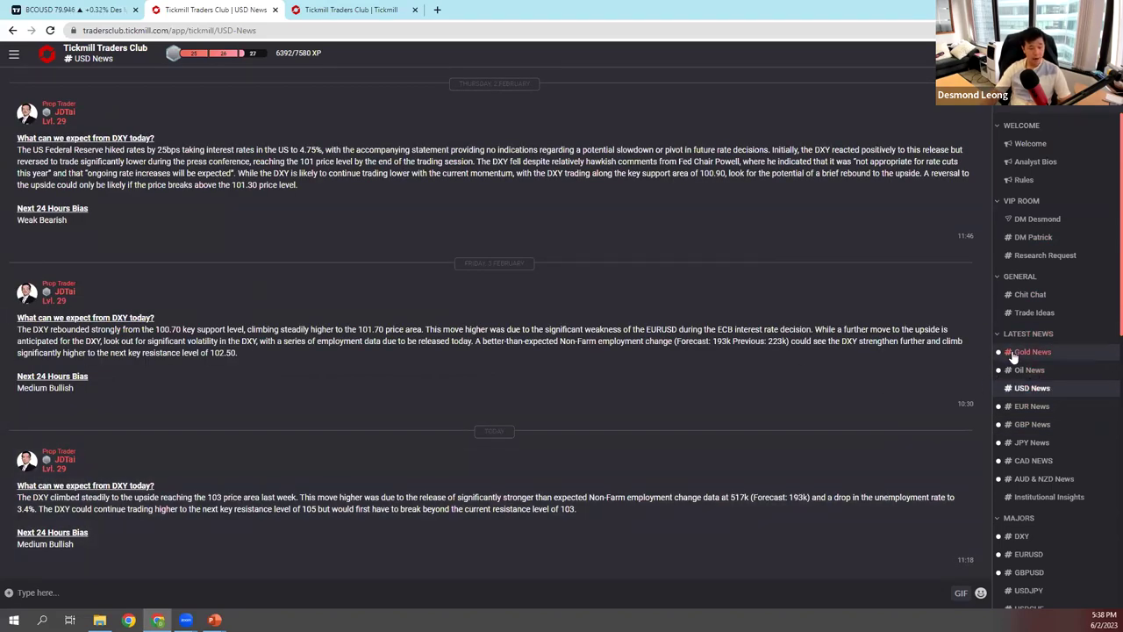
- Open the USDJPY channel and view the chief trader's bullish-rise analysis posted on 6 February 2023
scroll(1072, 535, down, 1)
scroll(1072, 533, down, 2)
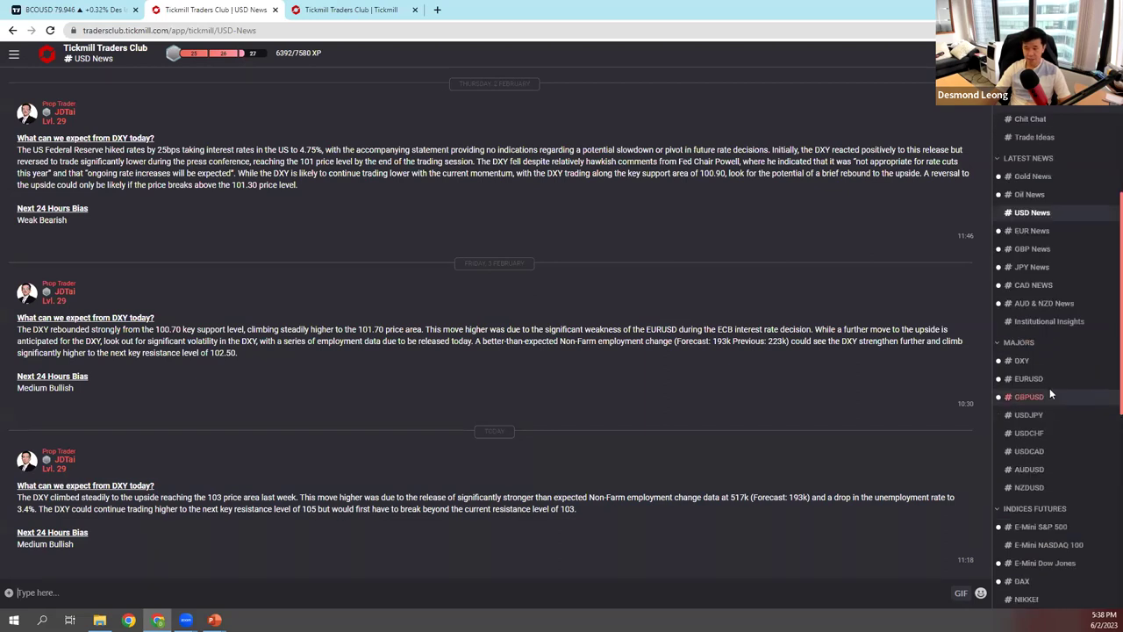
click(1036, 417)
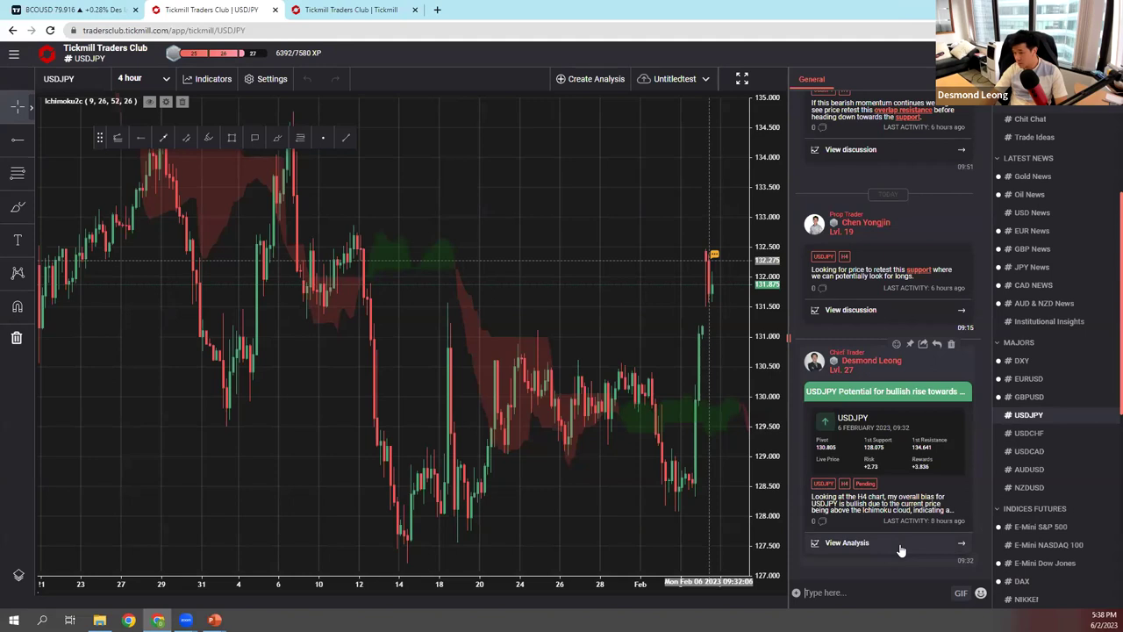
click(900, 550)
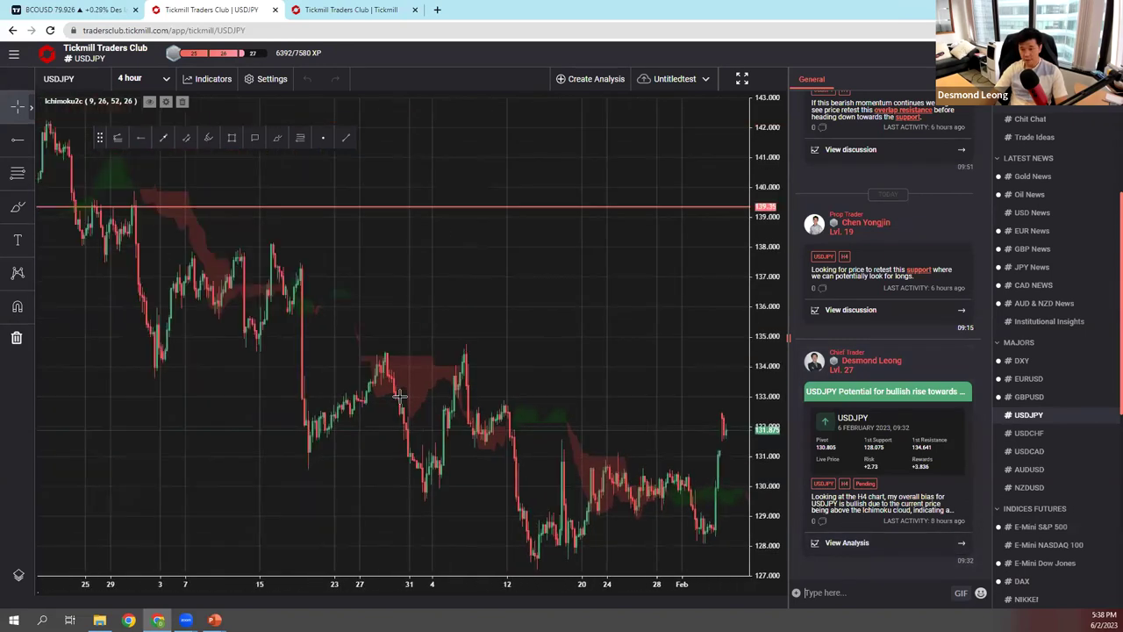
- Clear the drawings from the USDJPY chart and change its timeframe
click(17, 338)
click(136, 78)
click(132, 206)
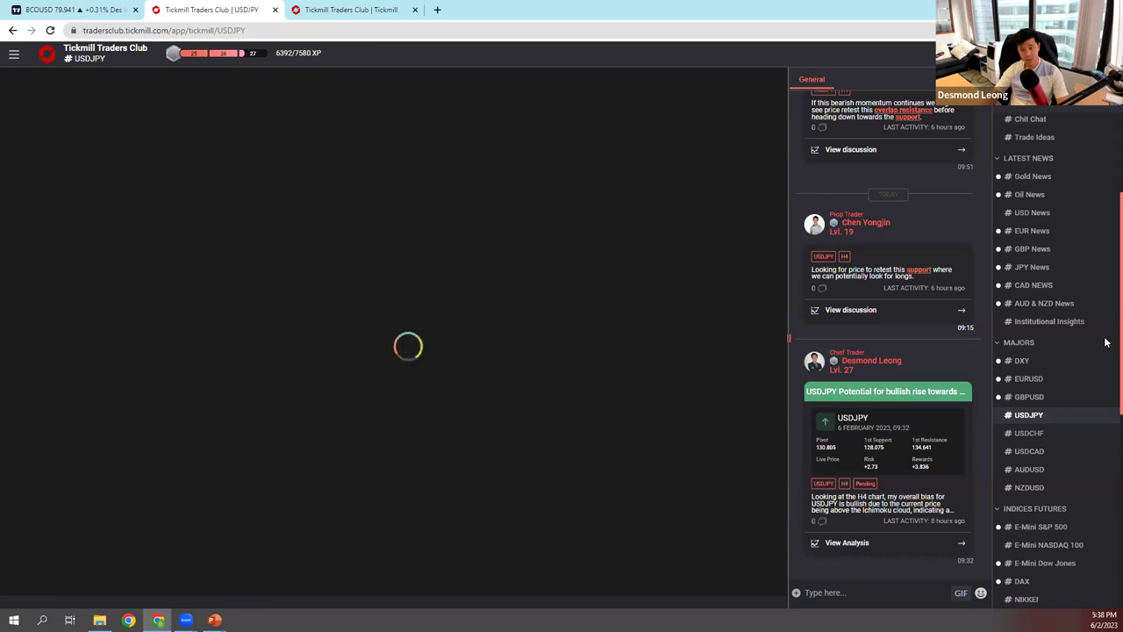
- Switch between the USDJPY and GBPUSD channels, ending on GBPUSD, and browse its posted analyses
click(1035, 400)
click(1031, 416)
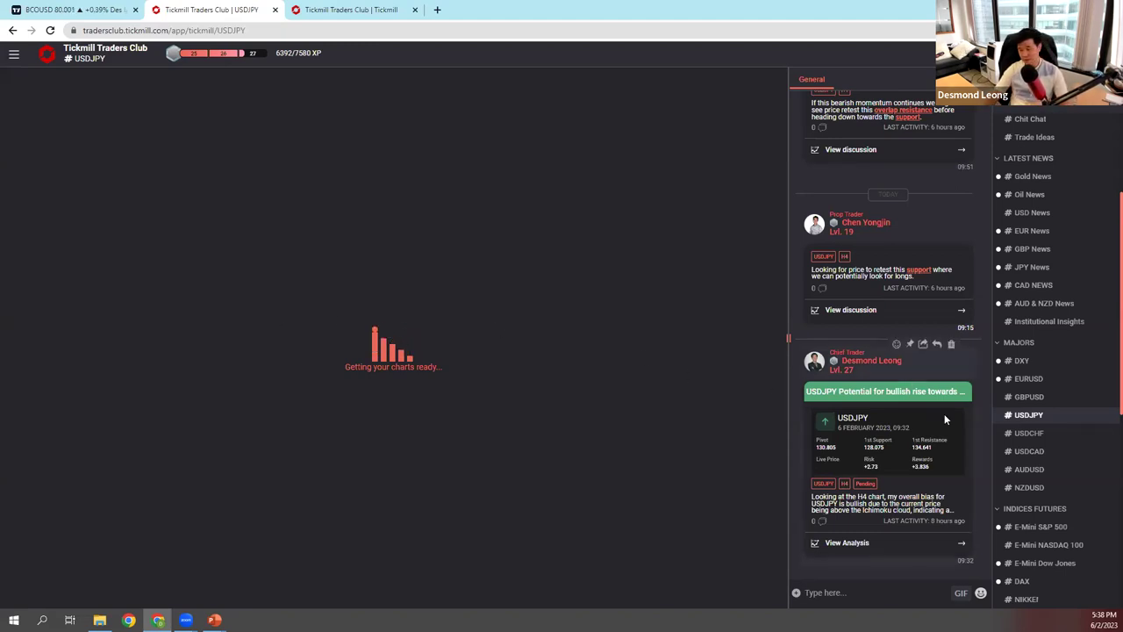
click(1032, 399)
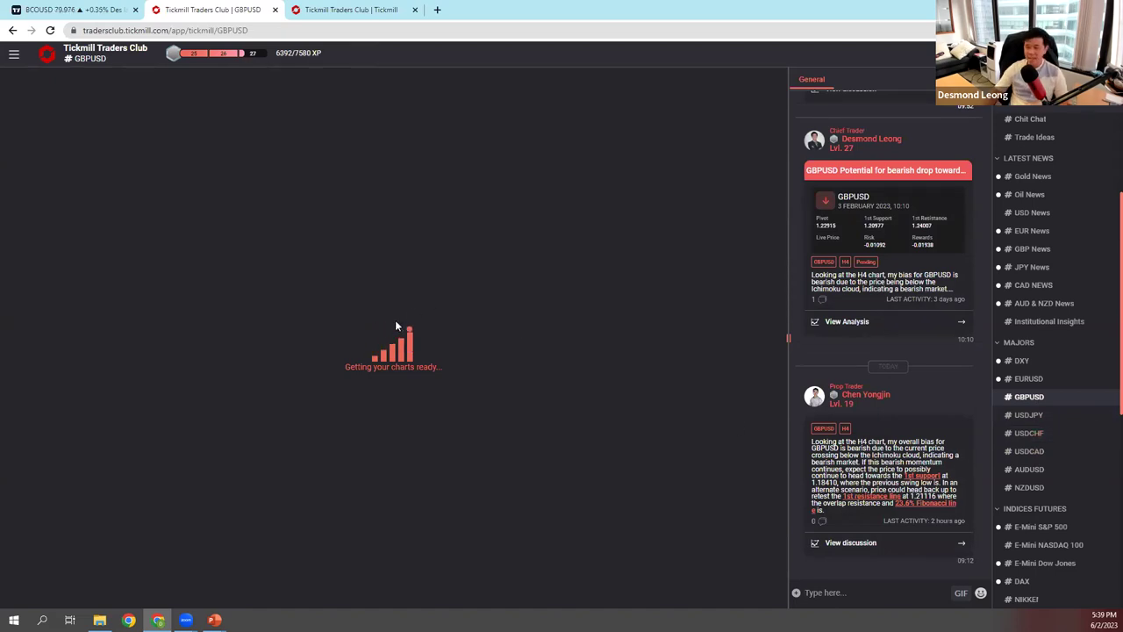
scroll(886, 342, up, 1)
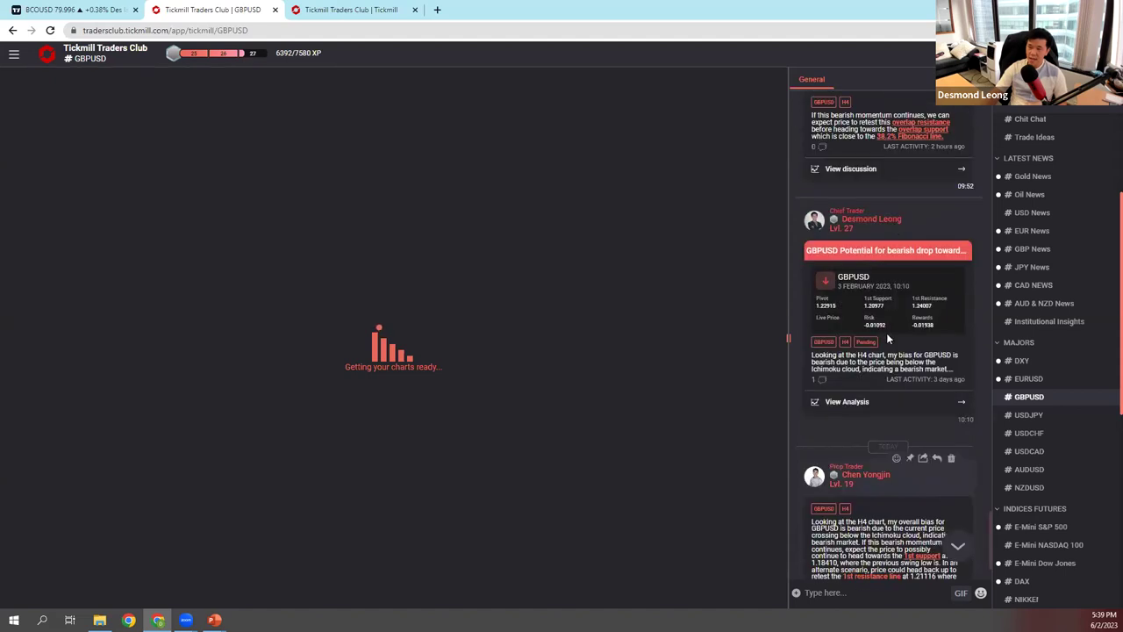
scroll(887, 339, up, 1)
scroll(900, 351, up, 2)
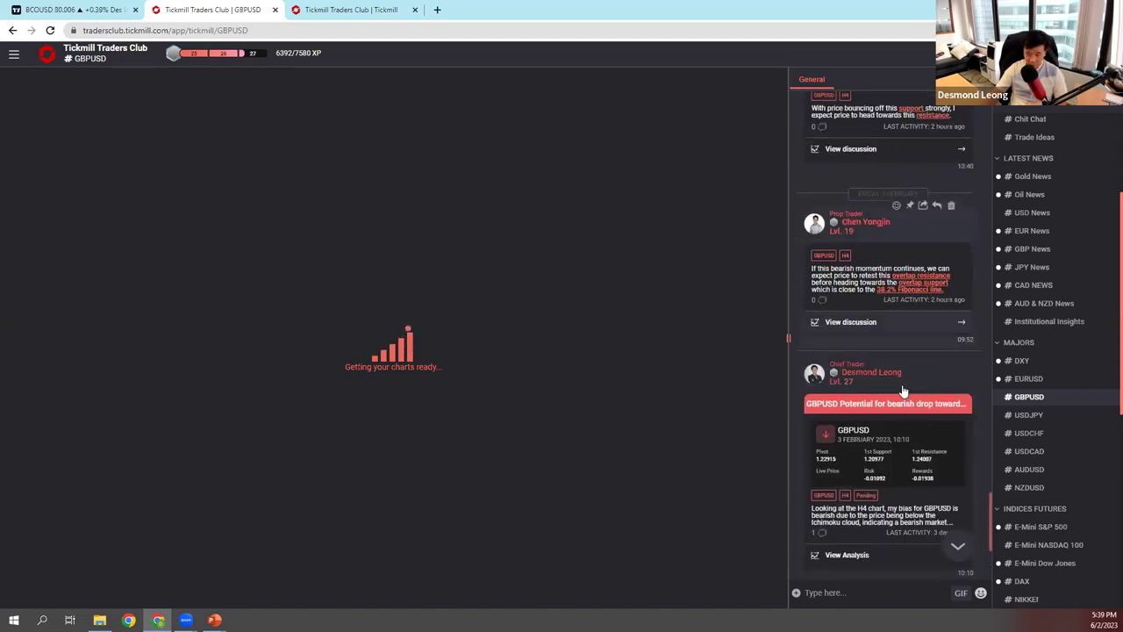
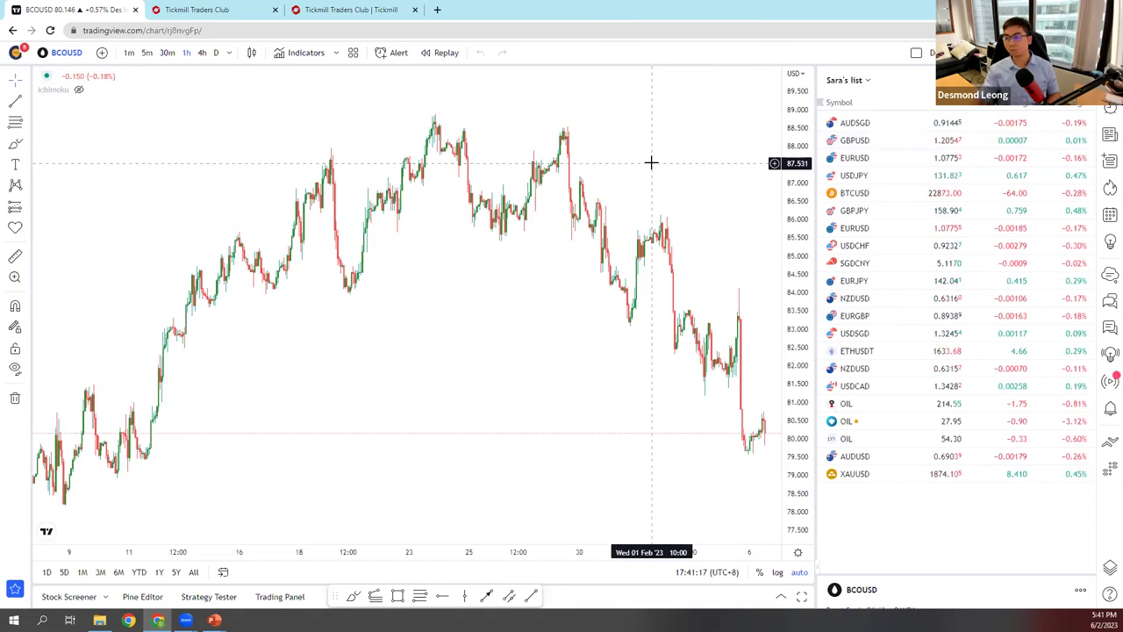
- Switch to the 42-symbol watchlist and load the TVC U.S. Dollar Currency Index (DXY) on the TradingView chart
click(845, 80)
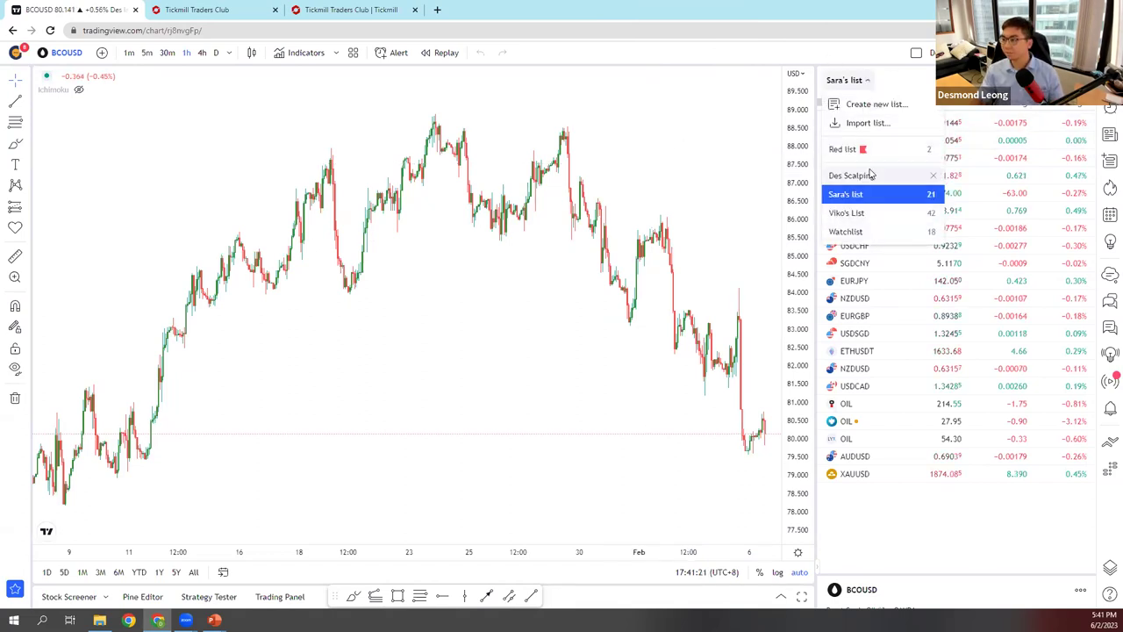
click(851, 213)
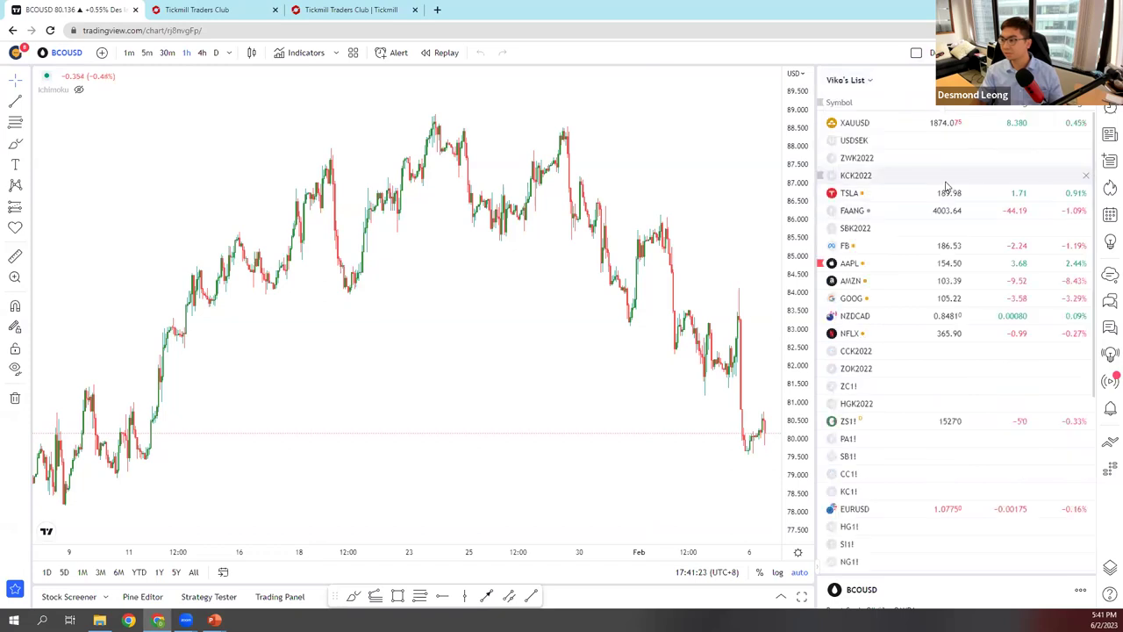
click(102, 53)
click(66, 52)
text(DXY)
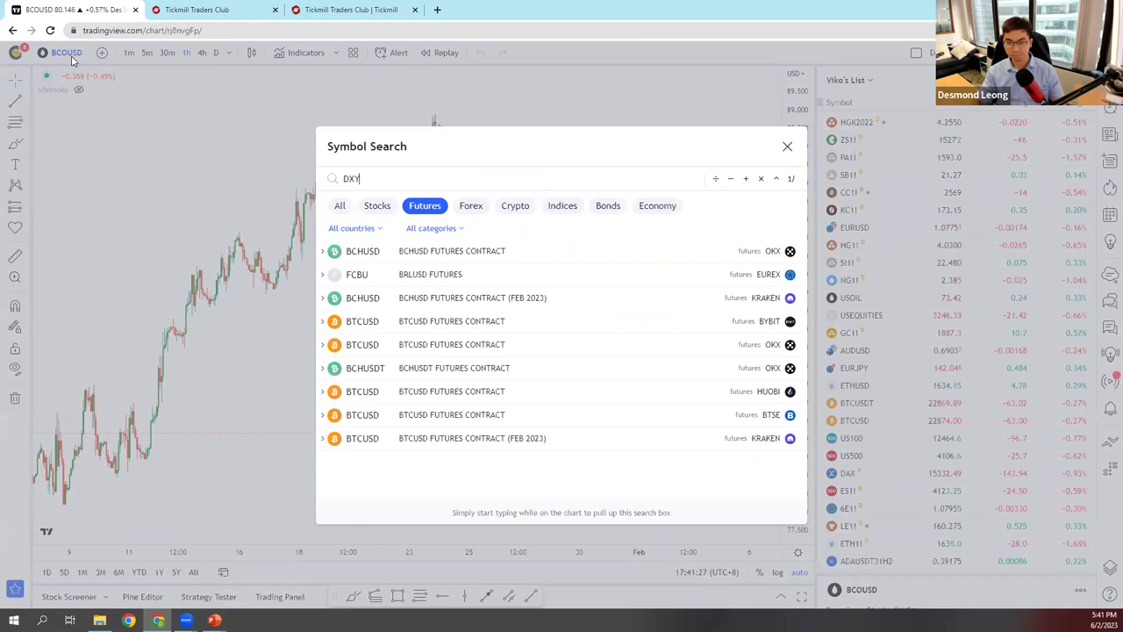
click(340, 210)
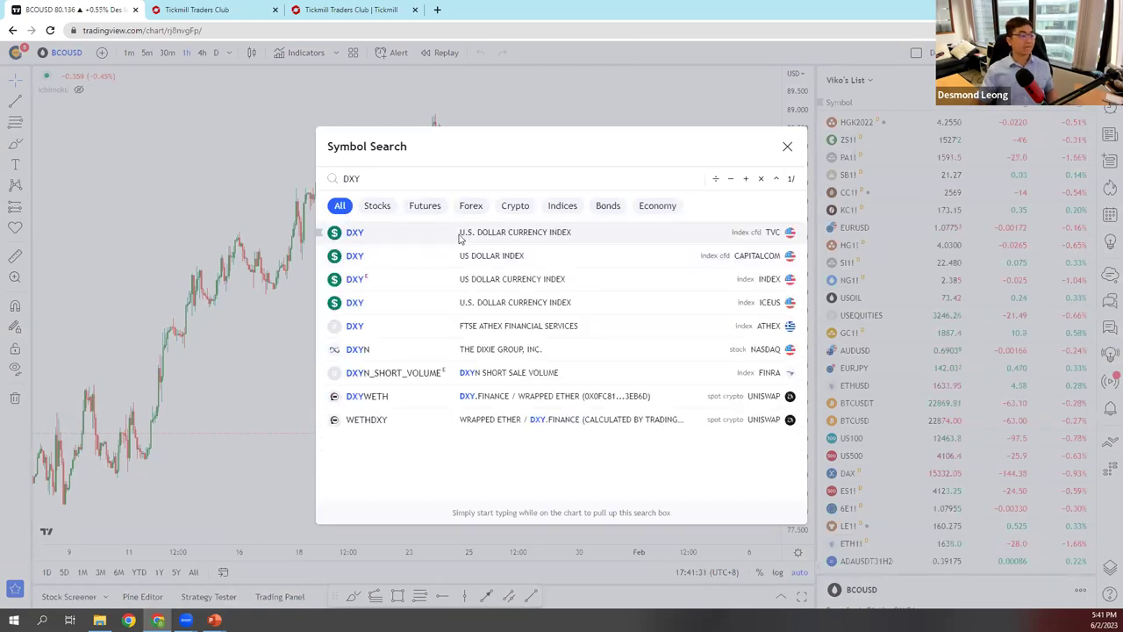
click(458, 233)
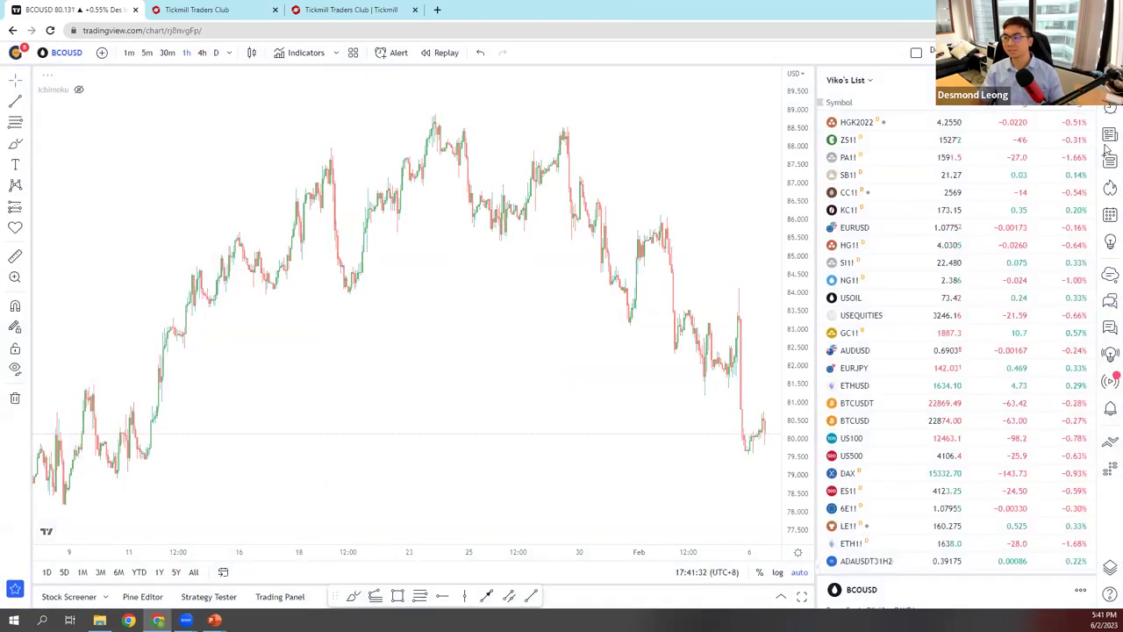
- Place a vertical line on the DXY chart at Fri 03 Feb '23 20:00, where the sharp rise begins
scroll(753, 184, up, 2)
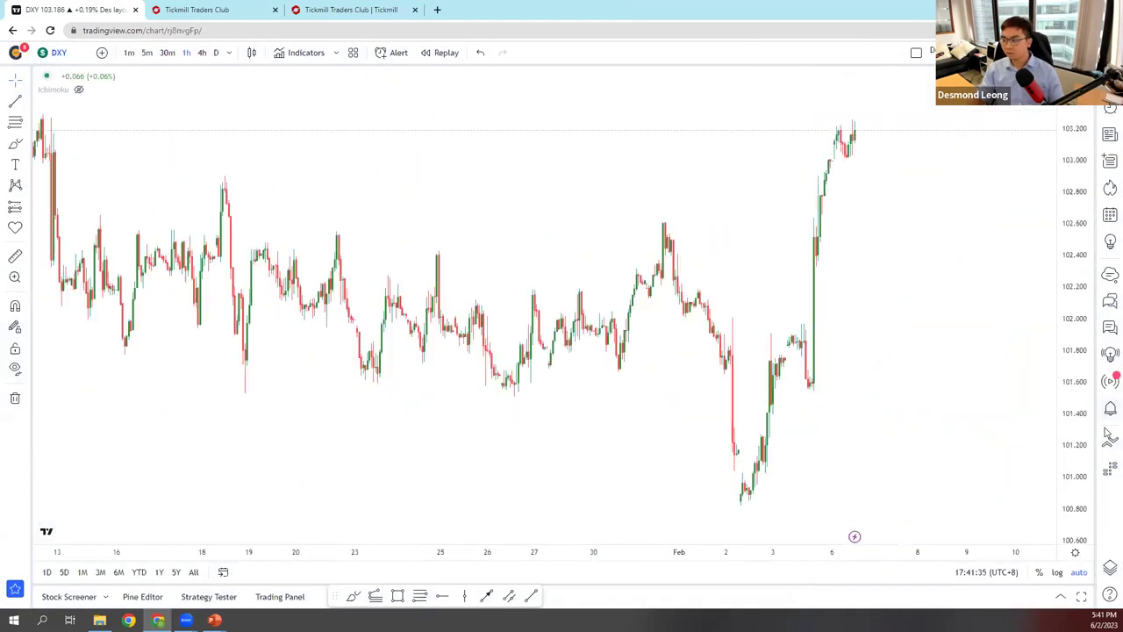
scroll(973, 412, up, 2)
drag(1076, 413, 1077, 443)
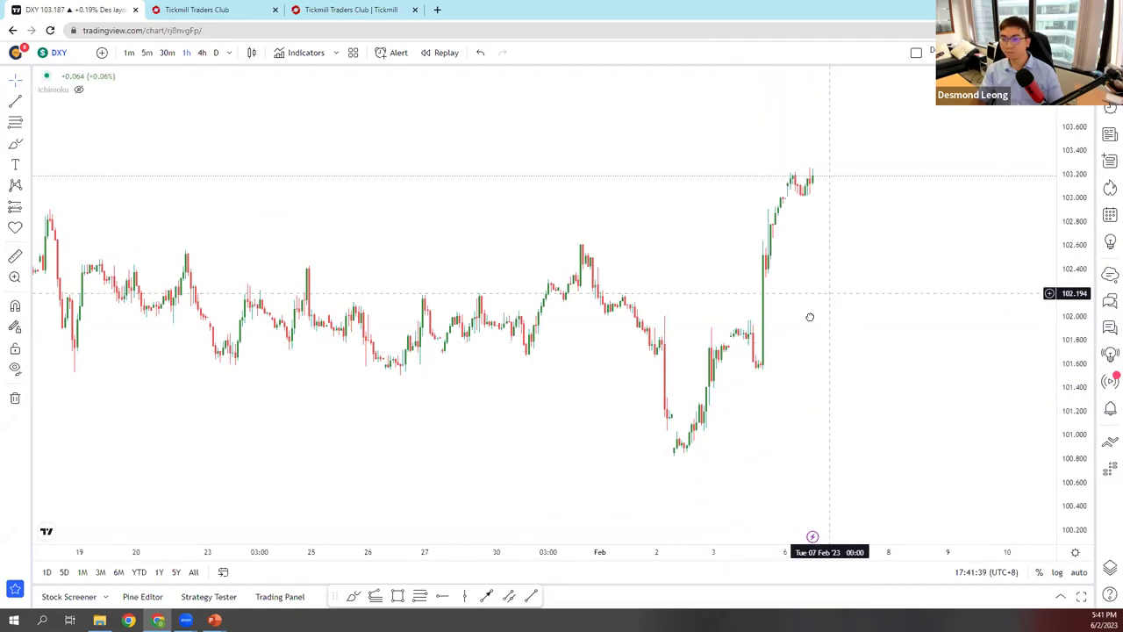
drag(810, 316, 798, 329)
click(27, 102)
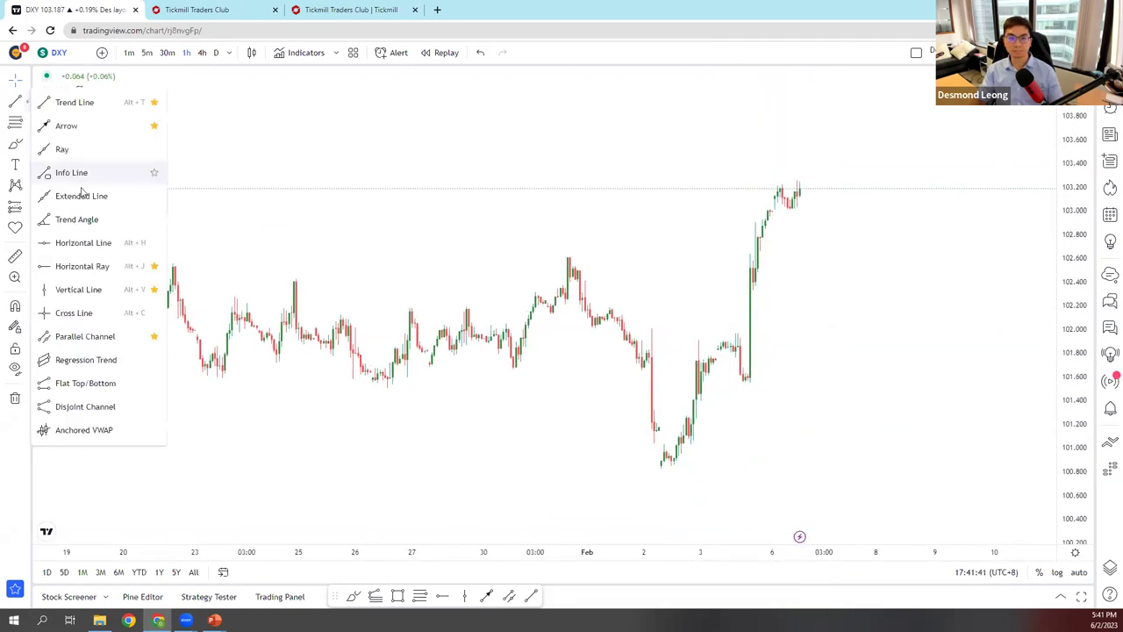
click(92, 291)
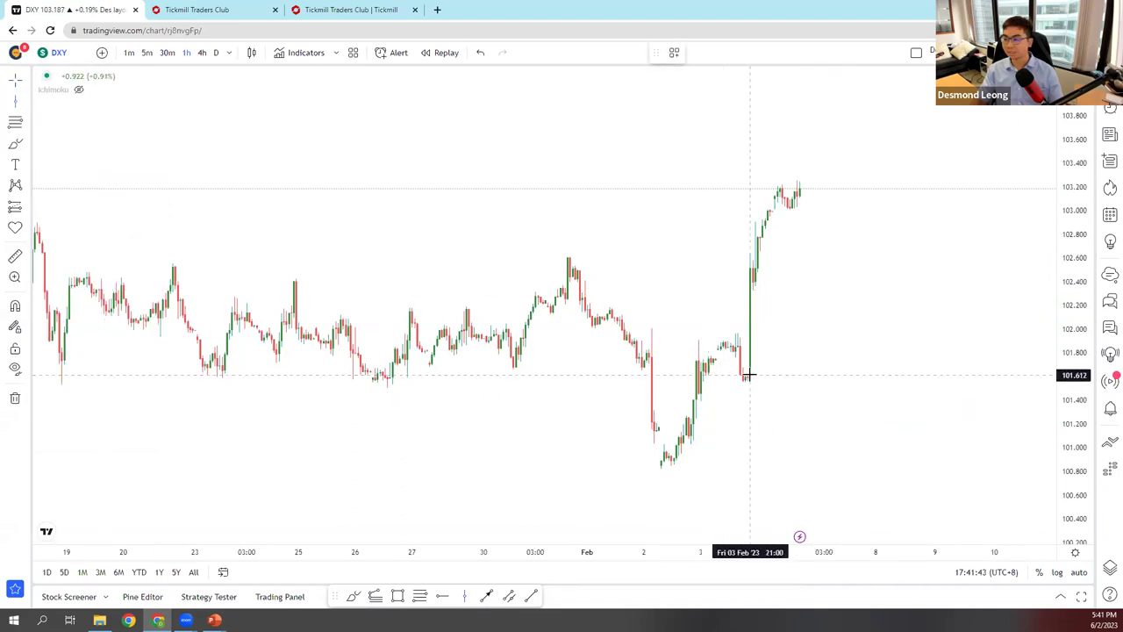
click(747, 373)
- Make the vertical line solid and add the text label "NFP Data Release" to it
double_click(747, 373)
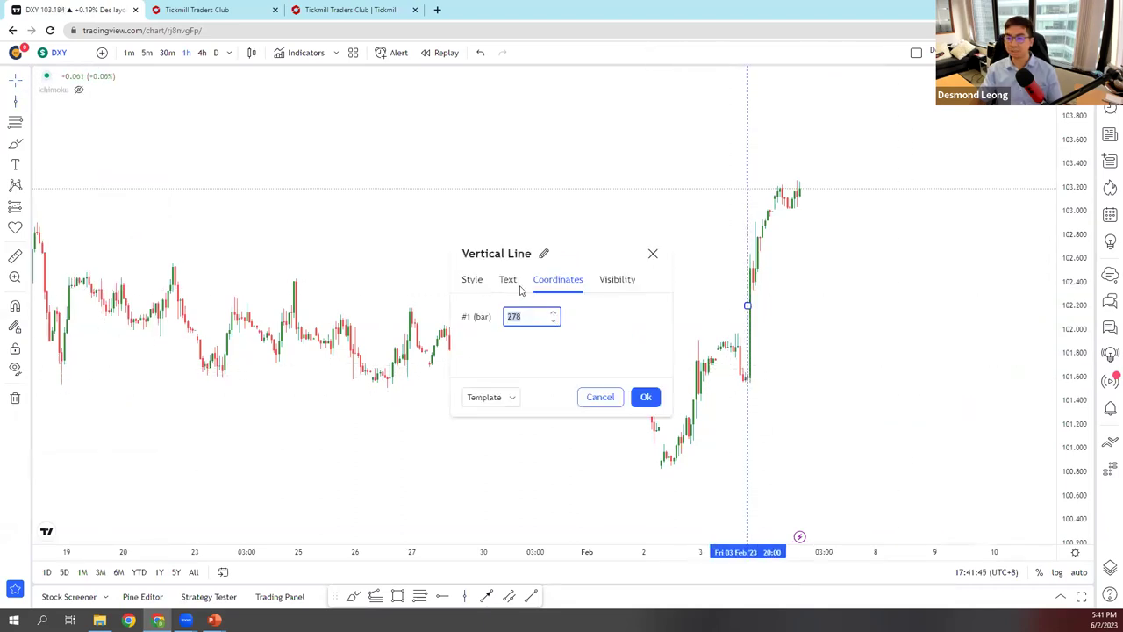
click(473, 279)
click(548, 316)
click(566, 340)
click(508, 279)
click(468, 317)
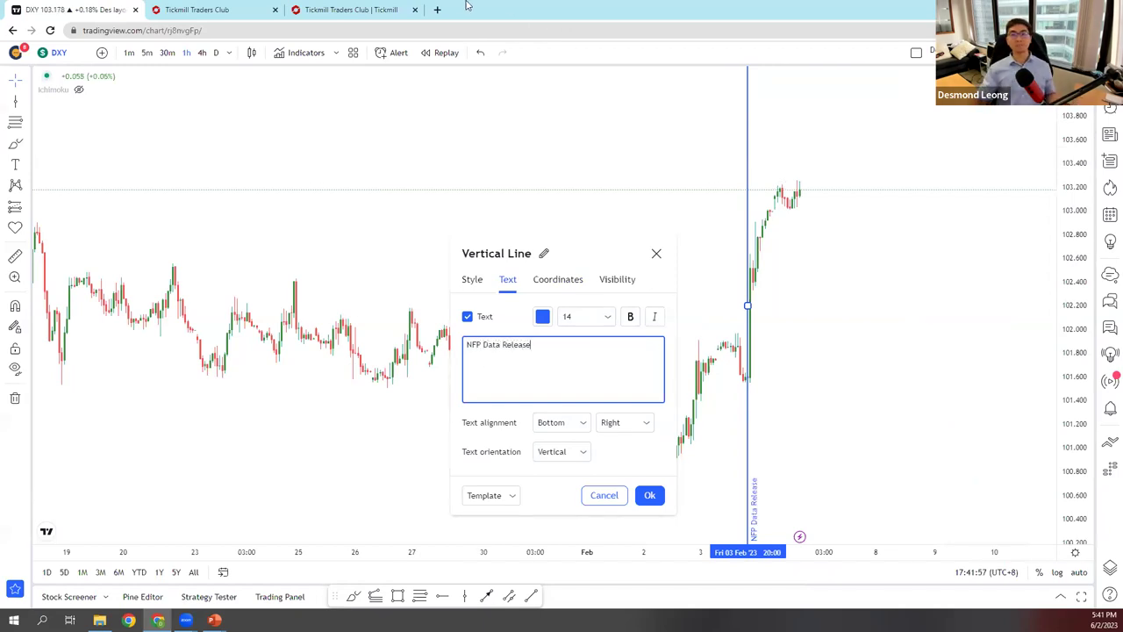
- Open Forex Factory in a new browser tab and move that tab next to the chart's tab
click(437, 10)
text(fore)
key(Return)
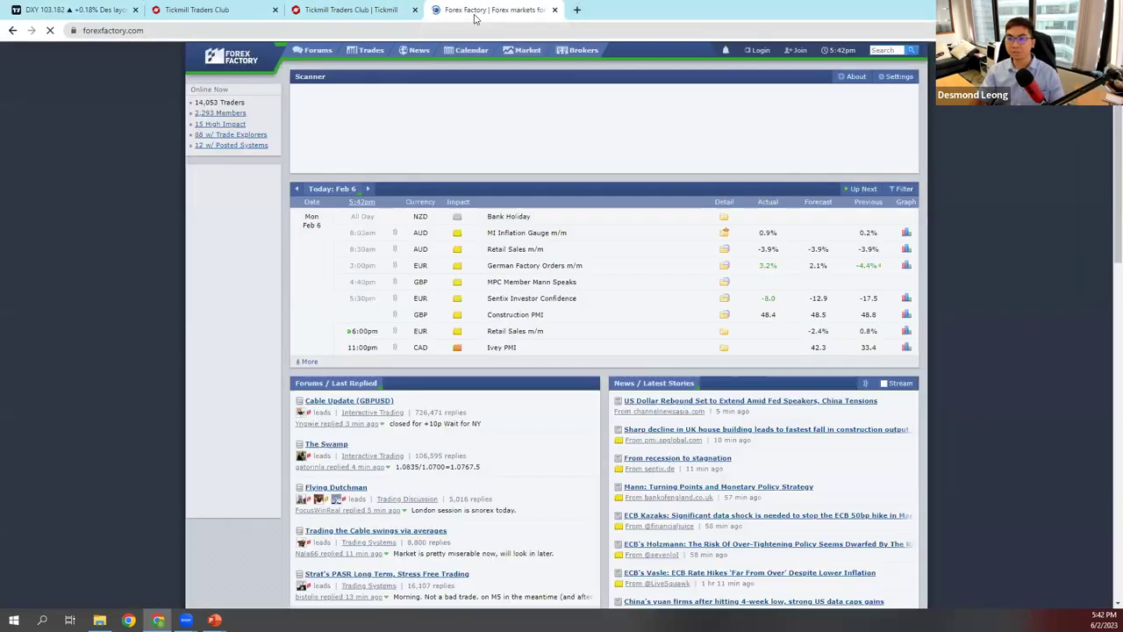
drag(443, 12, 230, 15)
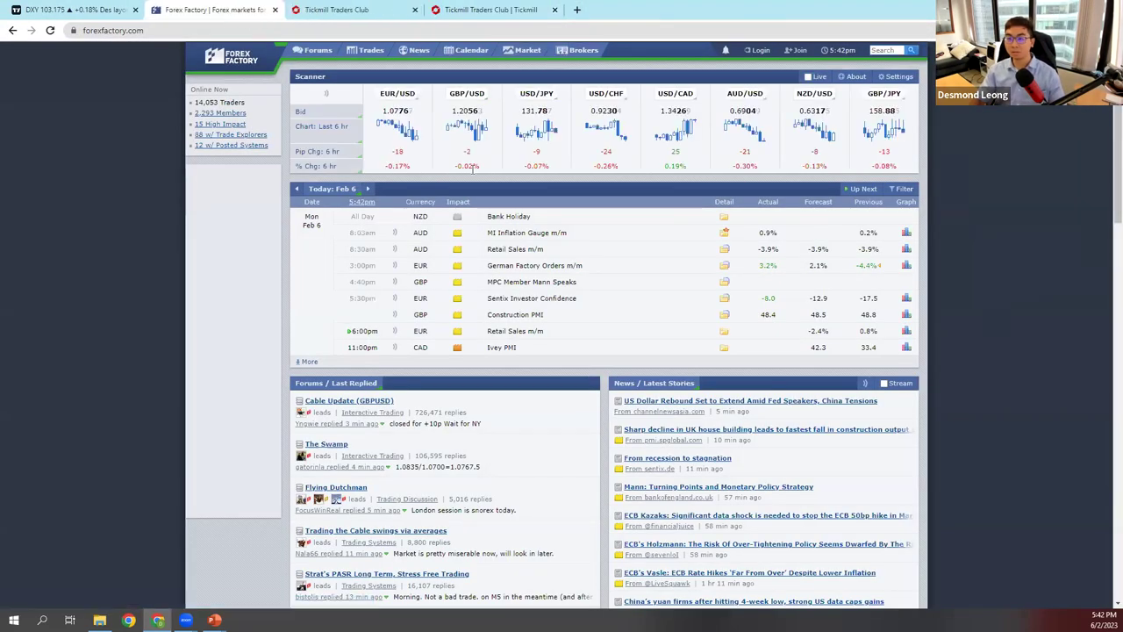
- Go back to Feb 3, 2023 in the Forex Factory calendar and view the Non-Farm Employment Change details
click(297, 189)
click(297, 190)
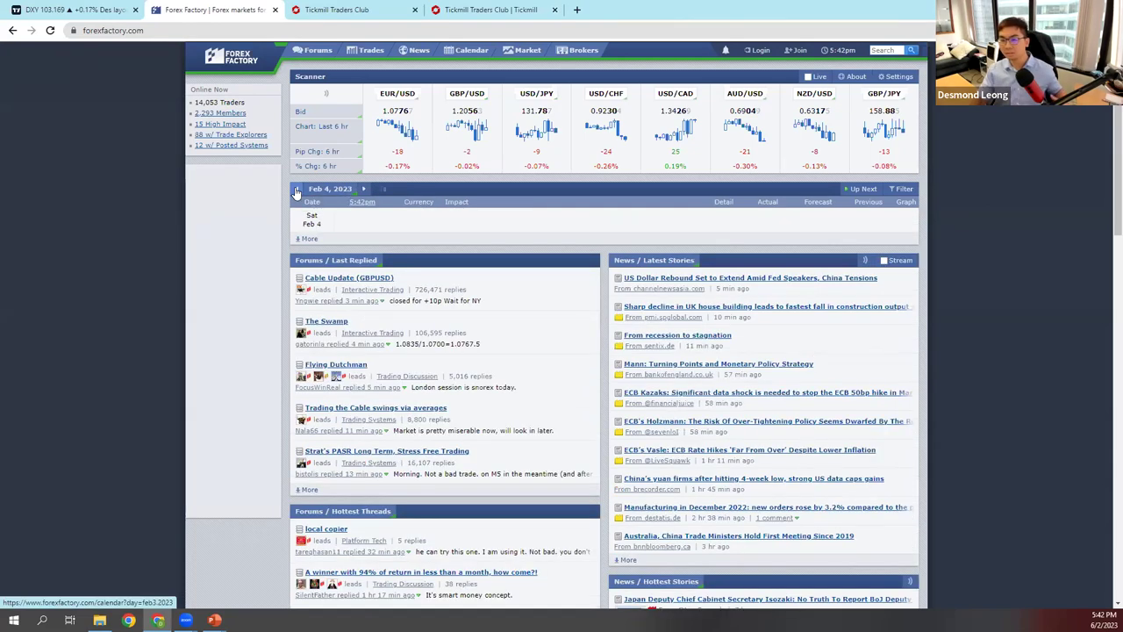
click(297, 189)
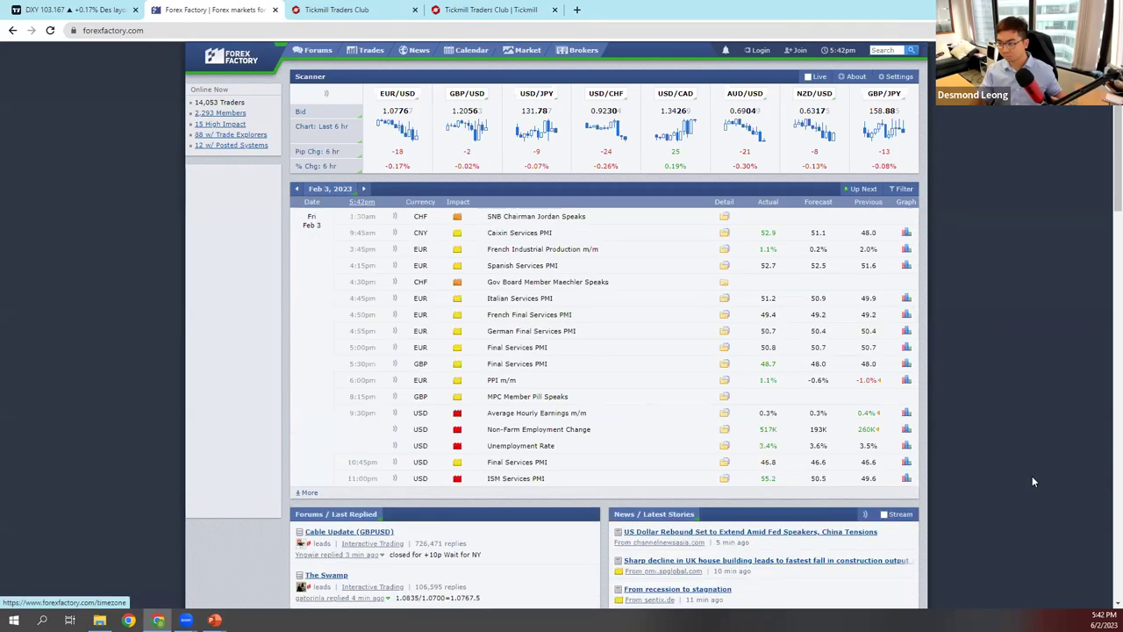
click(725, 430)
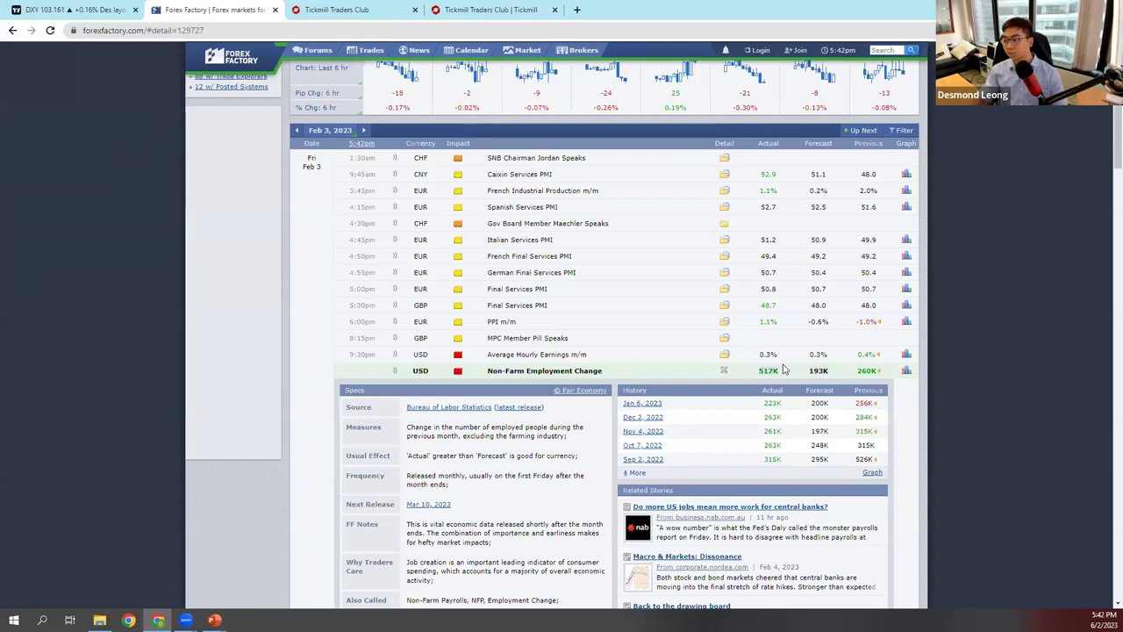
click(723, 371)
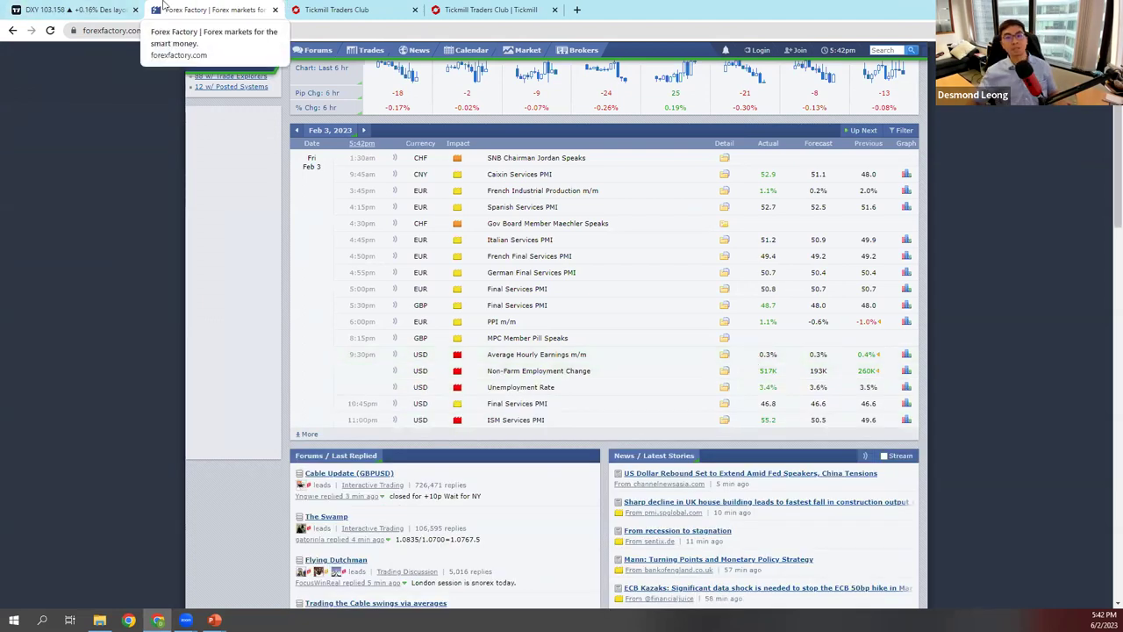
- Return to the TradingView chart and align the vertical line's label top and right with horizontal orientation
click(75, 10)
click(562, 422)
click(549, 441)
click(579, 451)
click(551, 471)
click(636, 422)
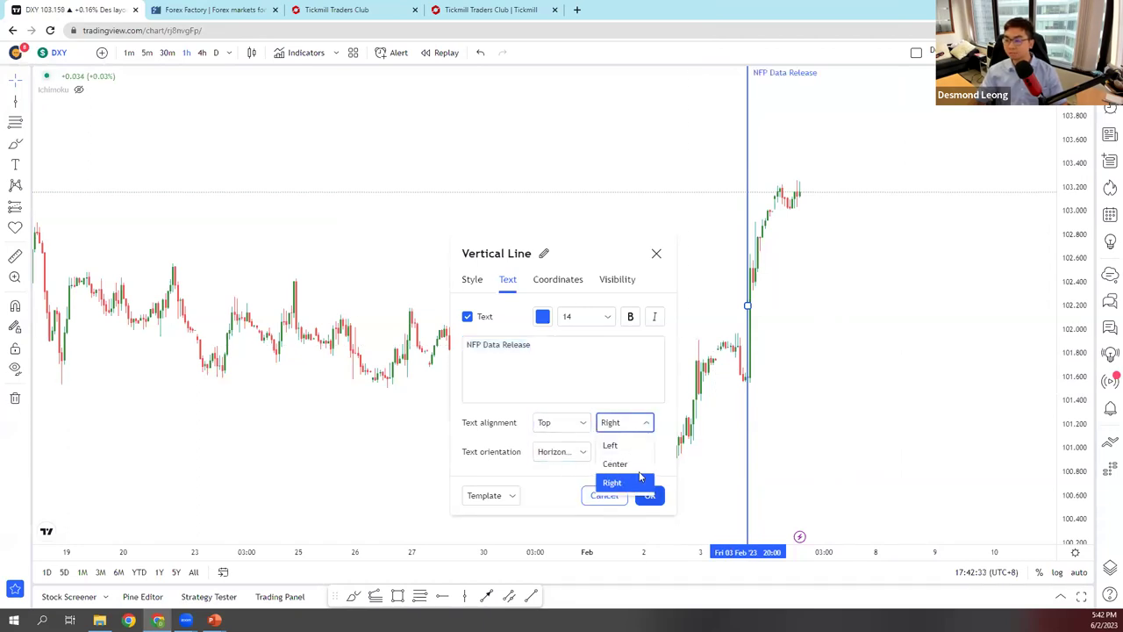
click(638, 479)
click(649, 495)
- Change the DXY chart to the 4h timeframe and draw a horizontal ray at 103.620 from the mid-December low
scroll(890, 366, down, 5)
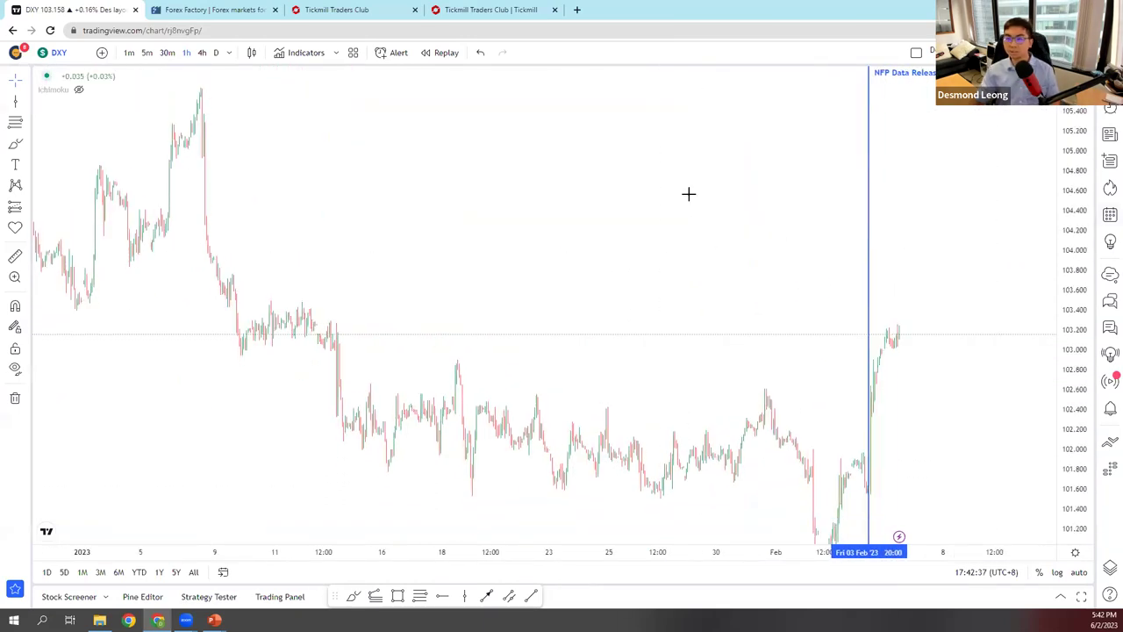
click(209, 55)
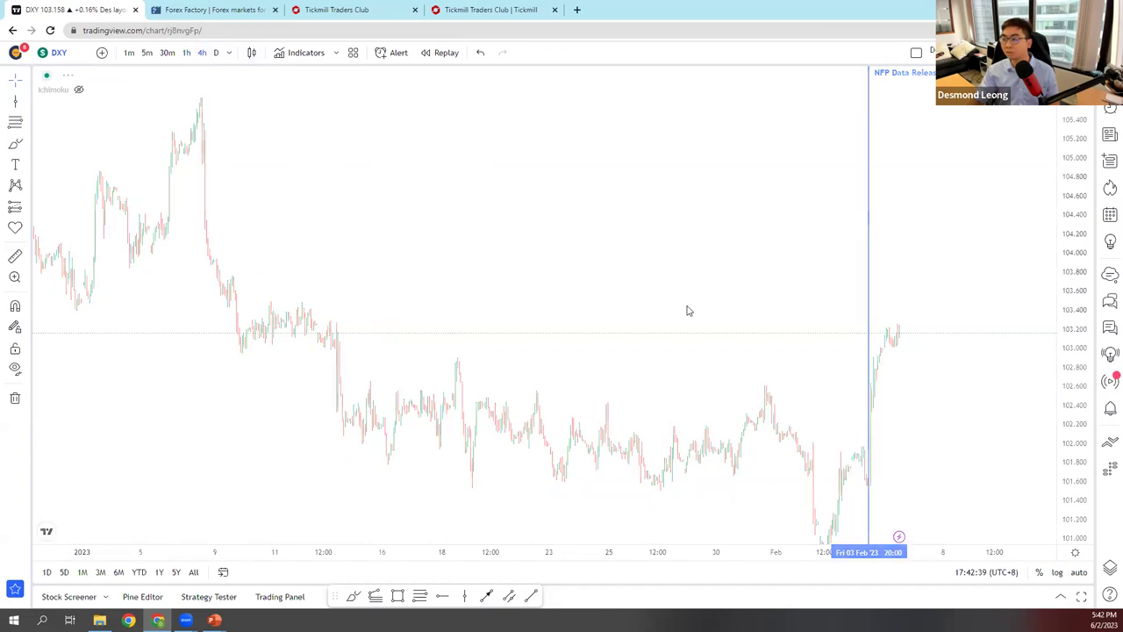
scroll(702, 336, down, 4)
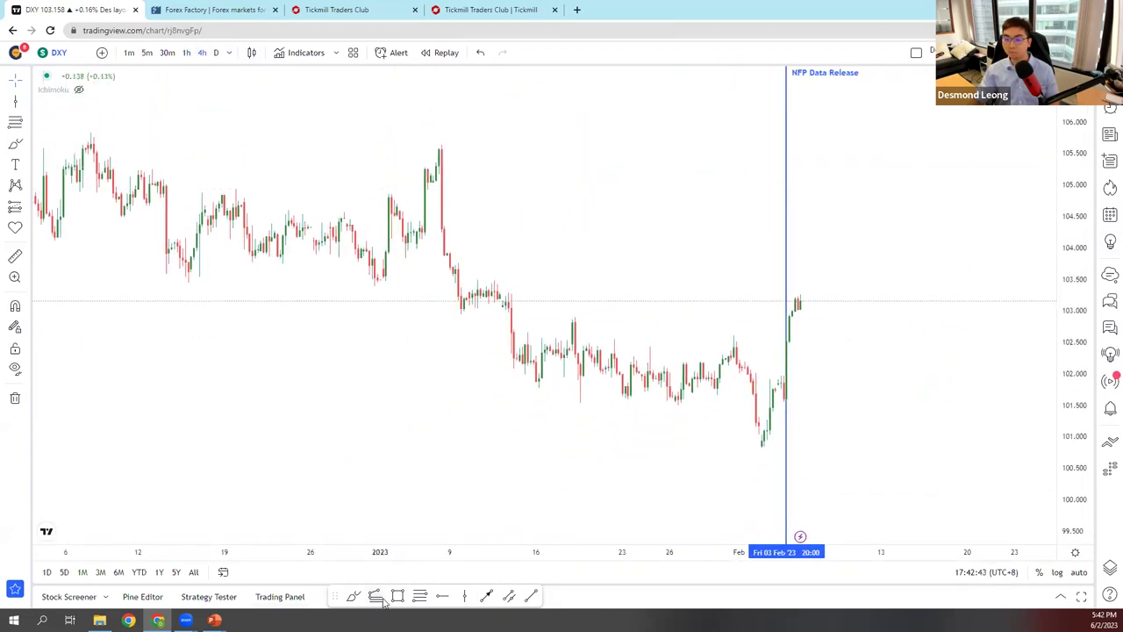
click(446, 598)
click(189, 272)
drag(352, 325, 313, 383)
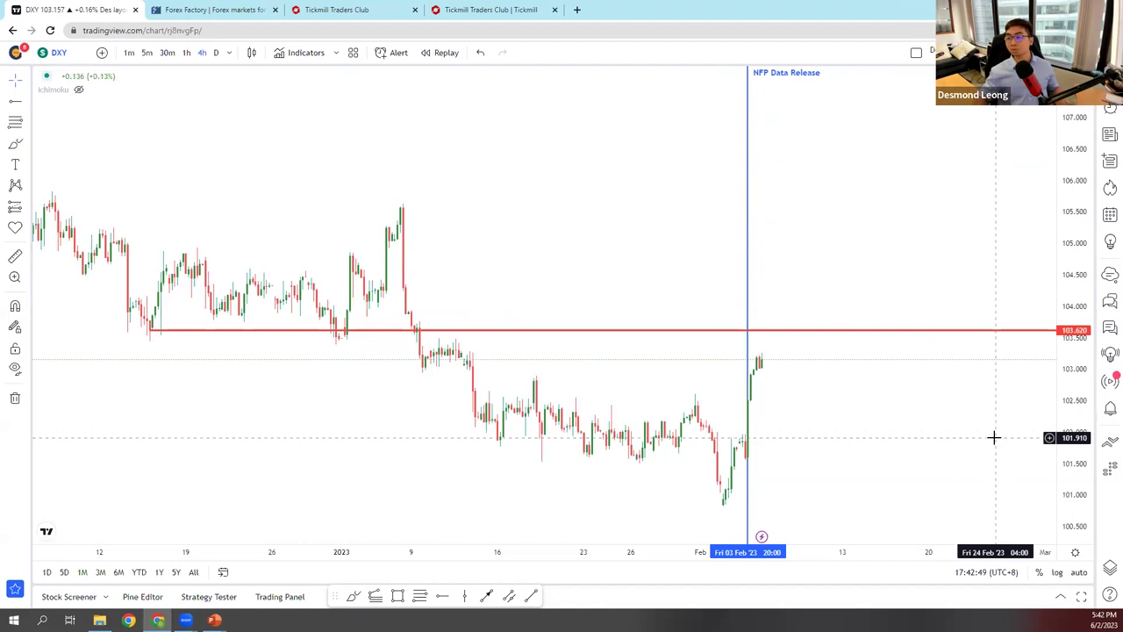
- Measure the distance from the latest DXY candles up to the red horizontal ray
shift+click(768, 362)
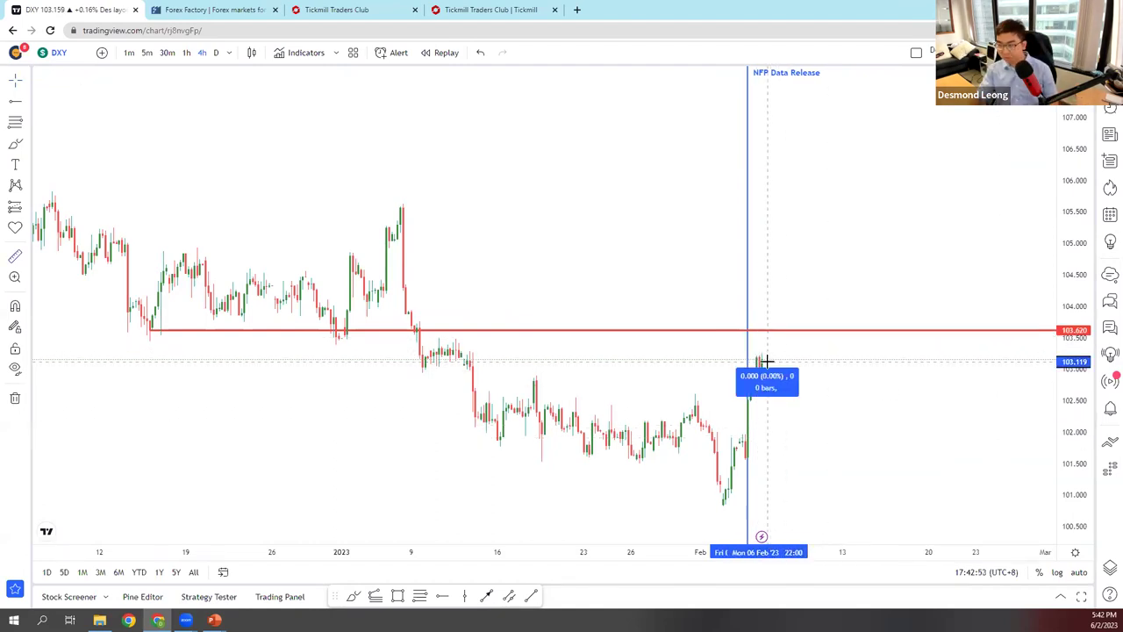
click(770, 332)
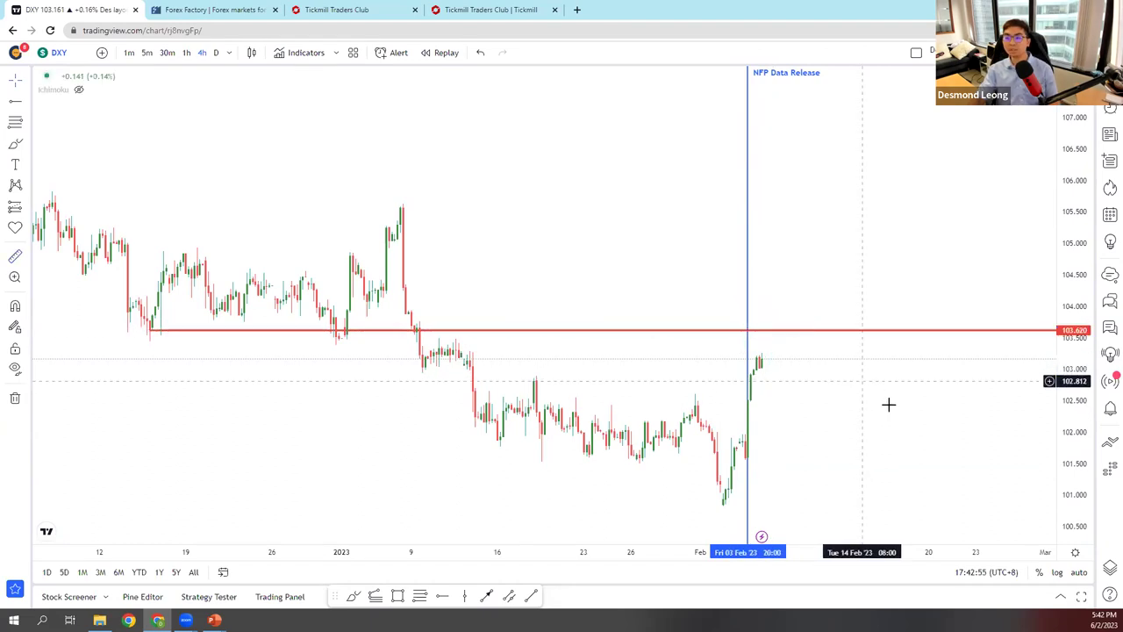
drag(887, 403, 939, 373)
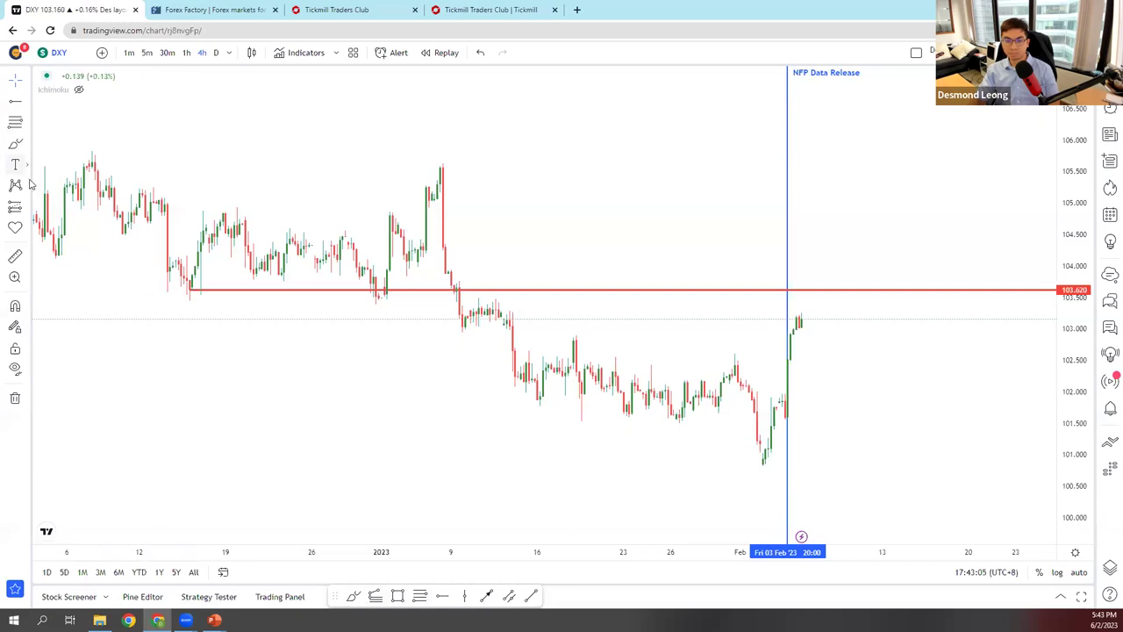
- Place a callout pointing at the rise just after the NFP line, with its box beside the latest candles
click(27, 143)
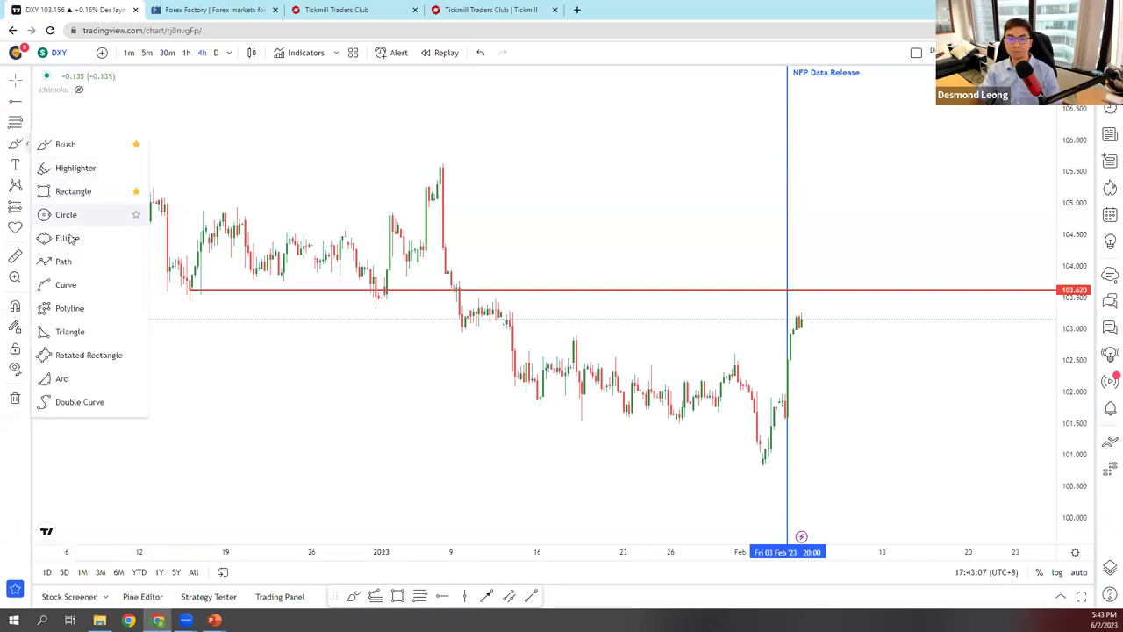
click(27, 164)
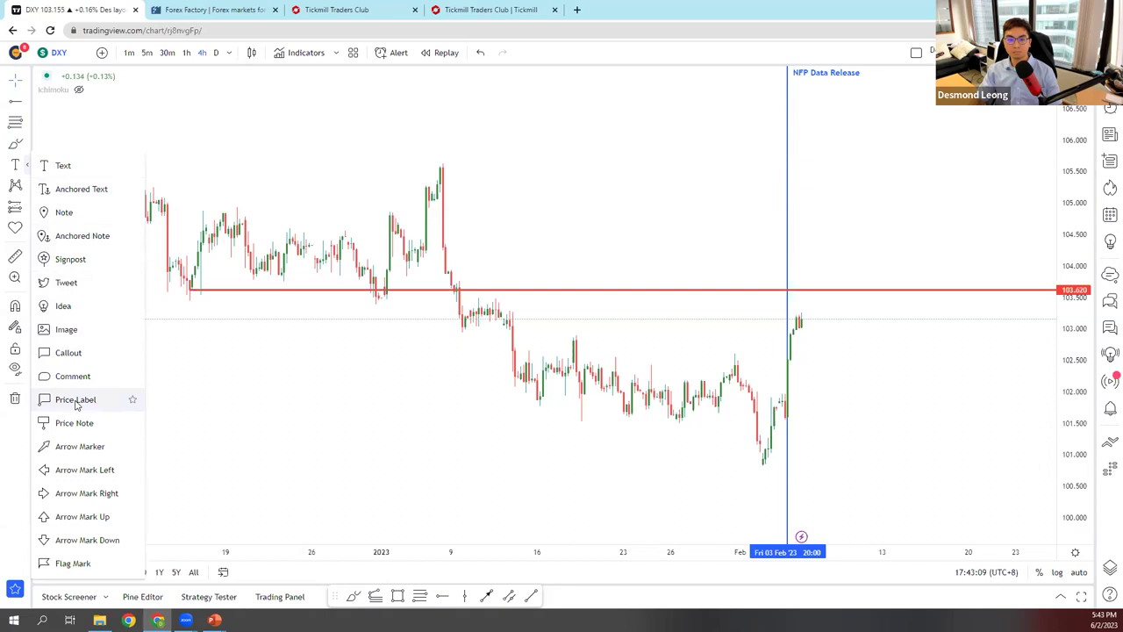
click(83, 353)
click(793, 353)
click(870, 342)
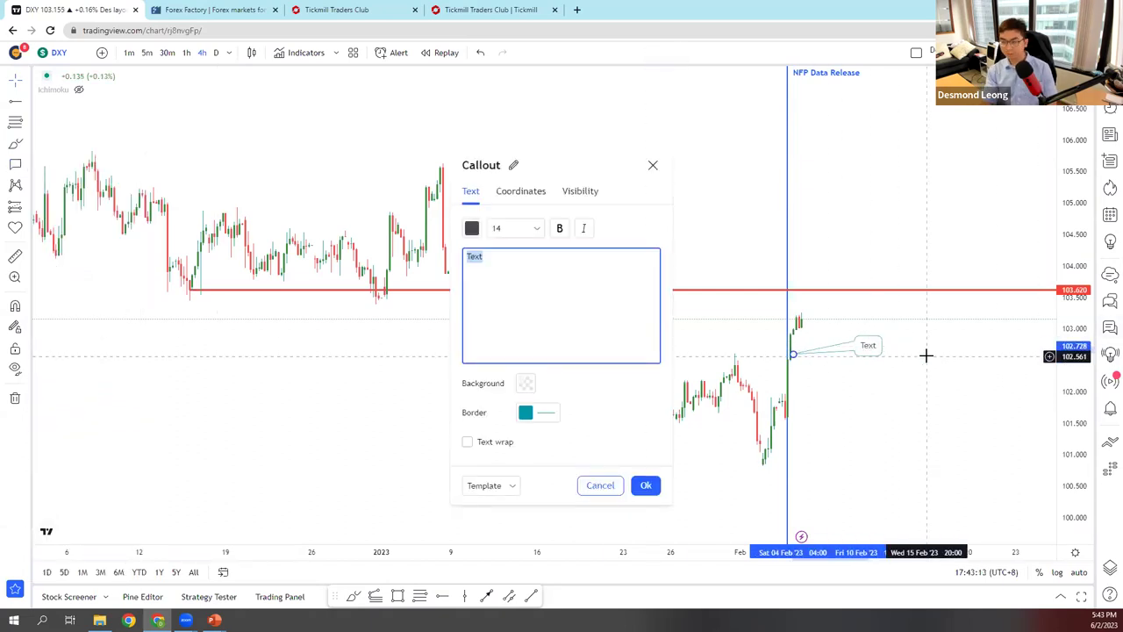
- Set the callout text to "Way better than expected 517k VS 193K" and check the figures against the Forex Factory calendar
text(Way better than expected )
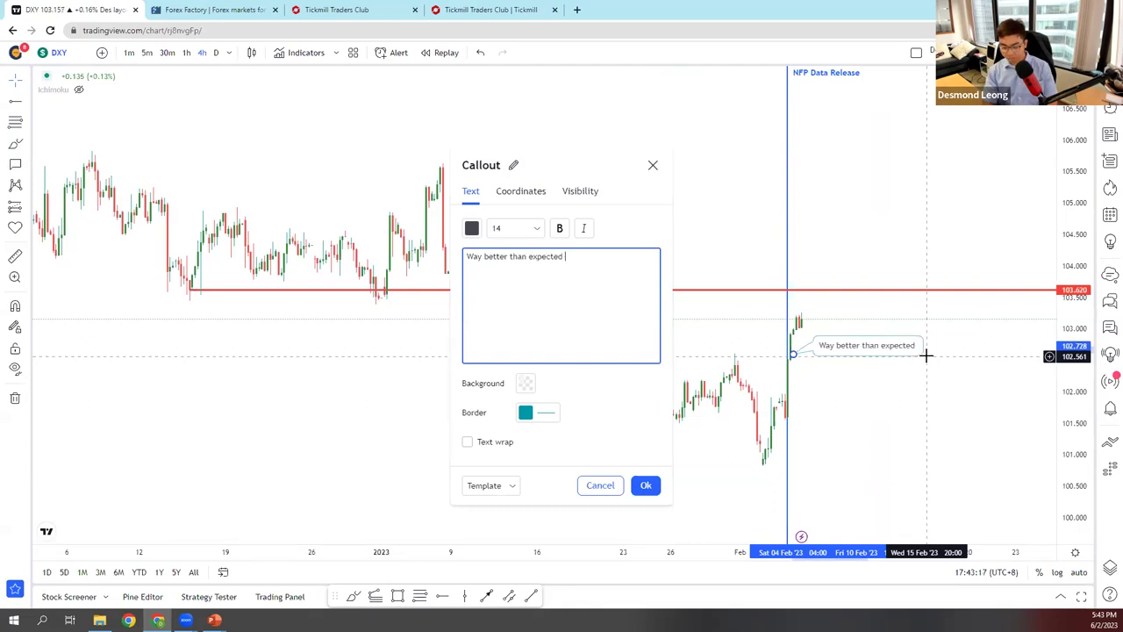
text(517k VS)
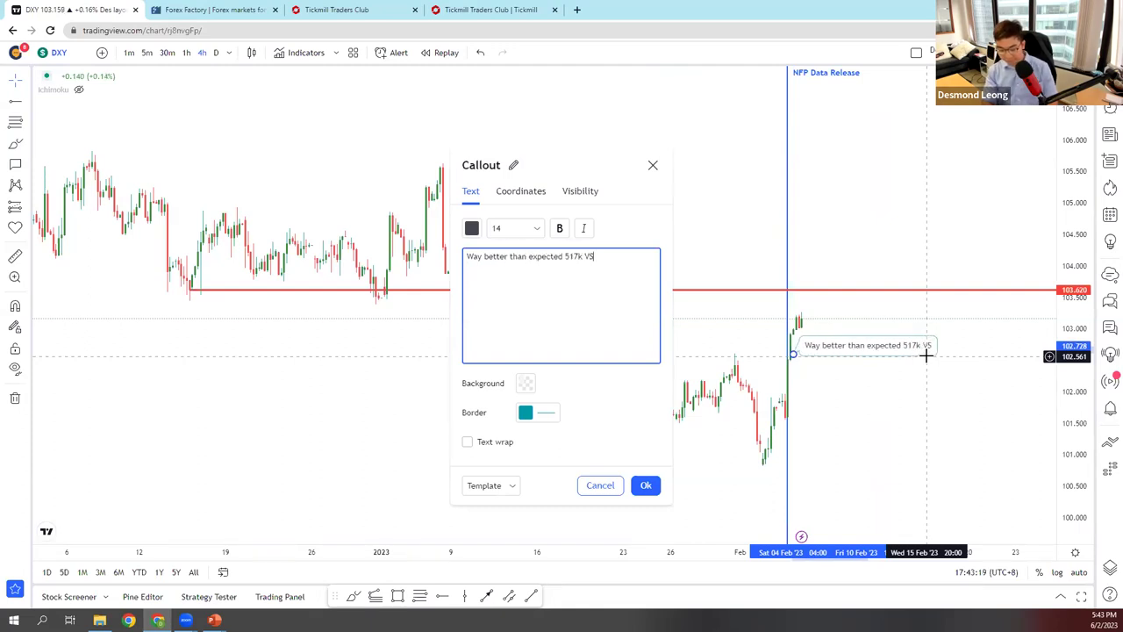
text( 193K)
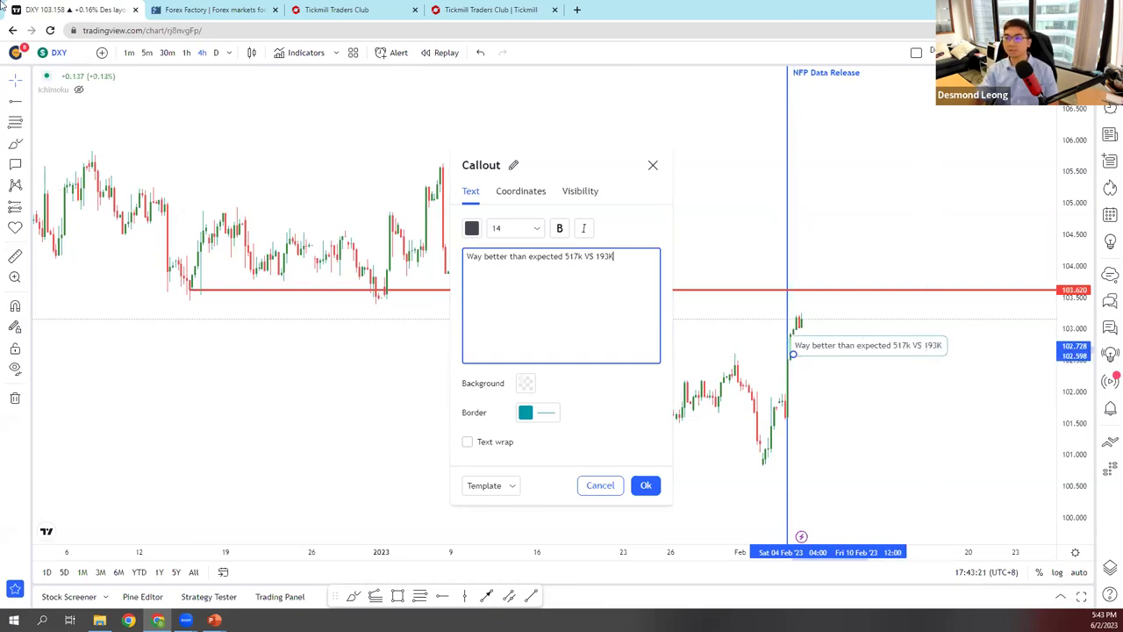
click(210, 10)
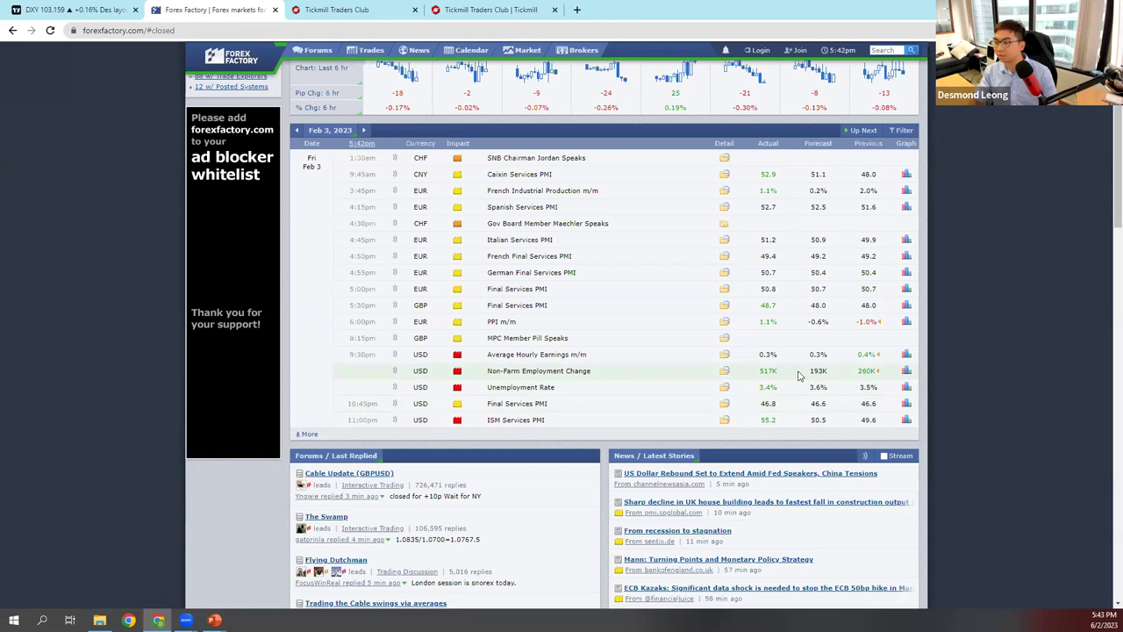
click(66, 10)
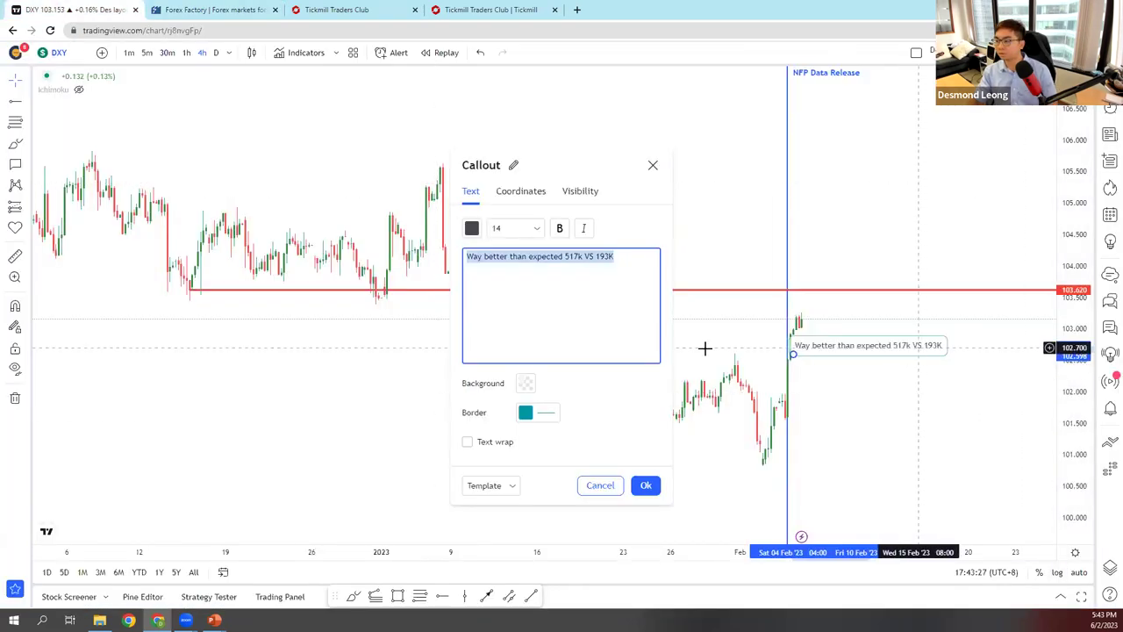
click(645, 486)
- Move the callout's pointer to the NFP candle at about 101.677 and shift its text box clear of the price bars
drag(867, 345, 904, 396)
drag(796, 352, 787, 410)
drag(927, 396, 913, 377)
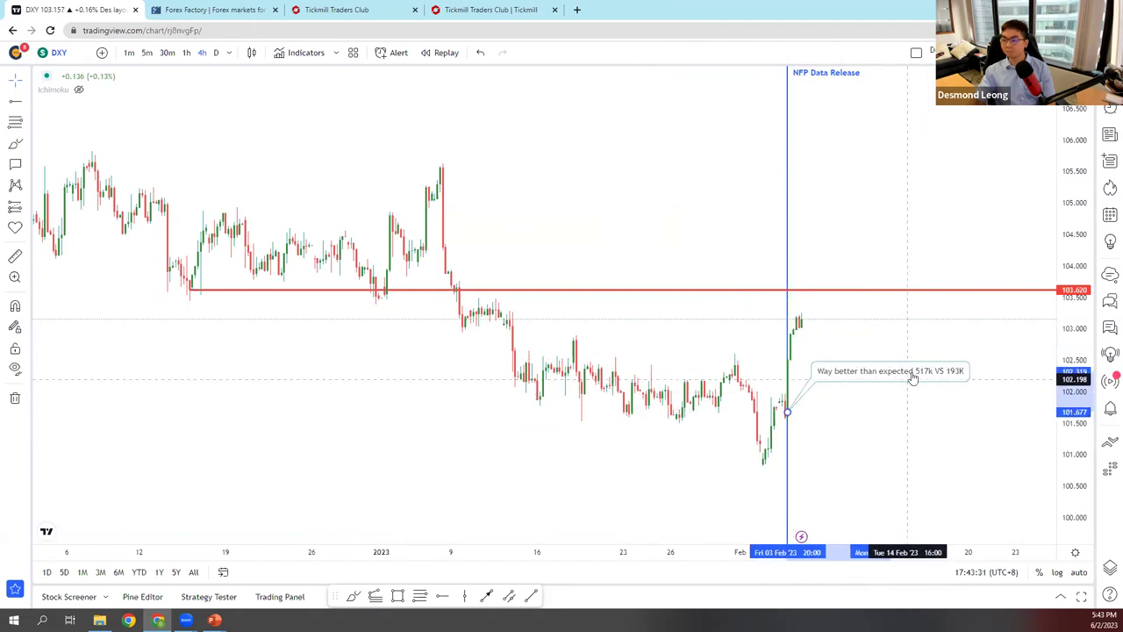
click(937, 321)
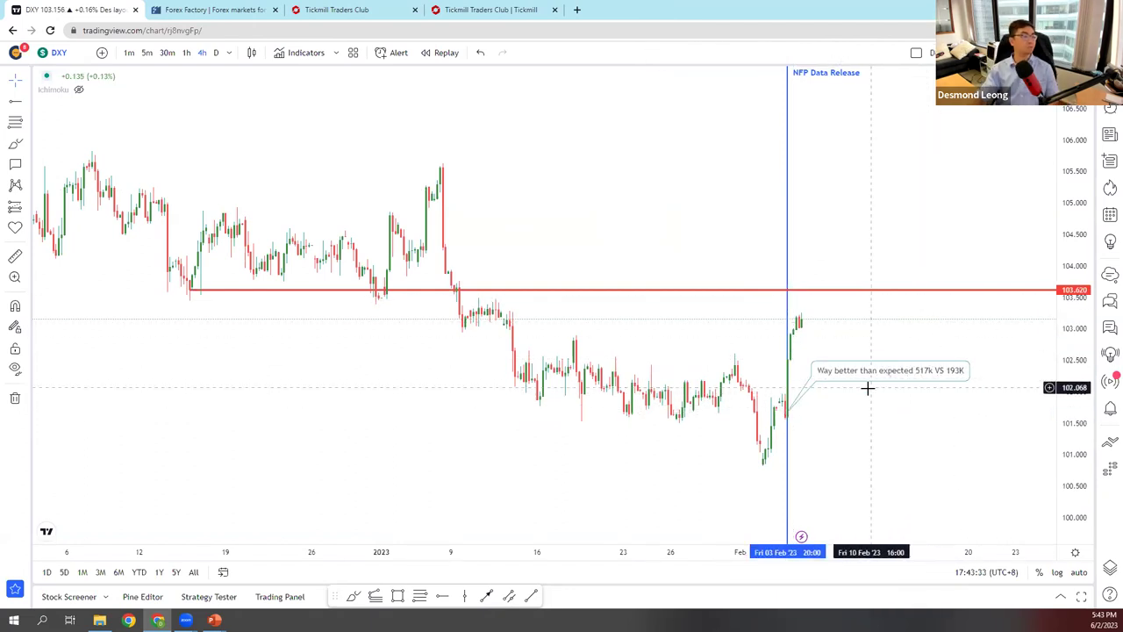
- Reopen the watchlist and load the OANDA EURUSD symbol on the chart
click(1110, 79)
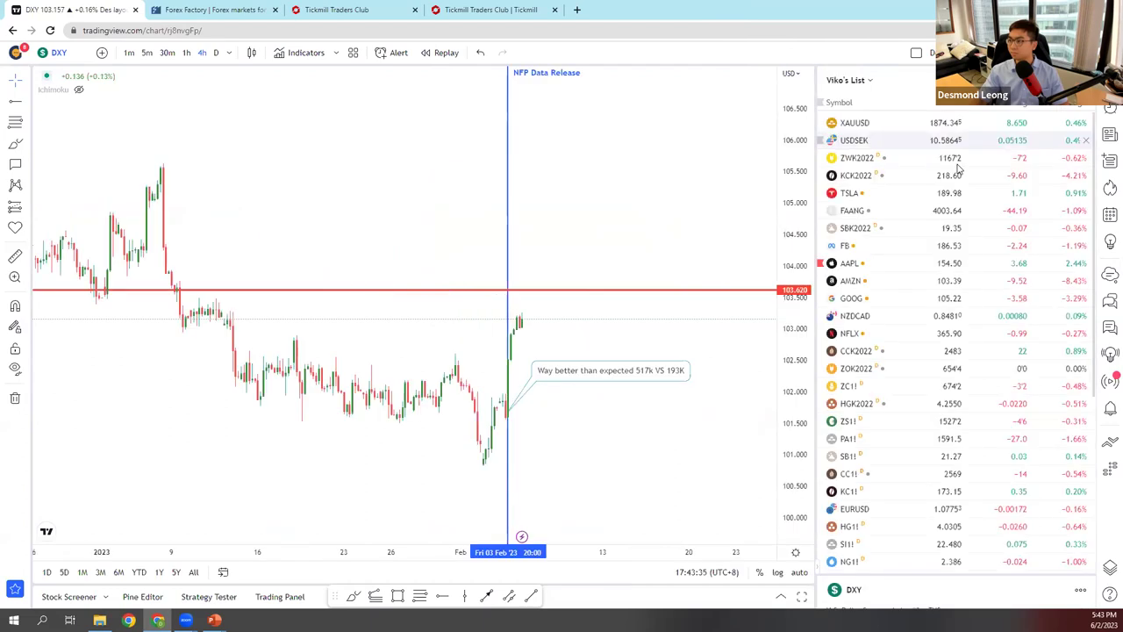
click(51, 54)
text(EURUSD)
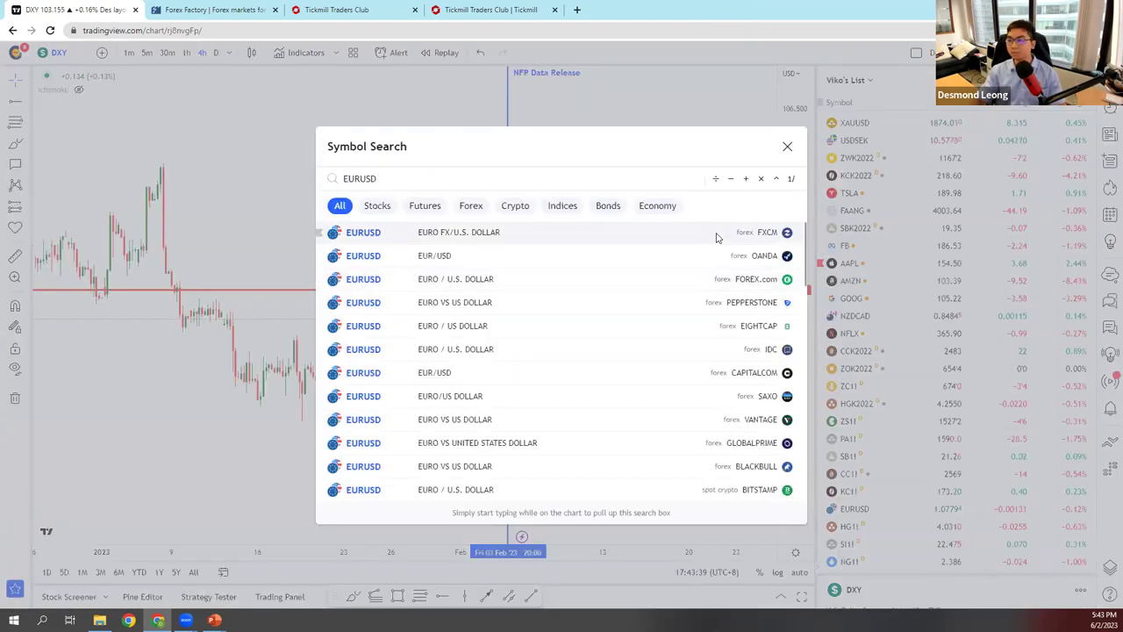
click(677, 260)
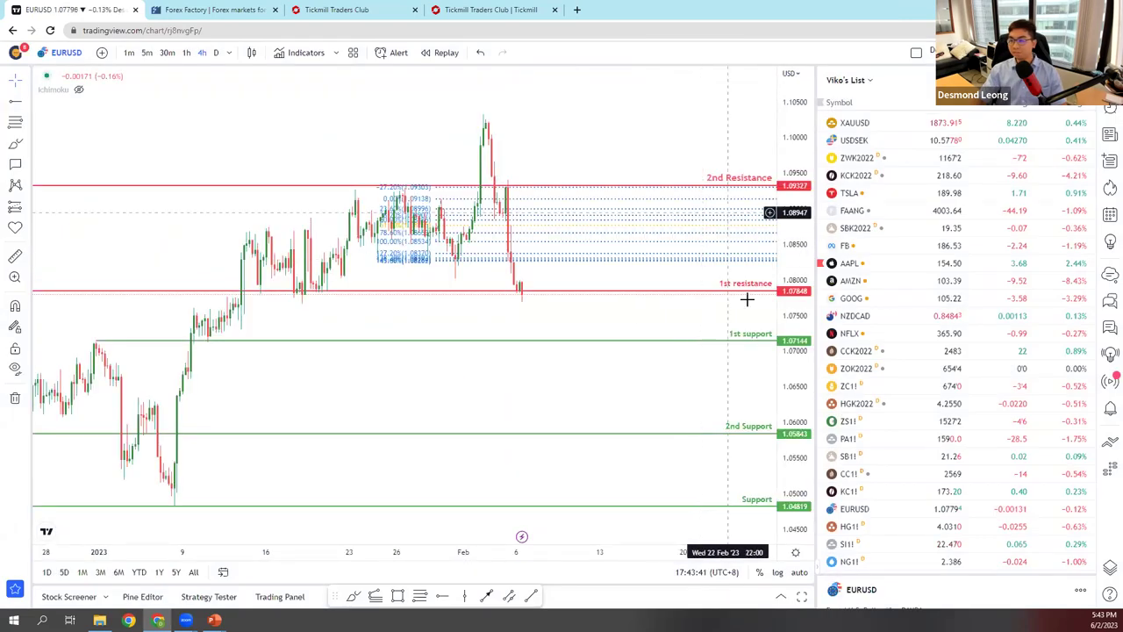
- Switch the EURUSD chart to the daily timeframe and remove all its drawings
drag(802, 366, 712, 383)
click(216, 52)
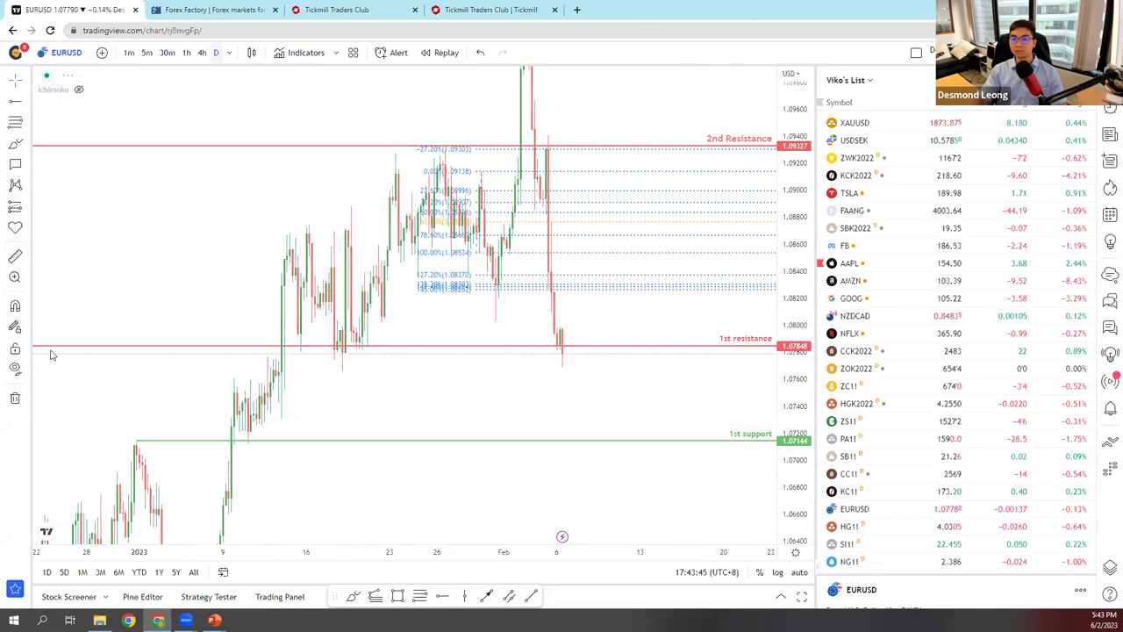
click(15, 397)
click(61, 394)
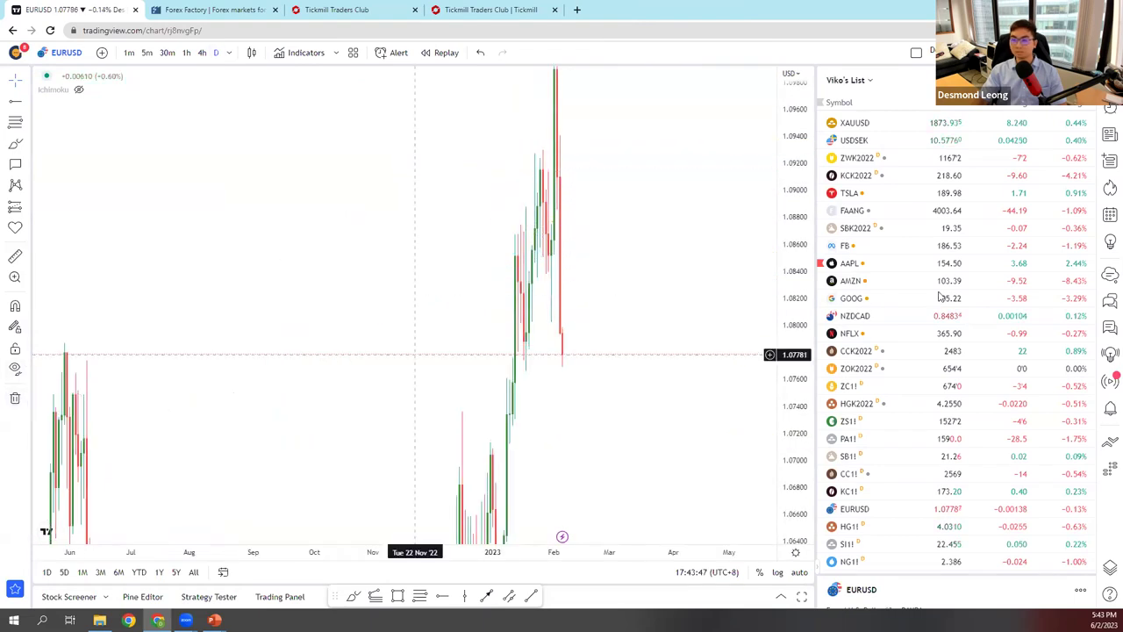
- Draw a horizontal ray on the daily chart from the mid-December 2022 high at about 1.07141
double_click(787, 138)
scroll(644, 400, down, 3)
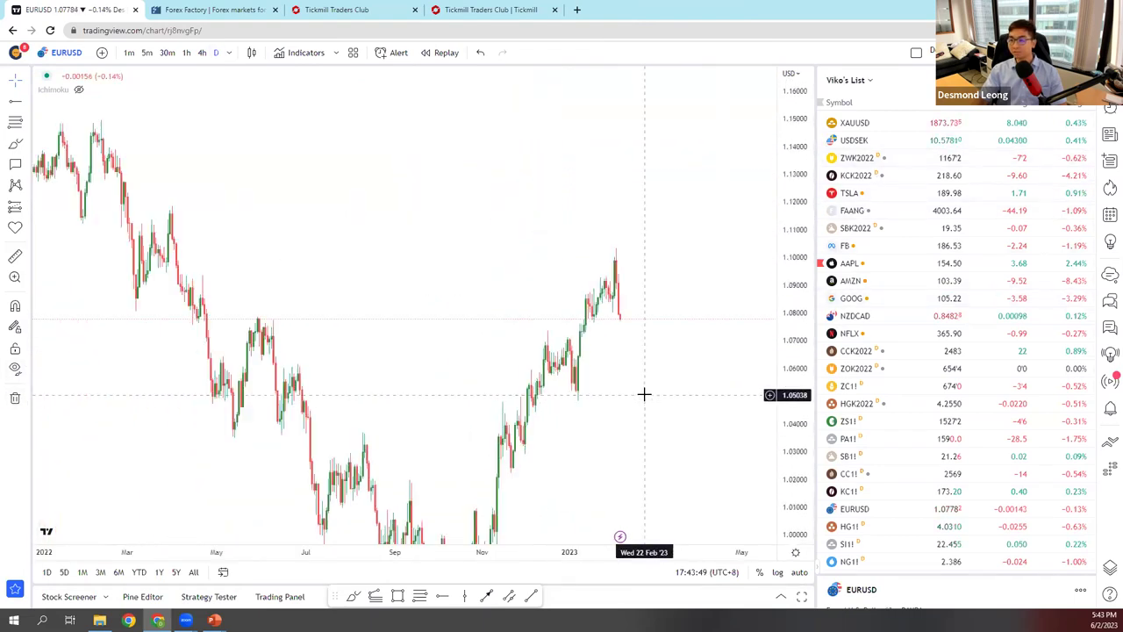
scroll(644, 396, up, 2)
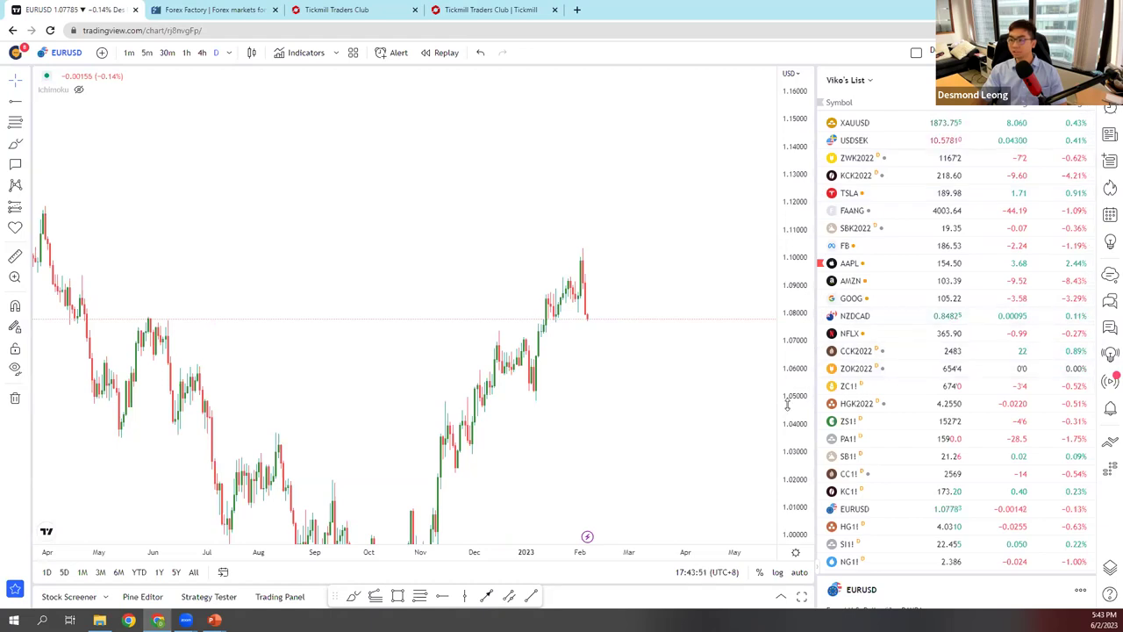
scroll(682, 293, up, 3)
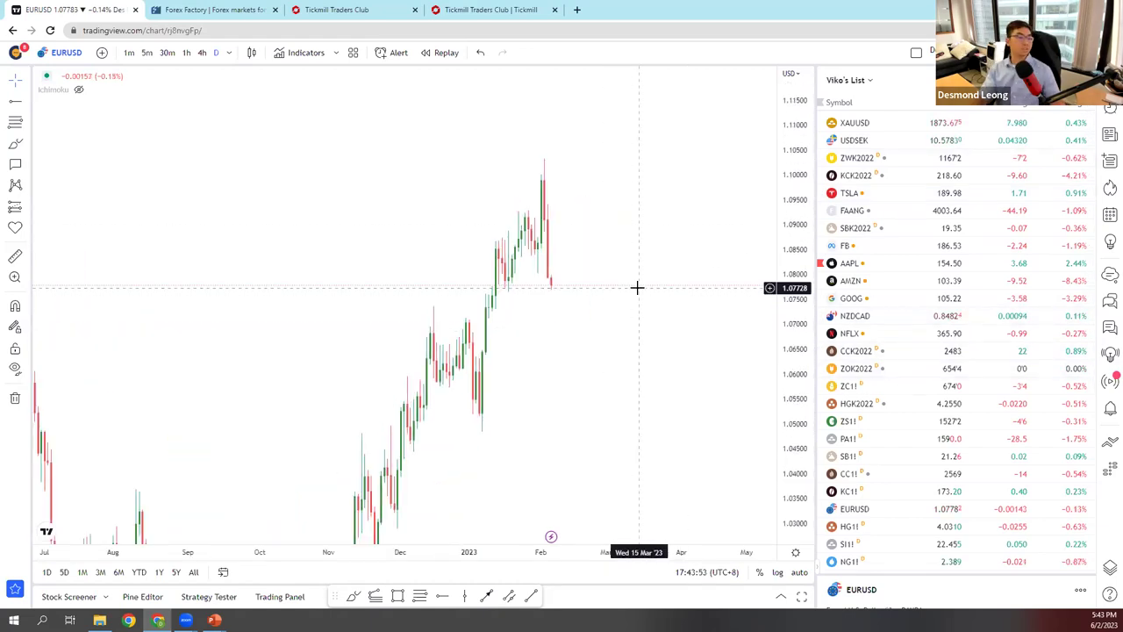
scroll(587, 334, up, 1)
key(alt+h)
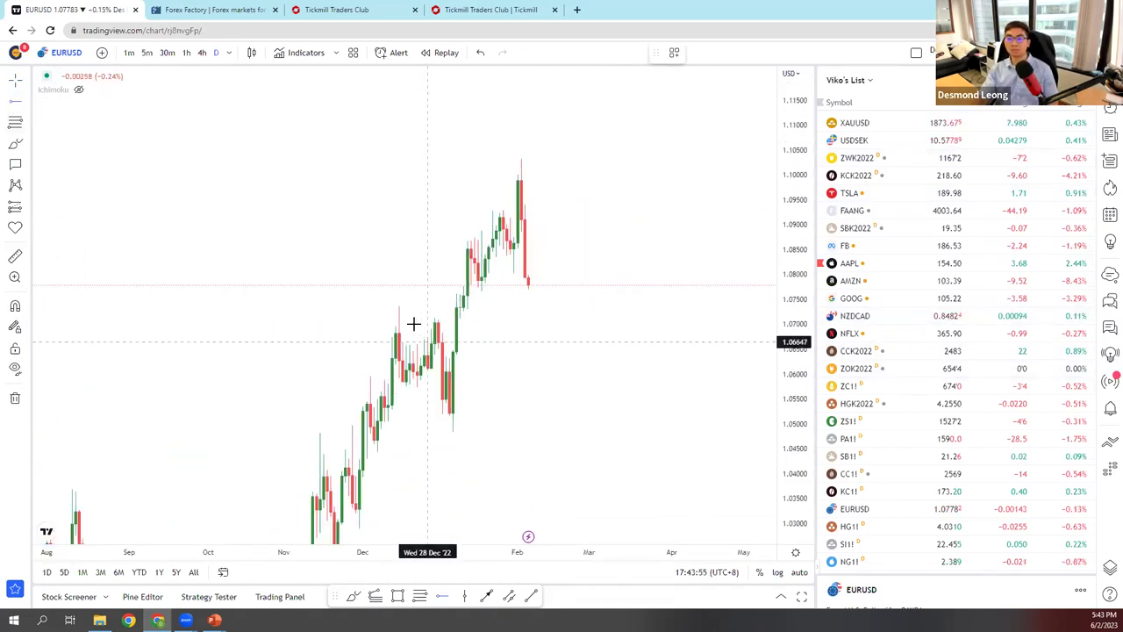
click(399, 318)
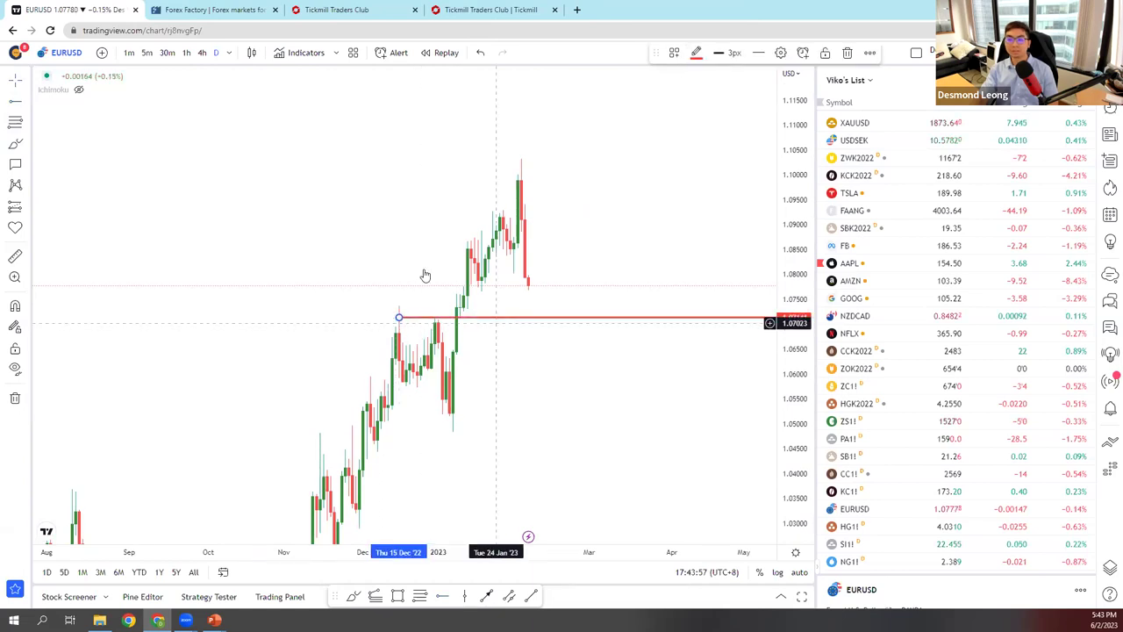
- Switch the chart to the four-hour timeframe and shift the red ray to 1.07129
scroll(547, 432, up, 5)
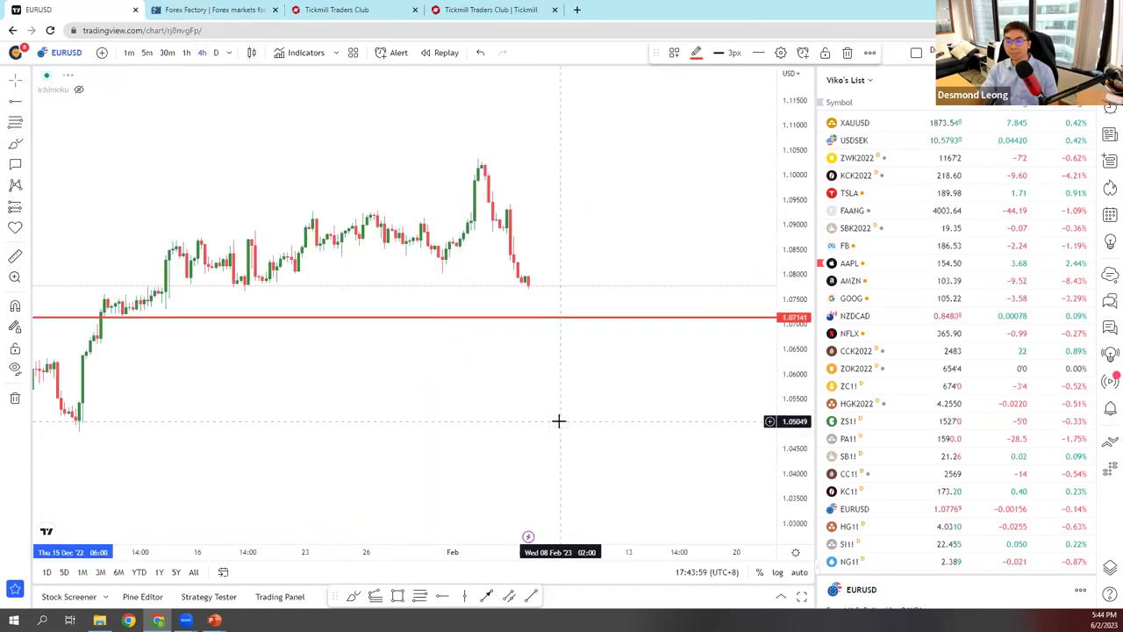
drag(250, 307, 258, 311)
drag(637, 391, 483, 410)
drag(795, 274, 636, 449)
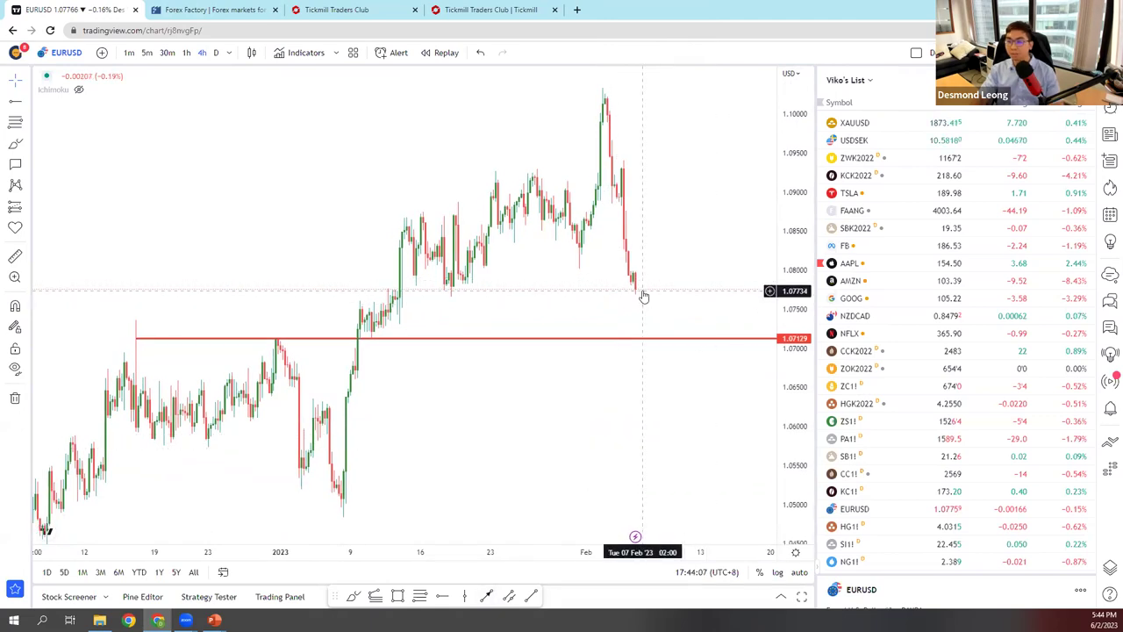
- Draw an arrow from the latest candle at 1.07764 down to the red ray, and delete the arrow
click(487, 595)
click(644, 290)
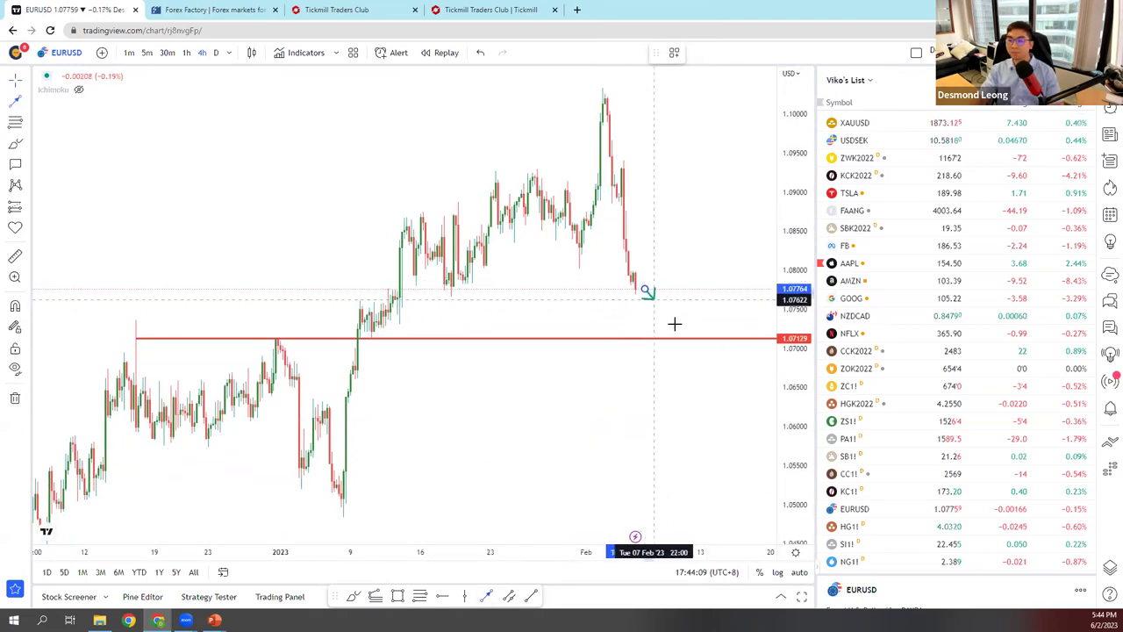
click(669, 333)
right_click(670, 336)
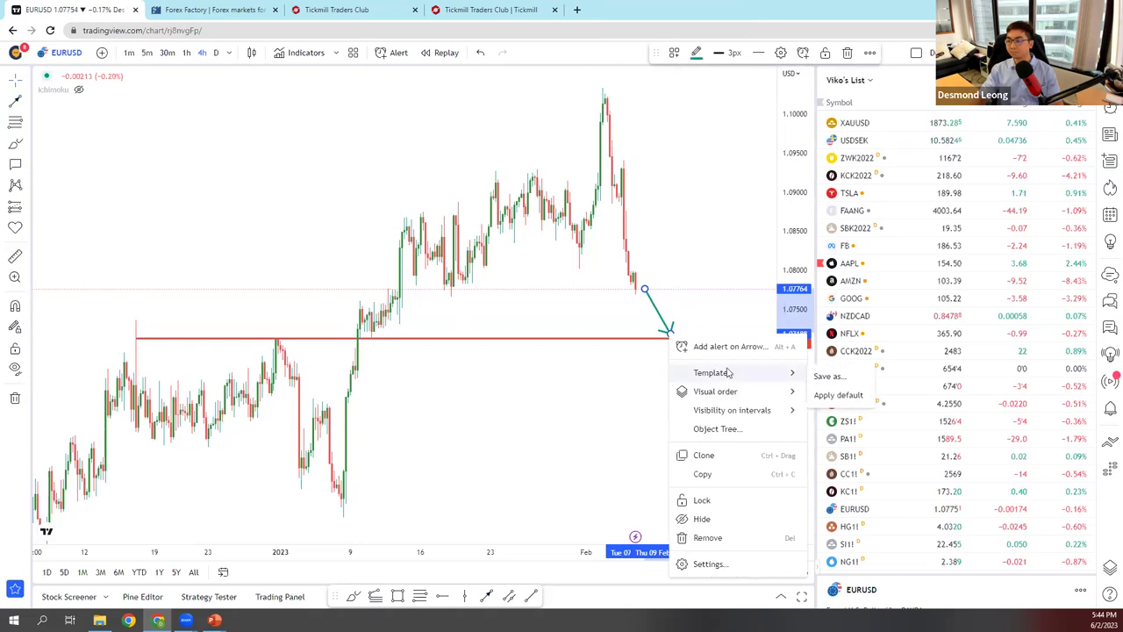
key(Escape)
click(665, 330)
key(Delete)
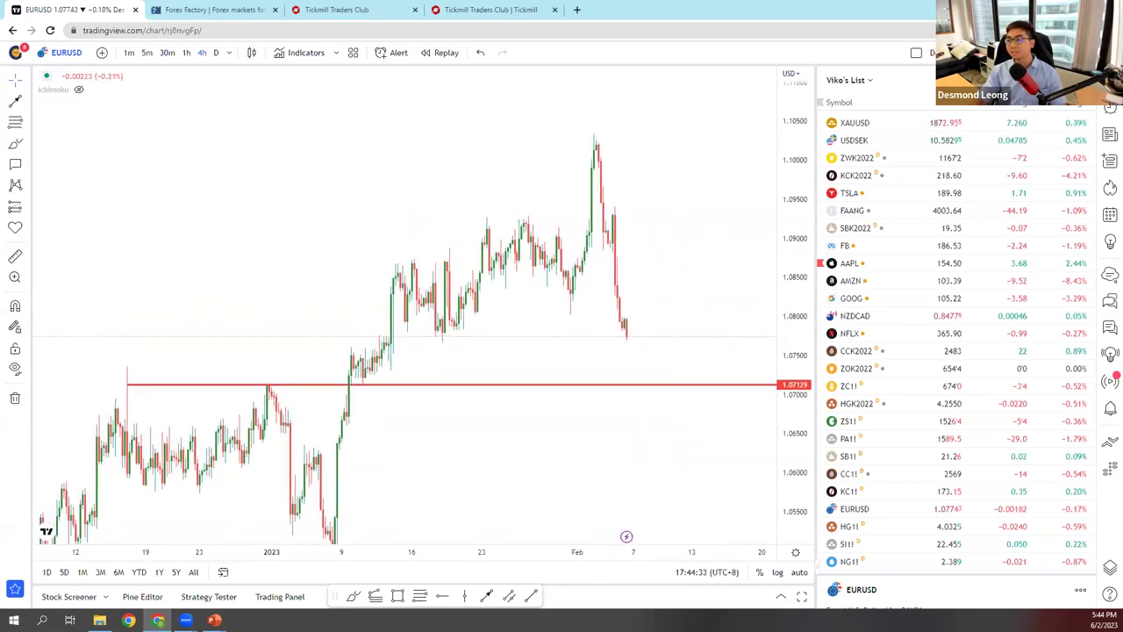
- Hide the watchlist and return the EURUSD chart to the daily timeframe
click(1109, 107)
drag(968, 259, 855, 213)
click(217, 52)
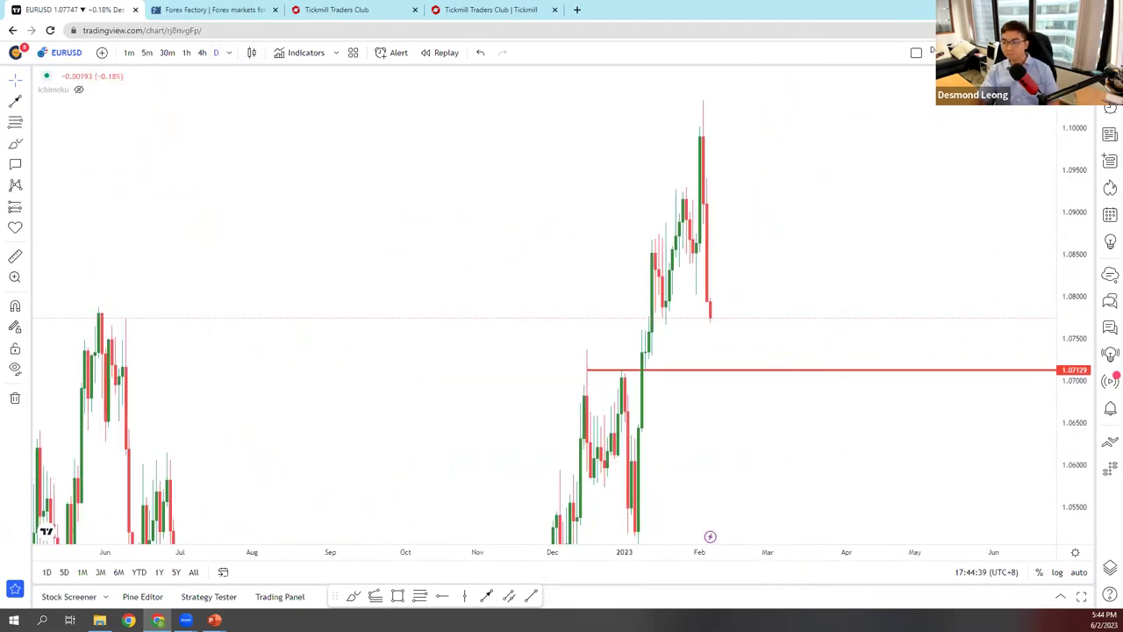
- Circle the early February daily candles with freehand brush strokes, and undo all of the strokes
mouse_move(721, 104)
mouse_down()
mouse_move(679, 143)
mouse_move(729, 110)
mouse_up()
mouse_move(720, 224)
mouse_down()
mouse_move(712, 207)
mouse_move(730, 249)
mouse_move(715, 211)
mouse_up()
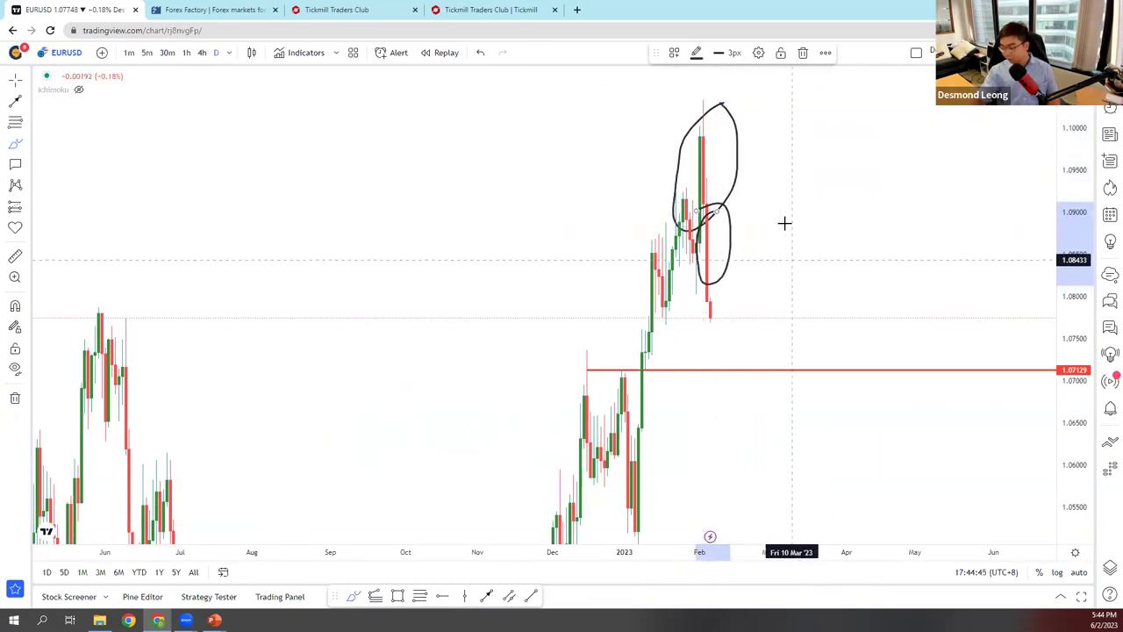
mouse_move(725, 309)
mouse_down()
mouse_move(739, 346)
mouse_move(753, 337)
mouse_up()
key(ctrl+z)
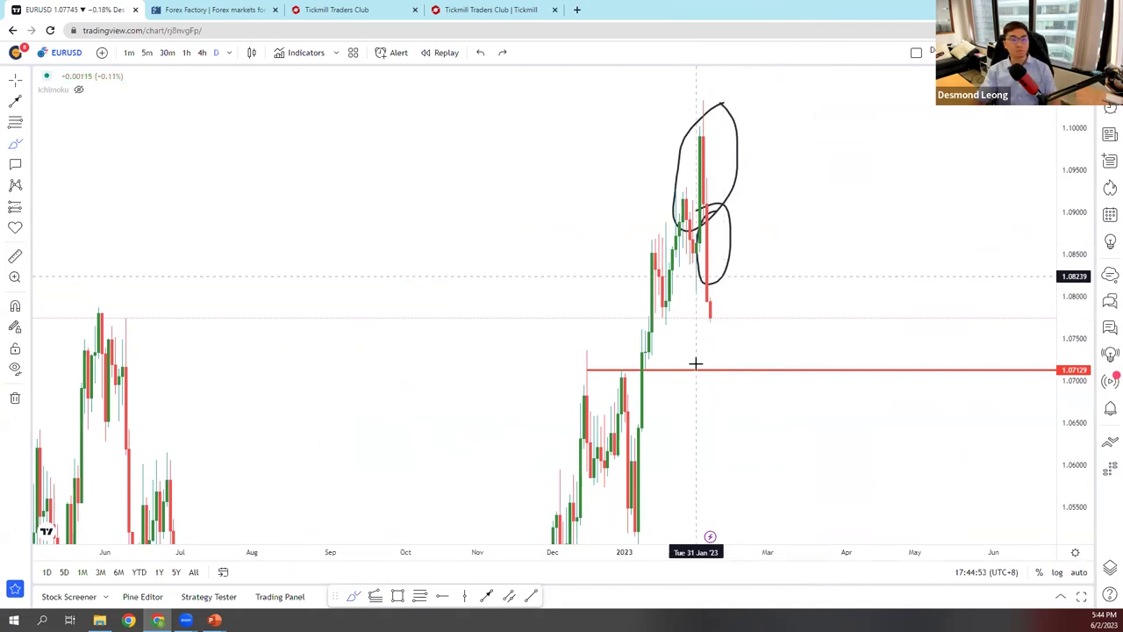
mouse_move(719, 292)
mouse_down()
mouse_move(716, 353)
mouse_move(721, 294)
mouse_up()
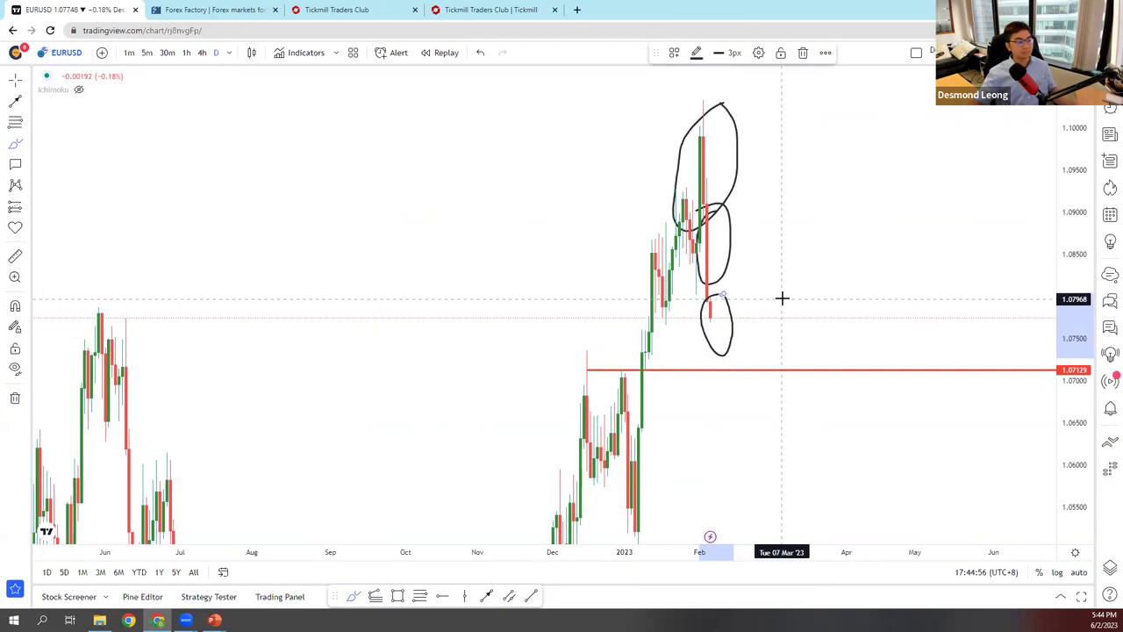
key(ctrl+z)
key(ctrl+z)
key(ctrl+z)
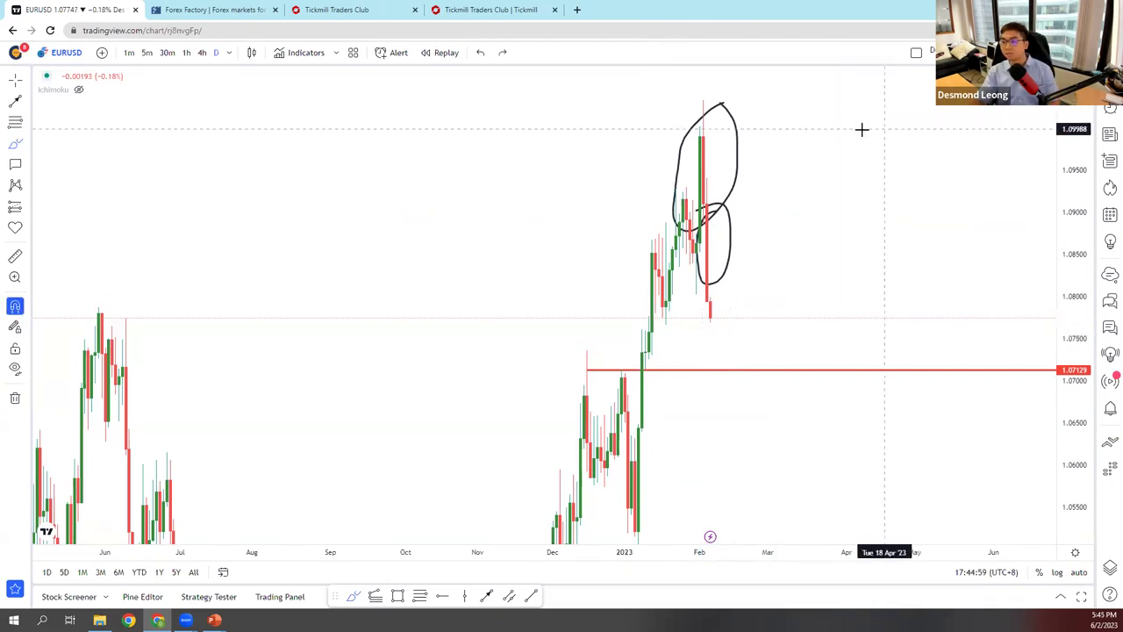
- On the one-hour chart, draw a rectangle over the 6 February consolidation candles from 1.07990 down to 1.07828
click(186, 53)
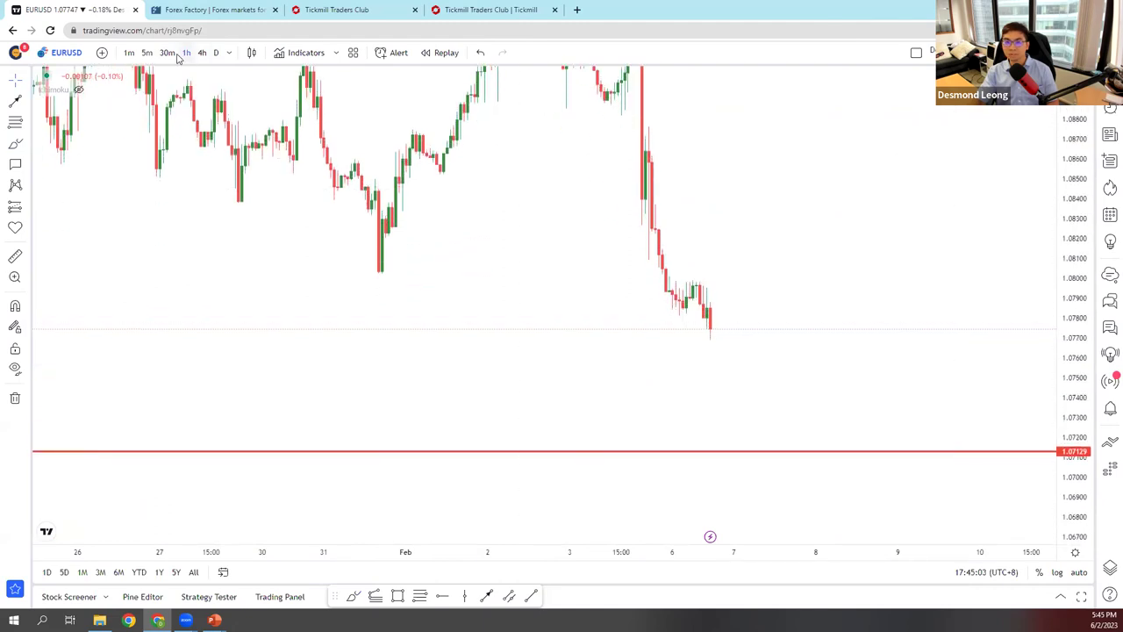
scroll(547, 205, up, 2)
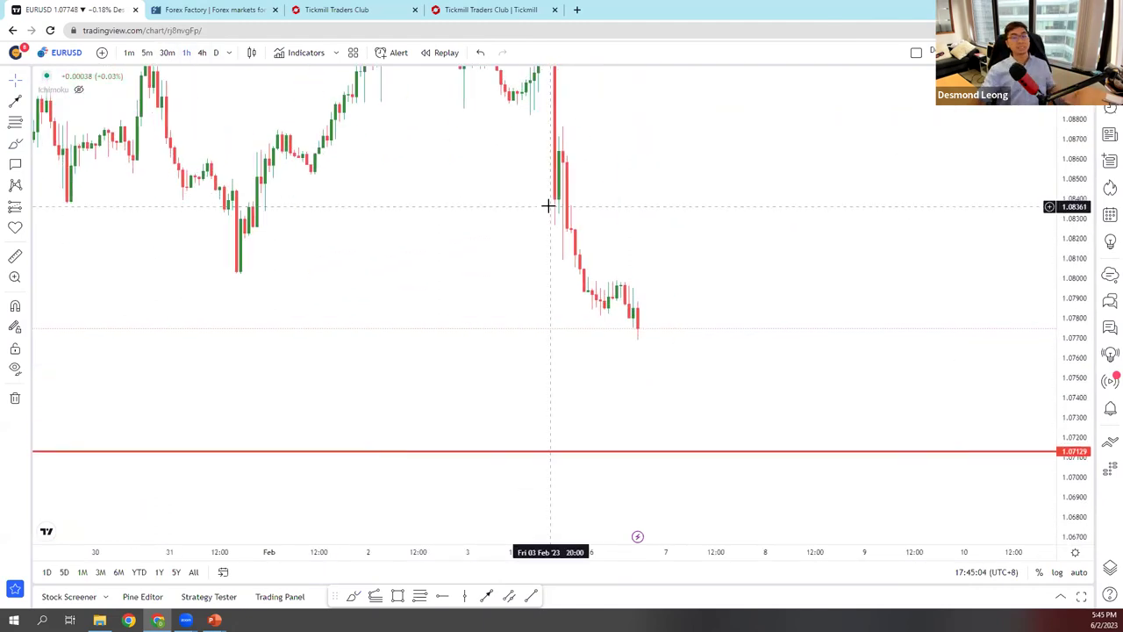
drag(573, 209, 451, 512)
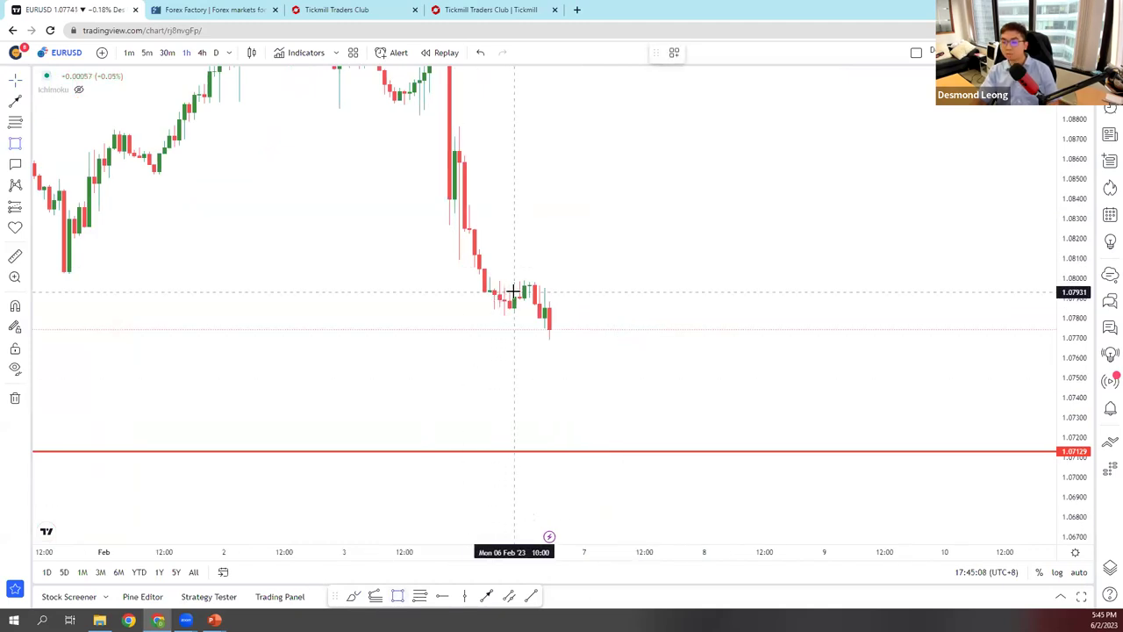
mouse_move(513, 281)
mouse_down()
mouse_move(529, 324)
mouse_move(534, 312)
mouse_up()
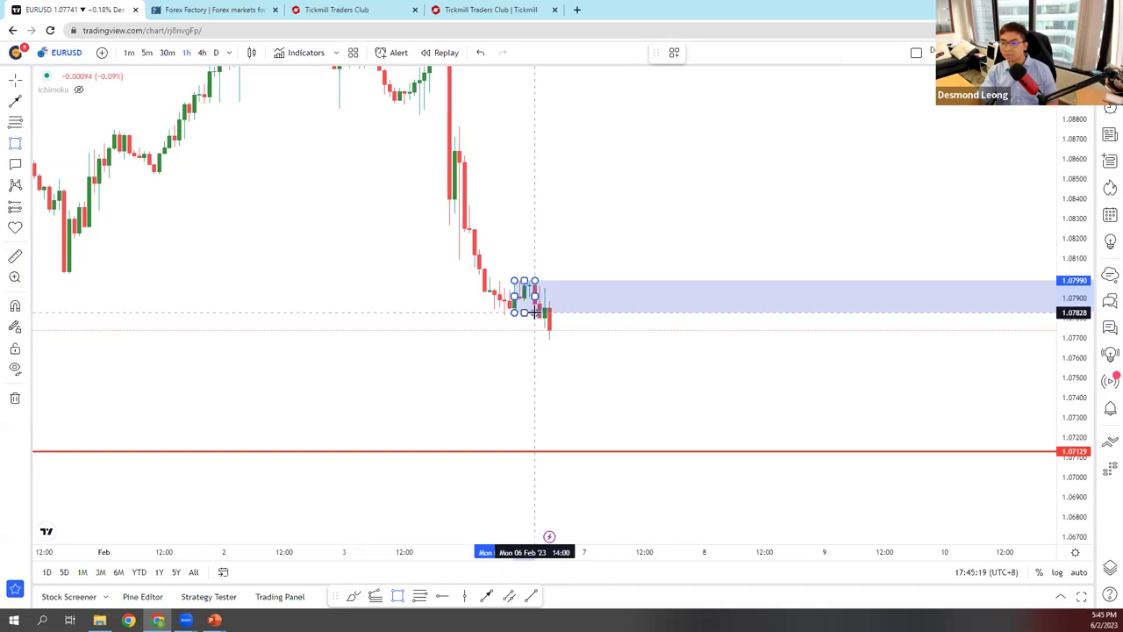
- Turn off the rectangle's Extend right option in its style settings
right_click(535, 315)
mouse_move(555, 330)
click(577, 516)
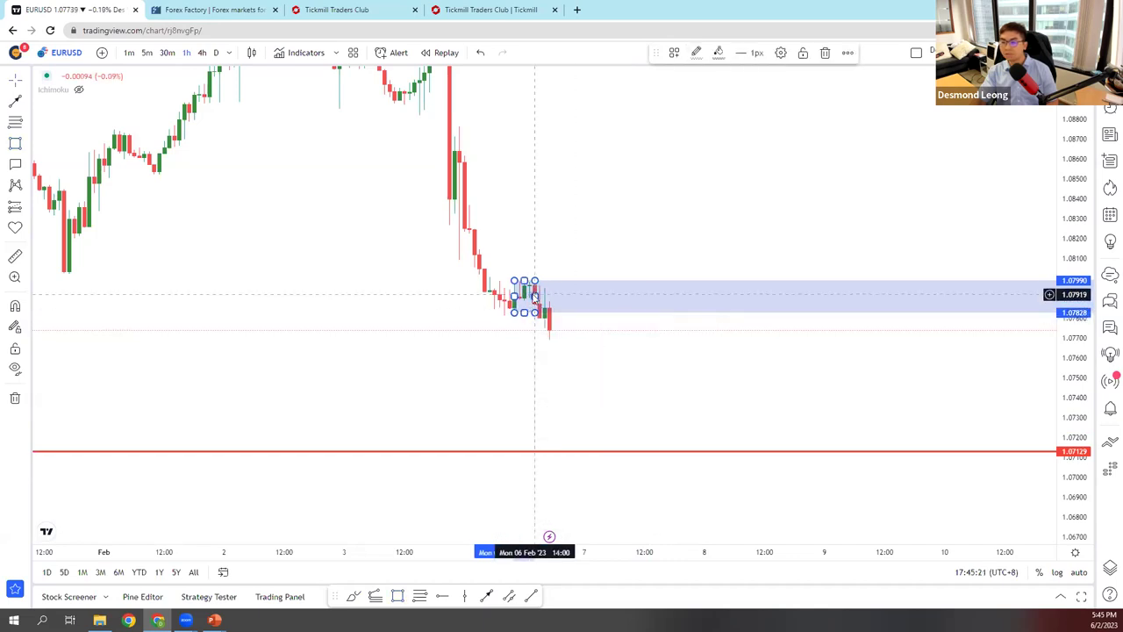
click(472, 246)
click(467, 340)
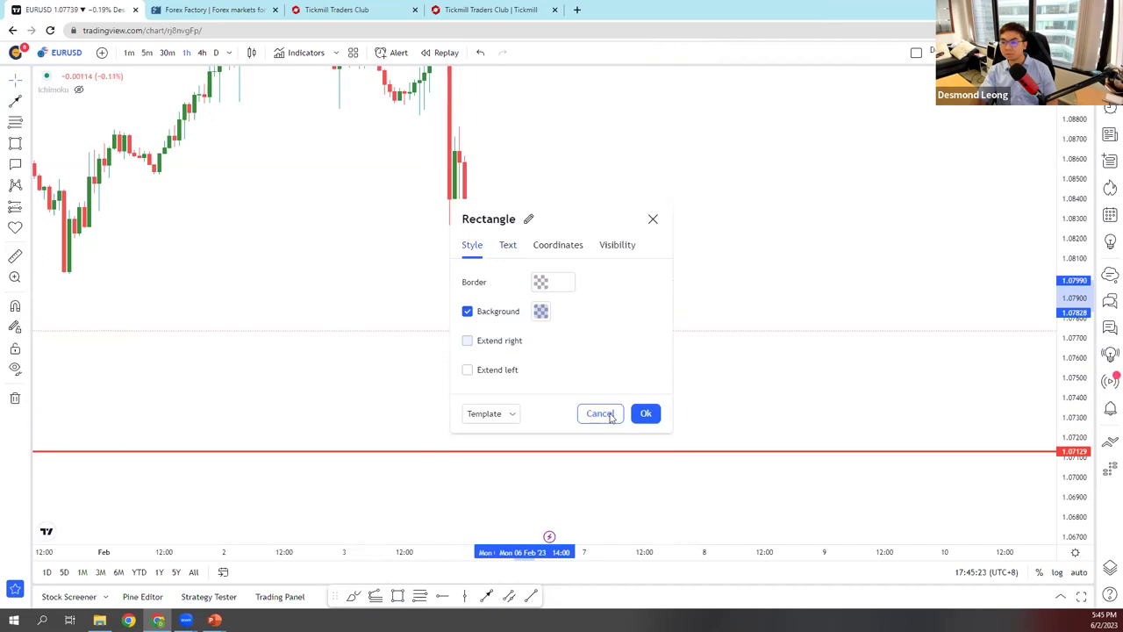
click(606, 413)
- On the 30-minute chart, adjust the rectangle's lower edge to 1.07825 and its upper edge to about 1.07993
drag(659, 339, 746, 334)
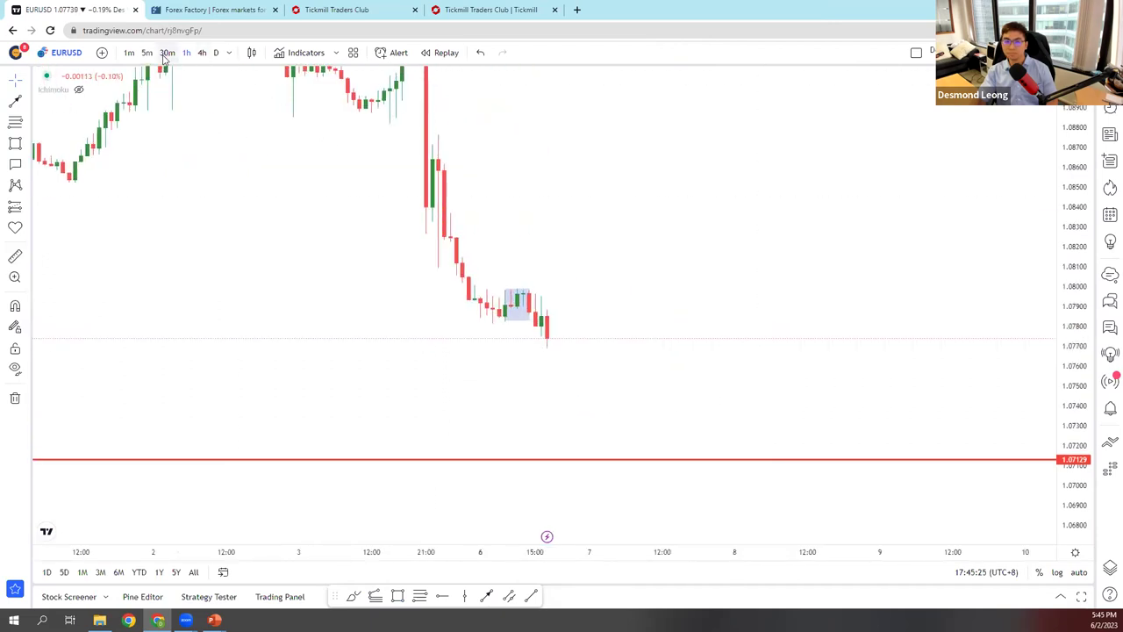
scroll(732, 251, up, 5)
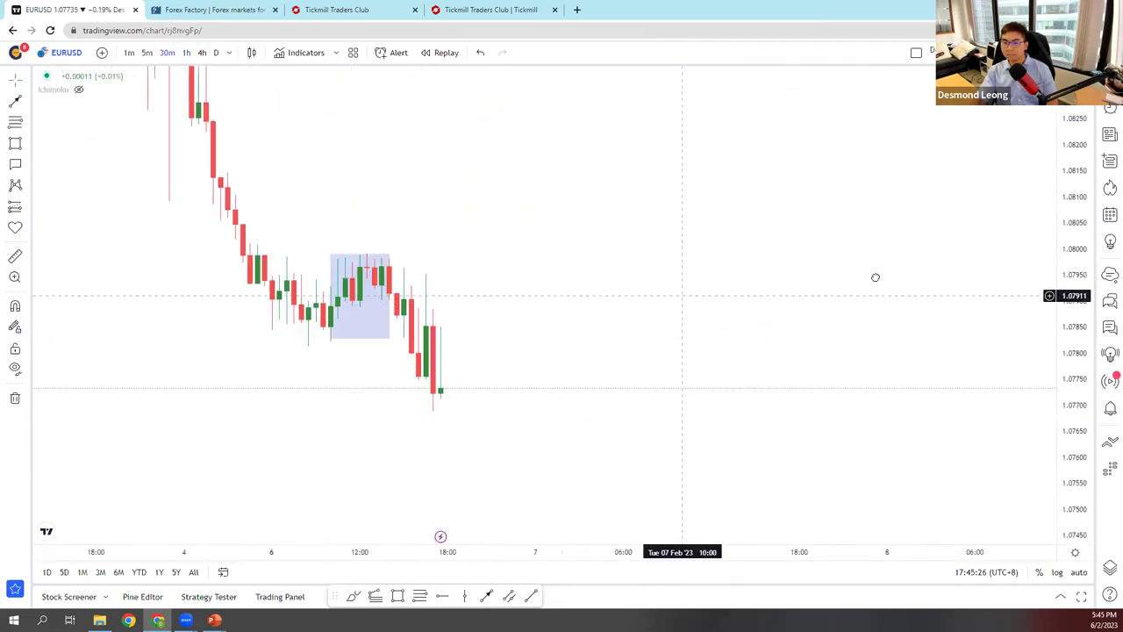
drag(351, 325, 466, 306)
click(494, 316)
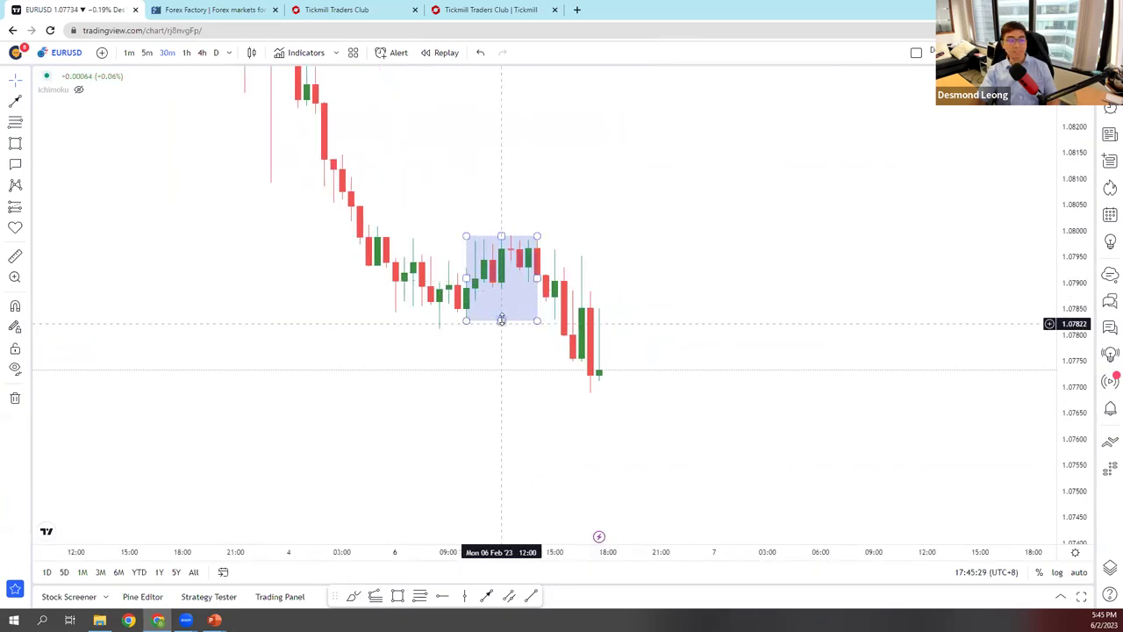
click(645, 251)
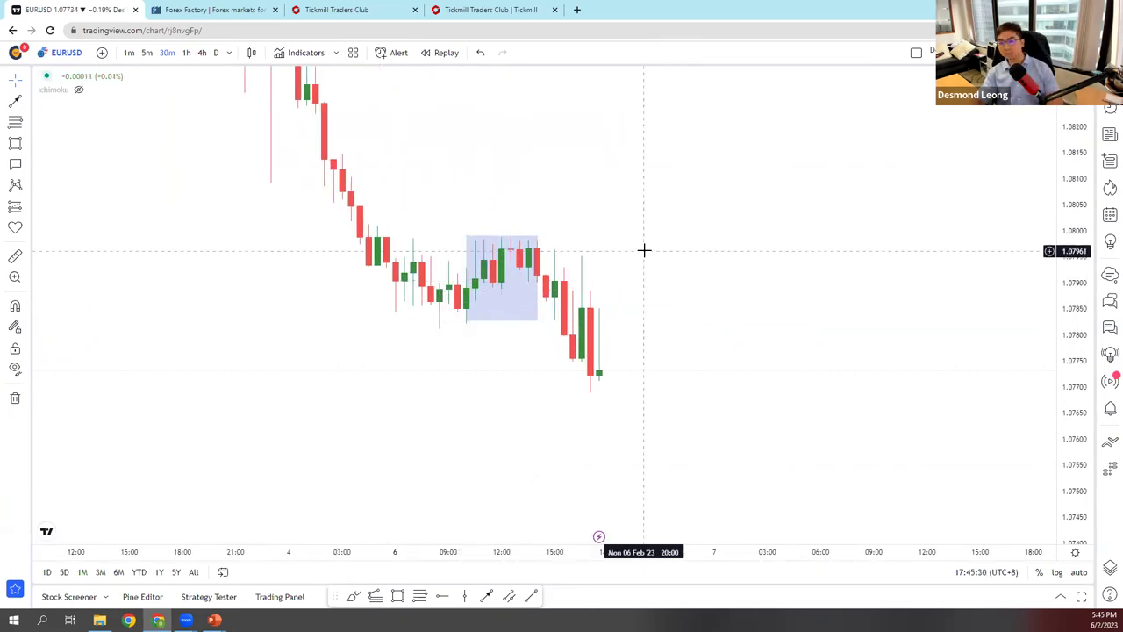
click(501, 323)
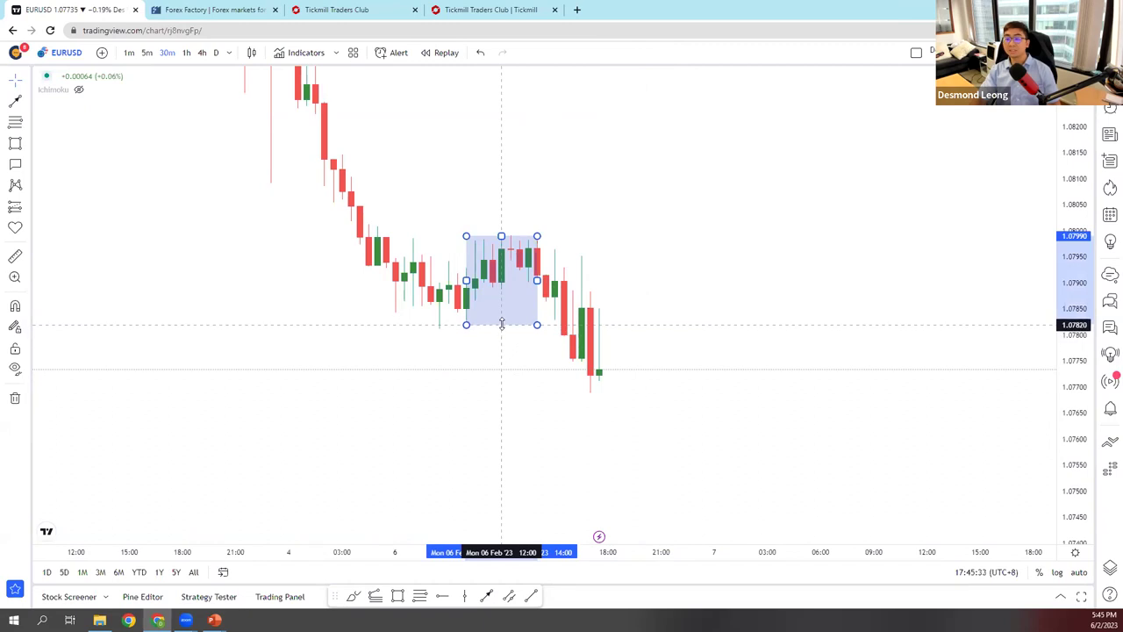
click(680, 263)
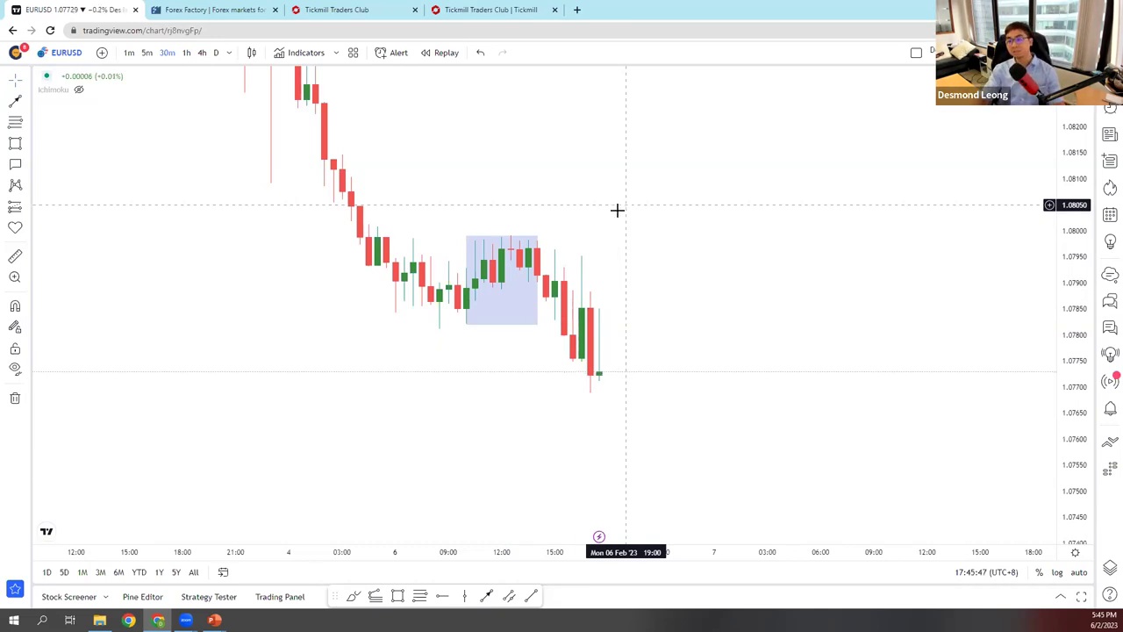
click(500, 234)
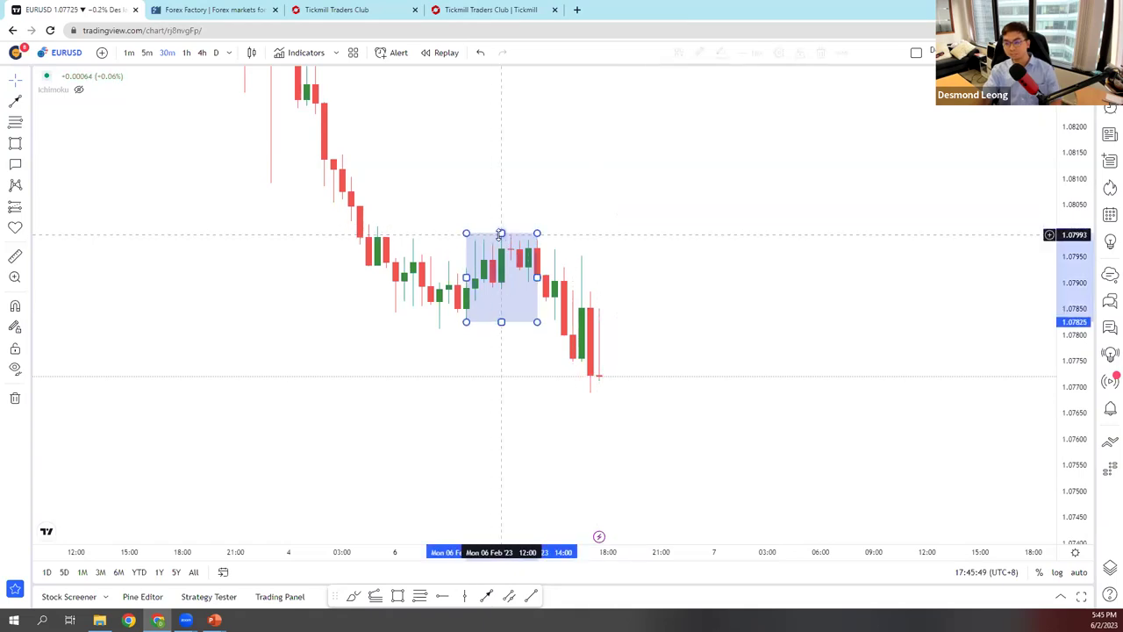
click(574, 158)
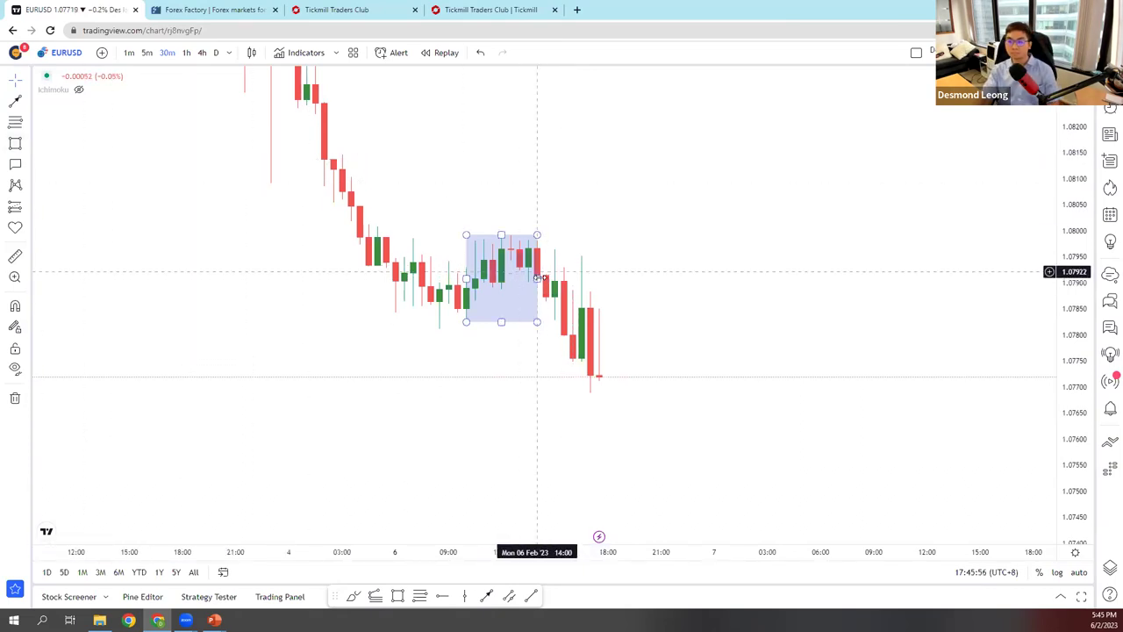
- Set the chart time zone to (UTC-5) New York and resize the rectangle to span 5 Feb 19:00 to 6 Feb 00:00, down to 1.07814
click(994, 571)
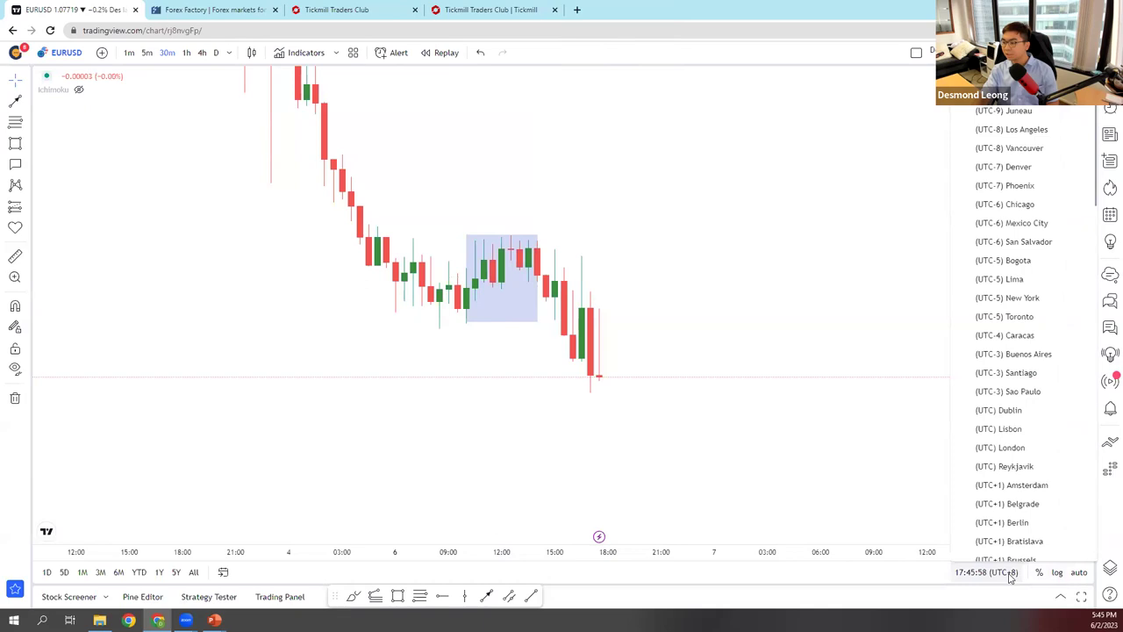
click(1030, 297)
click(466, 279)
drag(465, 279, 430, 279)
drag(483, 322, 484, 327)
mouse_move(537, 279)
mouse_down()
mouse_move(521, 279)
mouse_move(570, 235)
mouse_up()
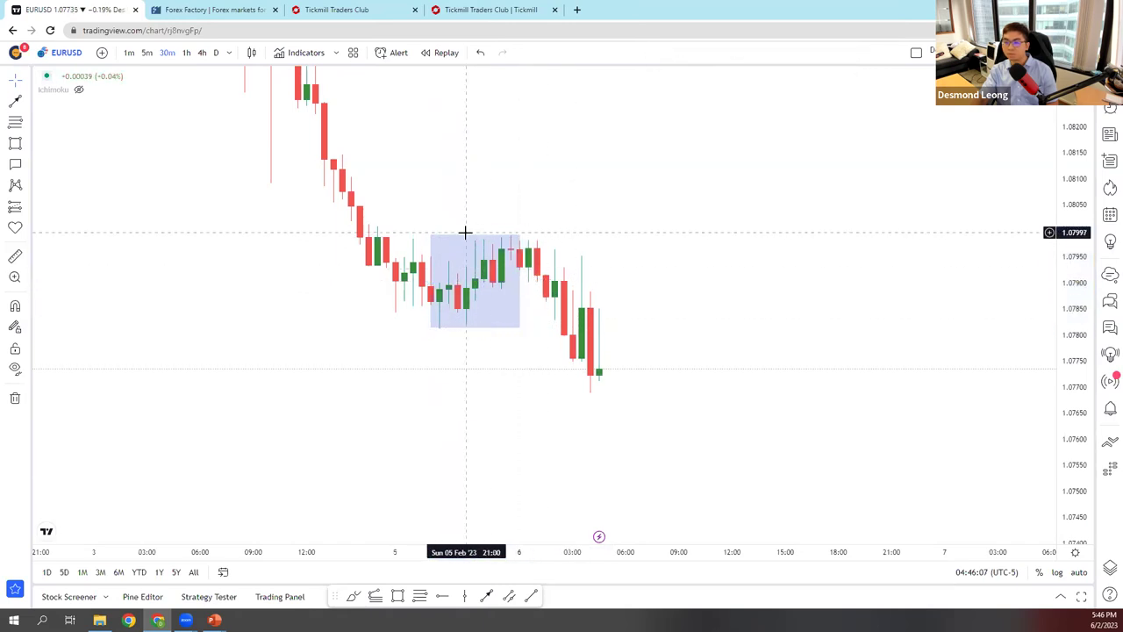
- Add the text label "Asian Session" in black to the rectangle
double_click(468, 265)
click(507, 254)
click(467, 290)
click(538, 291)
click(661, 315)
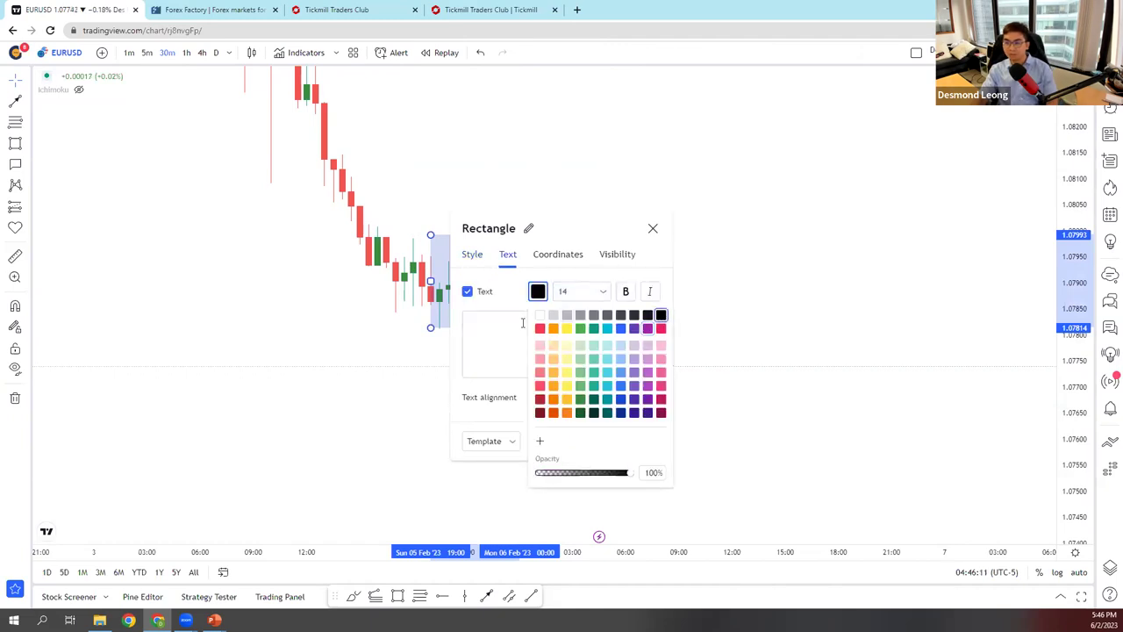
click(494, 319)
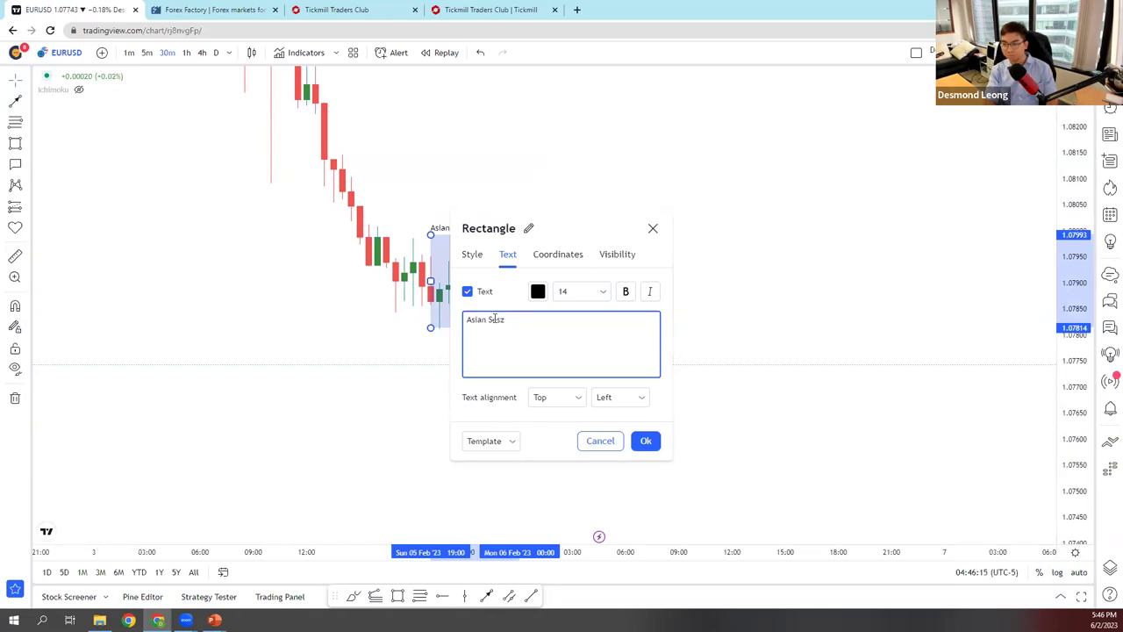
- Center the rectangle's label horizontally along its top edge and make the text bold
click(553, 397)
click(618, 397)
click(614, 439)
click(627, 296)
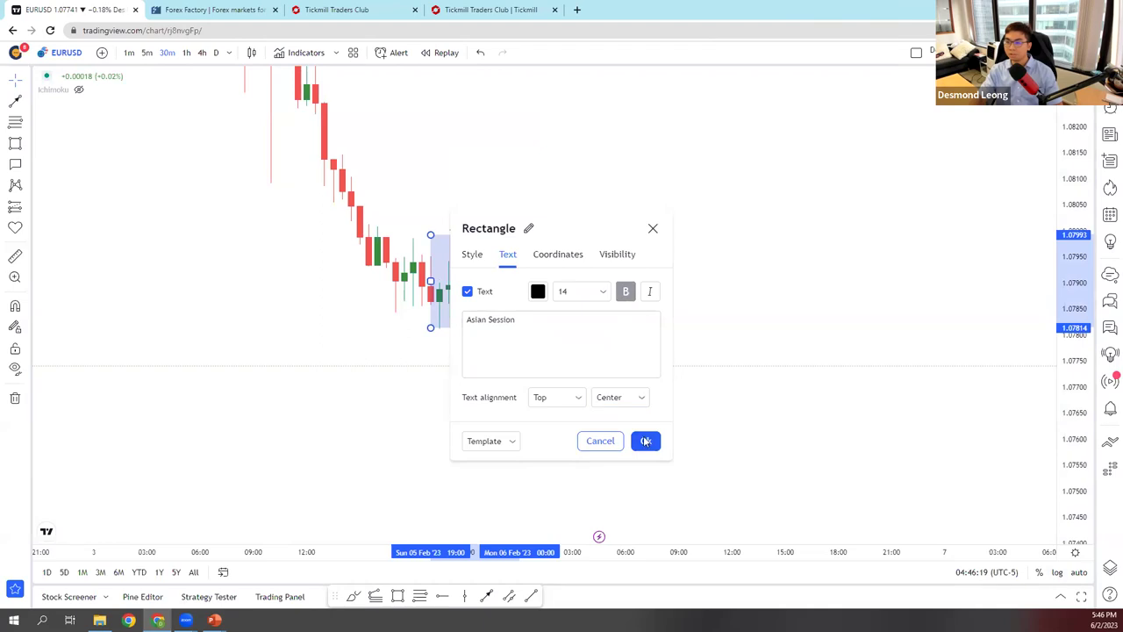
click(729, 273)
drag(717, 268, 703, 293)
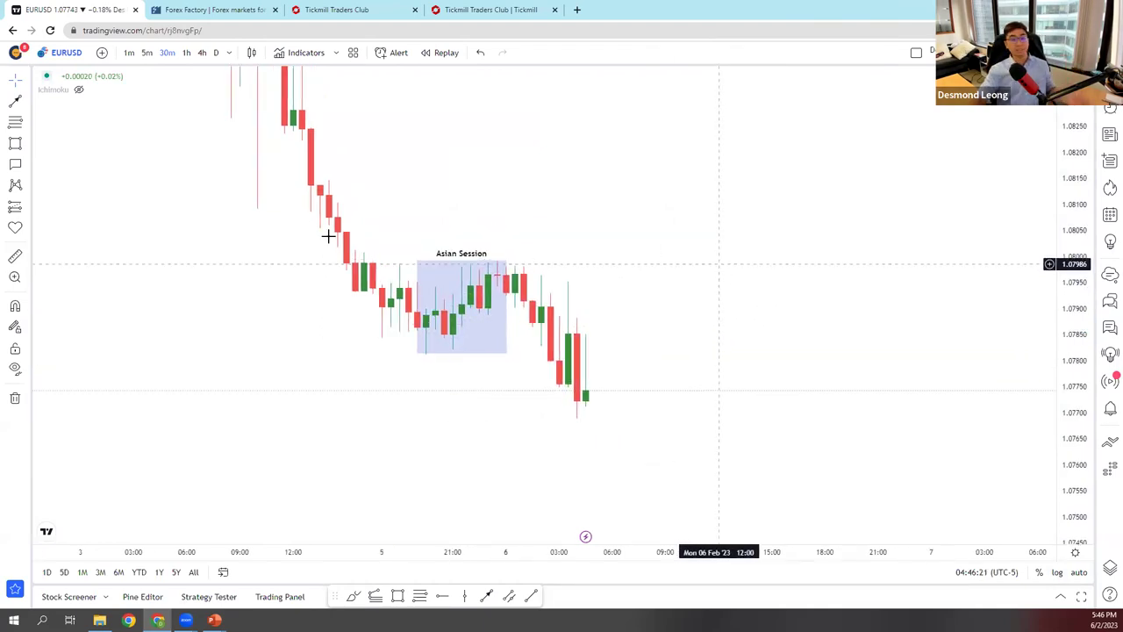
- Add a callout above the Asian Session rectangle with the text "7pm - 12am New York Time"
click(451, 243)
click(452, 164)
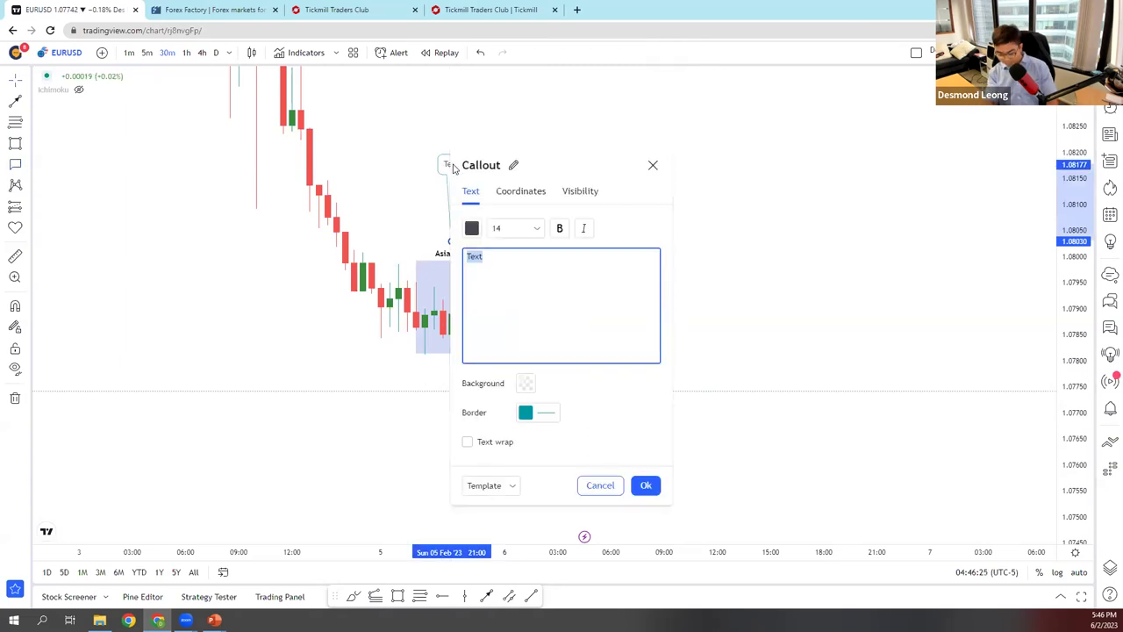
text(7pm)
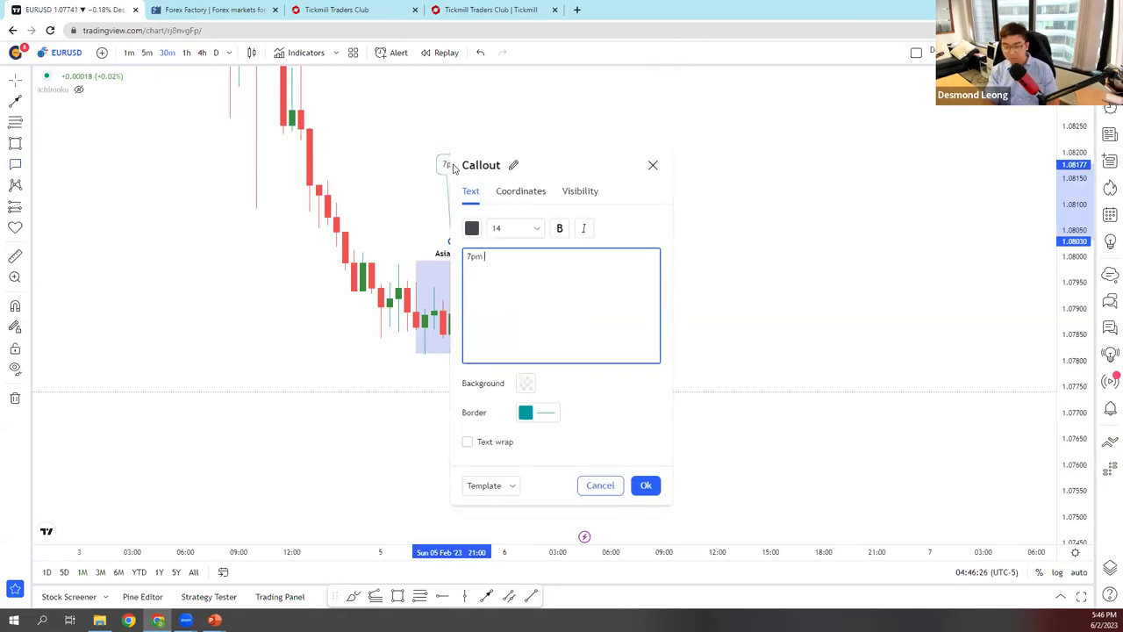
text( - 12am N)
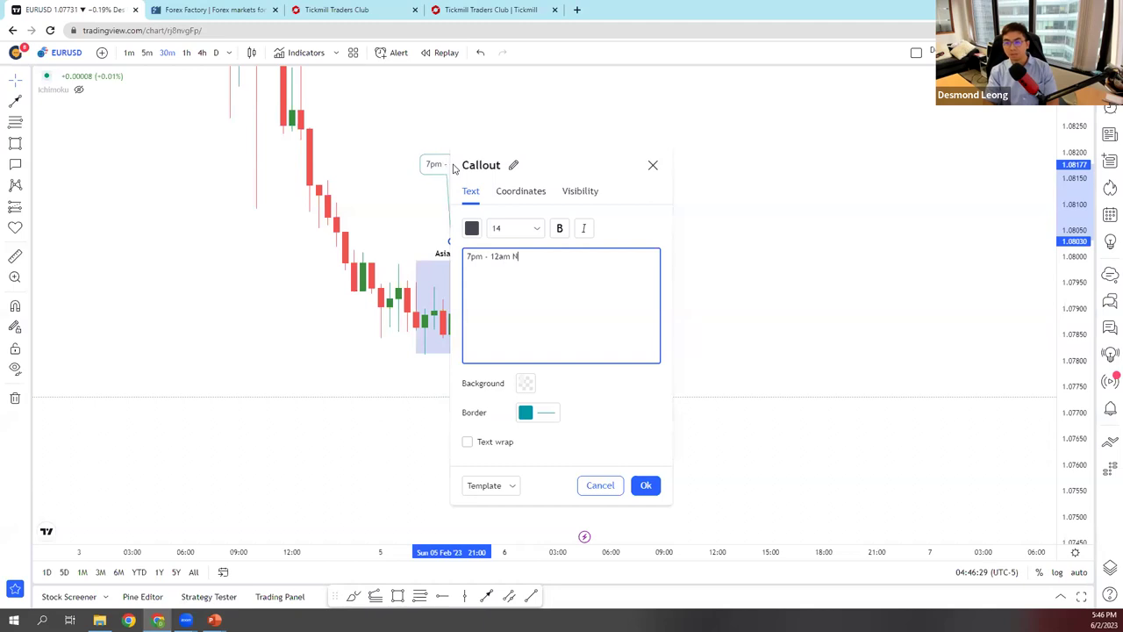
text(ew York)
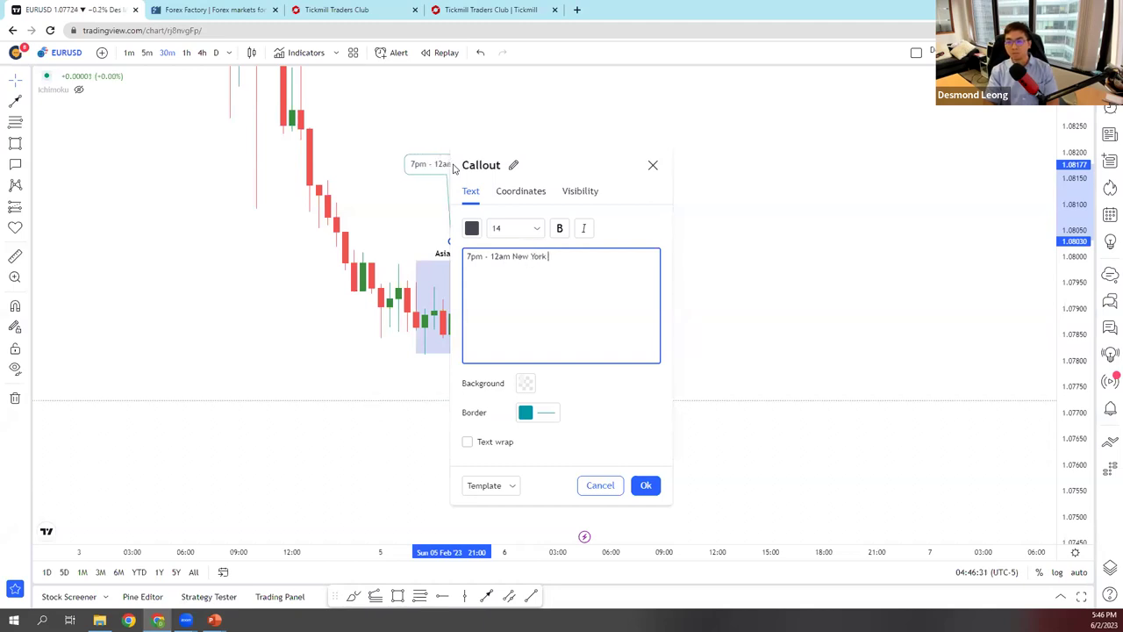
text( Time)
click(645, 485)
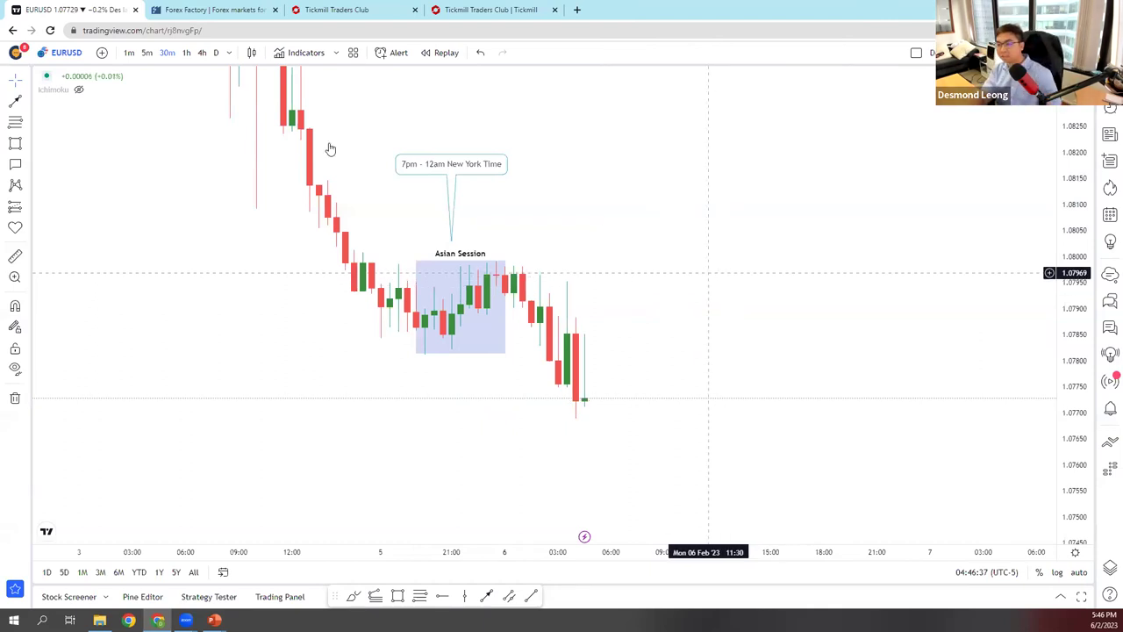
- Draw a rectangle over the latest candles from 6 Feb 02:00 to 05:30, between about 1.07962 and 1.07688
click(15, 145)
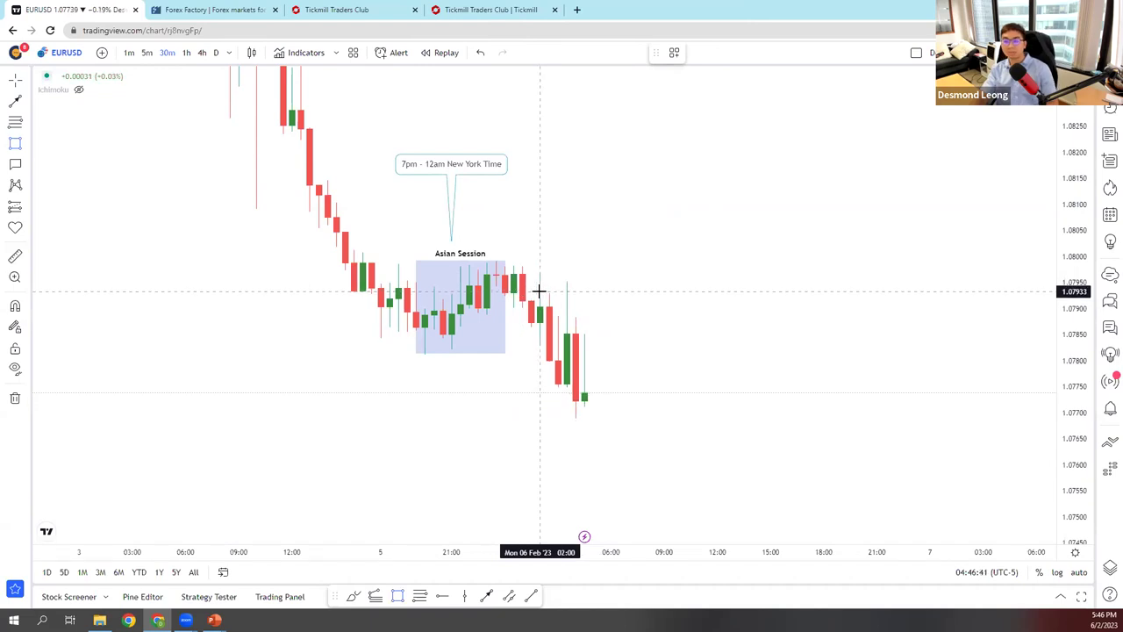
mouse_move(540, 276)
mouse_down()
mouse_move(575, 426)
mouse_move(612, 418)
mouse_up()
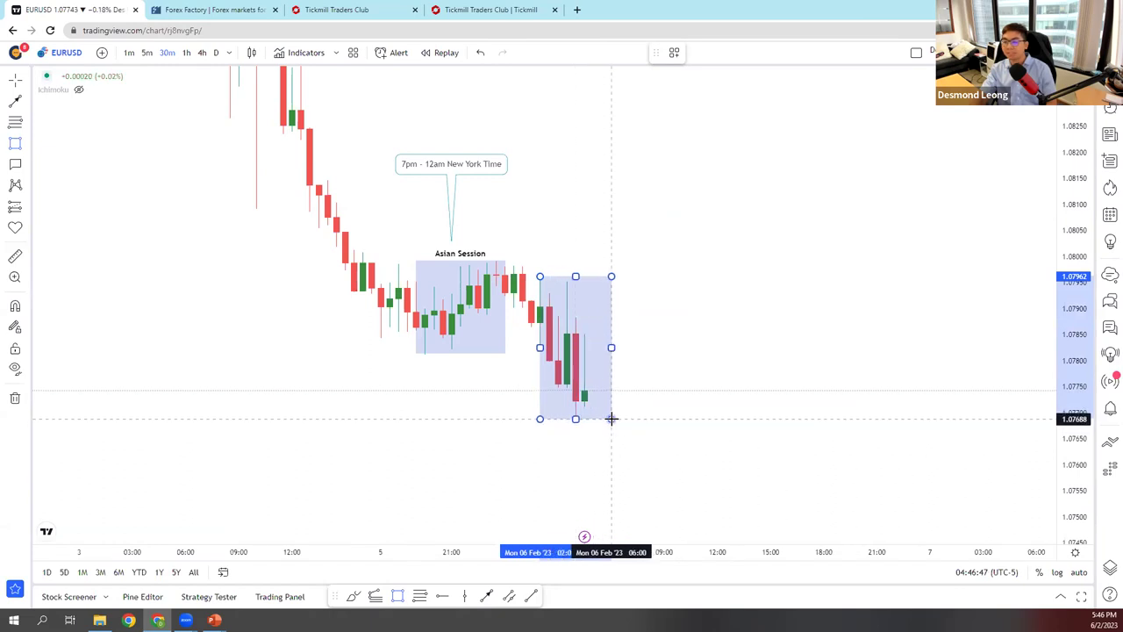
drag(611, 347, 602, 351)
click(647, 336)
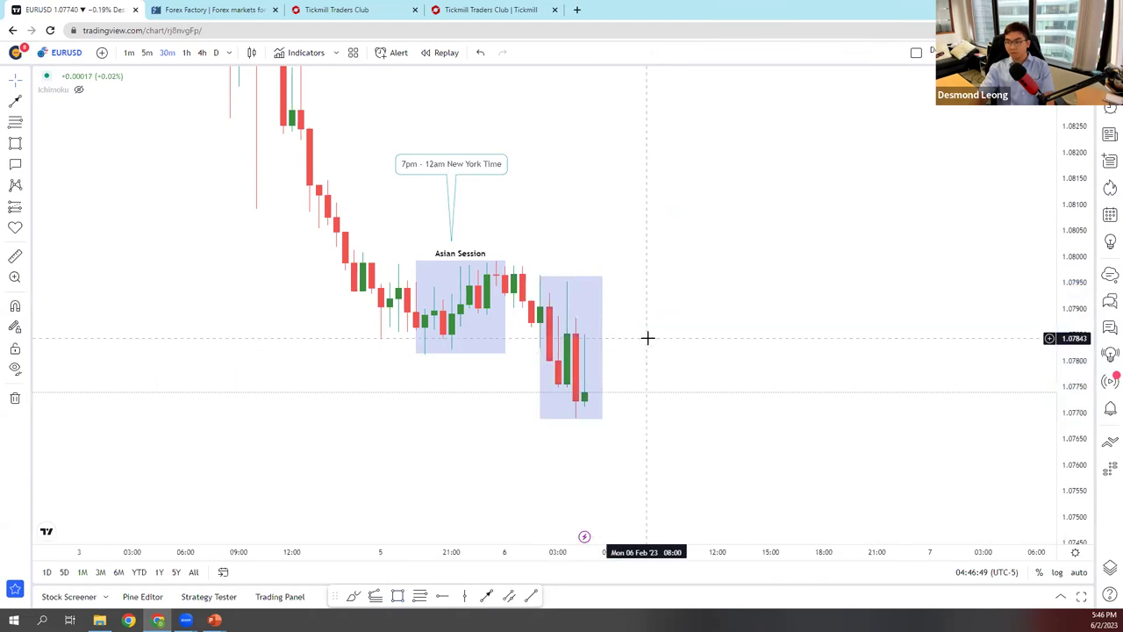
- Change the chart to the 5-minute interval and delete the unlabelled rectangle over the latest candles
click(146, 55)
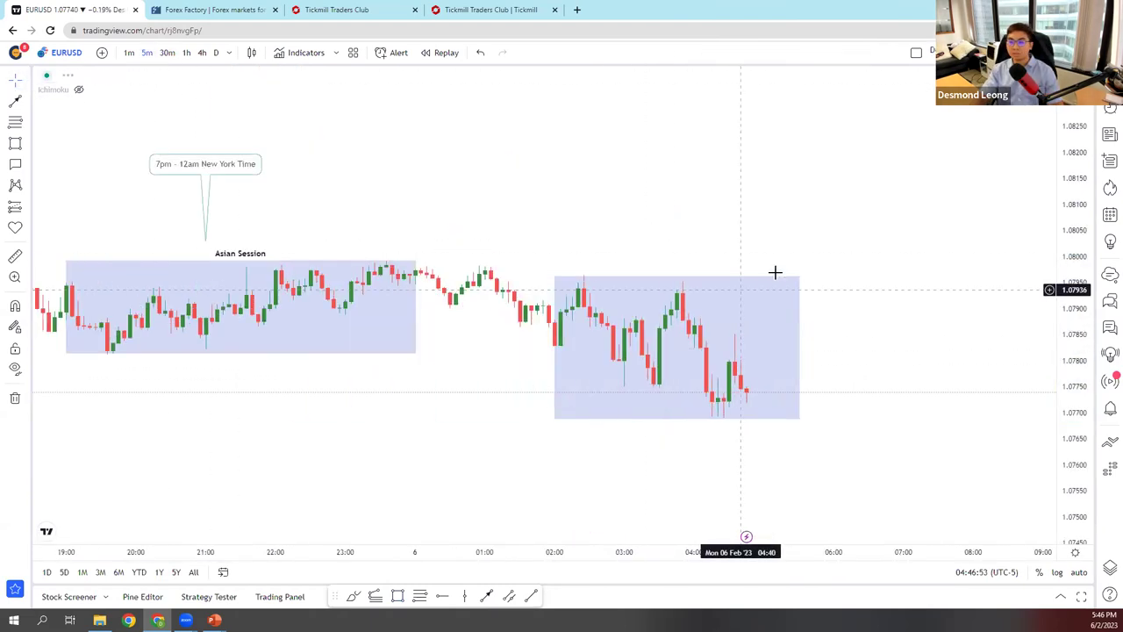
scroll(775, 271, down, 3)
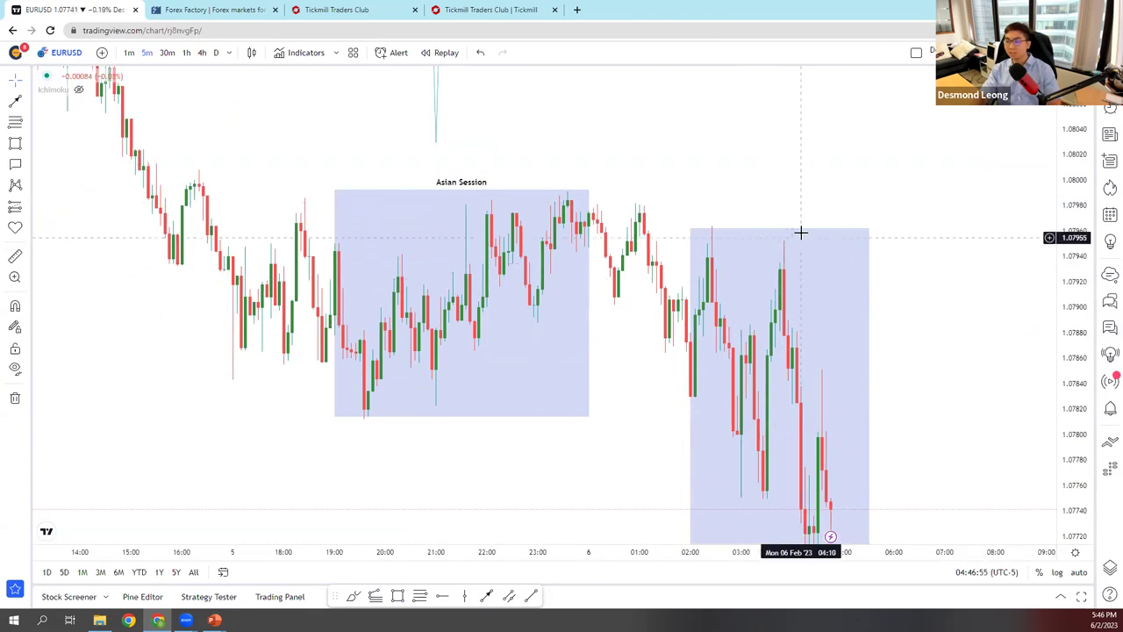
click(780, 230)
key(Delete)
drag(817, 215, 762, 222)
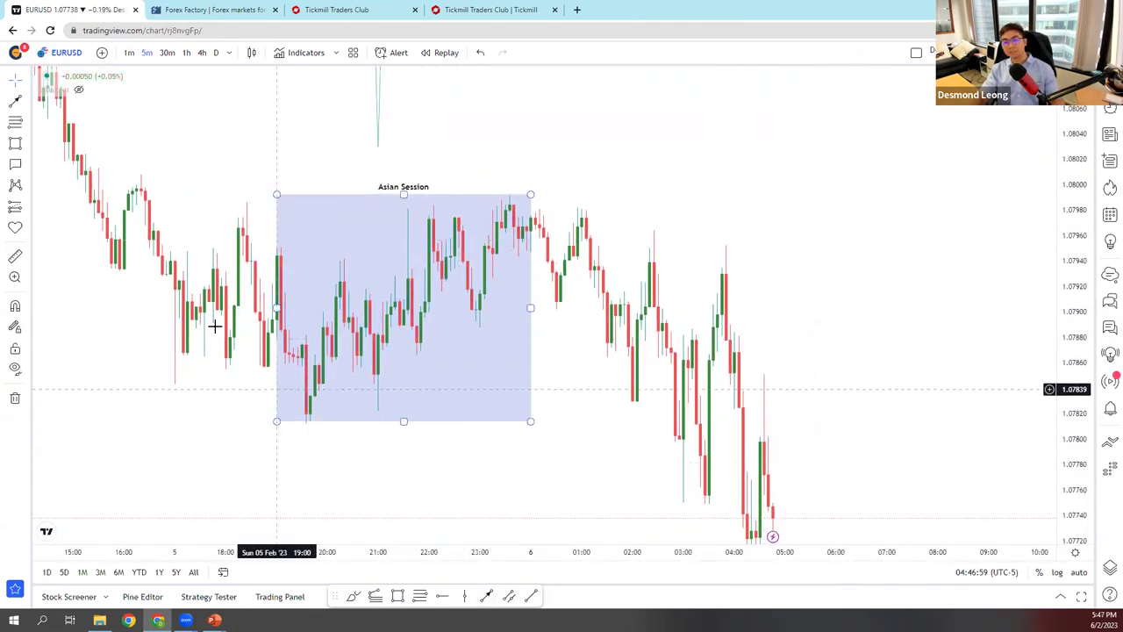
click(27, 167)
click(63, 187)
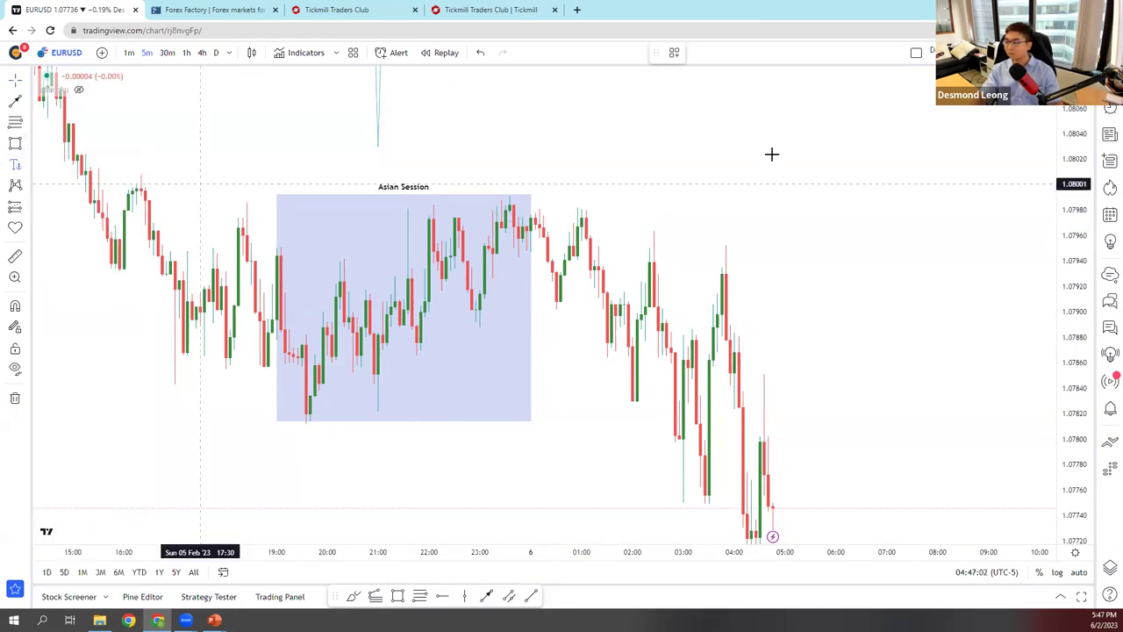
click(814, 112)
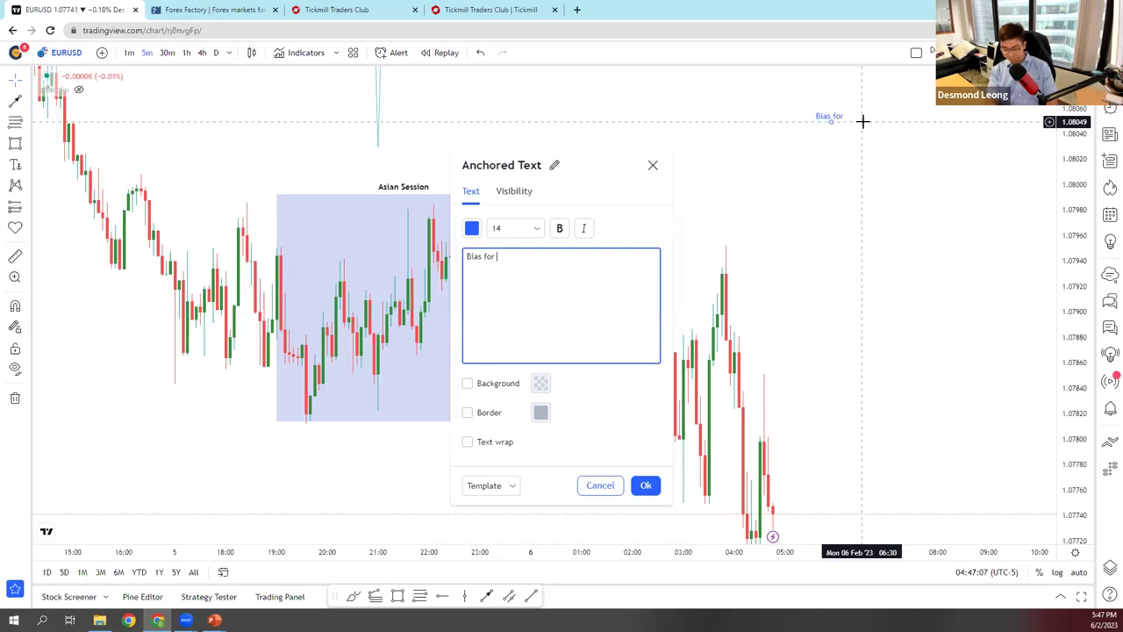
text(Bias for today bearish towar)
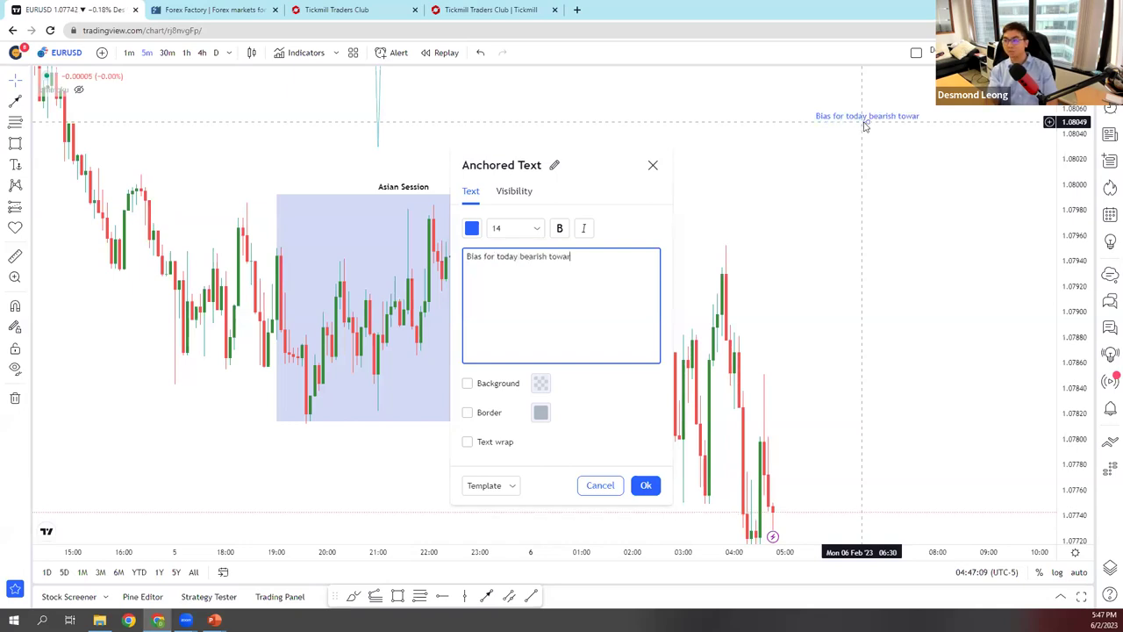
click(472, 228)
click(596, 256)
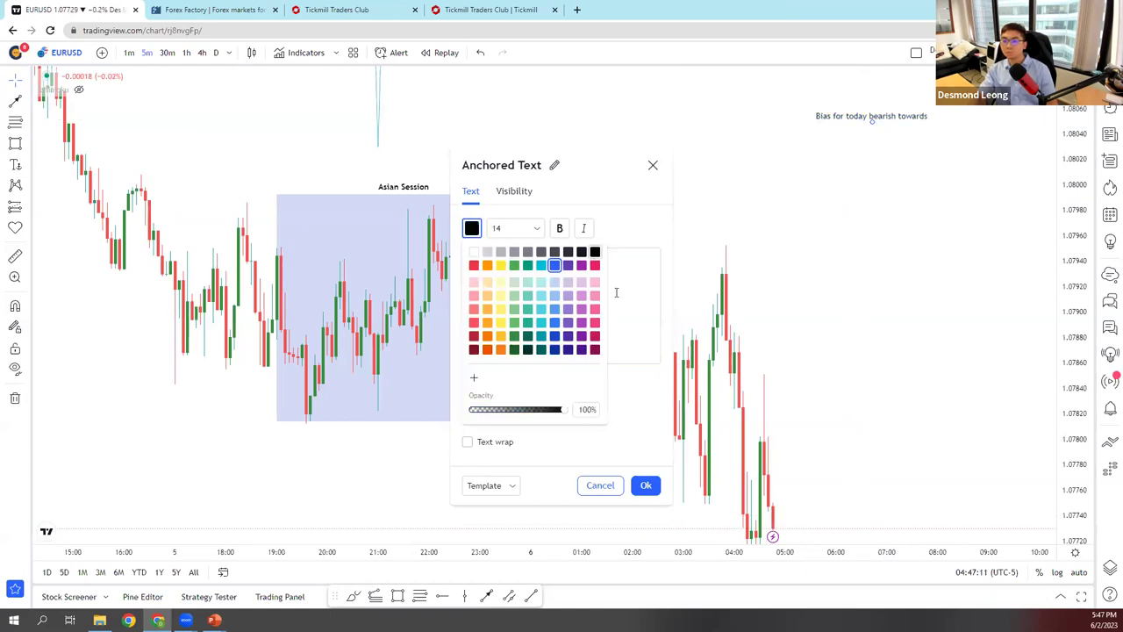
click(498, 396)
click(497, 384)
click(489, 413)
click(540, 413)
click(569, 450)
click(541, 384)
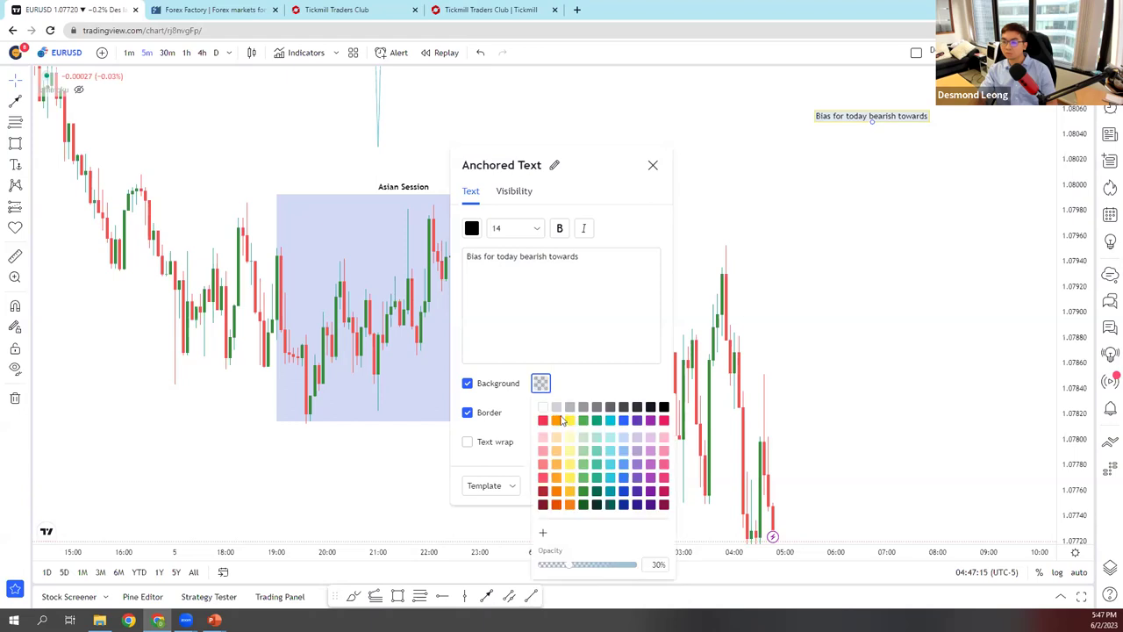
click(588, 385)
click(540, 412)
click(663, 436)
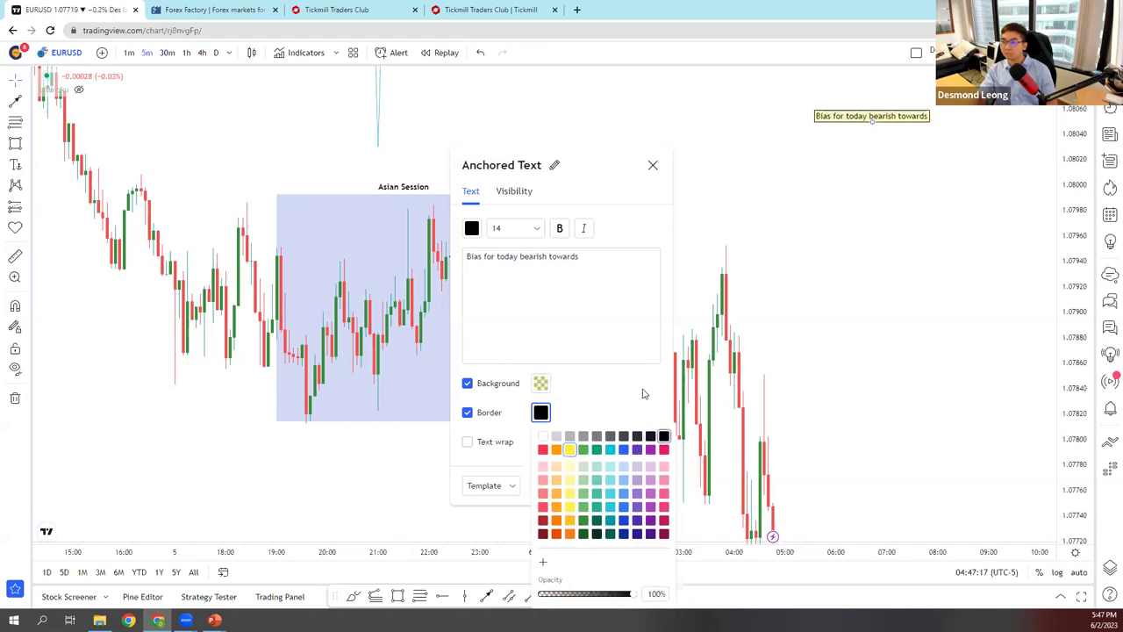
click(642, 391)
click(558, 228)
click(503, 228)
click(513, 383)
click(600, 485)
key(ctrl+z)
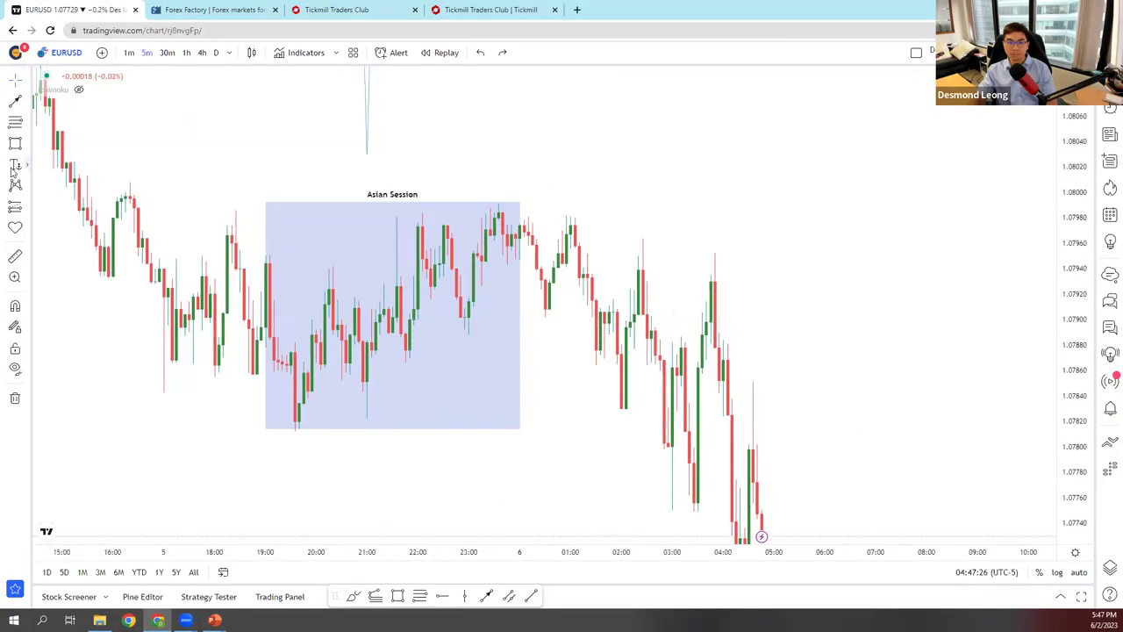
- Add an anchored text reading "Bearish Bias towards :" in bold at font size 28
click(15, 166)
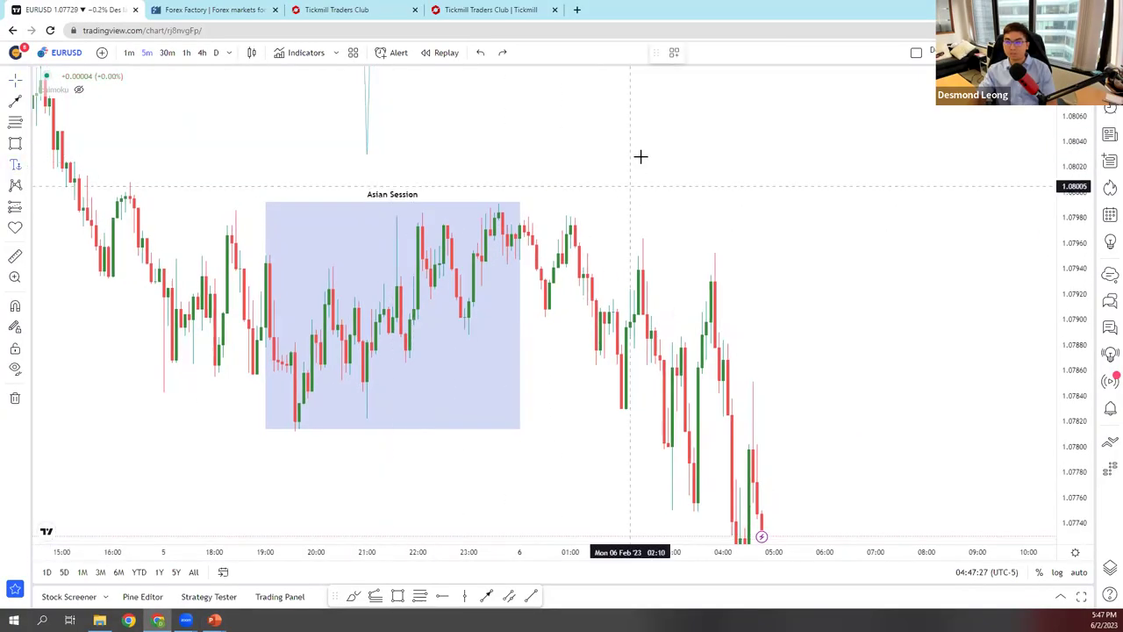
click(808, 230)
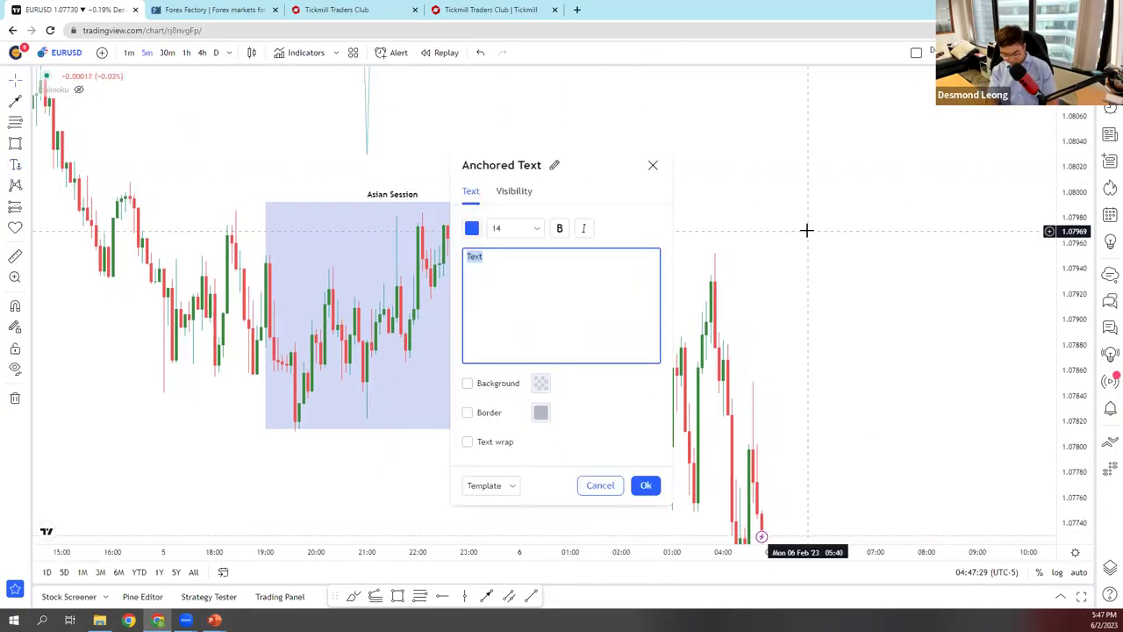
text(Bearish Bias towards :)
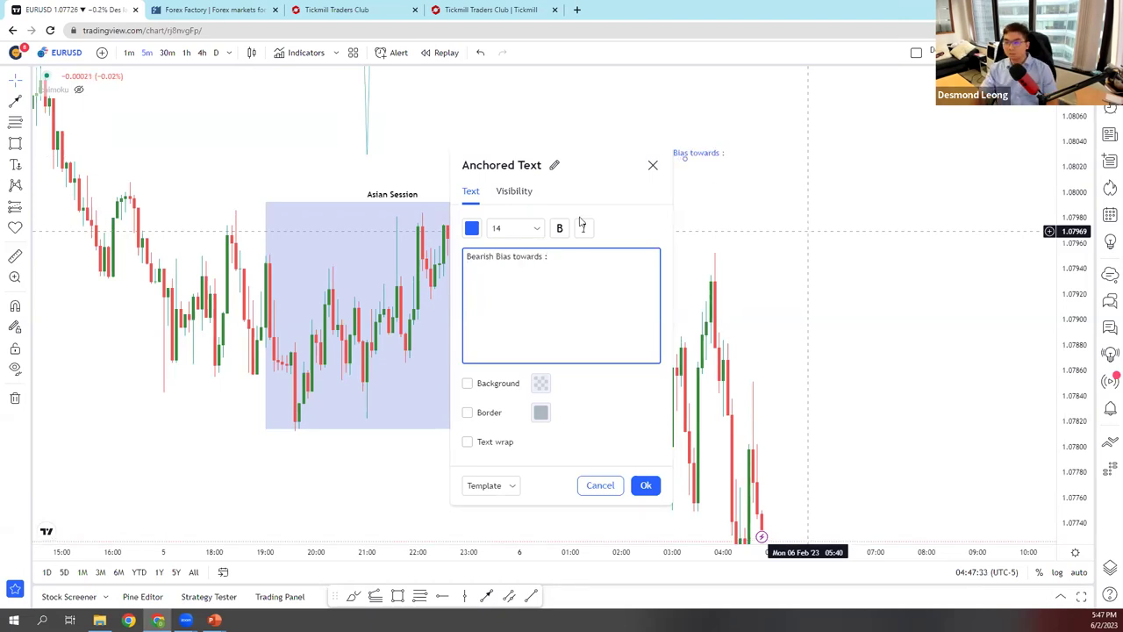
click(513, 228)
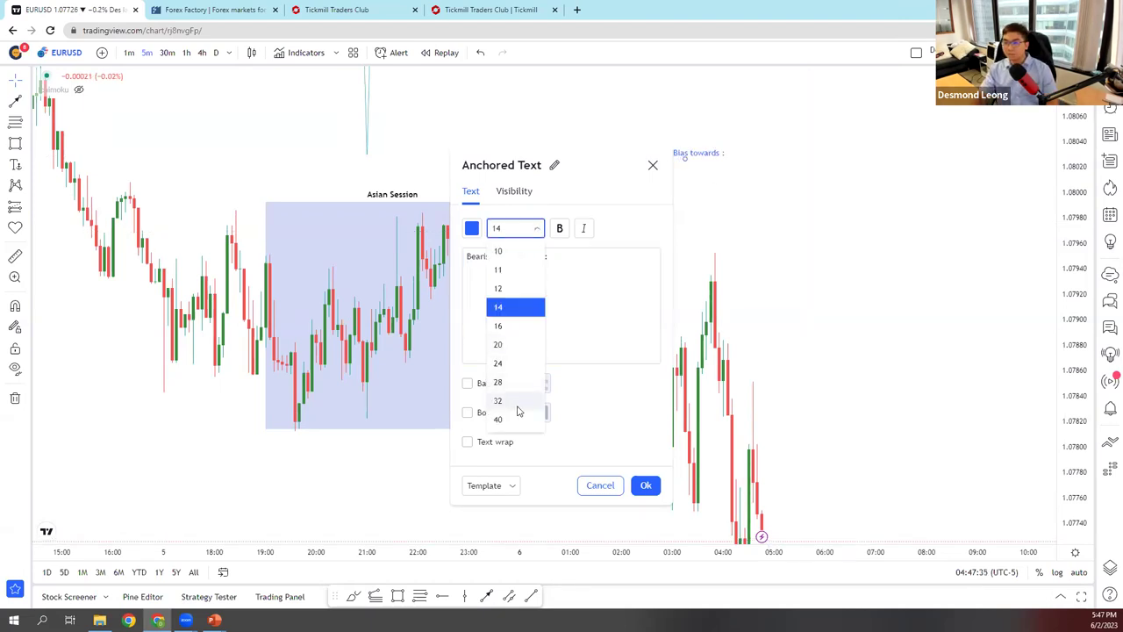
click(521, 377)
click(559, 228)
click(646, 486)
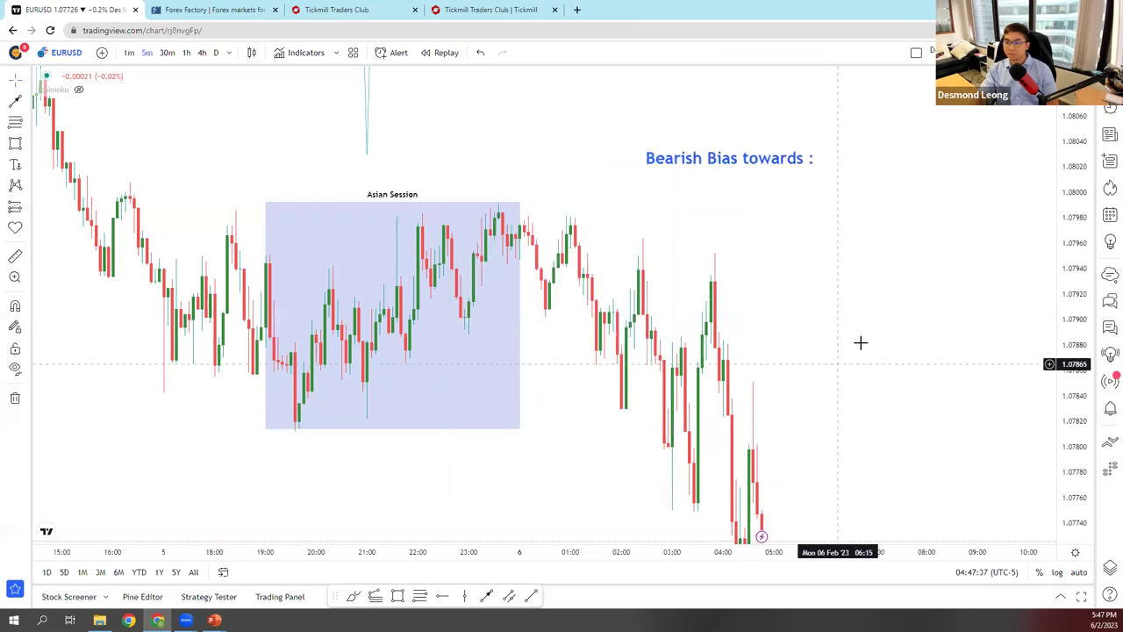
- On the daily chart, place a horizontal ray from the 18 Jan 2023 low at 1.07662 and check its price coordinate
scroll(878, 316, down, 3)
scroll(886, 263, down, 2)
click(215, 53)
scroll(947, 287, up, 3)
click(928, 286)
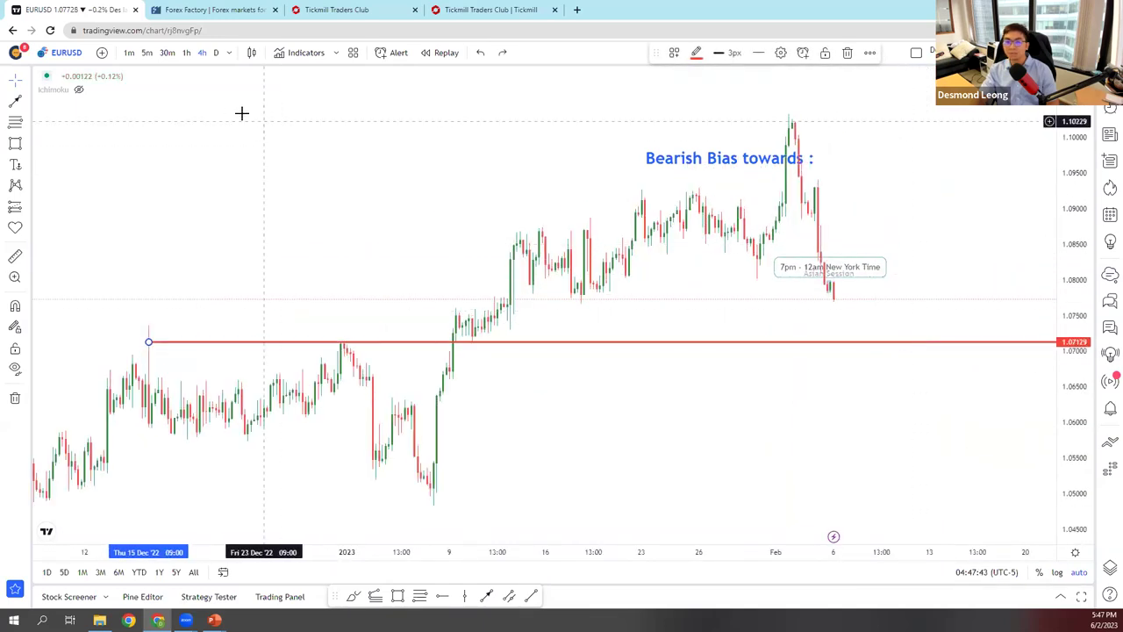
click(216, 52)
scroll(967, 338, up, 5)
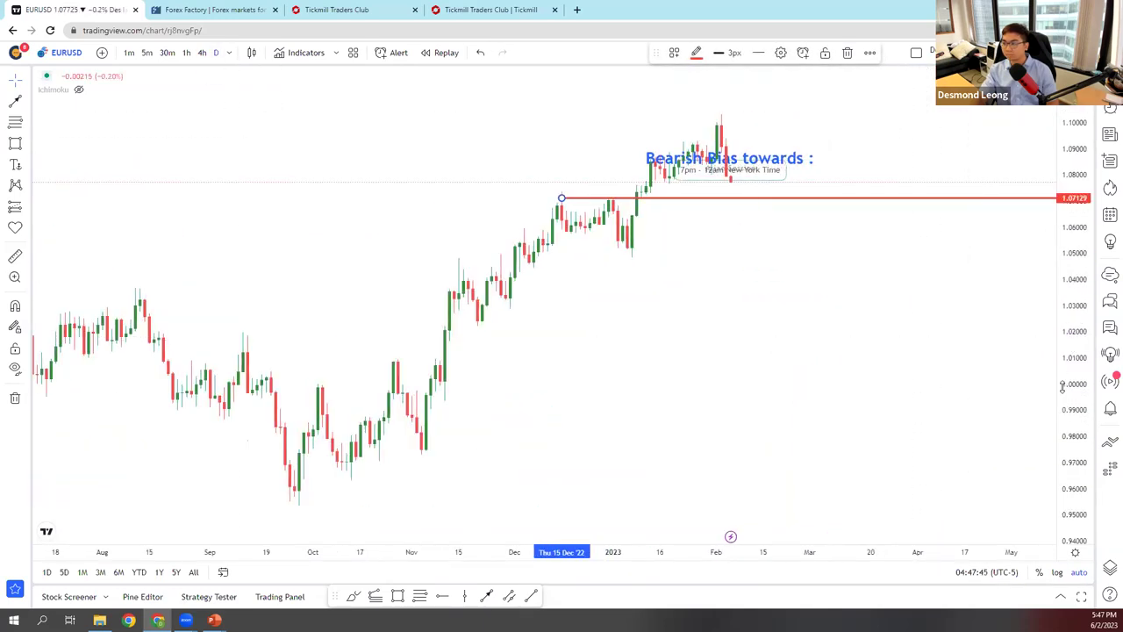
drag(1077, 264, 1074, 299)
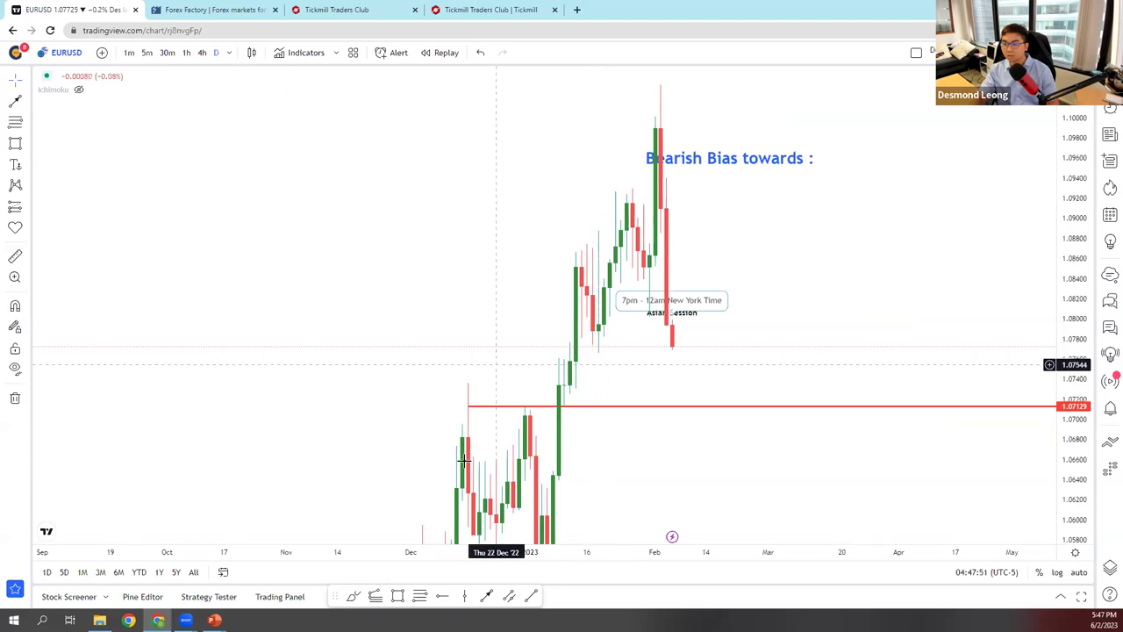
click(597, 354)
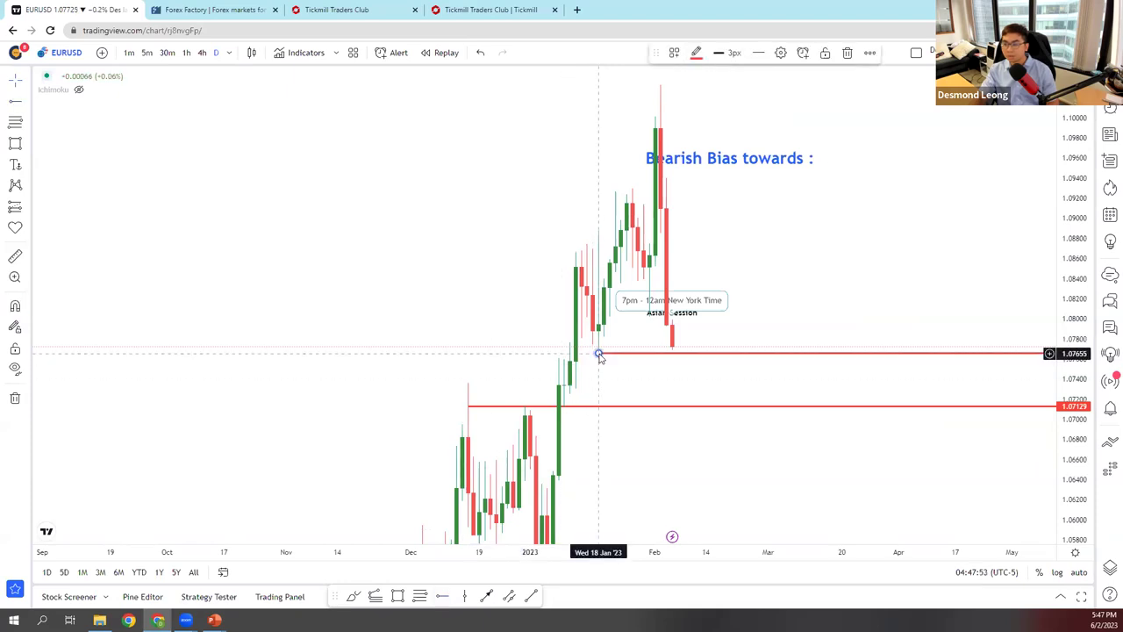
double_click(599, 354)
click(550, 246)
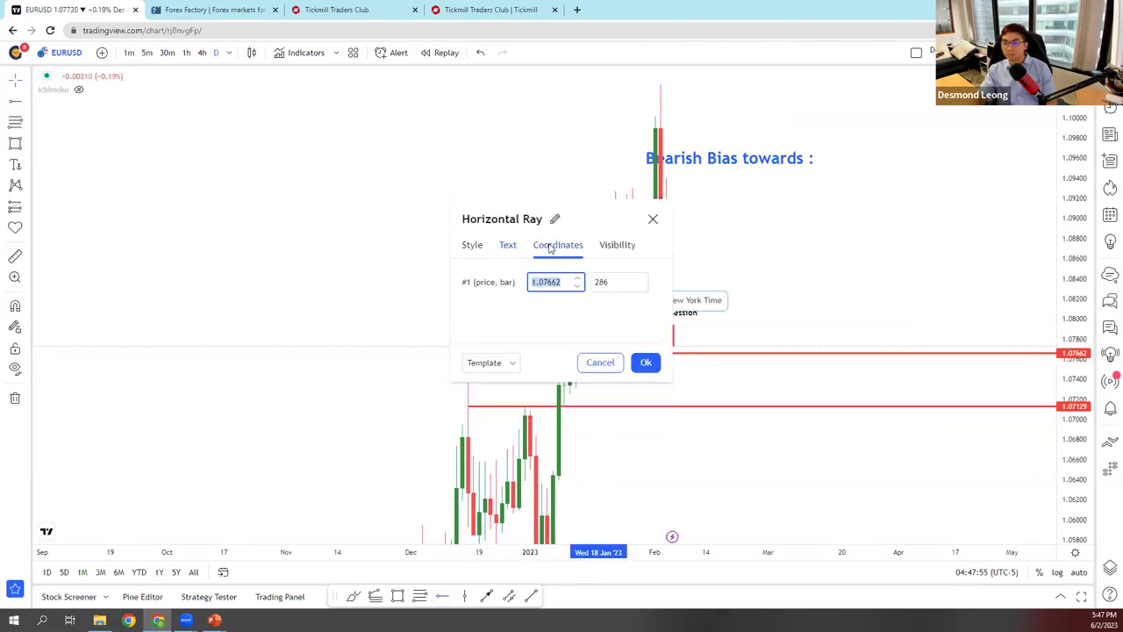
click(652, 218)
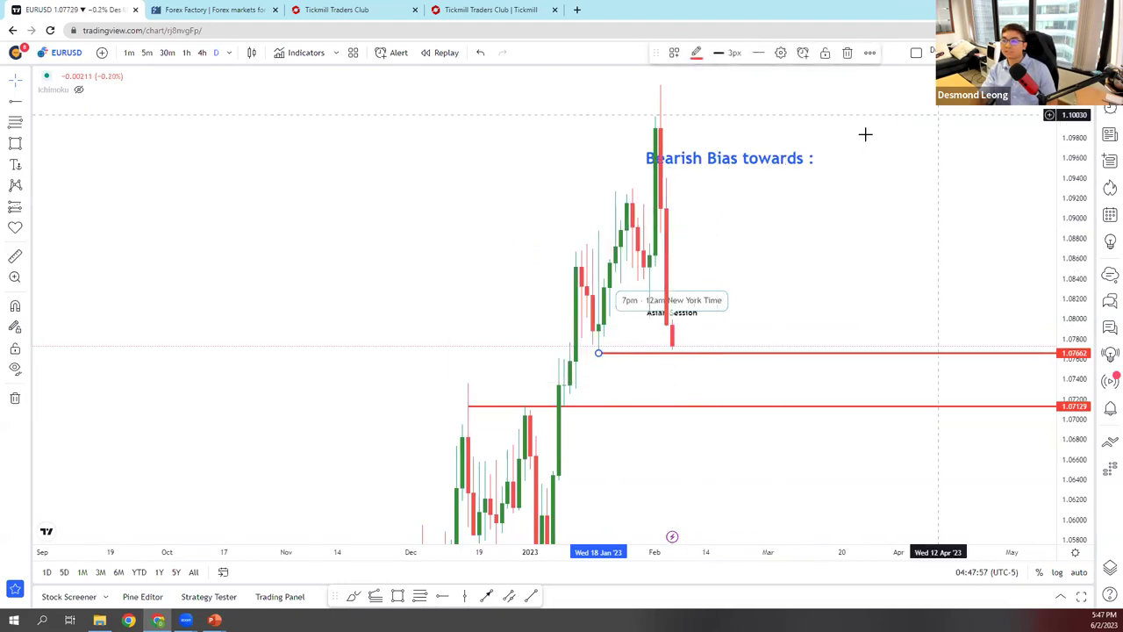
- Move the bearish bias text up and away from the candles, and give it black lettering, a yellow background and a border
drag(835, 143, 1031, 77)
double_click(983, 93)
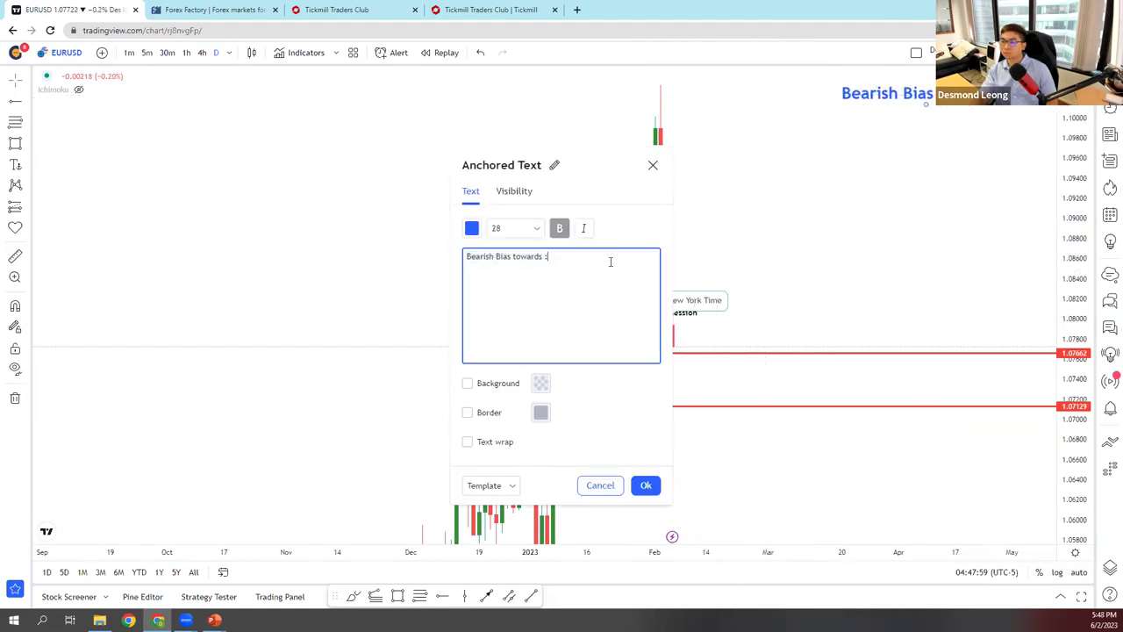
click(472, 229)
click(595, 252)
click(492, 383)
click(489, 412)
click(540, 383)
click(569, 421)
click(647, 485)
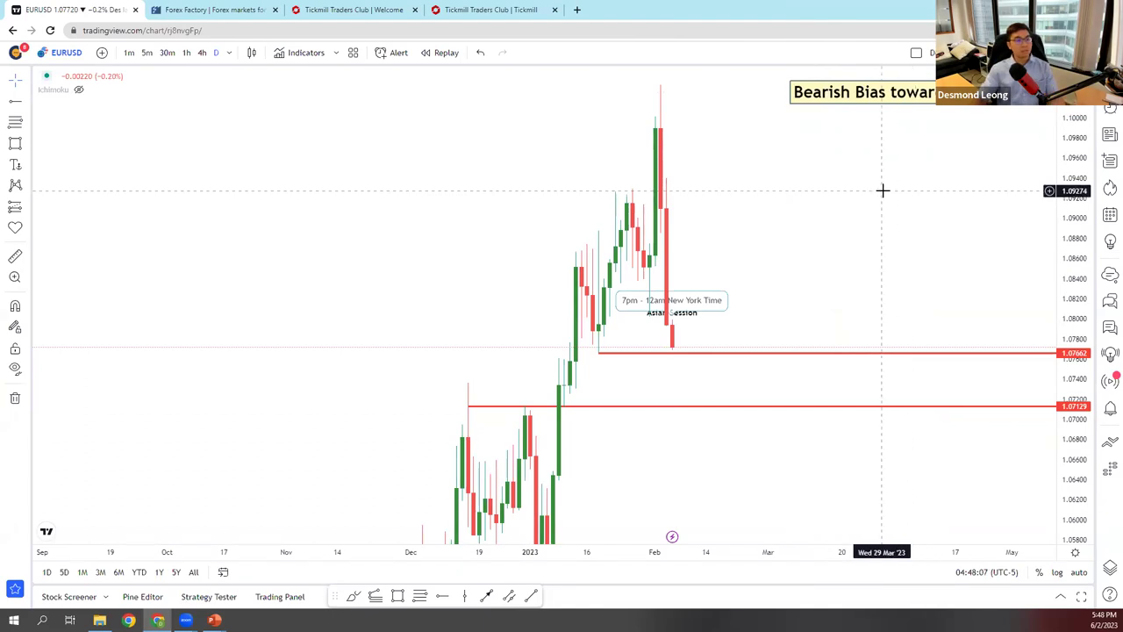
- Return to the 5-minute chart and place a vertical line at 6 Feb 02:00
click(146, 53)
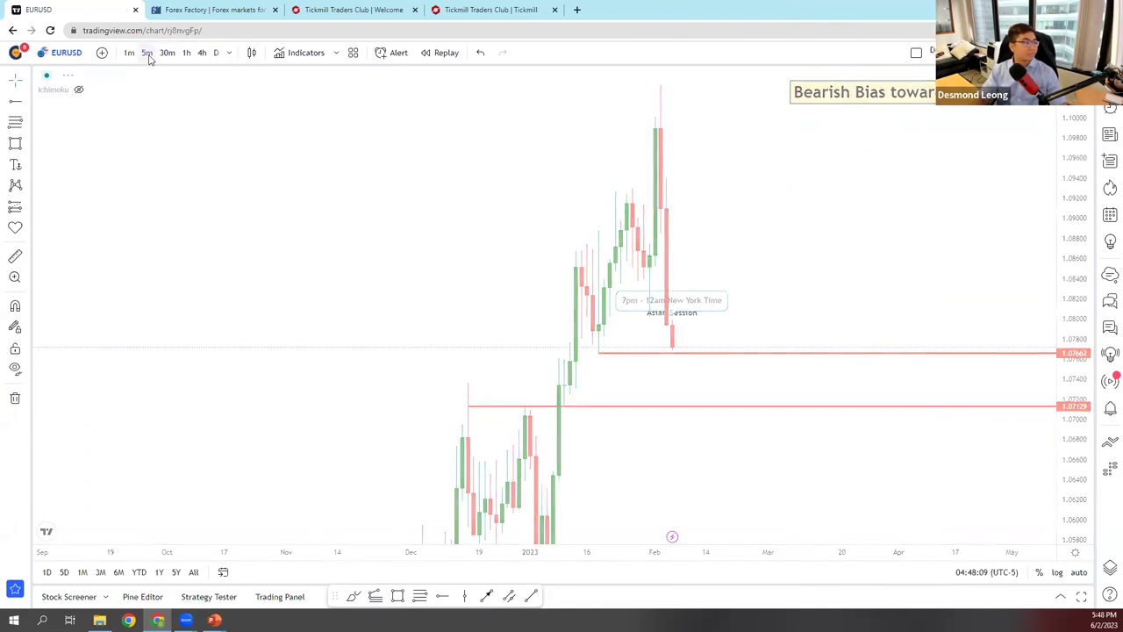
scroll(917, 248, down, 3)
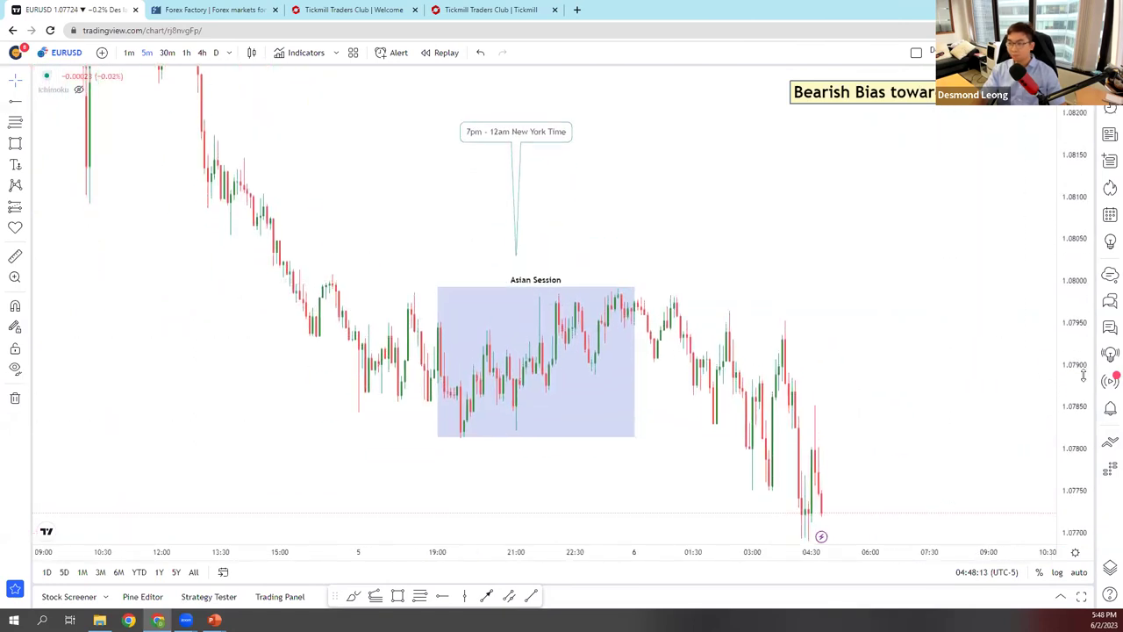
scroll(870, 324, up, 2)
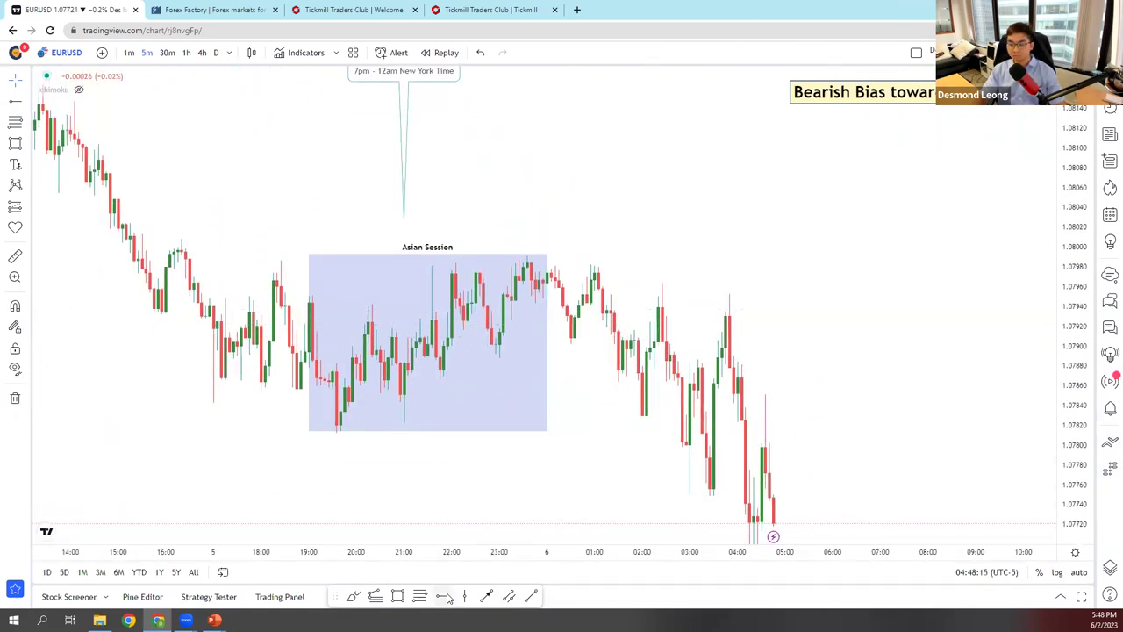
click(640, 343)
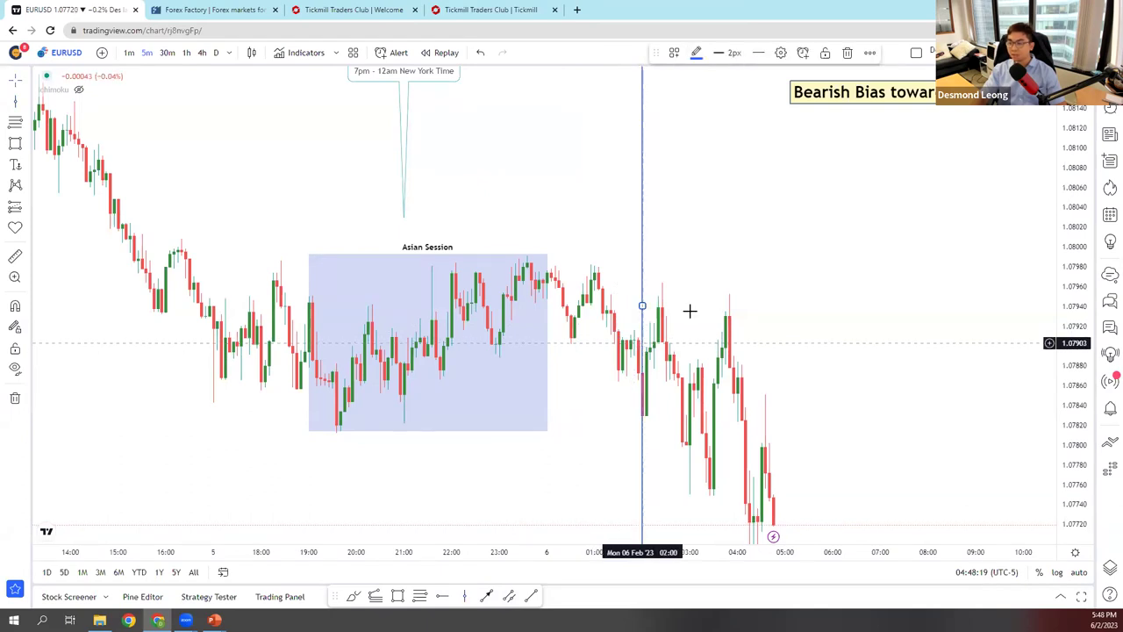
- Draw a horizontal trend line at 1.07986 along the Asian session highs, from 5 Feb 18:25 to 23:20
drag(406, 113, 415, 178)
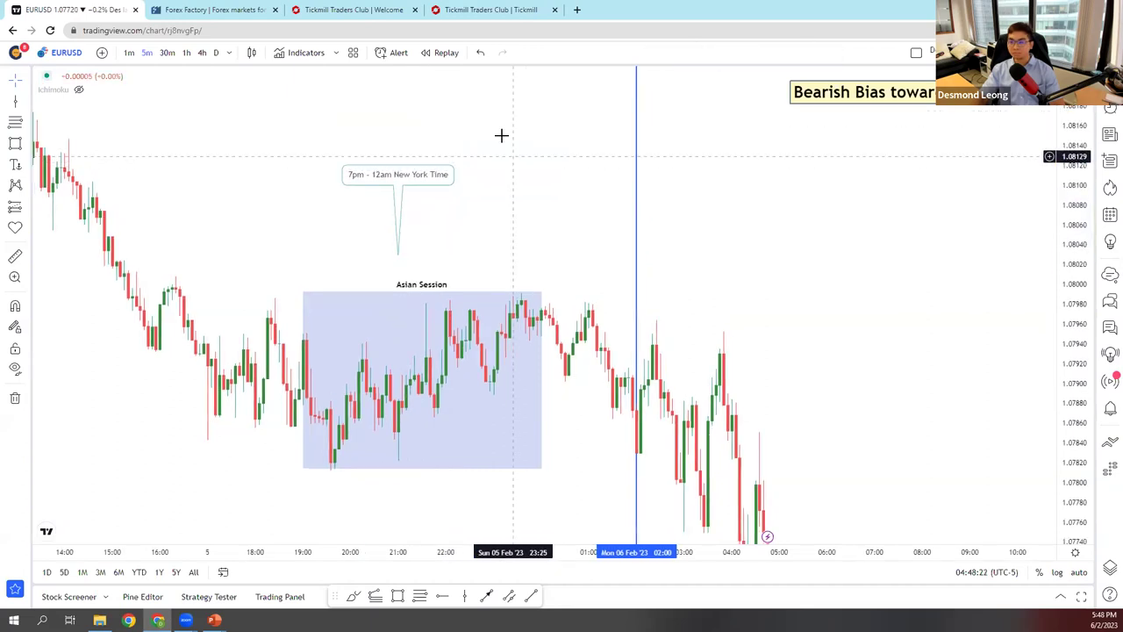
scroll(807, 203, up, 2)
scroll(745, 241, down, 2)
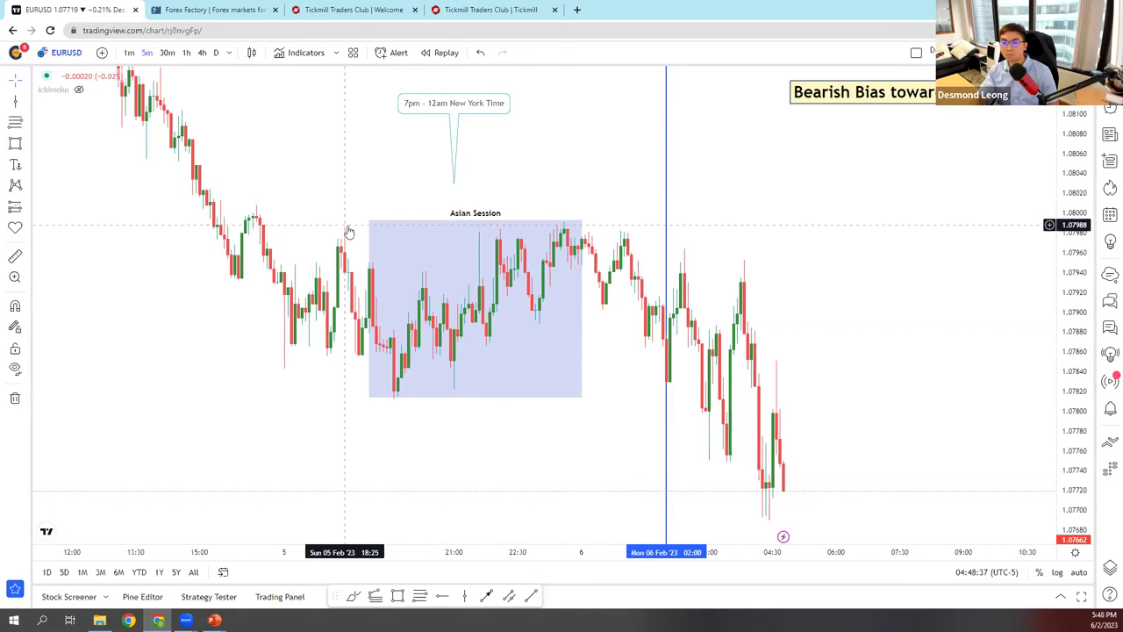
key(ctrl)
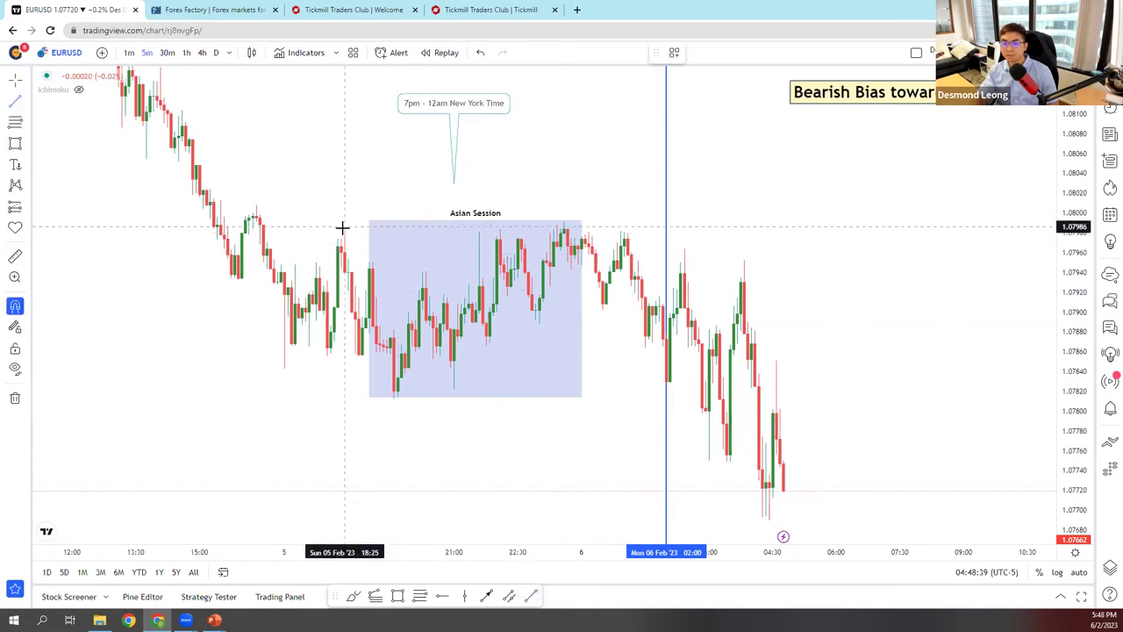
click(348, 227)
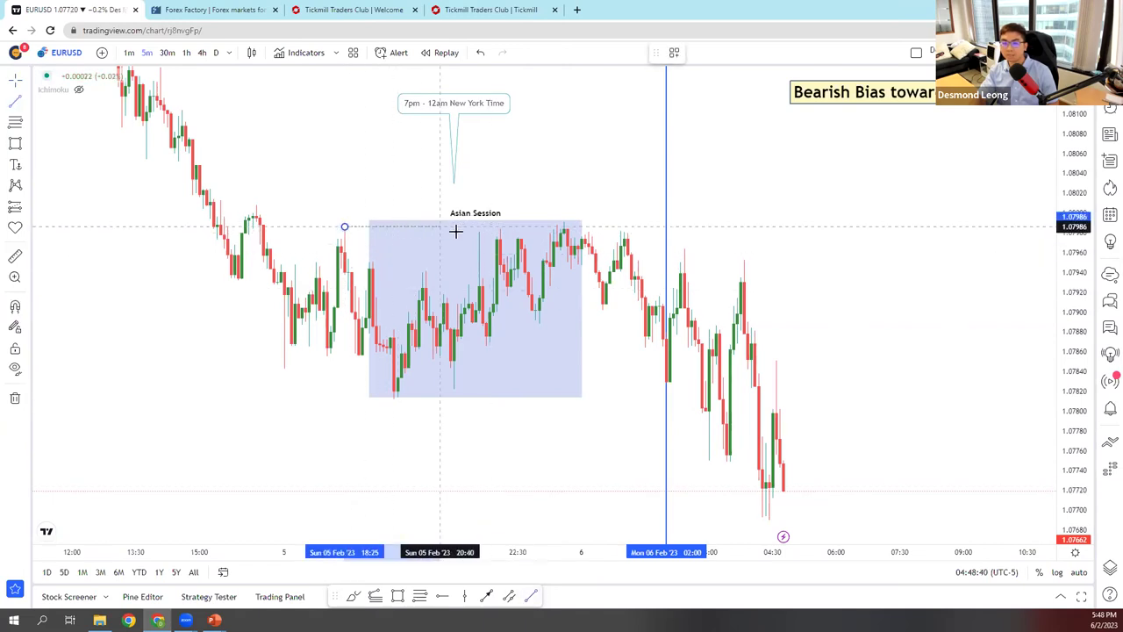
click(553, 227)
- Change the green trend line's style from dotted to solid and increase its thickness by one level
right_click(553, 228)
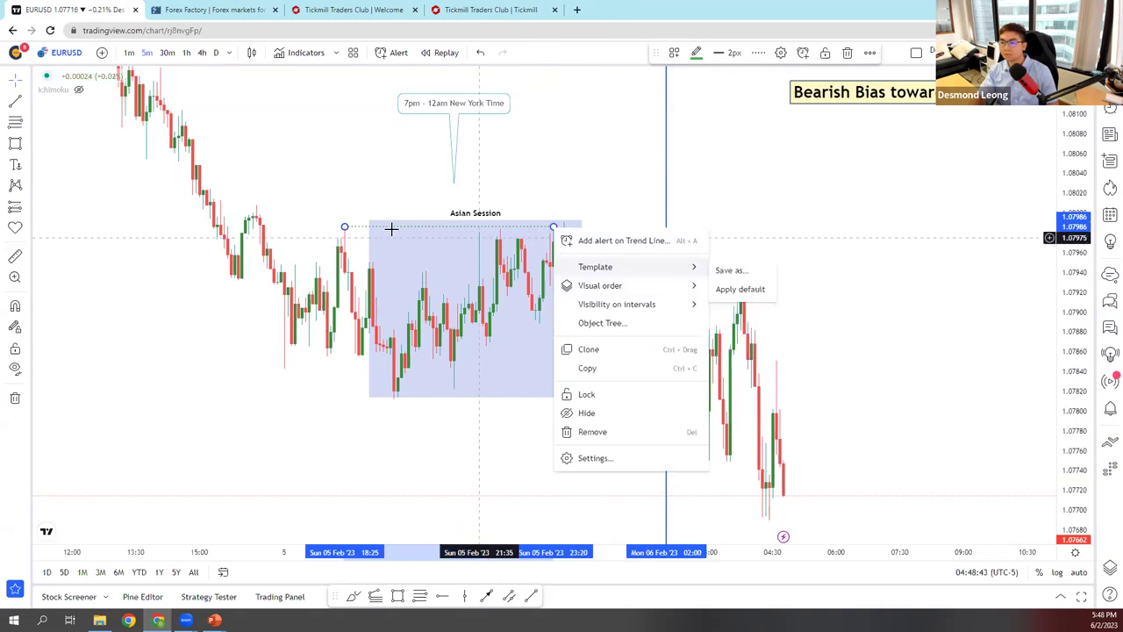
double_click(351, 230)
click(471, 281)
click(548, 200)
click(582, 195)
click(583, 218)
click(546, 197)
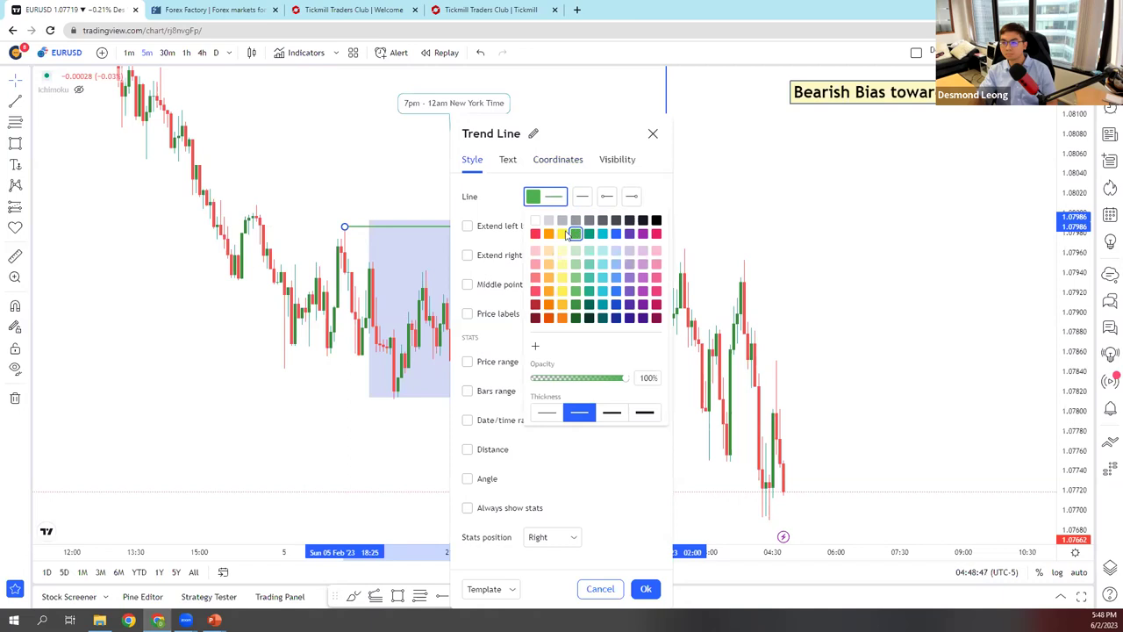
click(611, 420)
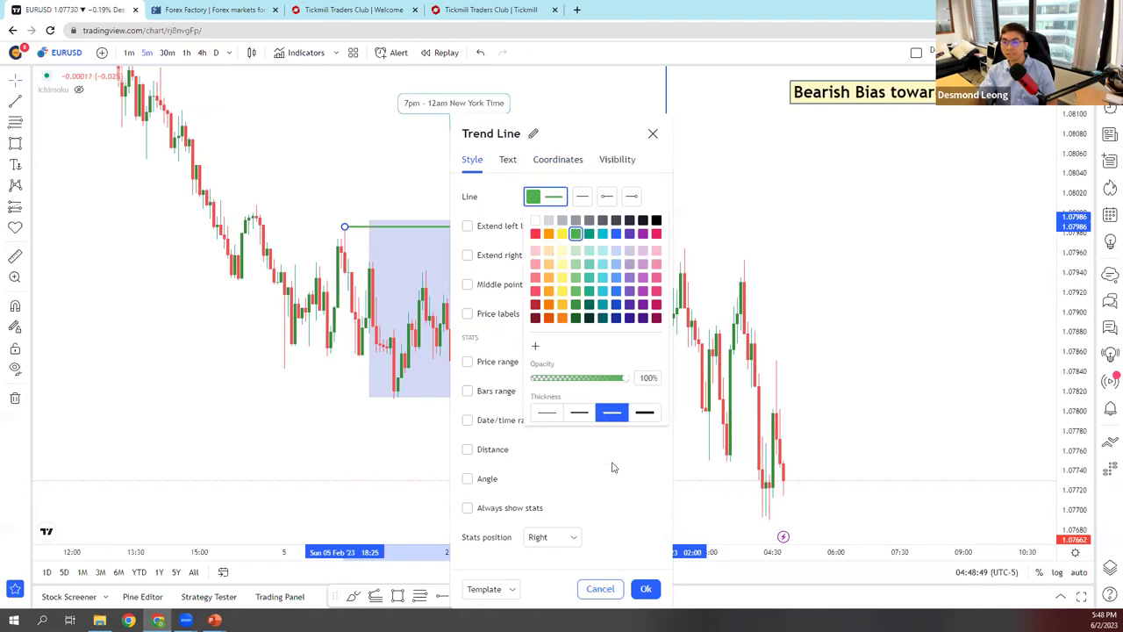
click(615, 466)
click(645, 589)
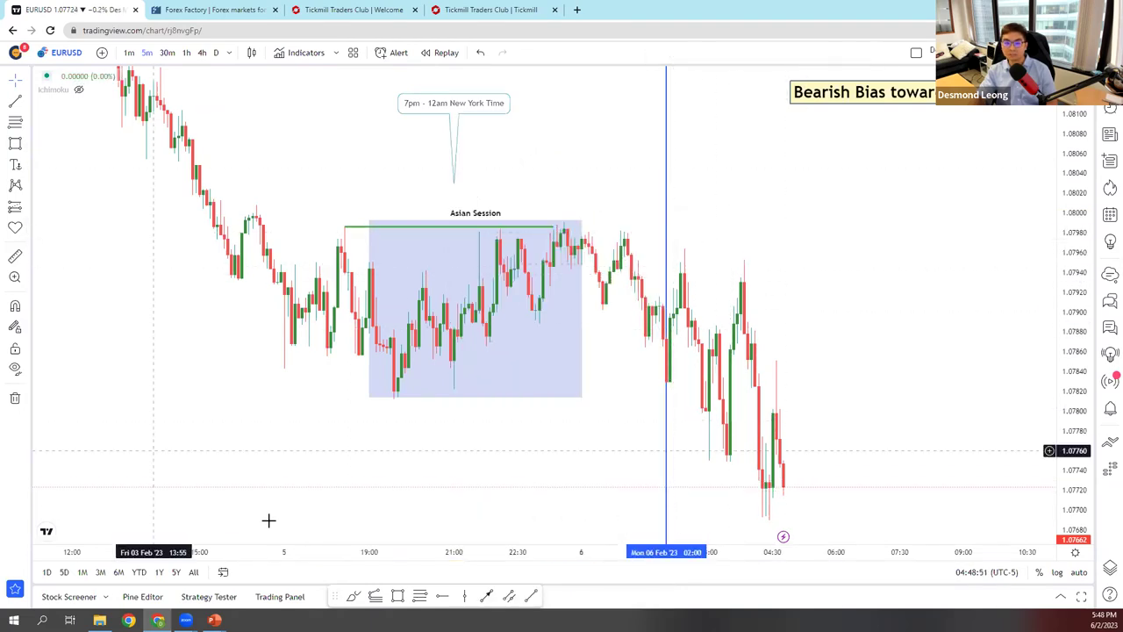
- Circle the three highs along the green line with the Brush, and undo the zigzag stroke sketched down from the last high
drag(348, 221, 323, 234)
click(350, 591)
mouse_move(466, 237)
mouse_down()
mouse_move(533, 248)
mouse_move(579, 319)
mouse_move(605, 277)
mouse_move(633, 350)
mouse_up()
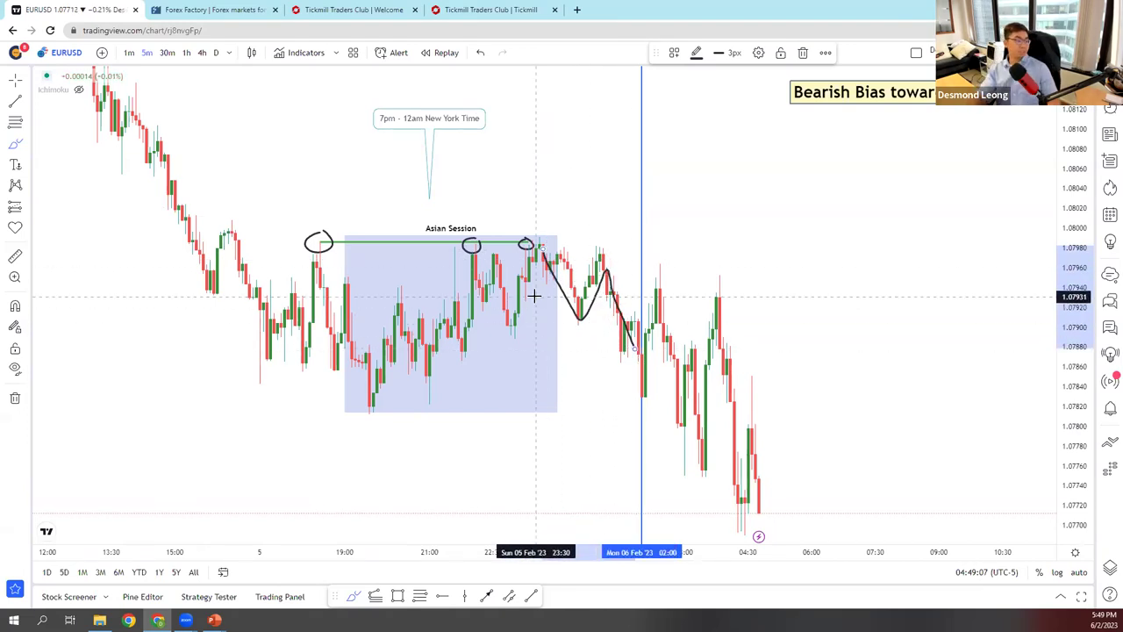
key(ctrl+z)
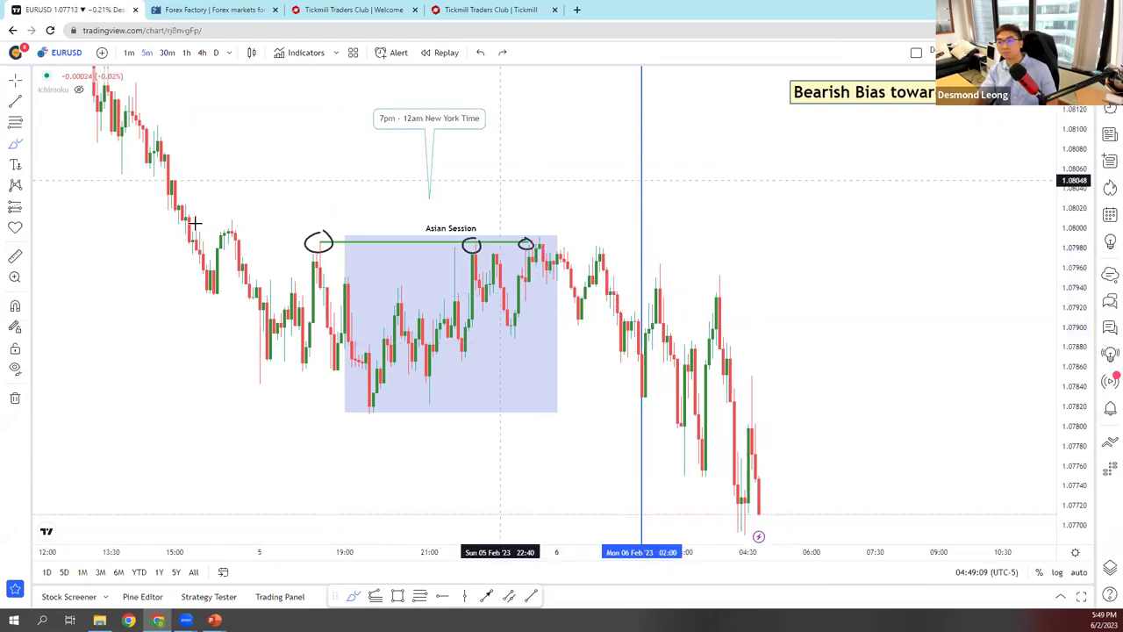
- Draw a horizontal arrow from the 5 Feb 23:00 low at 1.07888 to 6 Feb 01:15
click(29, 146)
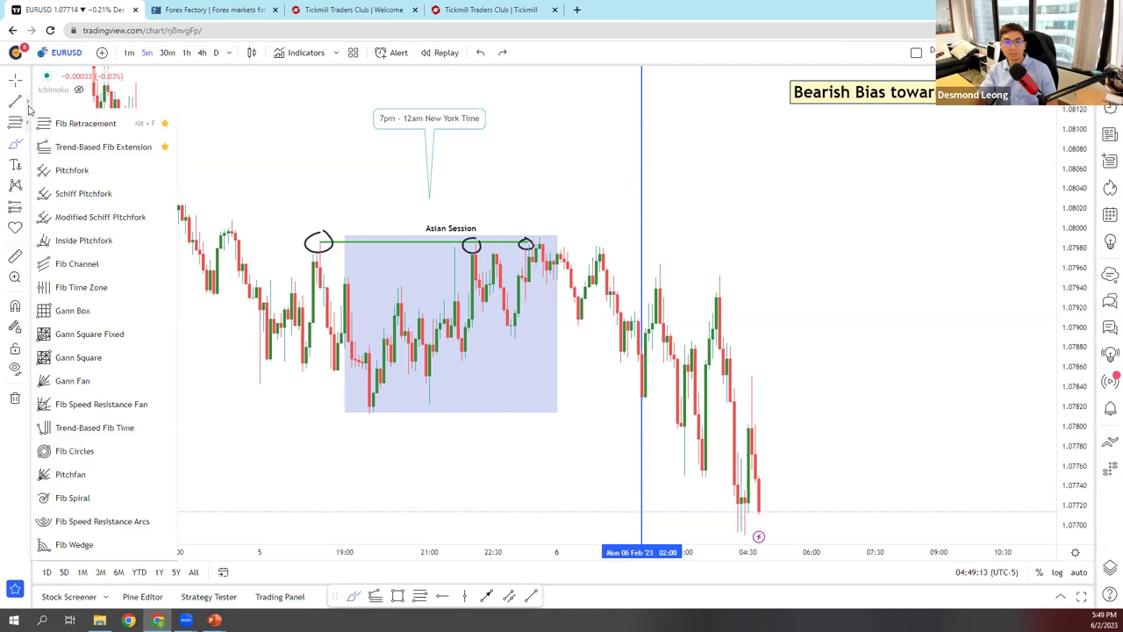
mouse_move(29, 109)
click(61, 150)
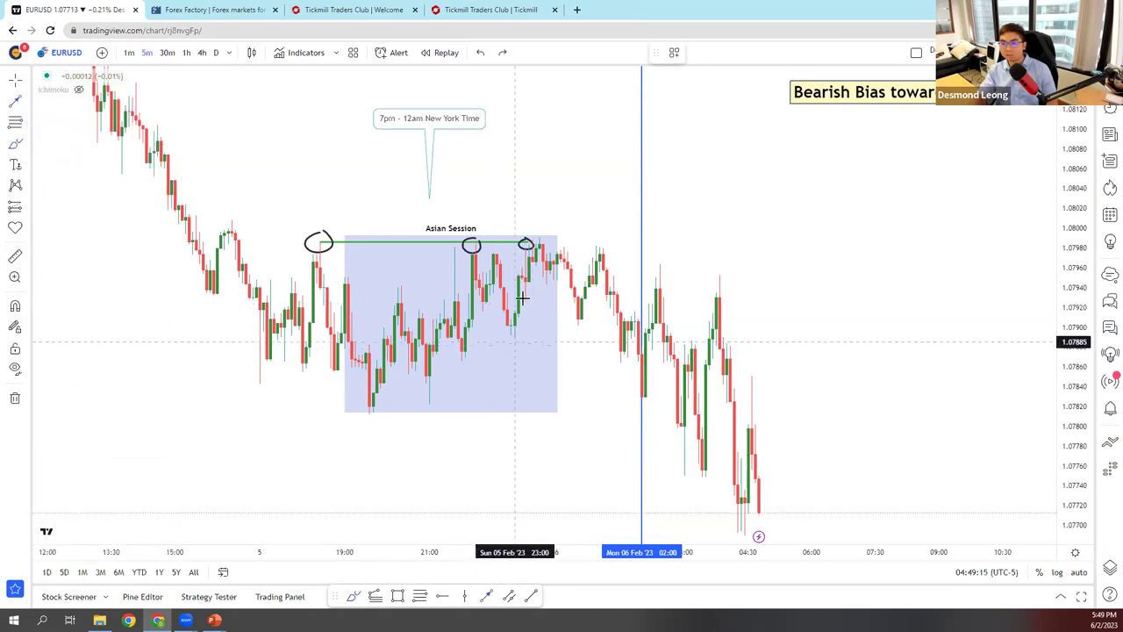
key(ctrl)
drag(515, 340, 602, 339)
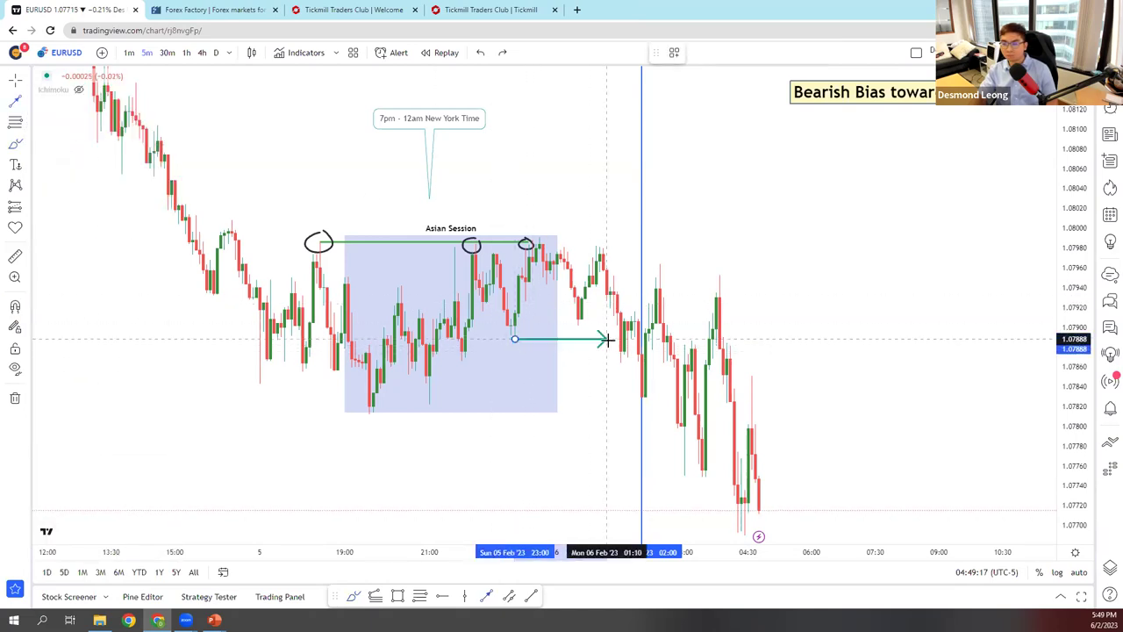
- Sketch Brush strokes over the swing above the arrow and the drop that follows, and undo all of them
click(355, 597)
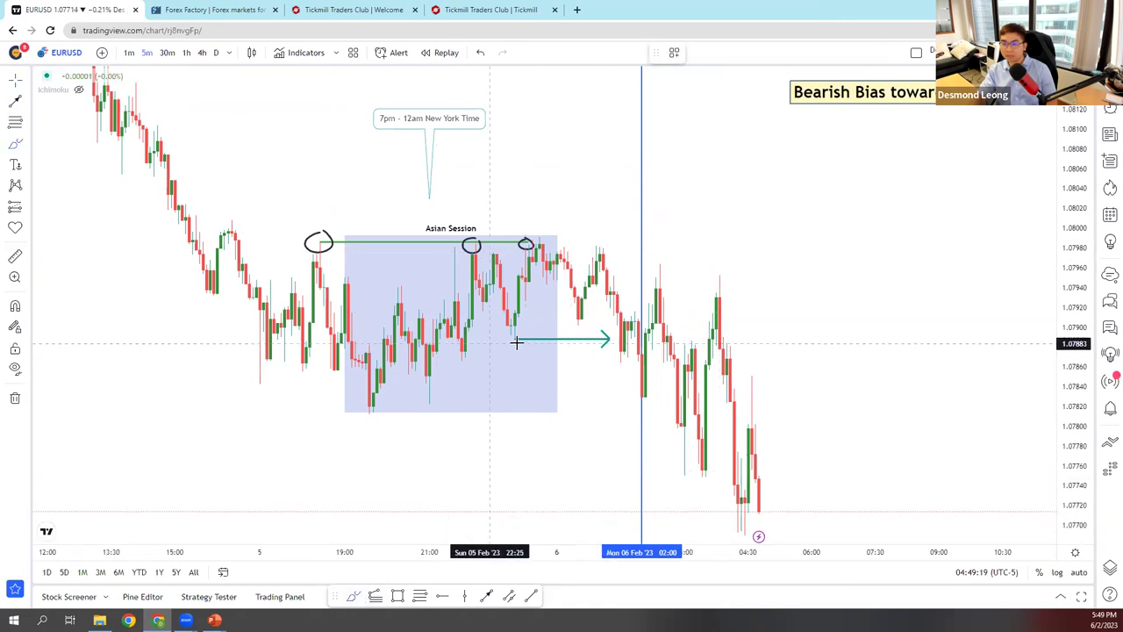
mouse_move(492, 319)
mouse_down()
mouse_move(515, 311)
mouse_move(537, 230)
mouse_move(554, 245)
mouse_move(529, 248)
mouse_move(563, 285)
mouse_move(598, 263)
mouse_move(655, 386)
mouse_move(664, 323)
mouse_move(709, 465)
mouse_up()
key(ctrl+z)
key(ctrl+z)
key(ctrl+z)
key(ctrl+z)
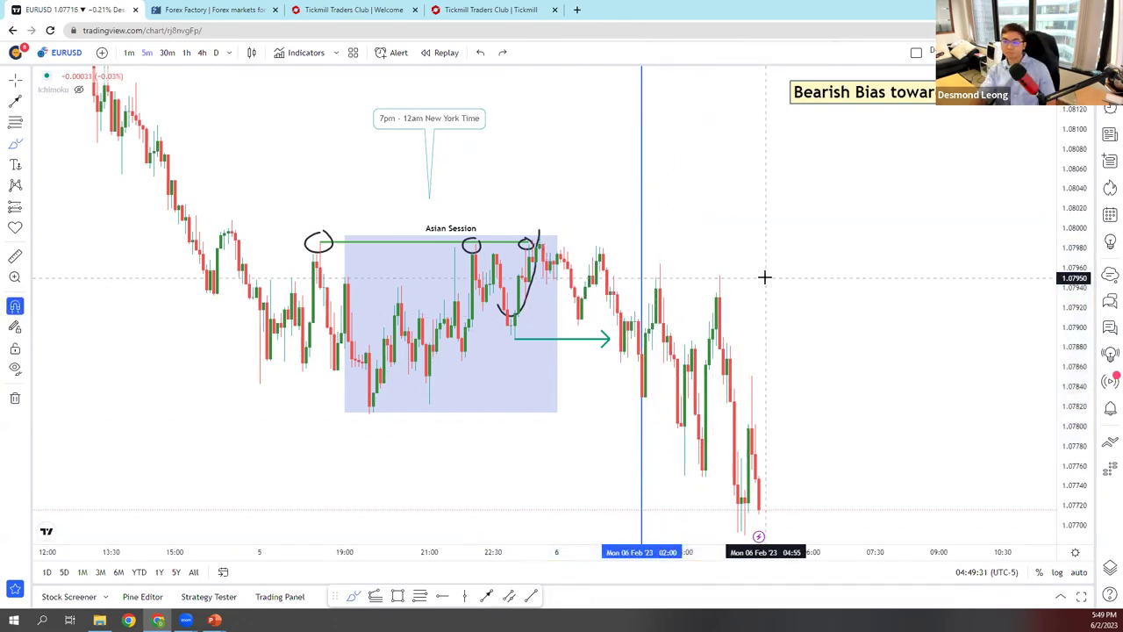
key(ctrl+z)
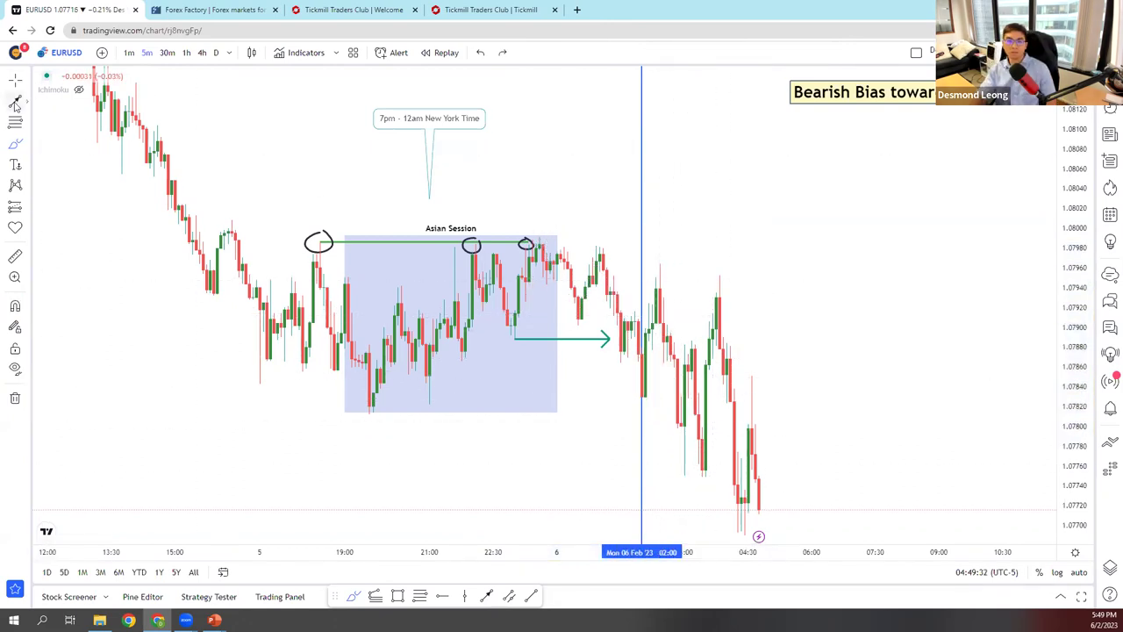
- Label the arrow "BOS" in bold red text at font size 20, aligned to the bottom centre
double_click(605, 339)
click(508, 124)
click(467, 161)
click(537, 160)
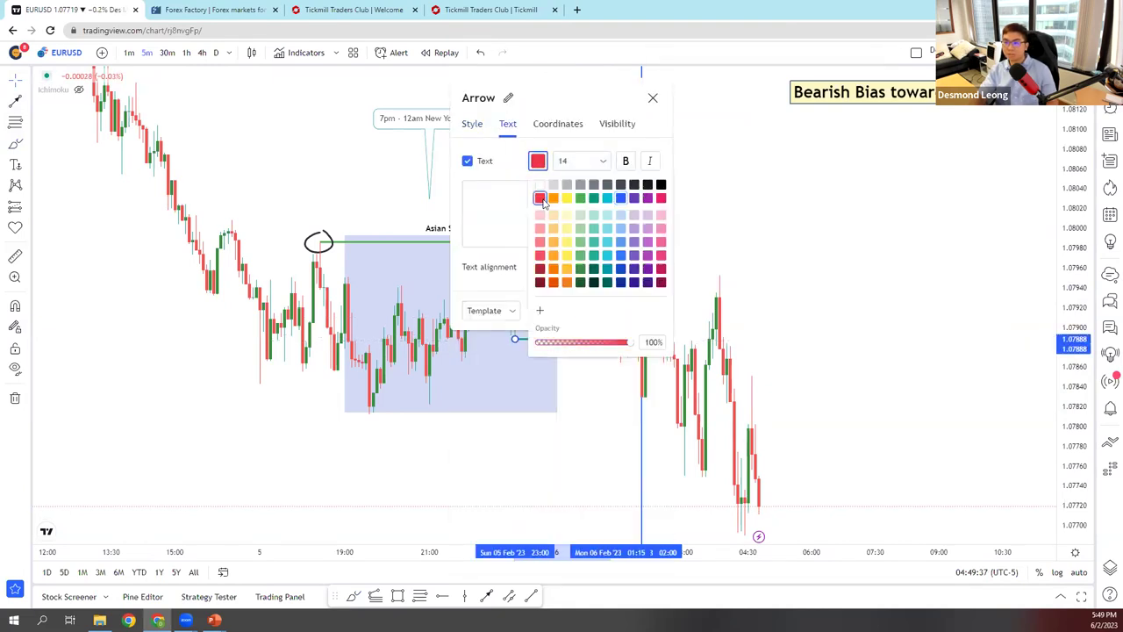
click(469, 211)
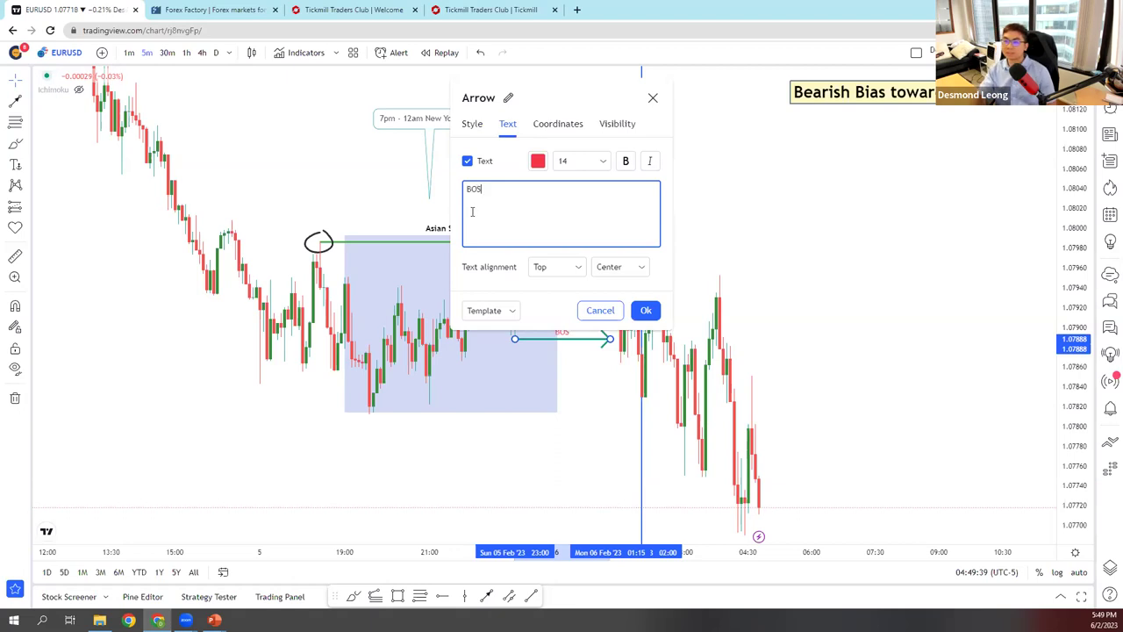
click(581, 267)
click(539, 326)
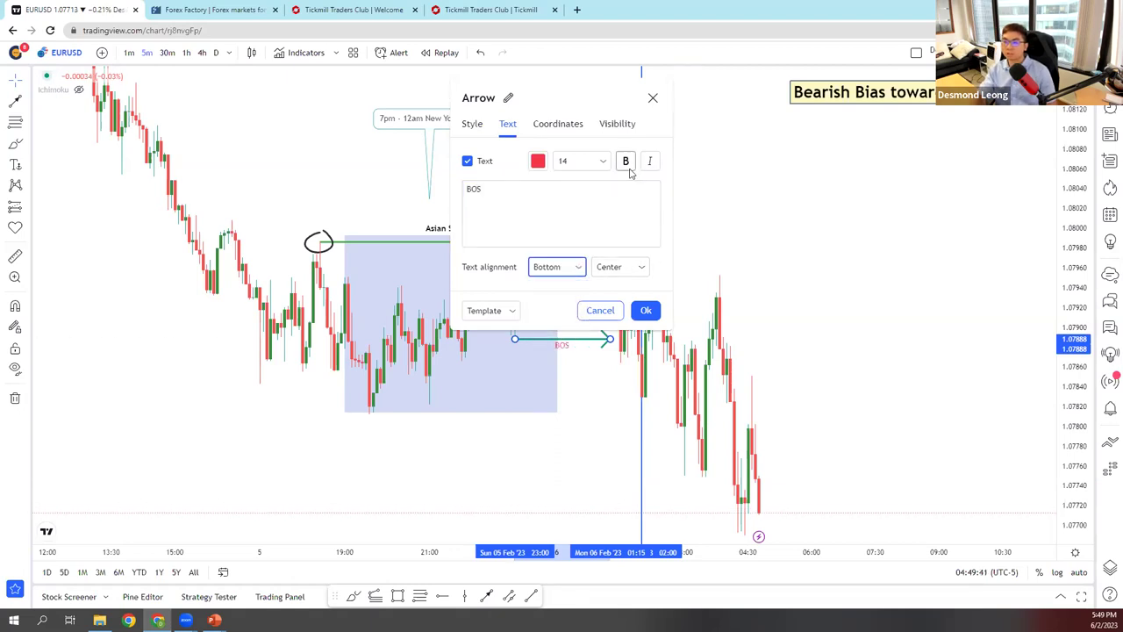
click(598, 161)
click(570, 279)
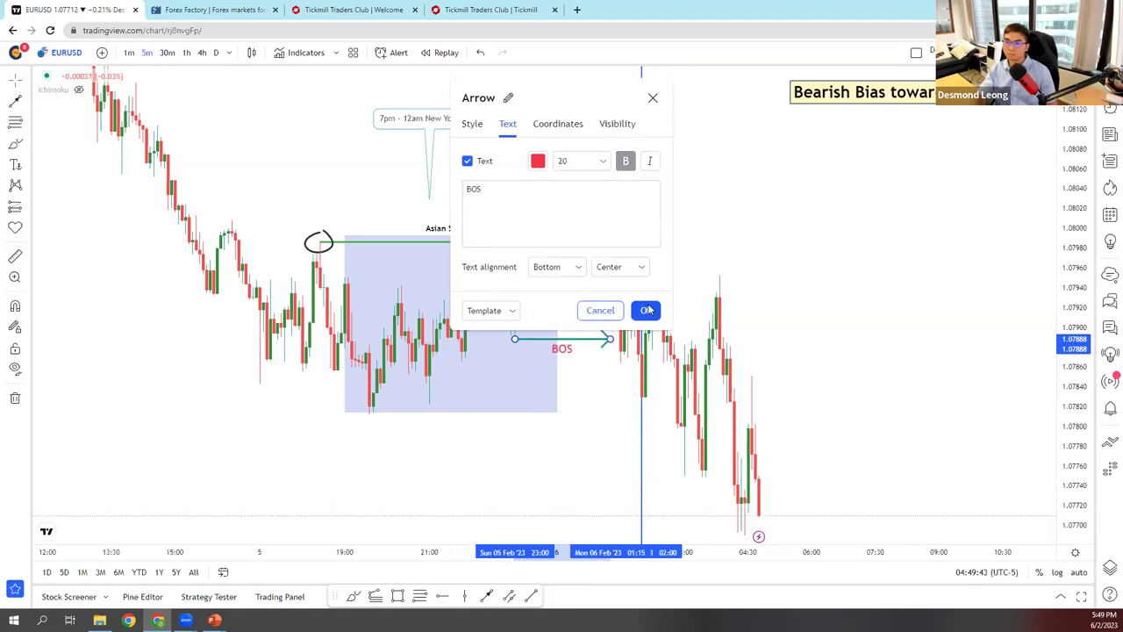
click(645, 310)
- Switch the EURUSD chart to the 15-minute interval
scroll(771, 226, up, 1)
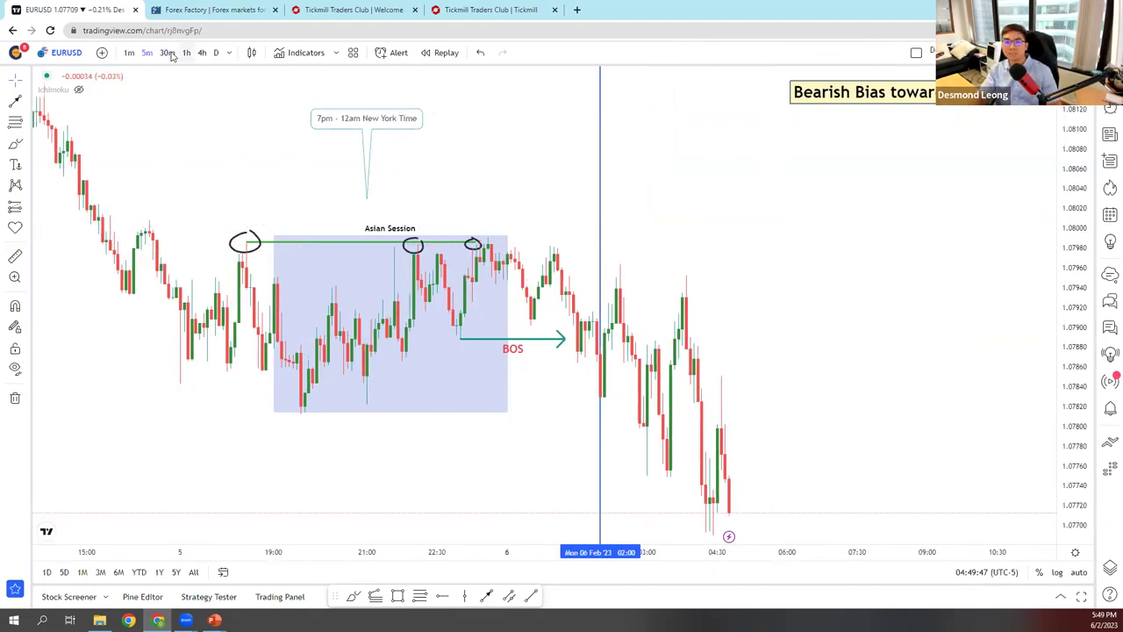
click(232, 53)
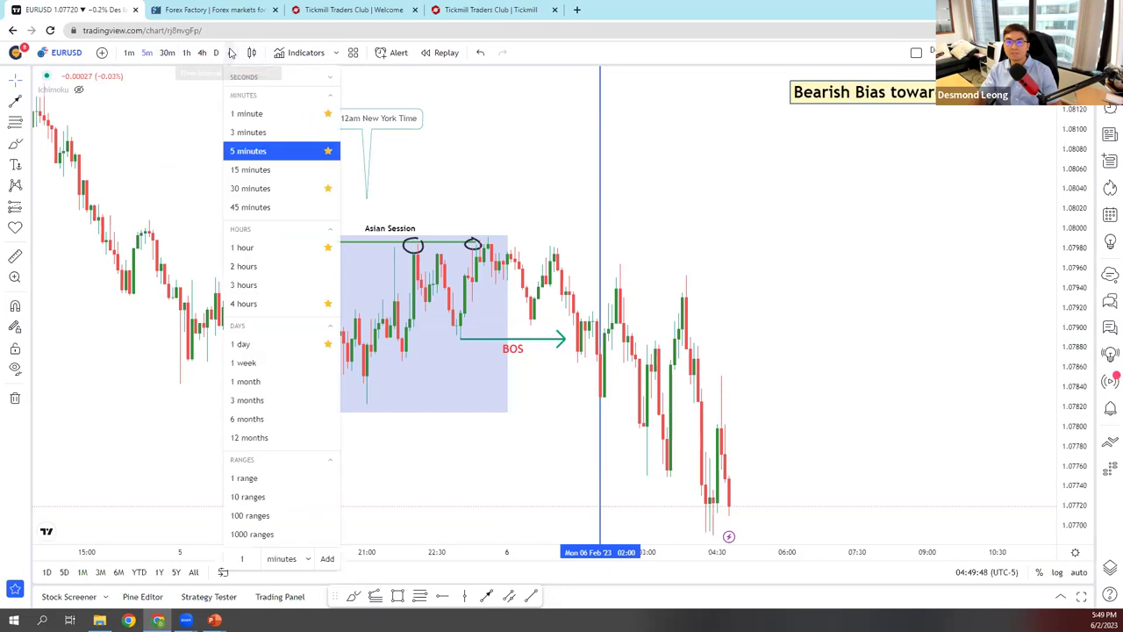
click(251, 171)
scroll(784, 273, down, 3)
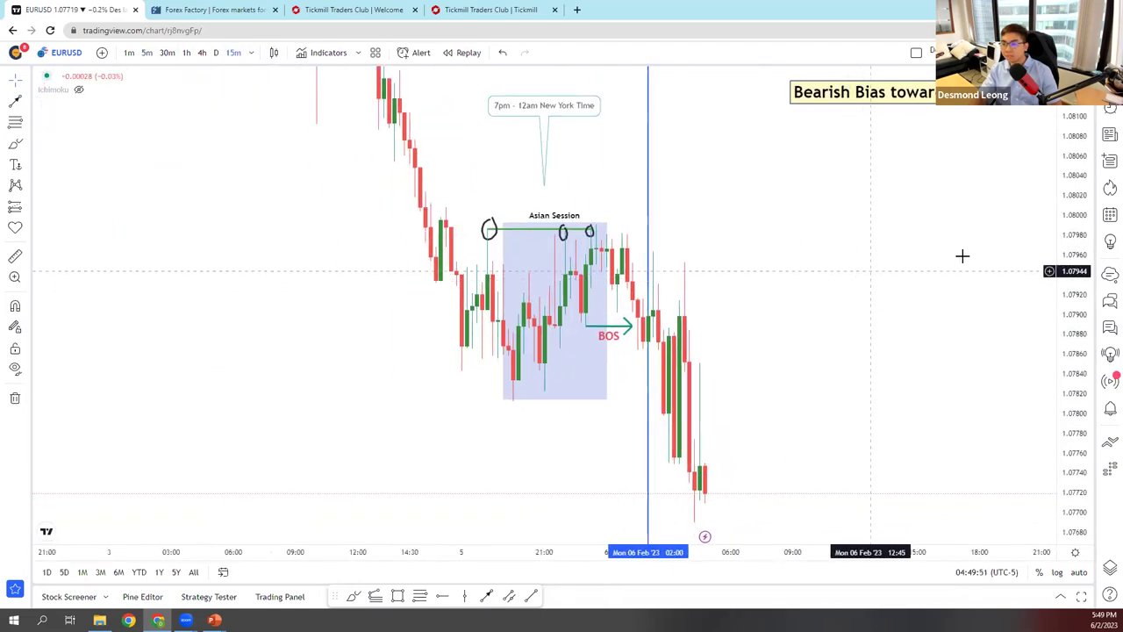
scroll(882, 258, up, 2)
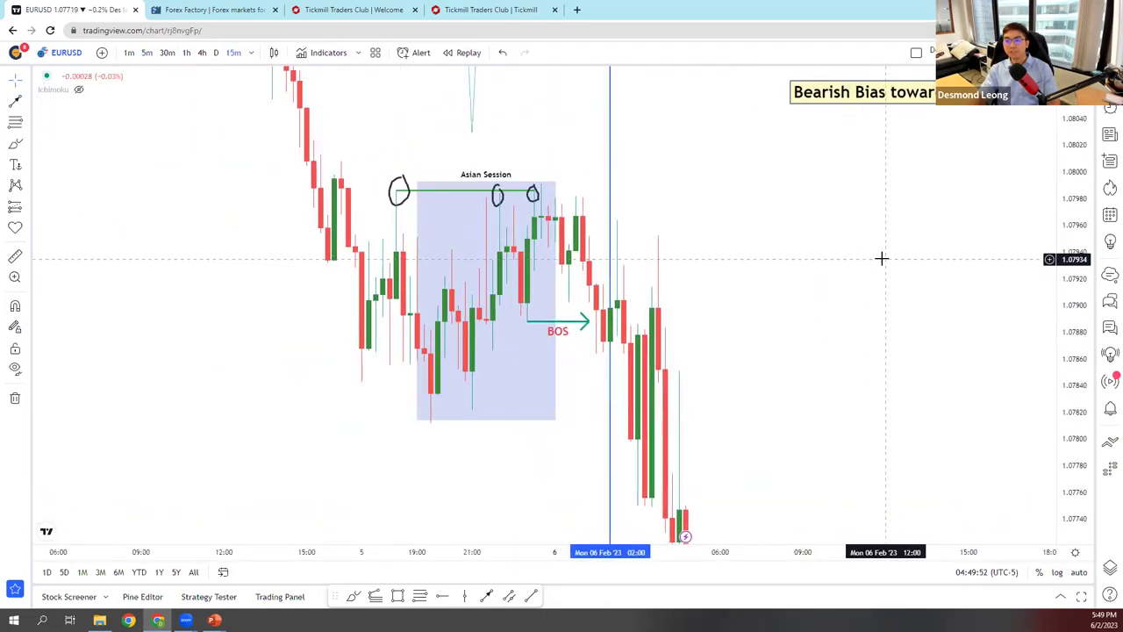
scroll(882, 258, up, 1)
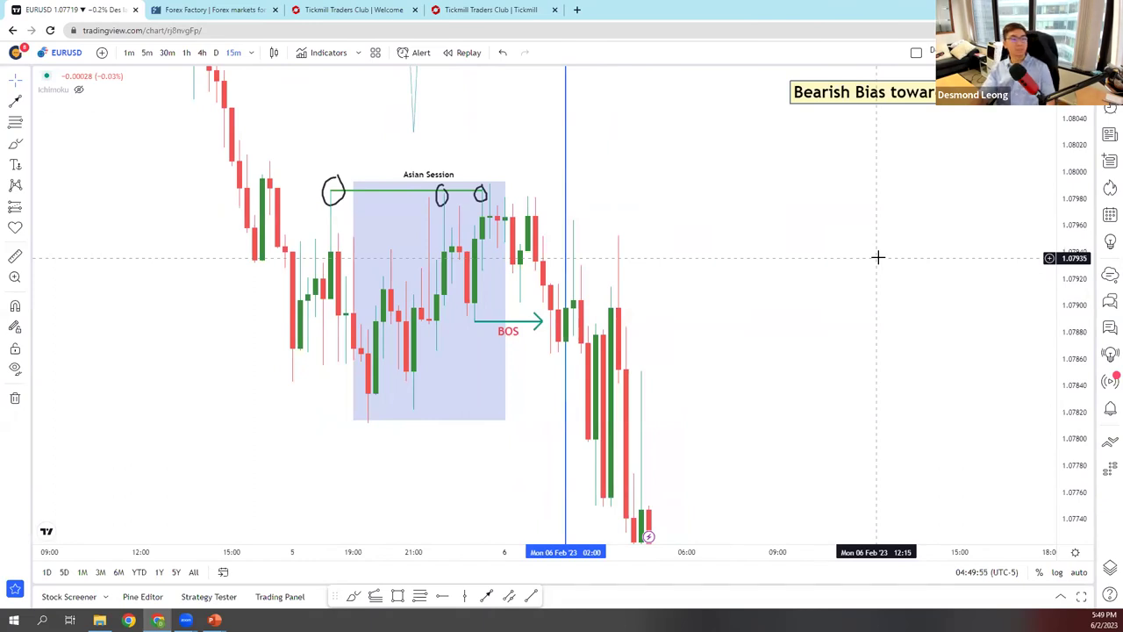
- Mark the zone between 1.07926 and 1.07917 with a rectangle from 6 Feb 01:00 to 03:30, and trace its edges with the Brush
click(443, 598)
click(397, 597)
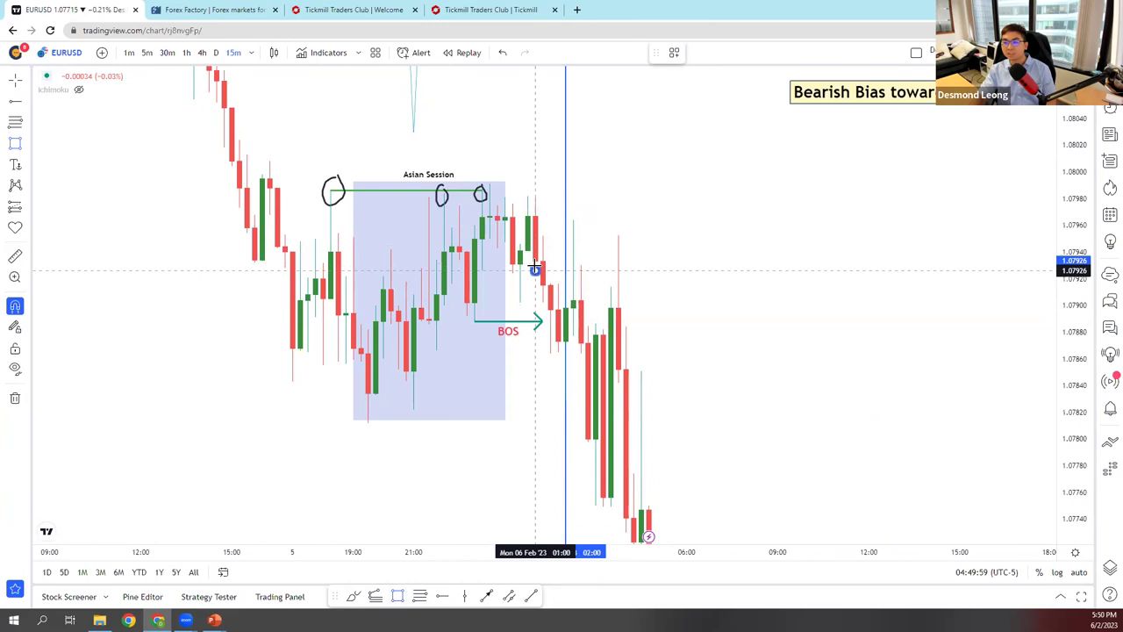
click(535, 269)
click(553, 283)
drag(552, 277, 612, 274)
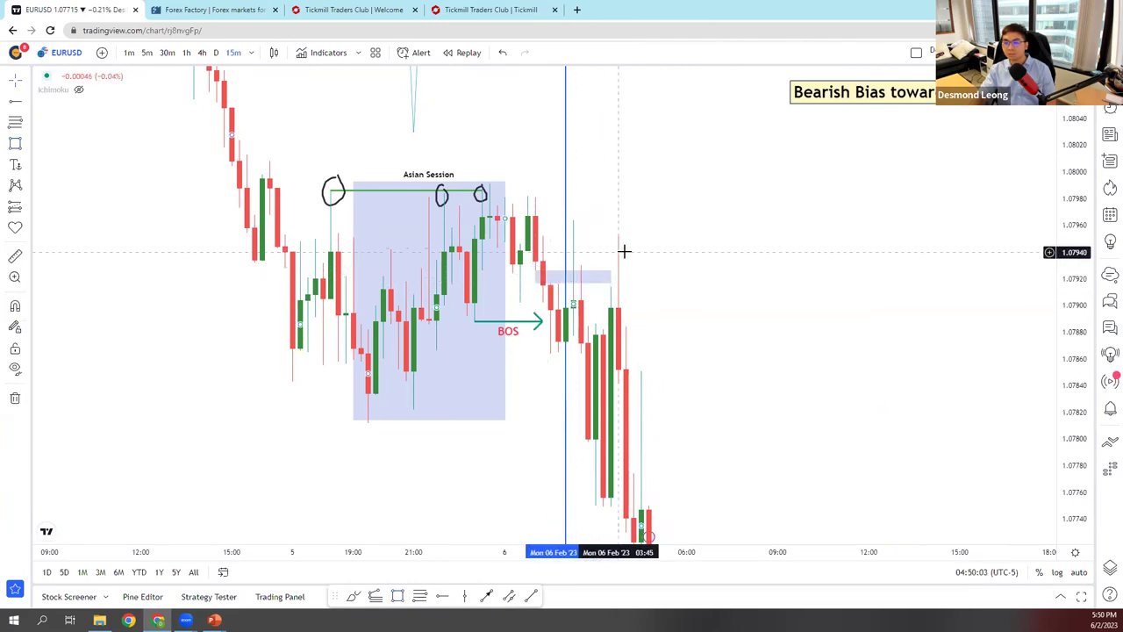
scroll(743, 271, up, 2)
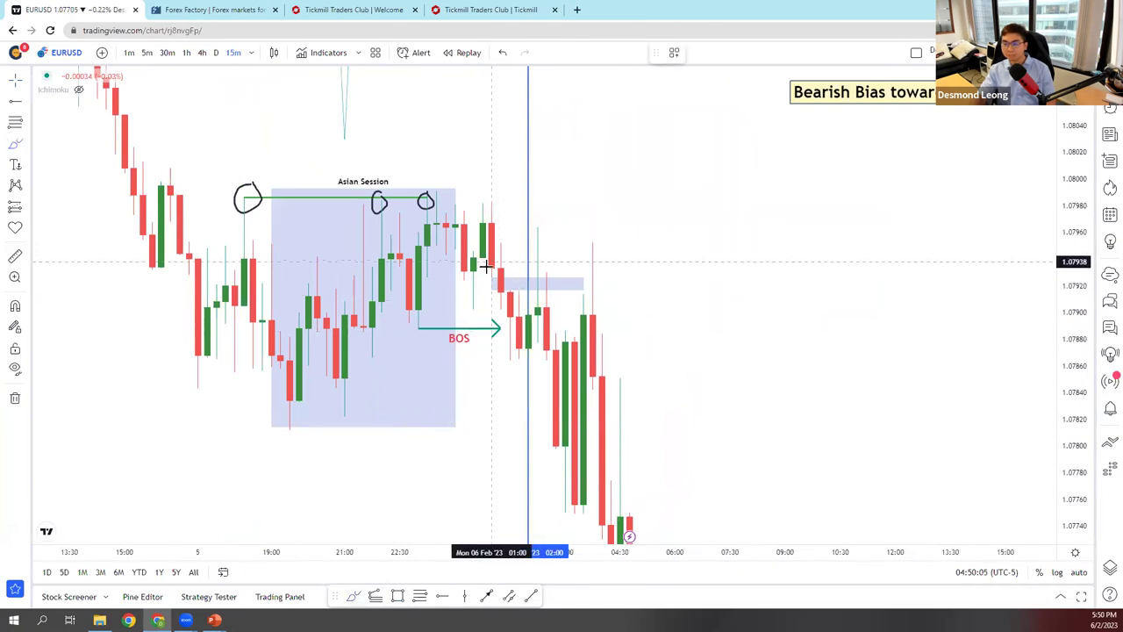
drag(494, 277, 526, 279)
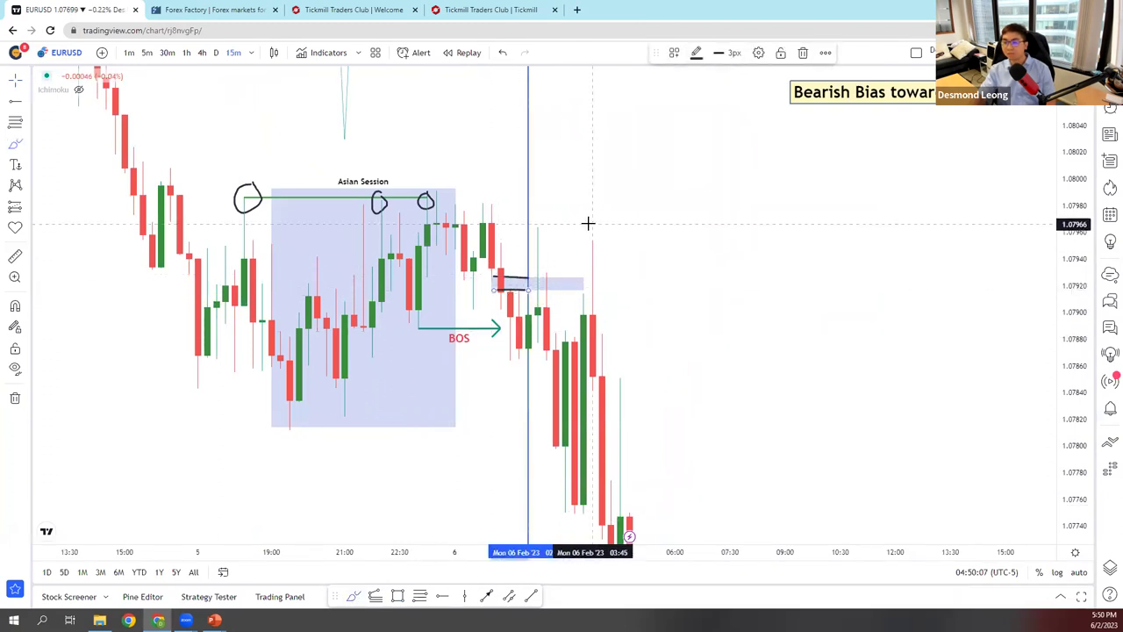
- Place a short position with its entry at 1.07917, on the candle just after the vertical line
click(28, 207)
click(61, 230)
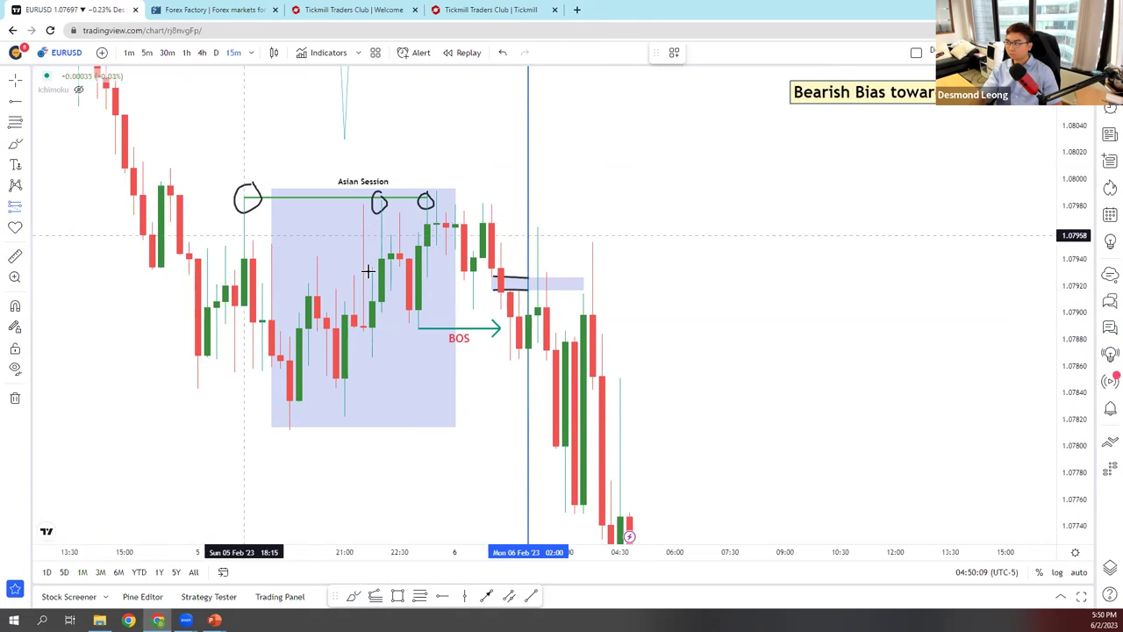
click(537, 291)
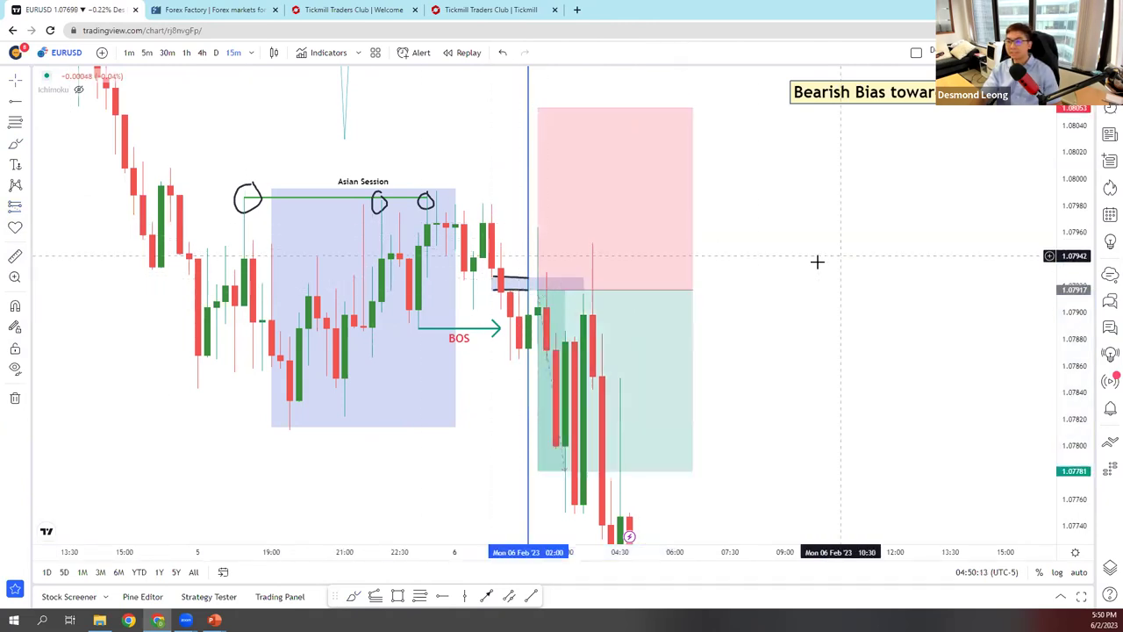
- Check the price coordinates of the small rectangle marking the entry zone
double_click(537, 283)
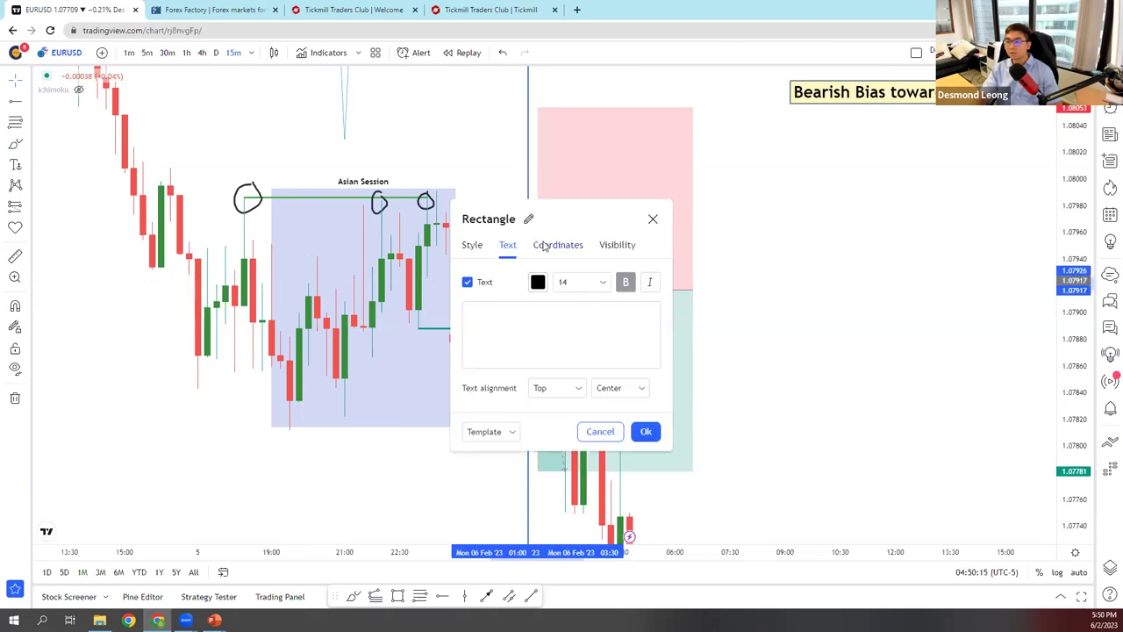
click(544, 247)
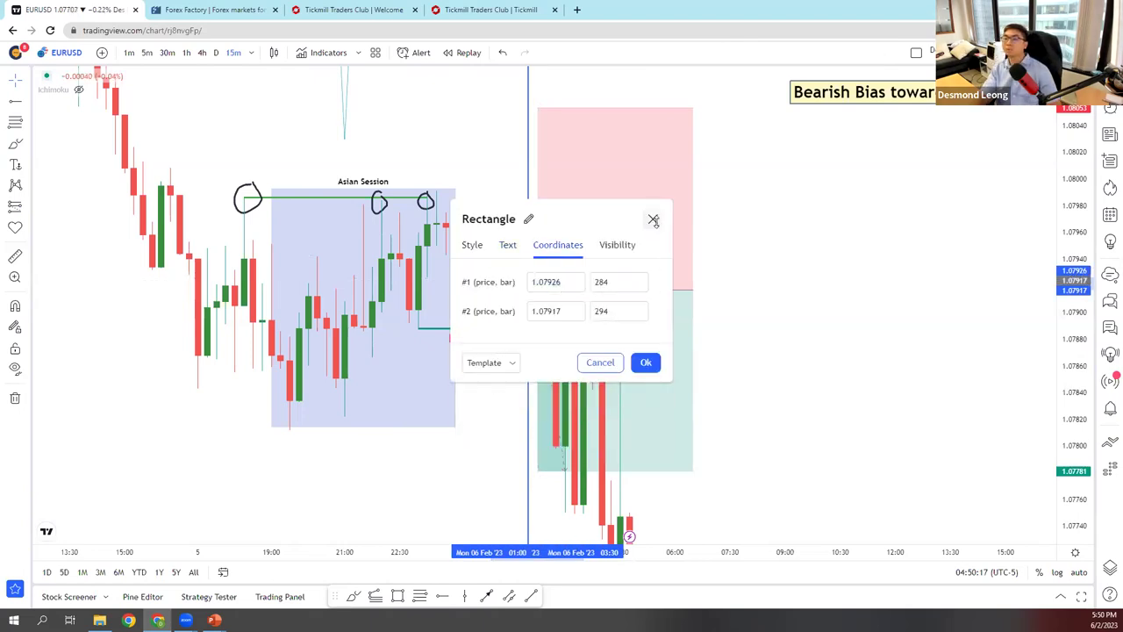
click(653, 218)
- Set the short position's stop to 1.07991 and its target to the 1.07662 support line, and remove the Brush strokes on the rectangle
drag(544, 200, 545, 243)
scroll(860, 174, down, 2)
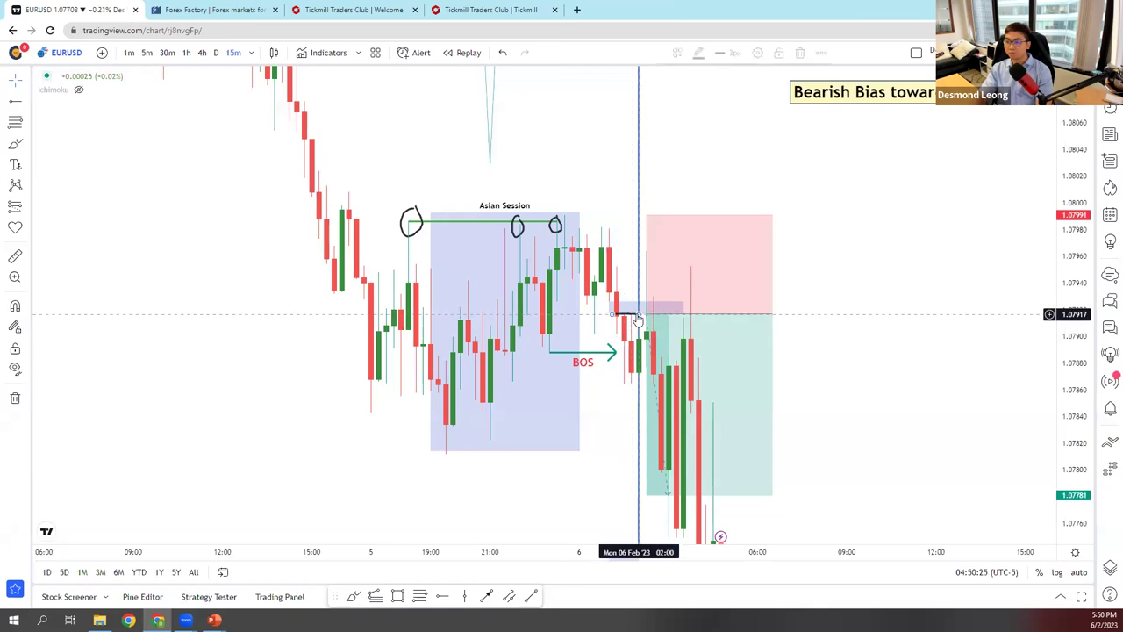
mouse_move(638, 321)
mouse_down()
mouse_move(690, 333)
mouse_move(691, 429)
mouse_up()
click(902, 302)
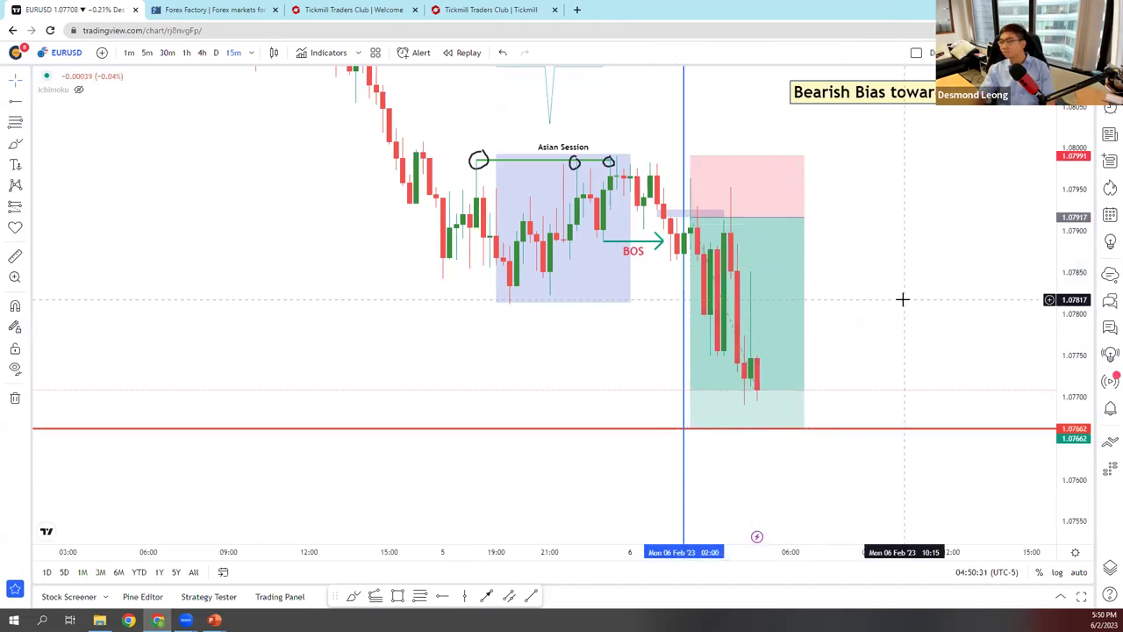
- Place a horizontal ray at 1.07748 on the low inside the short position's target zone, and switch the chart to 5 minutes
scroll(903, 299, up, 1)
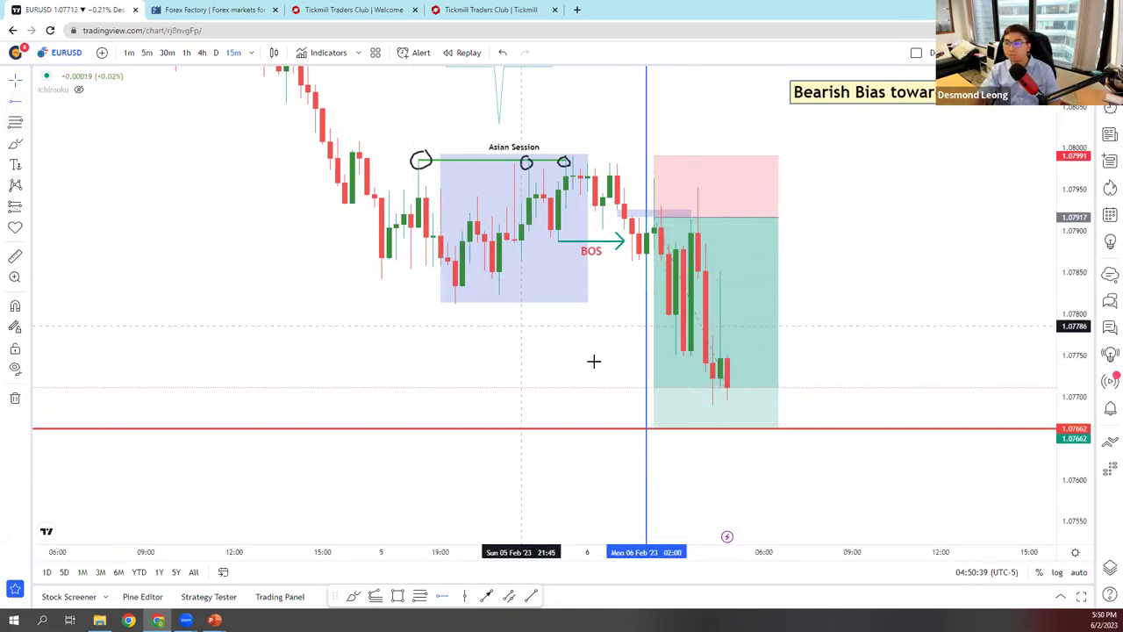
click(676, 357)
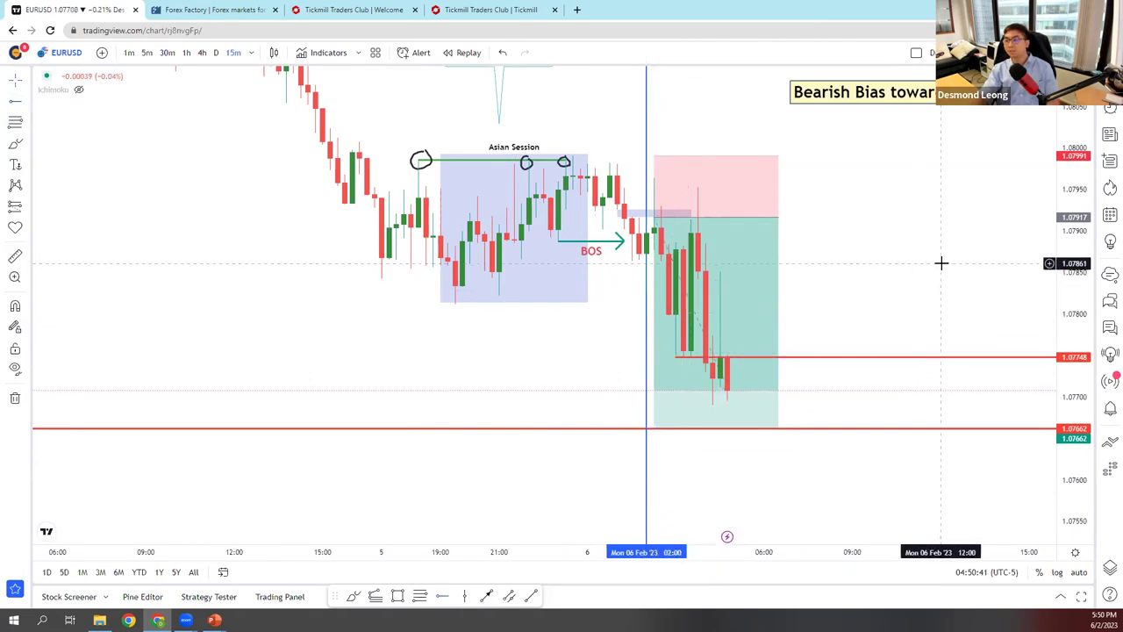
click(146, 53)
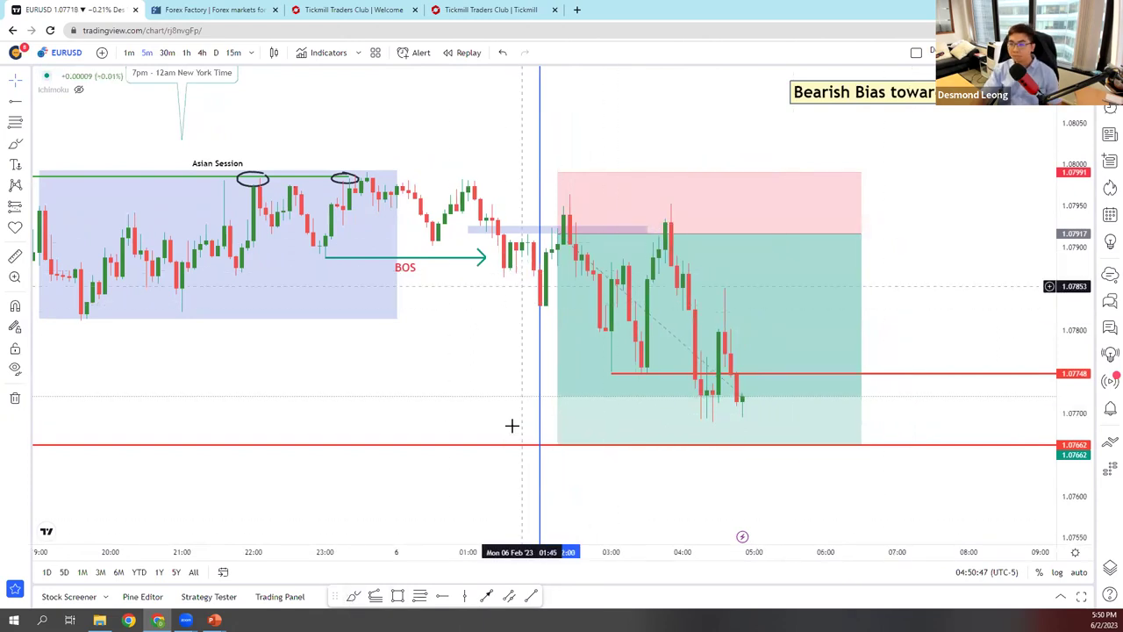
- Mark the short's entry level at 1.07917 with the Brush, trace the price swings between it and the 1.07748 ray, and undo the traced swings
click(354, 595)
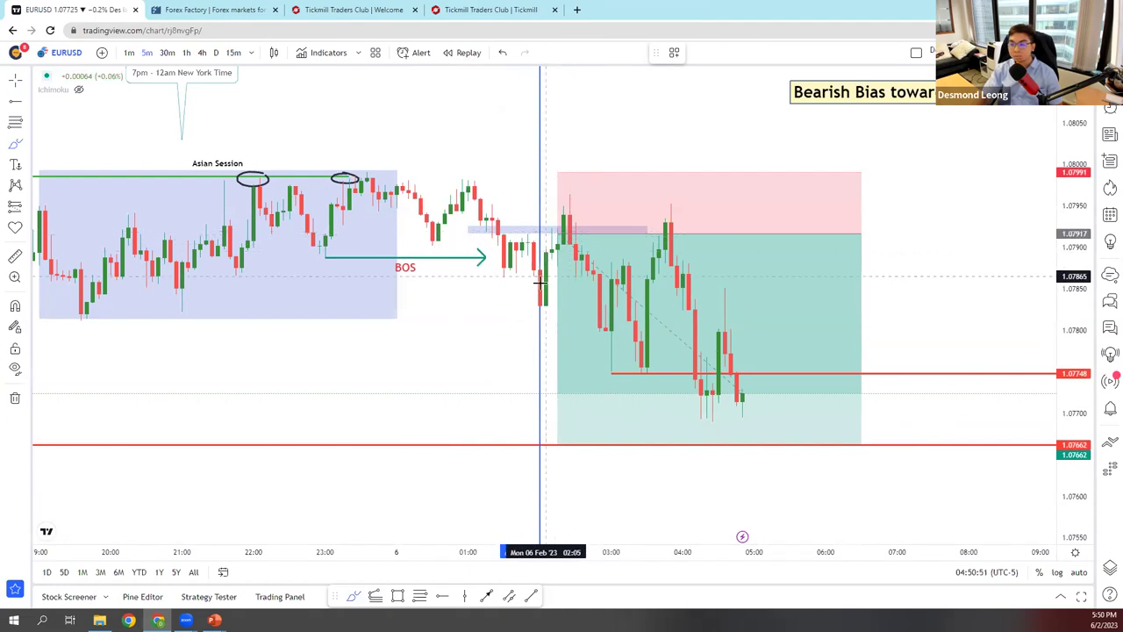
mouse_move(551, 234)
mouse_down()
mouse_move(593, 234)
mouse_move(575, 242)
mouse_move(611, 344)
mouse_move(630, 335)
mouse_move(643, 372)
mouse_up()
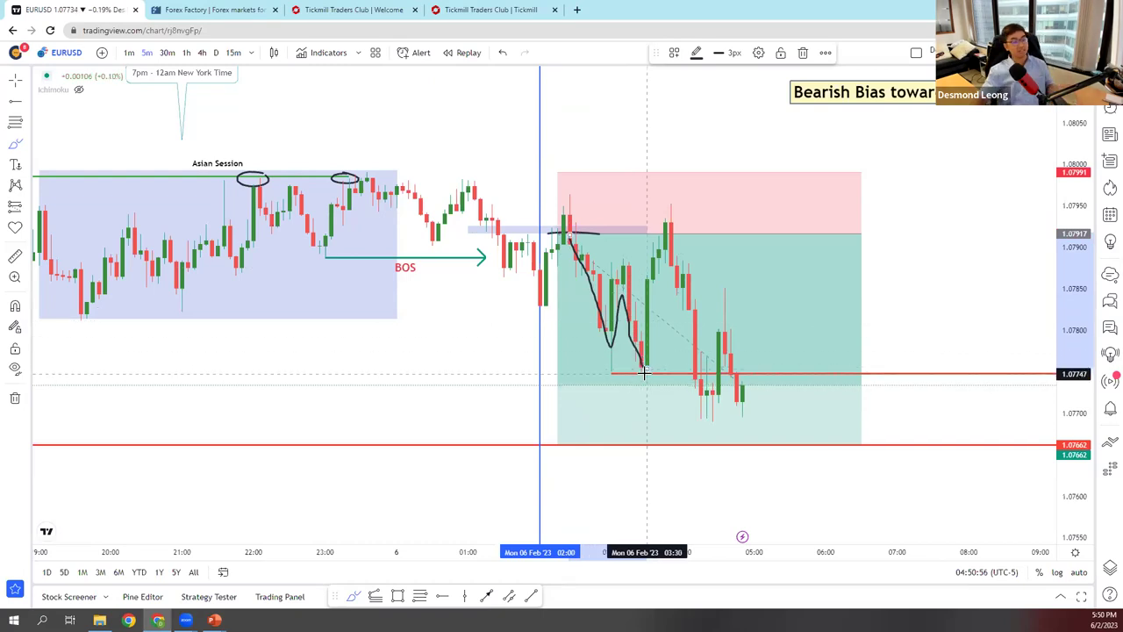
mouse_move(643, 373)
mouse_down()
mouse_move(678, 442)
mouse_move(699, 419)
mouse_move(673, 431)
mouse_move(681, 435)
mouse_up()
key(ctrl+z)
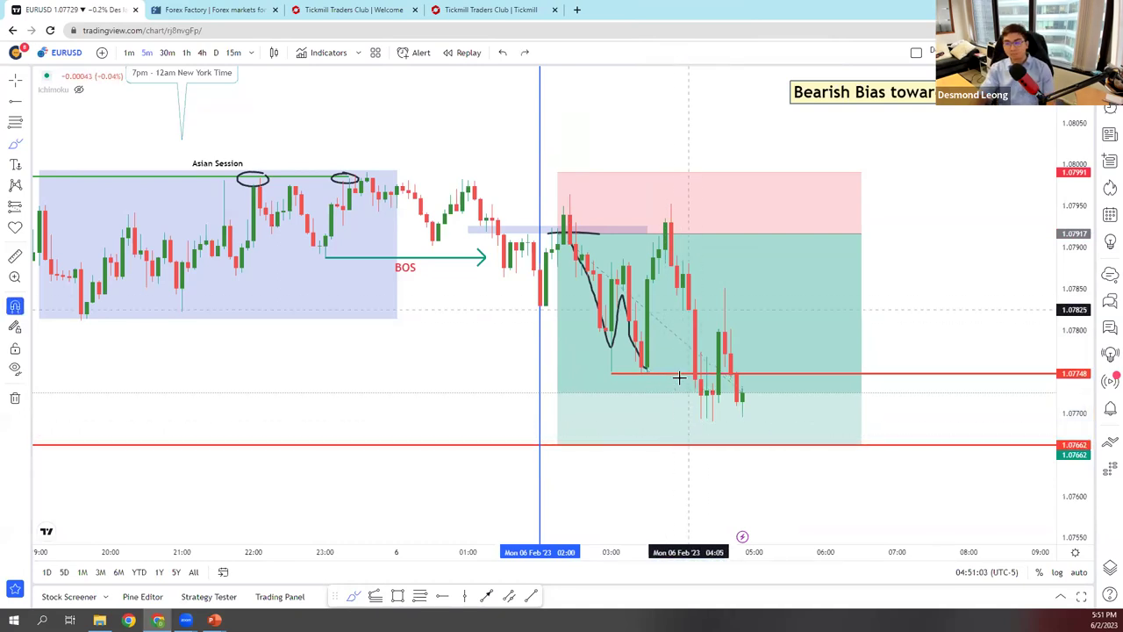
mouse_move(650, 352)
mouse_down()
mouse_move(669, 235)
mouse_move(676, 241)
mouse_up()
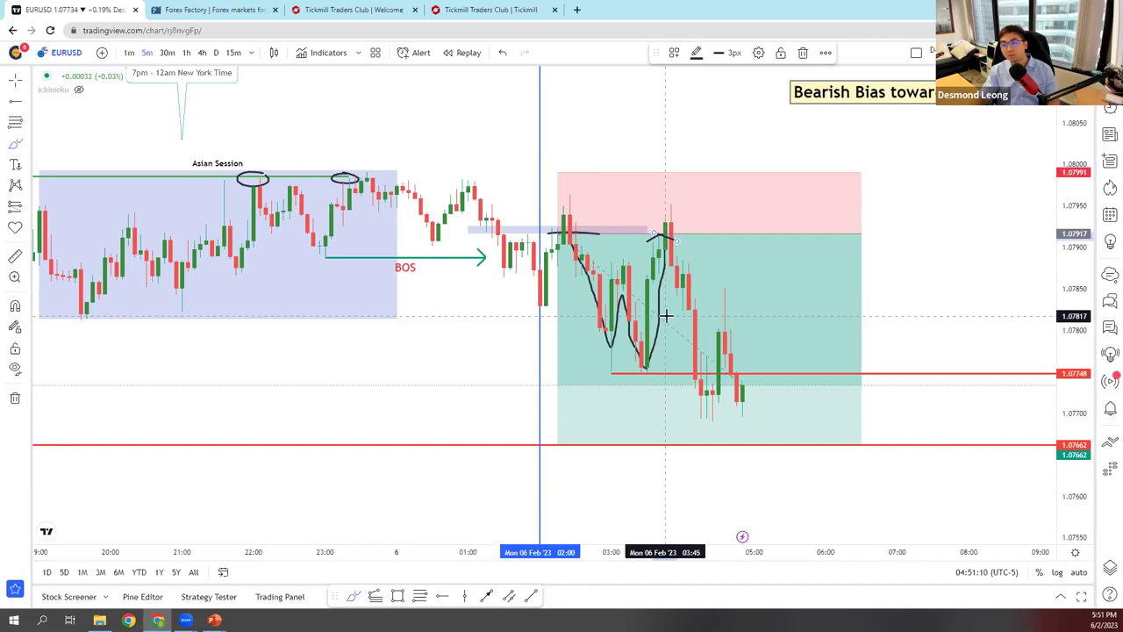
key(ctrl+z)
key(ctrl+z)
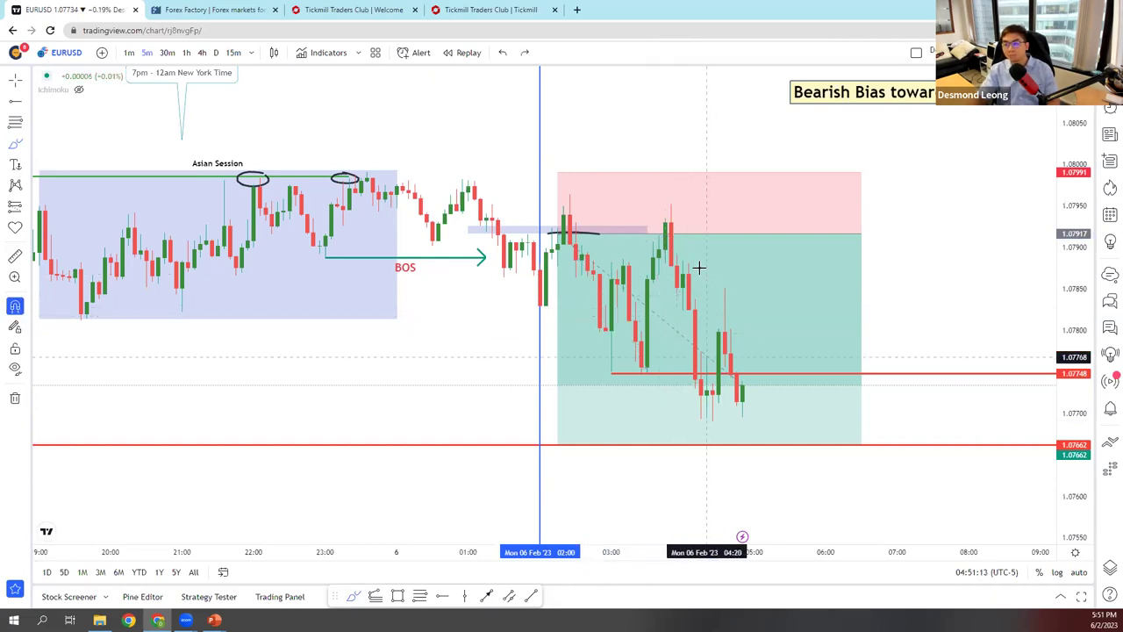
- Brush the drop to the 1.07748 ray, circle its two lows, and draw arrows up to the stop level and at the Asian session high
mouse_move(647, 279)
mouse_down()
mouse_move(669, 226)
mouse_move(698, 360)
mouse_up()
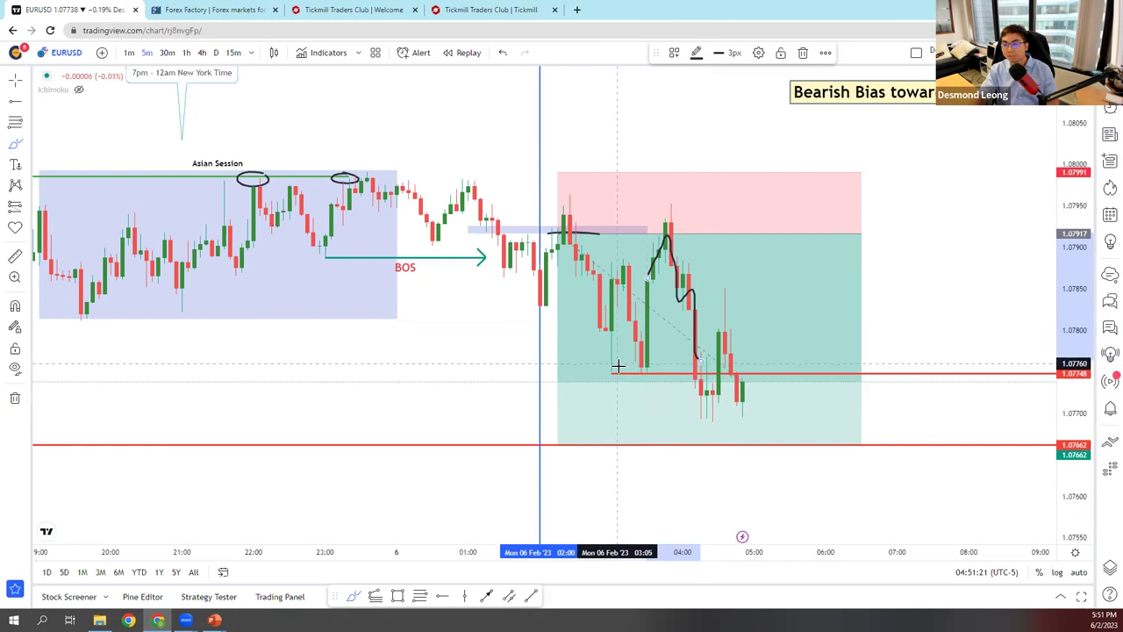
mouse_move(617, 360)
mouse_down()
mouse_move(596, 369)
mouse_move(697, 360)
mouse_move(707, 378)
mouse_move(768, 165)
mouse_move(757, 176)
mouse_move(784, 179)
mouse_up()
mouse_move(366, 159)
mouse_down()
mouse_move(379, 133)
mouse_move(390, 147)
mouse_move(487, 121)
mouse_up()
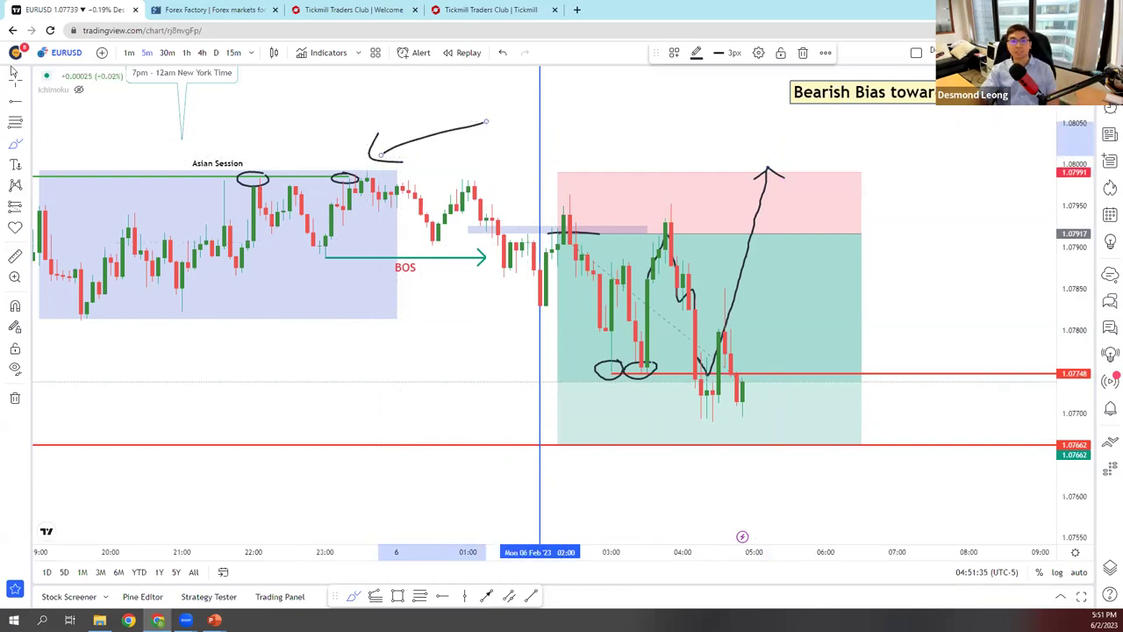
- Move the short position's target to the 1.07748 ray and shorten the position to end at 04:10 on 6 Feb
click(553, 441)
drag(557, 444, 557, 437)
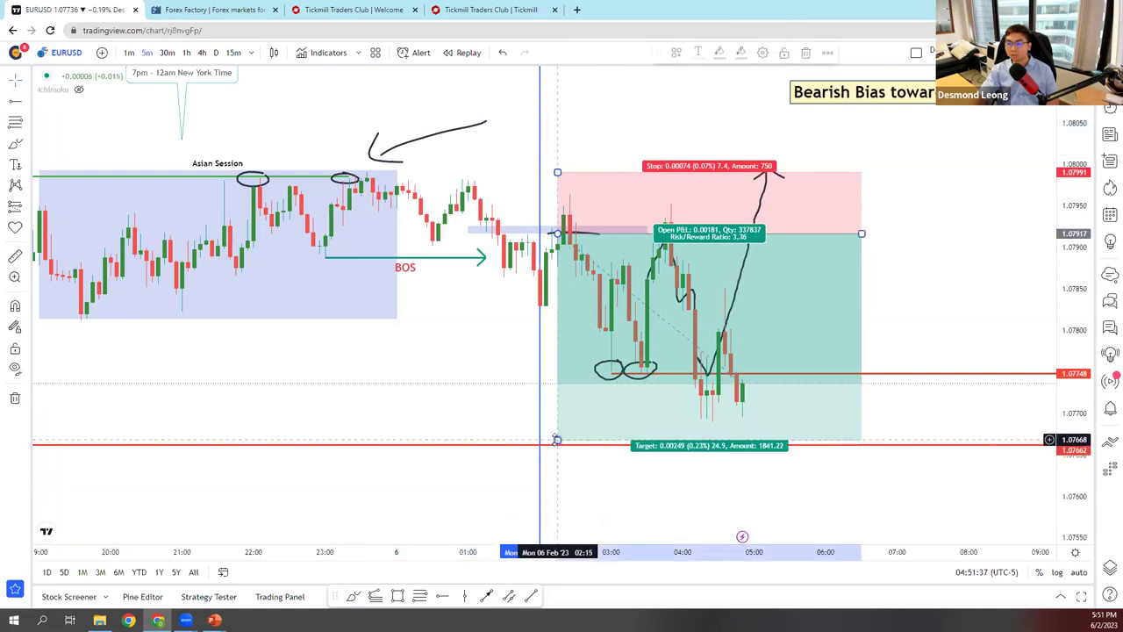
drag(571, 398, 588, 373)
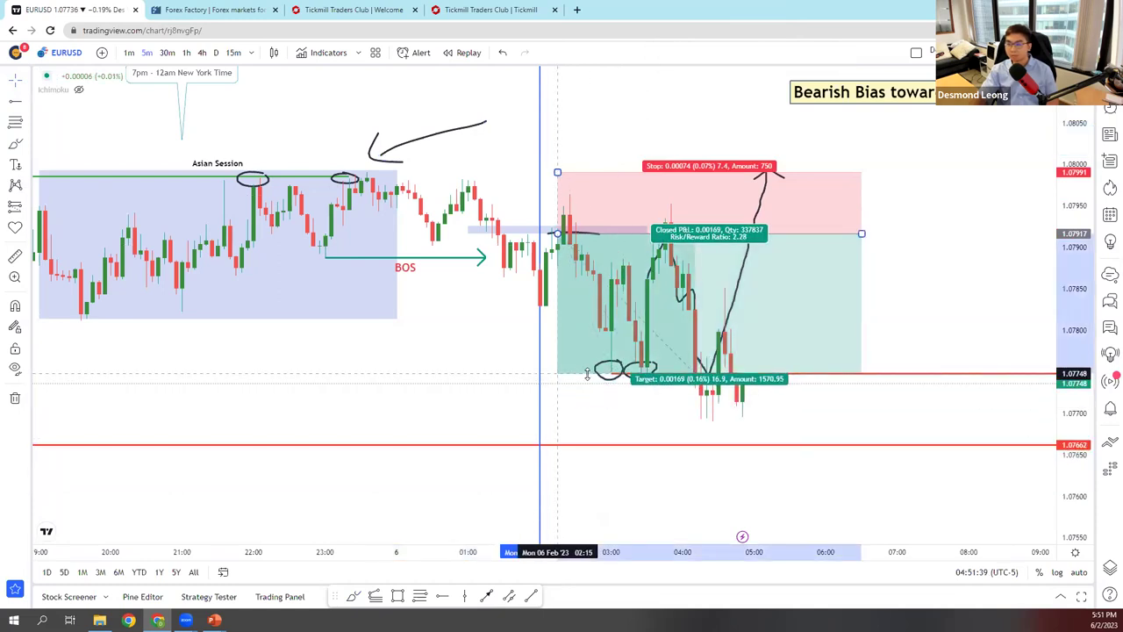
drag(862, 234, 826, 233)
drag(719, 252, 694, 251)
click(858, 251)
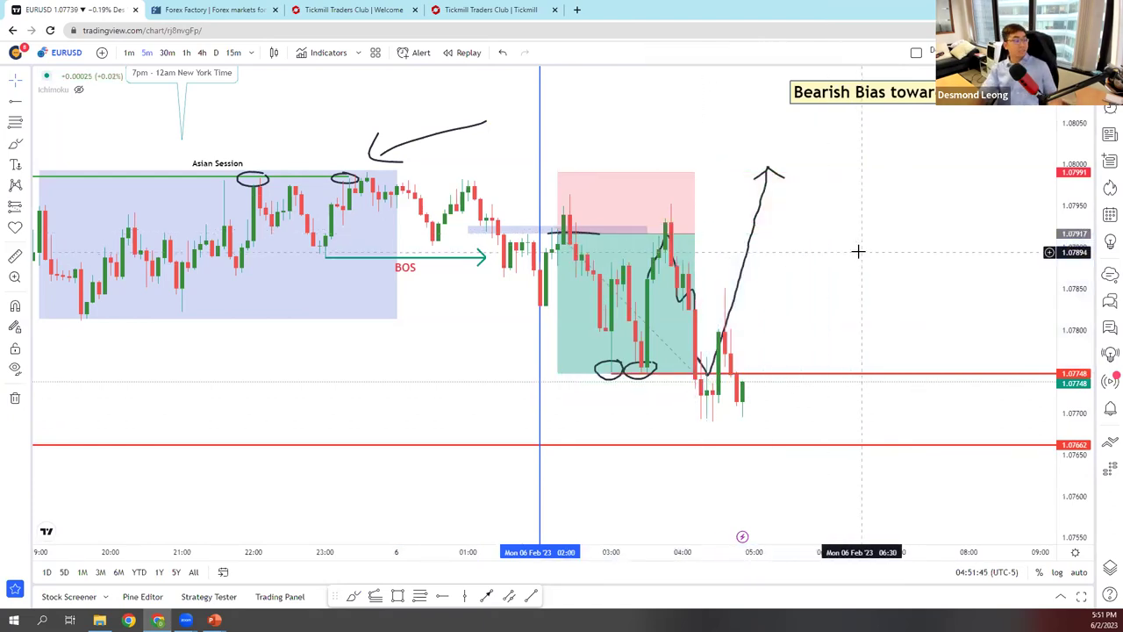
- Delete the Brush arrow rising to the stop level and the traced price path over the short position
click(762, 182)
key(Delete)
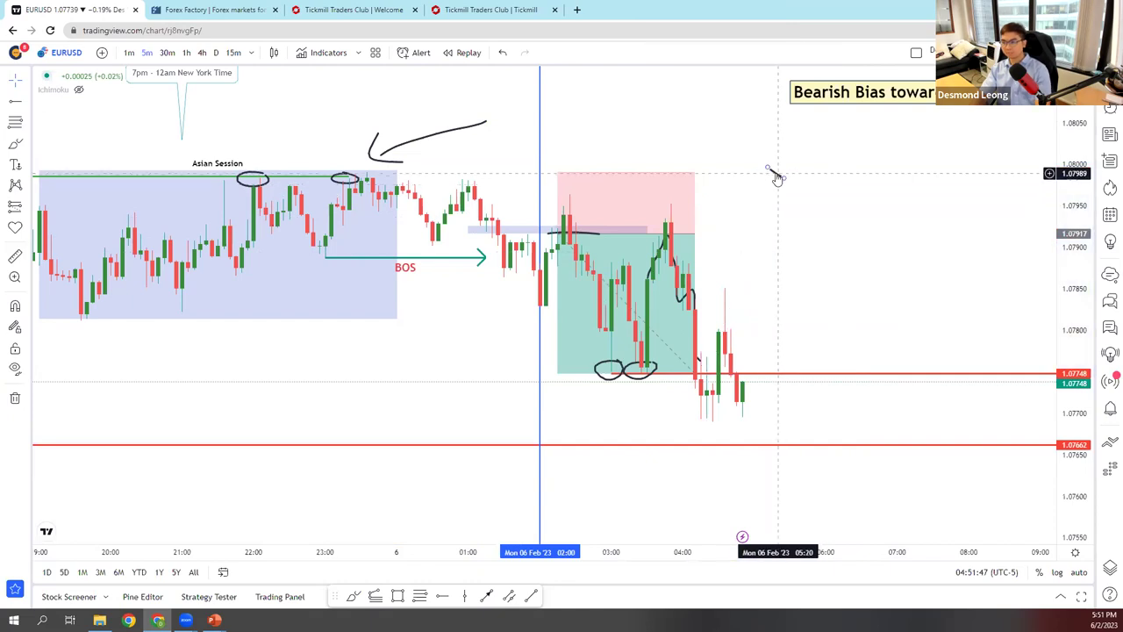
click(660, 379)
click(702, 382)
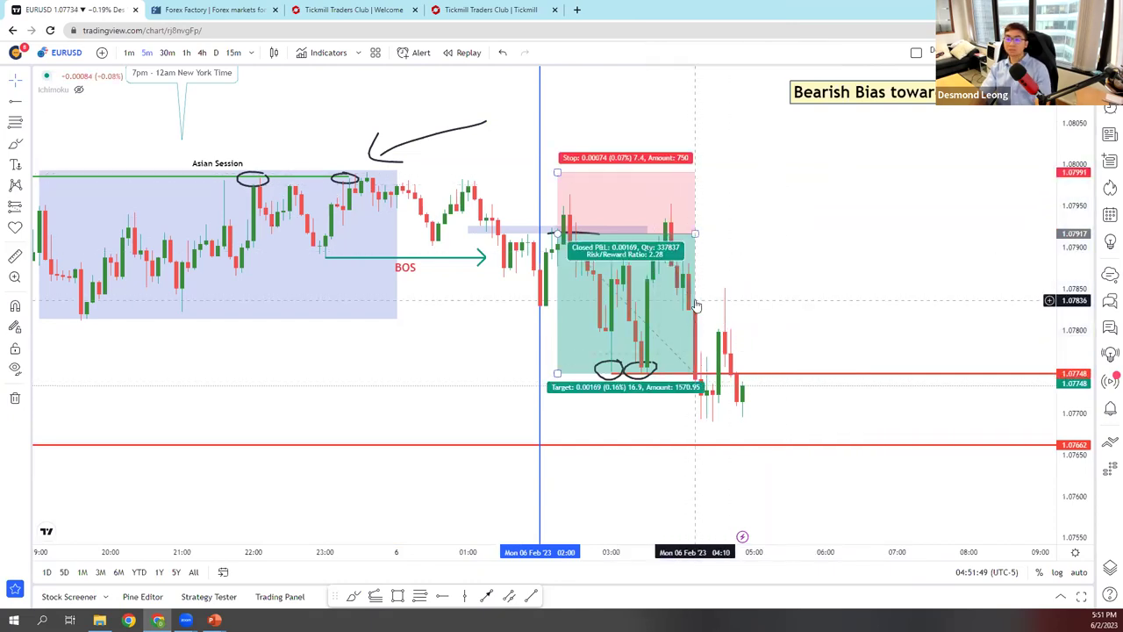
- Brush the swing below 1.07748 and its rebound, extend the entry level, circle the retest of the ray, and draw an arrow down to 1.07662
click(15, 143)
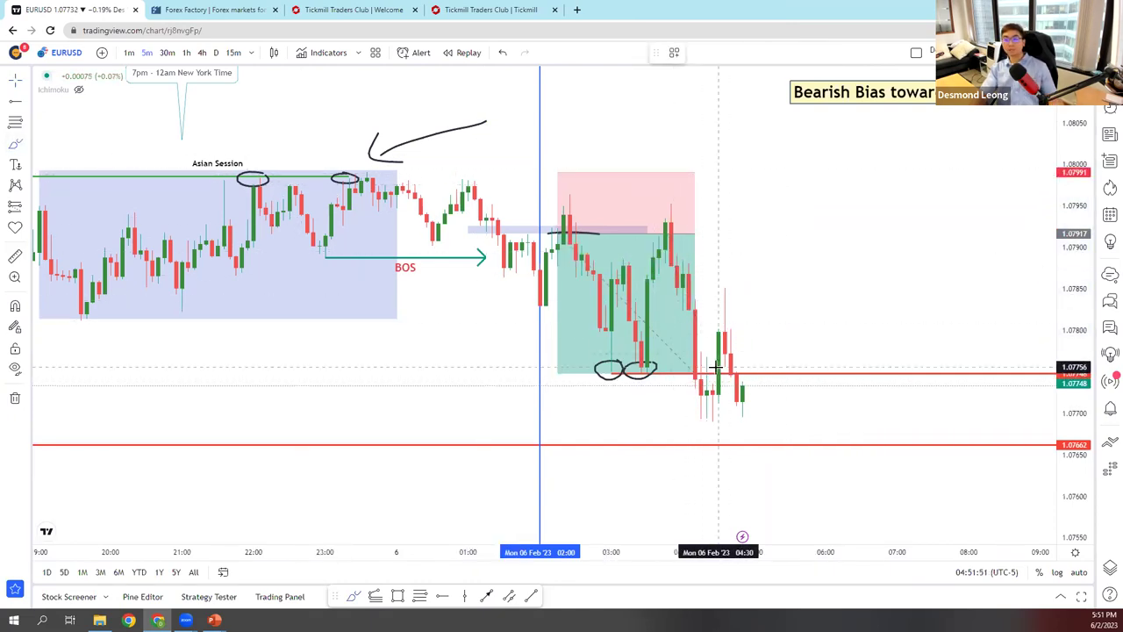
mouse_move(693, 369)
mouse_down()
mouse_move(709, 409)
mouse_move(718, 286)
mouse_up()
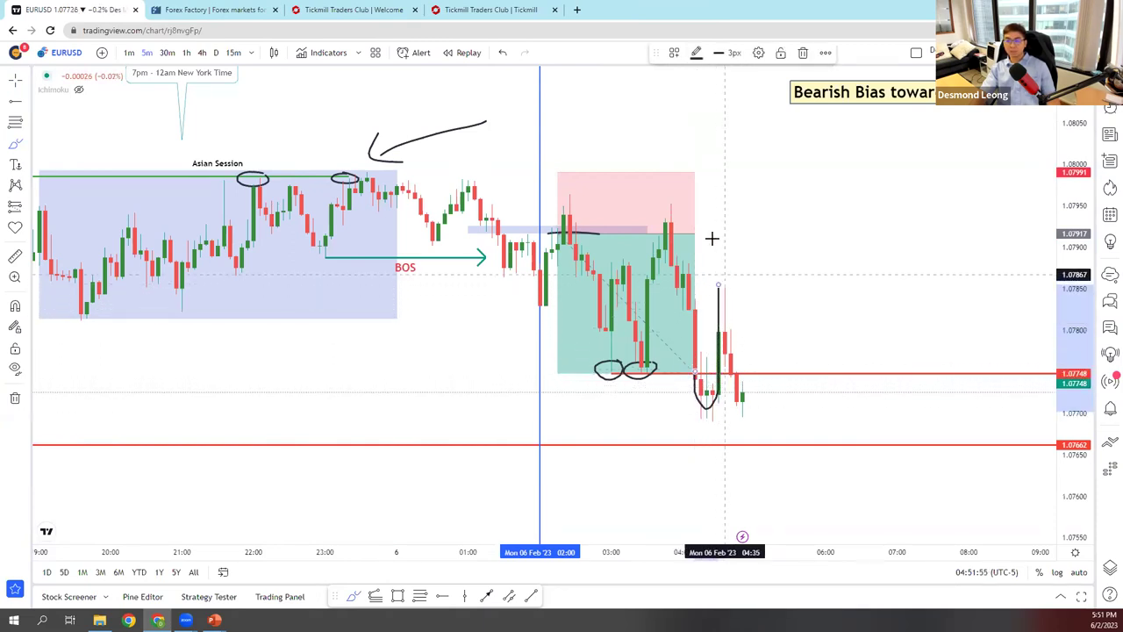
drag(694, 235, 754, 234)
mouse_move(718, 286)
mouse_down()
mouse_move(740, 401)
mouse_move(752, 383)
mouse_move(783, 379)
mouse_up()
mouse_move(783, 356)
mouse_down()
mouse_move(794, 357)
mouse_move(719, 394)
mouse_move(810, 365)
mouse_move(801, 356)
mouse_up()
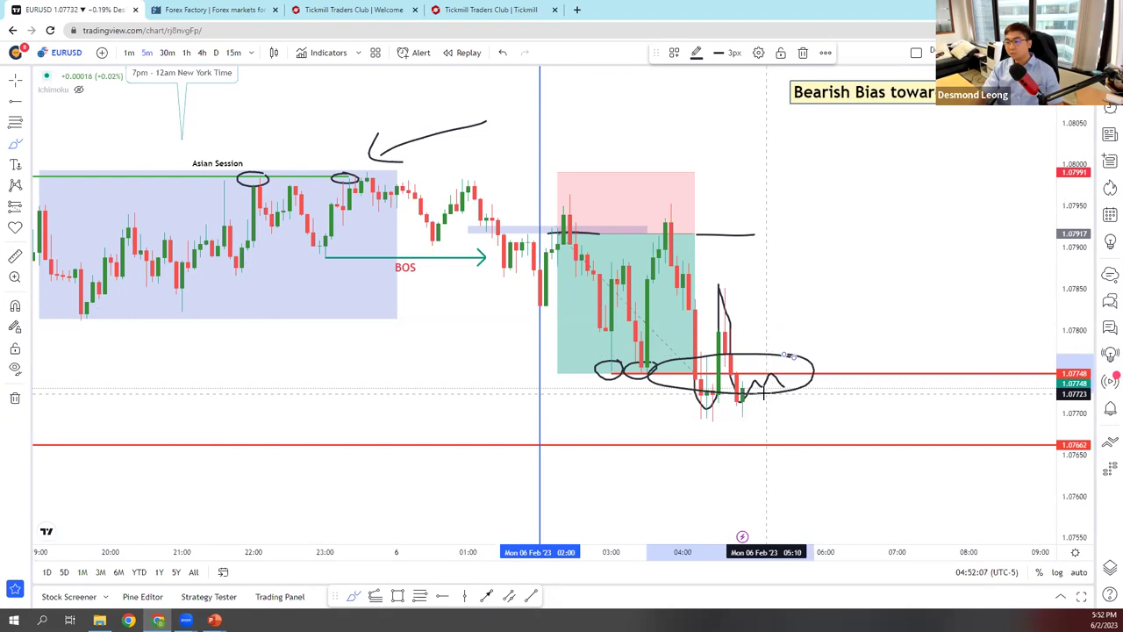
mouse_move(760, 399)
mouse_down()
mouse_move(783, 445)
mouse_move(791, 433)
mouse_up()
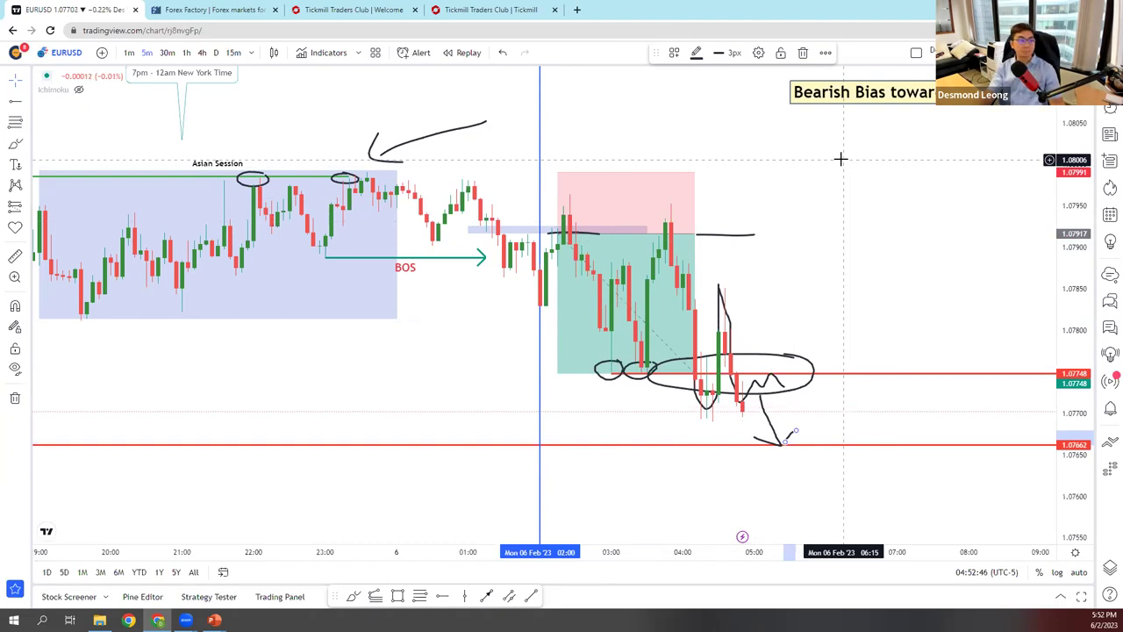
- Delete the Brush stroke extending the entry level and the arrow pointing at the Asian session high
click(748, 235)
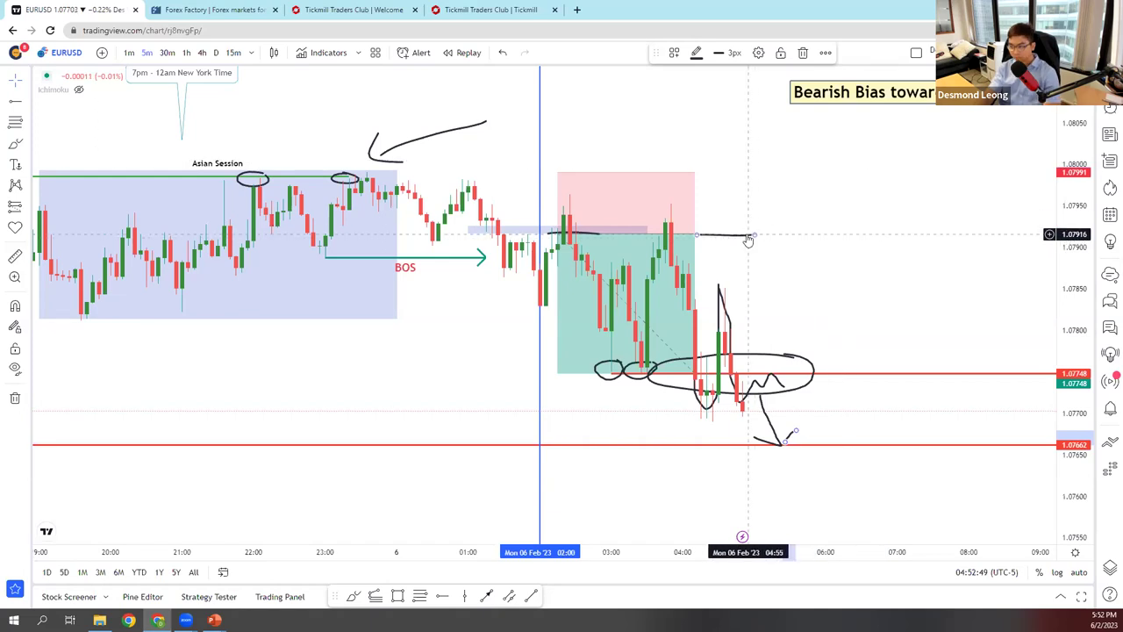
click(437, 180)
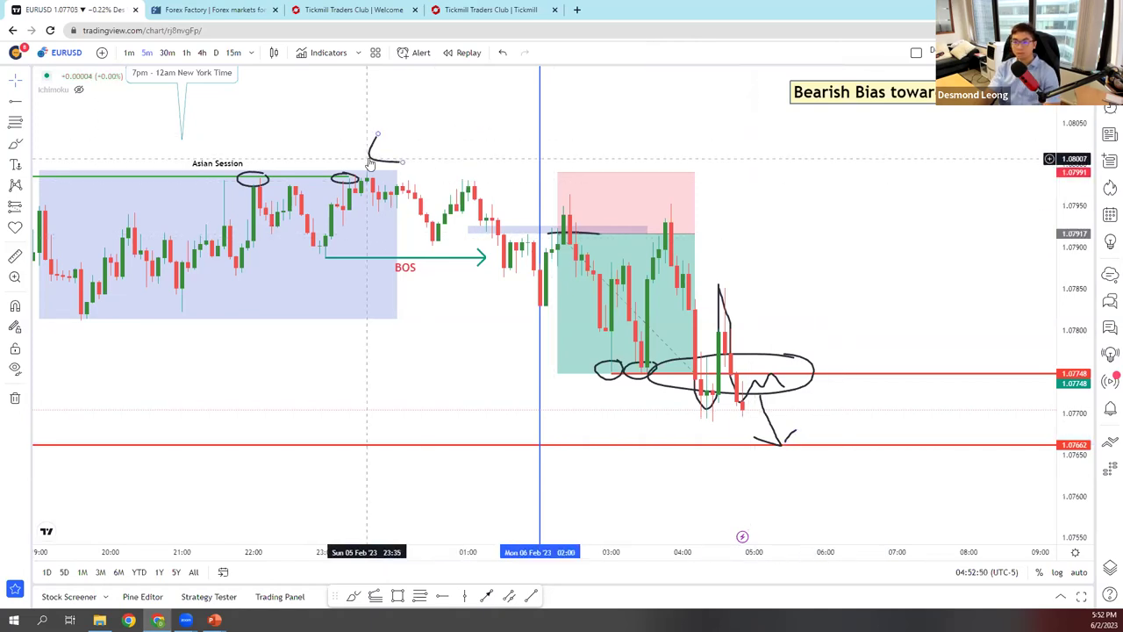
drag(467, 155, 513, 204)
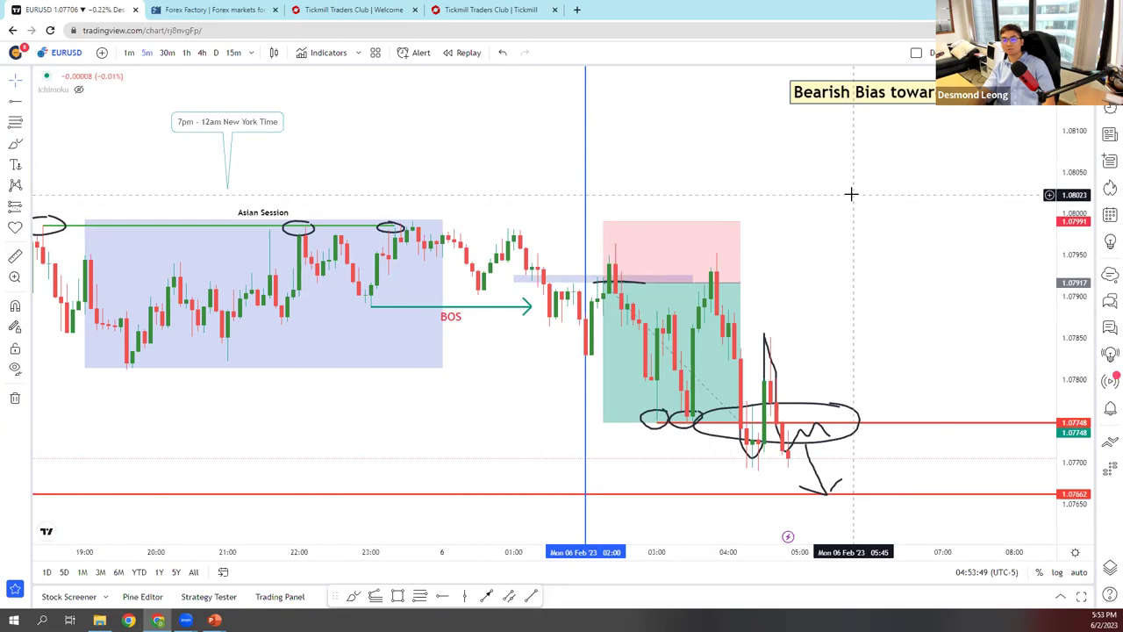
- Change the chart symbol to EURJPY
click(1111, 106)
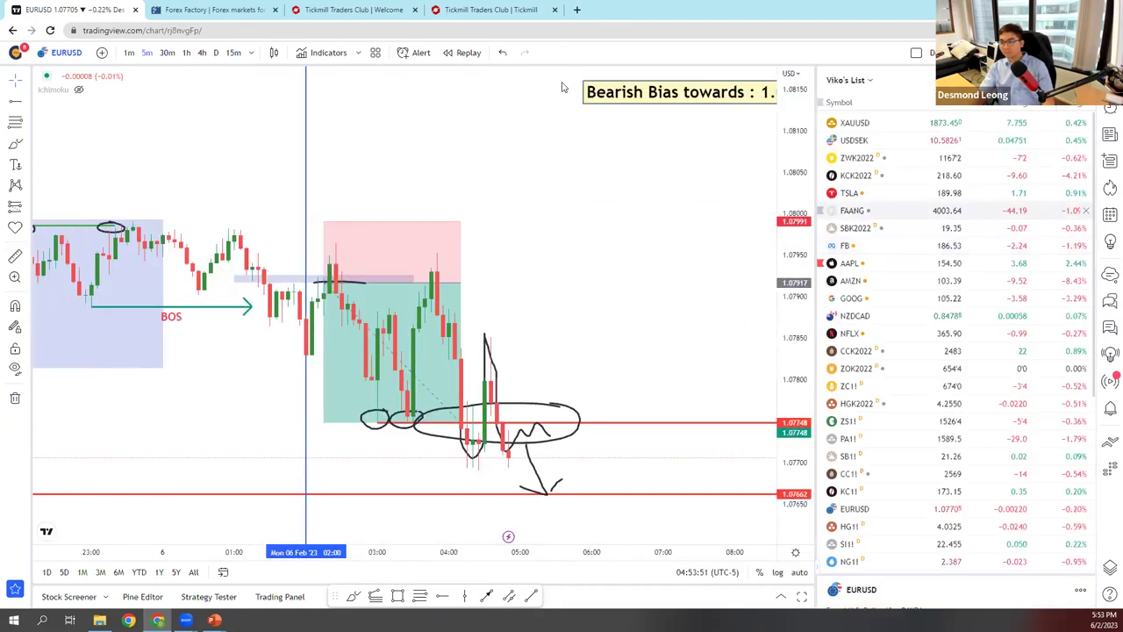
click(63, 53)
text(EURJP)
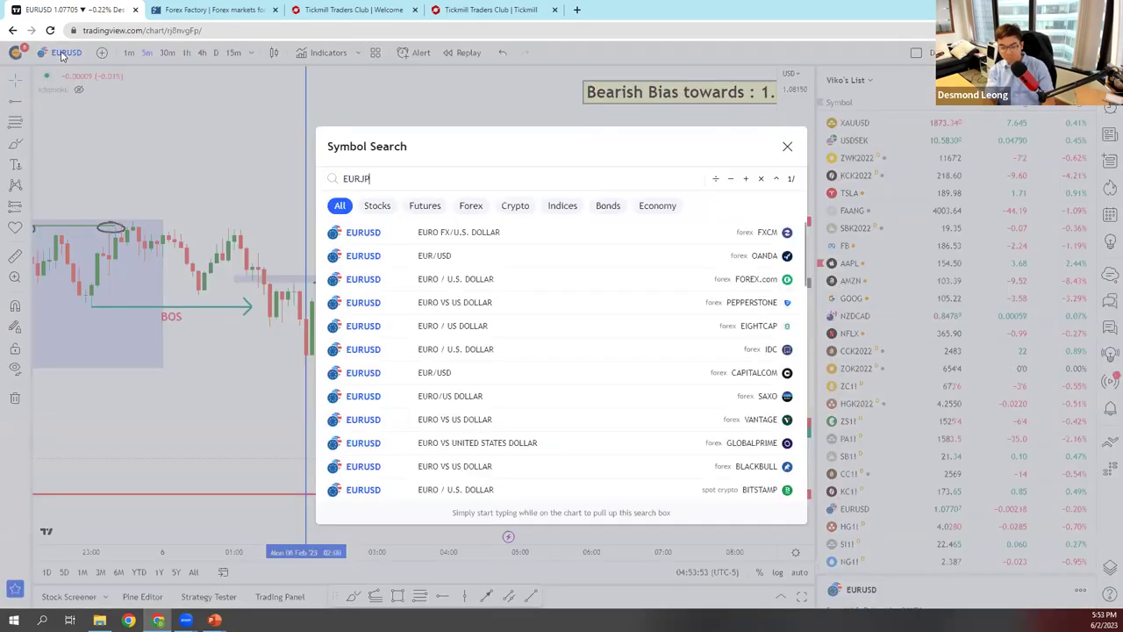
text(Y)
click(697, 264)
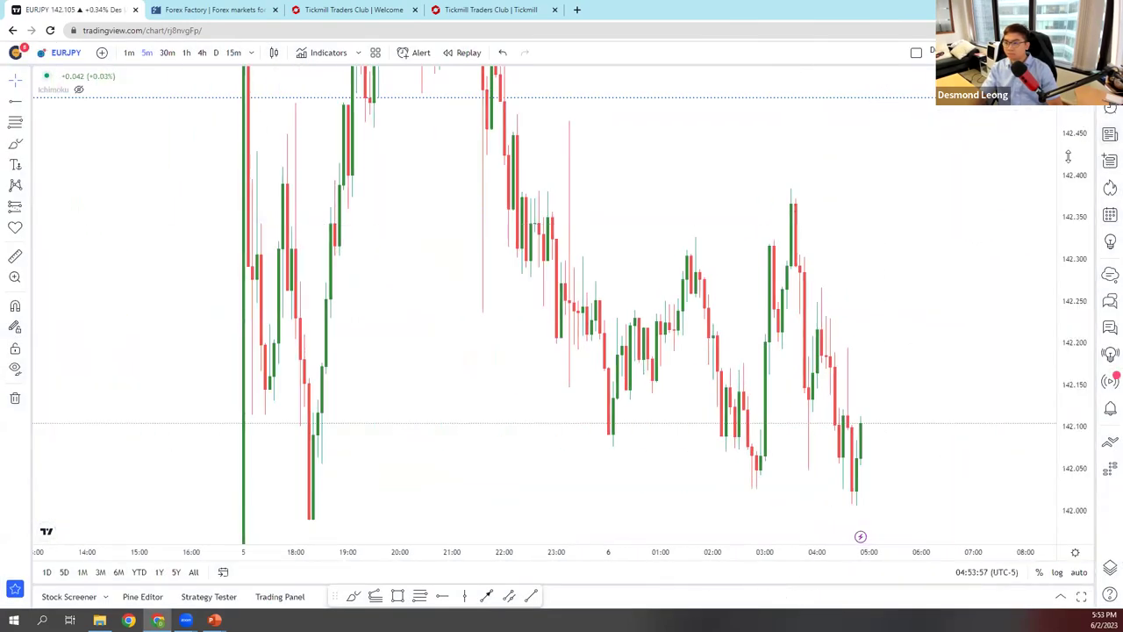
- Clear the existing drawings from the EURJPY chart and switch it to the daily timeframe
click(27, 399)
click(61, 396)
click(216, 54)
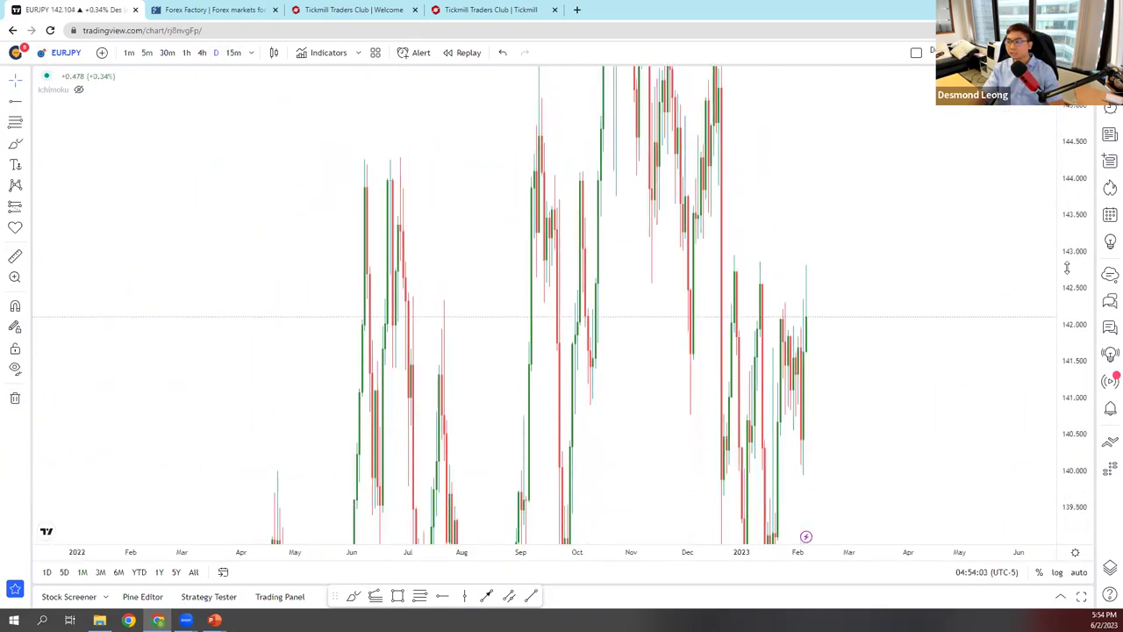
- Place a horizontal ray at 142.944 starting from the late December swing high
scroll(808, 339, up, 2)
drag(807, 339, 950, 237)
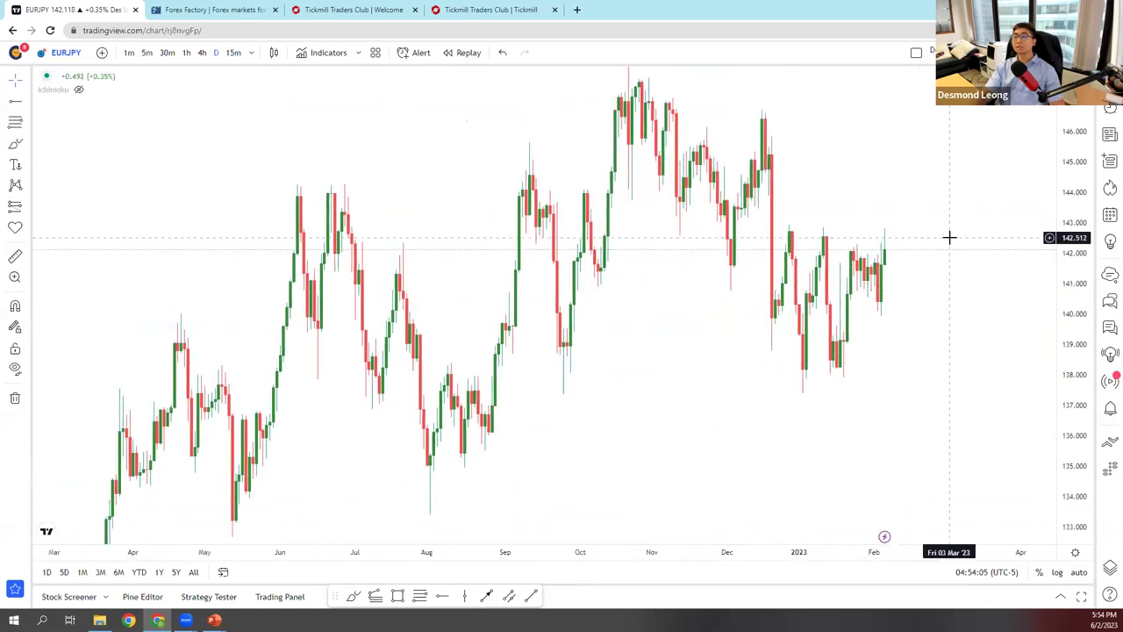
scroll(948, 190, up, 4)
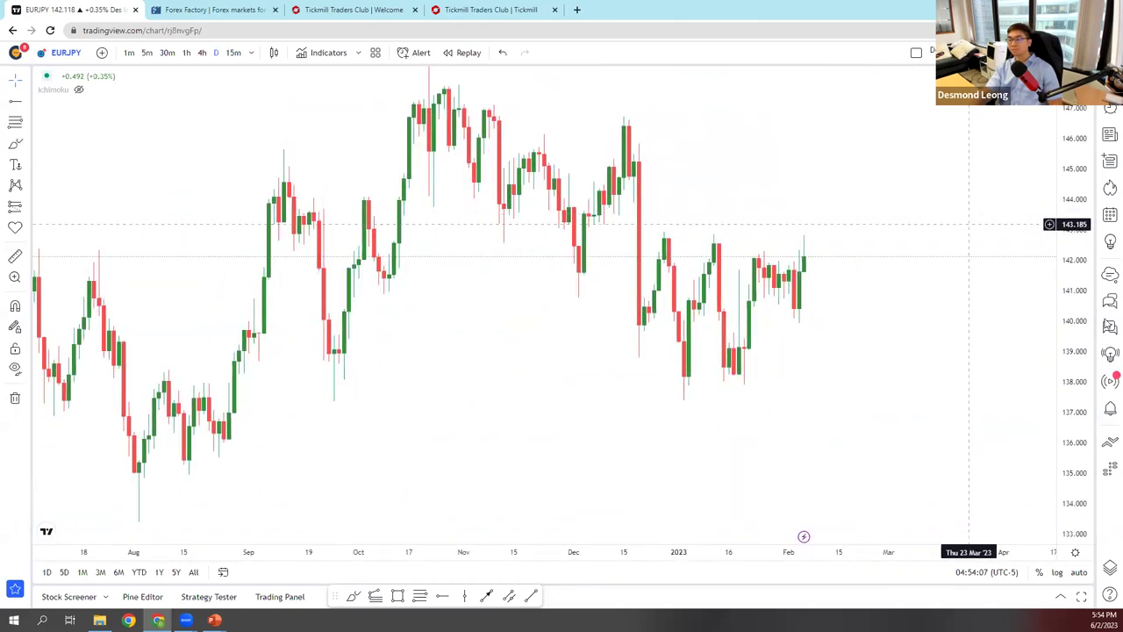
scroll(984, 256, up, 2)
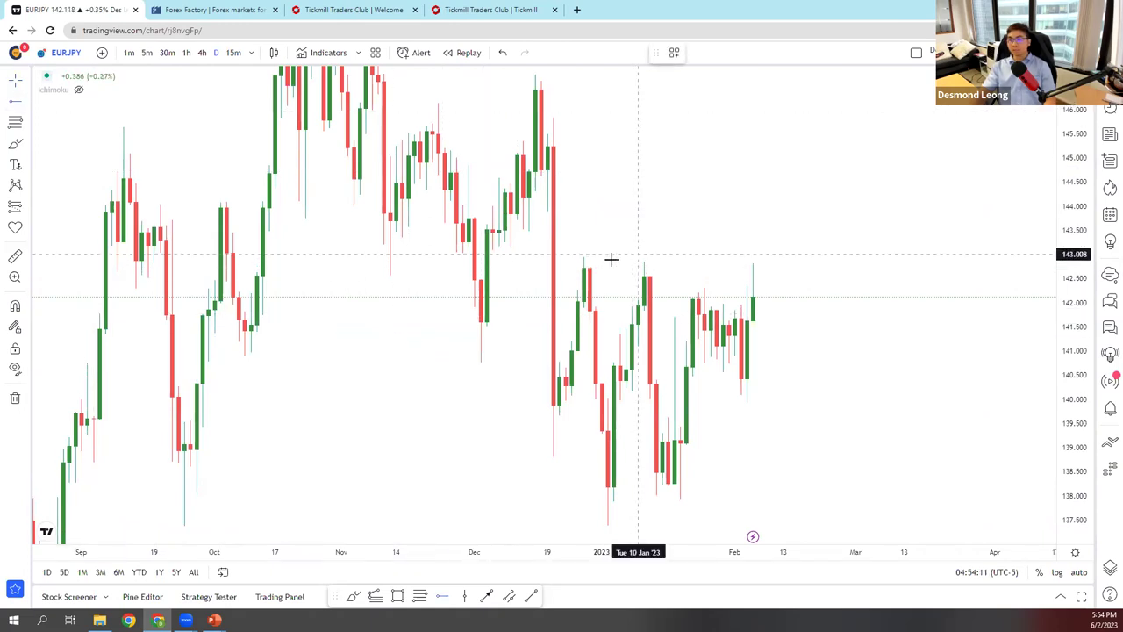
key(alt+j)
scroll(711, 205, right, 2)
scroll(693, 212, right, 2)
scroll(845, 216, left, 3)
scroll(853, 228, left, 2)
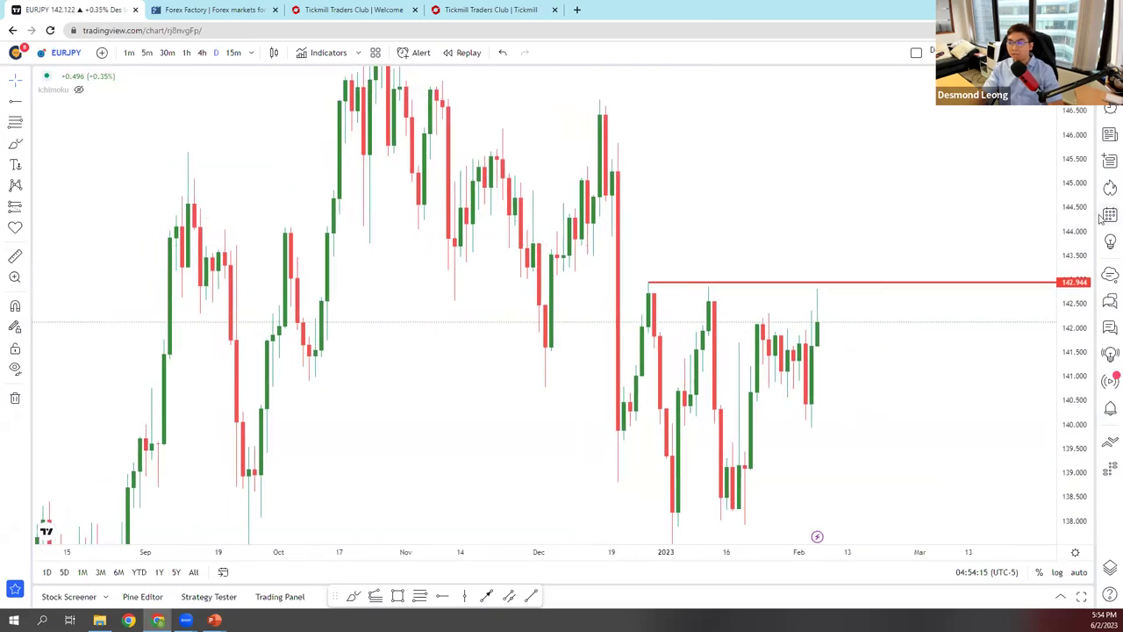
- Circle the three highs along the 142.944 ray with the Brush, sketch an arrow back up to the ray, and undo all these strokes
scroll(918, 223, left, 1)
click(354, 596)
mouse_move(647, 321)
mouse_down()
mouse_move(672, 296)
mouse_move(717, 324)
mouse_move(746, 304)
mouse_up()
drag(834, 305, 849, 326)
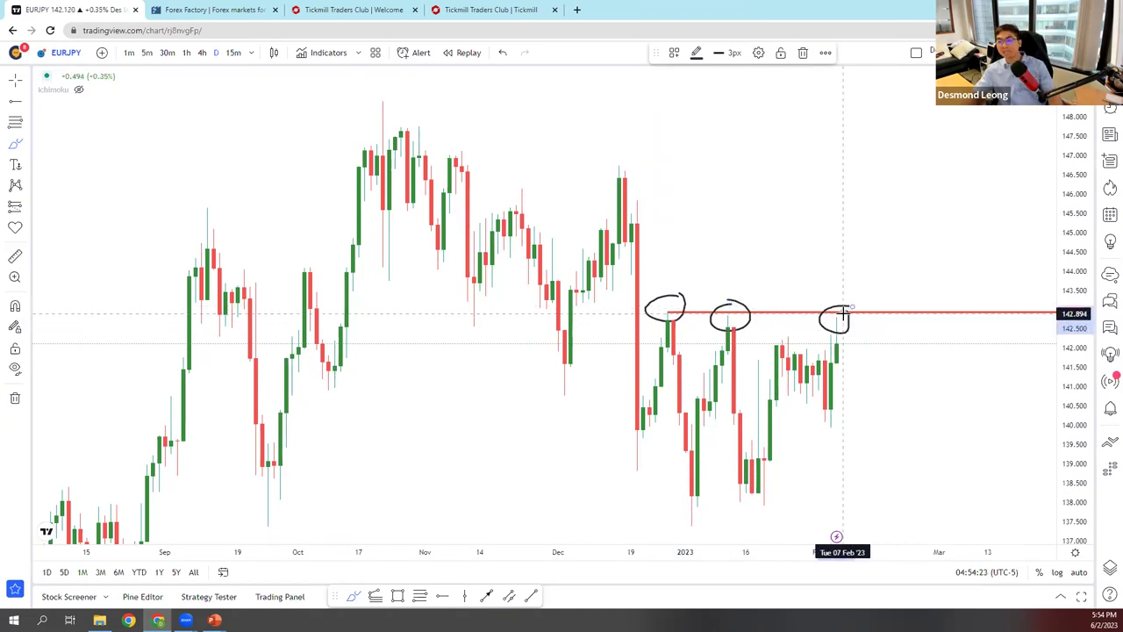
mouse_move(844, 347)
mouse_down()
mouse_move(865, 341)
mouse_move(882, 307)
mouse_move(903, 318)
mouse_up()
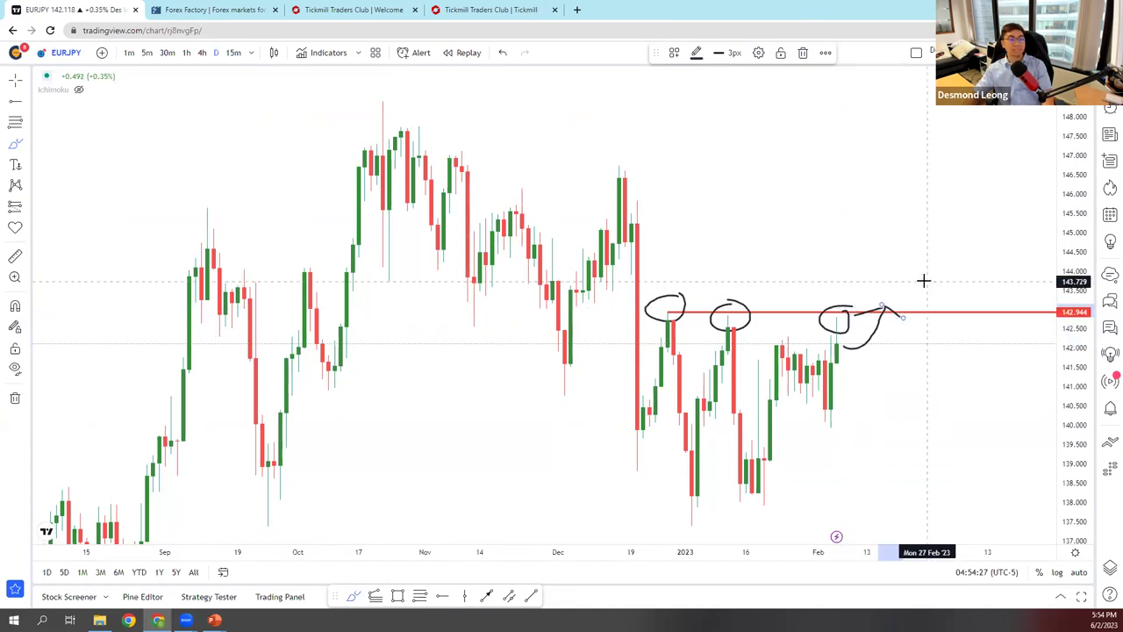
key(ctrl+z)
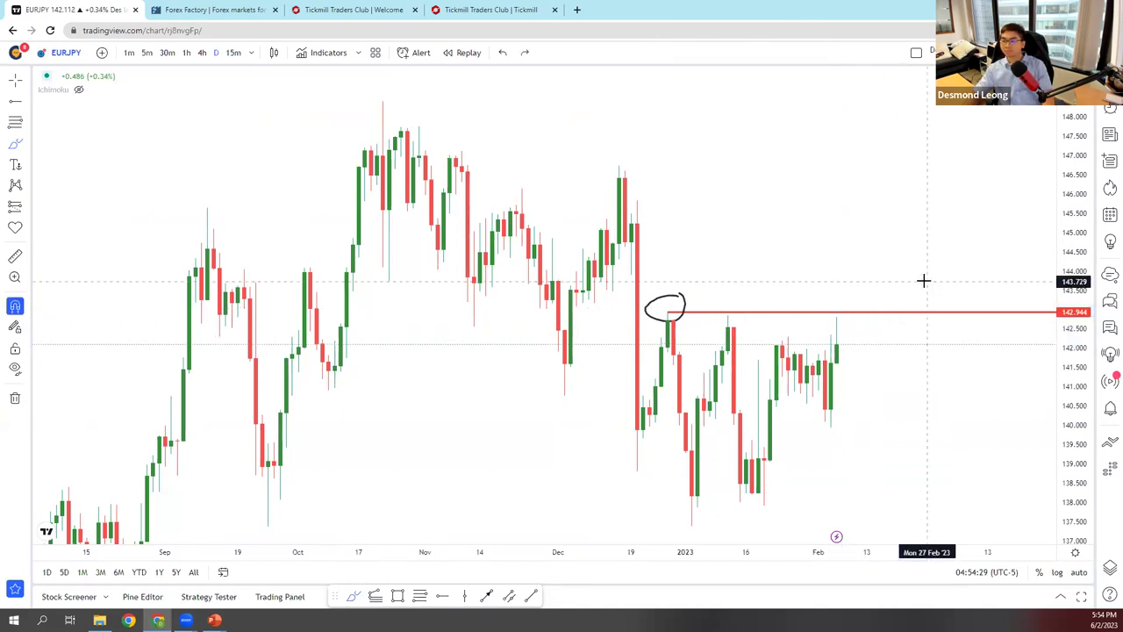
key(ctrl+z)
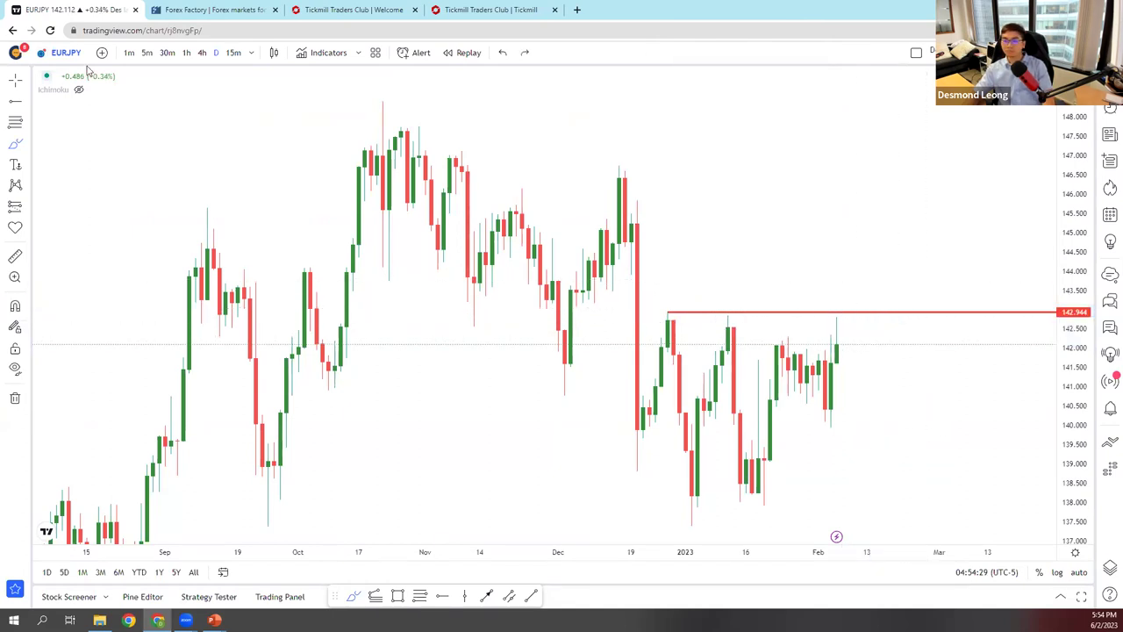
- Switch the EURJPY chart to the 4-hour timeframe
click(202, 53)
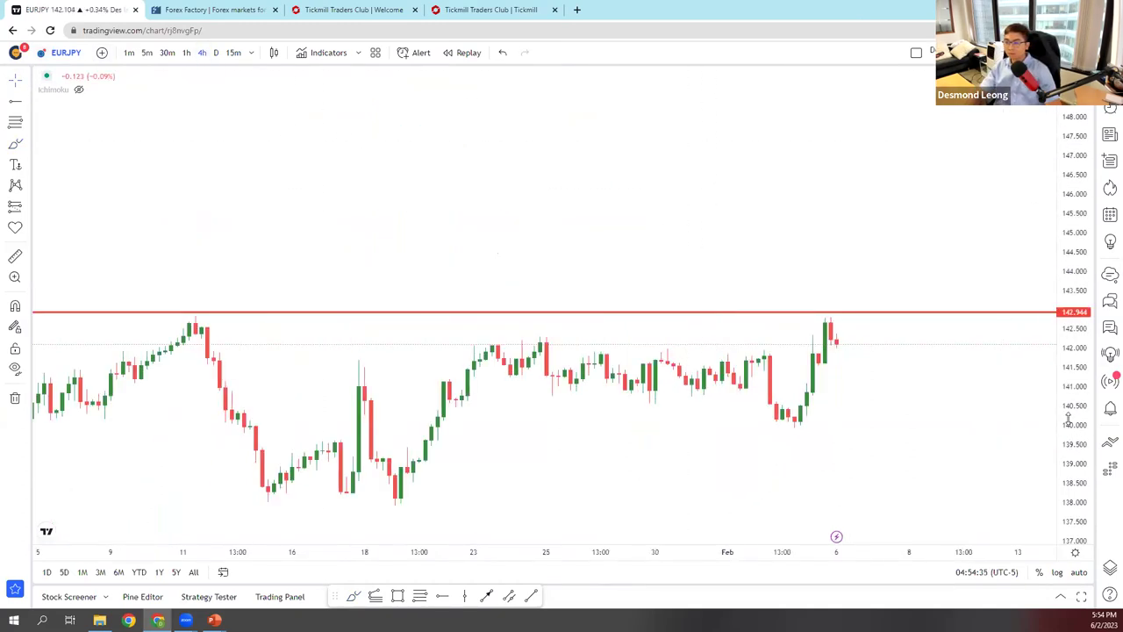
- Place a horizontal ray at 141.841 starting from the 26 January high and apply the Support template to it
scroll(909, 421, down, 3)
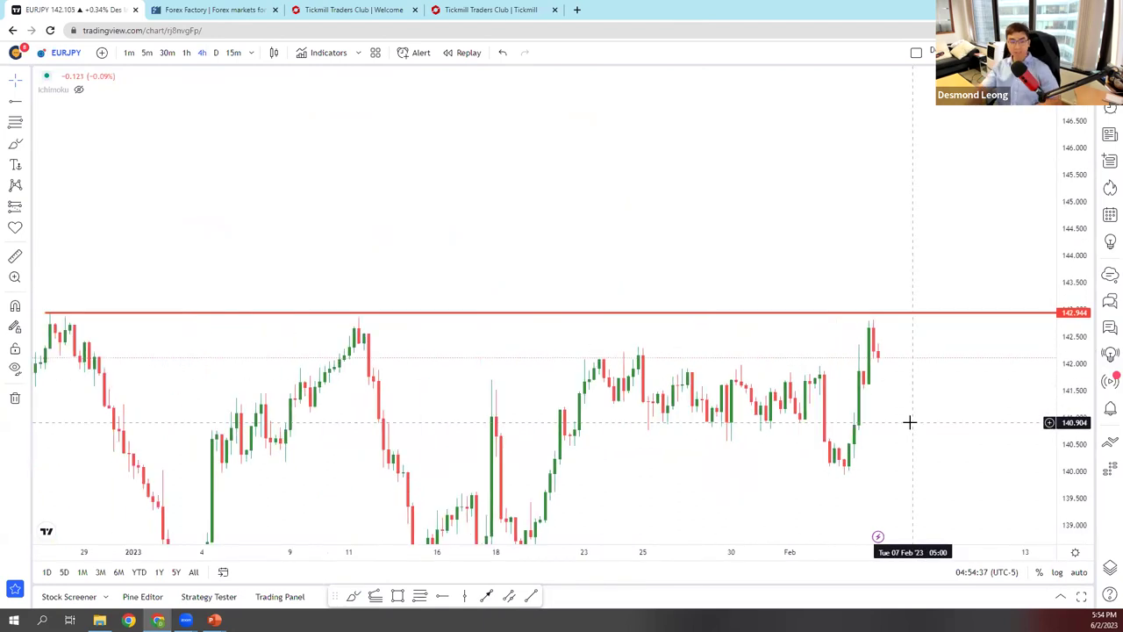
scroll(1015, 421, down, 3)
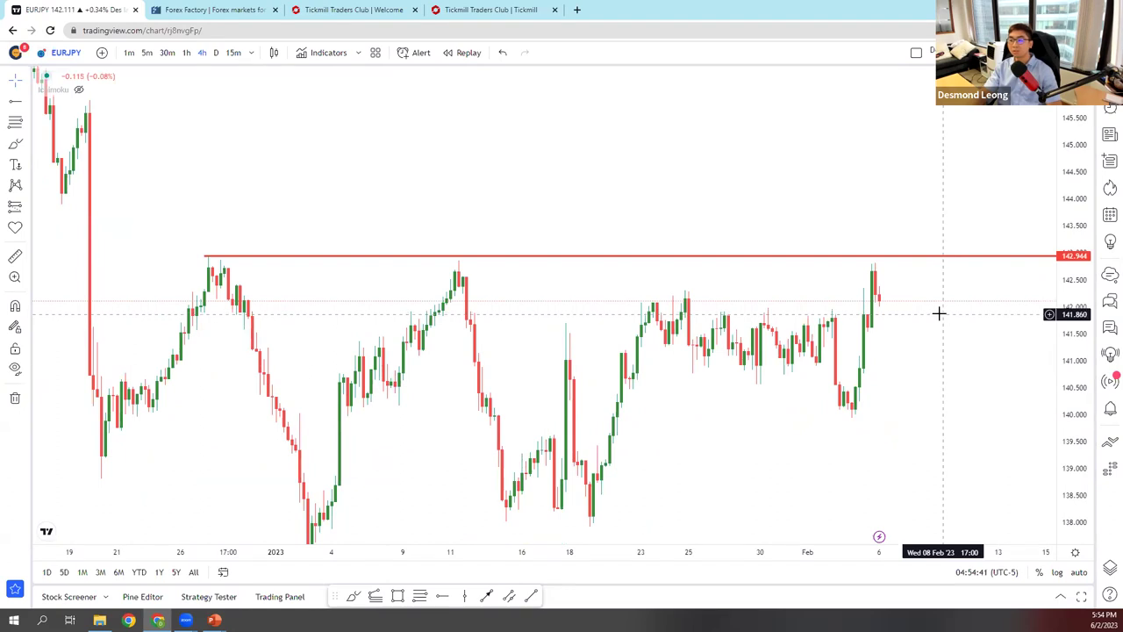
click(14, 104)
click(724, 316)
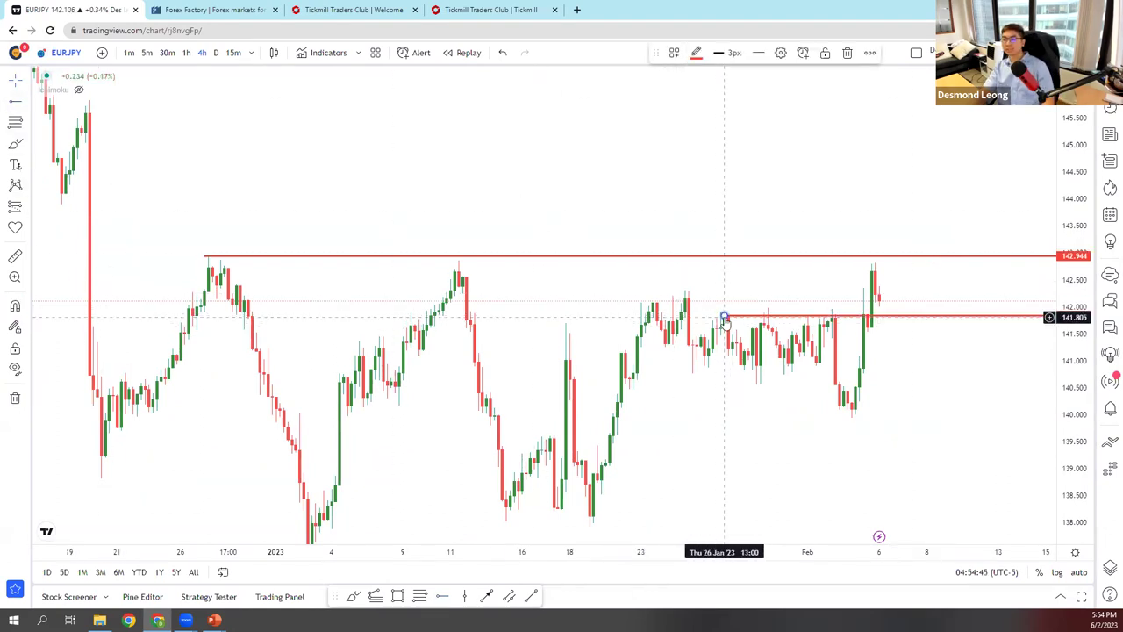
right_click(725, 321)
mouse_move(766, 356)
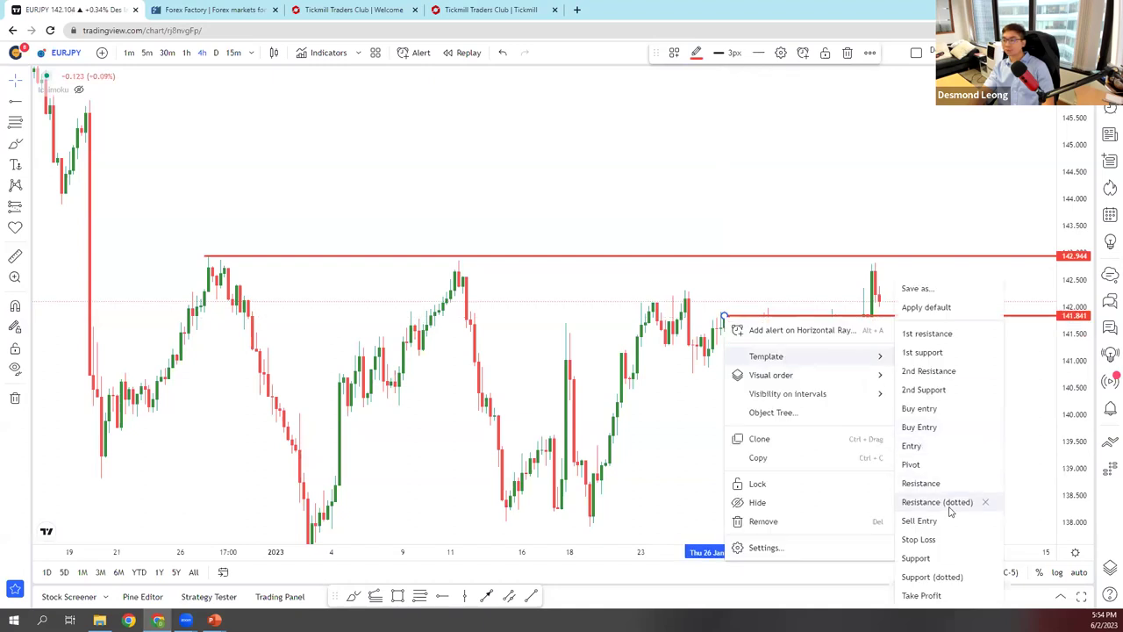
click(948, 563)
- Apply the Resistance template to the horizontal ray at 142.944
right_click(919, 258)
mouse_move(963, 299)
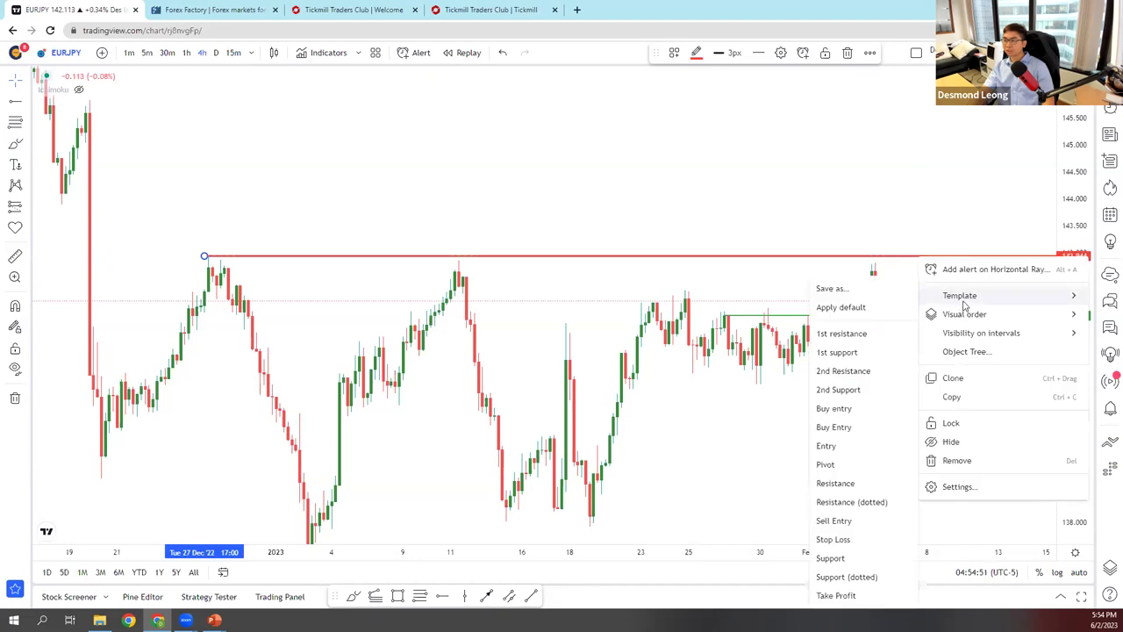
click(864, 483)
scroll(963, 409, up, 2)
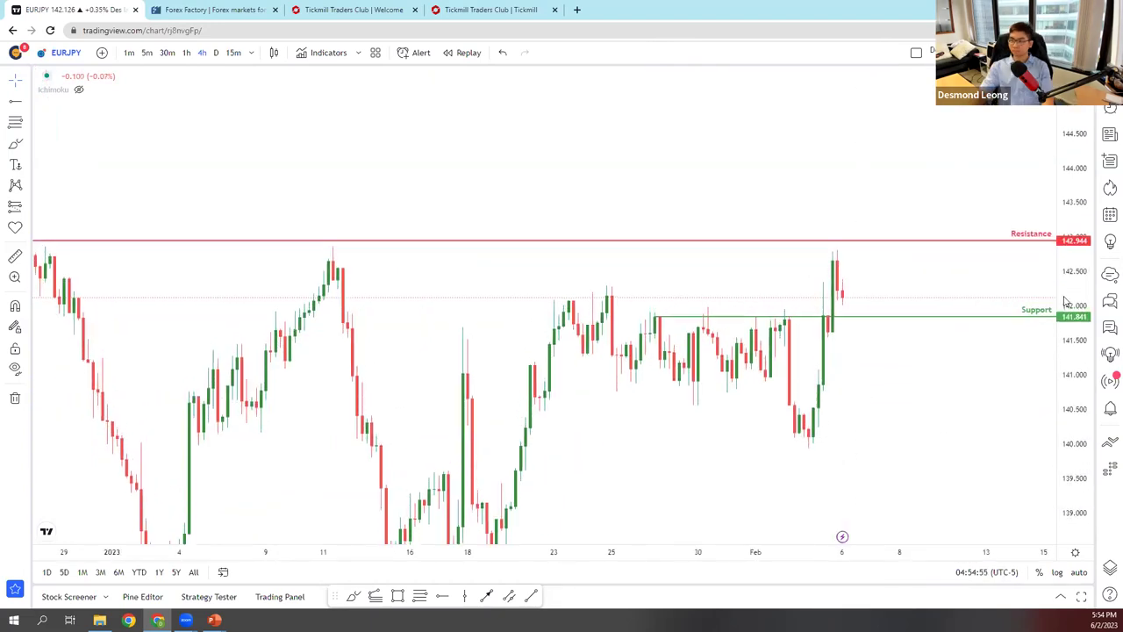
scroll(1021, 359, down, 2)
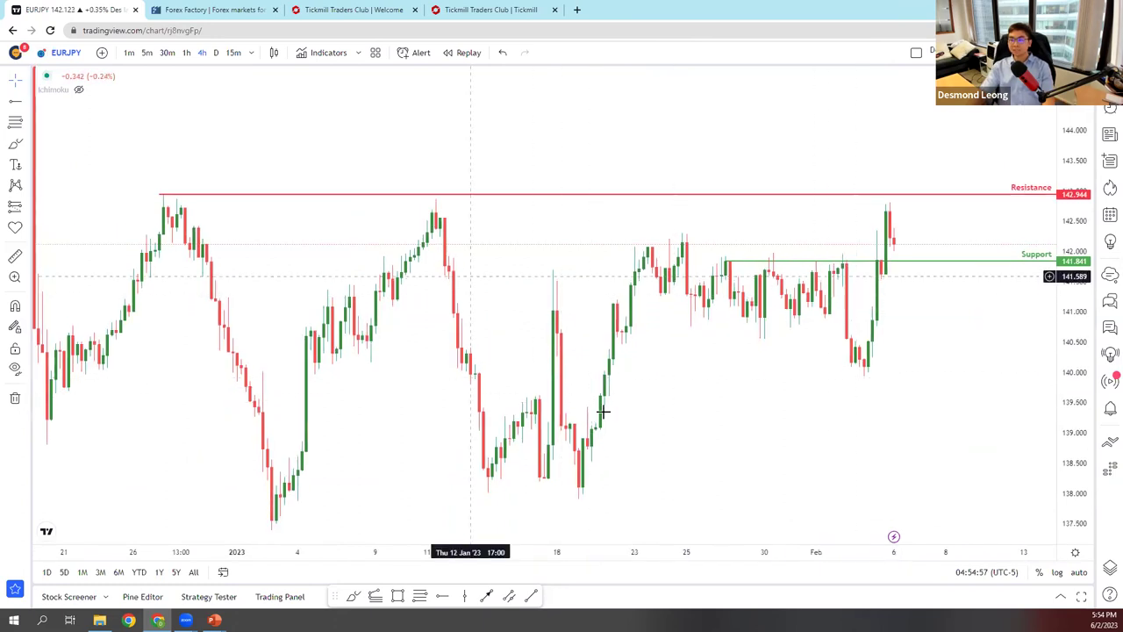
- Sketch a possible pullback to the Support line with the Brush beside the latest candle, and undo it
click(904, 263)
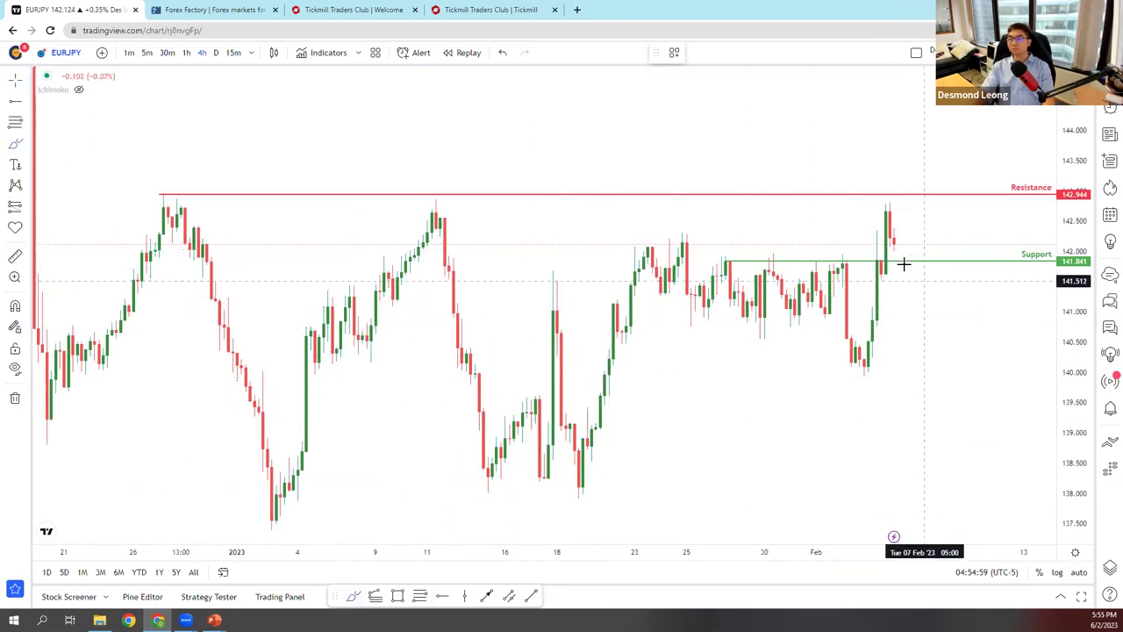
mouse_move(931, 251)
mouse_down()
mouse_move(891, 252)
mouse_move(932, 263)
mouse_move(923, 244)
mouse_move(900, 257)
mouse_move(951, 248)
mouse_up()
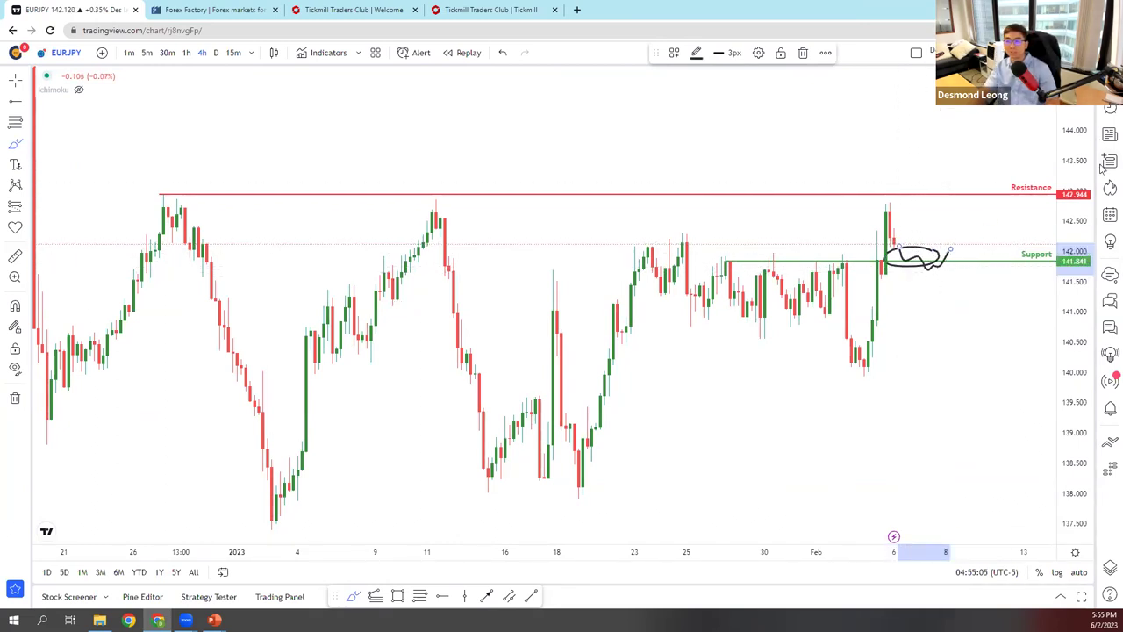
key(ctrl+z)
- Place a Long Position at 141.850 on the Support line and move its stop to 141.550
click(31, 211)
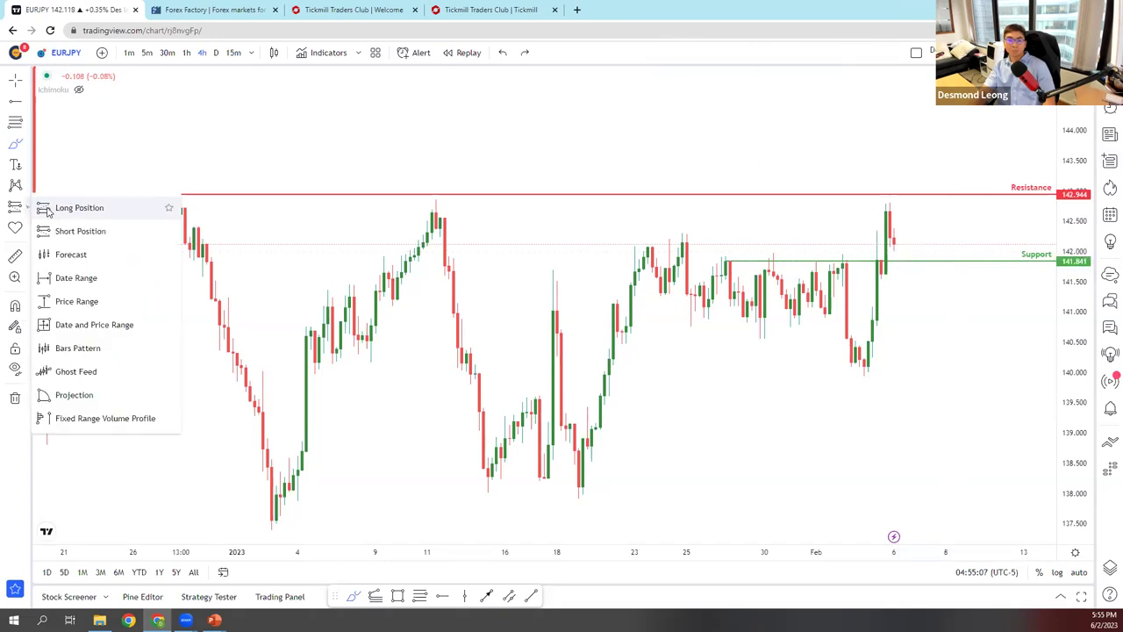
click(61, 209)
click(904, 263)
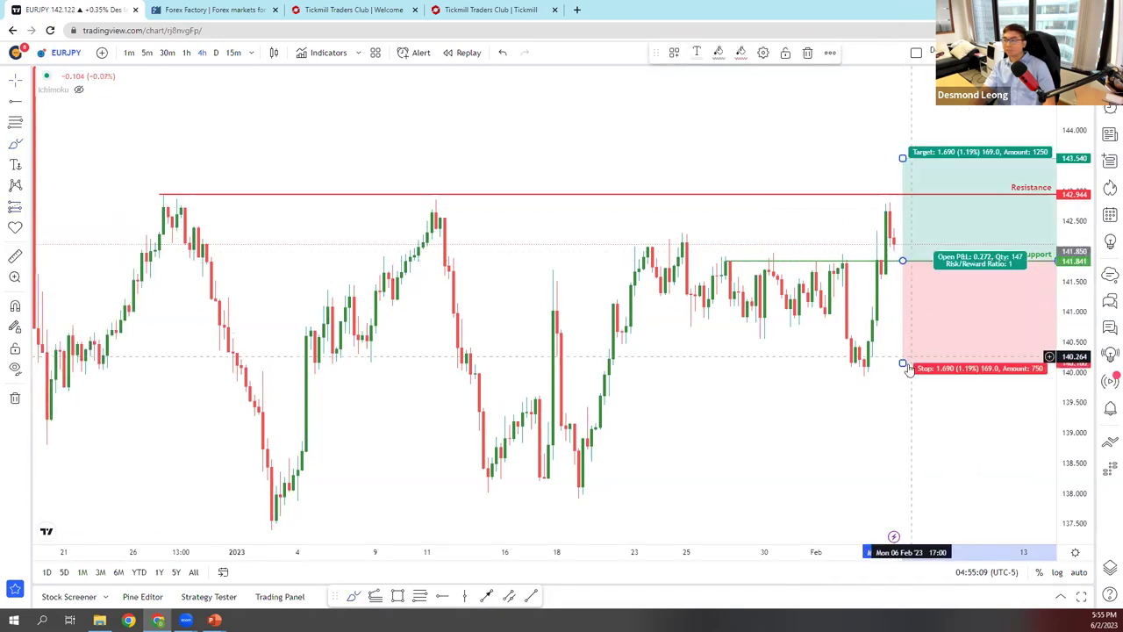
drag(903, 362, 903, 277)
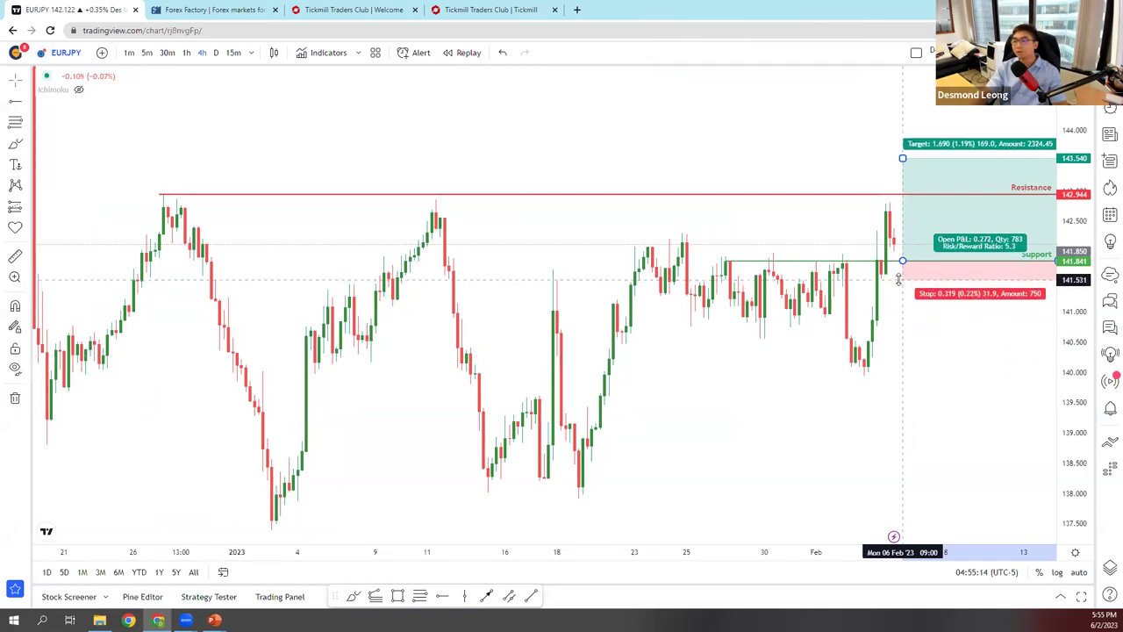
drag(1048, 371, 1039, 391)
scroll(1039, 390, up, 5)
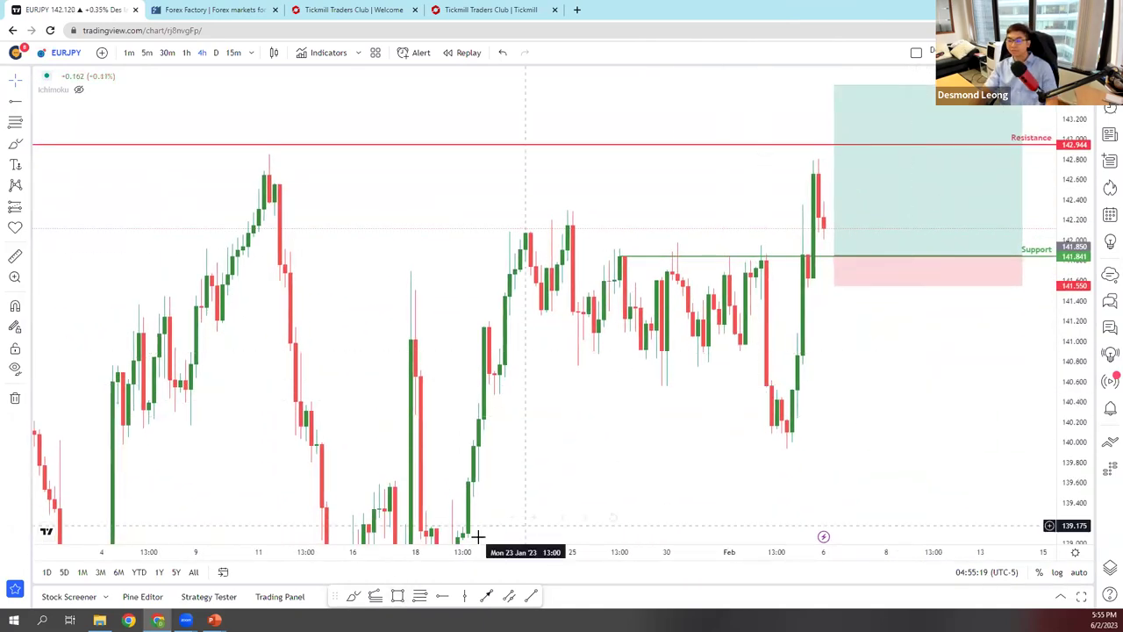
- Mark the edges of the gap below Support with the Brush, undo the strokes, and cover the gap with a rectangle from 141.536 to 141.084
click(397, 596)
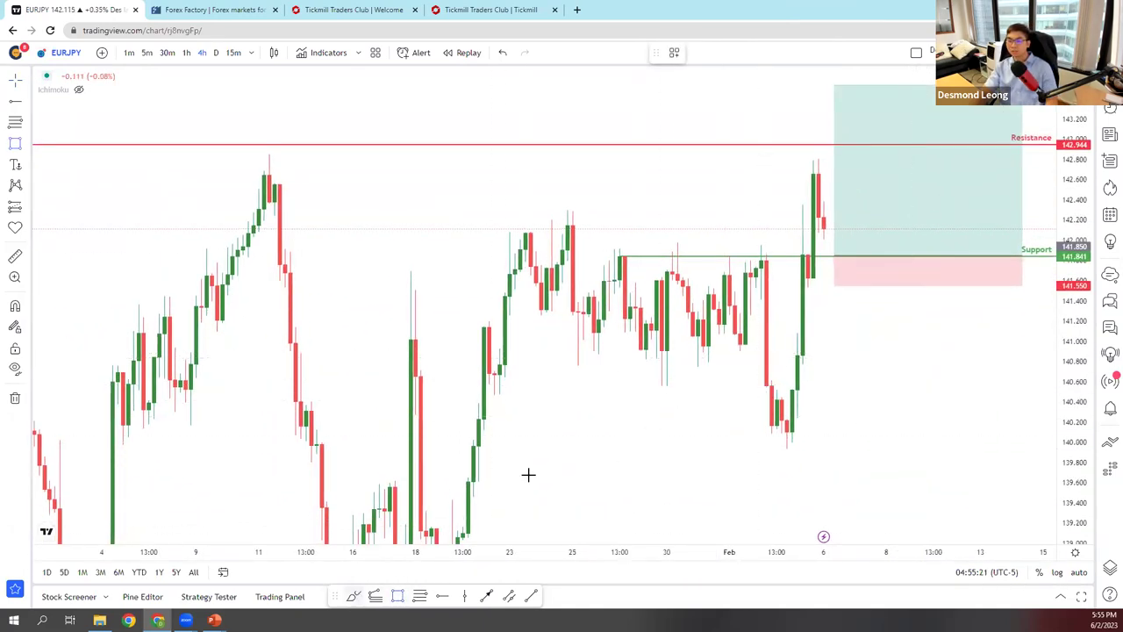
drag(795, 287, 844, 290)
drag(790, 335, 842, 335)
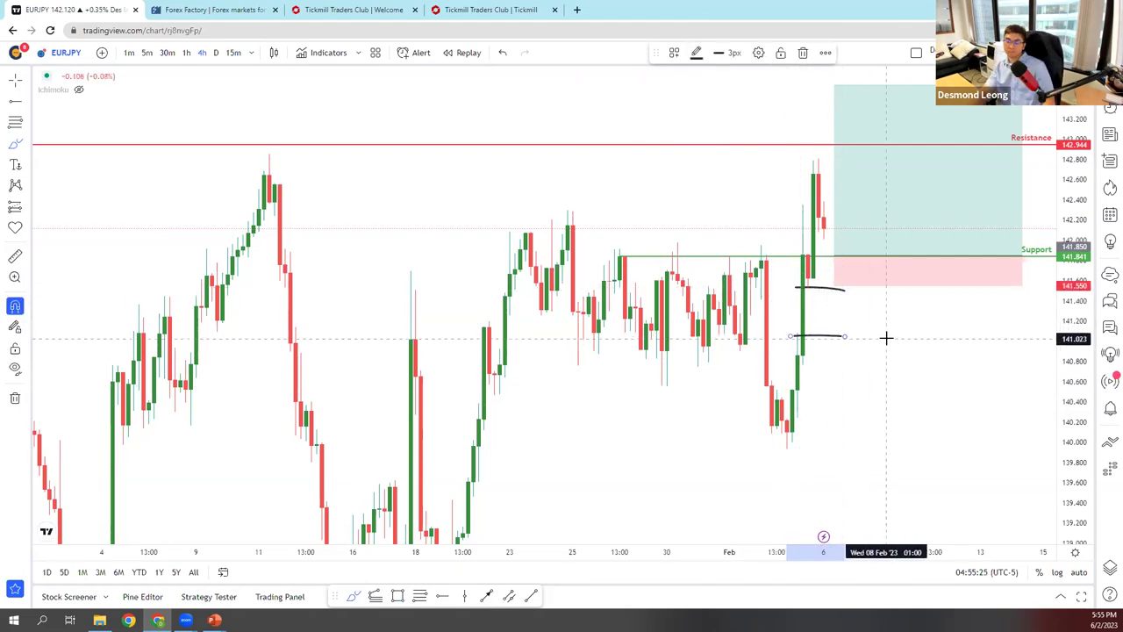
key(ctrl+z)
key(ctrl+z)
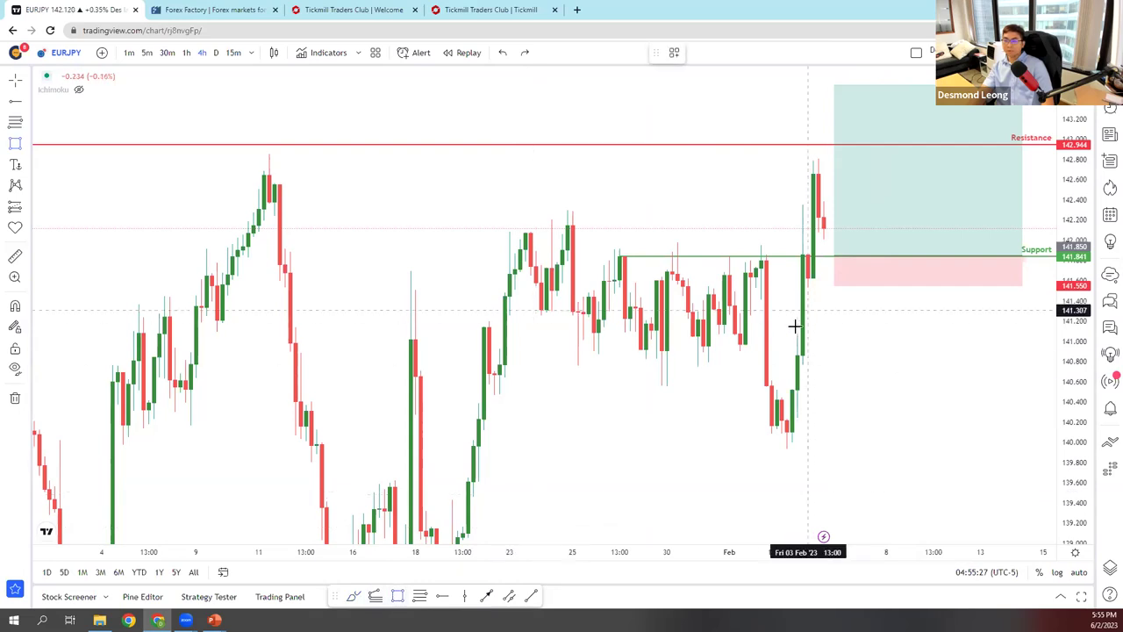
mouse_move(797, 330)
mouse_down()
mouse_move(805, 287)
mouse_move(907, 311)
mouse_up()
- Sketch a price path with the Brush down to the rectangle and back up to the Resistance line, and undo these strokes
click(353, 596)
mouse_move(828, 248)
mouse_down()
mouse_move(848, 247)
mouse_move(869, 292)
mouse_up()
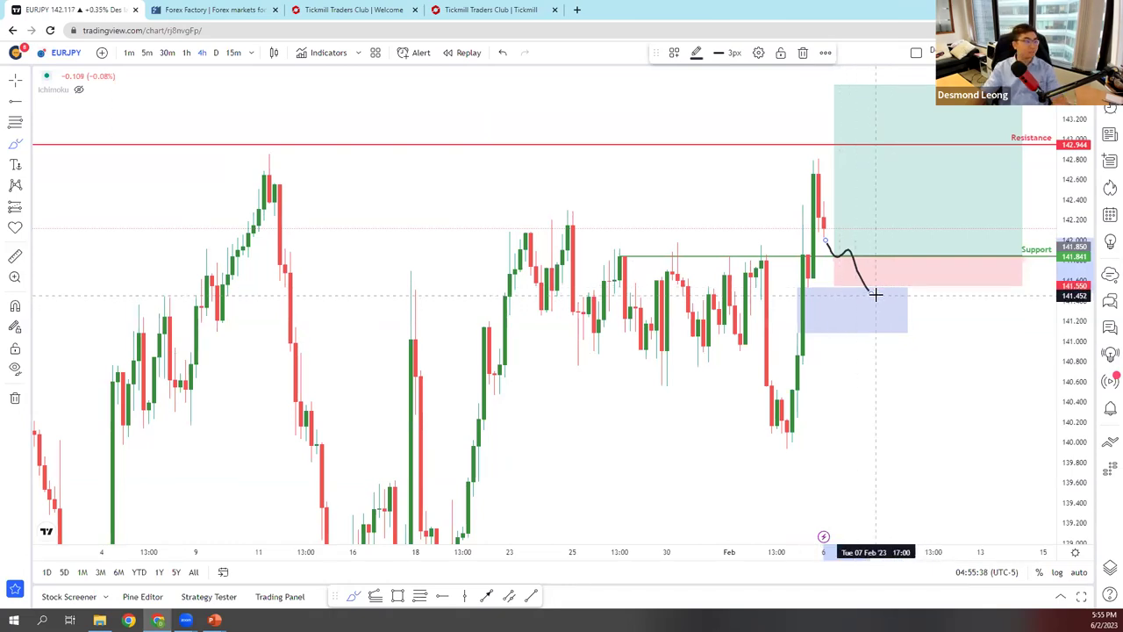
drag(871, 292, 933, 156)
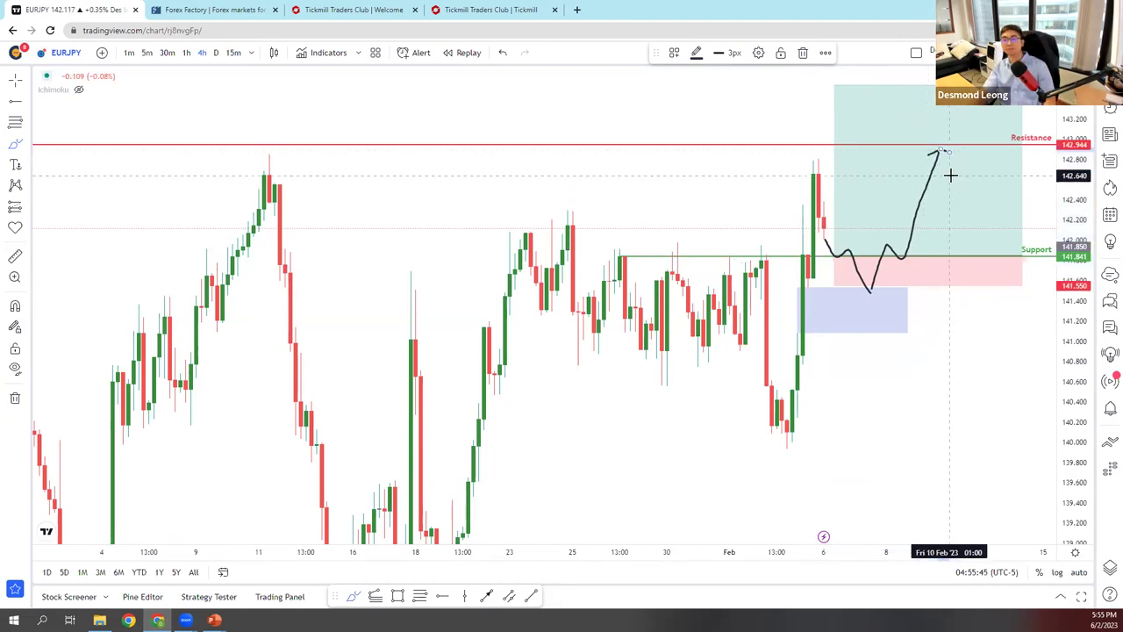
key(ctrl+z)
key(ctrl+z)
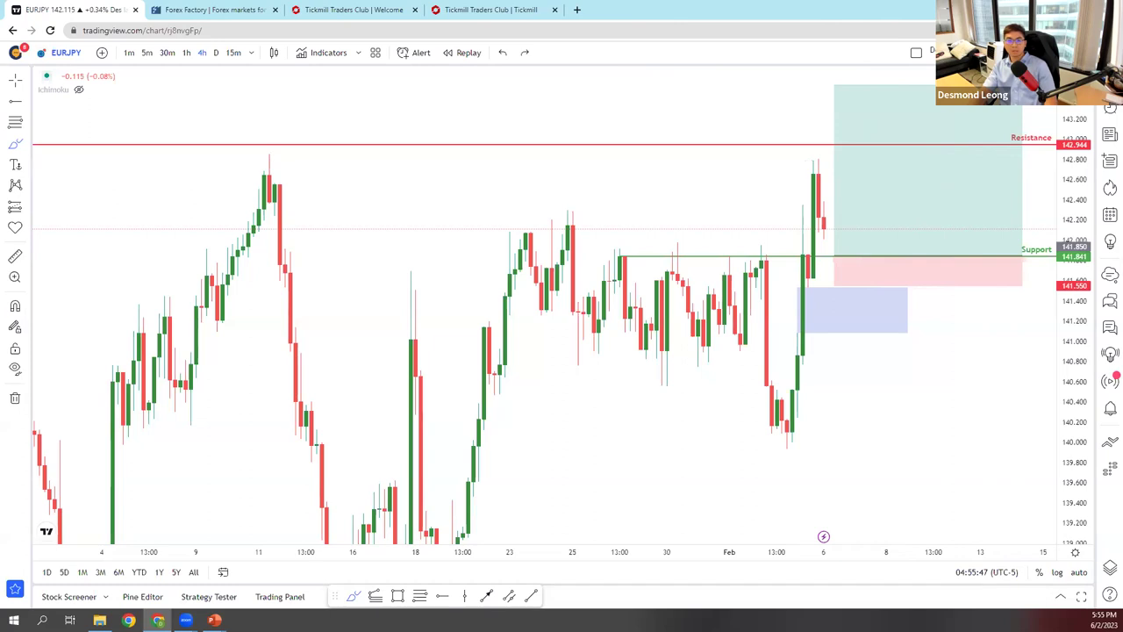
click(909, 311)
click(785, 295)
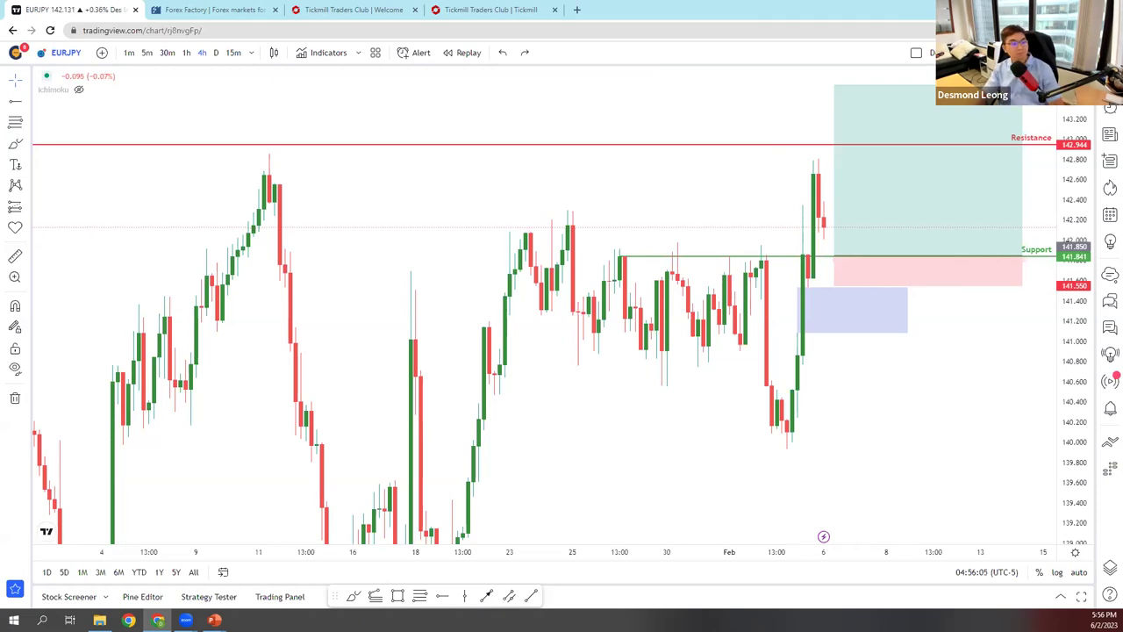
- Label the rectangle "Fair Value Gap / Market Imbalance / Market In-efficiency" with Inside alignment, and extend its right edge further into the future
double_click(895, 307)
click(508, 279)
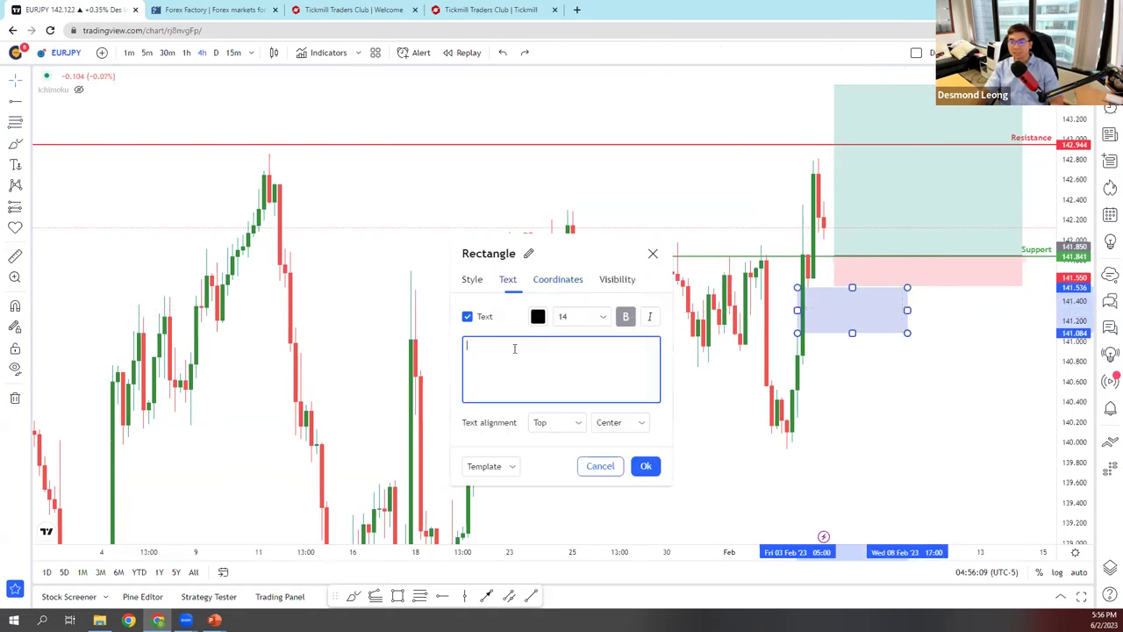
text(Fair Value Gap)
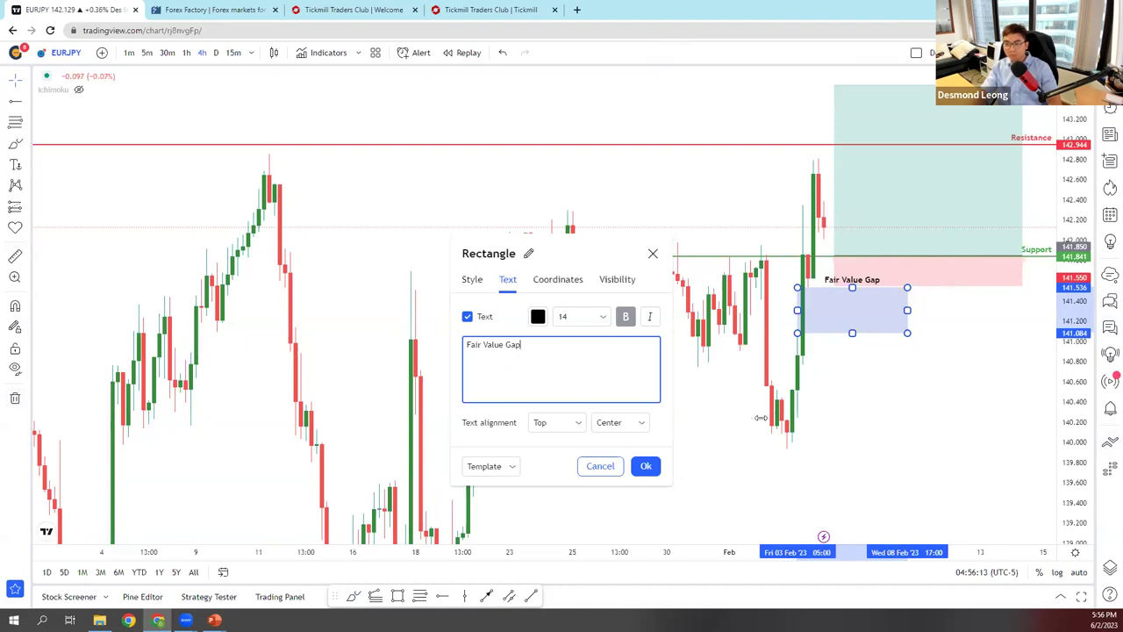
click(554, 422)
click(552, 466)
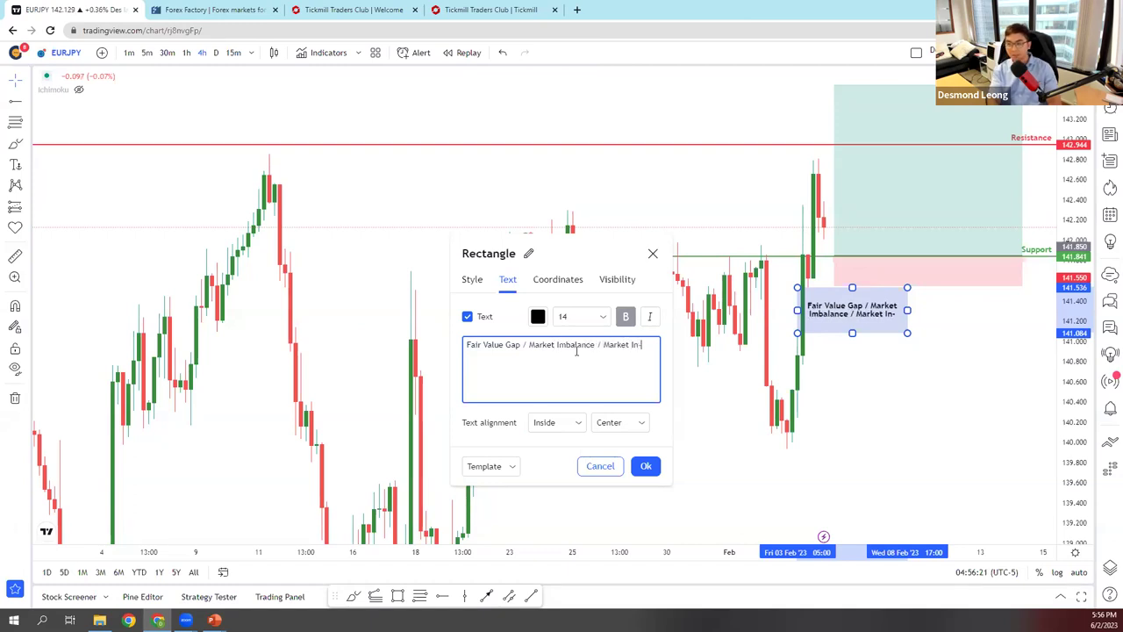
text(ciency)
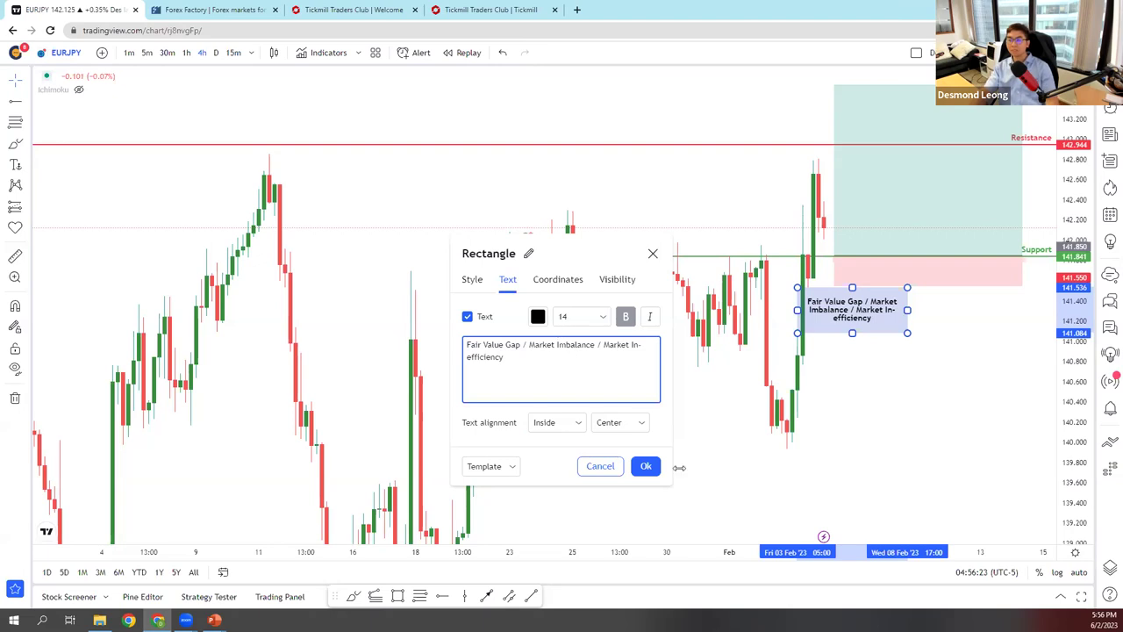
click(646, 466)
drag(908, 310, 966, 307)
- Delete the Long Position drawing from the EURJPY chart
drag(942, 386, 906, 393)
click(799, 292)
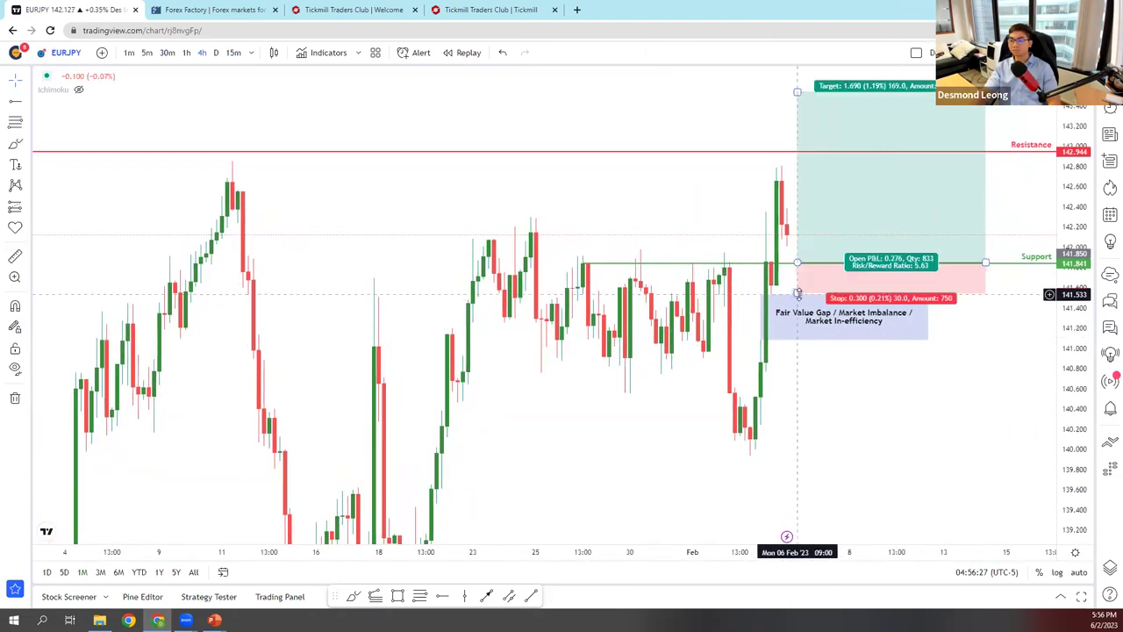
key(Delete)
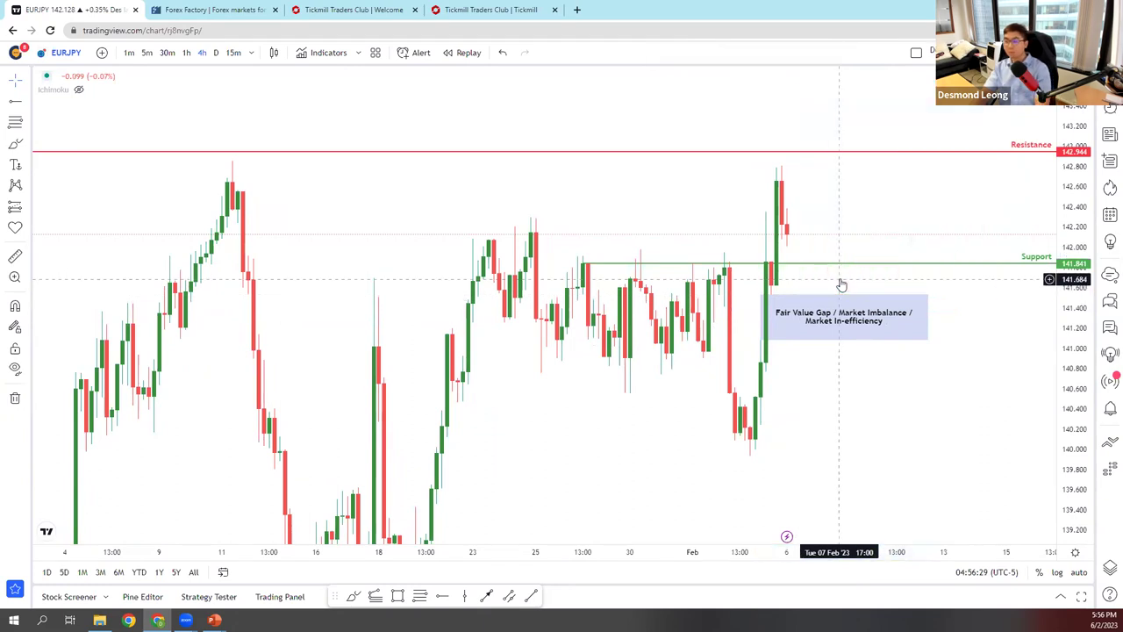
drag(1047, 311, 1043, 334)
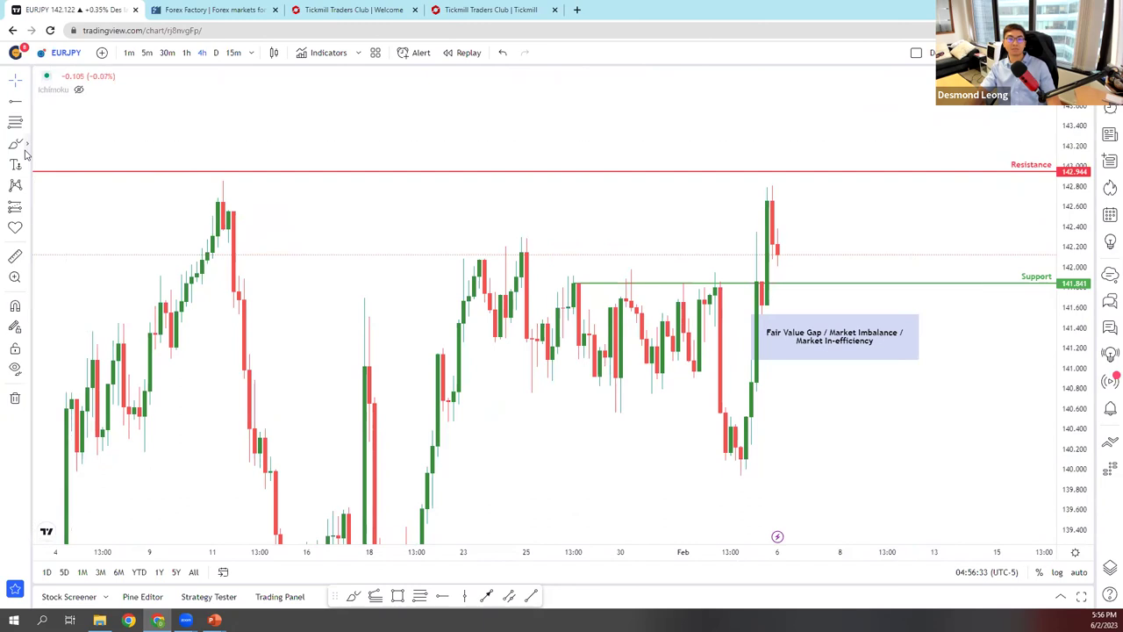
- Draw an arrow from about 142.01 near the latest candle down toward the Fair Value Gap rectangle, and delete it
mouse_move(27, 121)
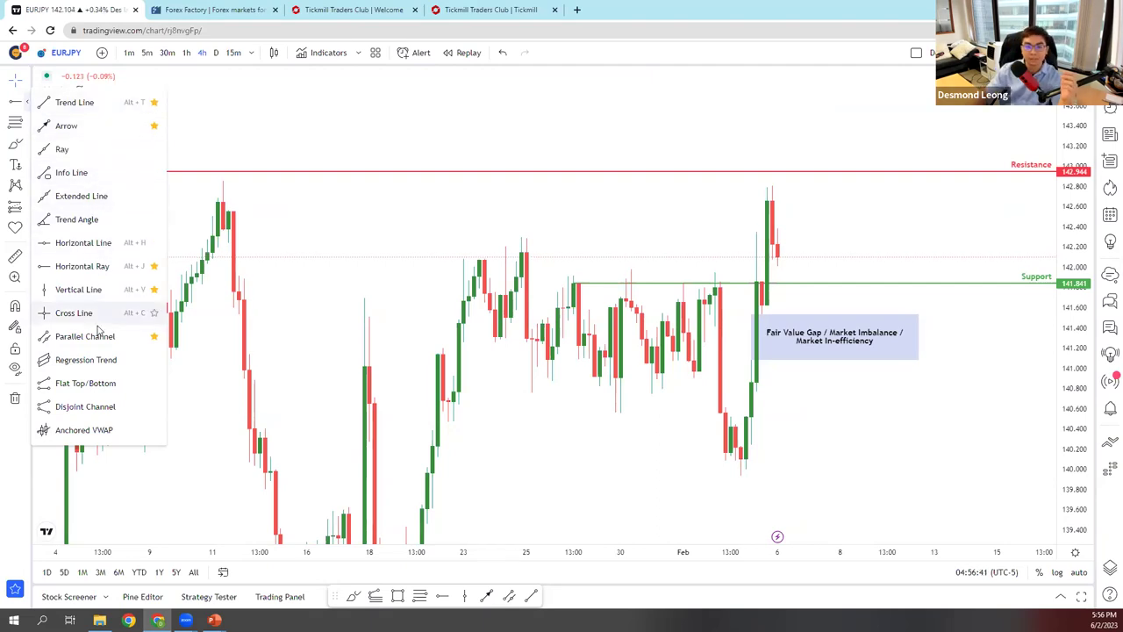
click(96, 125)
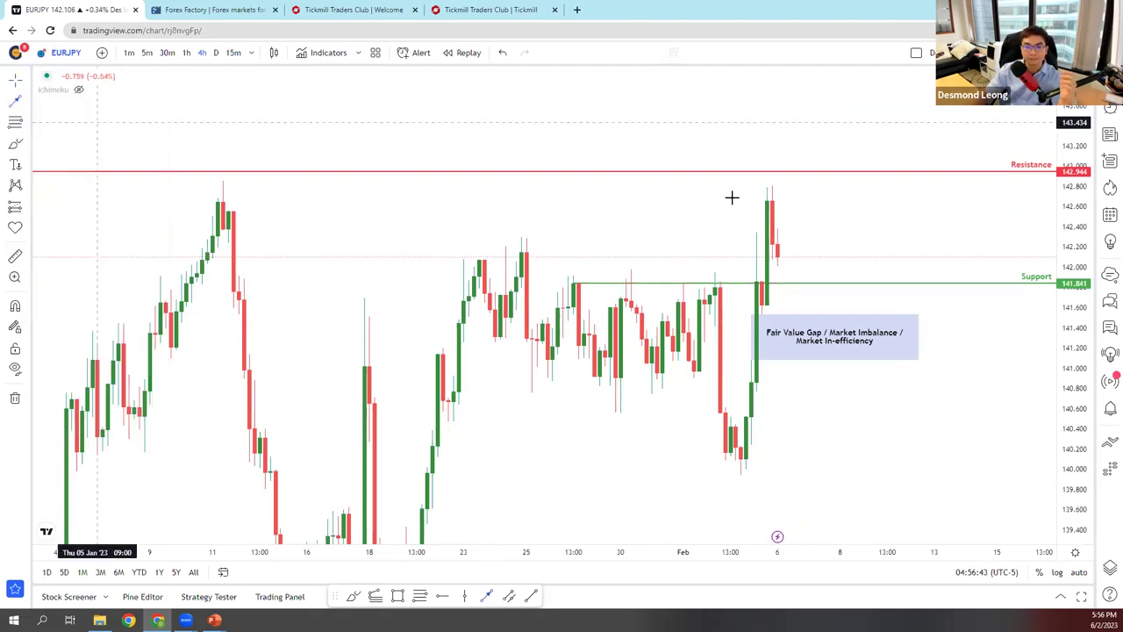
drag(788, 267, 808, 309)
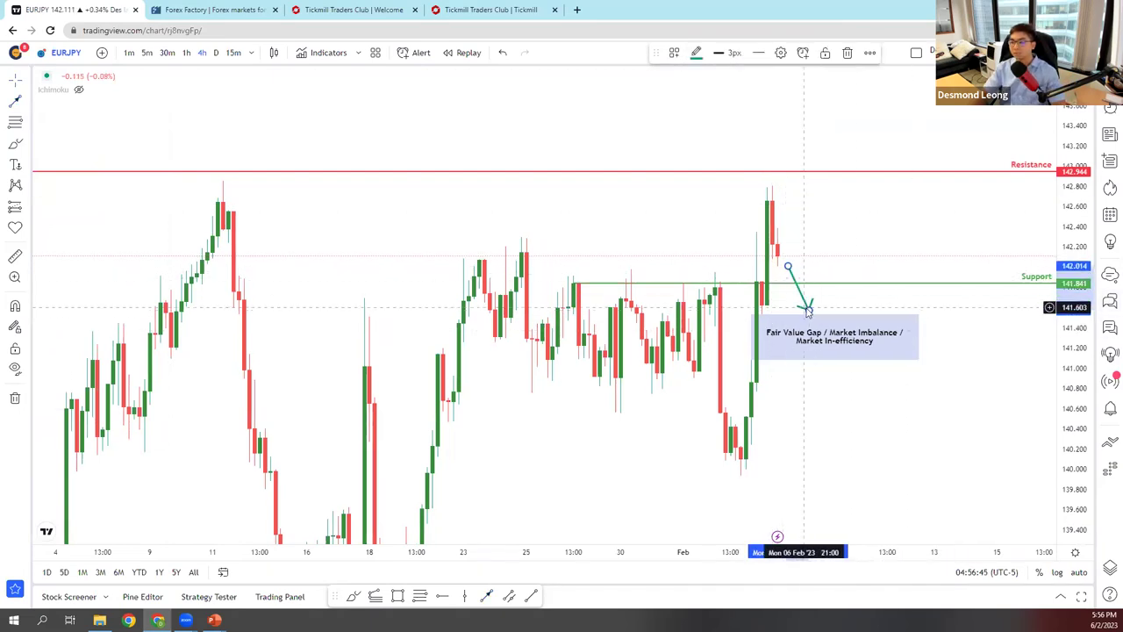
key(Delete)
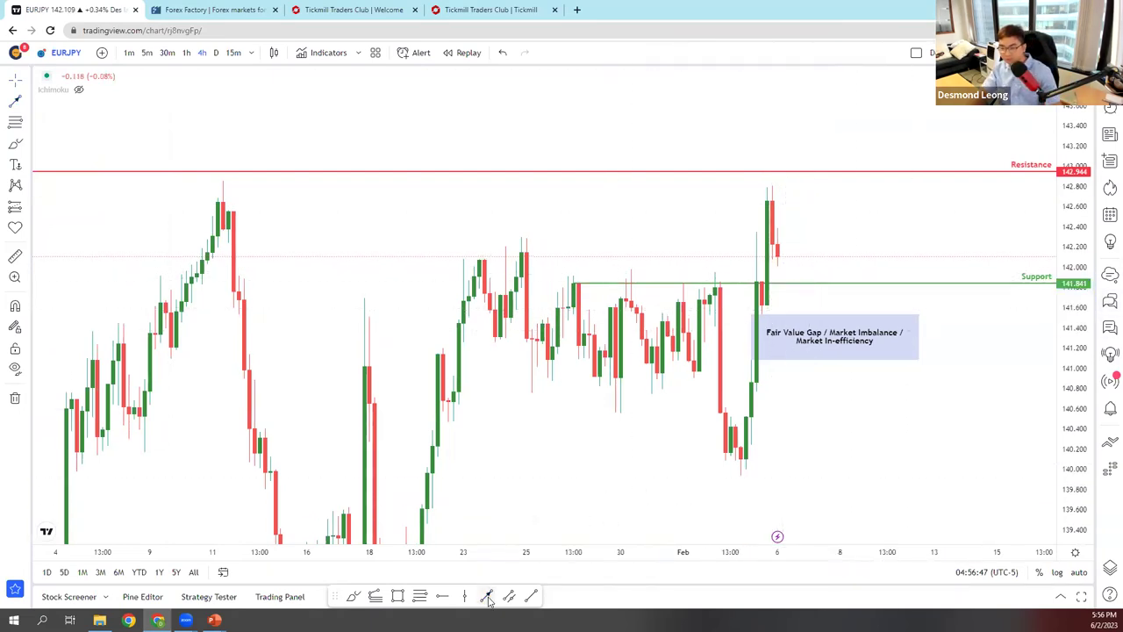
key(ctrl+z)
key(Delete)
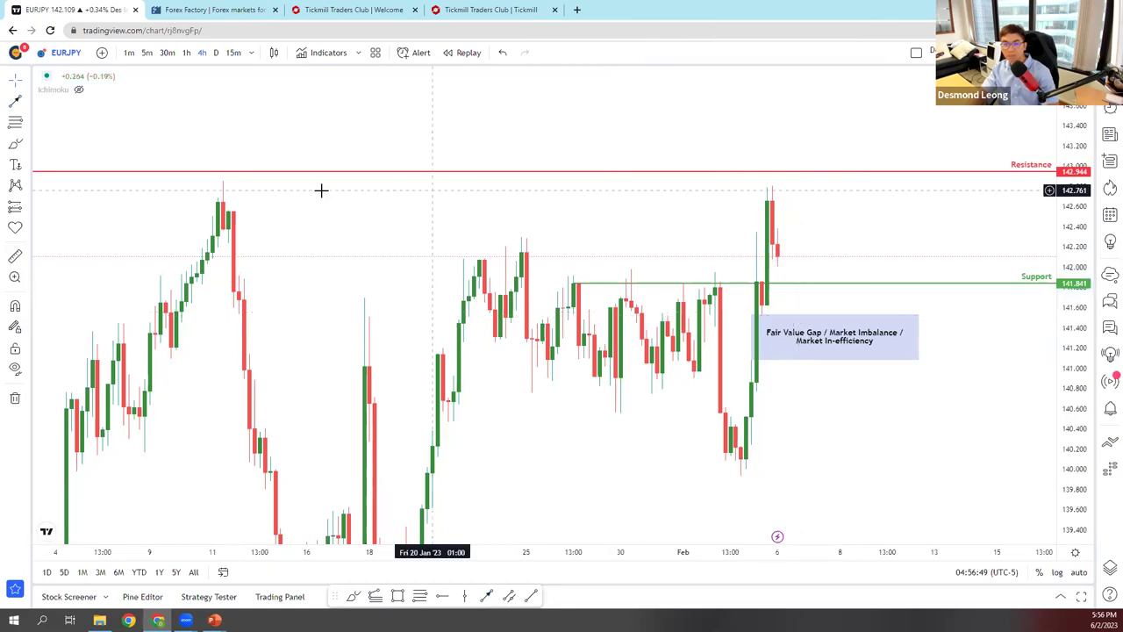
click(27, 122)
click(28, 145)
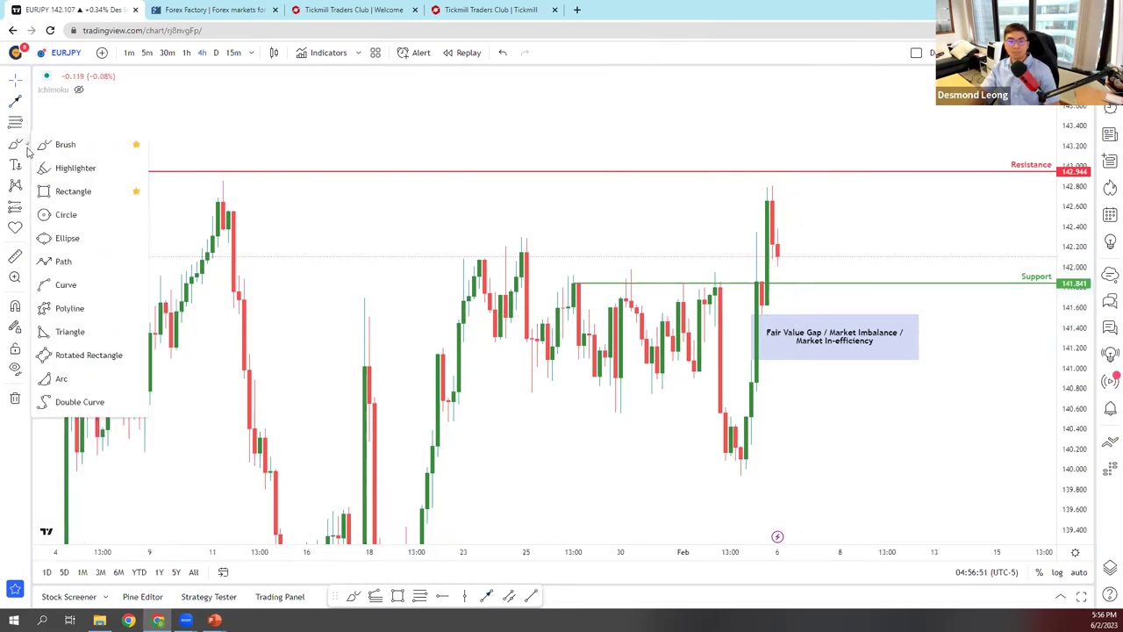
click(29, 173)
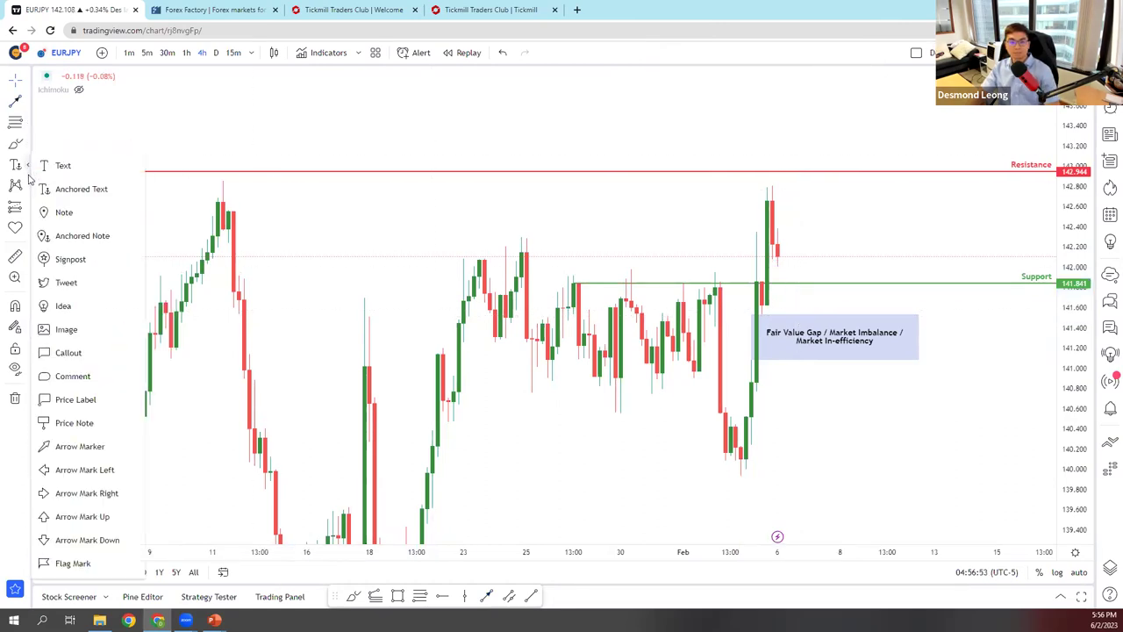
click(27, 192)
click(26, 208)
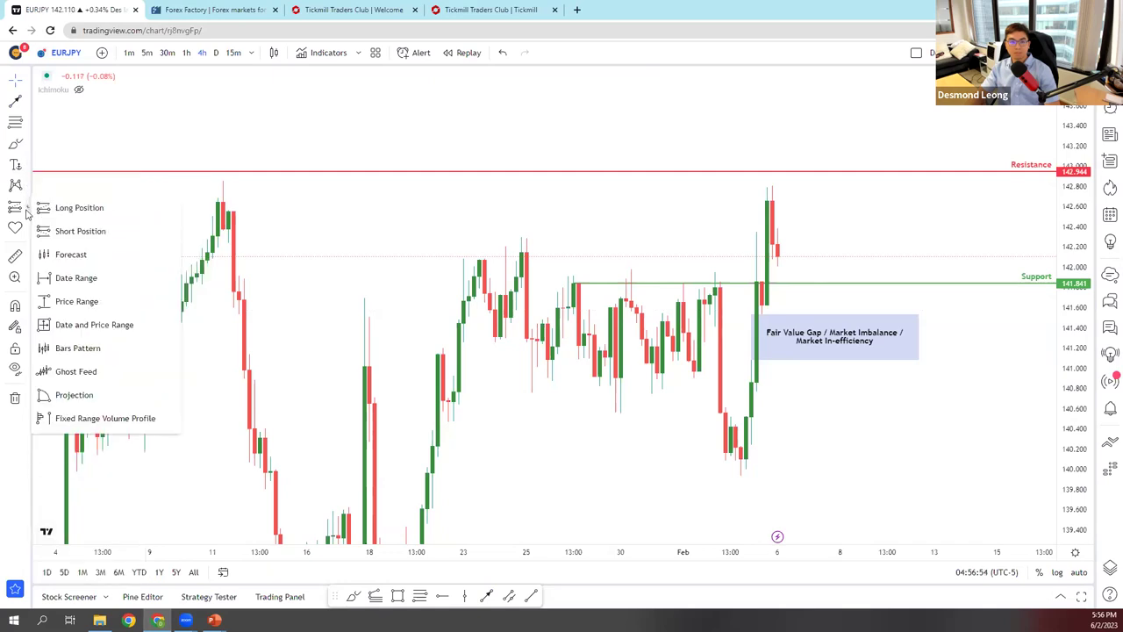
click(27, 122)
click(27, 101)
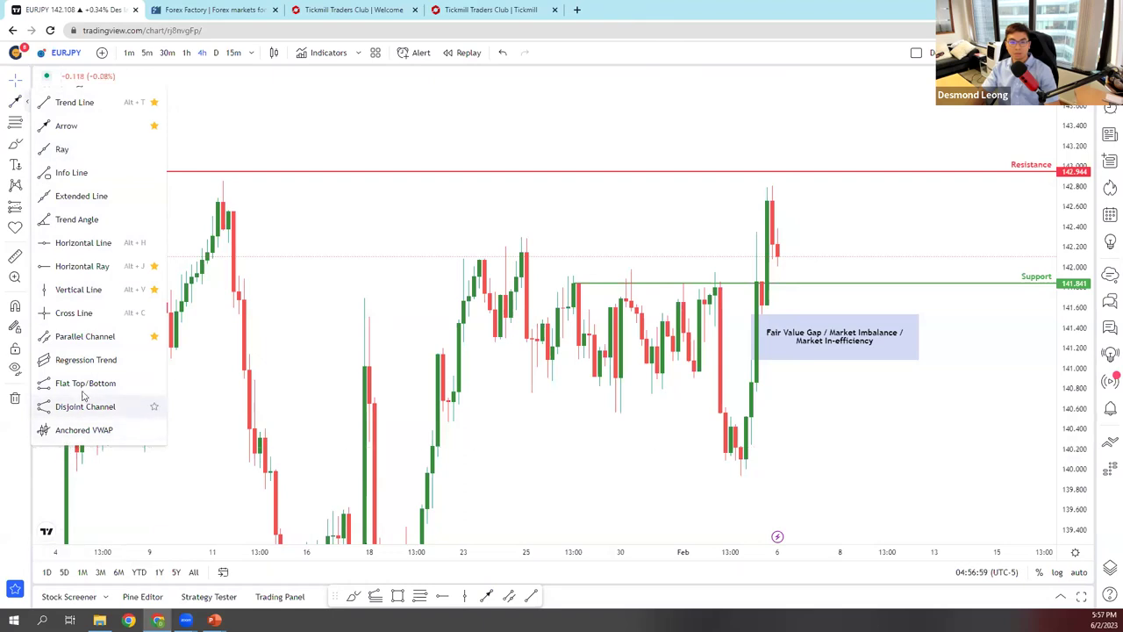
click(254, 103)
- Sketch a price path with the Brush from the latest candle through Support to the Fair Value Gap and up to Resistance, and undo it
mouse_move(775, 271)
mouse_down()
mouse_move(792, 302)
mouse_move(805, 279)
mouse_move(828, 314)
mouse_move(861, 255)
mouse_move(835, 263)
mouse_move(883, 281)
mouse_move(928, 170)
mouse_move(937, 184)
mouse_up()
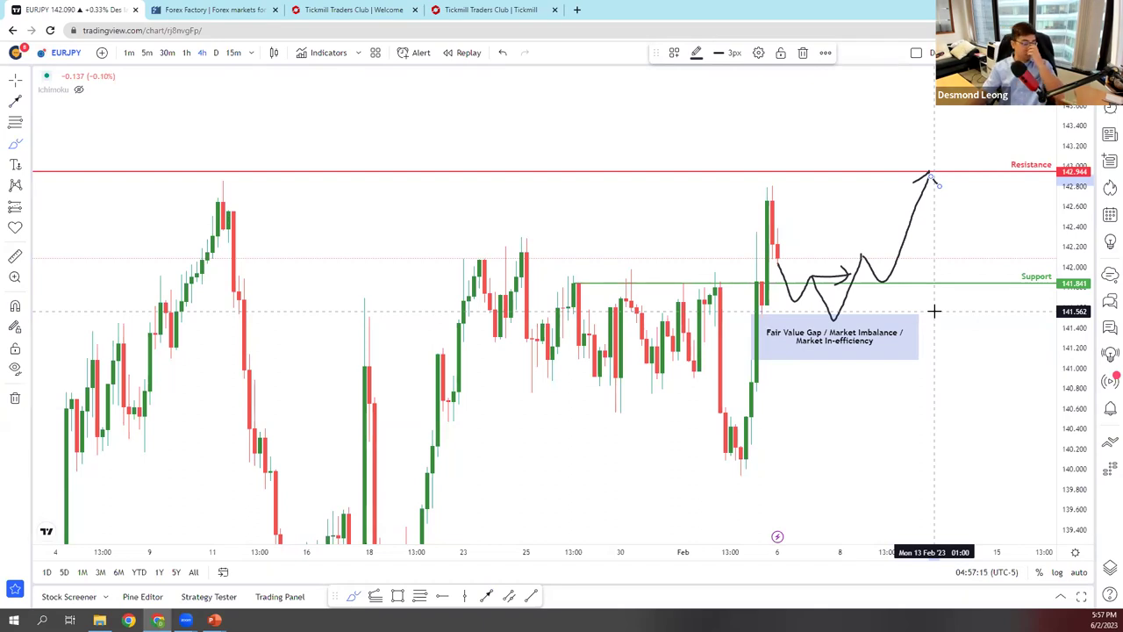
key(ctrl+z)
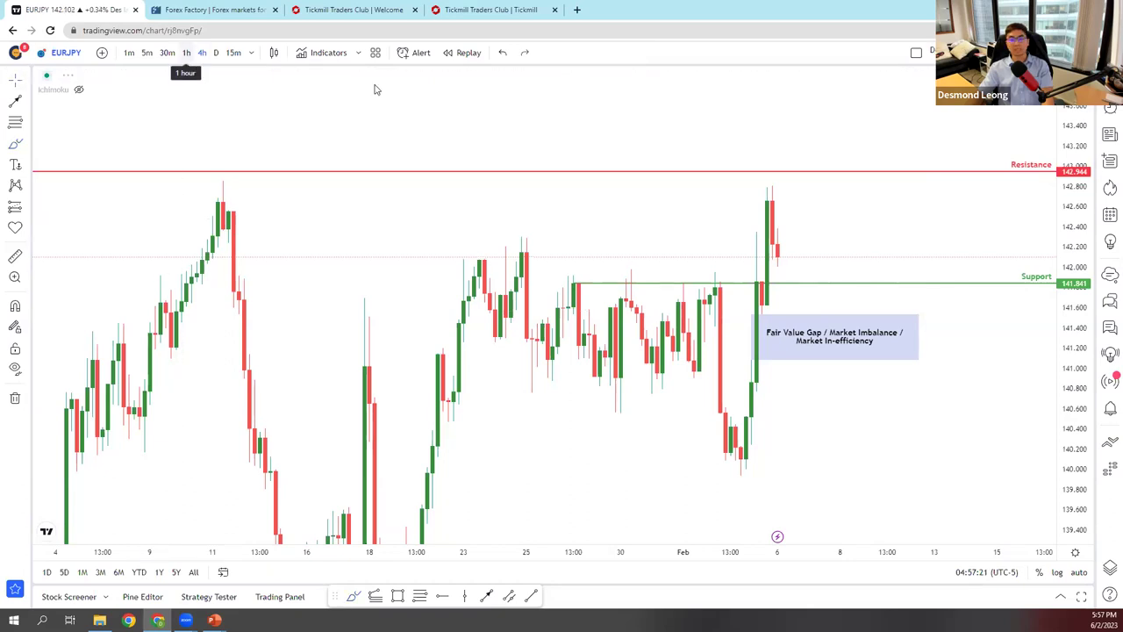
- On the 1-hour EURJPY chart, shorten the Fair Value Gap rectangle by moving its right edge back to about 8 February
scroll(622, 368, up, 5)
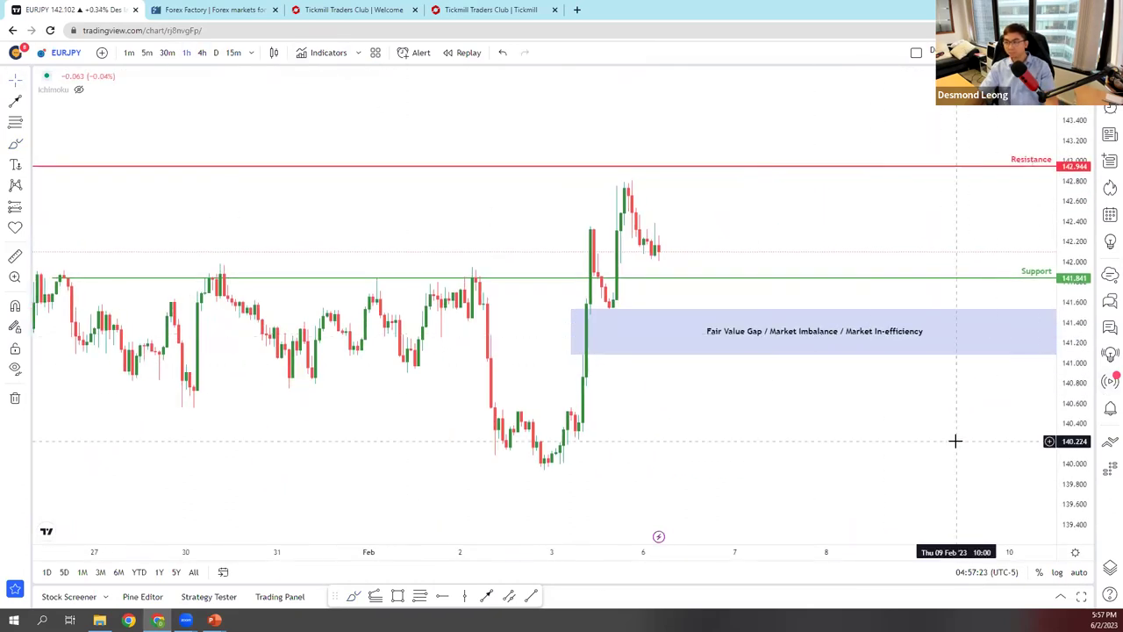
scroll(897, 358, down, 1)
click(927, 319)
drag(927, 318, 766, 319)
drag(727, 357, 908, 256)
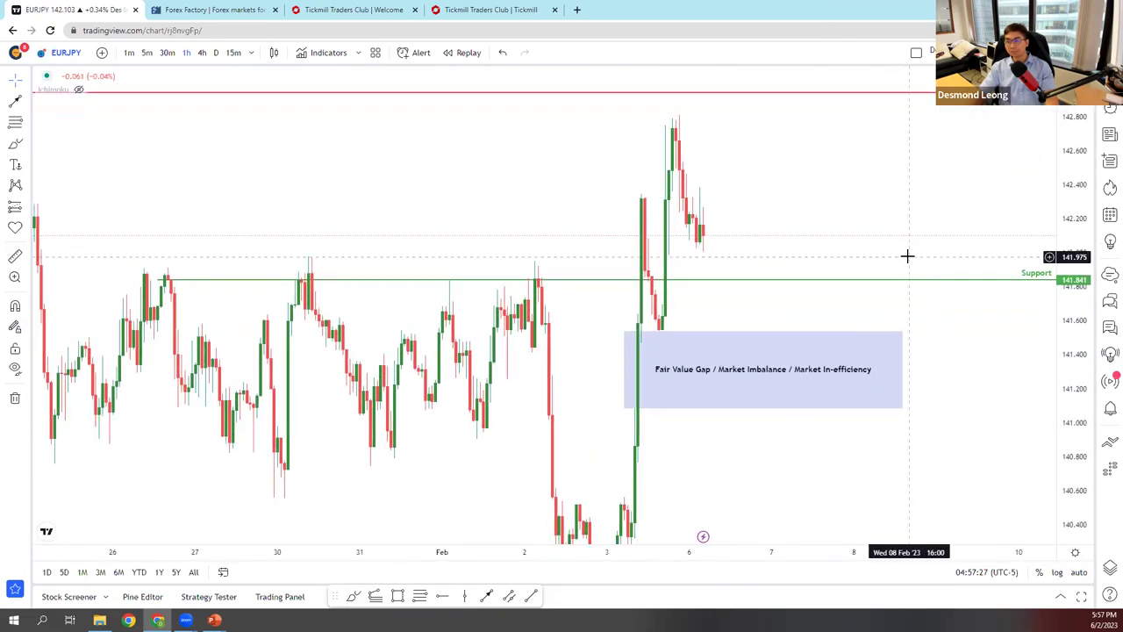
scroll(816, 208, up, 1)
drag(815, 208, 970, 357)
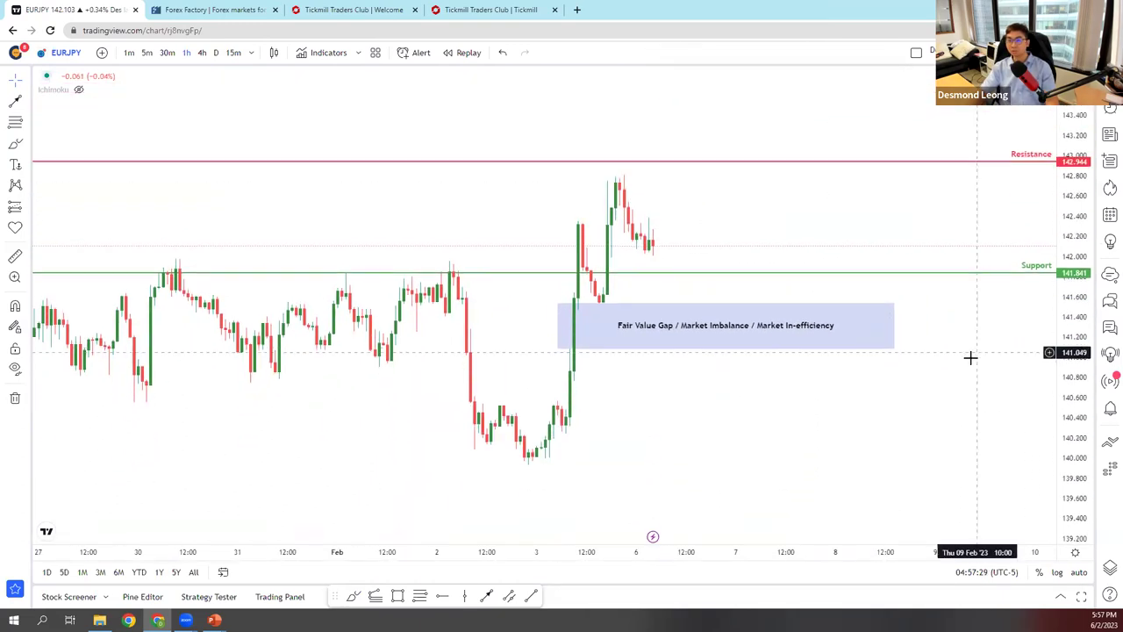
- Sketch a rising Brush curve beneath the lows from about 18 January to 8 February, and undo it
scroll(971, 357, down, 3)
drag(1041, 410, 1080, 263)
drag(254, 199, 240, 243)
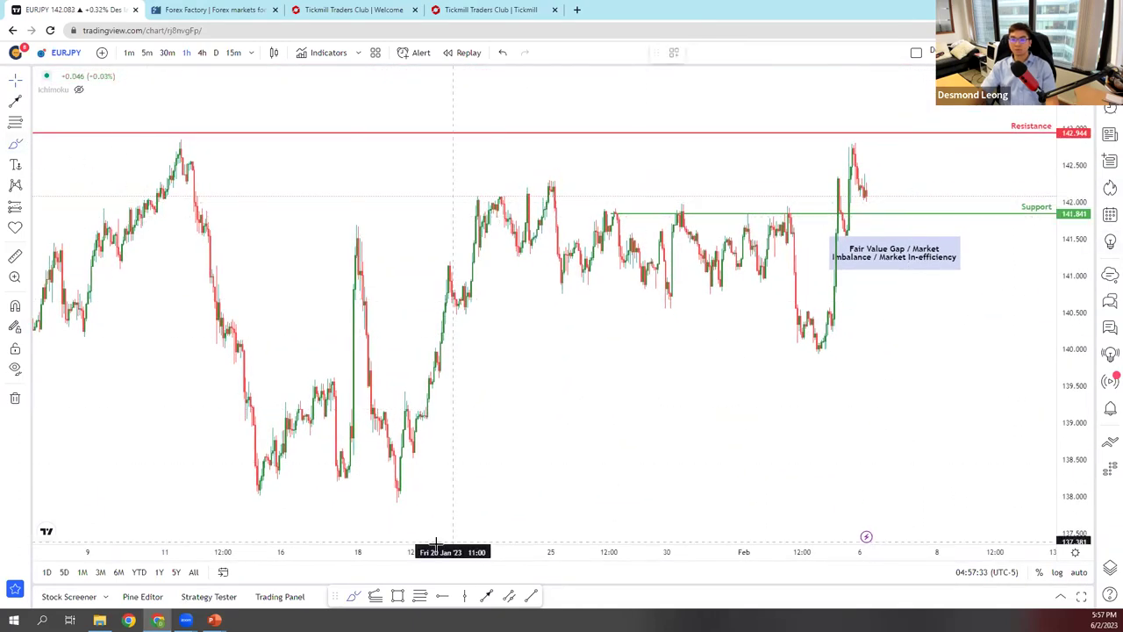
mouse_move(360, 505)
mouse_down()
mouse_move(790, 371)
mouse_move(970, 276)
mouse_up()
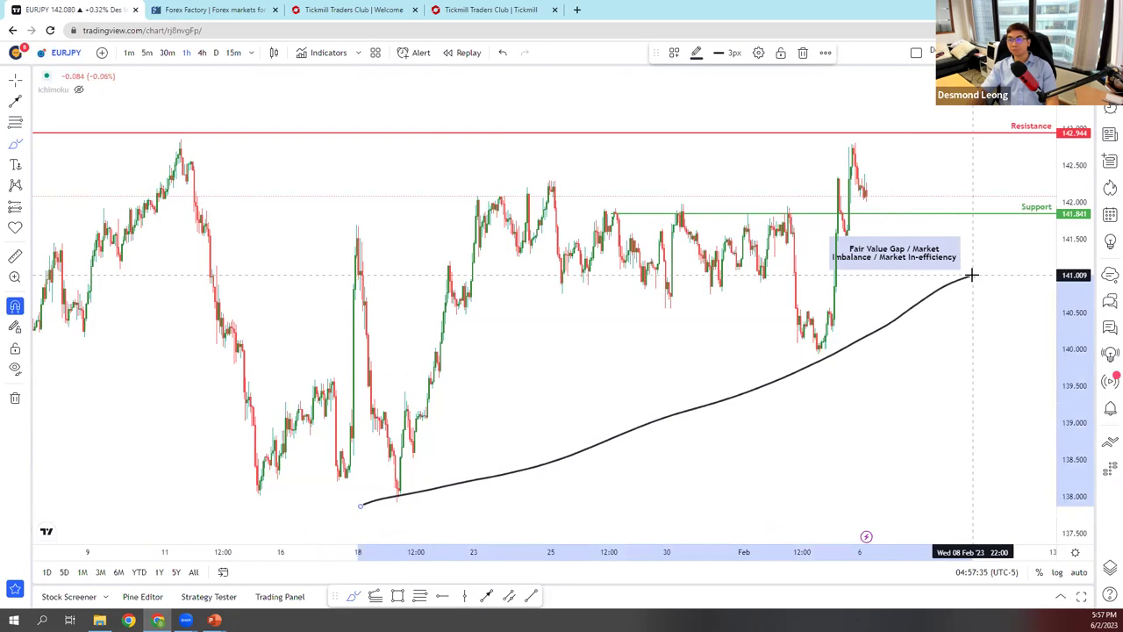
key(ctrl+z)
- Brush a line joining the two lows near 142.000, circle both and draw an arrow down to the Fair Value Gap, and undo the circles and arrow
scroll(985, 306, up, 2)
click(26, 80)
drag(830, 316, 847, 484)
scroll(426, 198, up, 1)
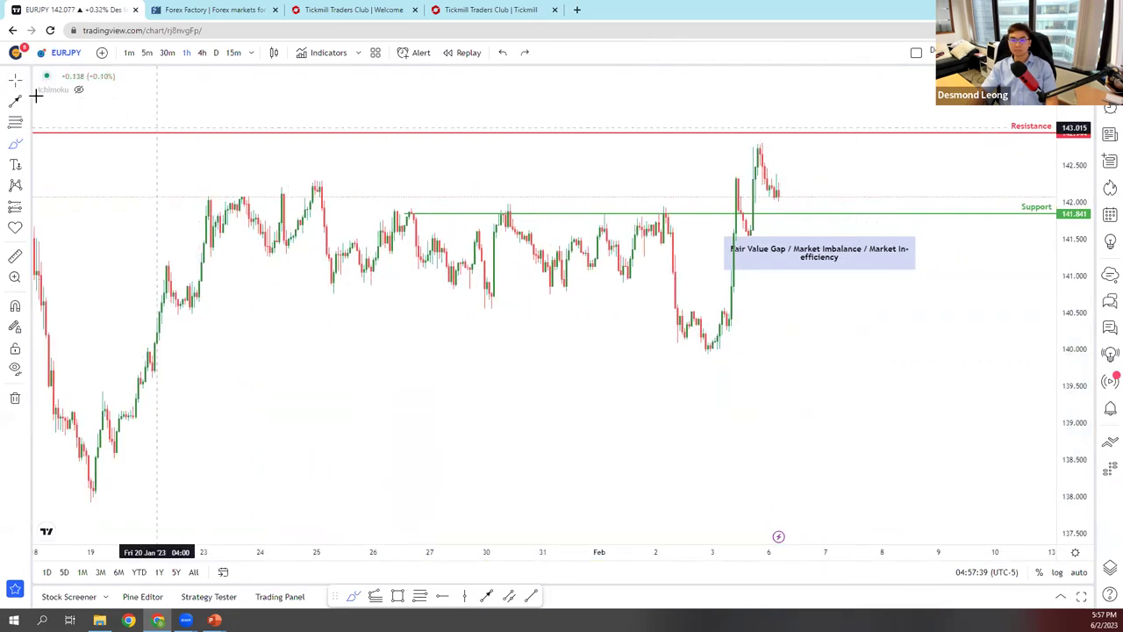
scroll(835, 338, up, 3)
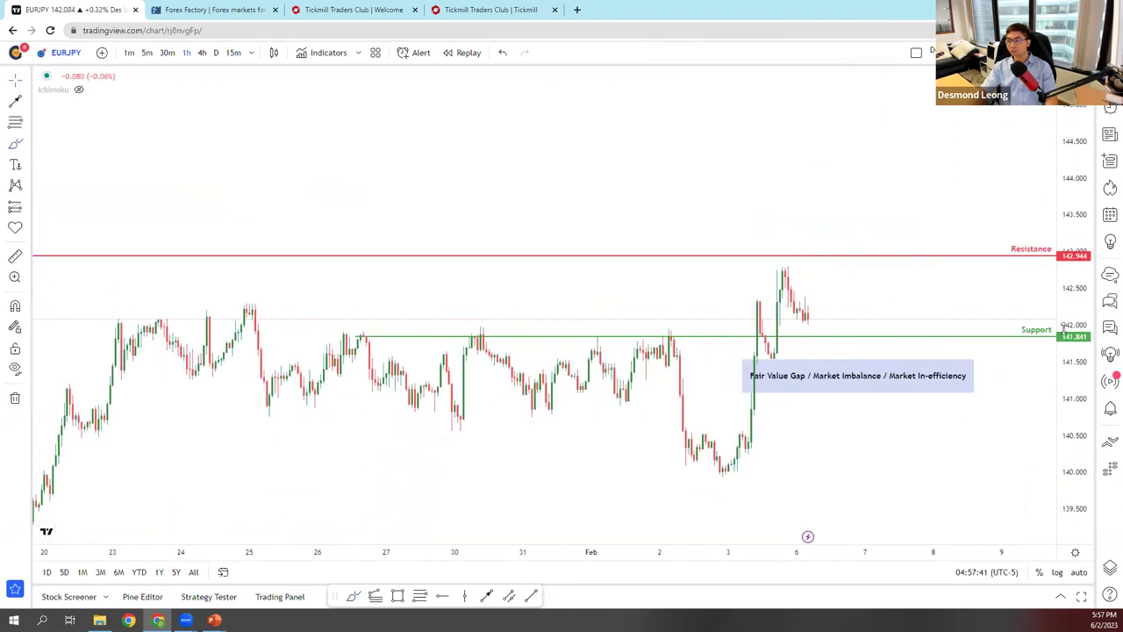
scroll(894, 266, up, 1)
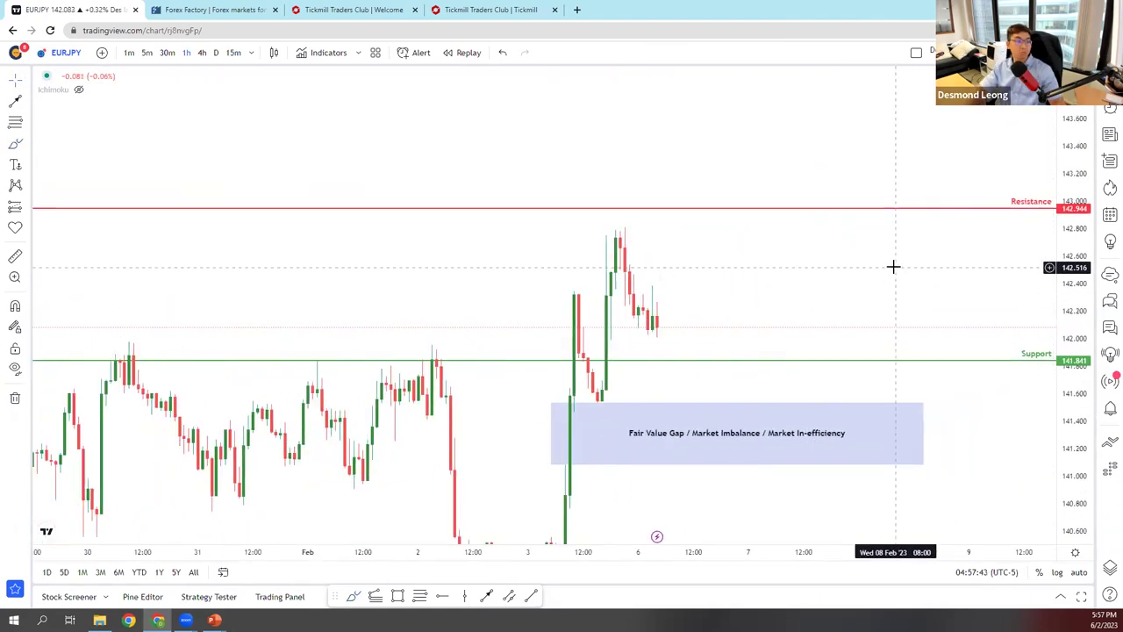
scroll(877, 290, up, 1)
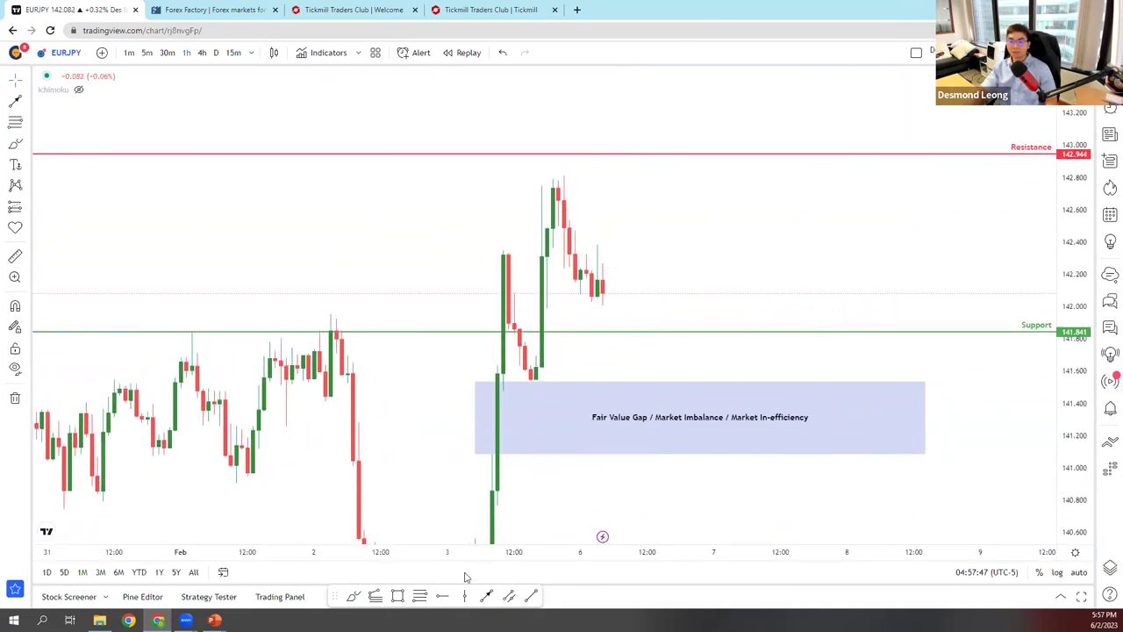
click(355, 598)
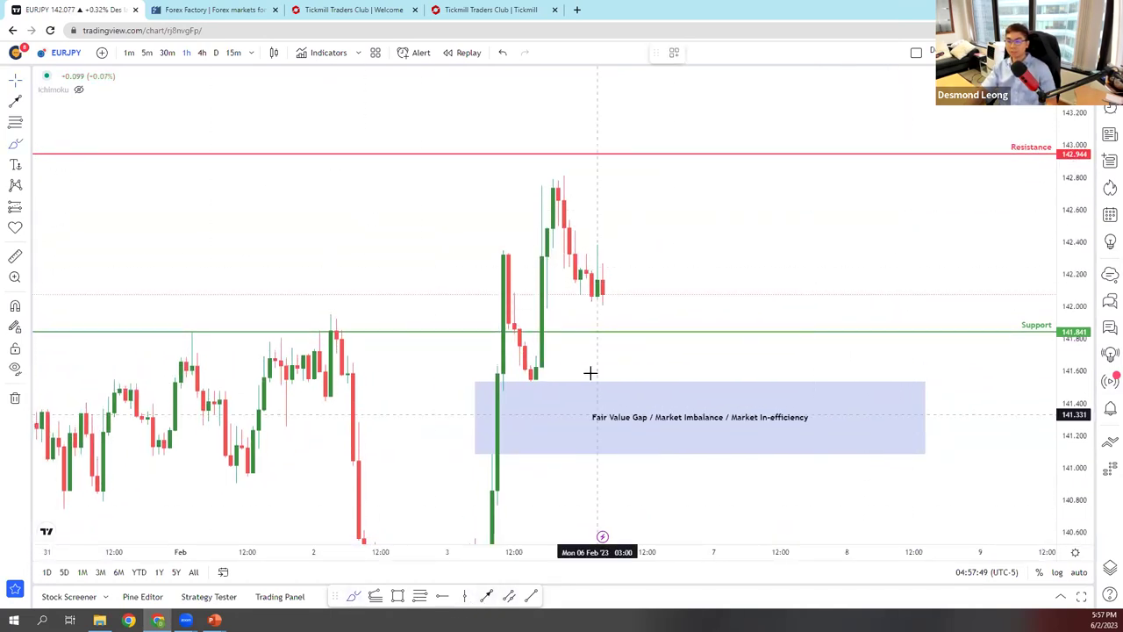
mouse_move(539, 306)
mouse_down()
mouse_move(646, 305)
mouse_move(536, 298)
mouse_move(559, 292)
mouse_move(619, 303)
mouse_move(621, 314)
mouse_up()
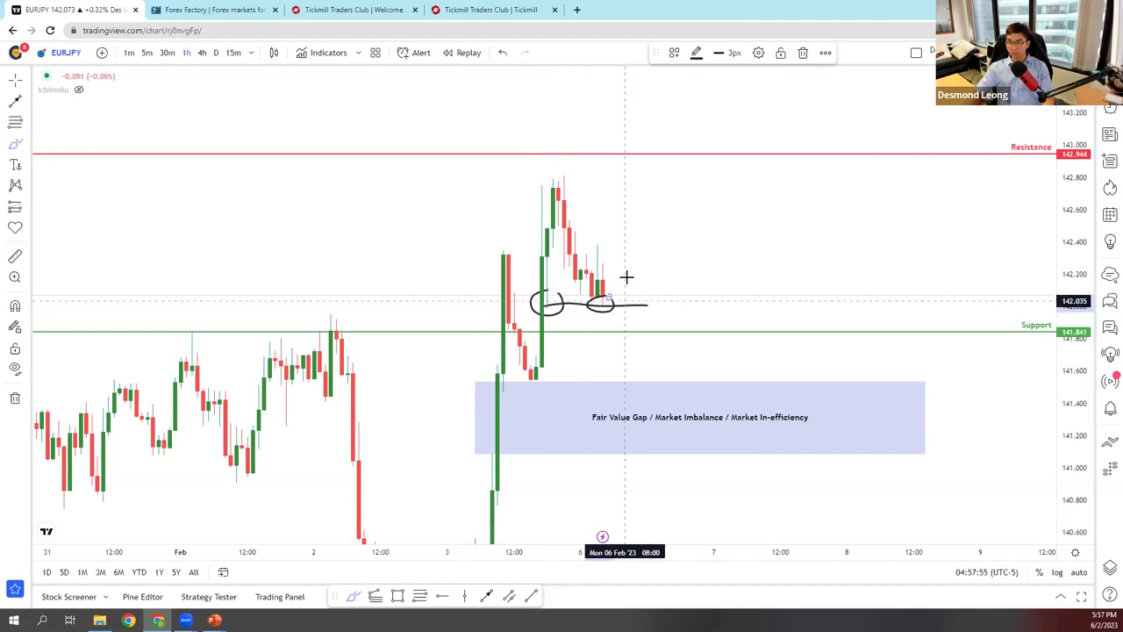
mouse_move(615, 303)
mouse_down()
mouse_move(630, 360)
mouse_move(617, 374)
mouse_move(647, 363)
mouse_up()
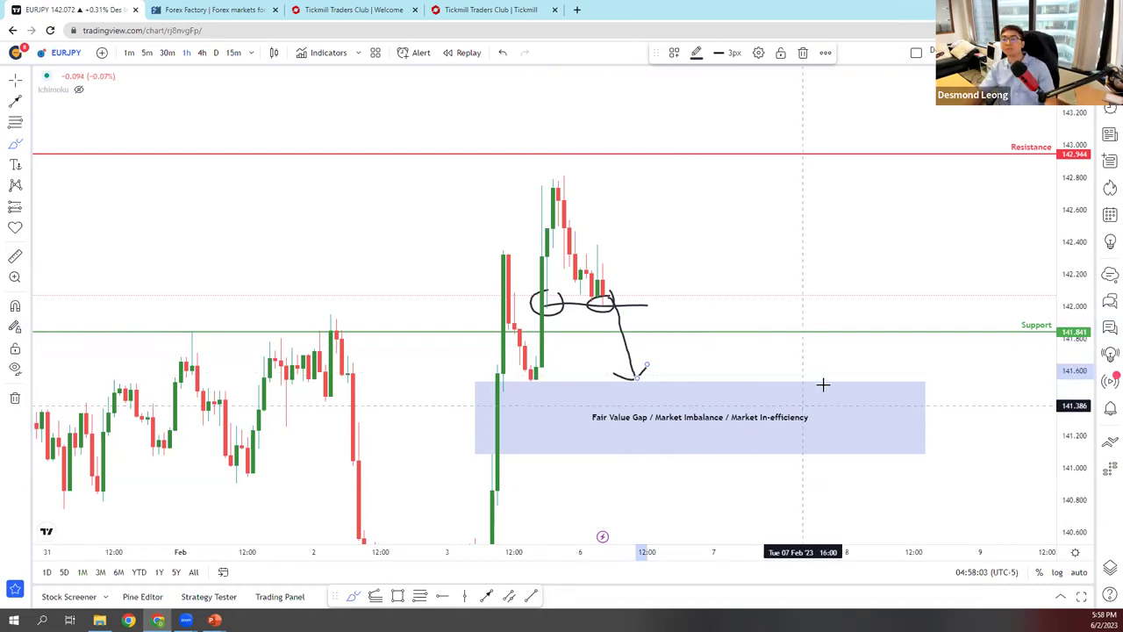
key(ctrl+z)
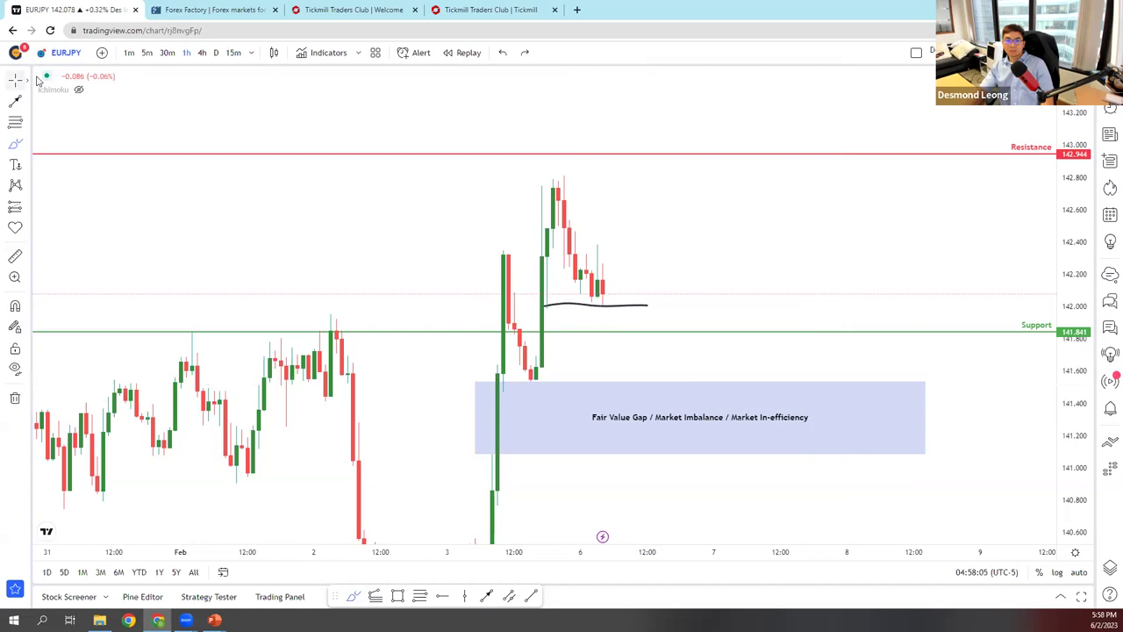
- Switch EURJPY to the 5-minute chart and delete the remaining hand-drawn line near 142.000
click(147, 53)
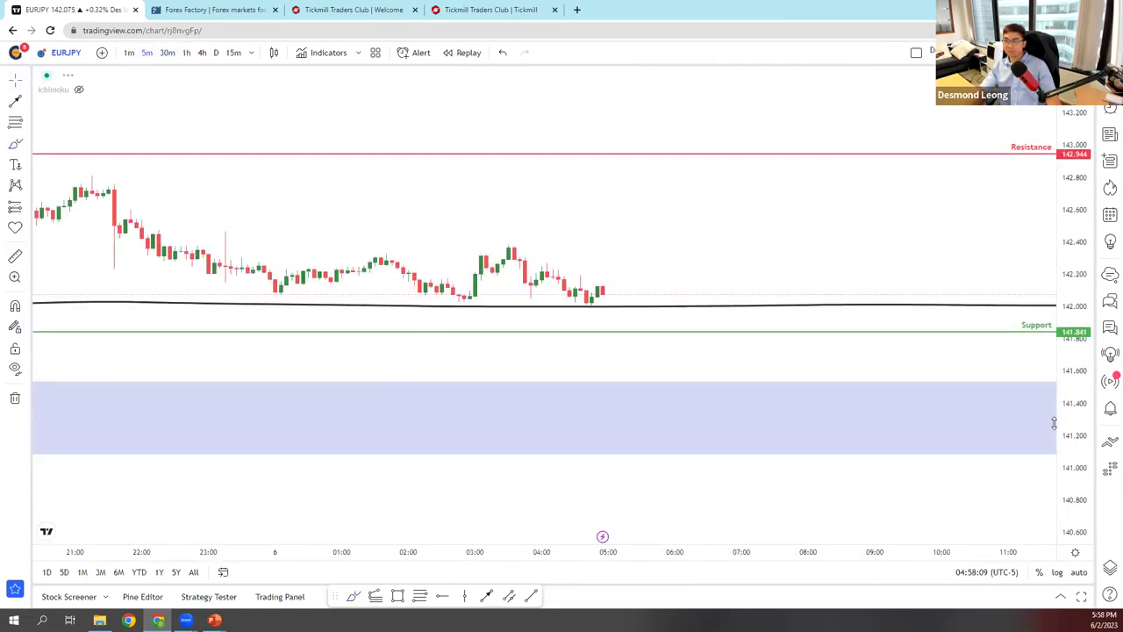
scroll(843, 226, up, 1)
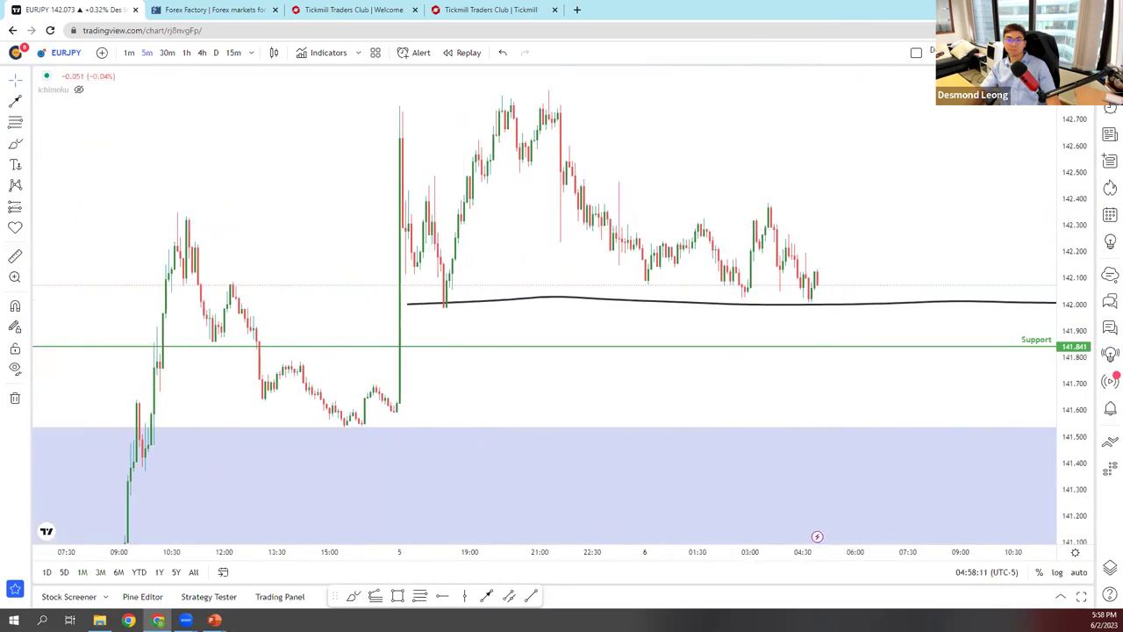
click(15, 73)
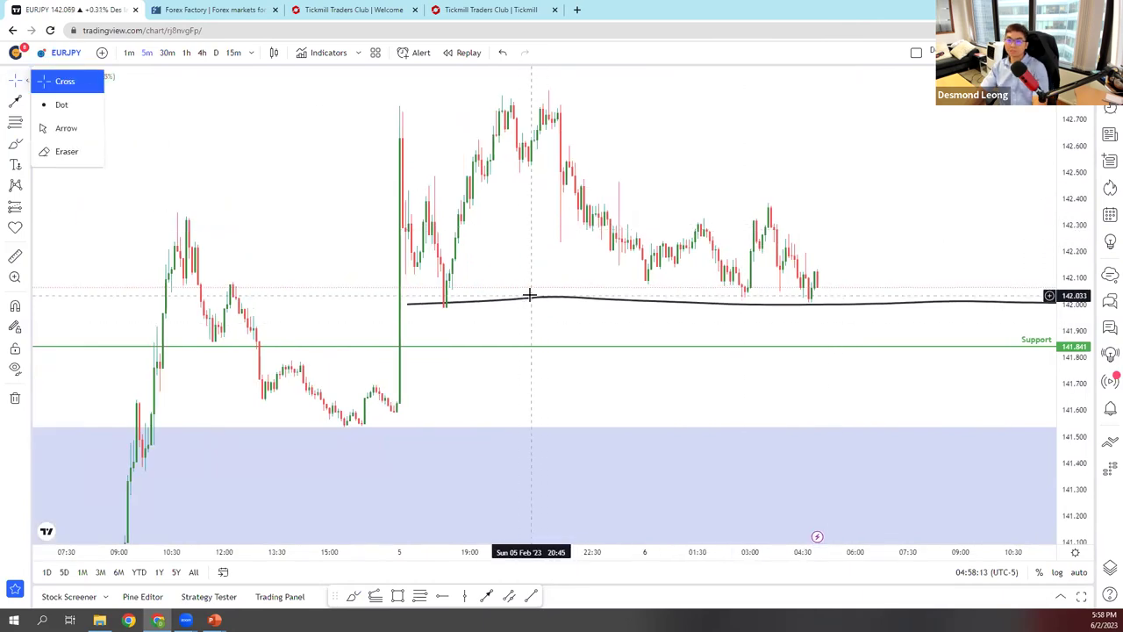
click(529, 302)
drag(549, 316, 537, 373)
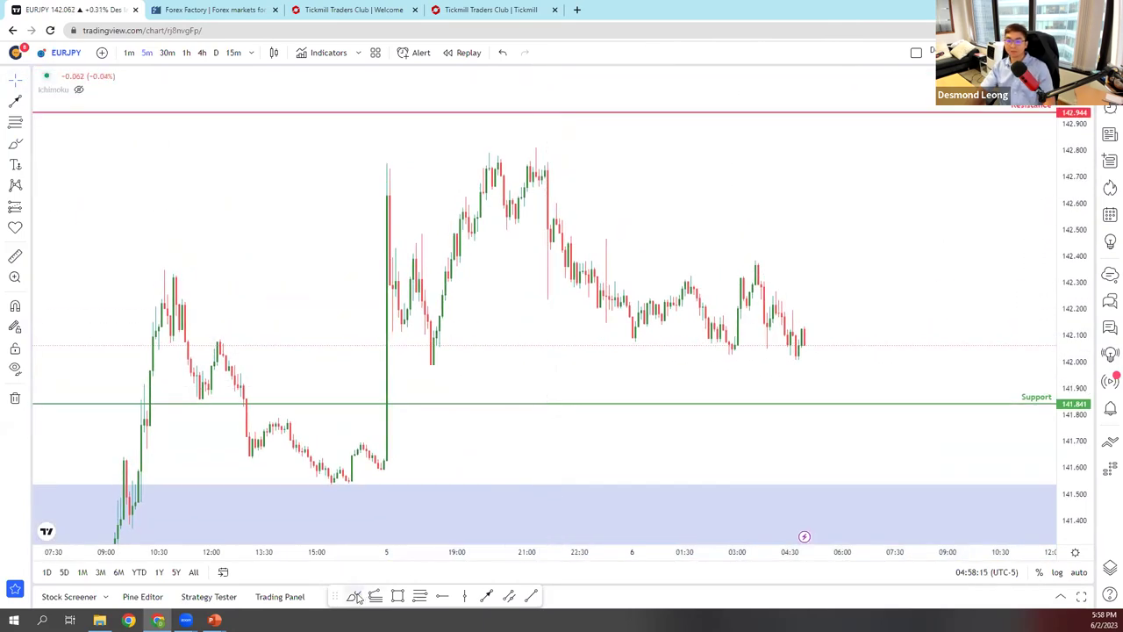
- Circle the 5 February swing low with the Brush and start a Horizontal Ray from that low at about 141.988
click(442, 350)
drag(410, 353, 448, 356)
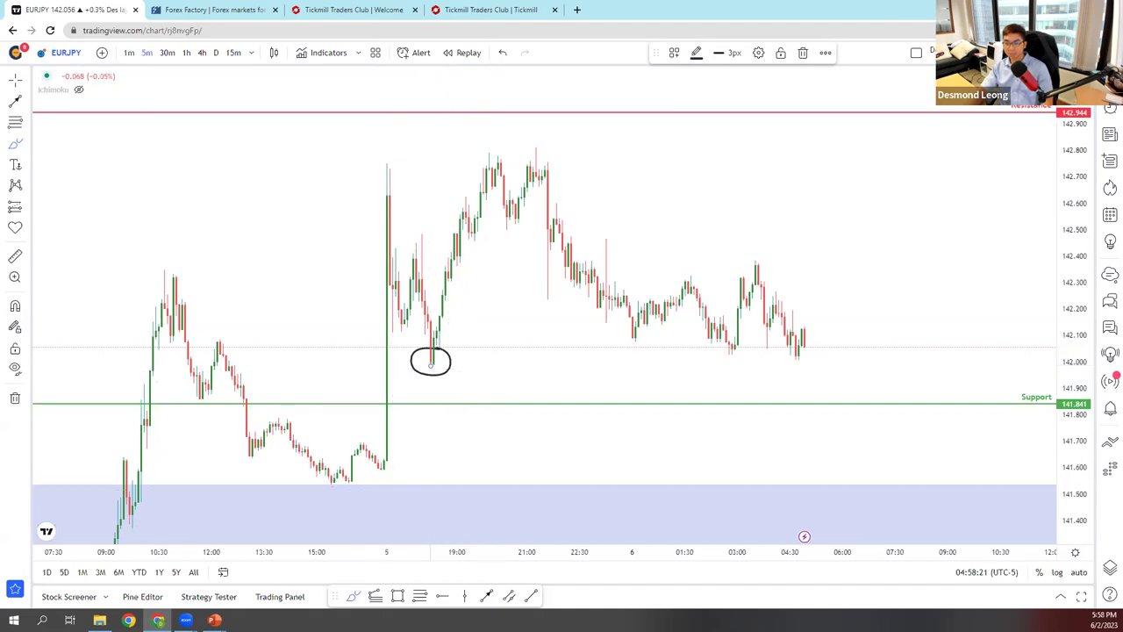
click(446, 595)
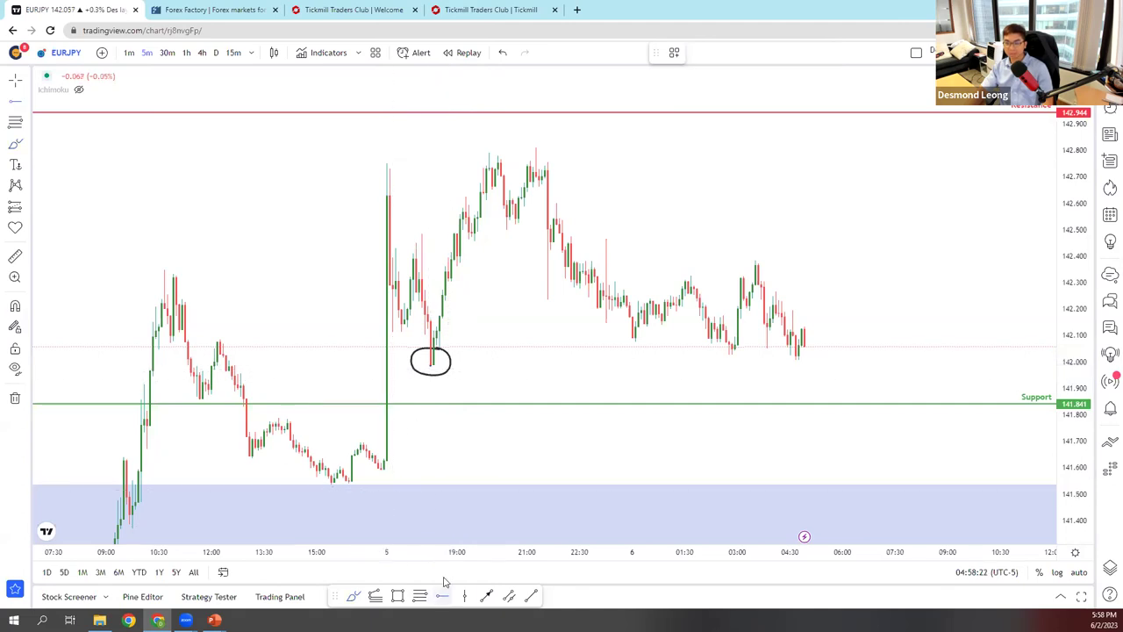
click(433, 363)
drag(432, 364, 435, 368)
- Set the Horizontal Ray's price coordinate to 142.000
double_click(439, 366)
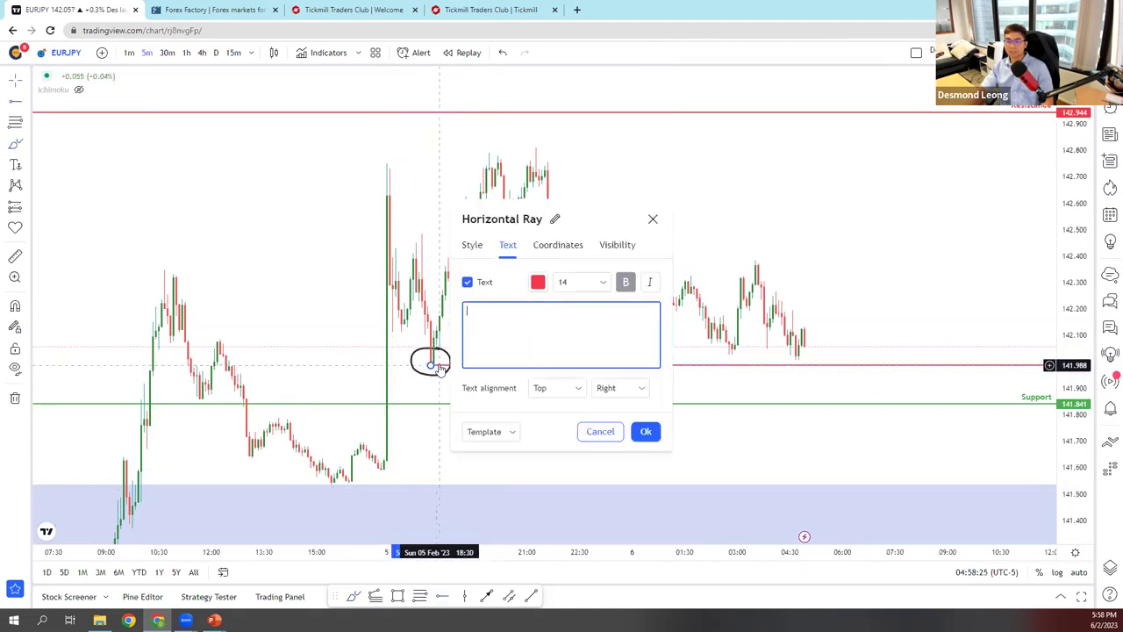
click(552, 251)
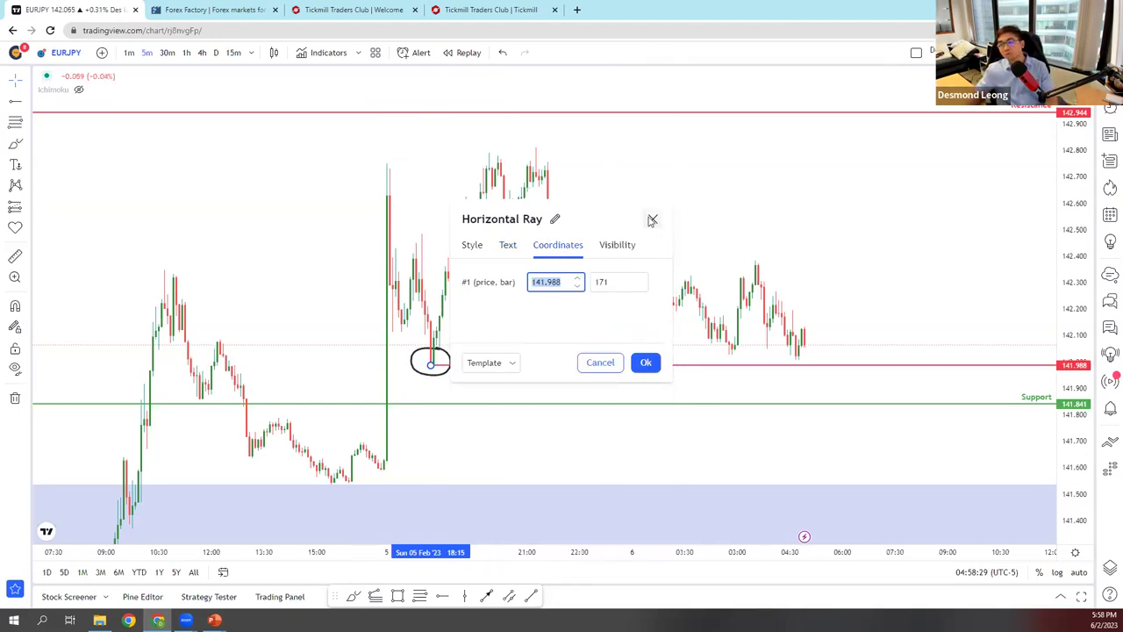
click(633, 367)
double_click(637, 366)
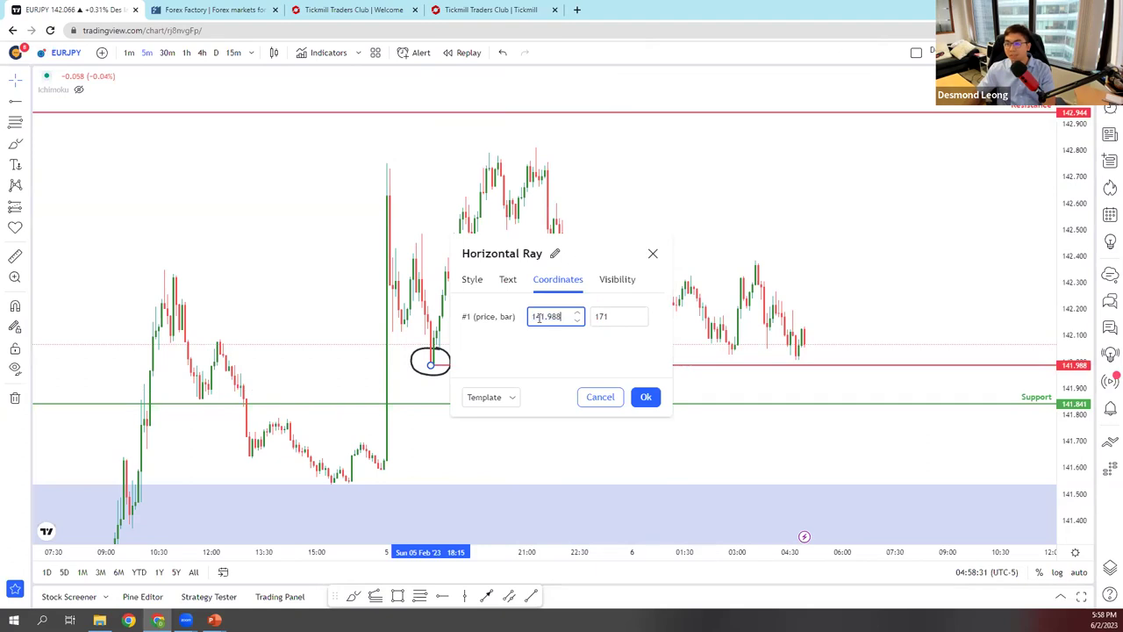
click(640, 396)
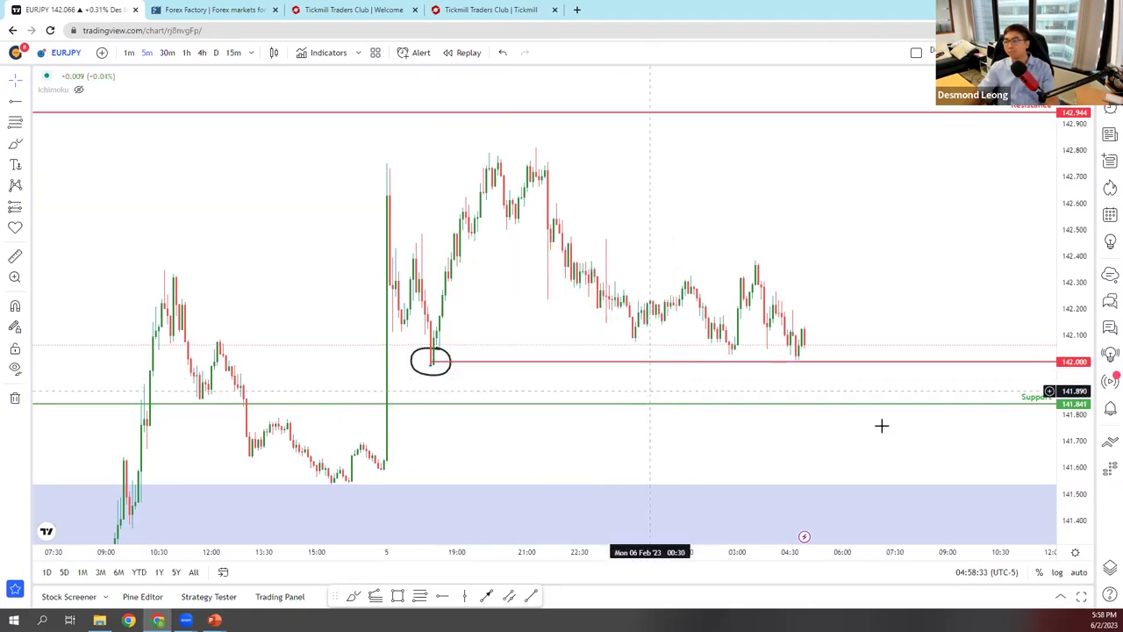
- Measure the price distance down to the 142.000 ray, first from just above the current price and again from the current price itself
drag(1077, 504, 910, 348)
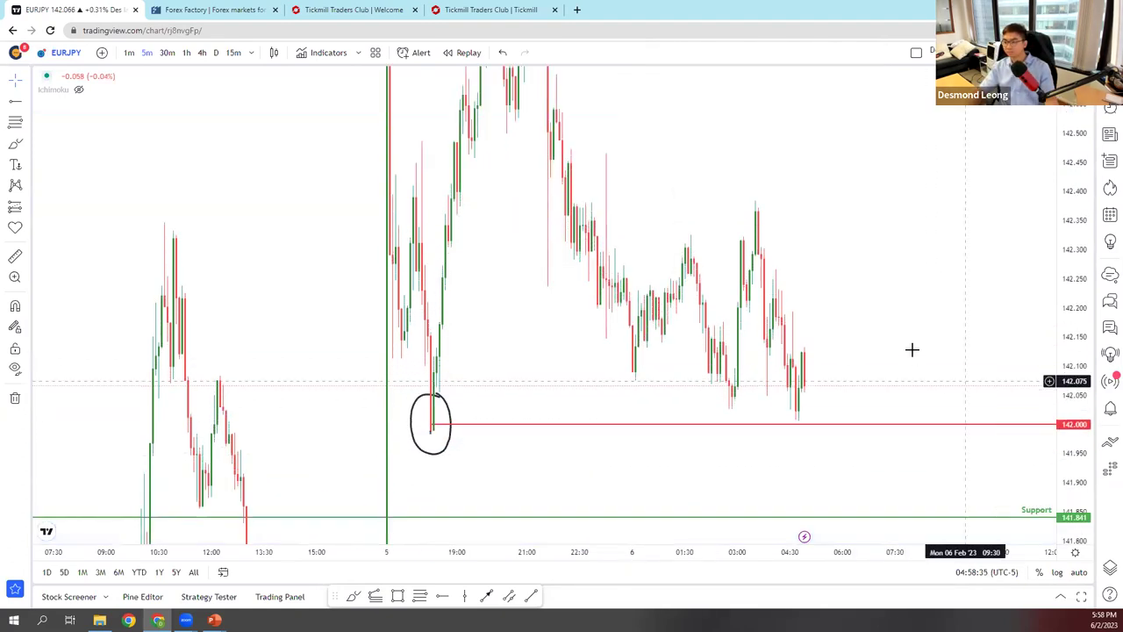
scroll(764, 334, up, 3)
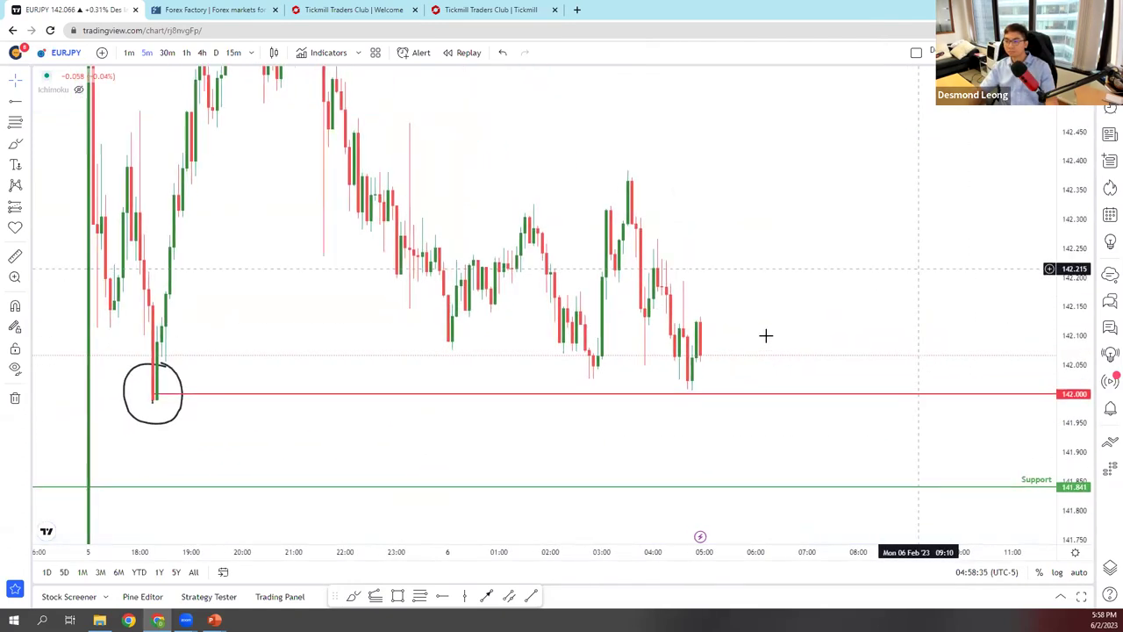
shift+click(718, 342)
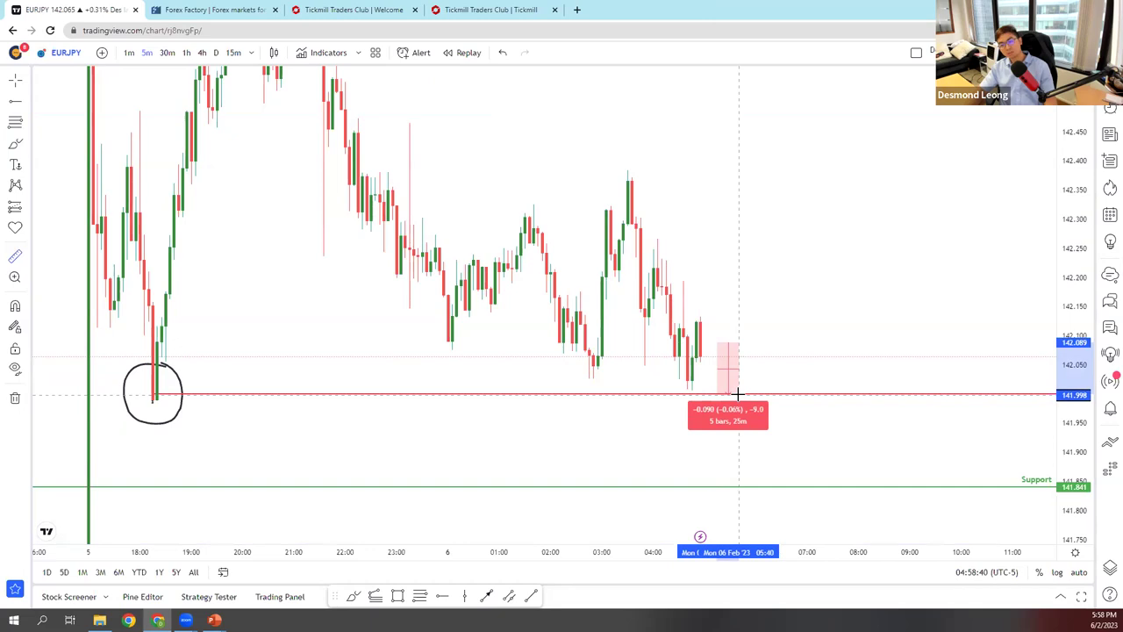
click(740, 401)
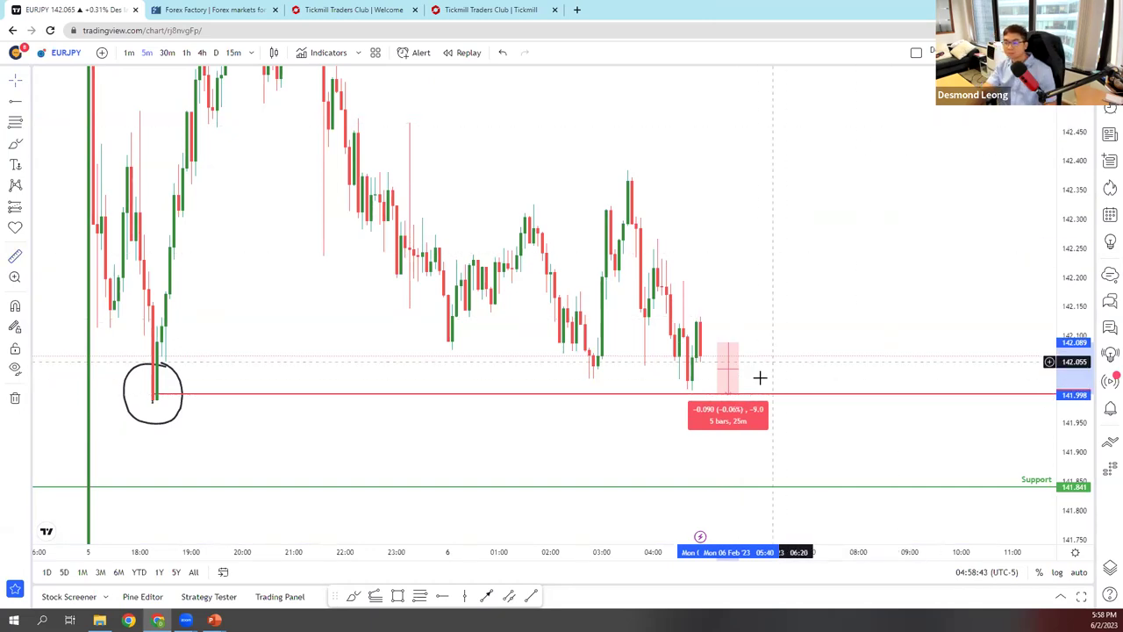
click(716, 362)
shift+click(710, 355)
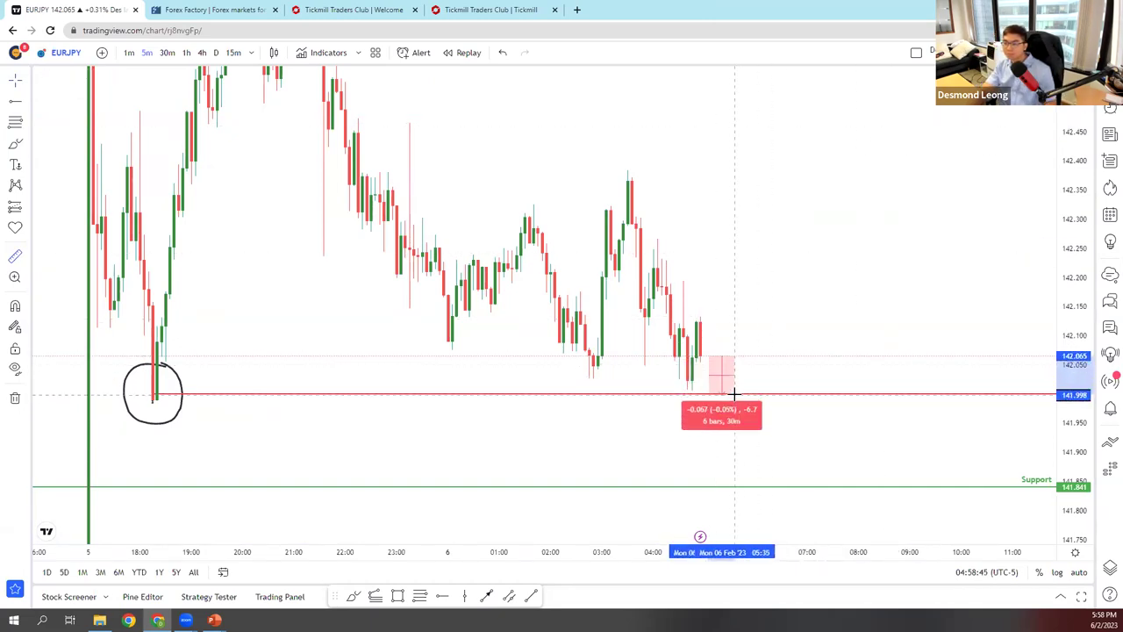
click(734, 395)
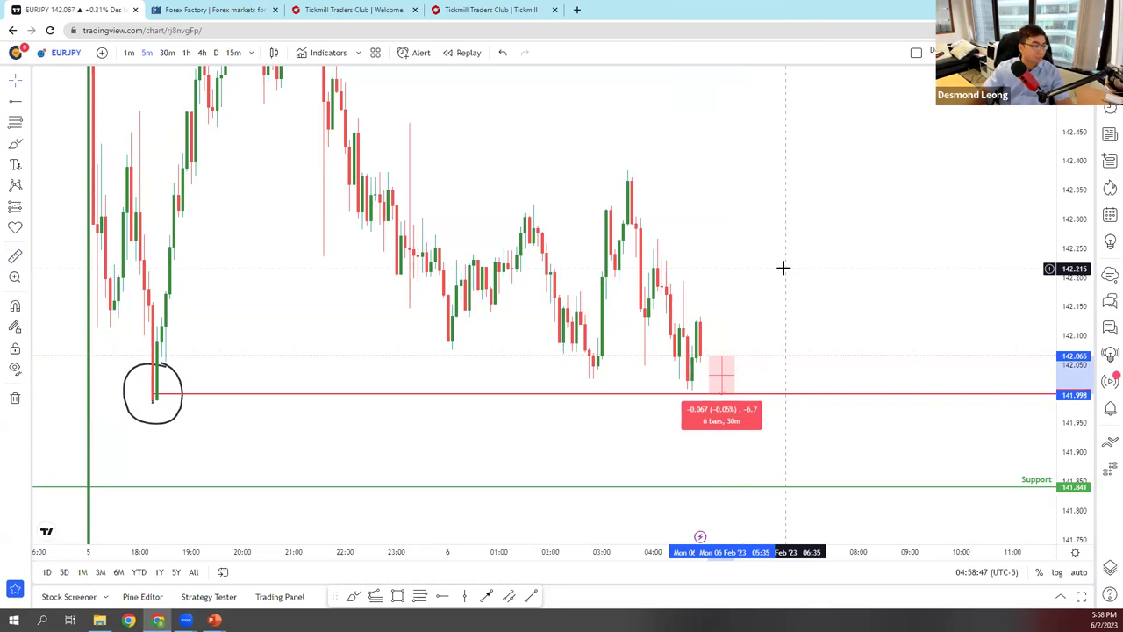
- Clear the price measurement and place a Short Position on EURJPY at the latest candle with its entry at 142.074
click(784, 268)
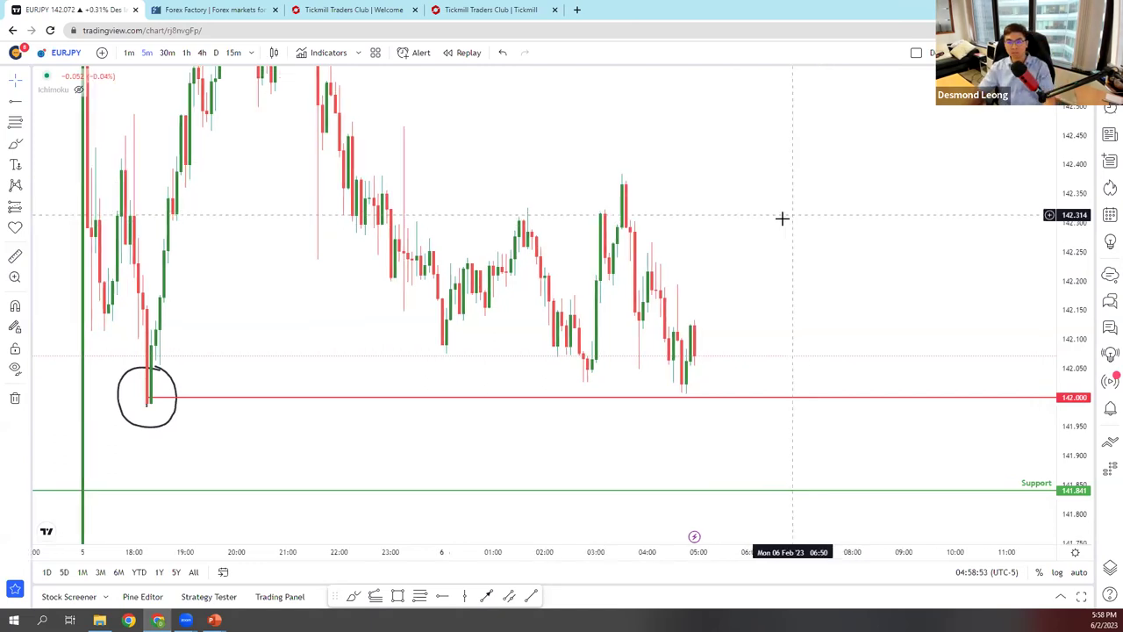
drag(793, 203, 782, 218)
click(24, 211)
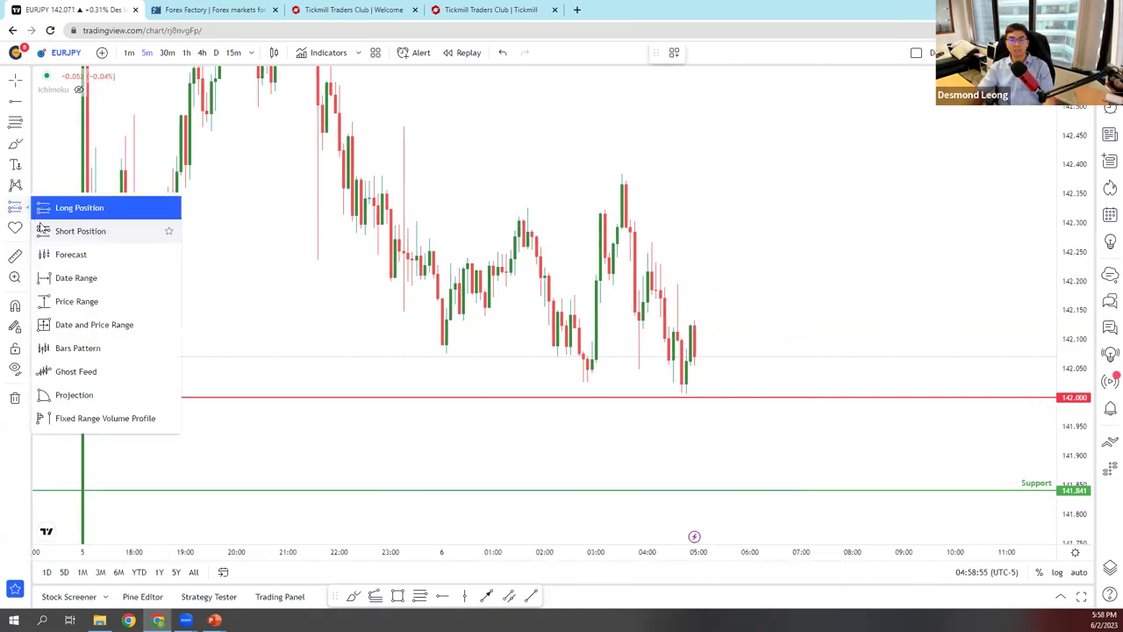
click(88, 206)
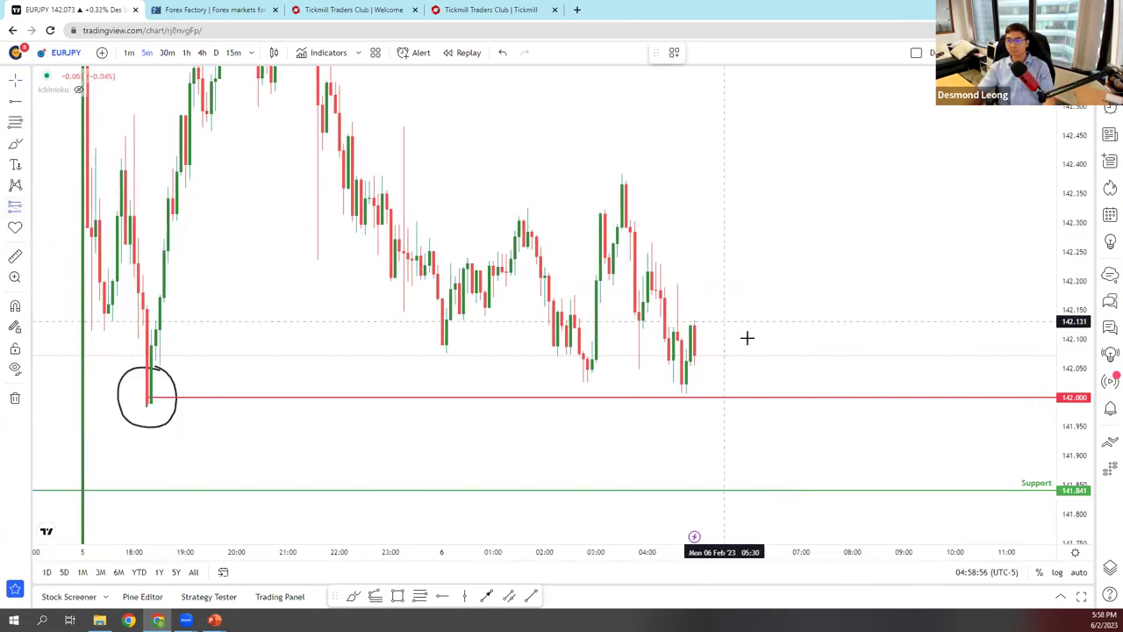
click(694, 354)
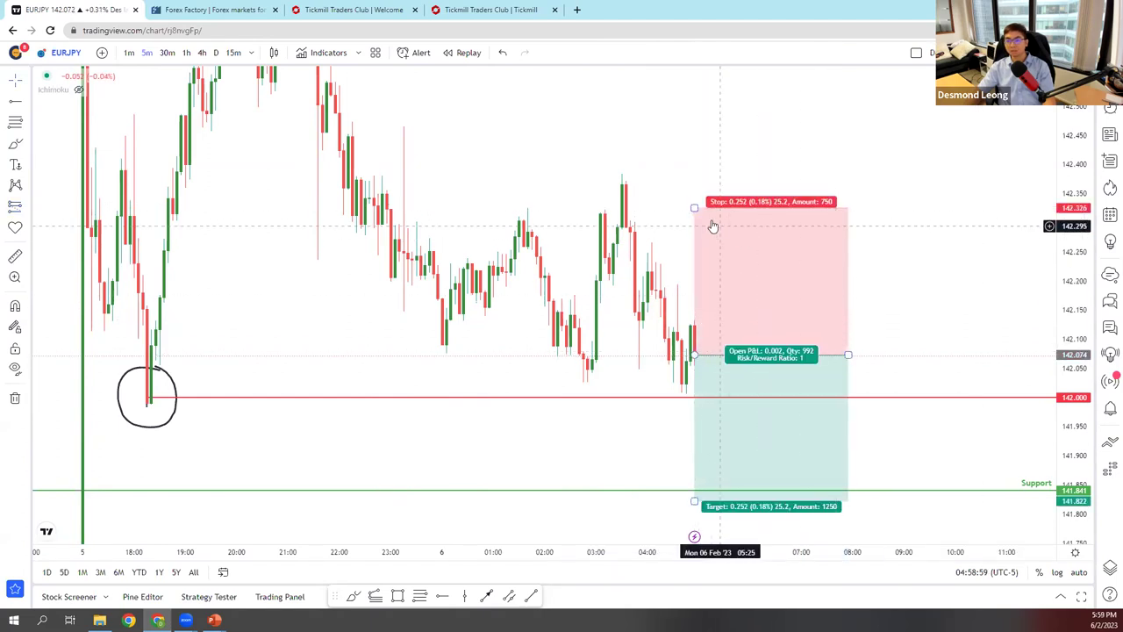
- Raise the short position's stop to 142.387 and move its target to 142.002, next to the red ray
drag(695, 209, 695, 172)
drag(694, 501, 720, 396)
scroll(658, 454, down, 3)
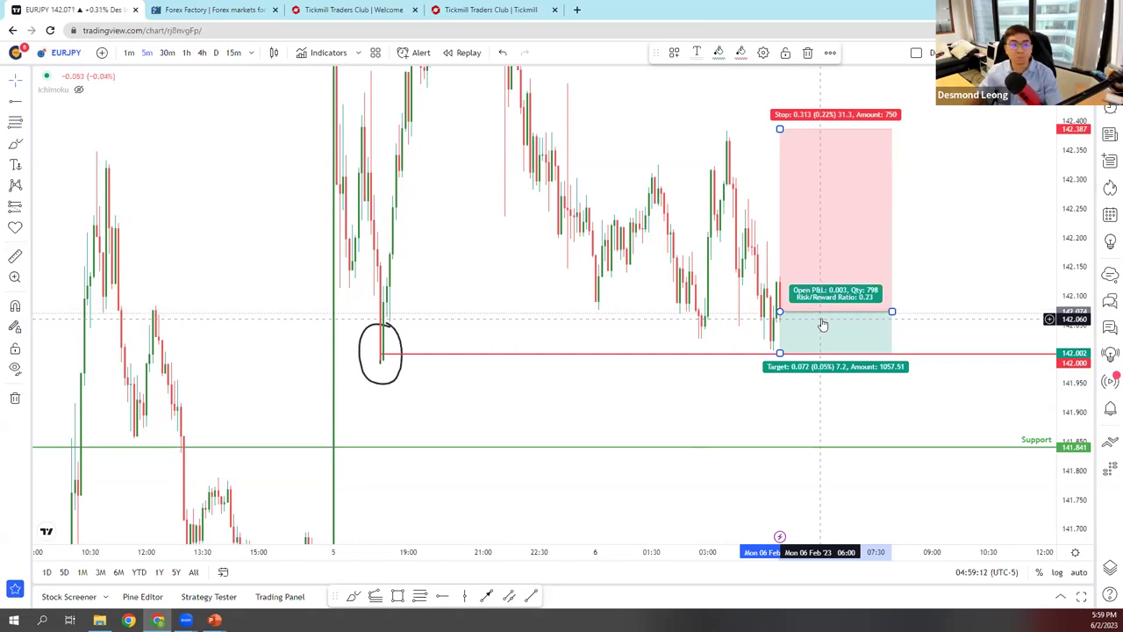
- Extend the short position's target down to the Support line, at 141.839
scroll(793, 399, down, 2)
drag(832, 353, 712, 432)
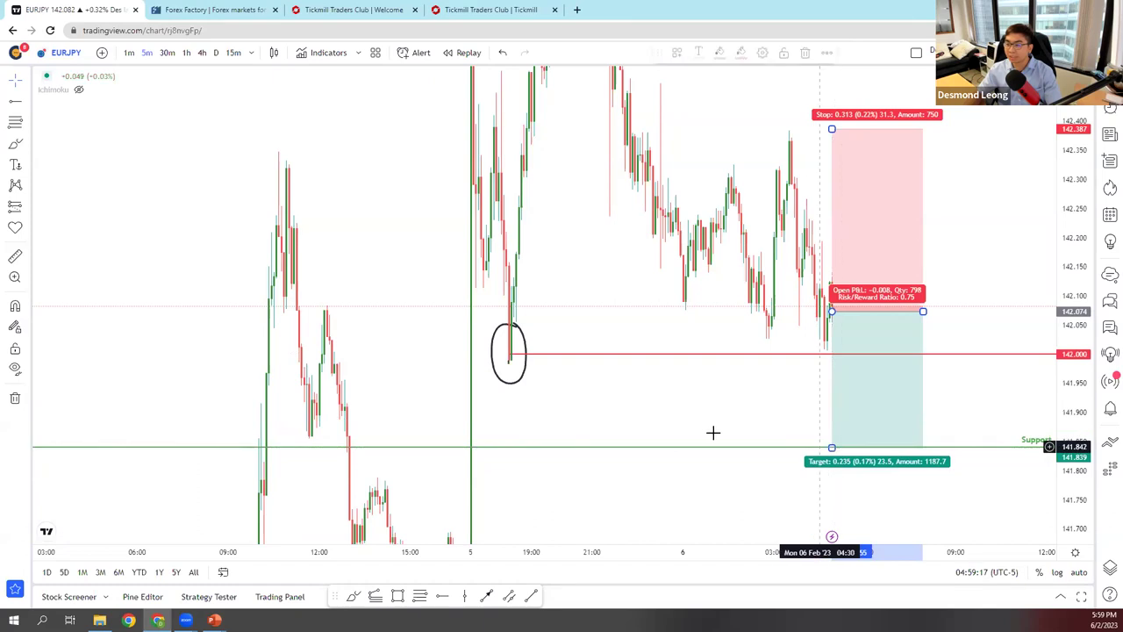
scroll(712, 432, down, 2)
scroll(772, 368, up, 5)
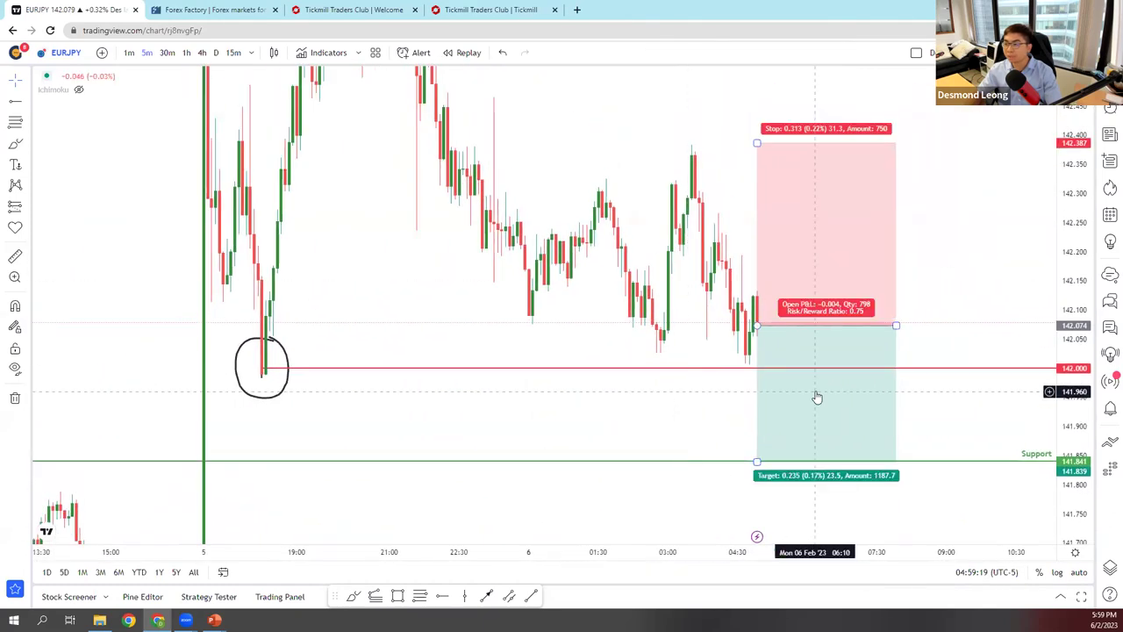
- Delete the hand-drawn circle around the 5 February swing low
click(816, 398)
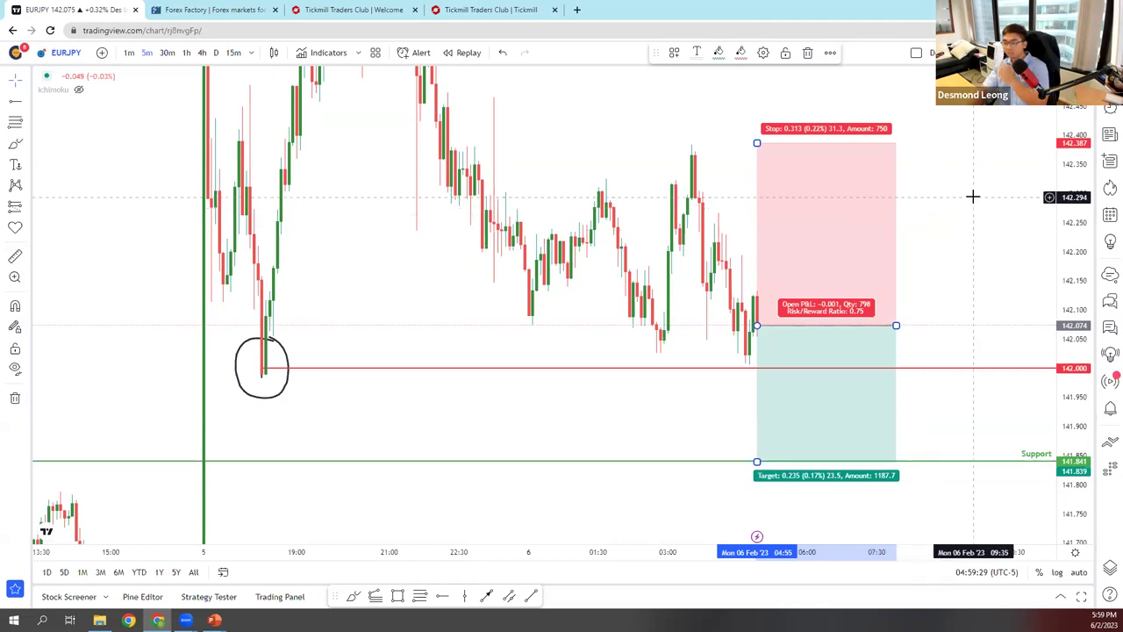
click(301, 387)
key(Delete)
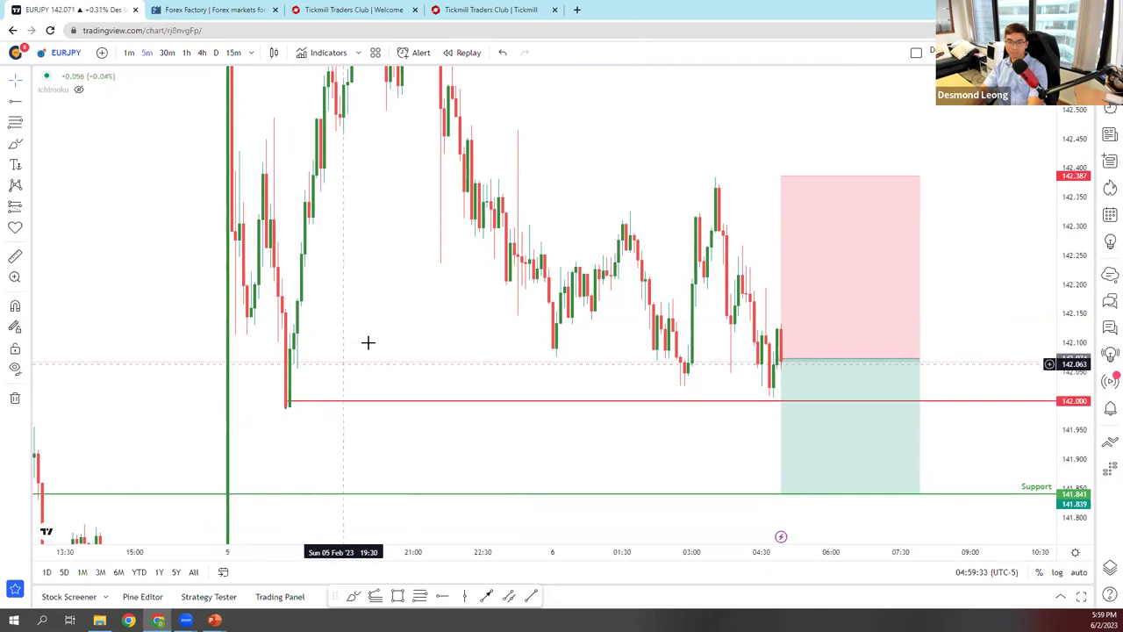
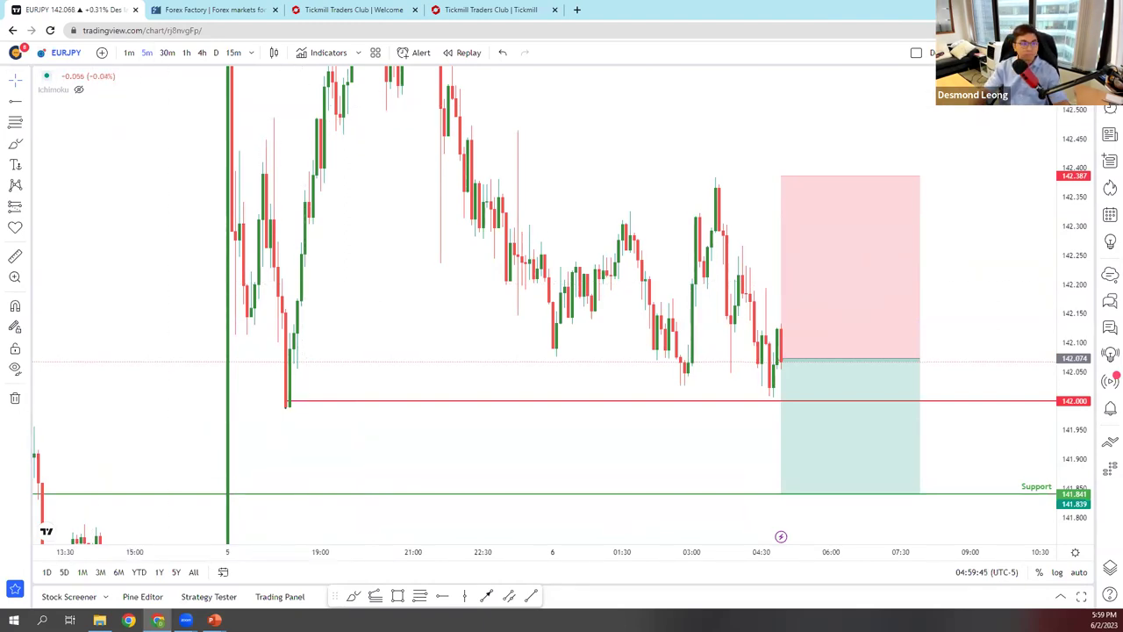
- Switch the chart to OANDA's GBPUSD and set it to the daily timeframe
click(61, 54)
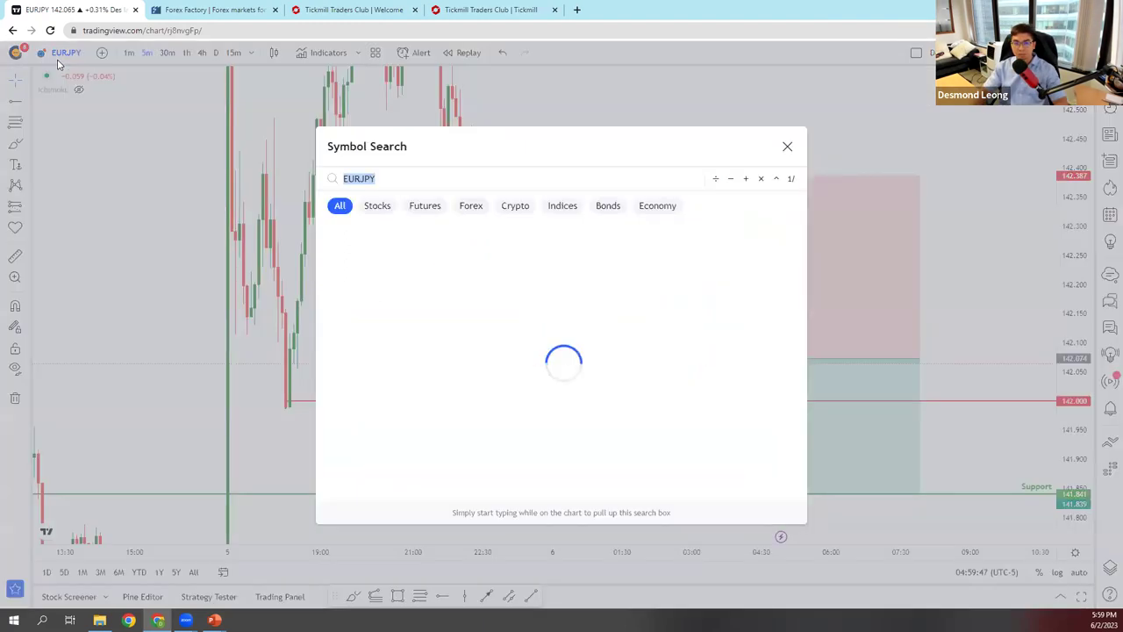
text(GBPUSD)
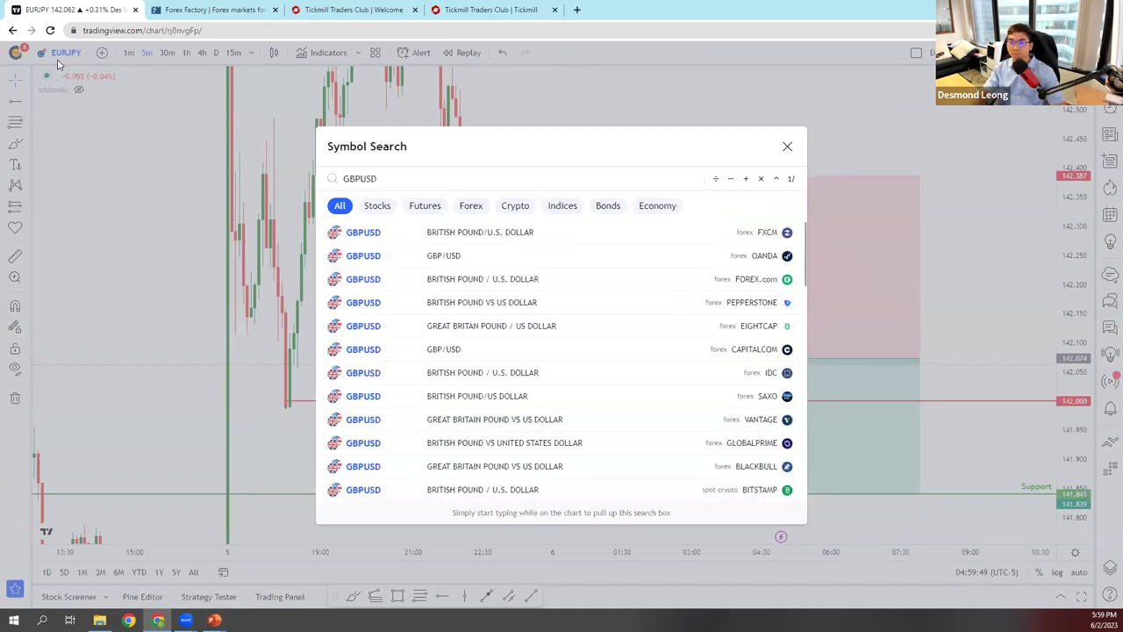
click(689, 257)
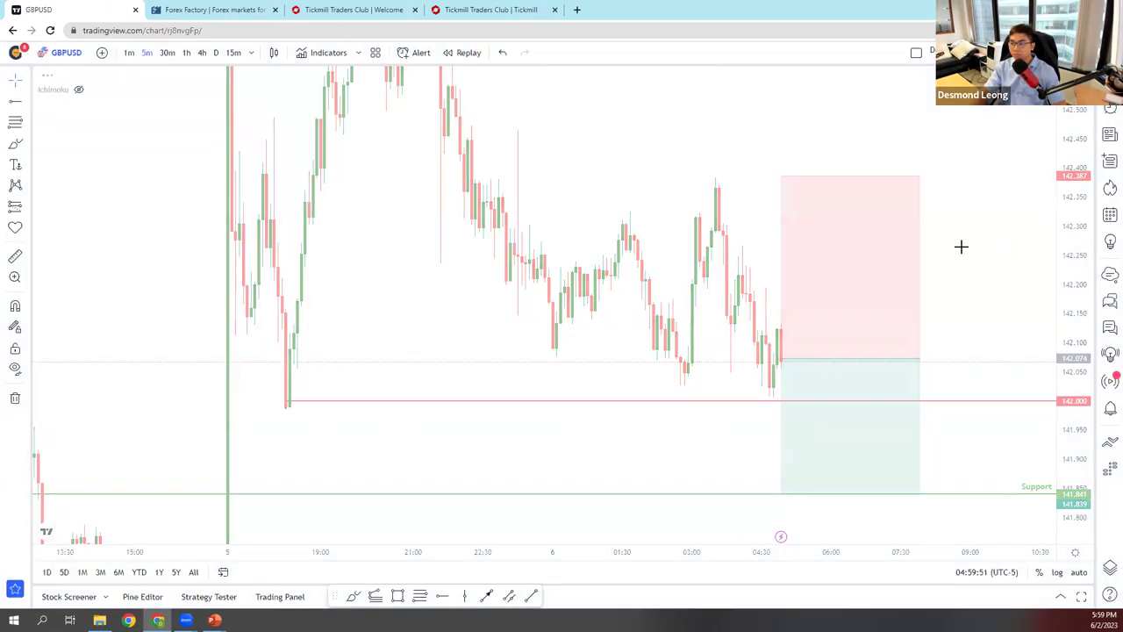
scroll(883, 211, up, 3)
drag(1089, 213, 1062, 328)
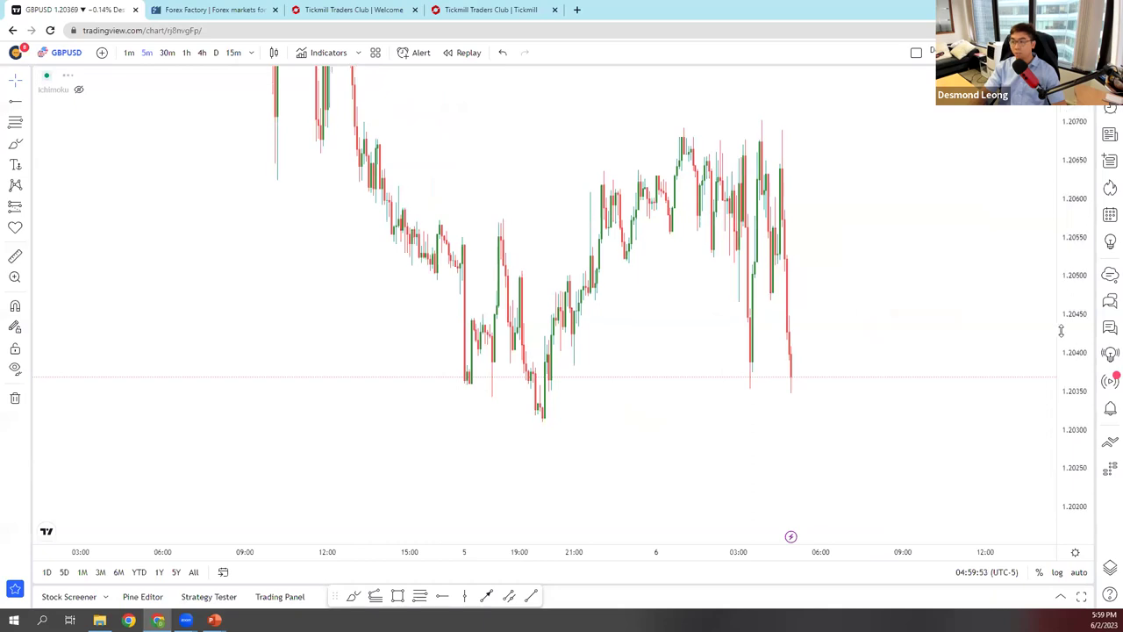
scroll(950, 293, down, 3)
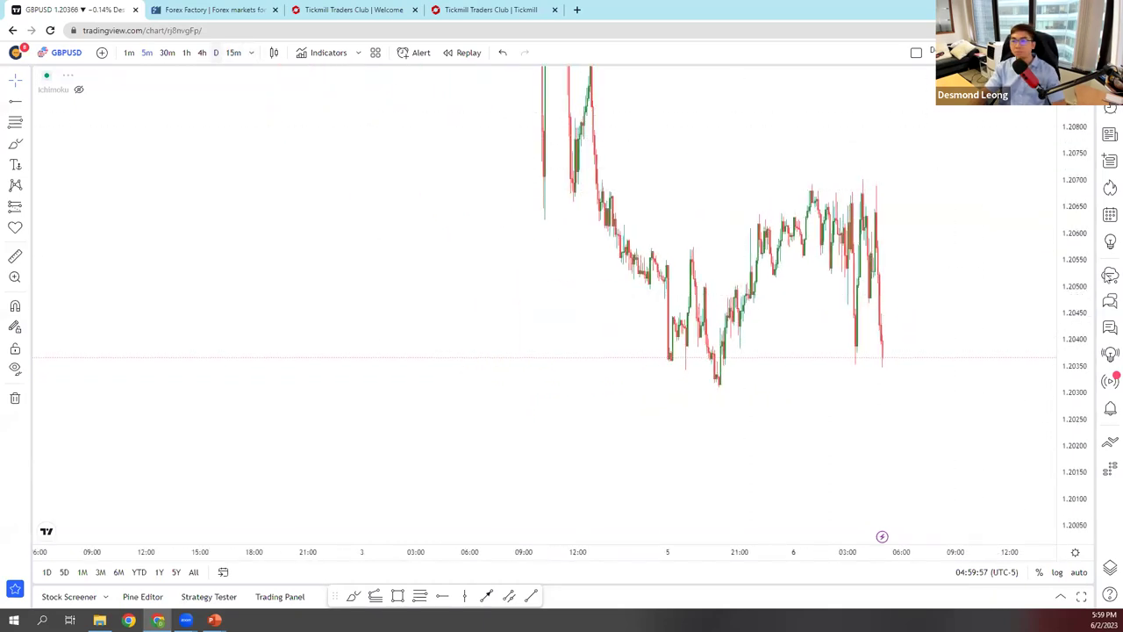
click(216, 51)
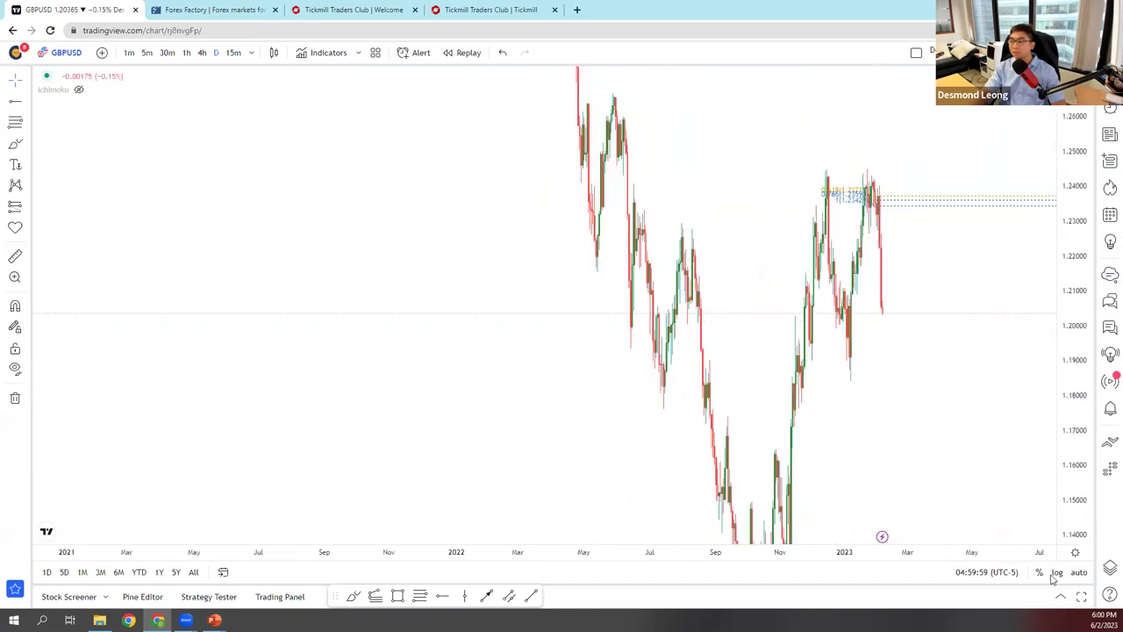
- Remove the existing Fibonacci drawing from the GBPUSD daily chart, keeping the indicator
scroll(925, 461, up, 5)
click(25, 398)
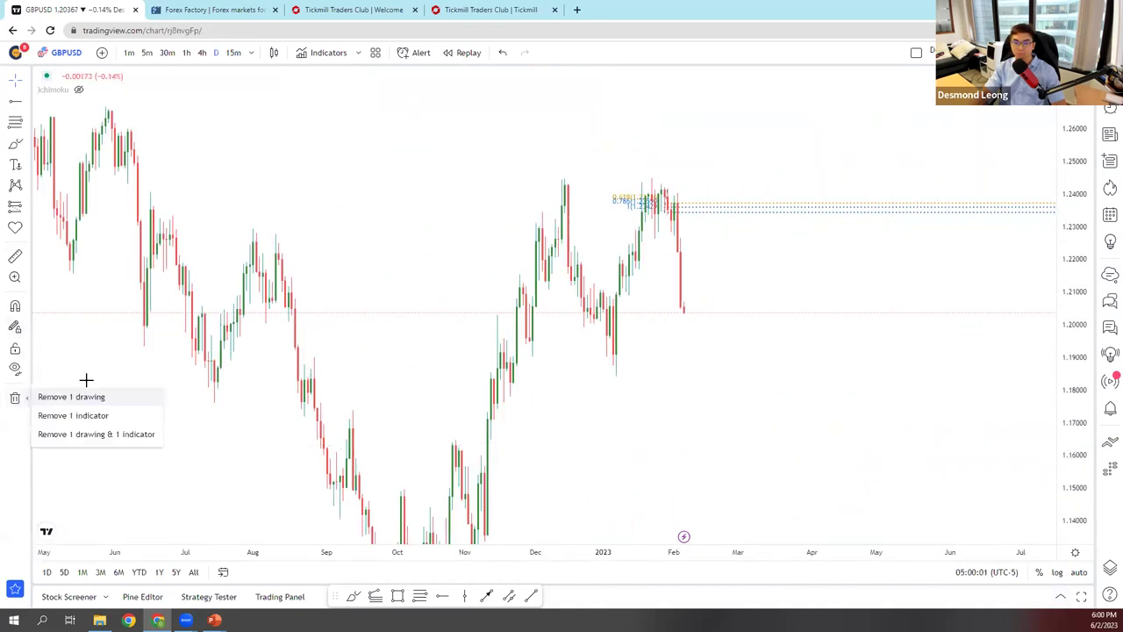
click(71, 396)
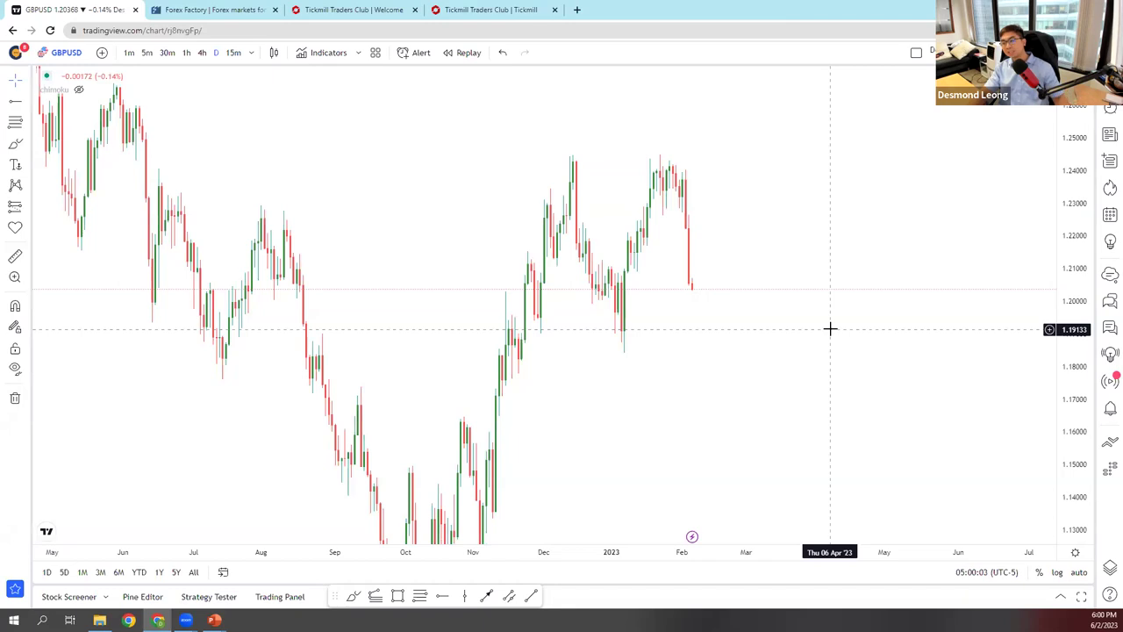
- Trace the double top from November to February with the Brush, ending in a decline to about 1.191
click(353, 596)
mouse_move(506, 360)
mouse_down()
mouse_move(565, 213)
mouse_move(611, 329)
mouse_up()
mouse_move(635, 256)
mouse_down()
mouse_move(682, 219)
mouse_move(718, 329)
mouse_up()
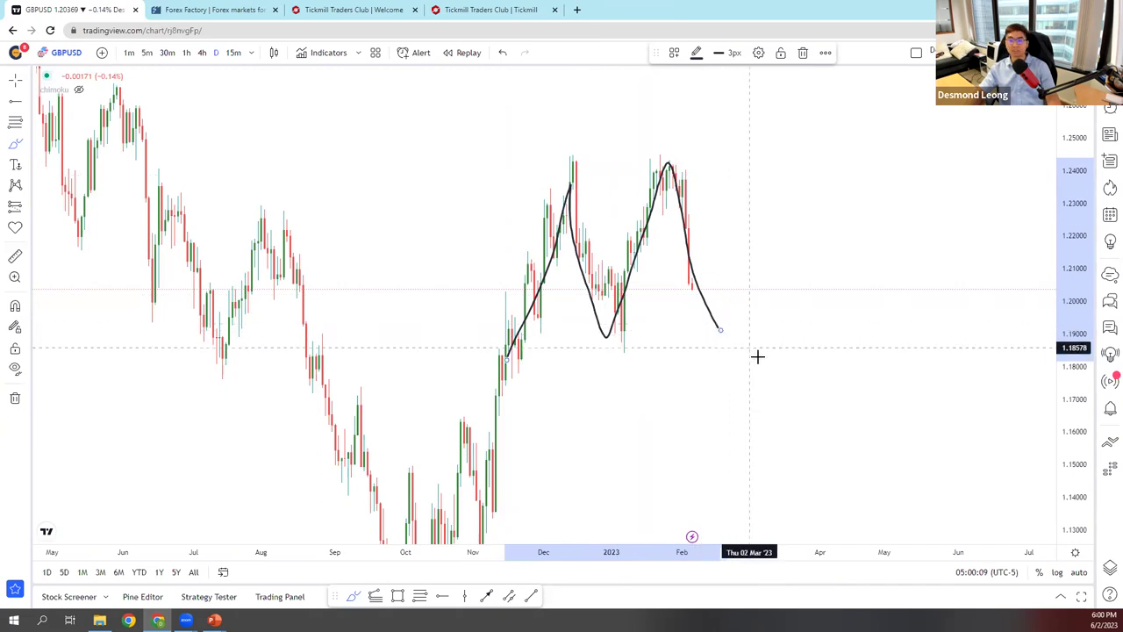
- Circle the November price base with the Brush and try a zone from it between about 1.153 and 1.134 with a falling path into it
scroll(772, 360, down, 2)
mouse_move(555, 394)
mouse_down()
mouse_move(564, 466)
mouse_move(553, 405)
mouse_move(823, 419)
mouse_up()
drag(558, 453, 829, 451)
drag(750, 320, 794, 412)
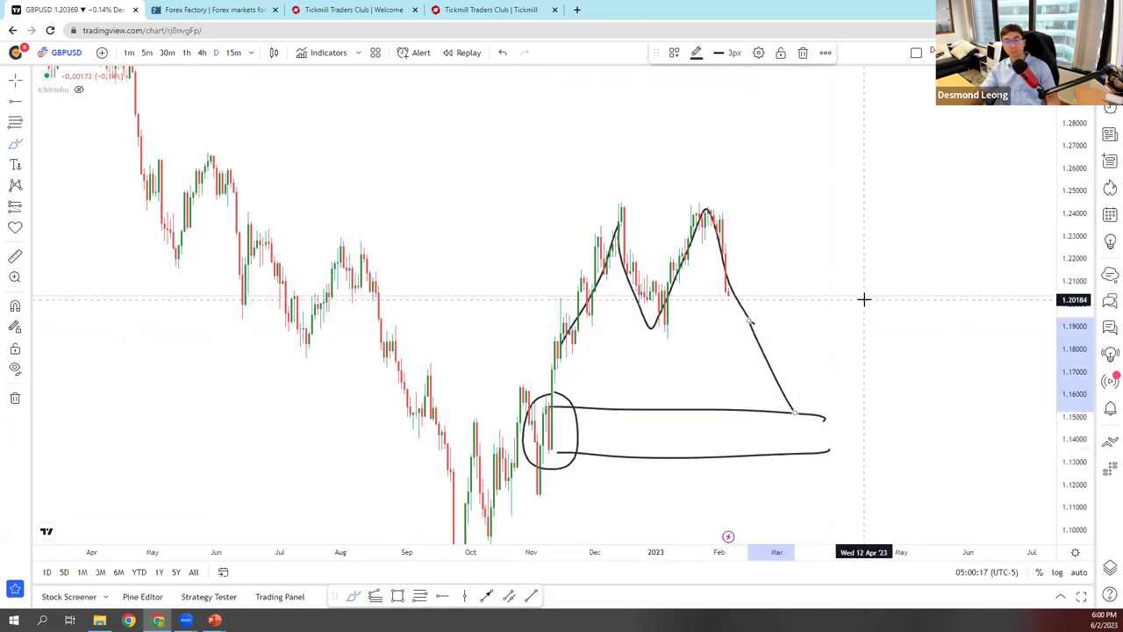
key(ctrl+z)
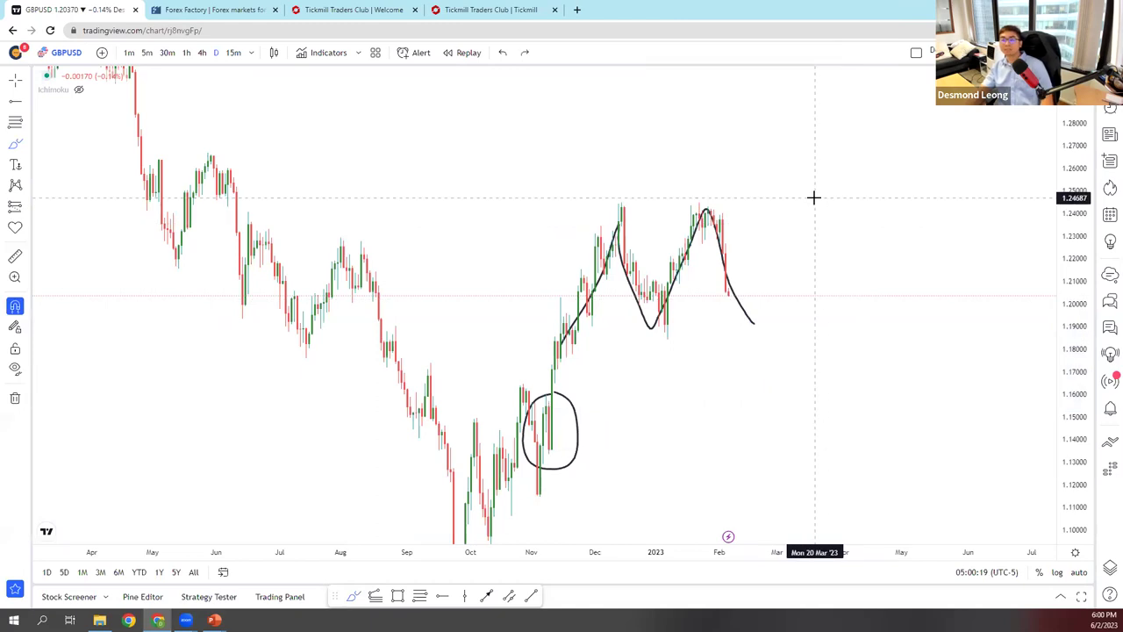
- Undo the freehand brush markings on the GBPUSD daily chart
key(ctrl+z)
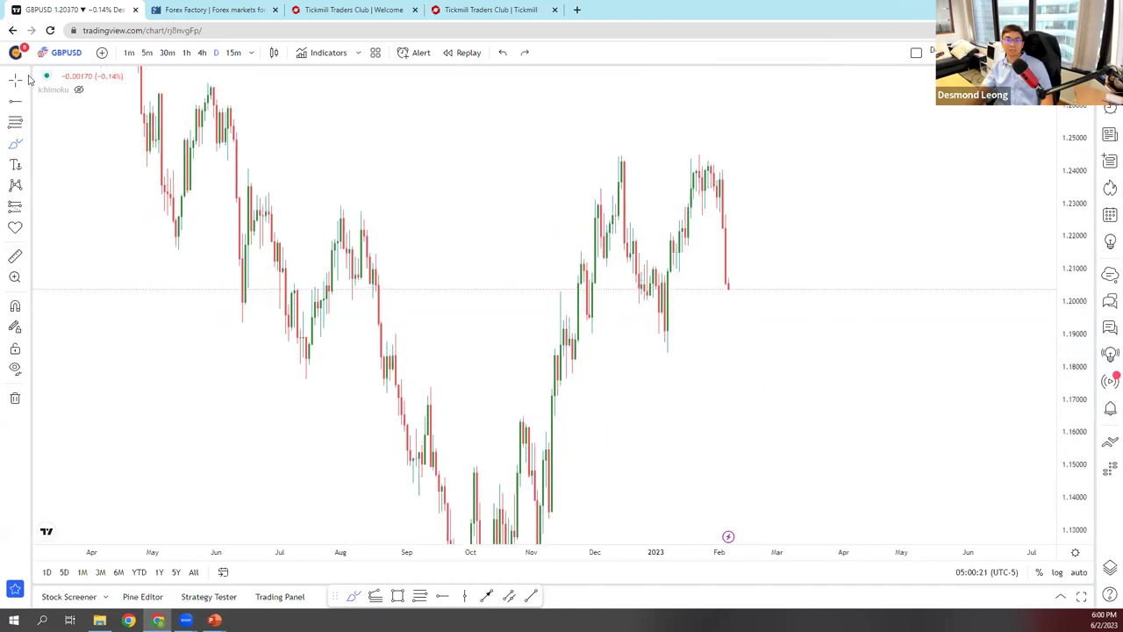
scroll(823, 368, up, 5)
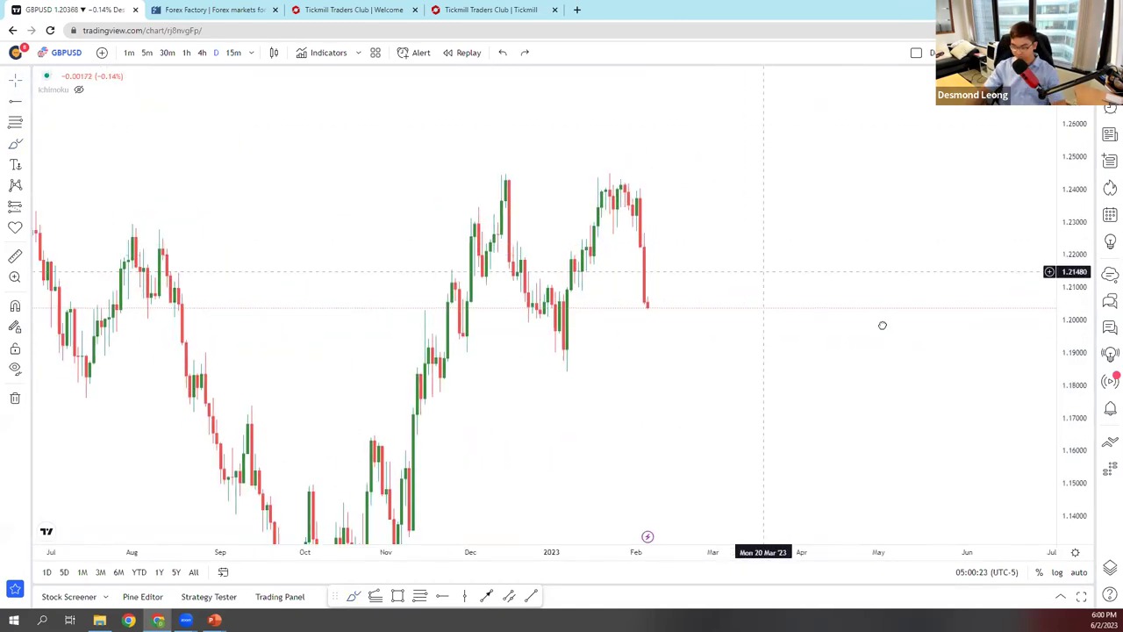
scroll(953, 412, up, 3)
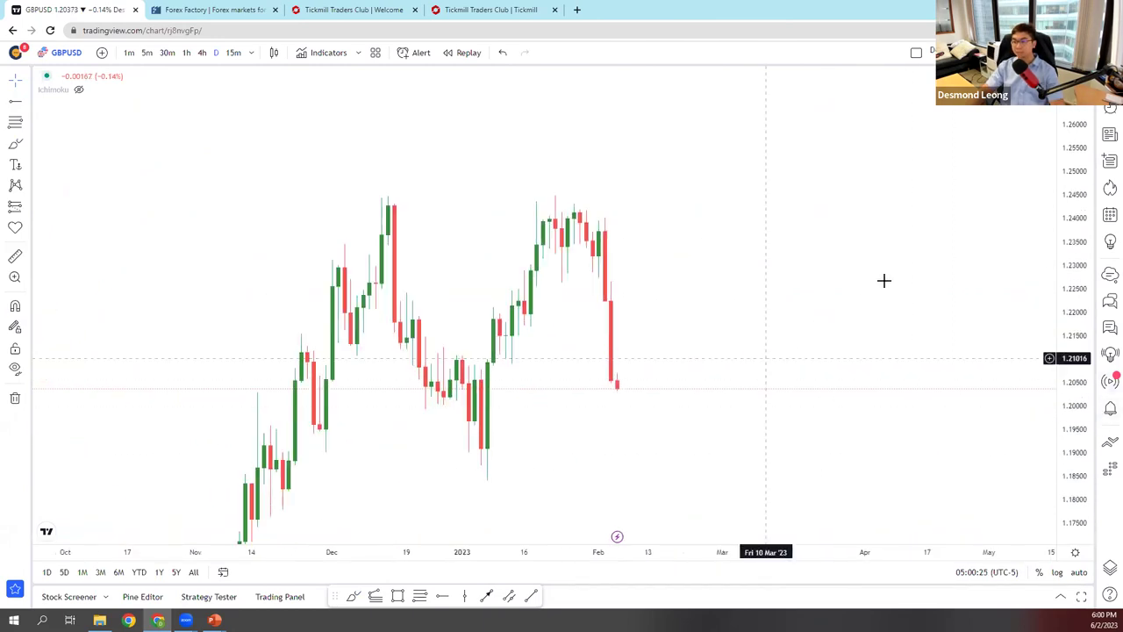
scroll(816, 289, down, 3)
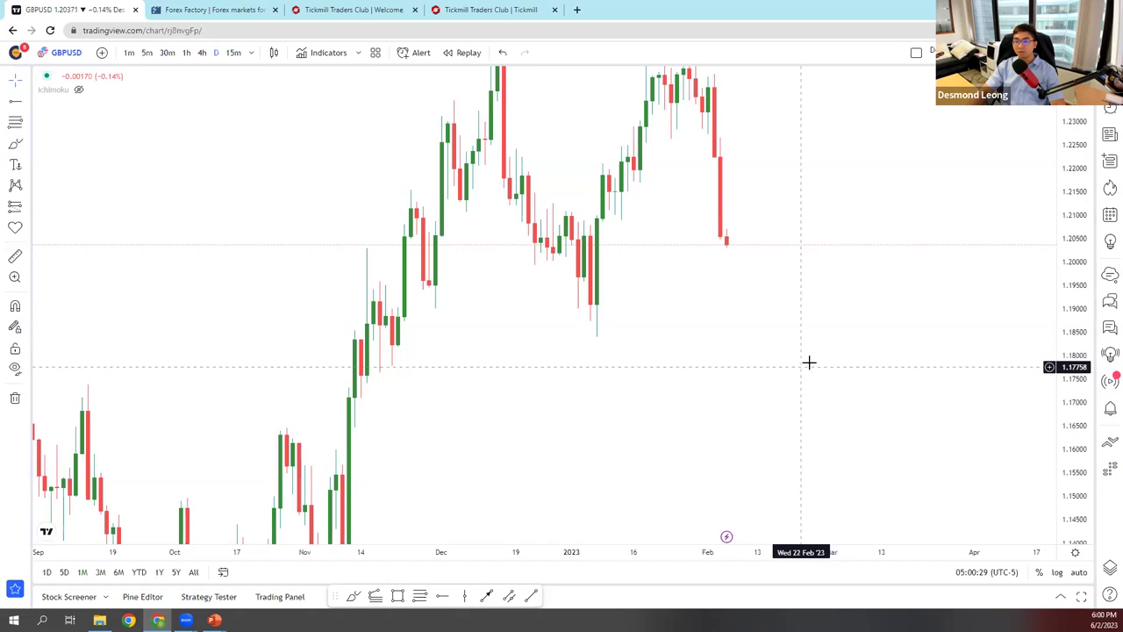
- Place a horizontal ray at the early January 2023 swing low at 1.18413
drag(807, 364, 800, 382)
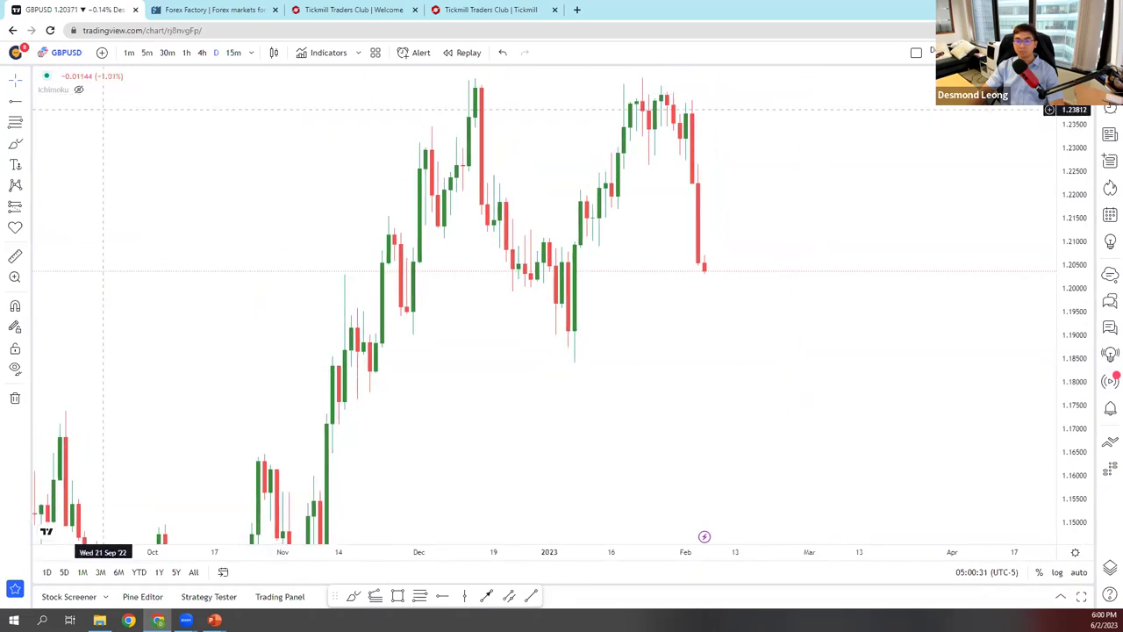
click(574, 363)
drag(629, 308, 668, 370)
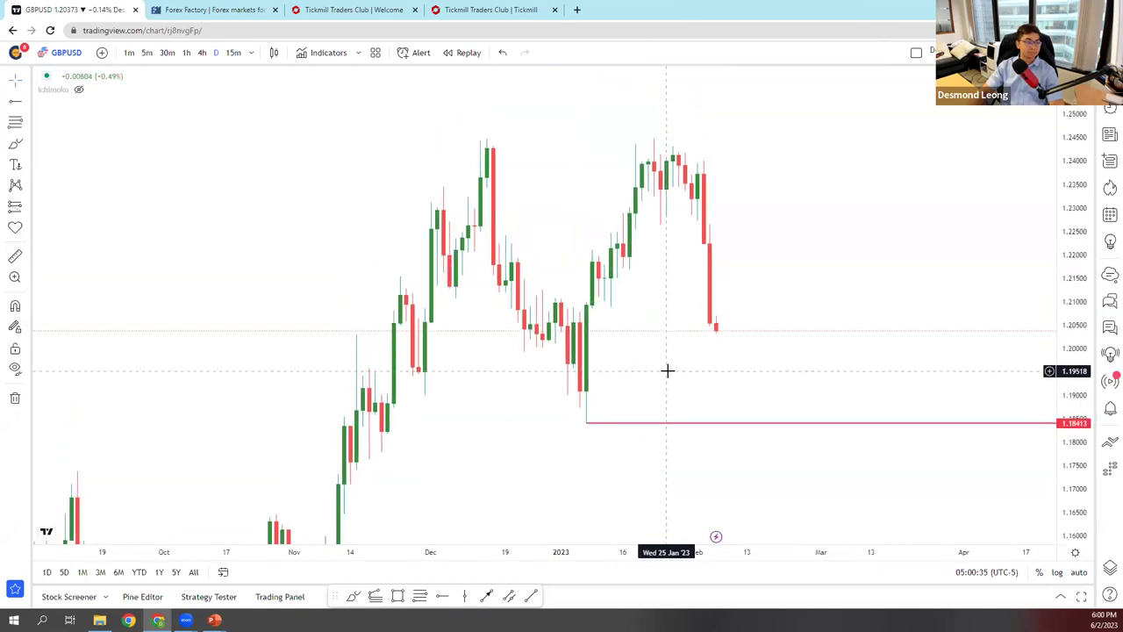
- Switch to the 4-hour timeframe and draw a rectangle from 6 January to 10 February 2023 between 1.19299 and 1.18413
click(202, 53)
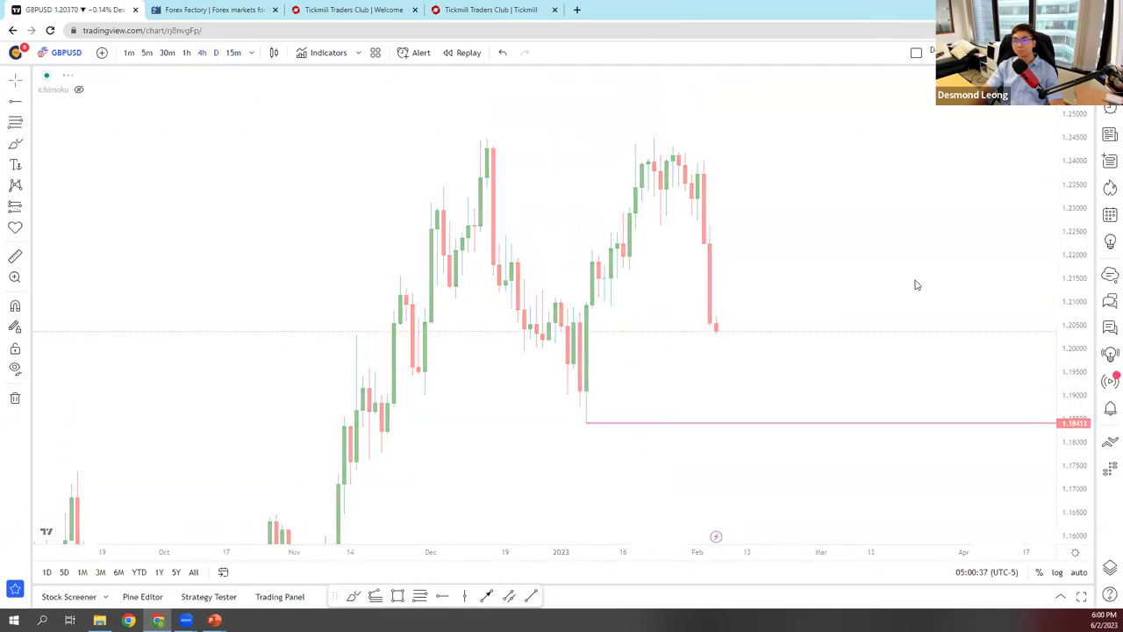
scroll(910, 293, down, 3)
drag(731, 346, 622, 327)
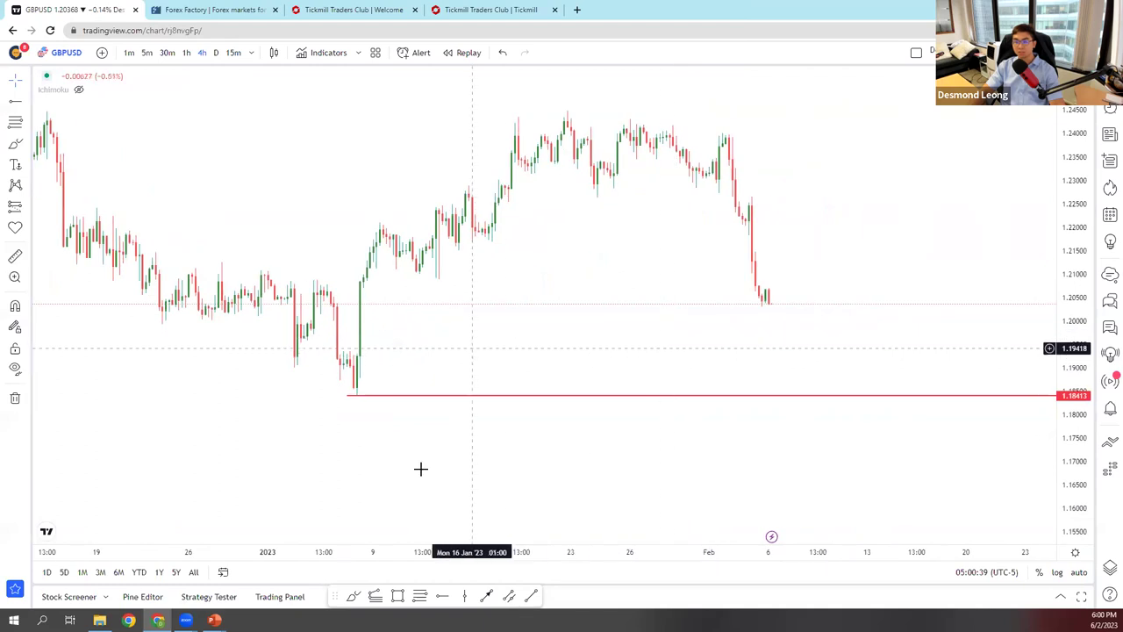
key(ctrl)
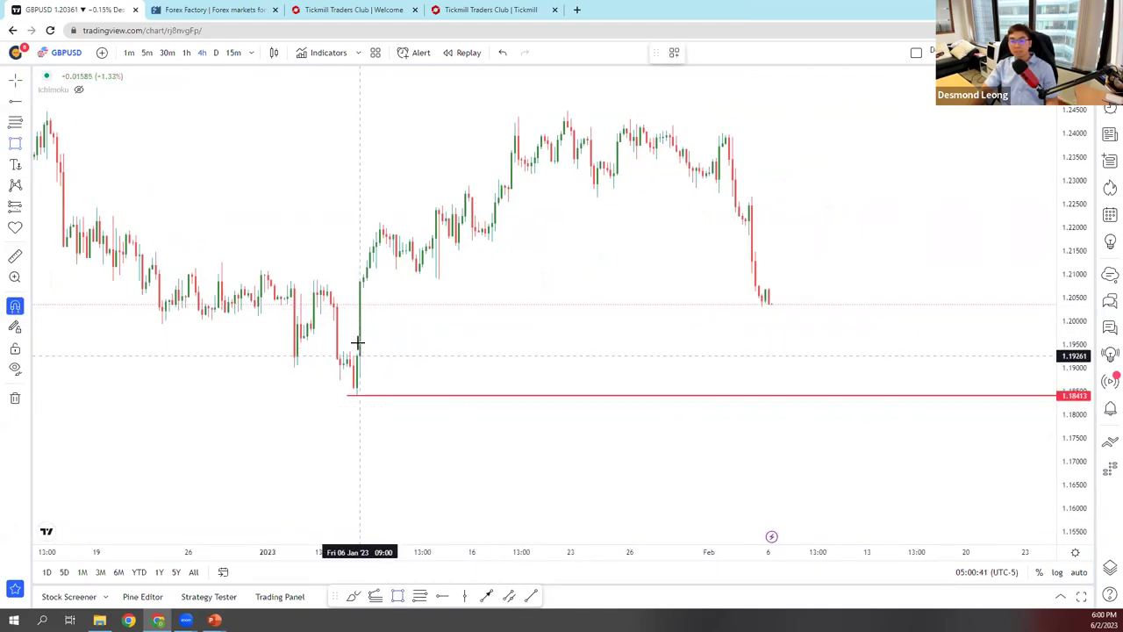
mouse_move(357, 343)
mouse_down()
mouse_move(356, 394)
mouse_move(862, 372)
mouse_up()
- Label the rectangle "Demand" with centred text inside it at size 20
double_click(862, 372)
click(509, 279)
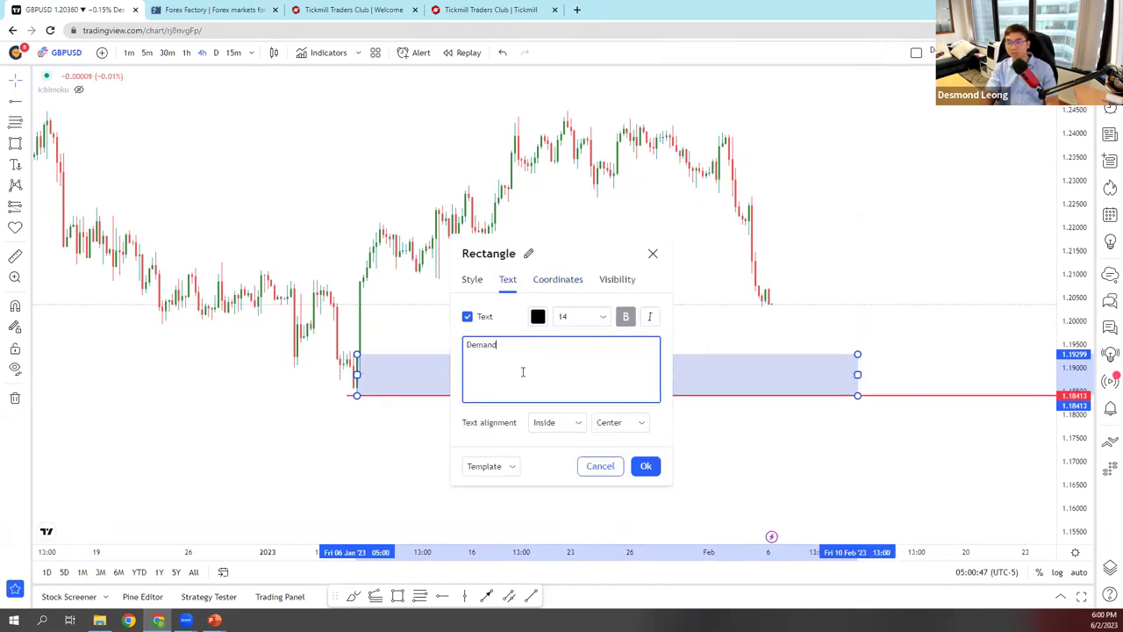
click(619, 422)
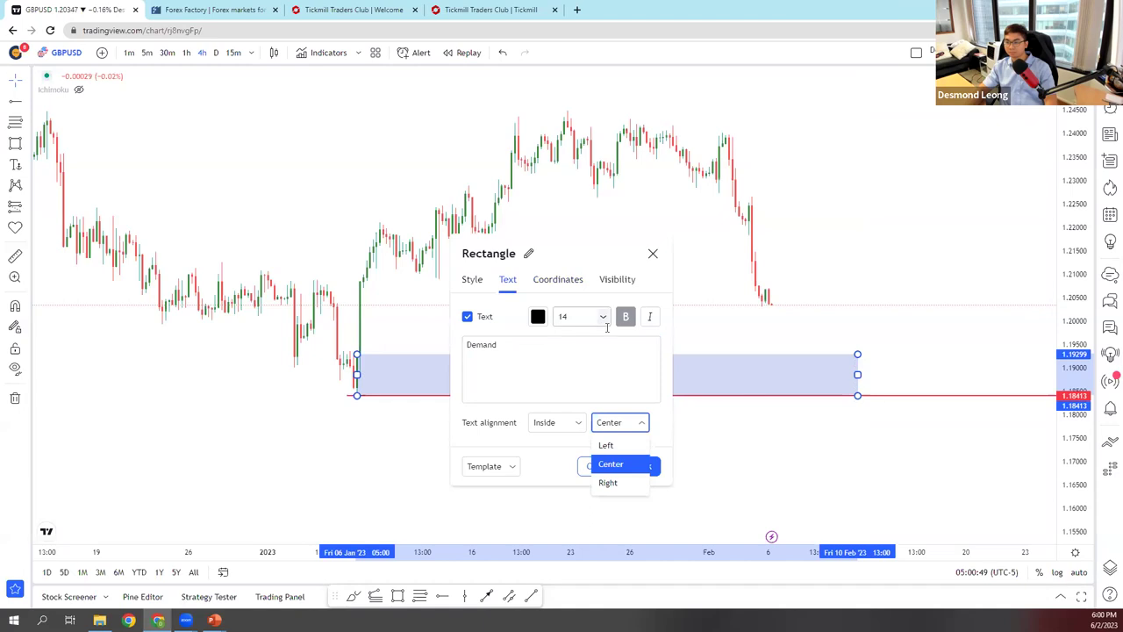
click(579, 316)
click(574, 432)
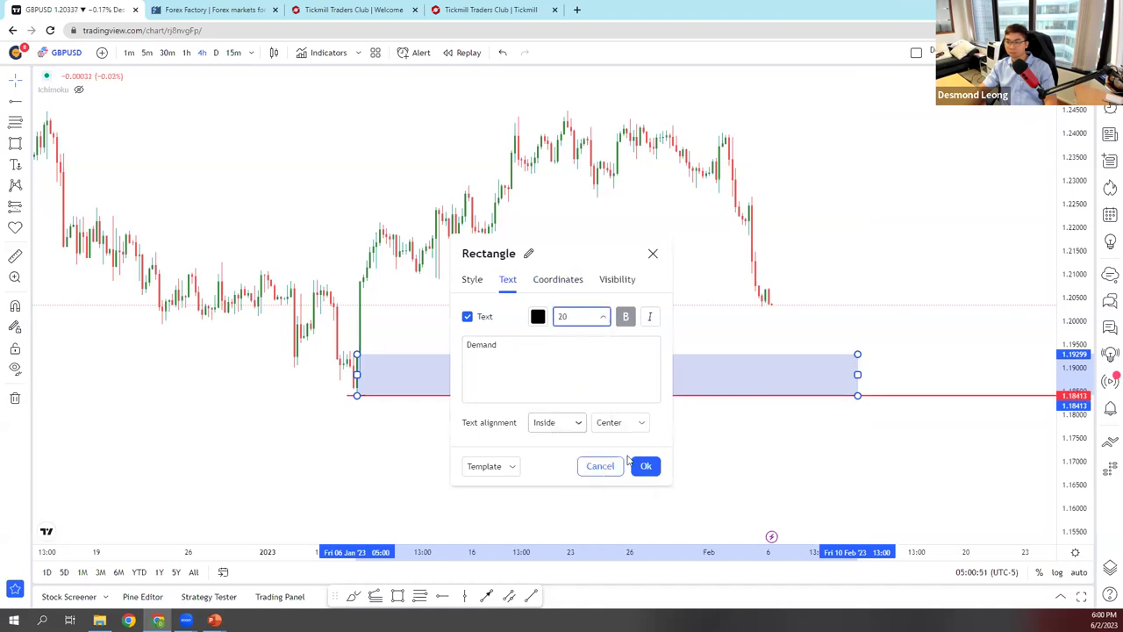
click(645, 466)
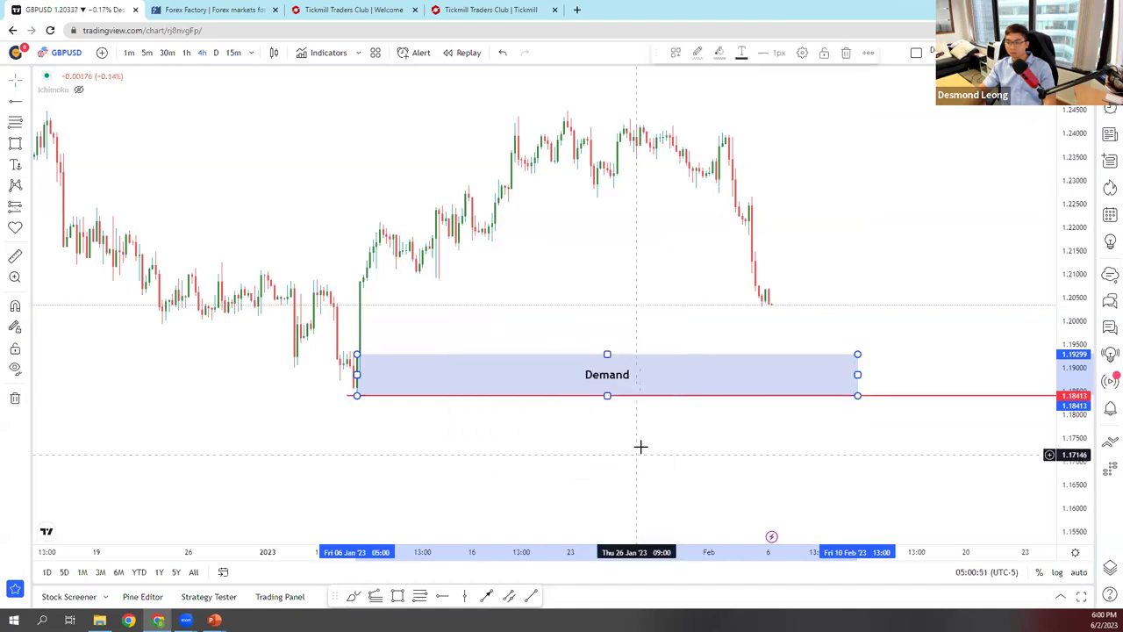
- Delete the horizontal ray along the base of the demand rectangle
click(903, 401)
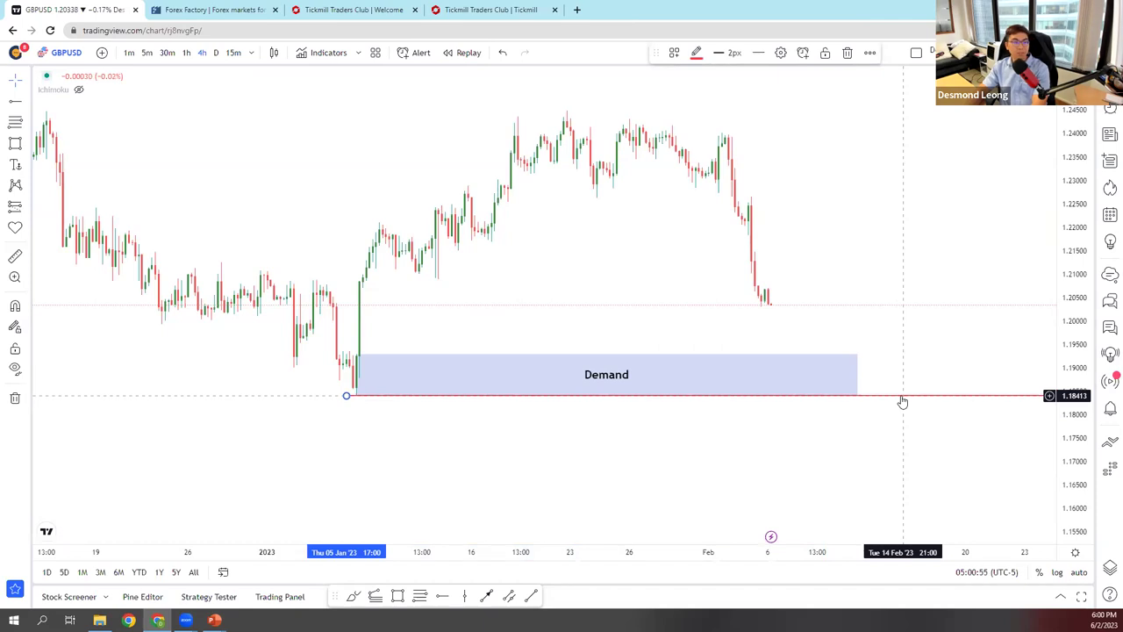
key(Delete)
drag(918, 364, 911, 422)
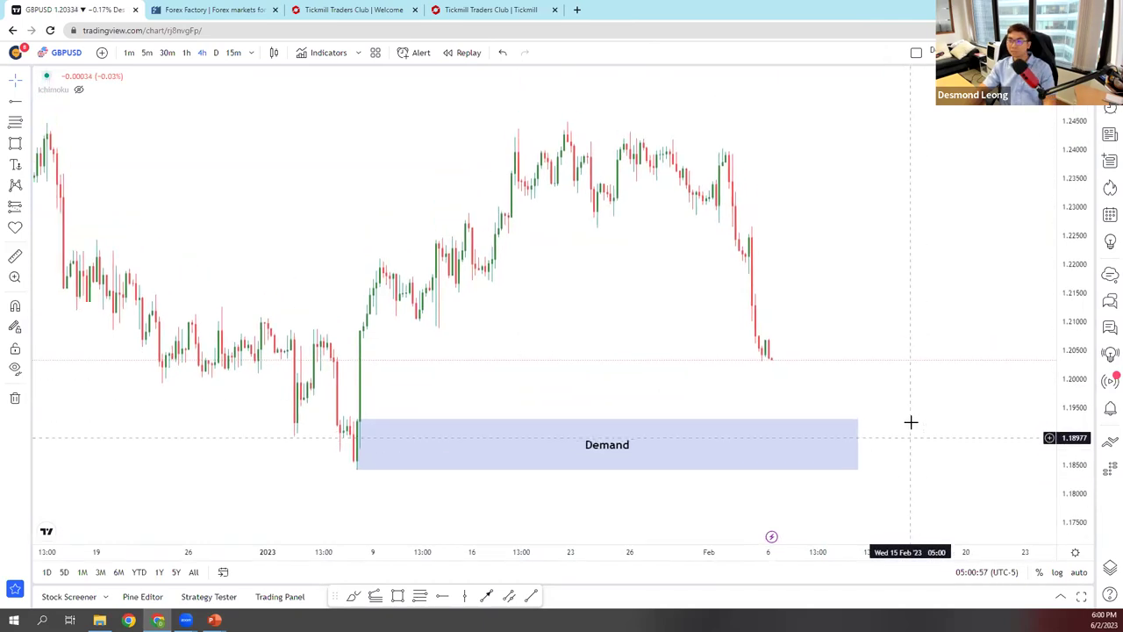
- Change the rectangle's label to "Demand Zone" and copy its upper price coordinate, 1.19299
scroll(882, 316, up, 3)
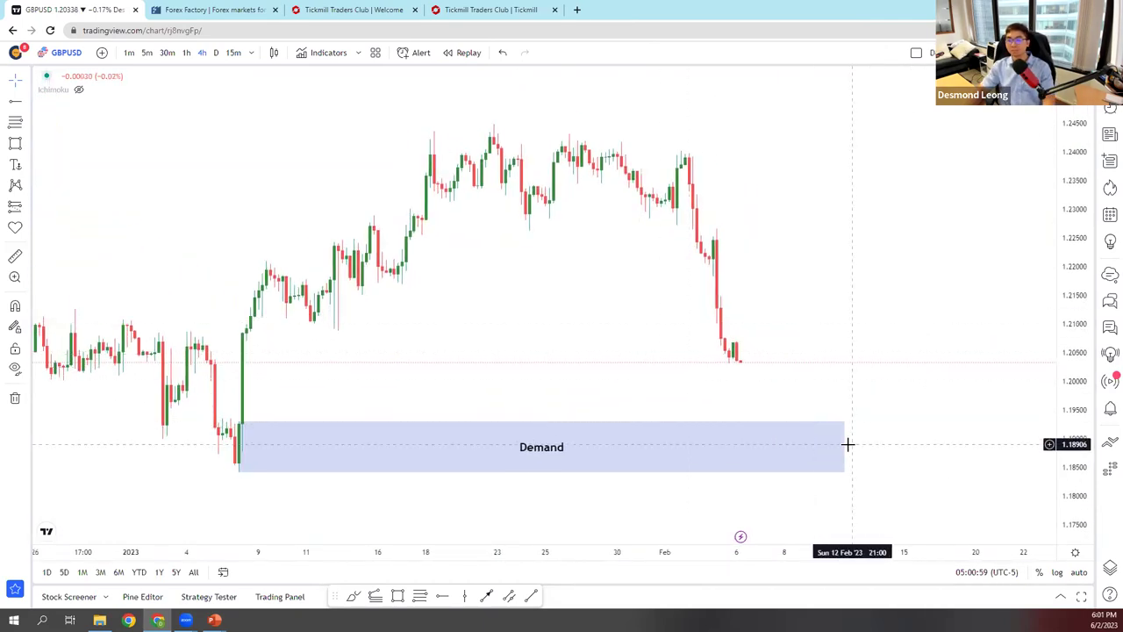
double_click(845, 445)
click(551, 312)
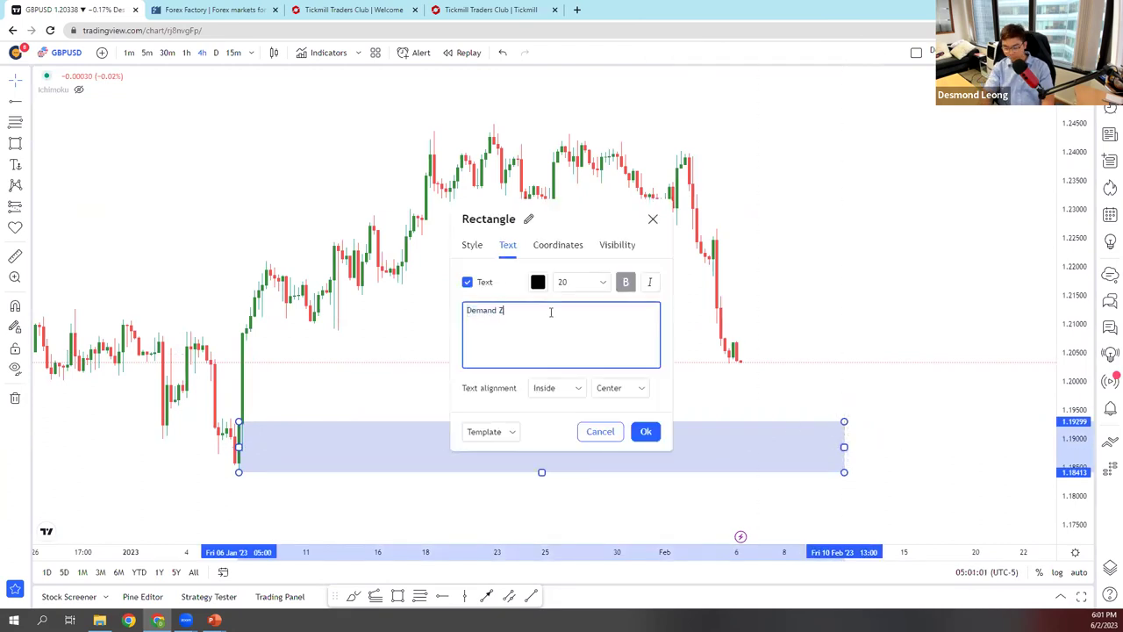
click(570, 249)
key(ctrl+c)
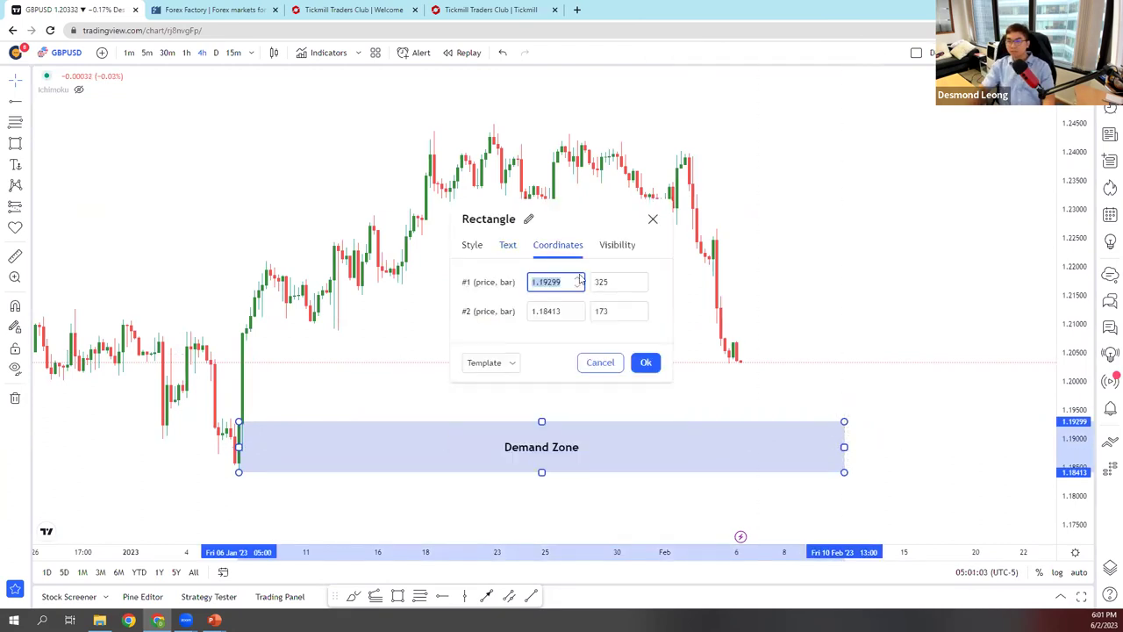
key(Return)
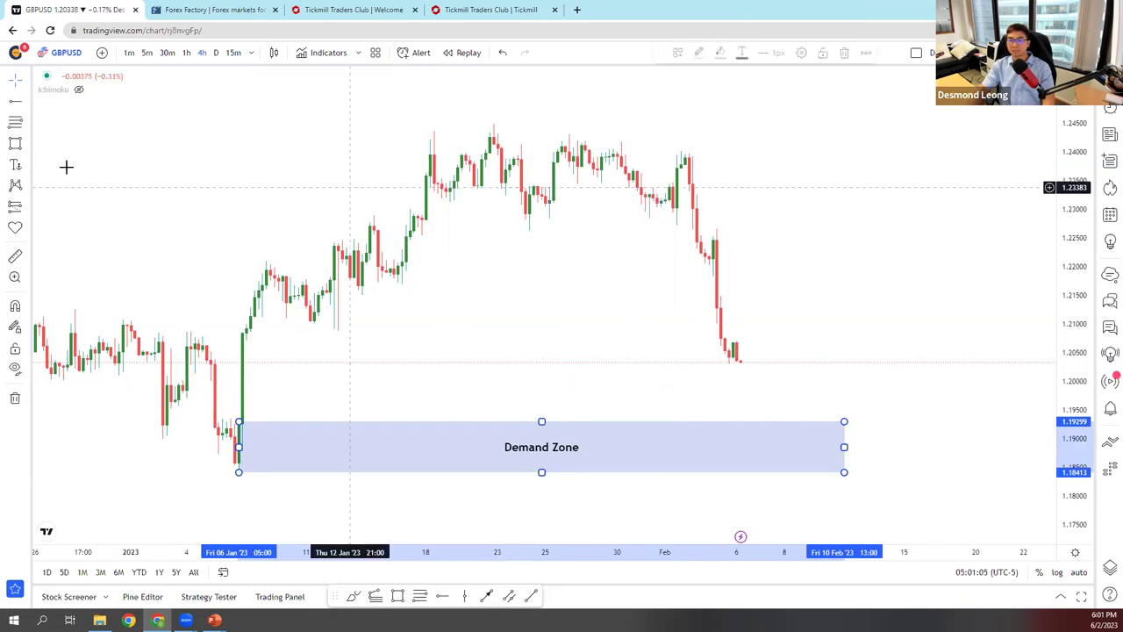
- Add an anchored text note reading "Bearish Bias towards : 1.19299" and move it to the chart's upper edge
click(17, 164)
click(805, 110)
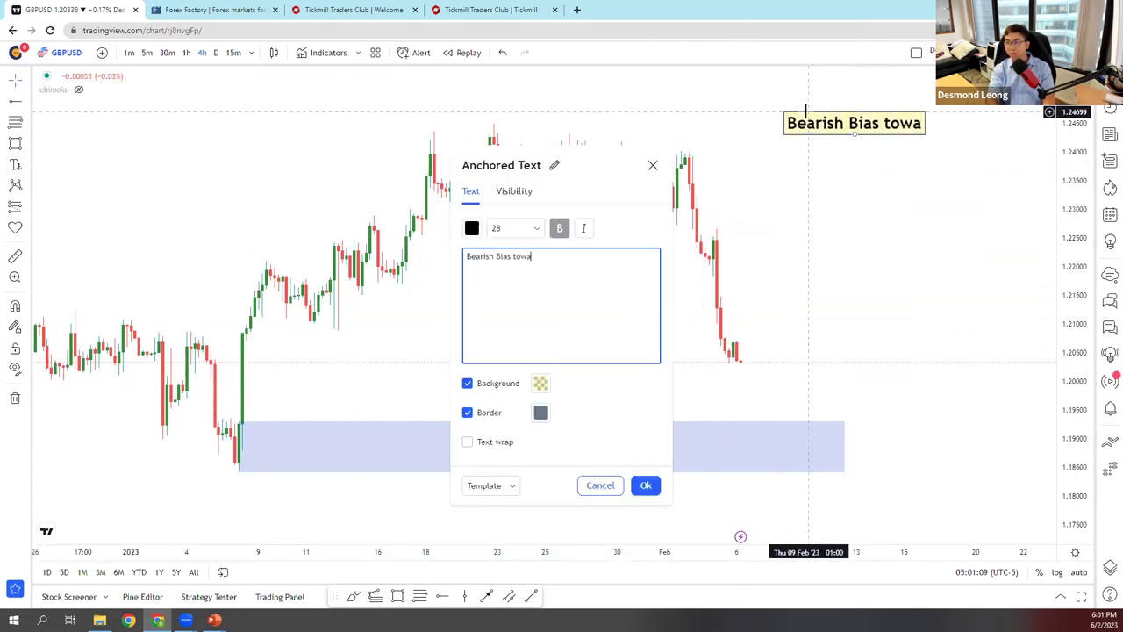
key(ctrl+v)
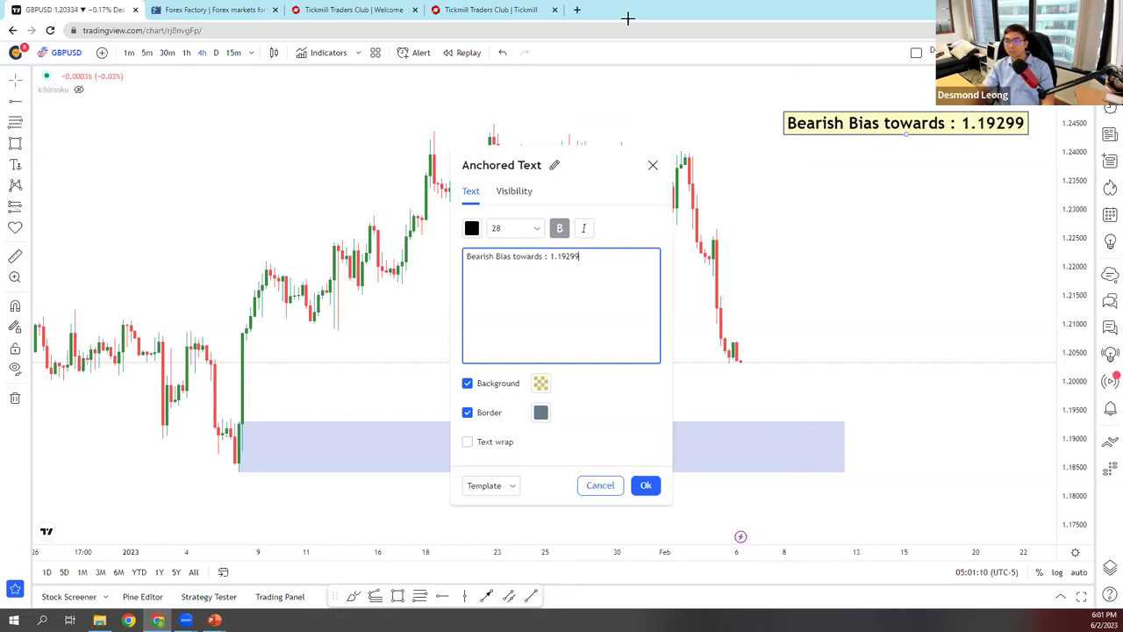
click(646, 485)
mouse_move(919, 130)
mouse_down()
mouse_move(920, 98)
mouse_move(931, 98)
mouse_up()
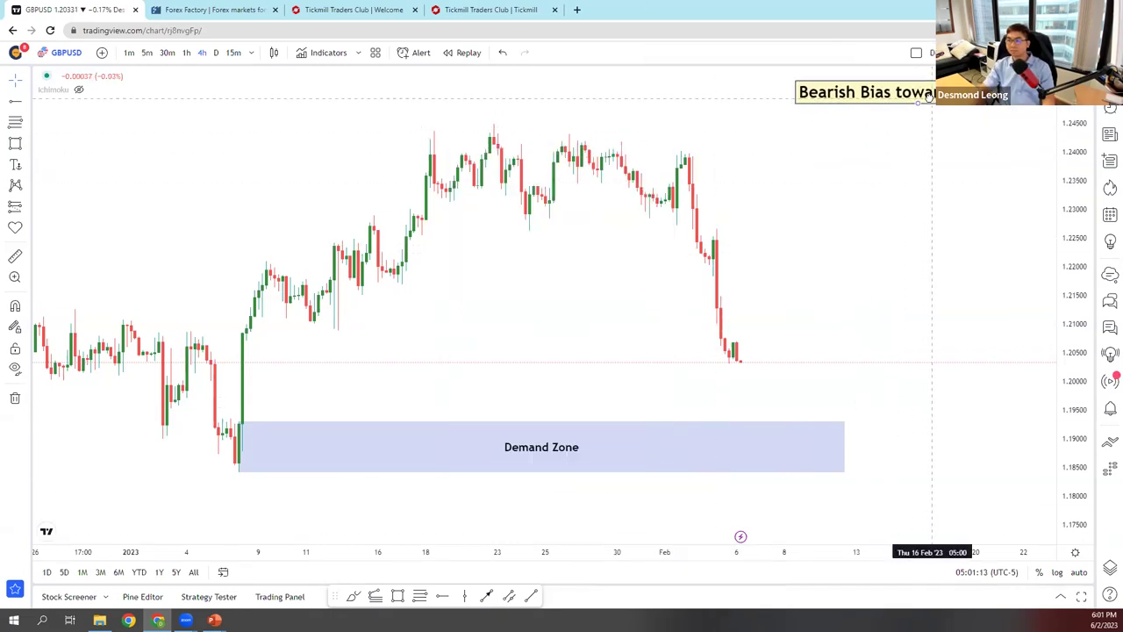
click(946, 139)
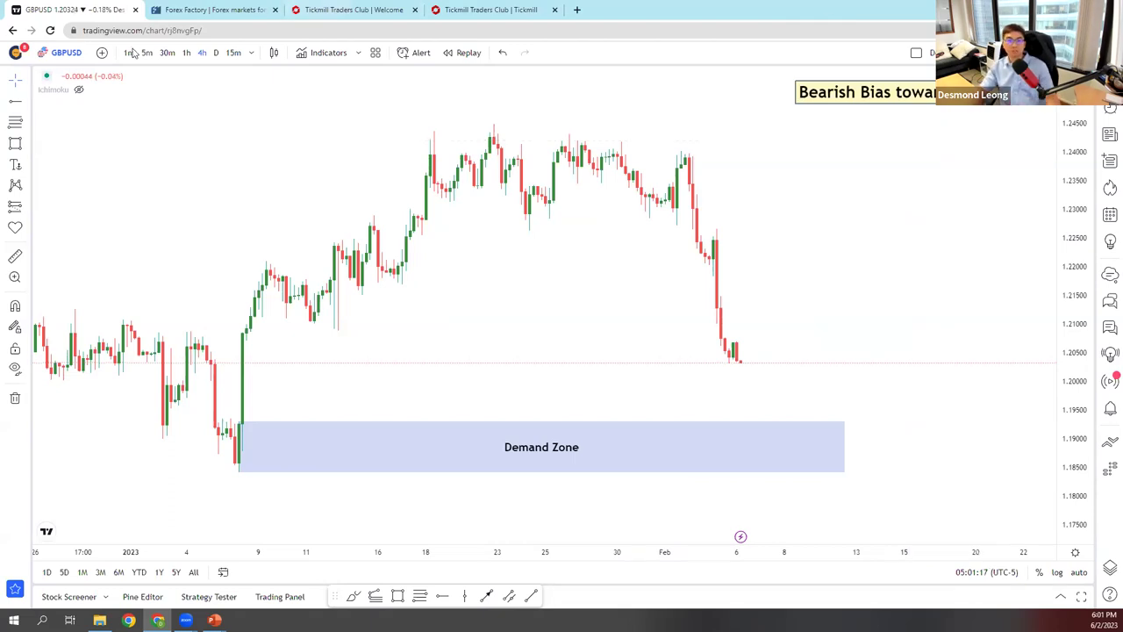
- Switch to the 1-hour timeframe and draw a short flat trend line across the recent swing high at about 1.2070
click(186, 53)
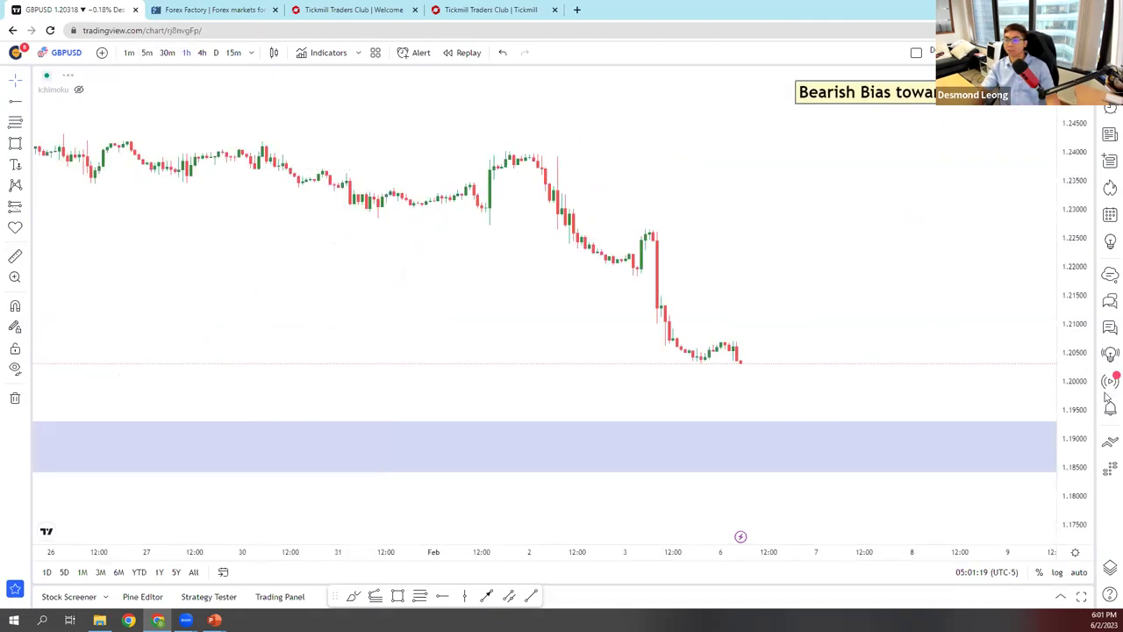
drag(1065, 447, 921, 240)
scroll(1013, 281, down, 2)
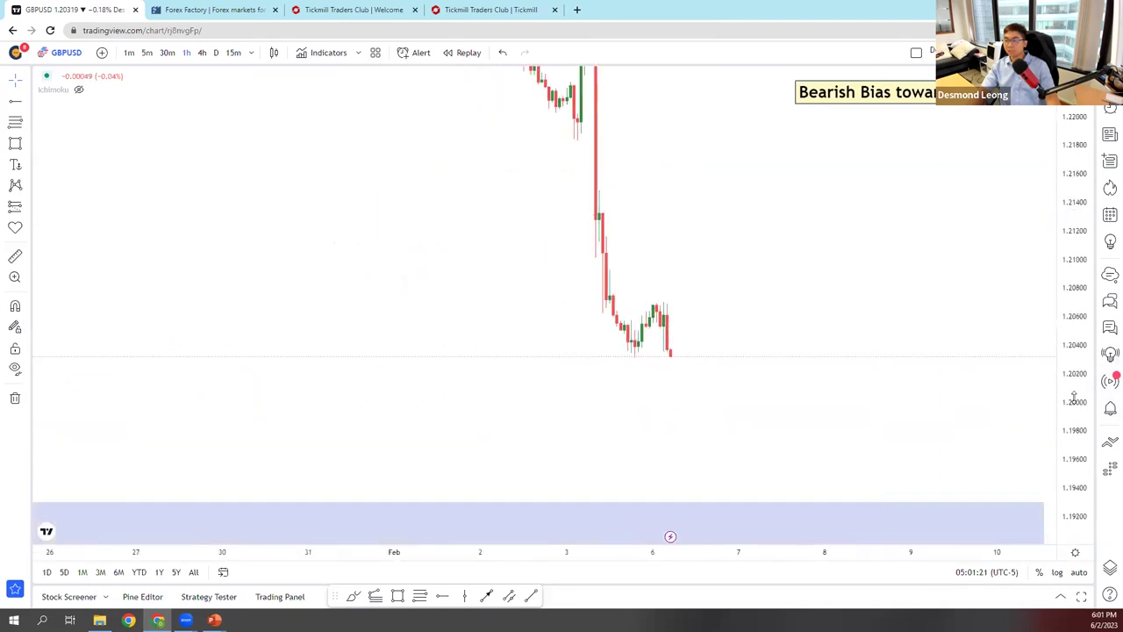
scroll(939, 381, up, 2)
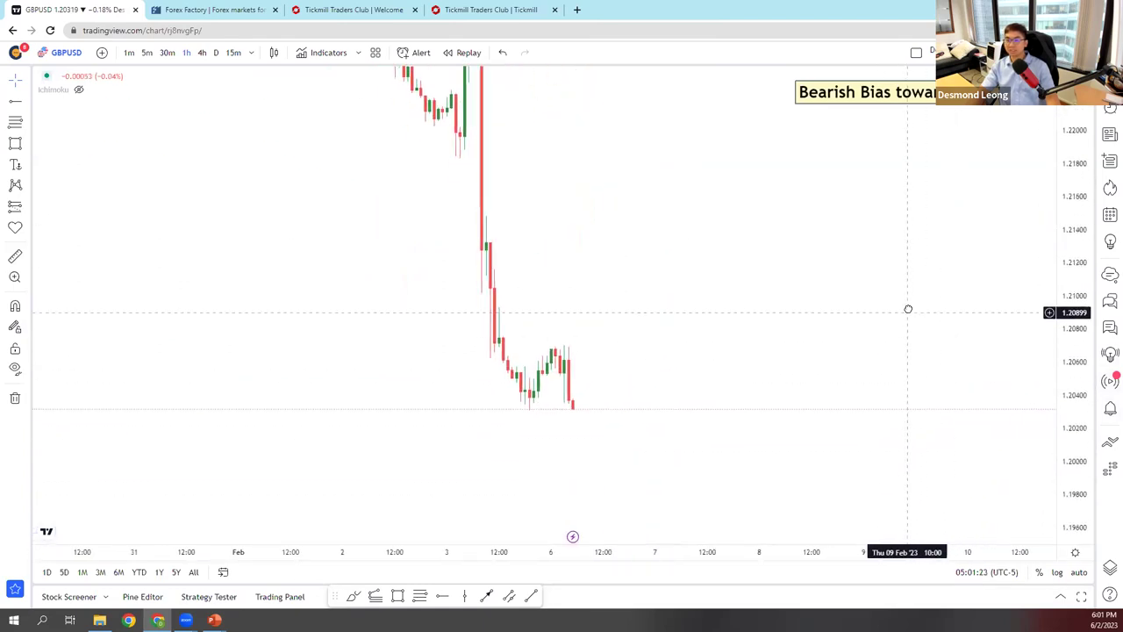
drag(855, 348, 881, 319)
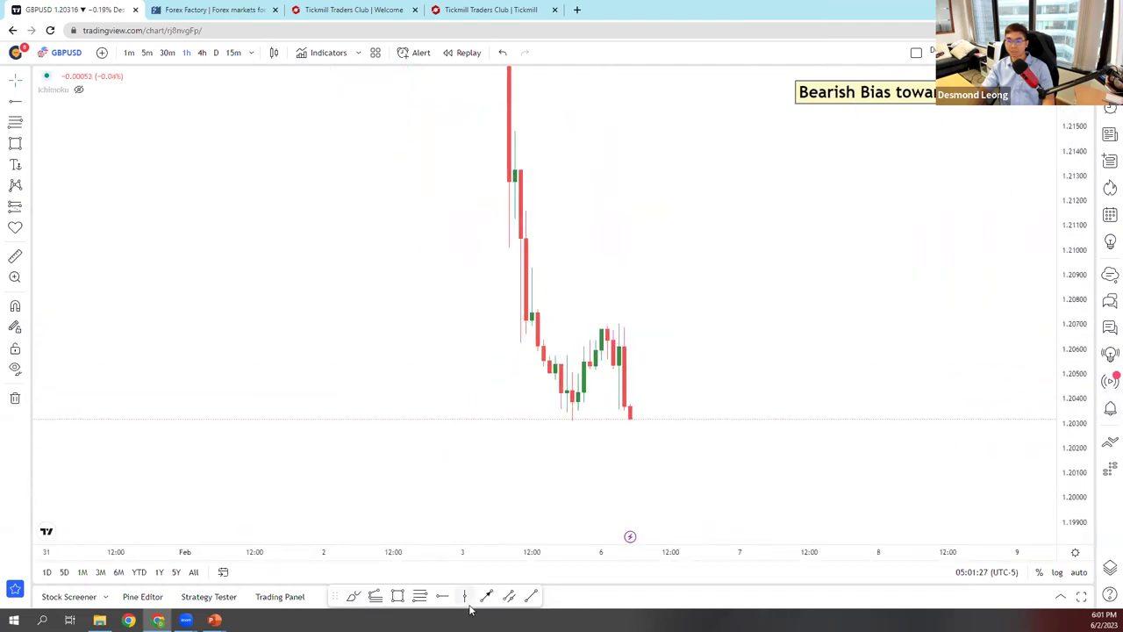
click(532, 597)
drag(593, 326, 619, 326)
- Draw a flat trend line from the 5 February swing low at 1.20310 to just past the latest candle
drag(1080, 394, 780, 341)
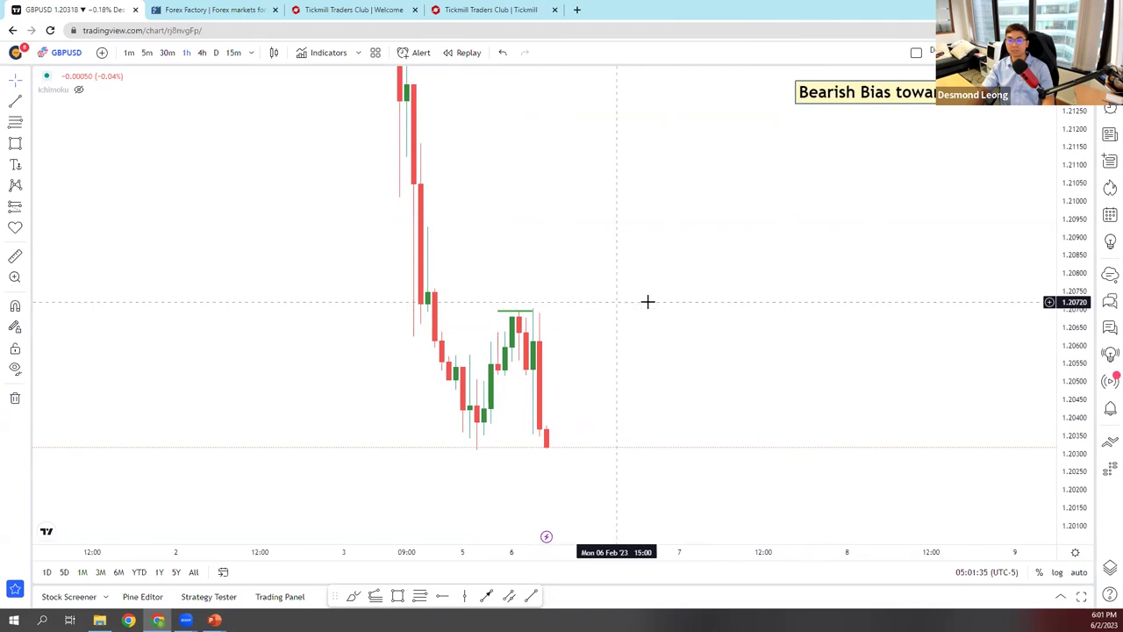
drag(687, 306, 699, 257)
click(528, 599)
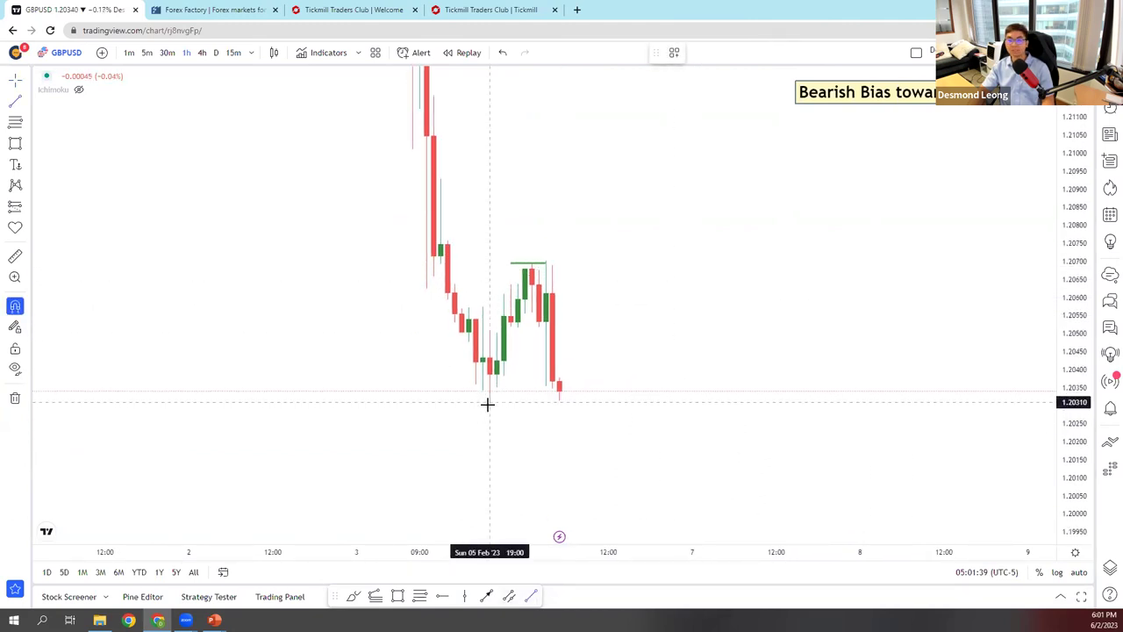
click(489, 401)
click(574, 401)
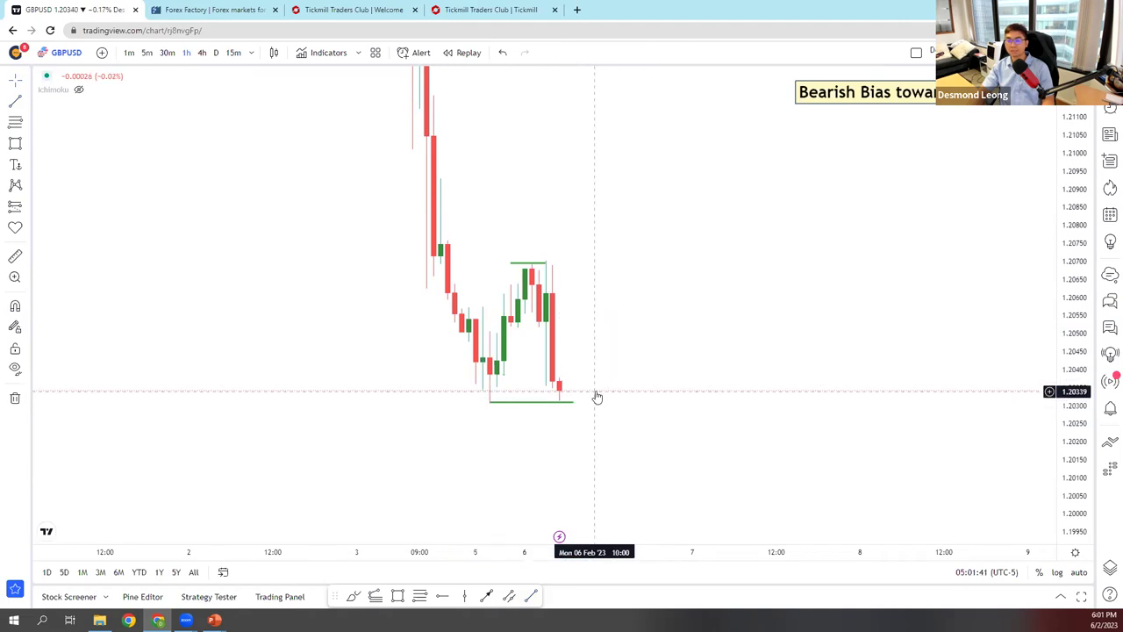
- Sketch a freehand forecast arrow that breaks the lower trend line, retests it and falls to about 1.2010, and remove the sketch
click(353, 596)
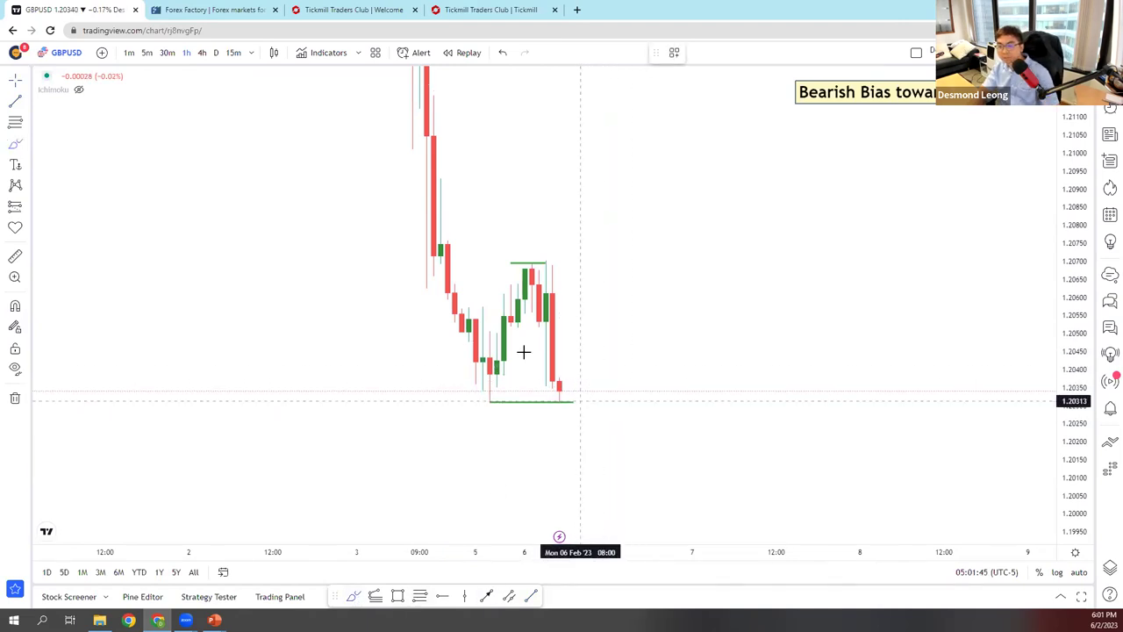
mouse_move(558, 390)
mouse_down()
mouse_move(568, 410)
mouse_move(582, 377)
mouse_move(632, 486)
mouse_move(644, 472)
mouse_up()
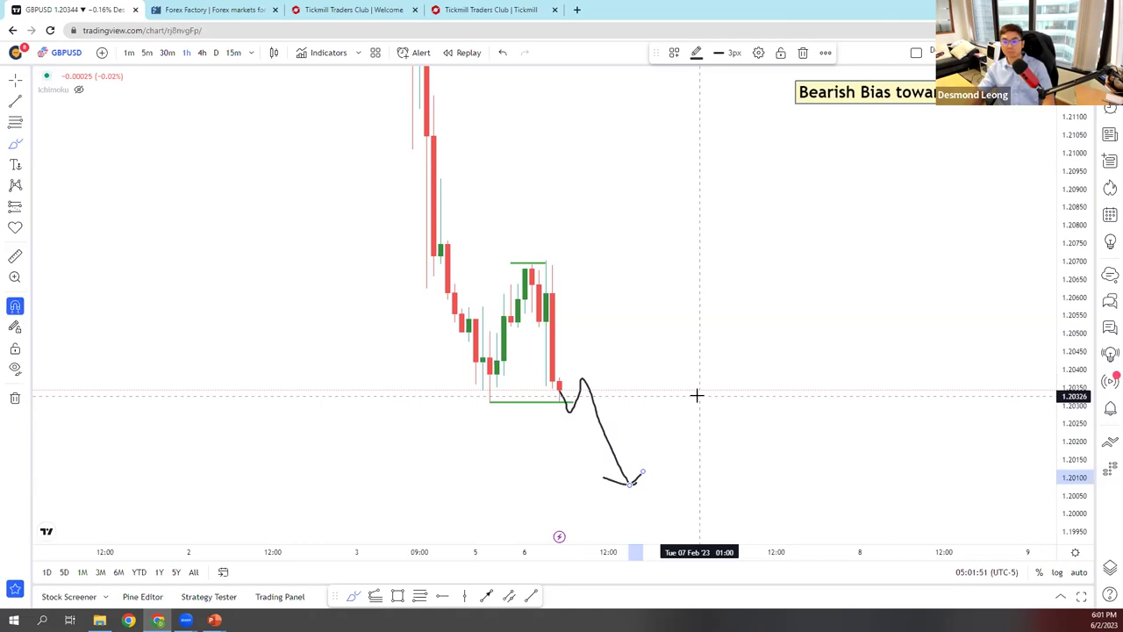
key(ctrl+z)
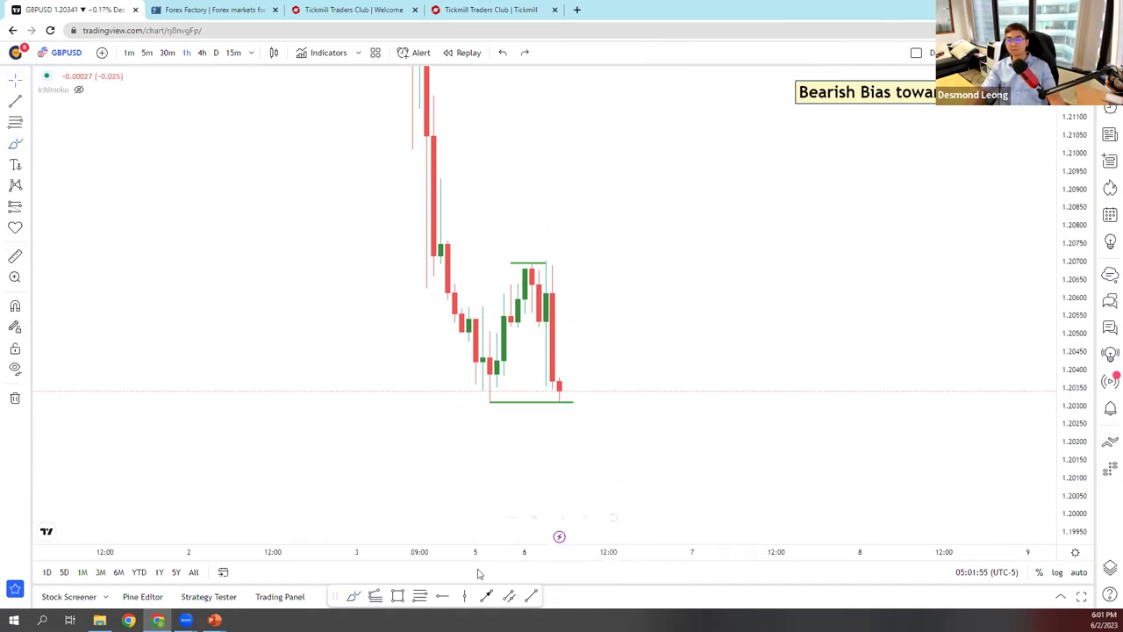
mouse_move(577, 391)
mouse_down()
mouse_move(521, 394)
mouse_move(580, 391)
mouse_up()
key(Delete)
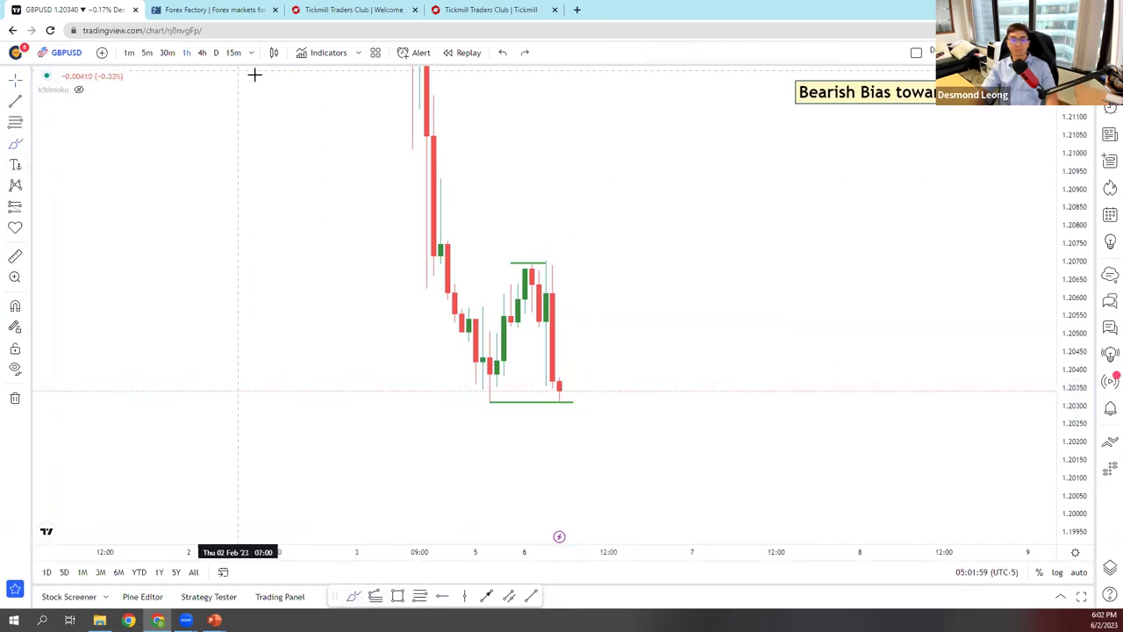
- Switch the chart to the 30-minute timeframe
click(168, 55)
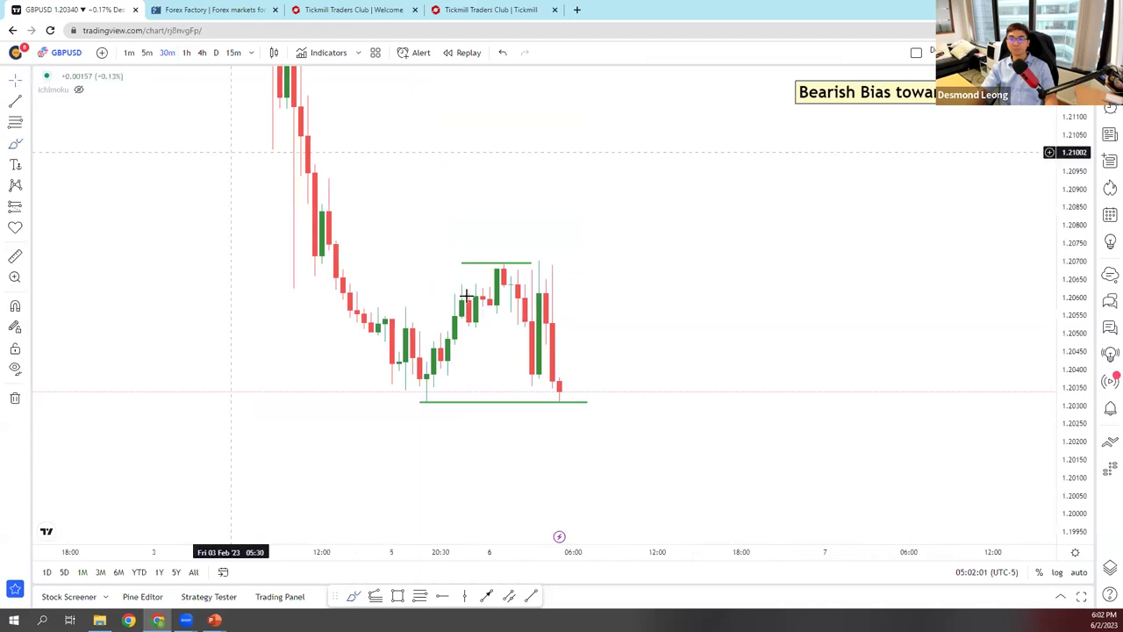
- Sketch a freehand circle around the latest candle's low, mark flat brush lines at about 1.2047 and 1.2038, and undo the sketches
drag(1064, 458, 1036, 408)
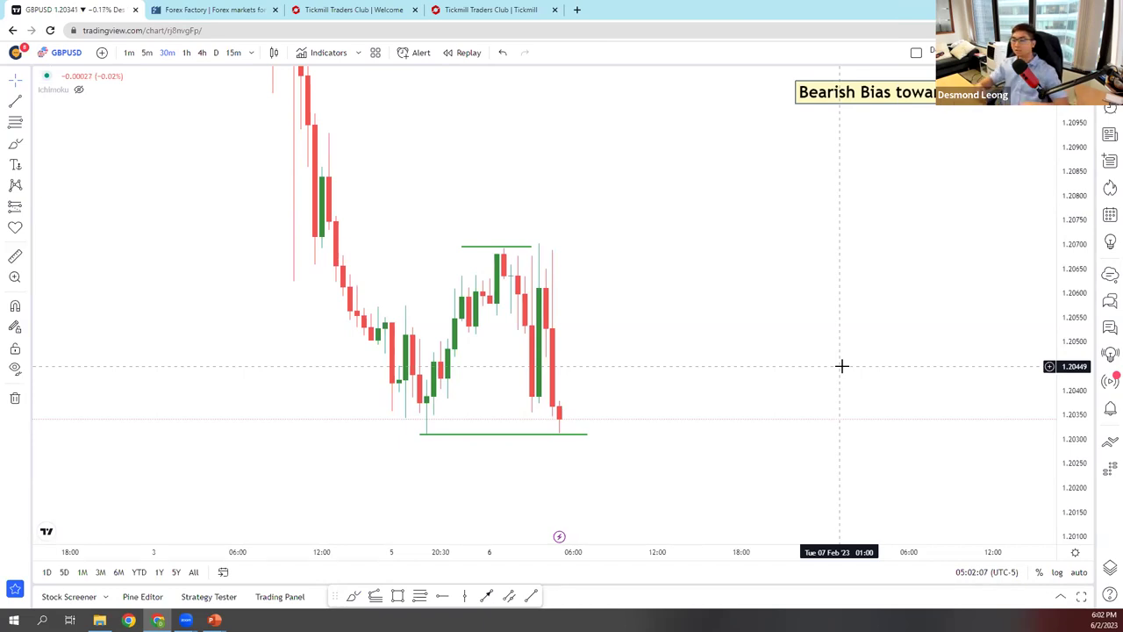
click(16, 144)
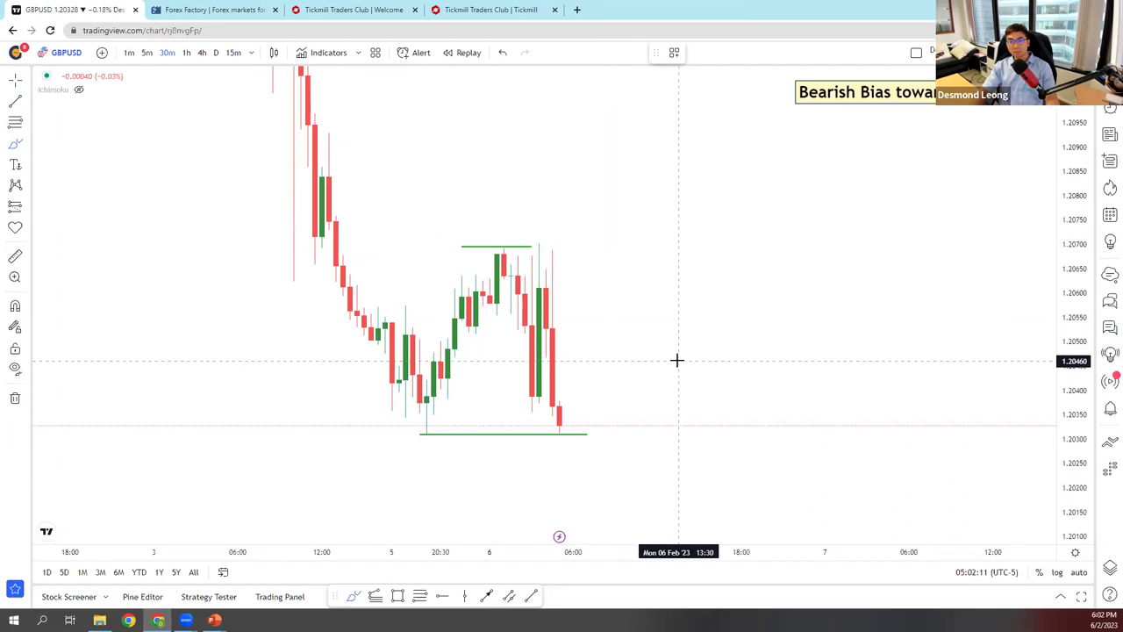
mouse_move(571, 429)
mouse_down()
mouse_move(550, 426)
mouse_move(568, 427)
mouse_up()
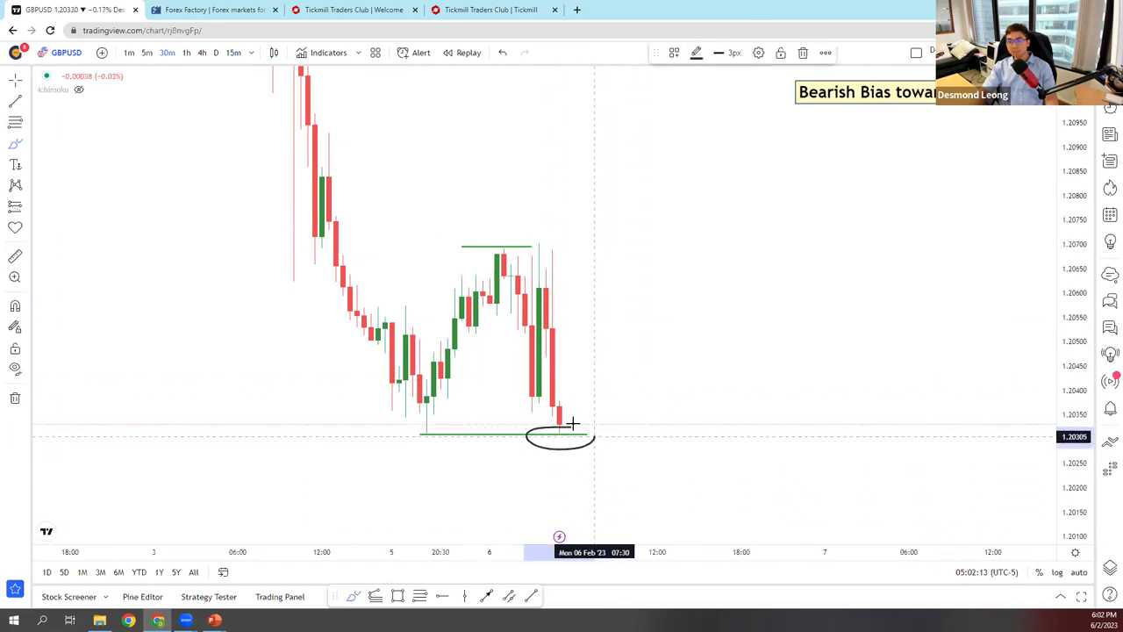
drag(533, 358, 588, 358)
drag(540, 400, 598, 400)
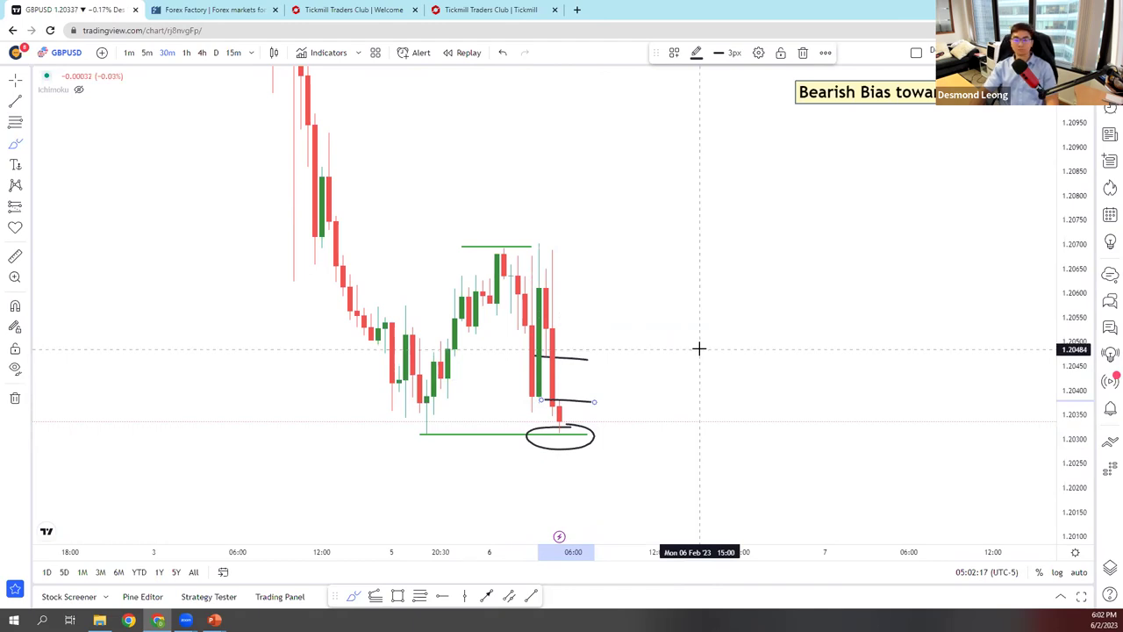
key(ctrl+z)
key(ctrl+z)
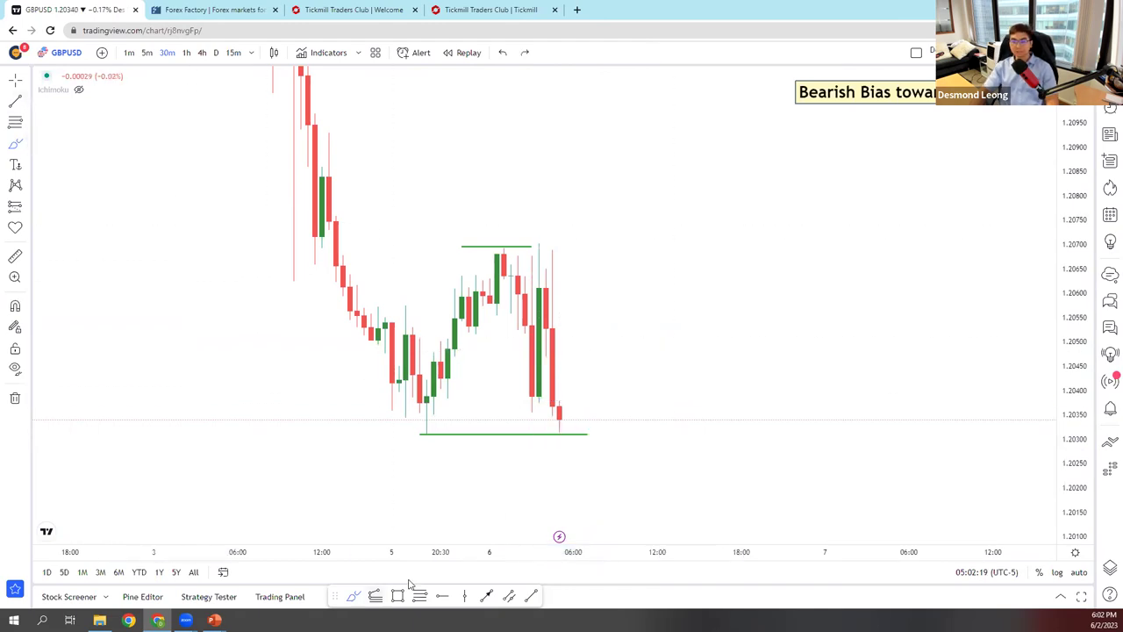
- Draw a rectangle over the gap in the last sharp drop, from about 1.20468 down to about 1.20378
click(398, 596)
mouse_move(545, 401)
mouse_down()
mouse_move(561, 356)
mouse_move(622, 357)
mouse_move(669, 378)
mouse_up()
click(675, 358)
click(707, 295)
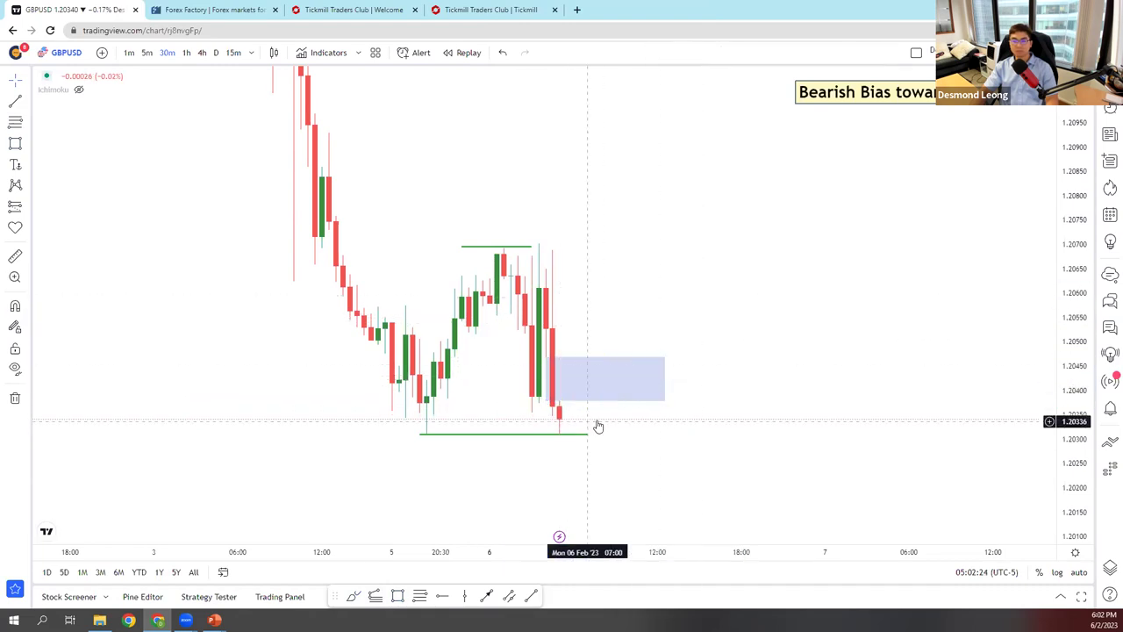
- Label the rectangle "Market Imbalance" and extend it further into the future
click(664, 378)
double_click(664, 378)
click(508, 279)
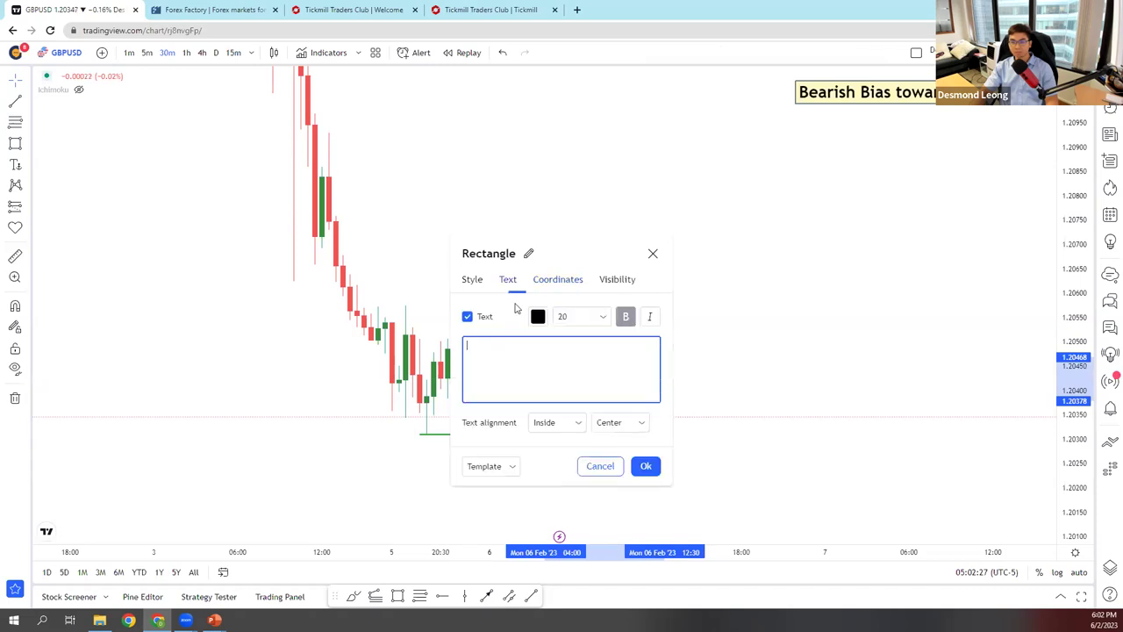
text(Market Imbalance)
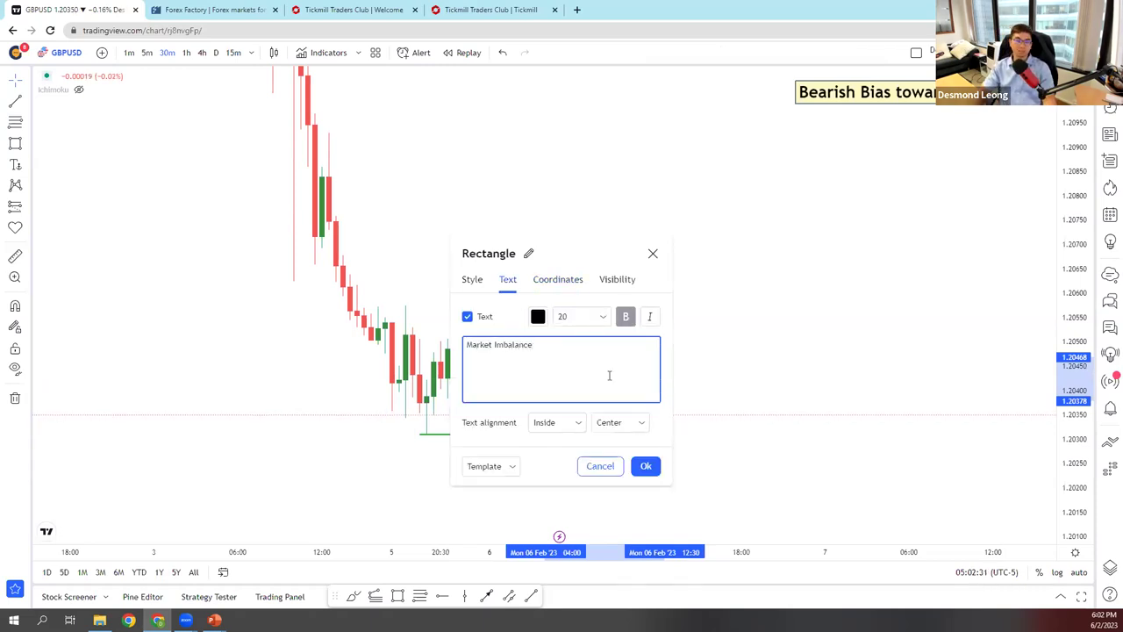
drag(641, 250, 985, 171)
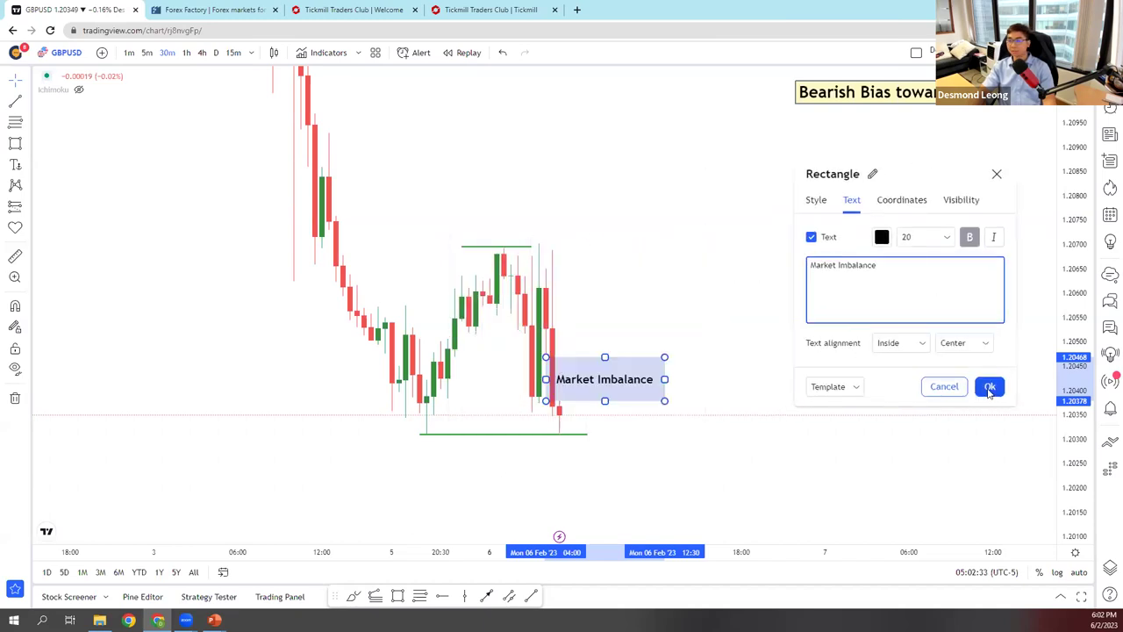
click(989, 387)
drag(667, 378, 782, 255)
- Place a short position with entry at 1.20380, stop at 1.20702 and target at 1.19302 on the demand zone's upper edge
click(27, 210)
click(100, 229)
click(604, 326)
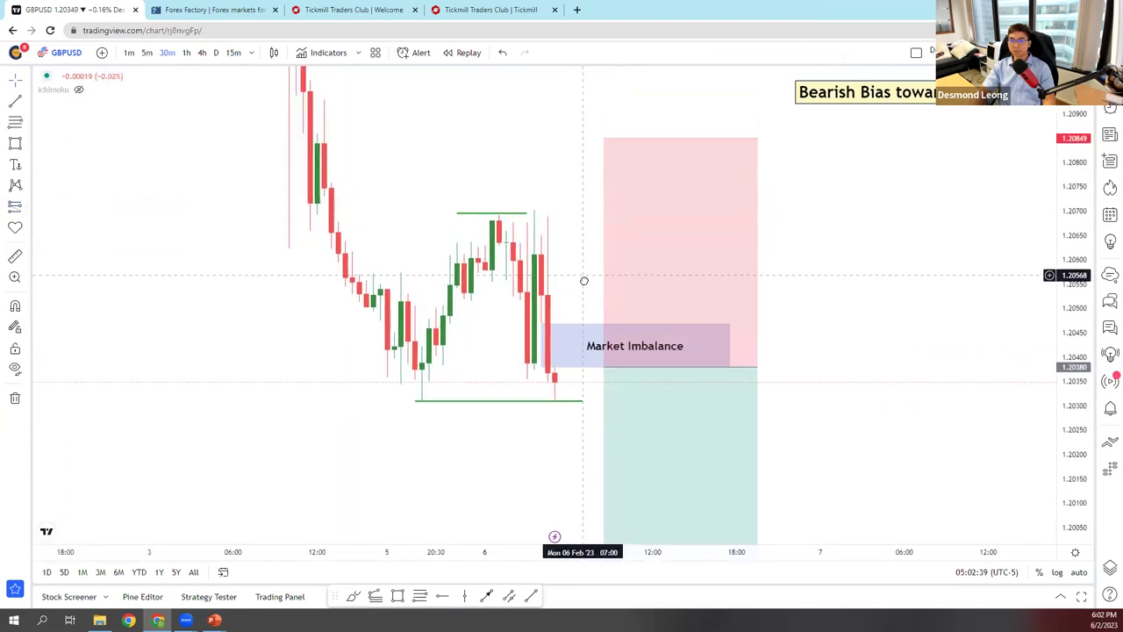
drag(602, 150, 603, 221)
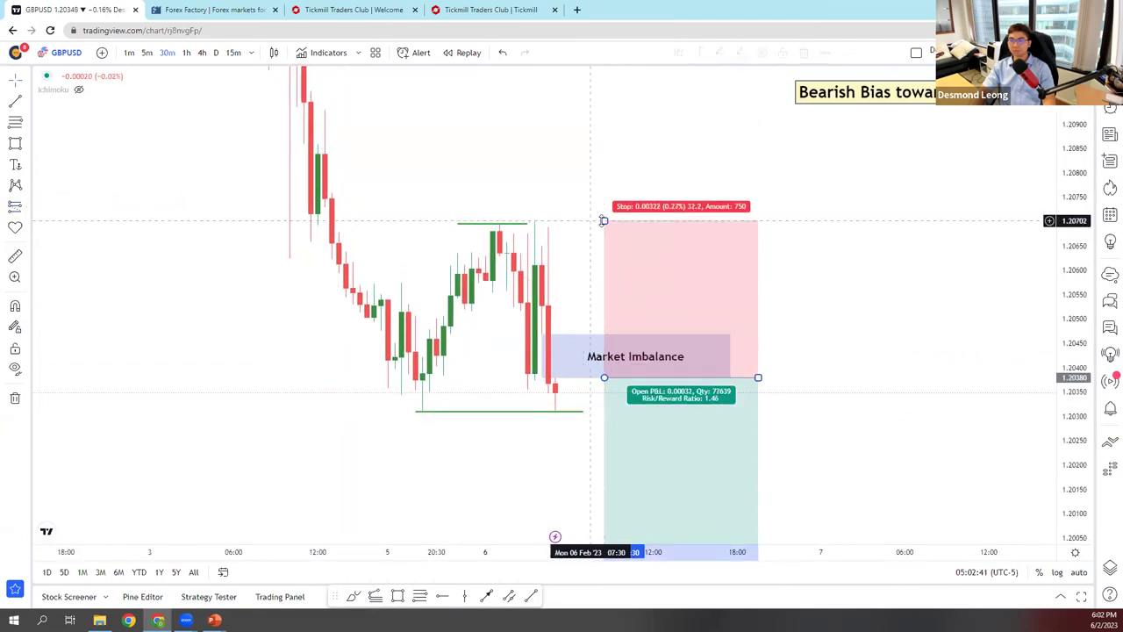
click(953, 283)
scroll(953, 283, down, 5)
drag(1075, 263, 763, 445)
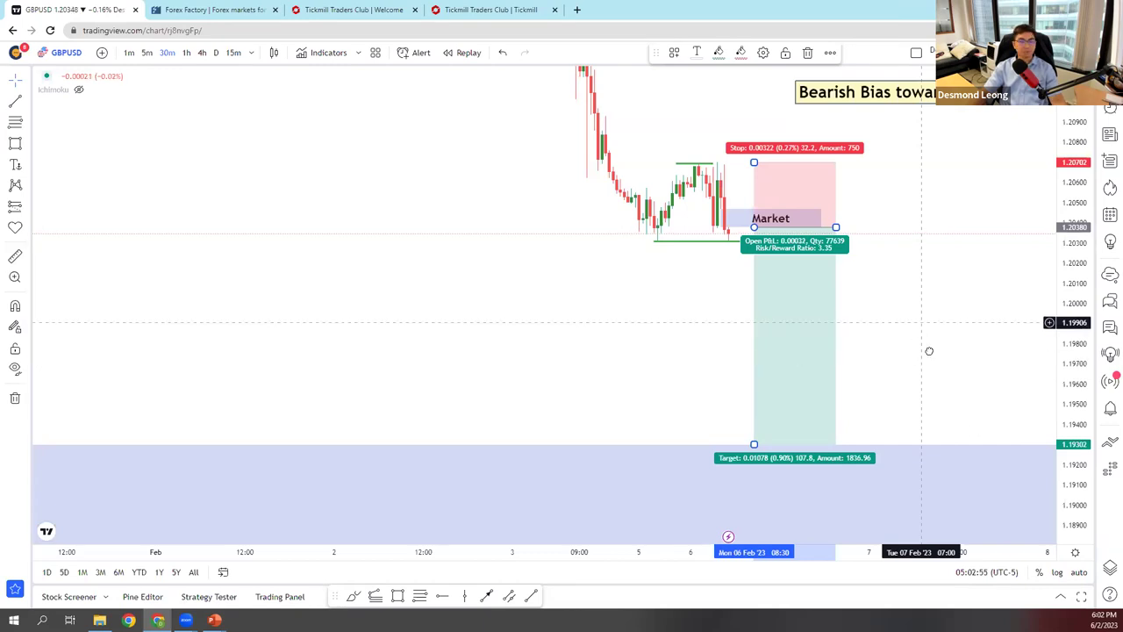
click(928, 351)
- Extend the Market Imbalance rectangle to end level with the short position box
scroll(948, 264, up, 4)
drag(970, 190, 891, 263)
click(828, 279)
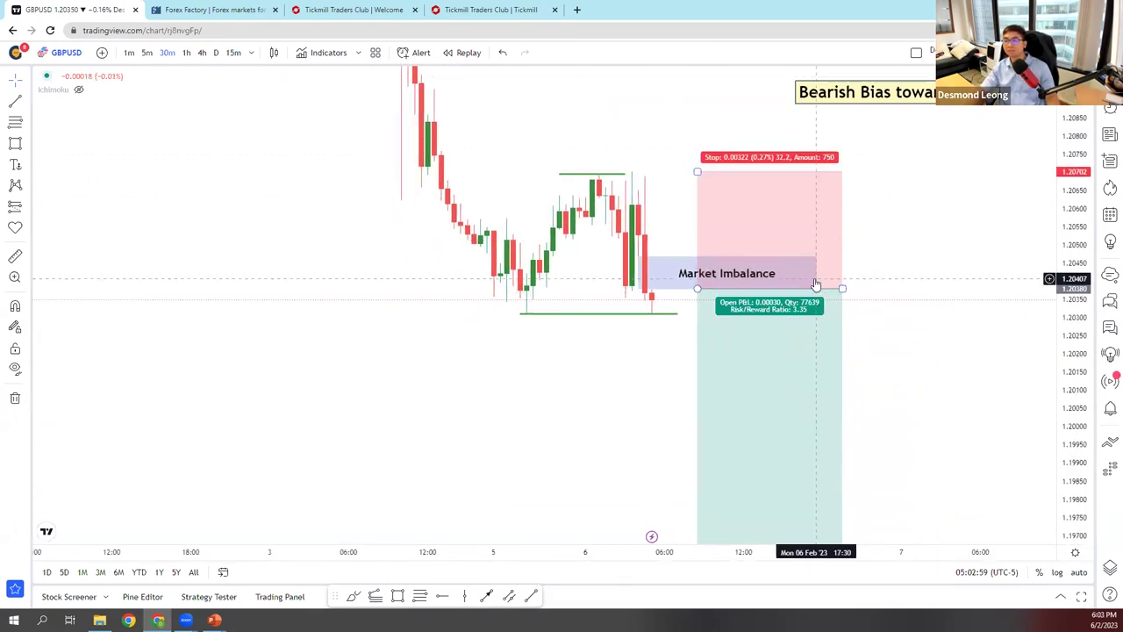
click(799, 274)
drag(815, 272, 843, 272)
click(930, 193)
scroll(930, 193, down, 3)
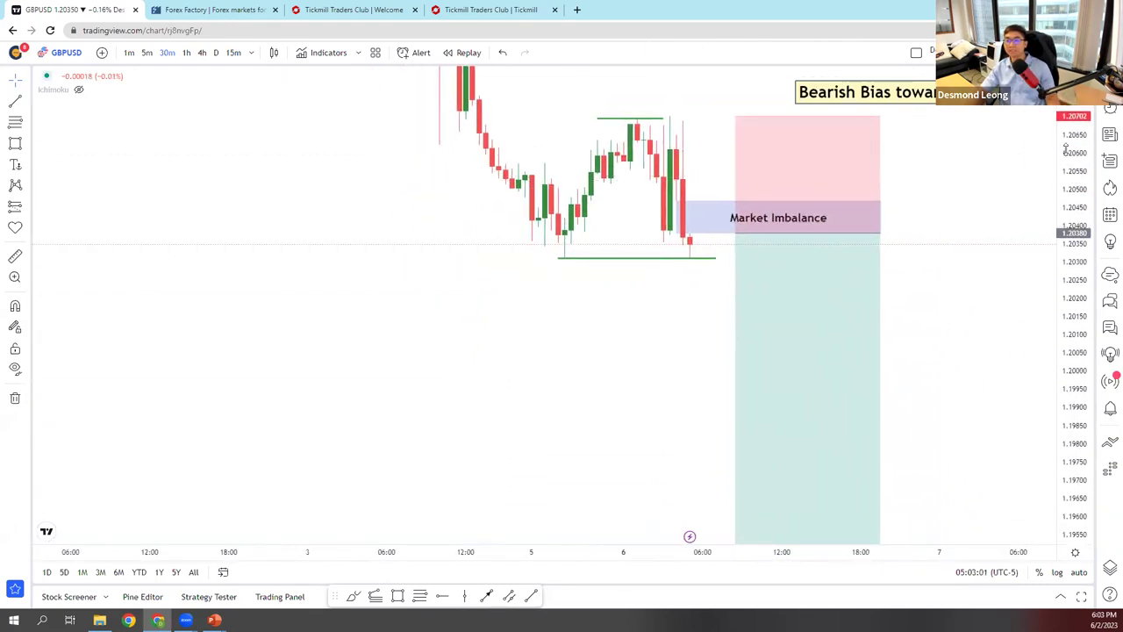
drag(1014, 286, 977, 338)
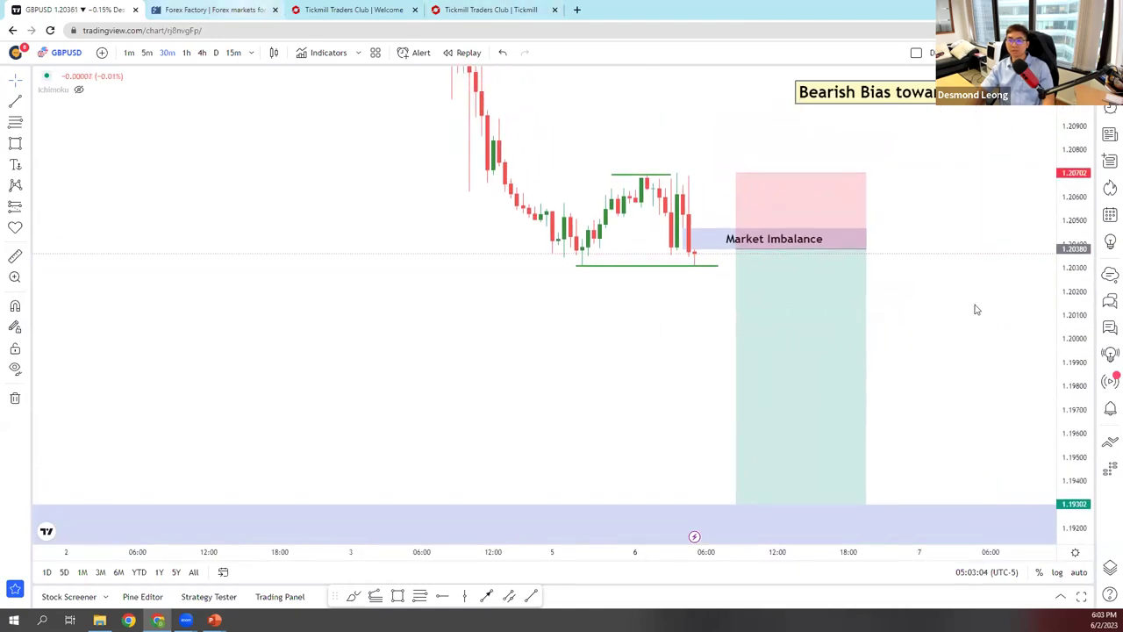
- Switch to Forex Factory and show the economic calendar for Feb 6 to Feb 13, 2023
click(264, 9)
click(866, 152)
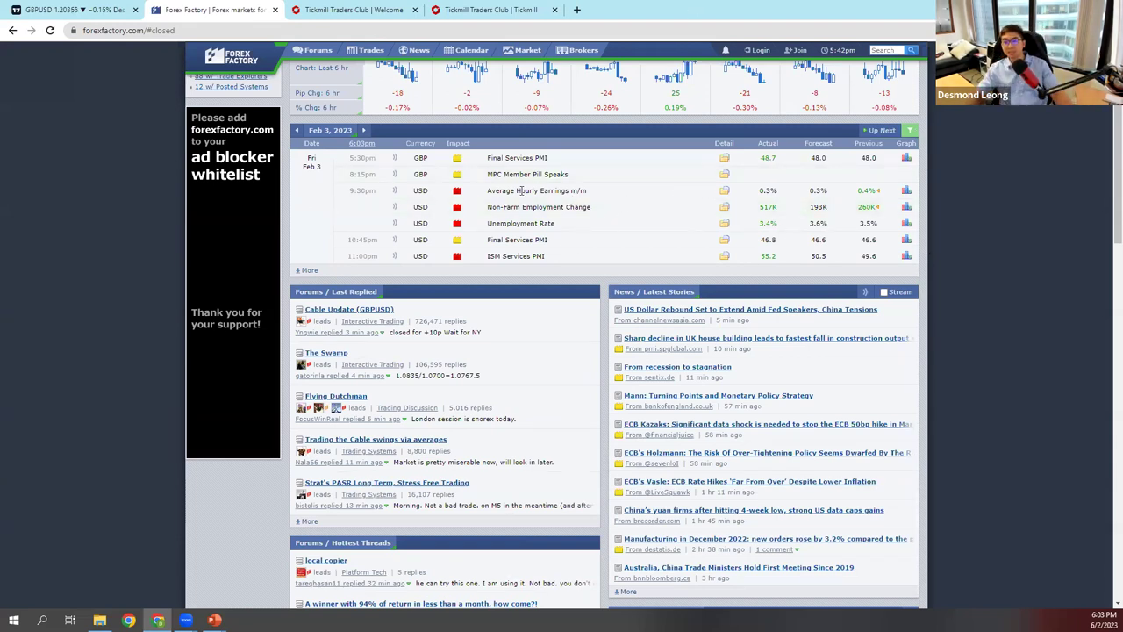
click(364, 132)
click(385, 131)
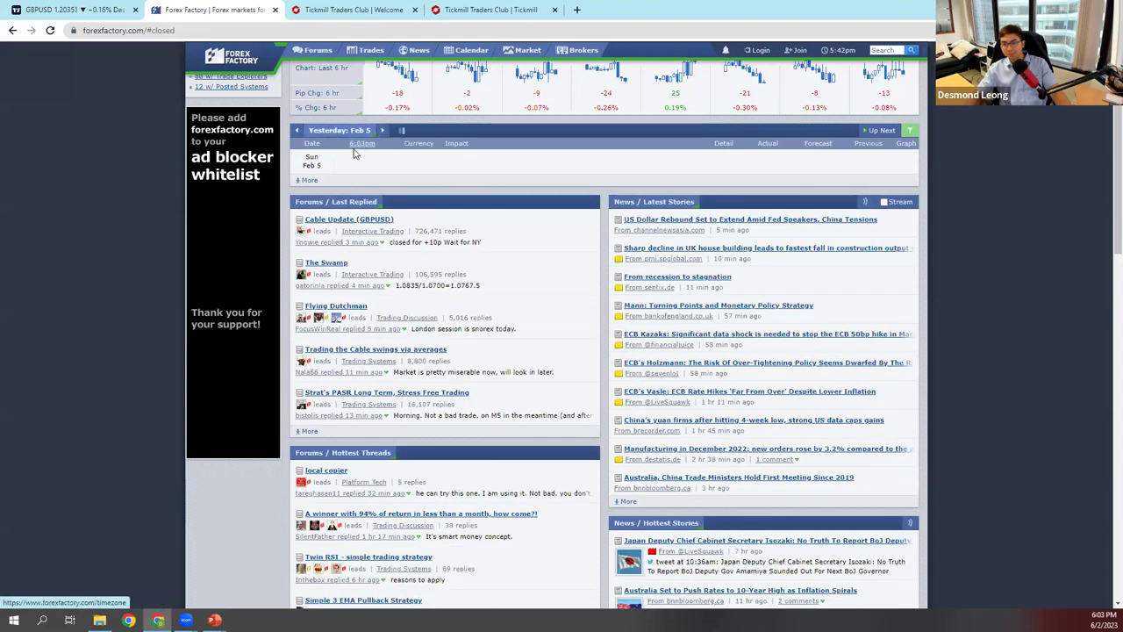
click(380, 131)
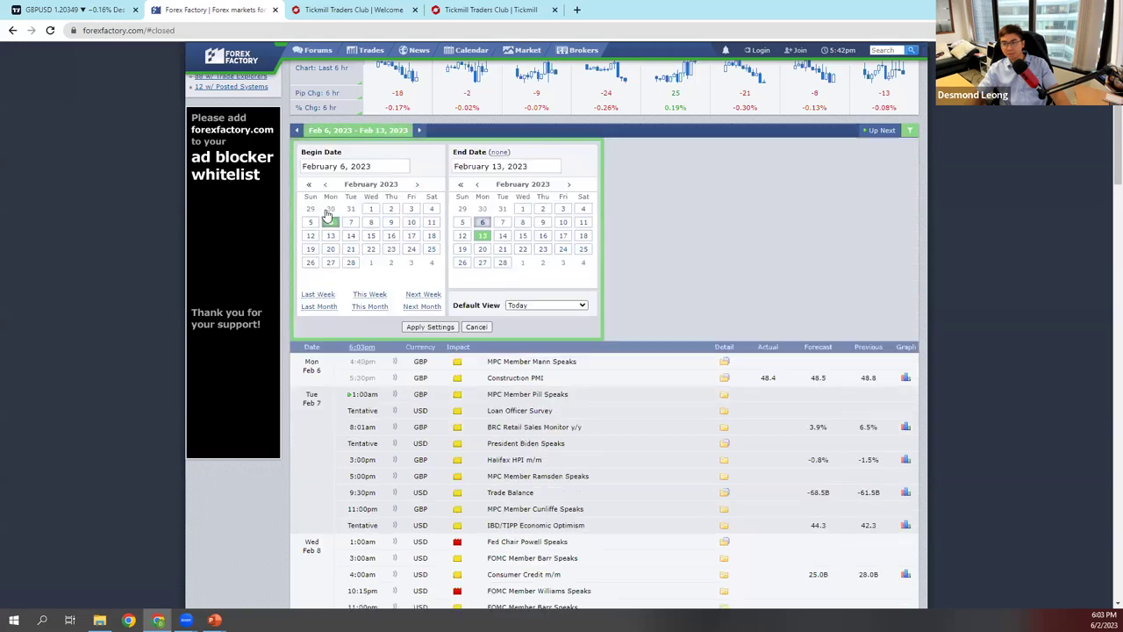
click(430, 327)
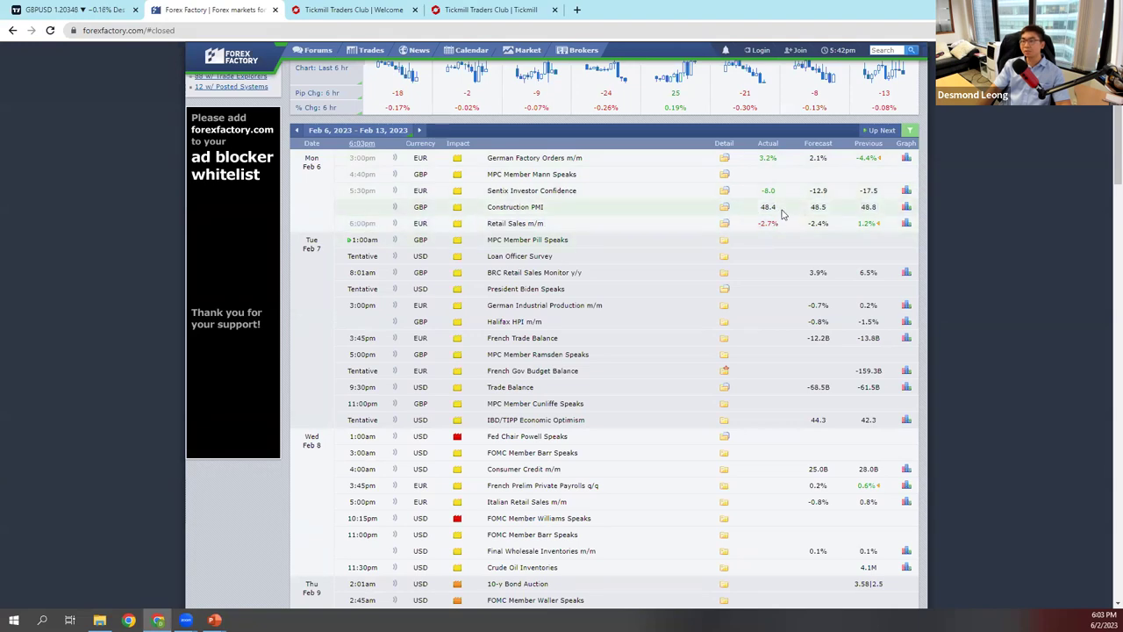
- Return to the GBPUSD chart in TradingView and switch it to the 5-minute timeframe
click(75, 10)
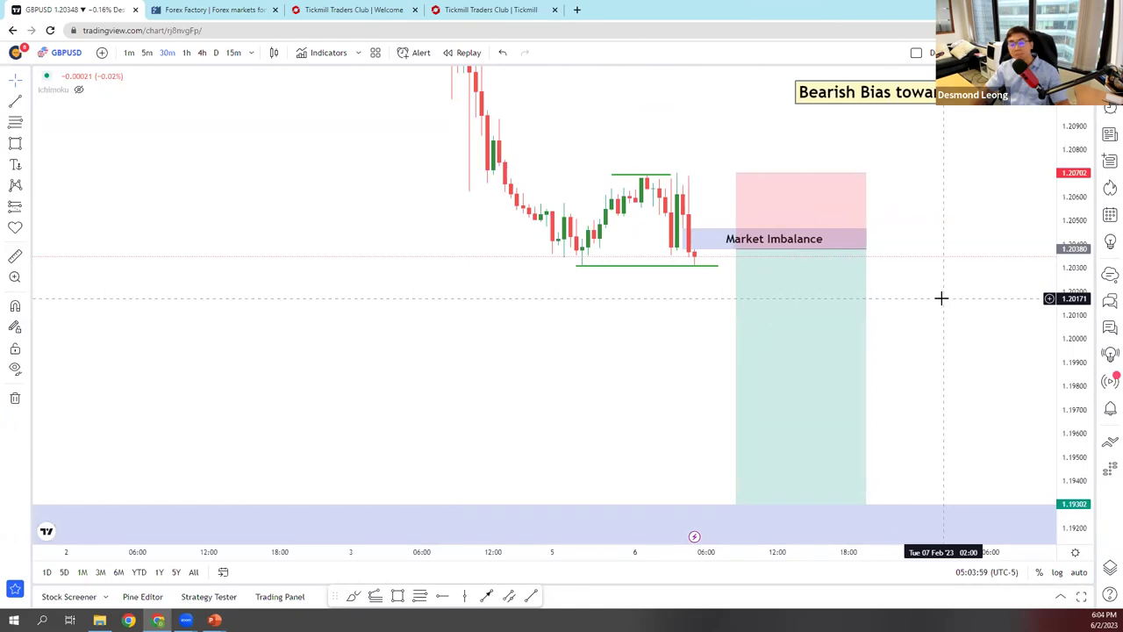
drag(1089, 323, 1091, 314)
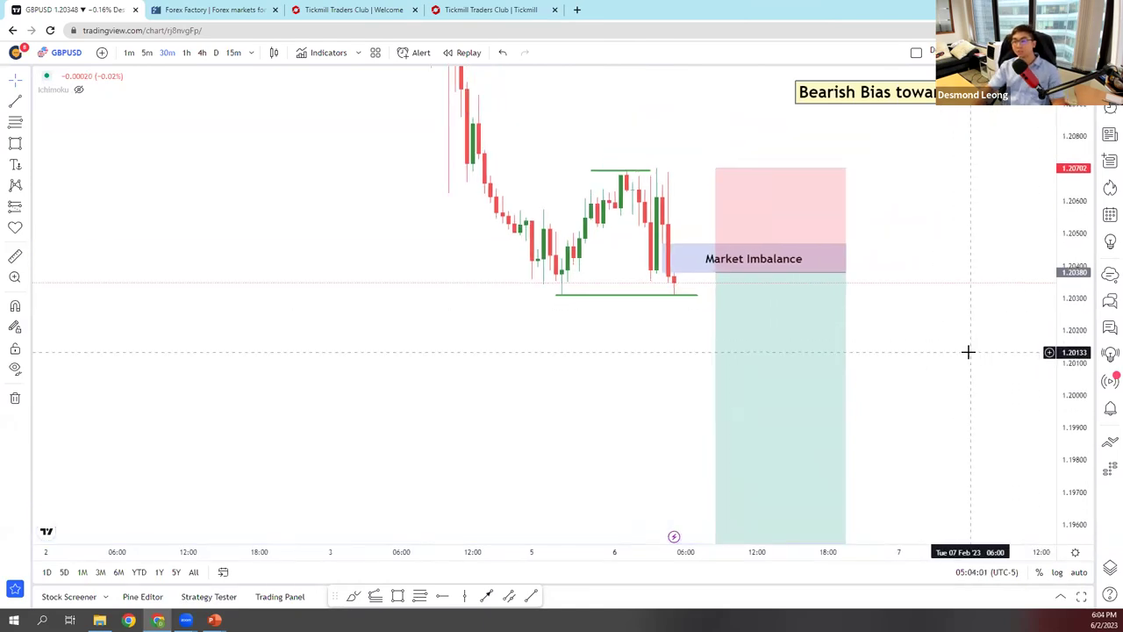
click(147, 53)
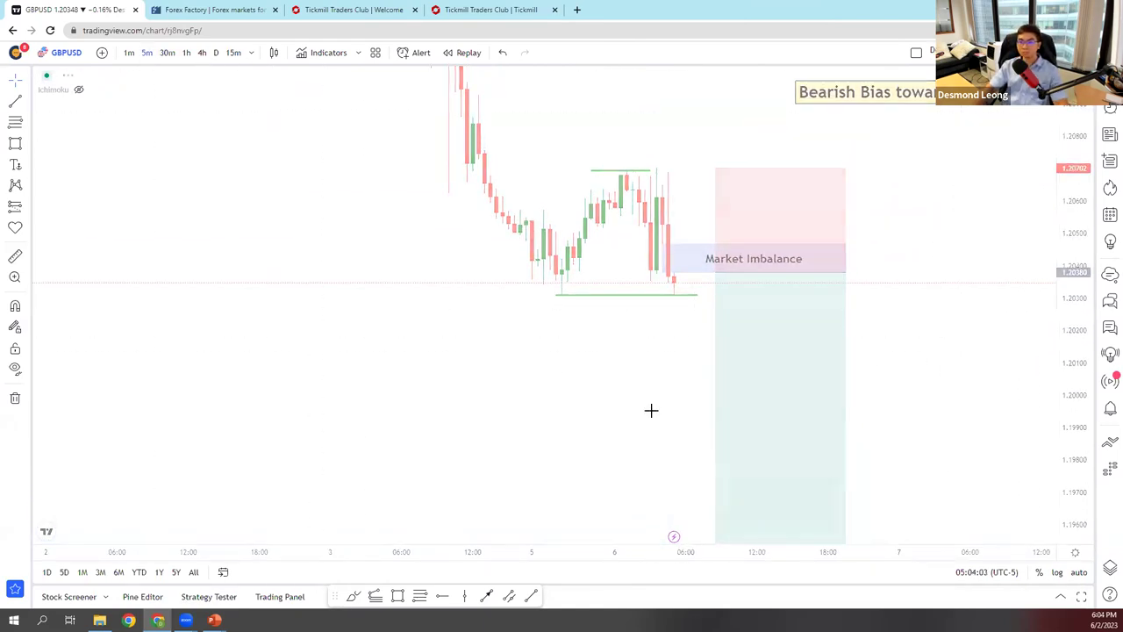
drag(857, 369, 642, 395)
scroll(877, 403, down, 2)
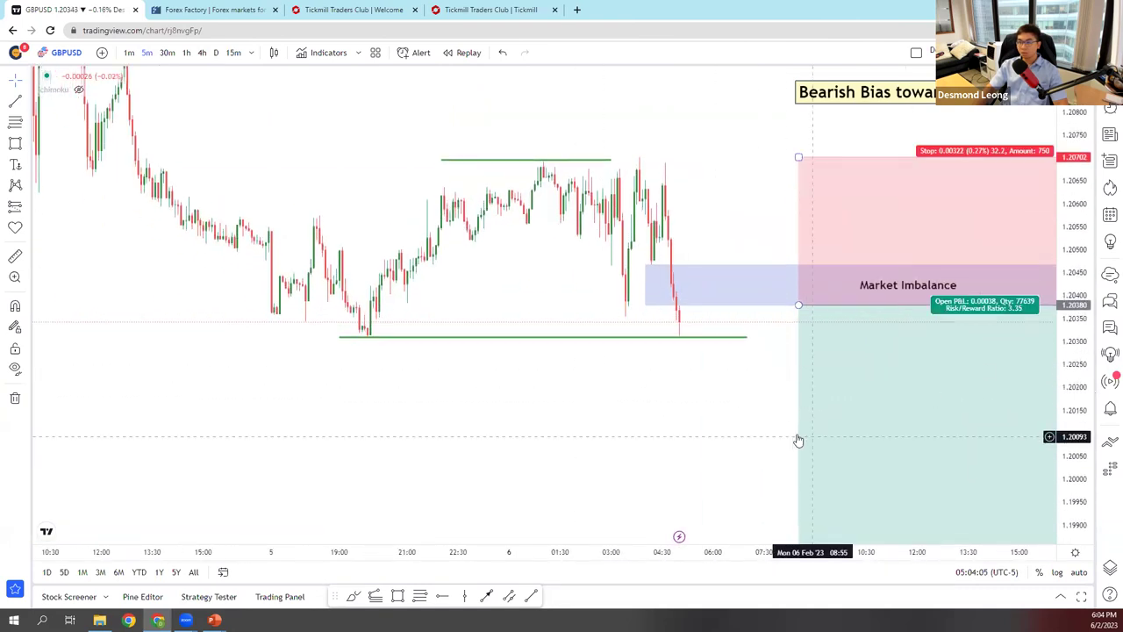
drag(796, 441, 527, 369)
- Circle the swing high at about 1.2070 freehand and sketch a falling forecast arrow through the lower trend line, with a retest at about 1.2038, to about 1.2000
mouse_move(261, 156)
mouse_down()
mouse_move(460, 157)
mouse_move(446, 149)
mouse_move(471, 235)
mouse_move(489, 176)
mouse_move(511, 330)
mouse_move(530, 315)
mouse_move(514, 326)
mouse_move(531, 394)
mouse_move(590, 300)
mouse_move(605, 371)
mouse_move(652, 477)
mouse_move(672, 462)
mouse_up()
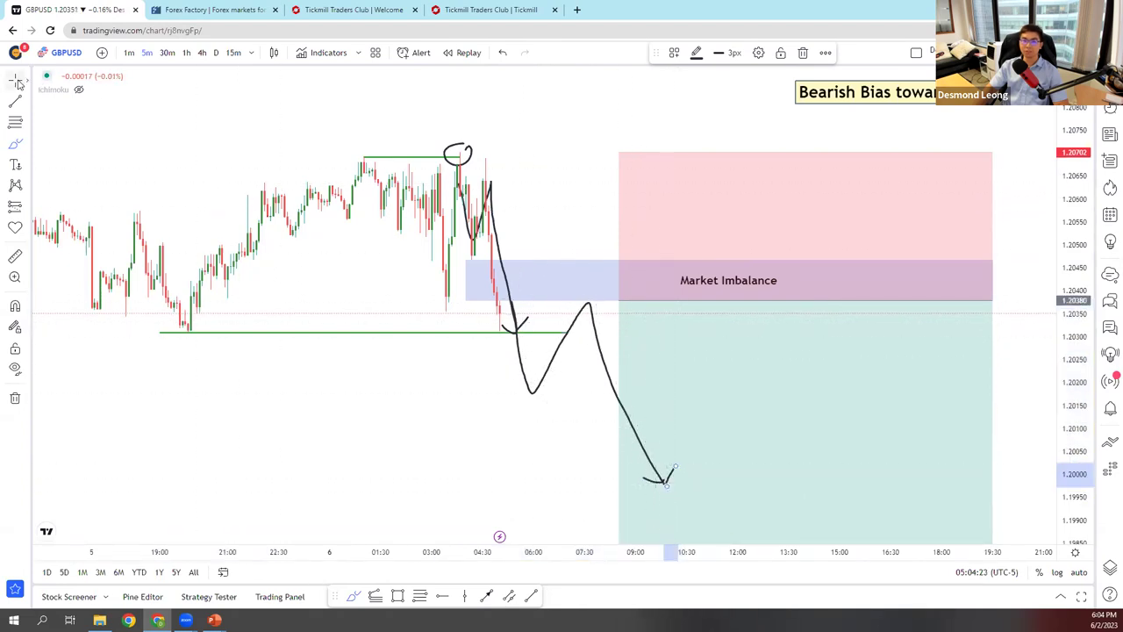
drag(366, 406, 465, 403)
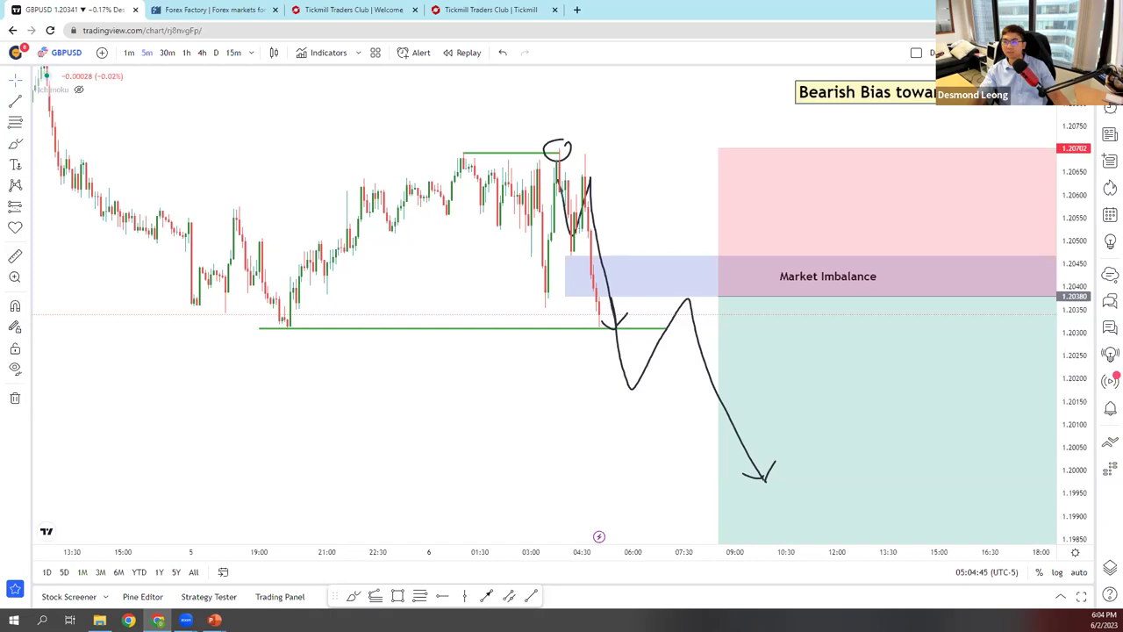
- Copy the link to the GBPUSD chart image
click(1088, 52)
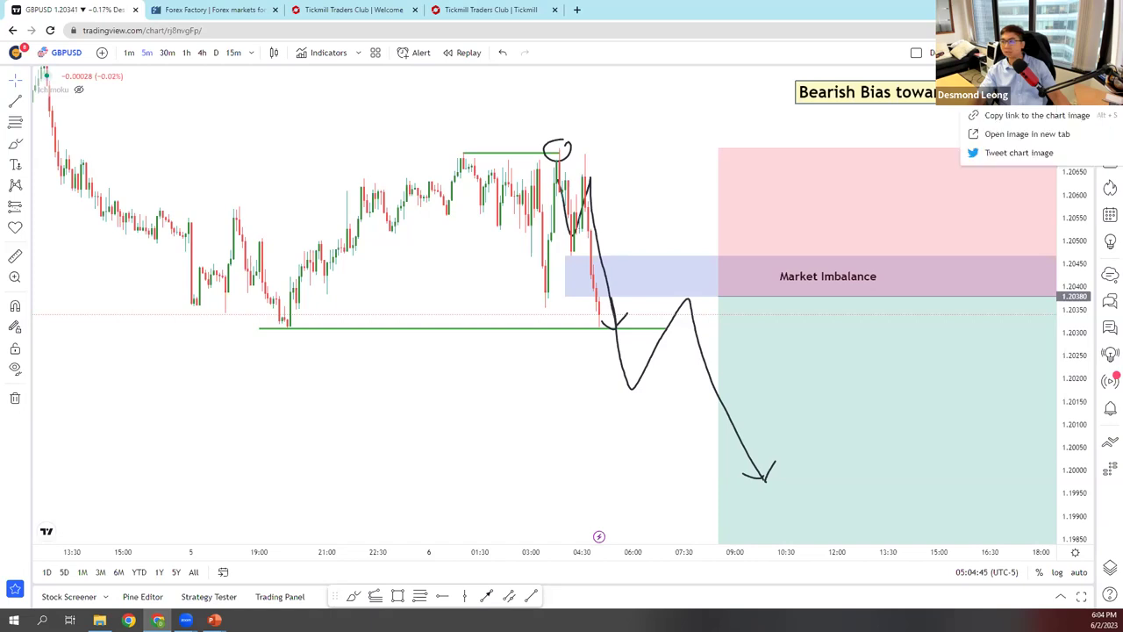
click(1036, 117)
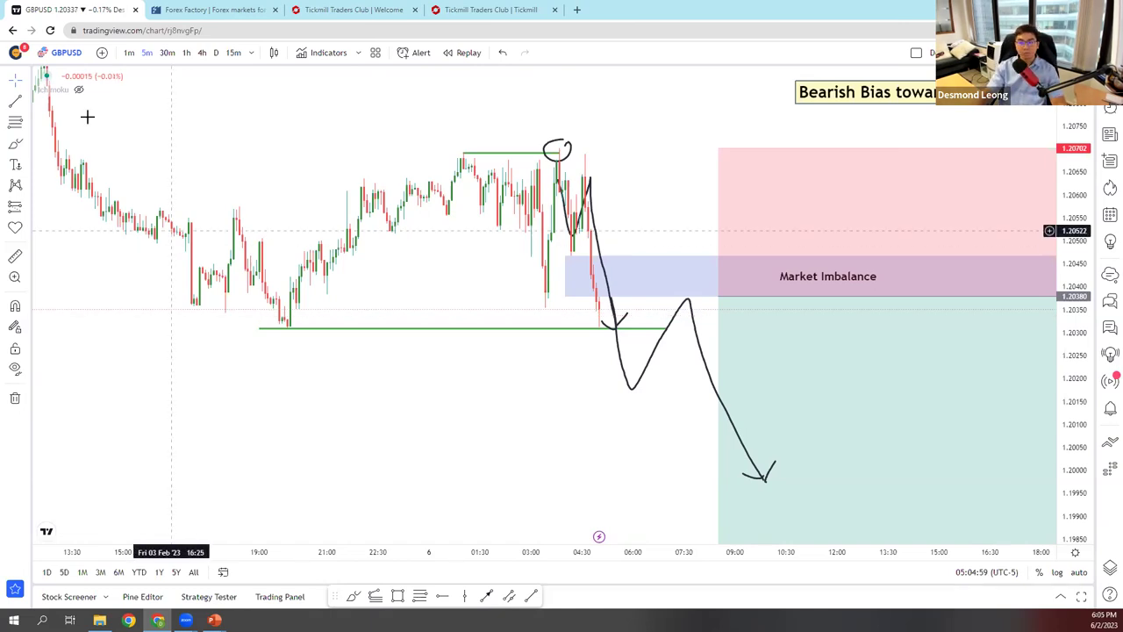
click(24, 80)
click(622, 363)
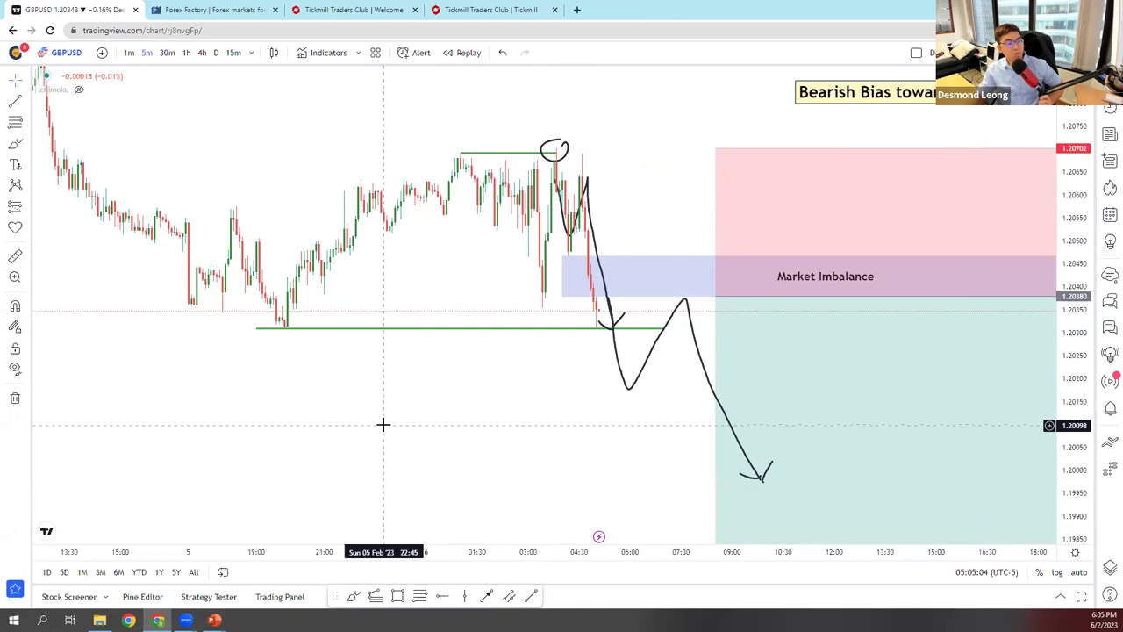
- Show the watchlist and load the OANDA EURUSD symbol in the chart
click(1110, 135)
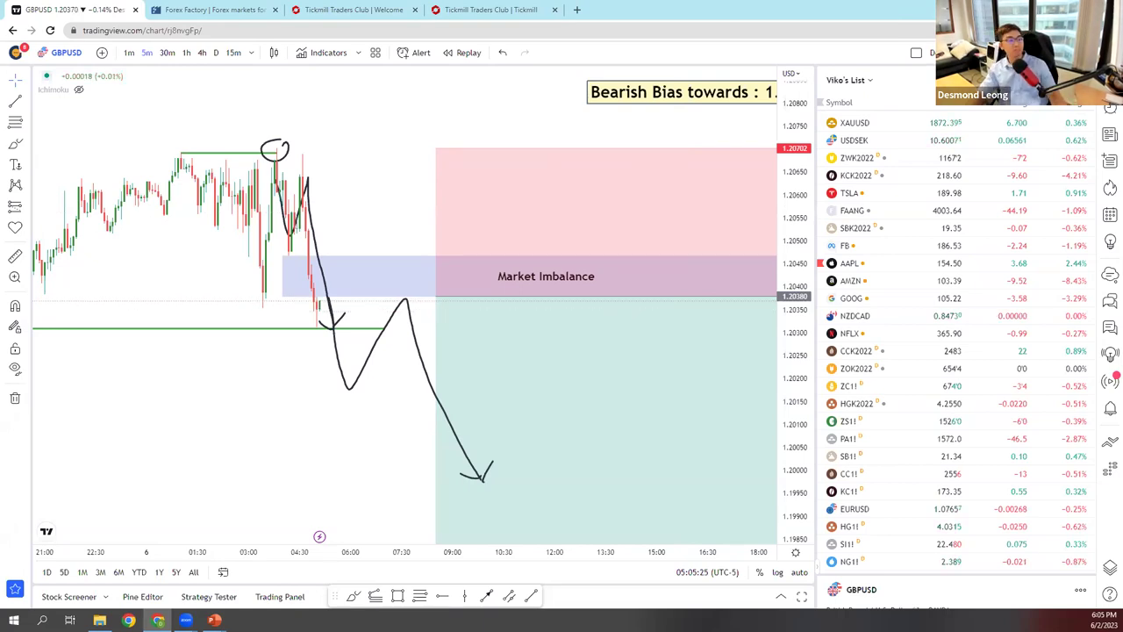
scroll(351, 384, down, 2)
drag(351, 383, 472, 418)
scroll(652, 351, up, 3)
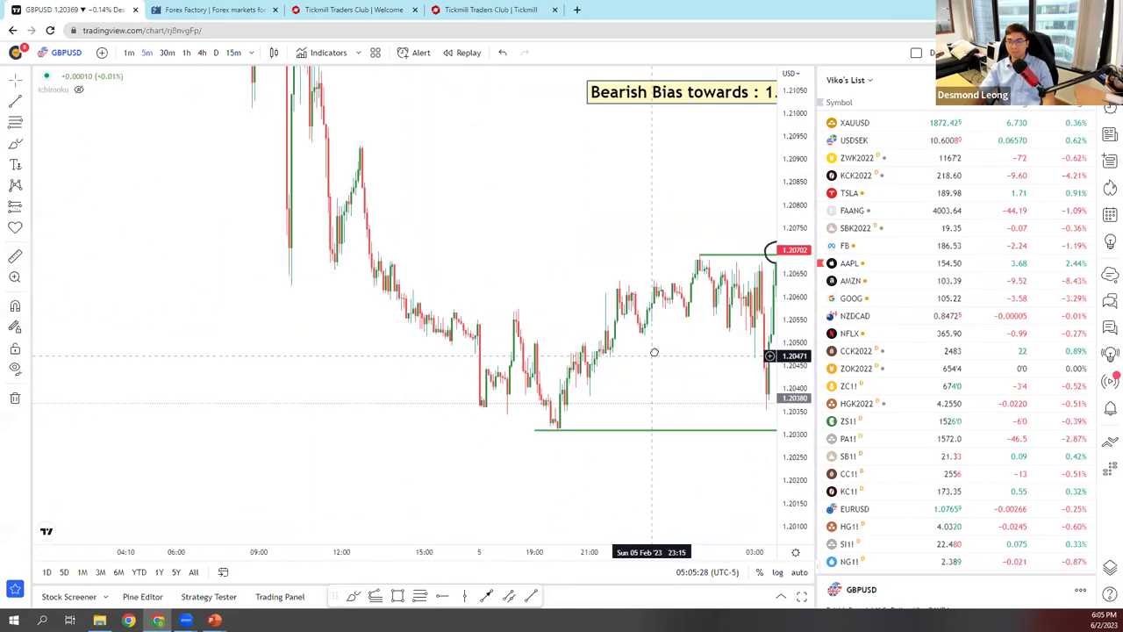
scroll(652, 351, down, 3)
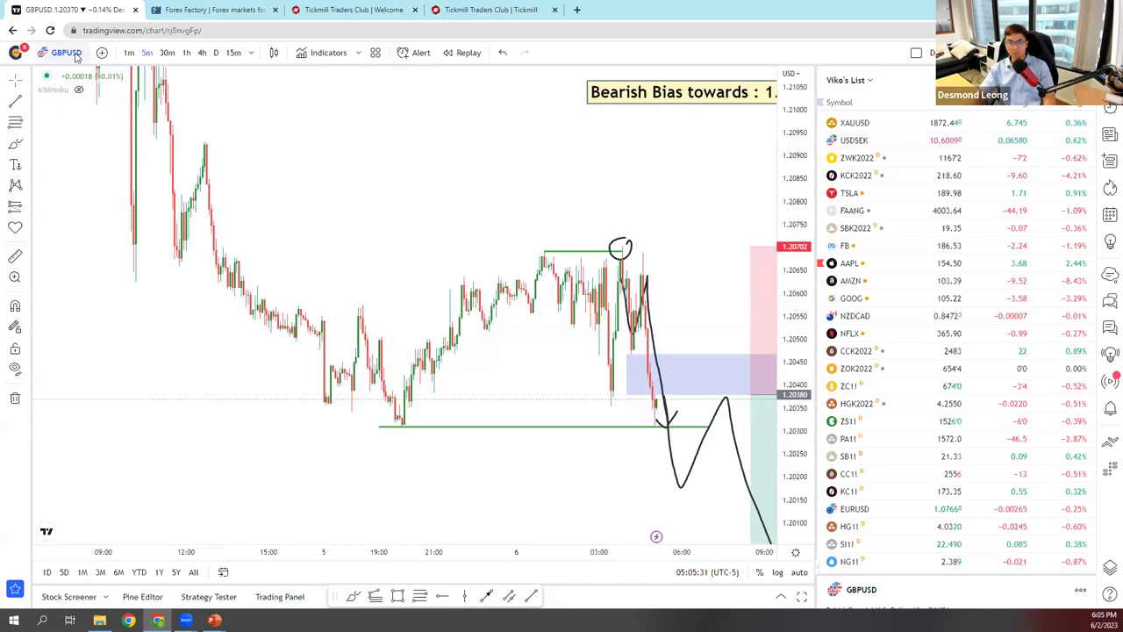
text(EURUSD)
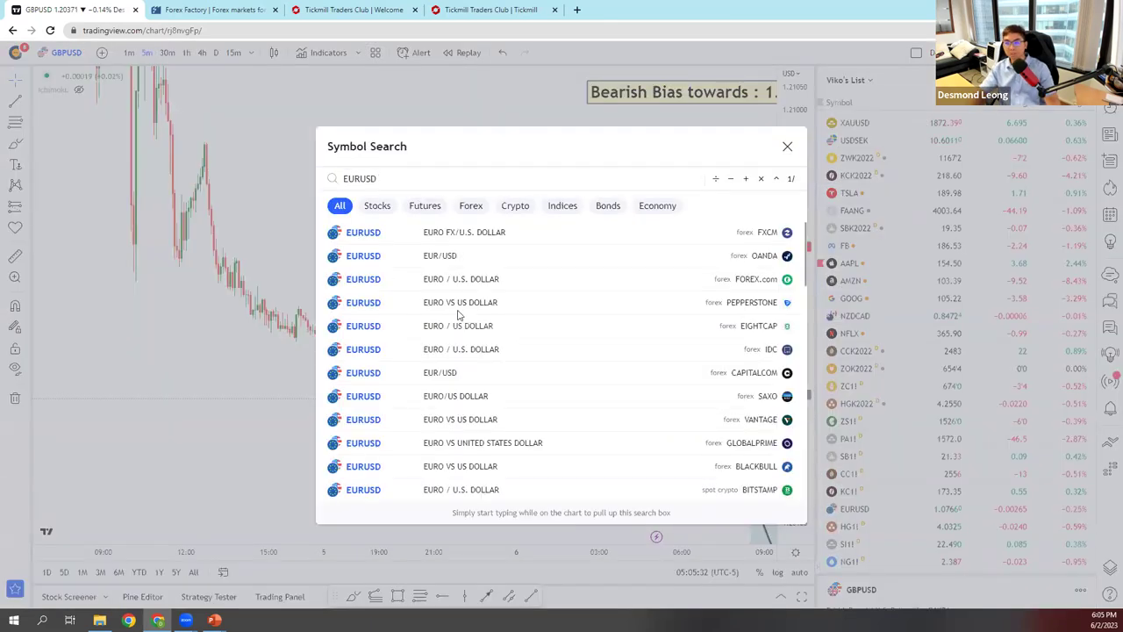
click(620, 262)
- Move the EURUSD short position's target to the lower red line at 1.07658
drag(767, 375, 553, 215)
drag(440, 309, 458, 359)
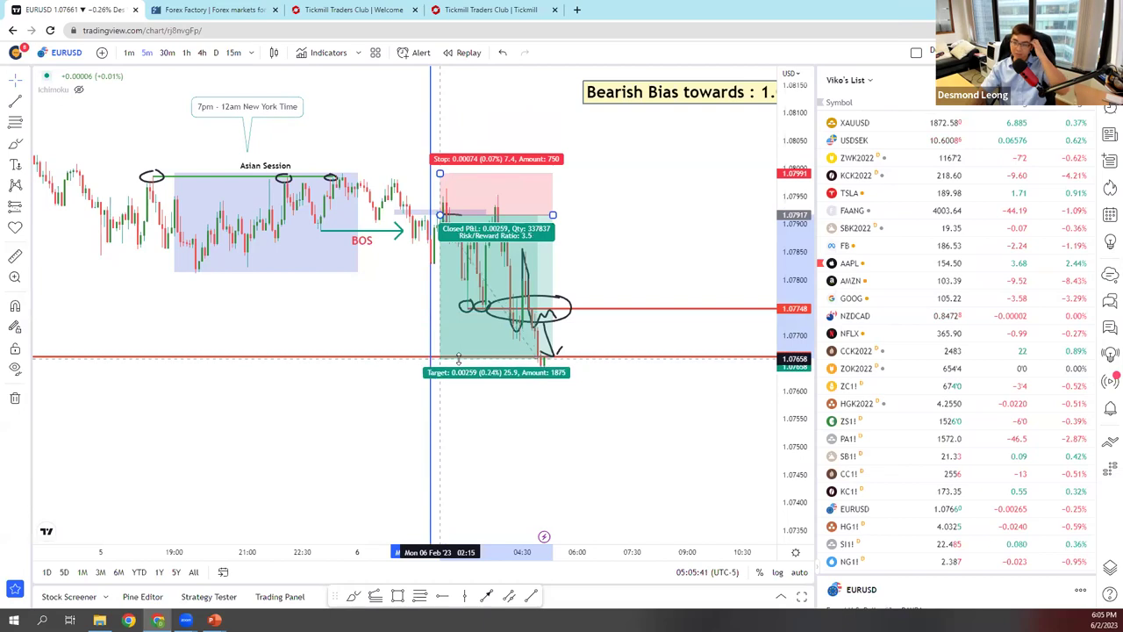
click(417, 361)
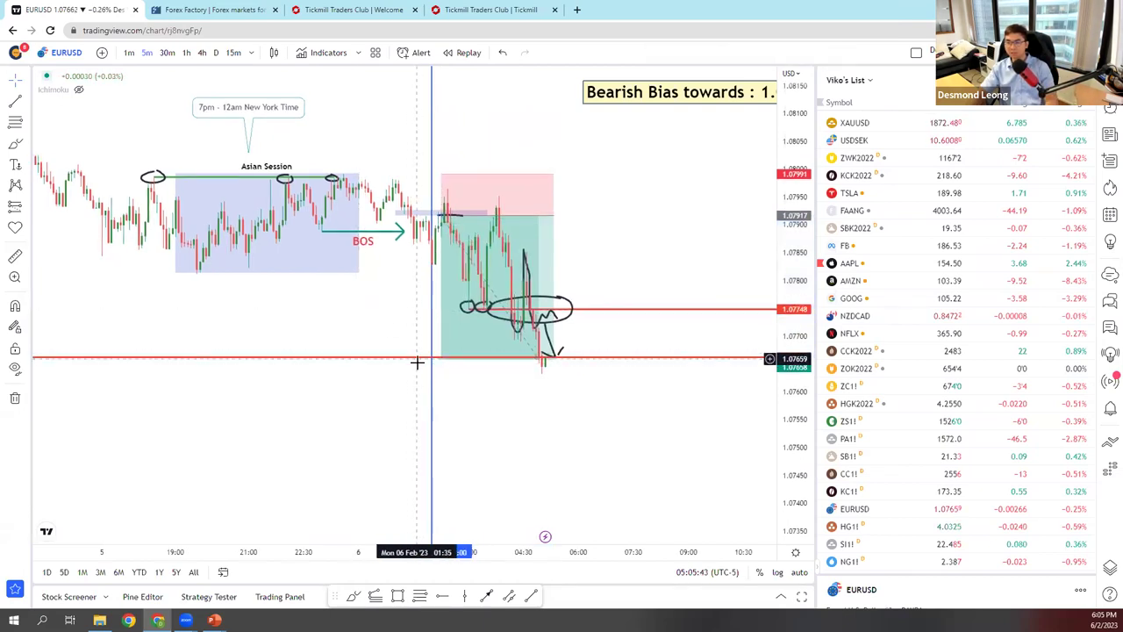
- Measure the price distance between the two red horizontal lines on the EURUSD chart
shift+click(374, 308)
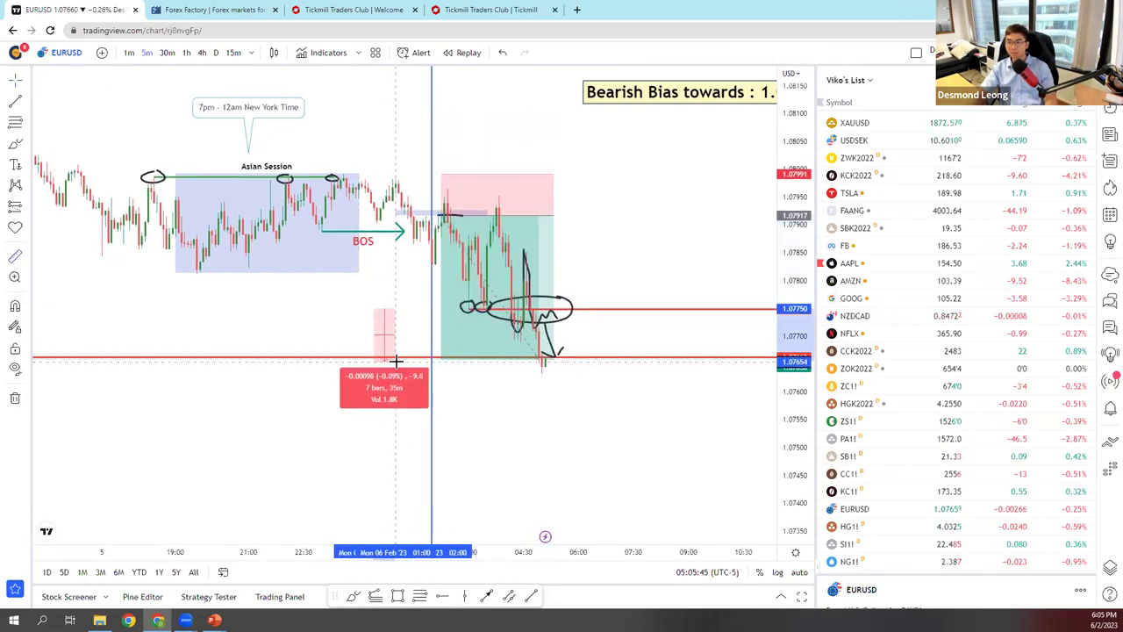
drag(609, 401, 727, 368)
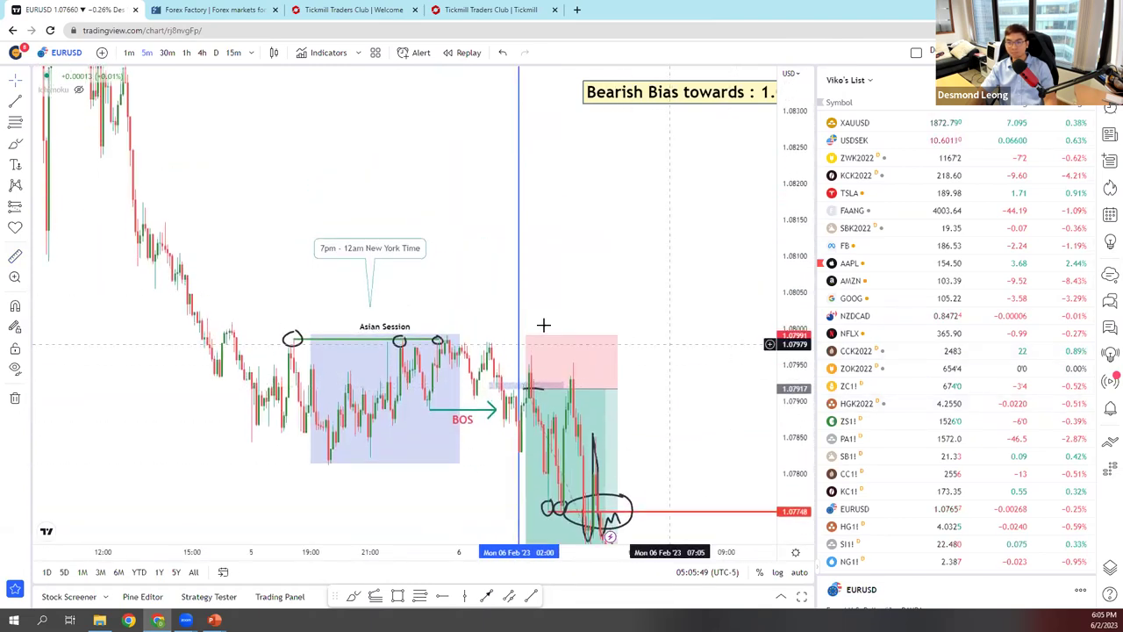
- Look back through the EURUSD 5-minute chart to the swing lows of 2 and 3 February
scroll(199, 354, down, 2)
click(11, 399)
click(54, 395)
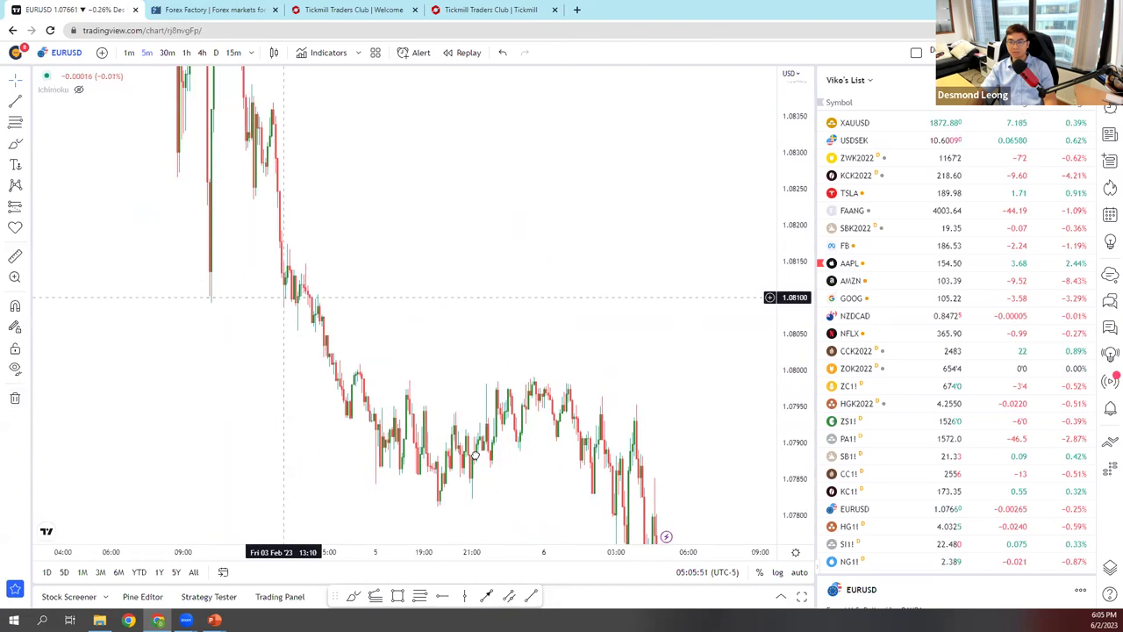
drag(290, 298, 740, 429)
click(822, 506)
scroll(561, 269, down, 3)
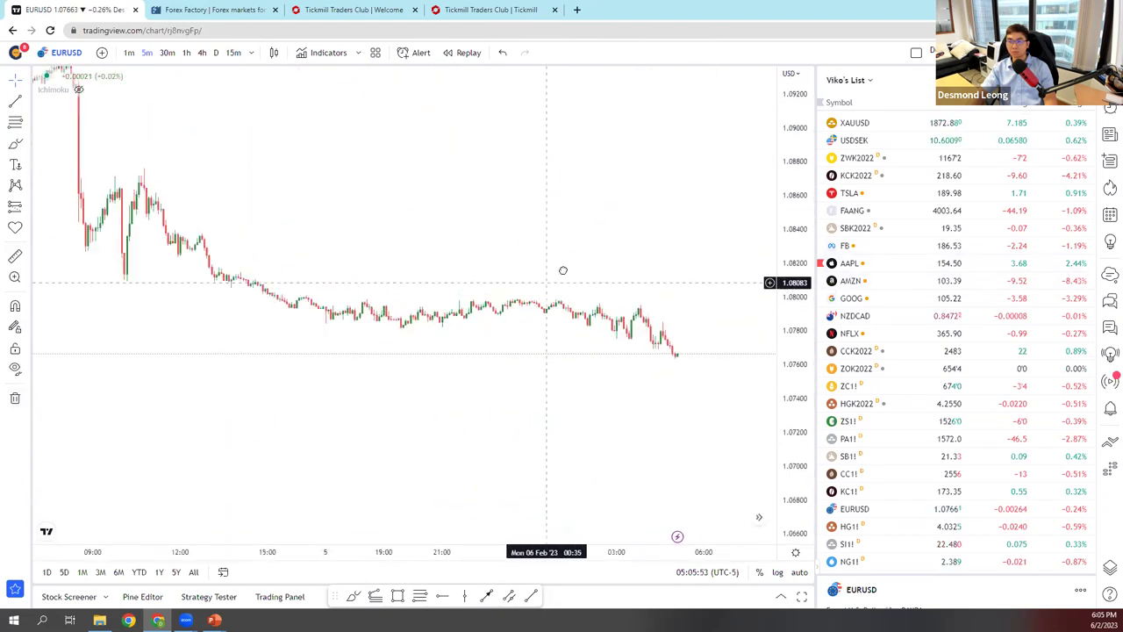
scroll(561, 269, up, 4)
drag(123, 92, 704, 419)
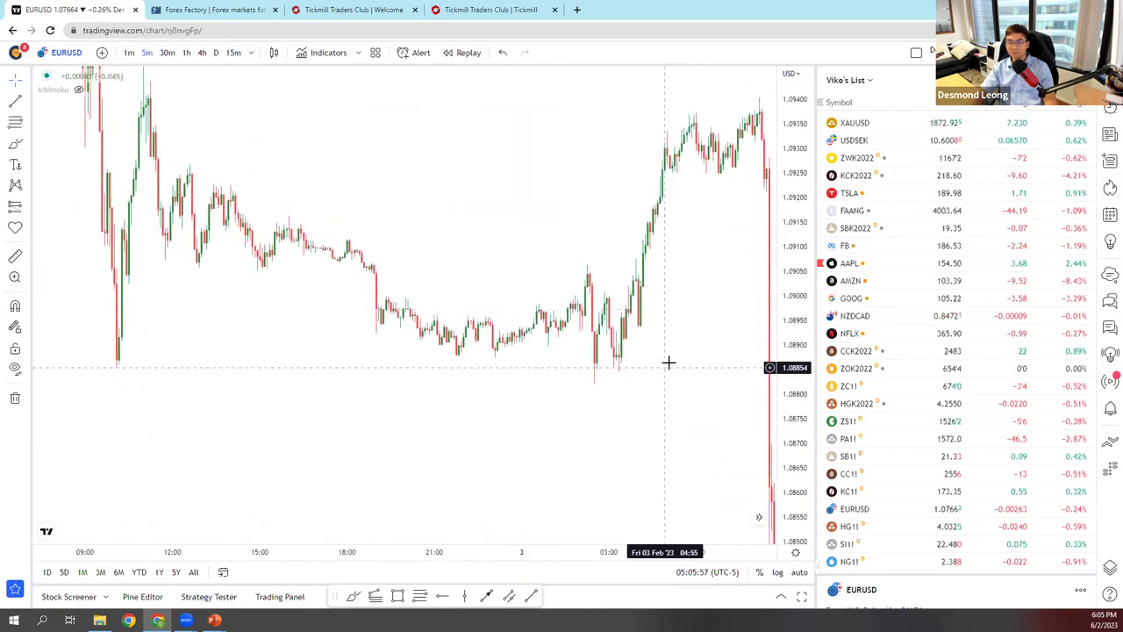
scroll(707, 368, down, 2)
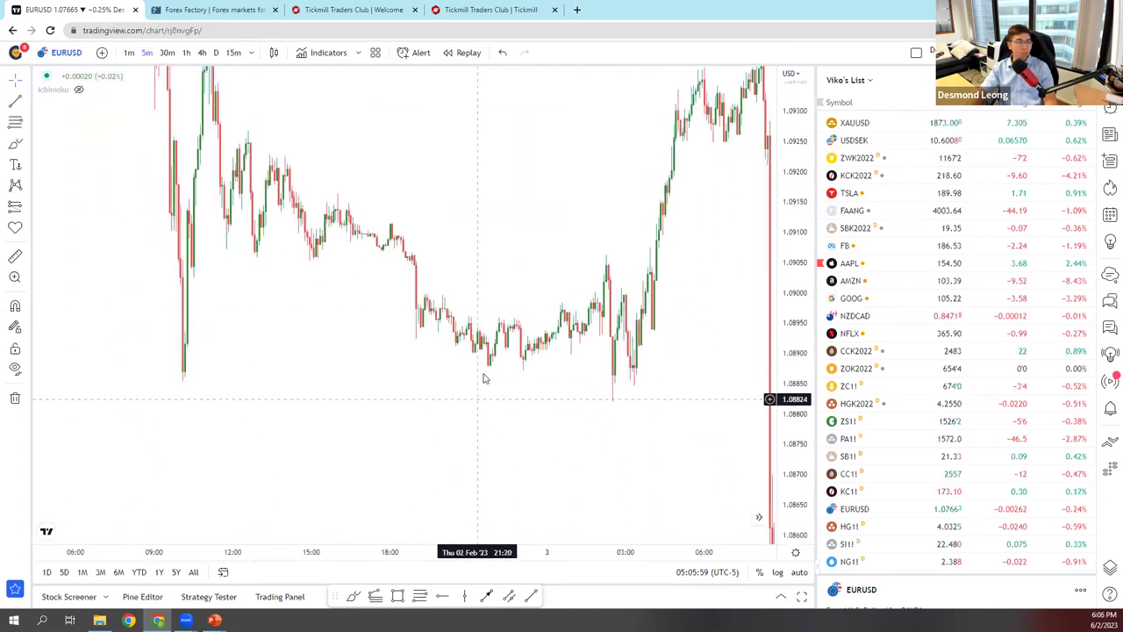
scroll(321, 361, up, 1)
- Add an anchored text note reading "Liquidity" and "- Previous swing low / high", and place it above the price action
click(16, 166)
click(258, 368)
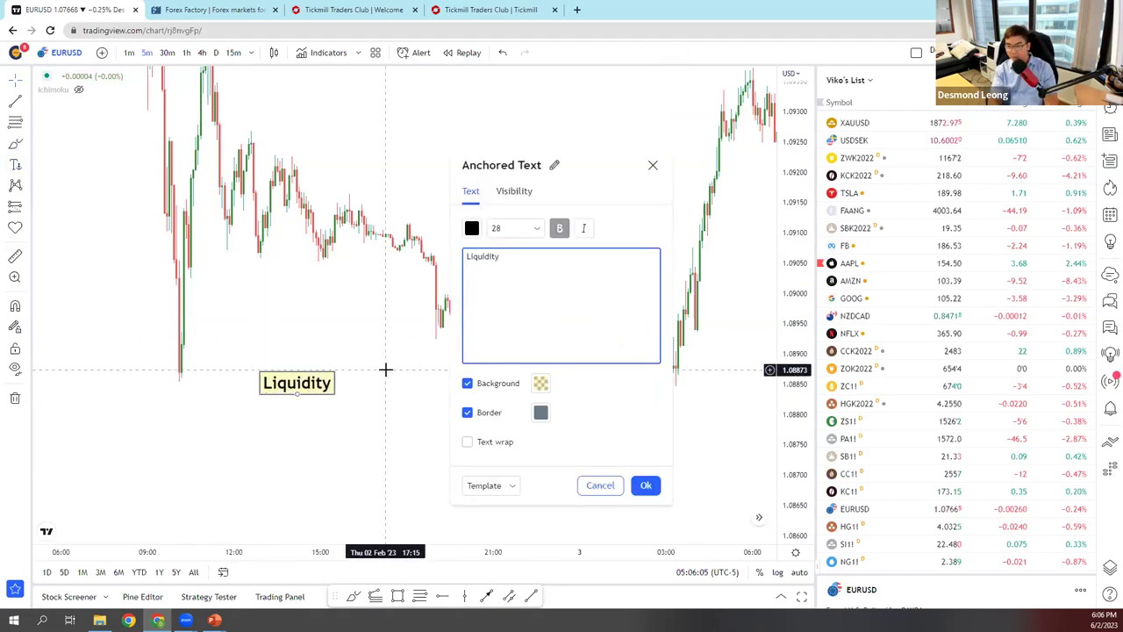
text(Liquidity)
key(Return)
text(- Previous swing low / high)
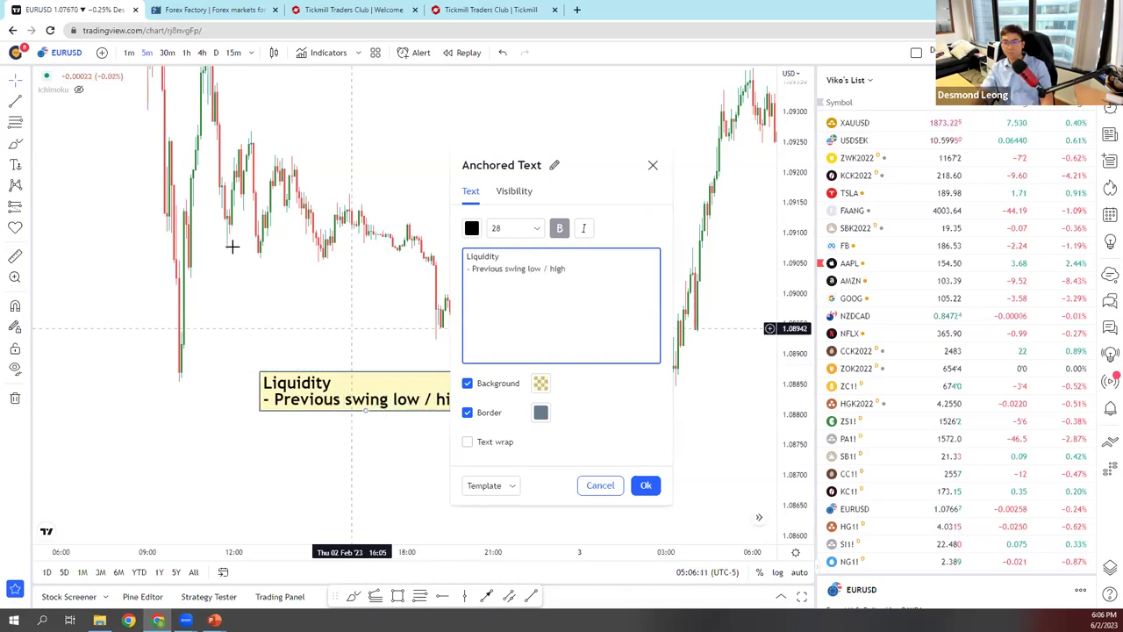
drag(606, 176, 821, 194)
drag(408, 399, 536, 248)
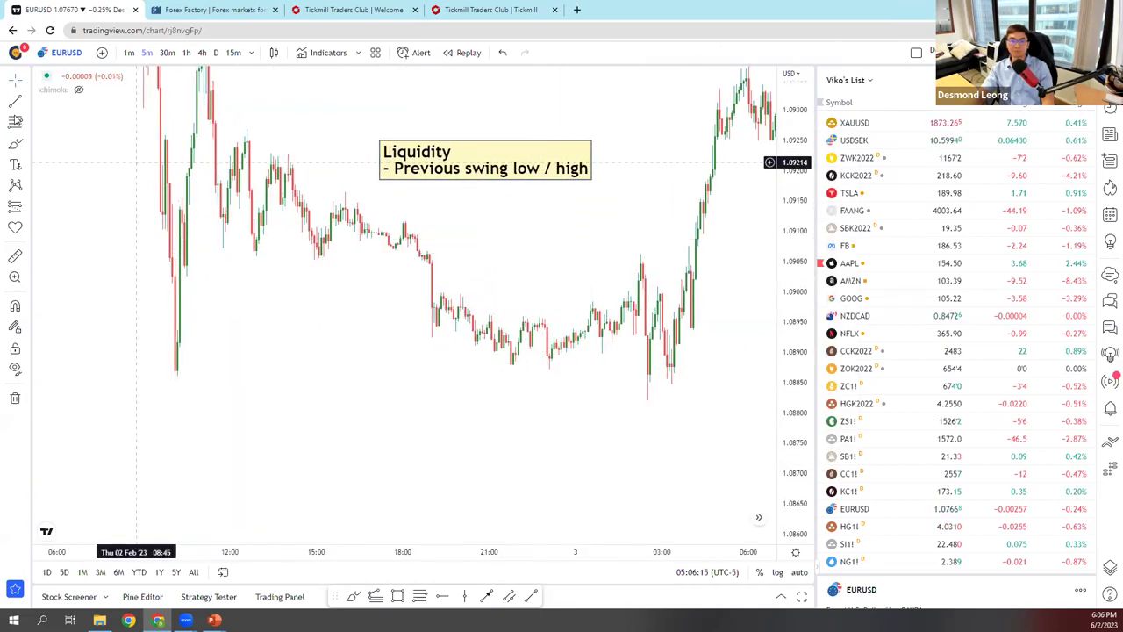
- Draw a horizontal green line from the 2 February swing low at about 1.0885 to the 3 February low, and hide the watchlist
key(alt+t)
click(174, 383)
click(639, 404)
drag(690, 413, 569, 443)
drag(271, 208, 421, 206)
click(1110, 107)
drag(895, 131, 772, 143)
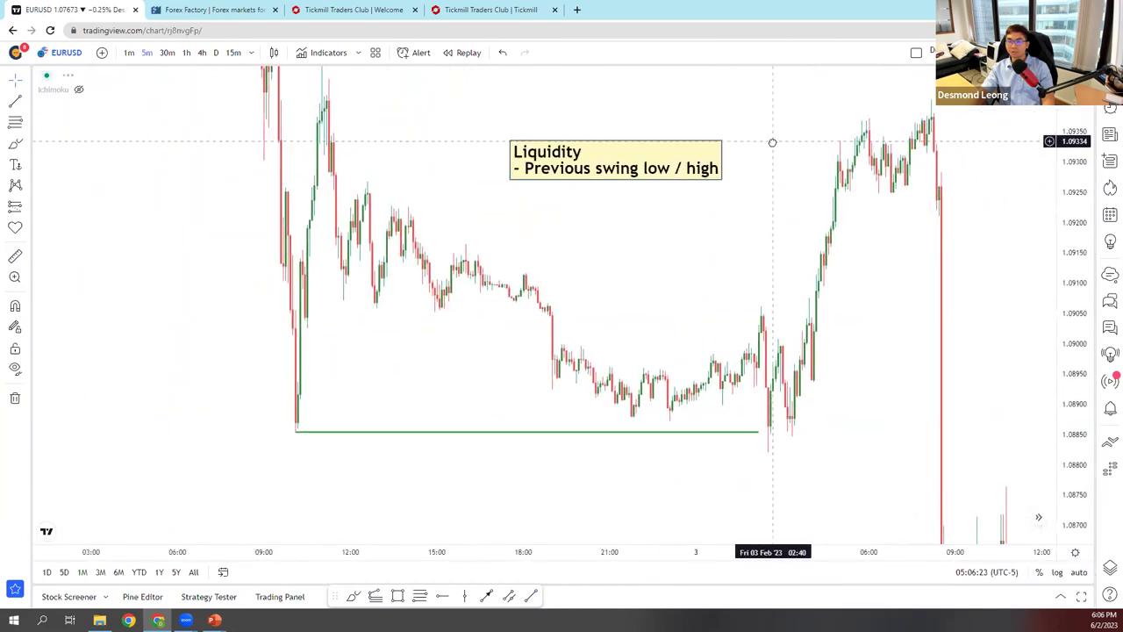
- Circle the 3 February low freehand, cross out the 2 February swing low and sketch a zigzag arrow rising to about 1.0914
click(15, 145)
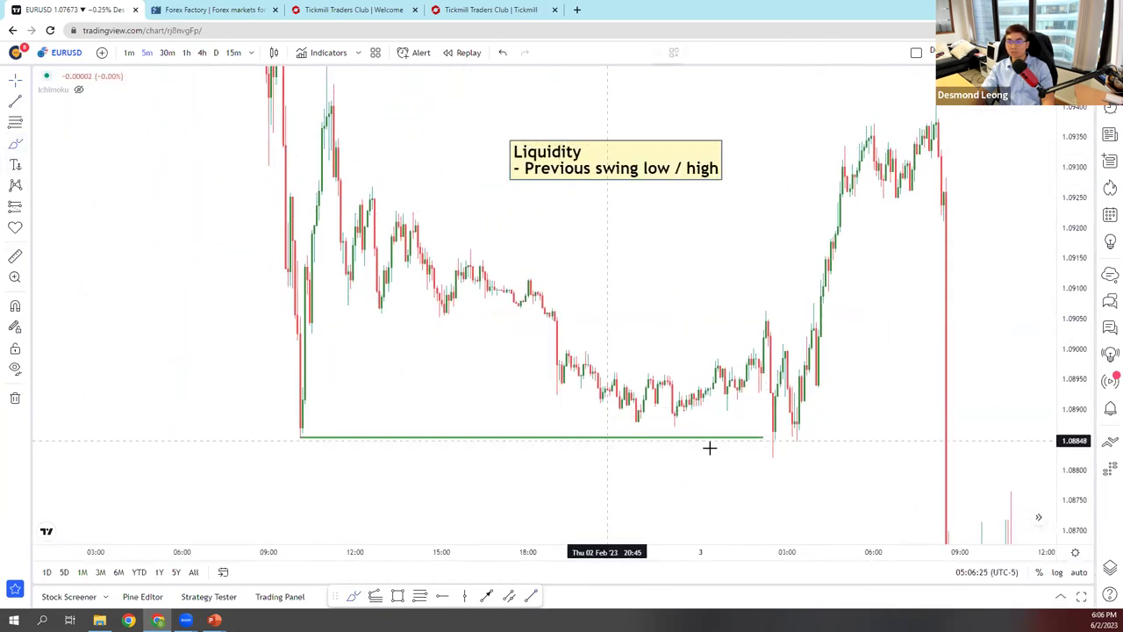
drag(780, 426, 783, 430)
drag(283, 412, 356, 464)
drag(309, 421, 281, 443)
mouse_move(771, 437)
mouse_down()
mouse_move(787, 363)
mouse_move(802, 394)
mouse_move(820, 258)
mouse_move(807, 261)
mouse_move(841, 281)
mouse_up()
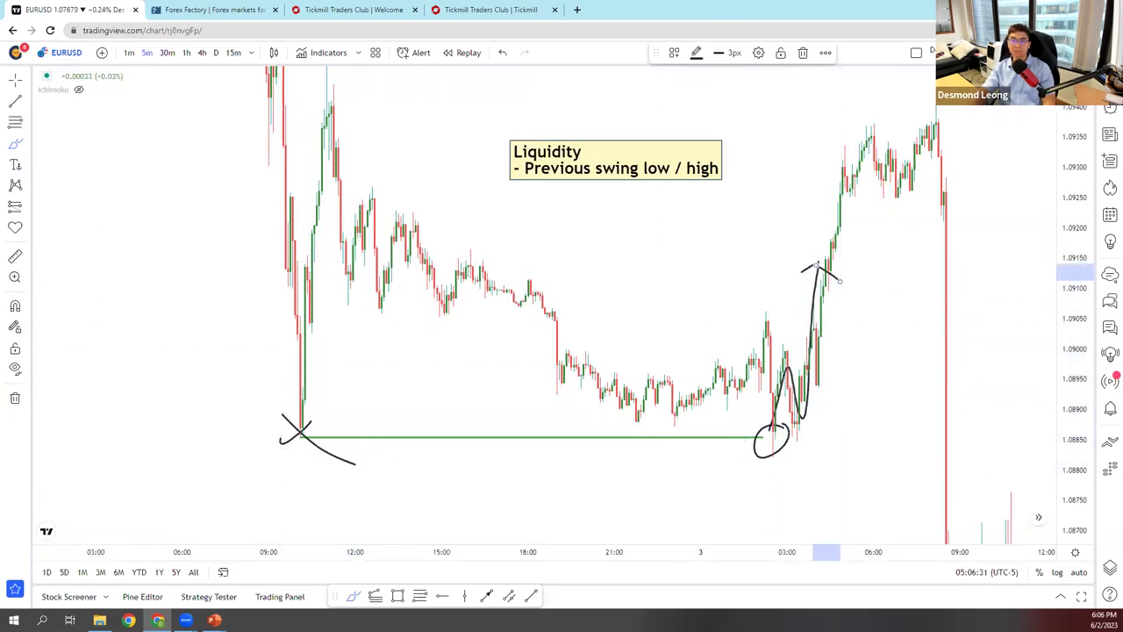
- Add the line "- Relative Equal Highs / Lows" to the Liquidity note
drag(640, 189, 579, 251)
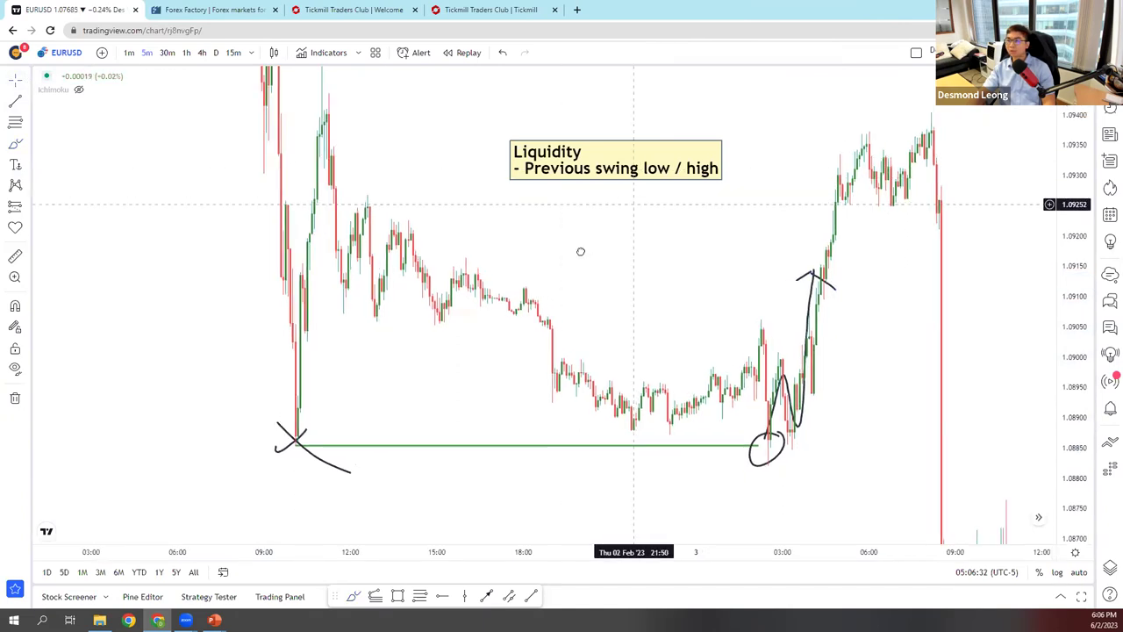
double_click(626, 171)
click(616, 276)
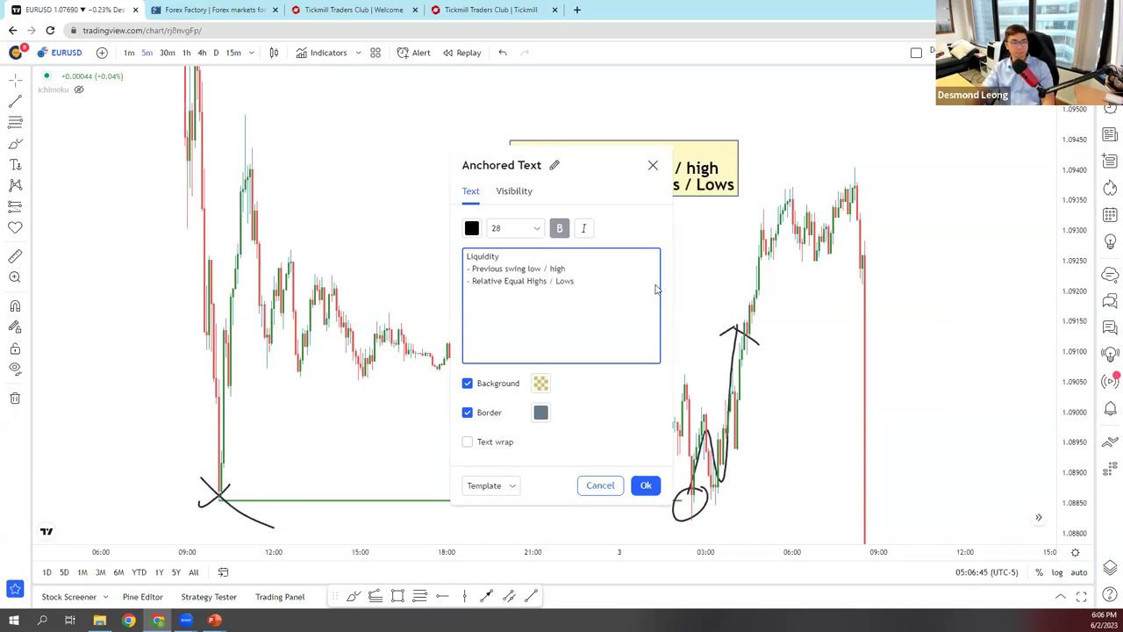
click(646, 485)
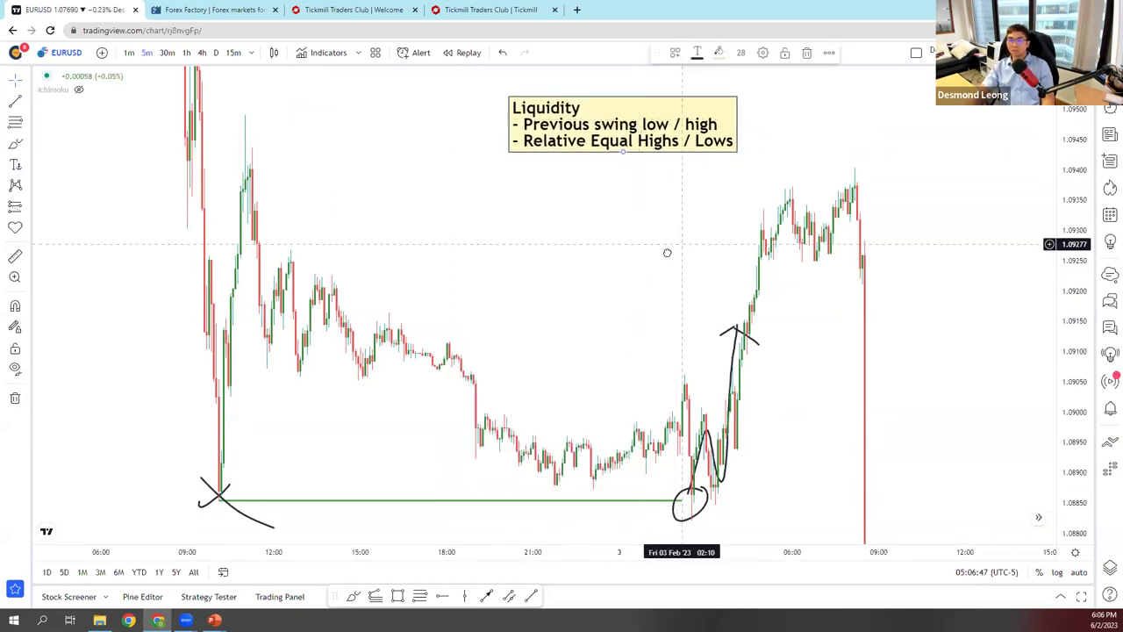
- Draw a horizontal green line across the relative equal highs of 3 February at about 1.0937
drag(647, 245, 547, 316)
scroll(547, 316, up, 3)
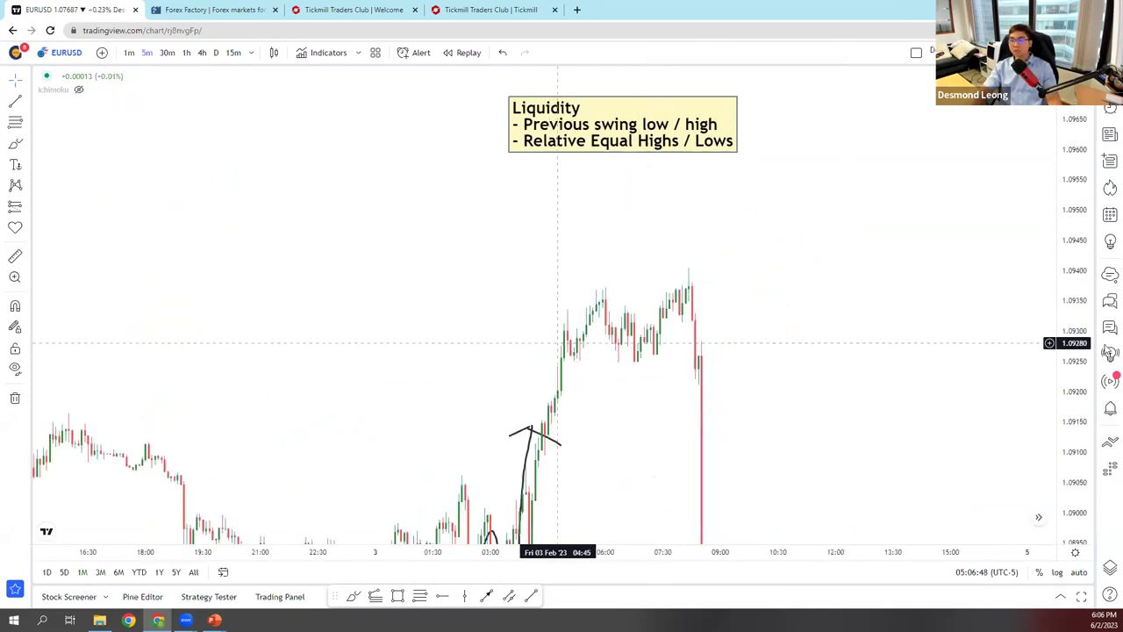
scroll(849, 328, up, 5)
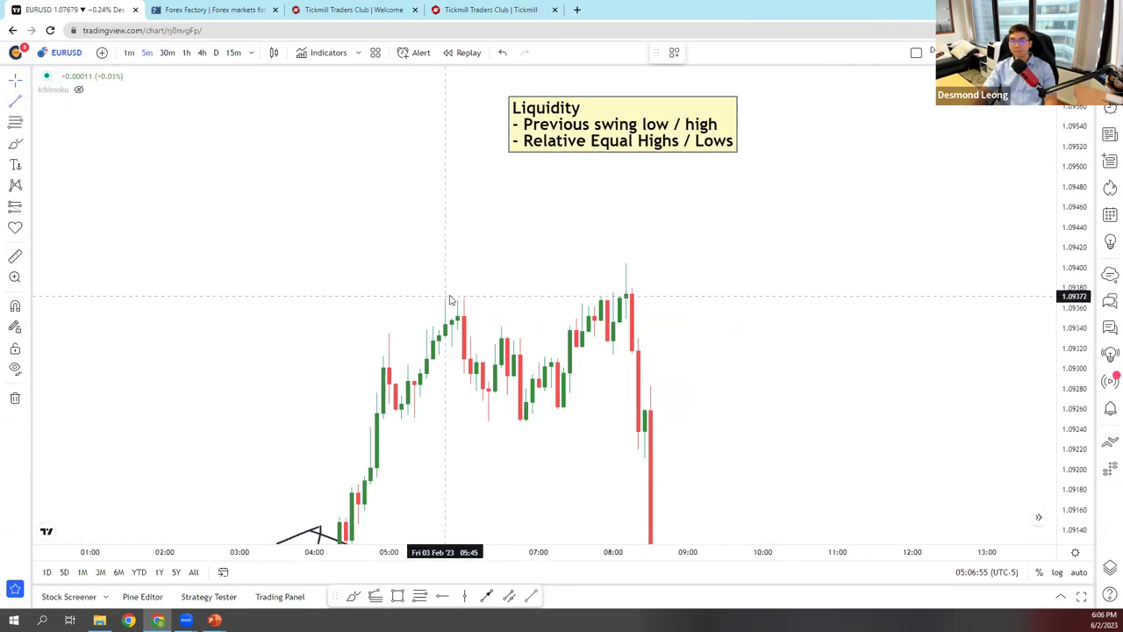
click(457, 296)
click(619, 298)
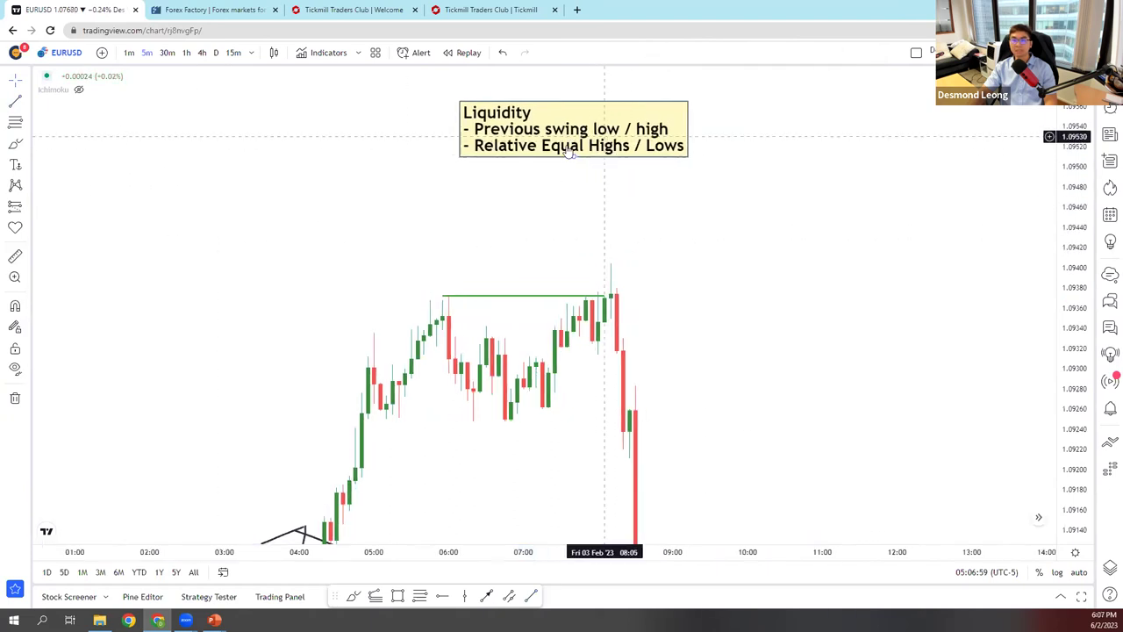
mouse_move(453, 283)
mouse_down()
mouse_move(439, 284)
mouse_move(421, 476)
mouse_up()
- Circle and cross out both relative equal highs freehand, circle the peak above them and sketch a falling arrow to about 1.0925
click(353, 596)
mouse_move(443, 288)
mouse_down()
mouse_move(425, 287)
mouse_move(444, 289)
mouse_up()
mouse_move(579, 293)
mouse_down()
mouse_move(612, 257)
mouse_move(596, 314)
mouse_up()
drag(590, 286, 570, 314)
drag(455, 281, 422, 308)
drag(419, 286, 478, 339)
mouse_move(620, 307)
mouse_down()
mouse_move(646, 406)
mouse_move(667, 429)
mouse_up()
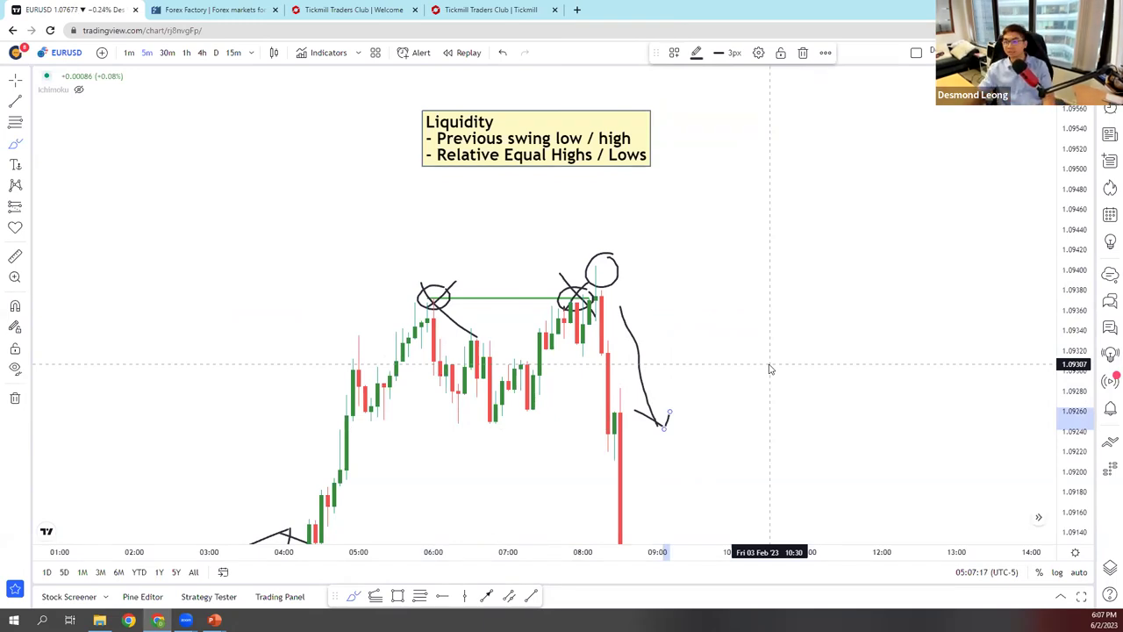
- Undo all the freehand marks around the relative equal highs
key(ctrl+z)
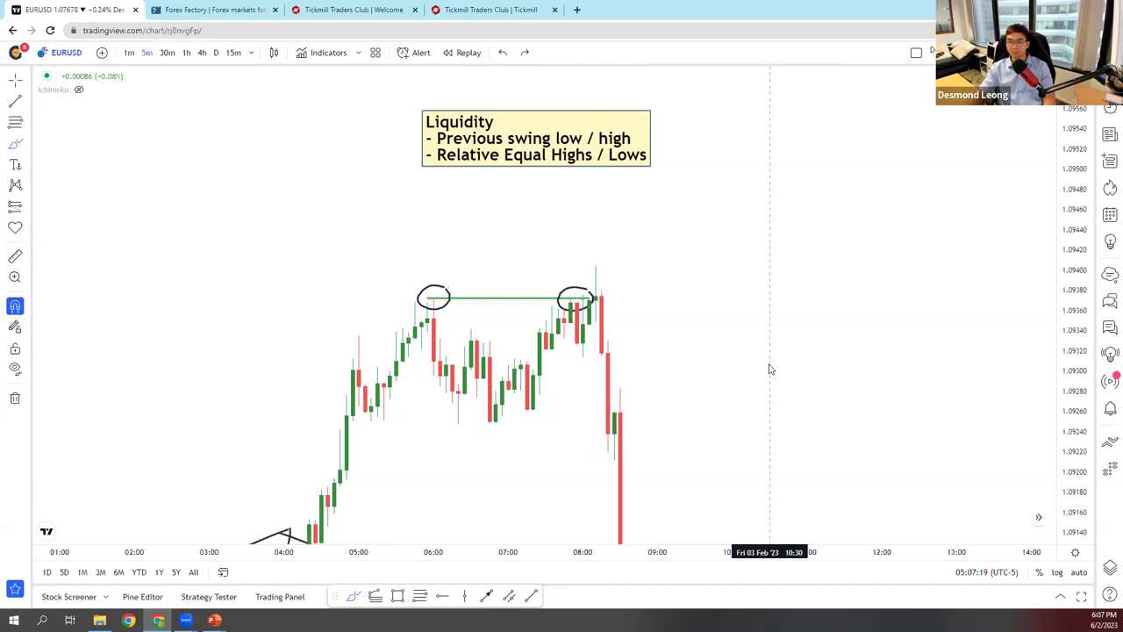
key(ctrl+z)
key(ctrl+z)
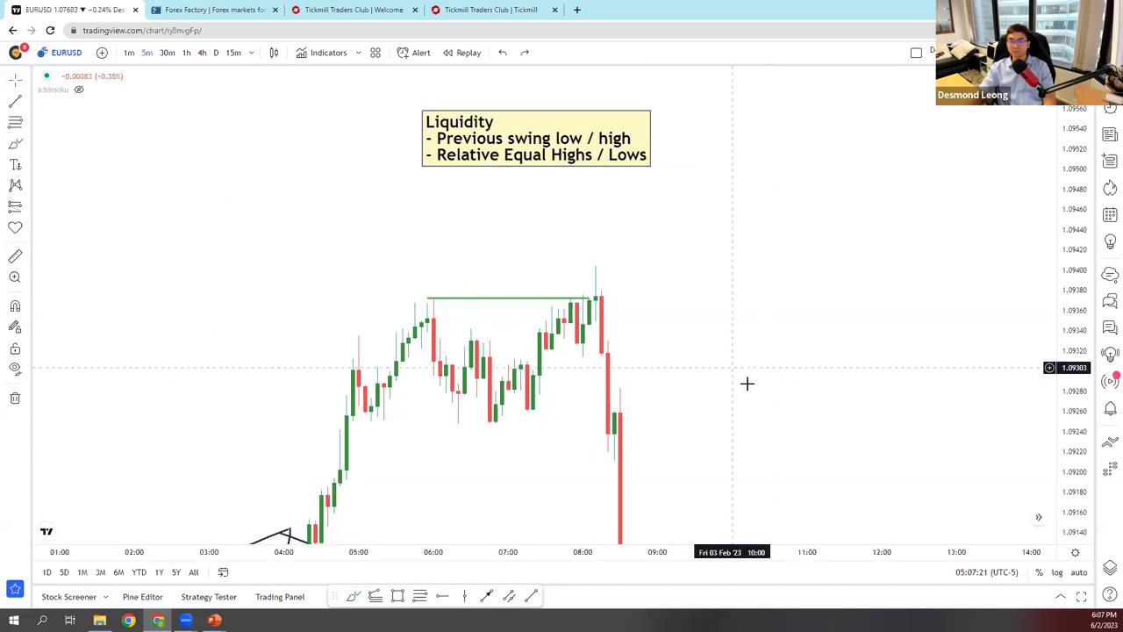
- Draw a horizontal green line at 1.10067 along the two relative equal lows of 1 February, extending to about 01:25 on 2 February
drag(747, 384, 953, 184)
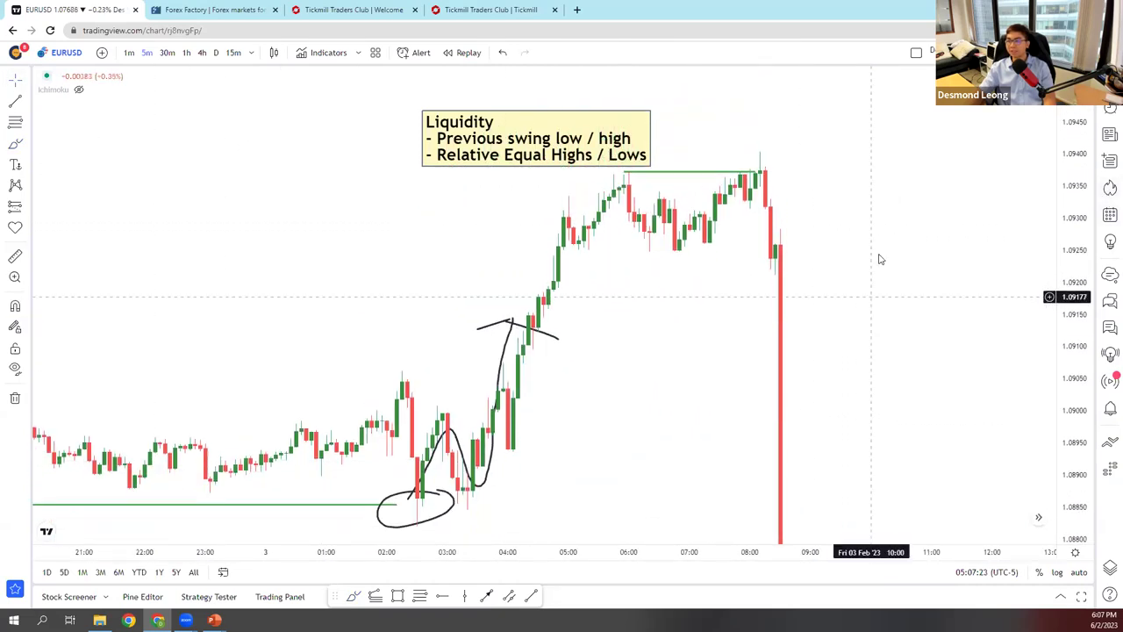
scroll(880, 259, up, 3)
scroll(944, 173, left, 10)
scroll(728, 129, right, 5)
scroll(742, 264, right, 5)
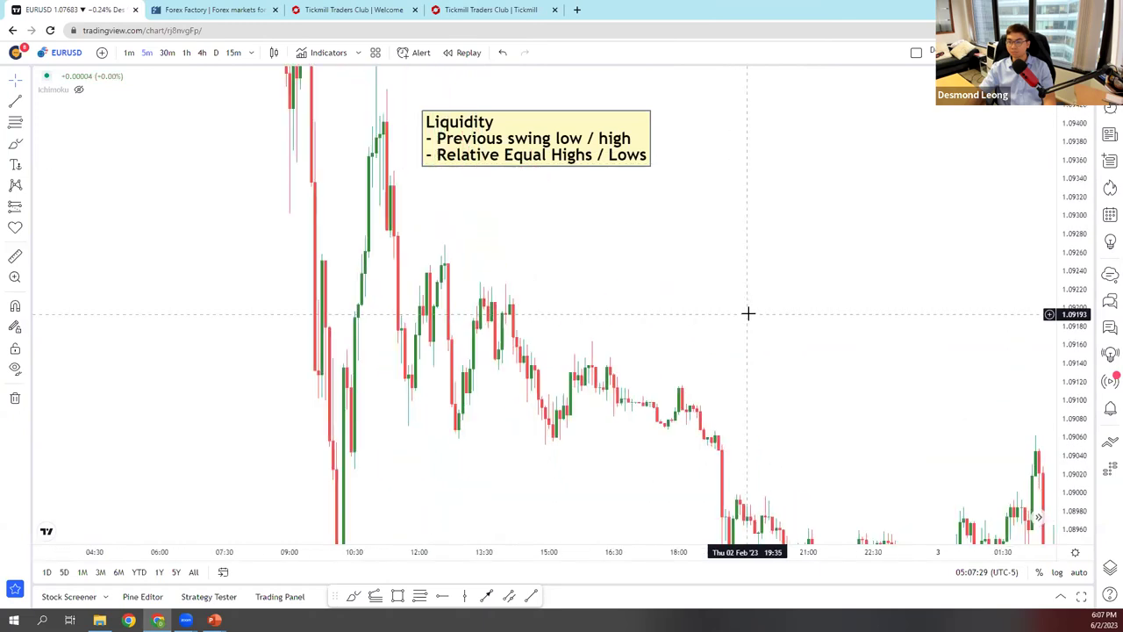
scroll(774, 230, left, 10)
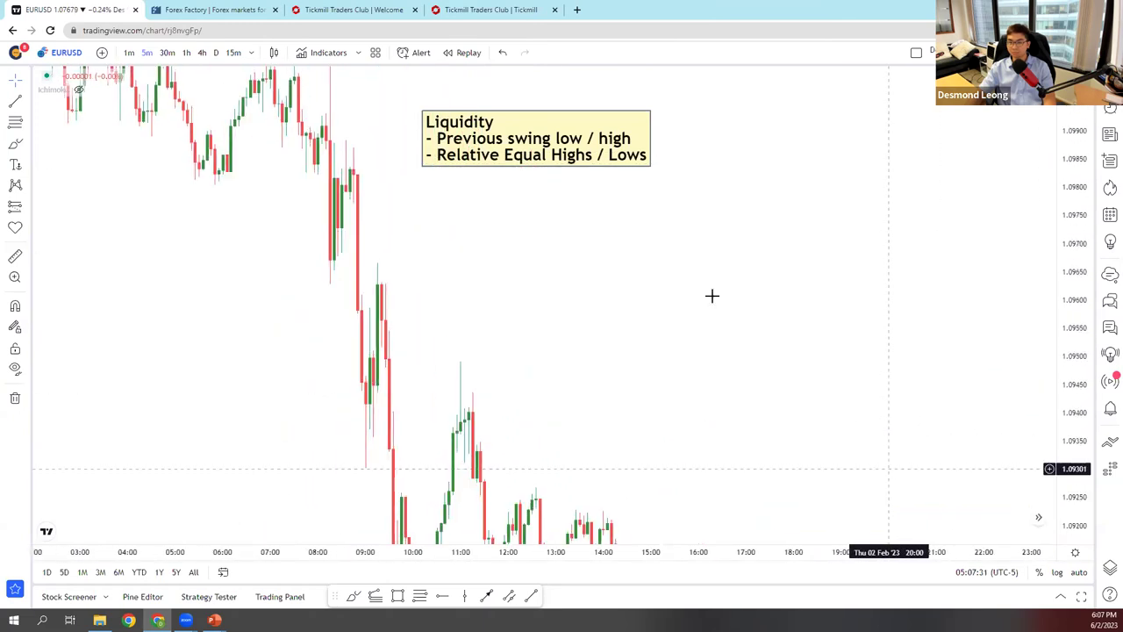
scroll(777, 275, left, 3)
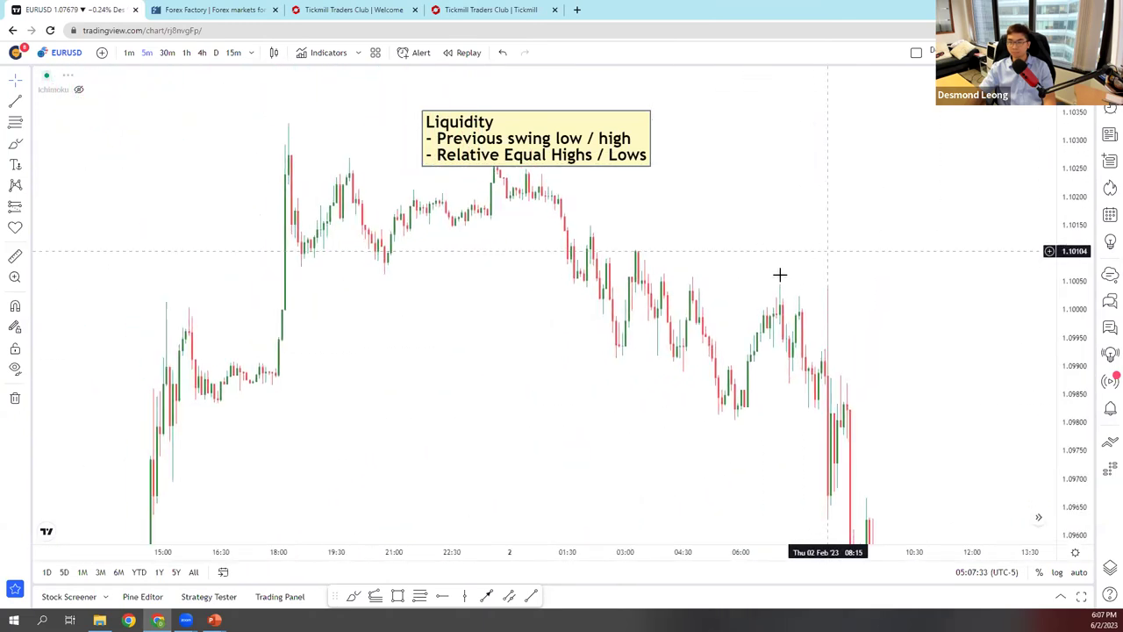
scroll(799, 281, left, 5)
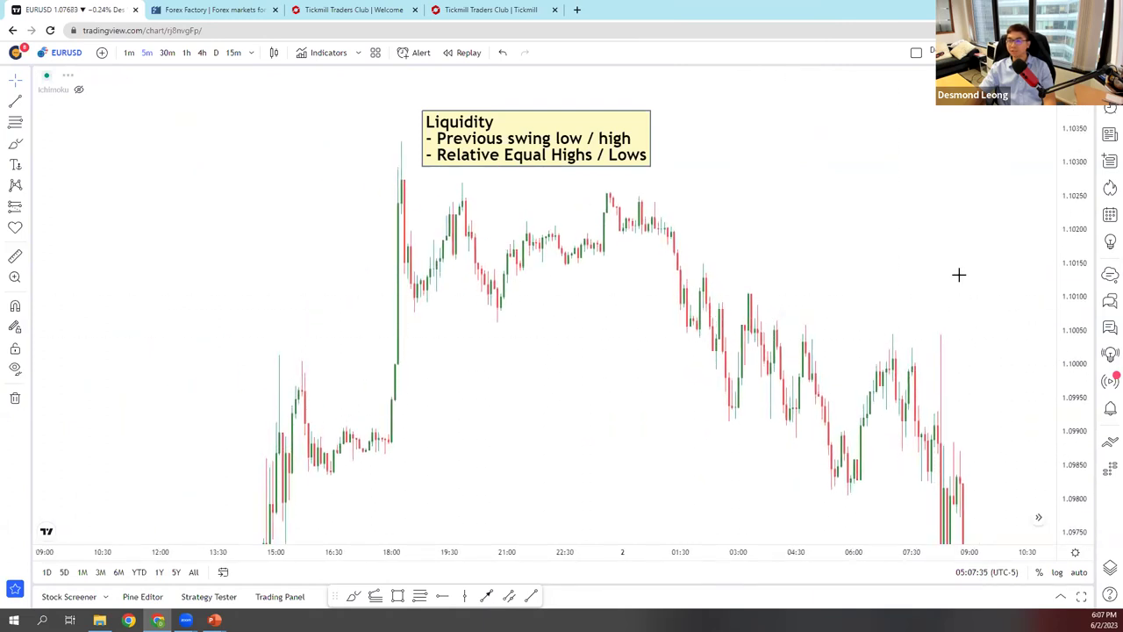
scroll(943, 299, right, 3)
scroll(878, 353, right, 2)
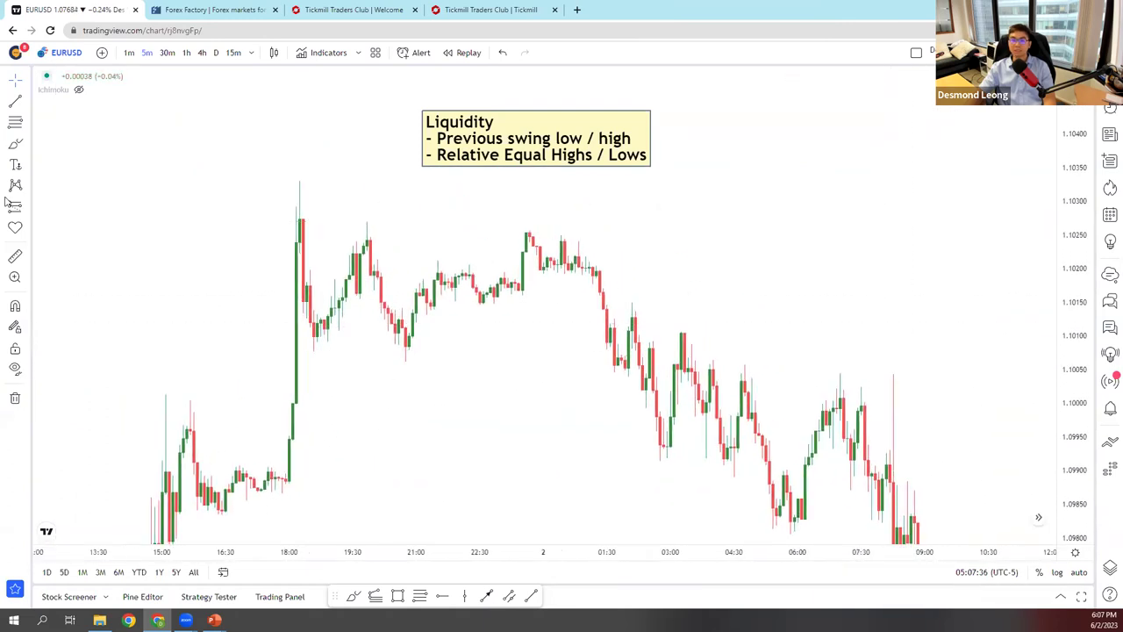
click(314, 358)
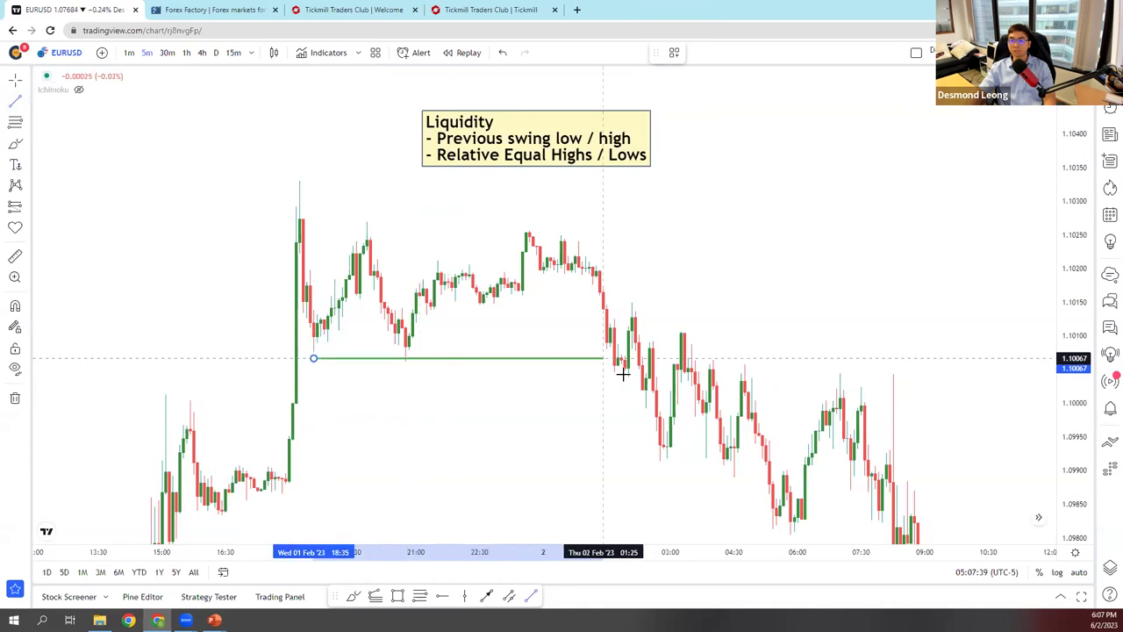
click(617, 373)
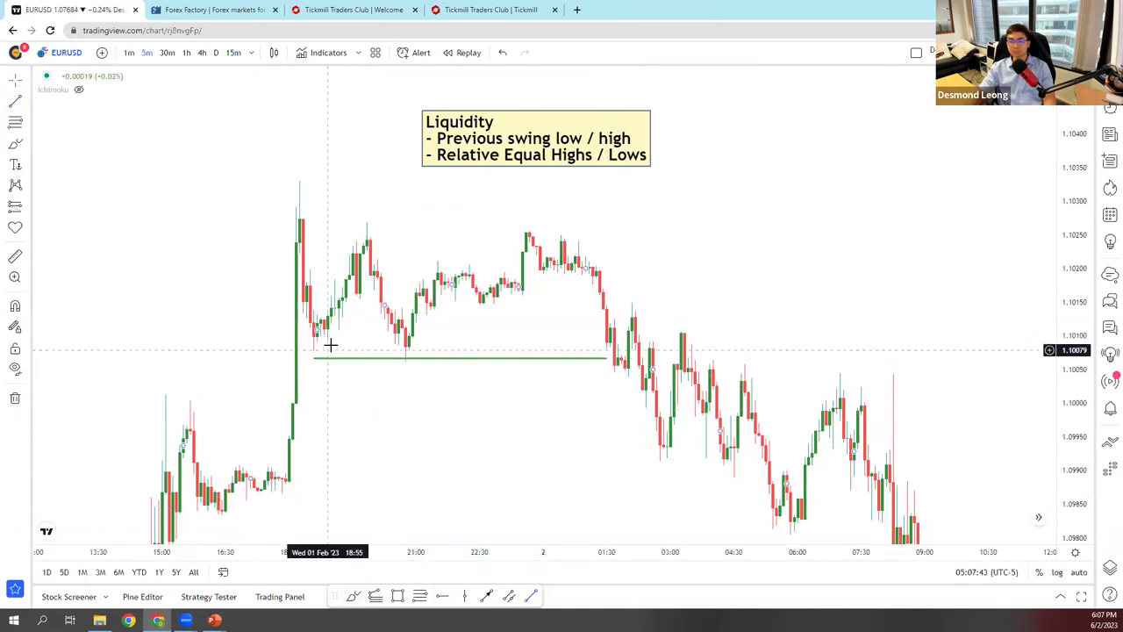
- Circle both relative equal lows freehand and underline "Relative" in the Liquidity note with two strokes
click(354, 596)
mouse_move(331, 343)
mouse_down()
mouse_move(307, 343)
mouse_move(329, 345)
mouse_up()
drag(413, 351, 413, 344)
mouse_move(447, 176)
mouse_down()
mouse_move(430, 173)
mouse_move(498, 180)
mouse_up()
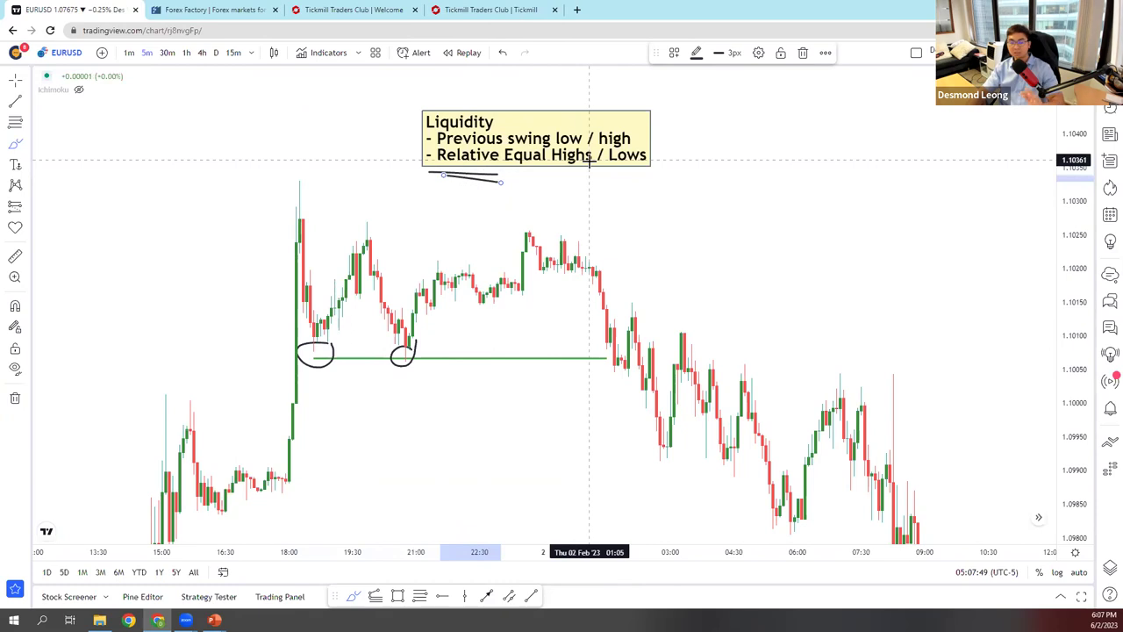
mouse_move(693, 186)
mouse_down()
mouse_move(696, 217)
mouse_move(711, 187)
mouse_up()
key(ctrl+z)
key(ctrl+z)
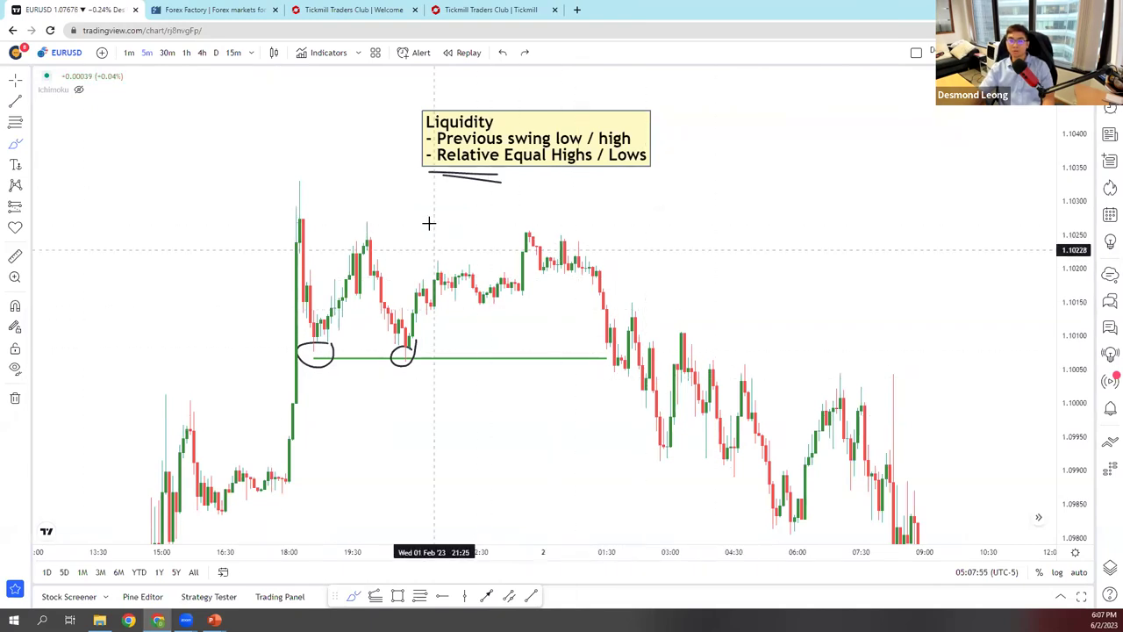
- Place a short position at 1.10172 on 2 February 01:15, with the stop at 1.10276 and the target on the green line at 1.10067
click(26, 210)
click(67, 232)
click(597, 287)
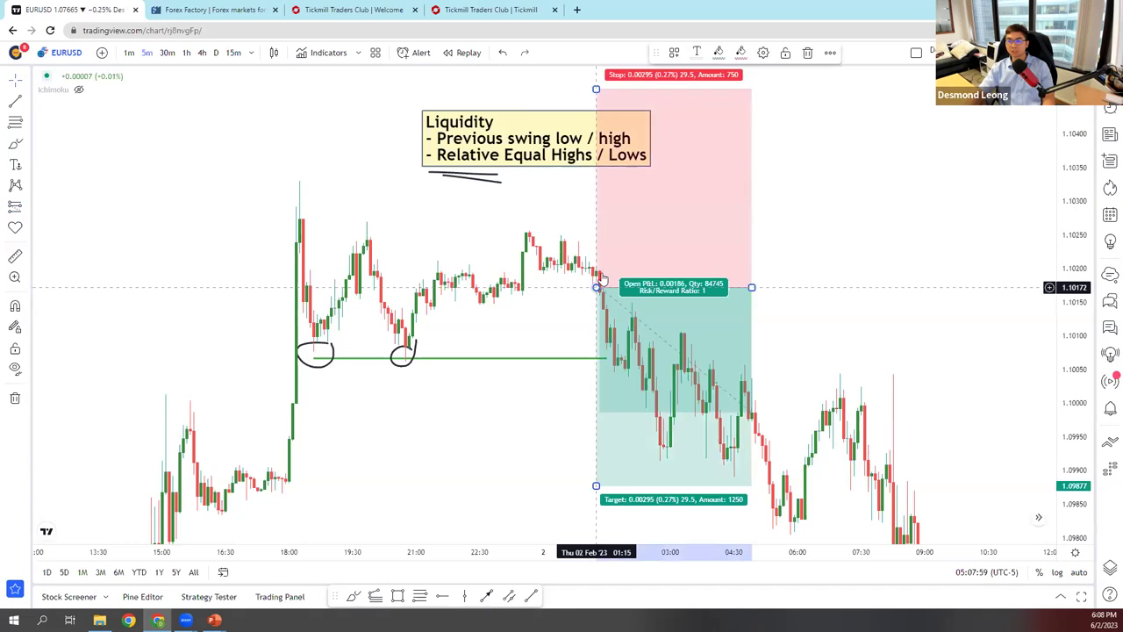
drag(596, 143, 579, 279)
drag(604, 503, 640, 359)
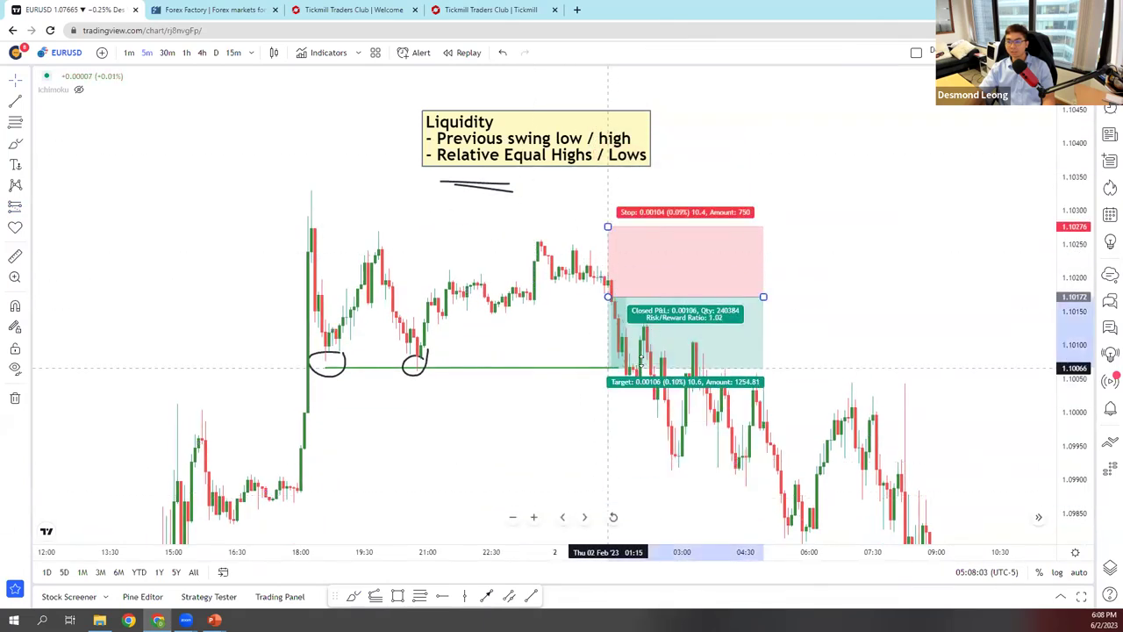
click(642, 366)
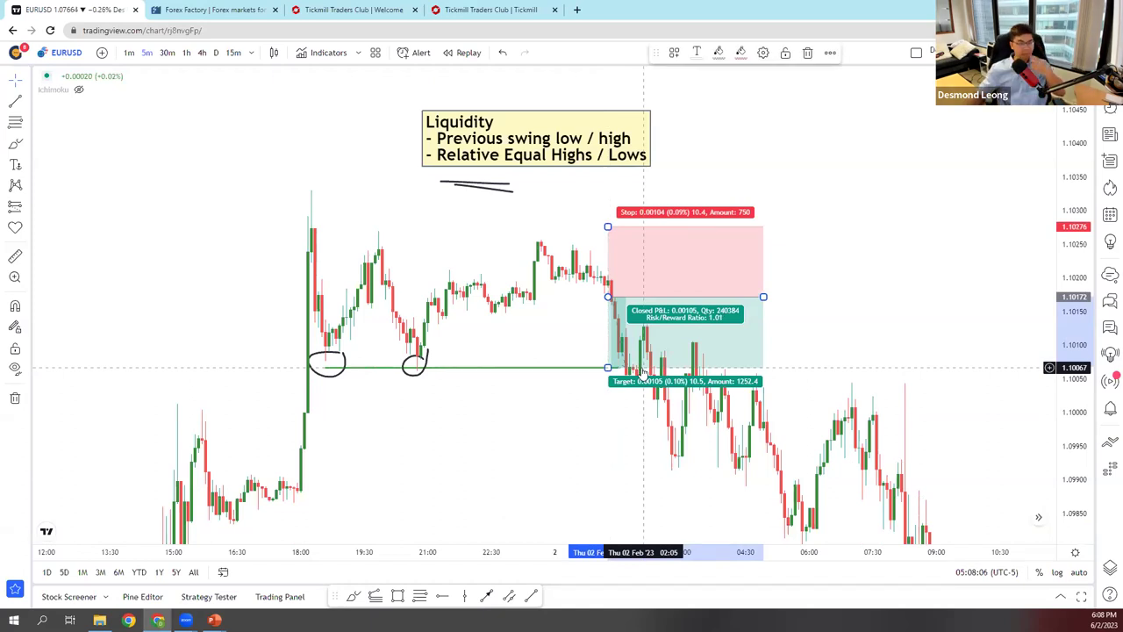
click(605, 444)
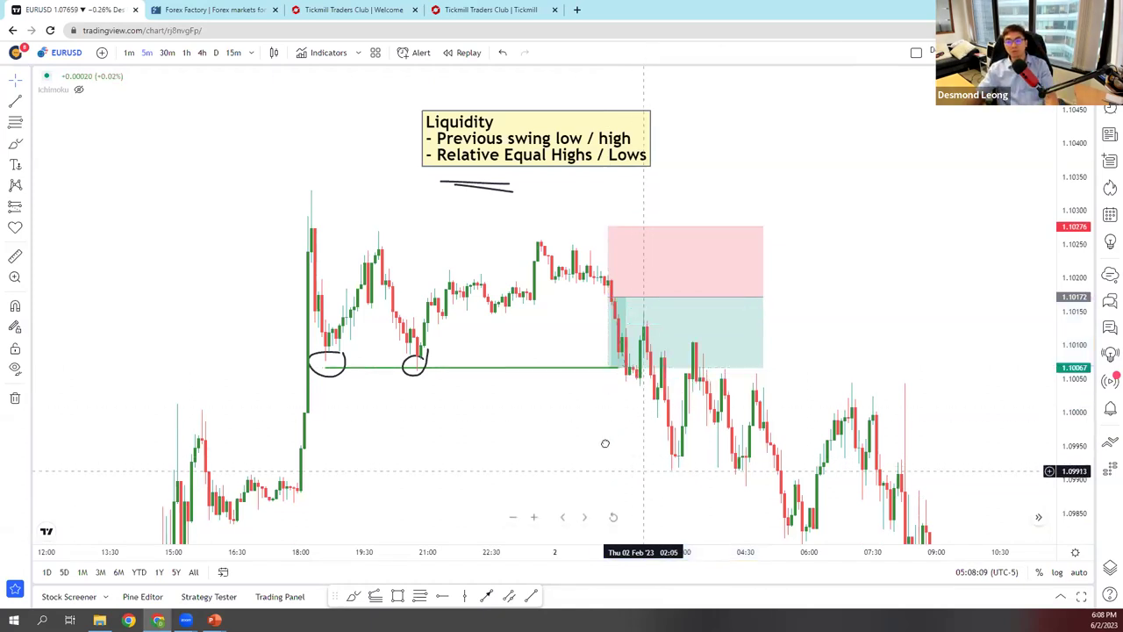
- Draw a freehand arrow bouncing from the green line at 1.10067 up to about 1.10172, and circle the following rebound around 1.1015
drag(604, 444, 576, 425)
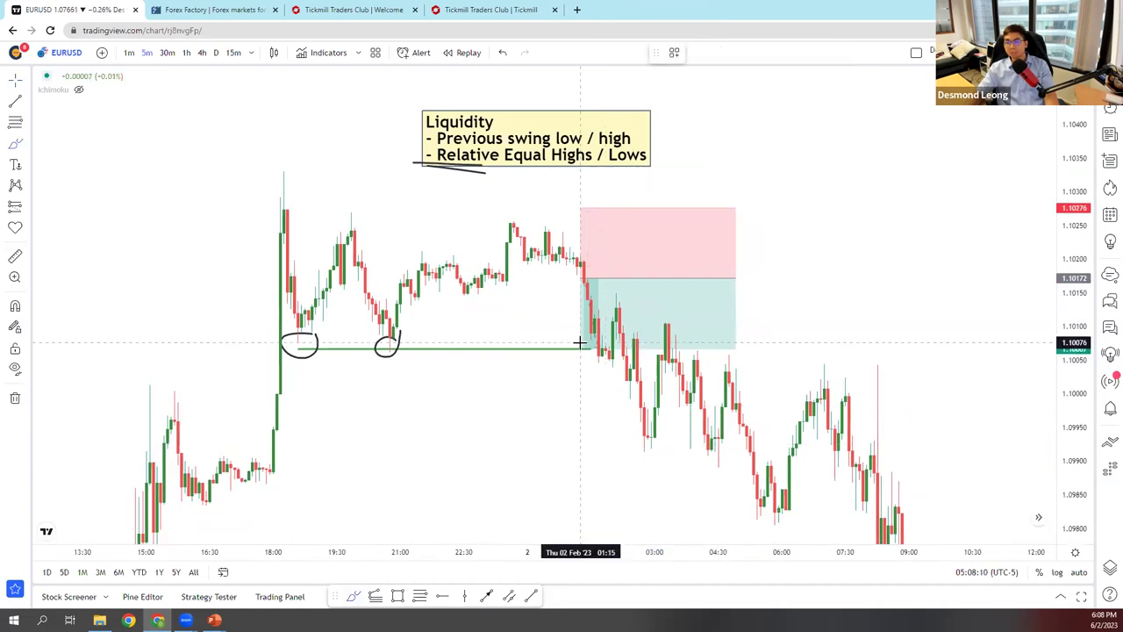
mouse_move(598, 351)
mouse_down()
mouse_move(647, 281)
mouse_move(678, 300)
mouse_up()
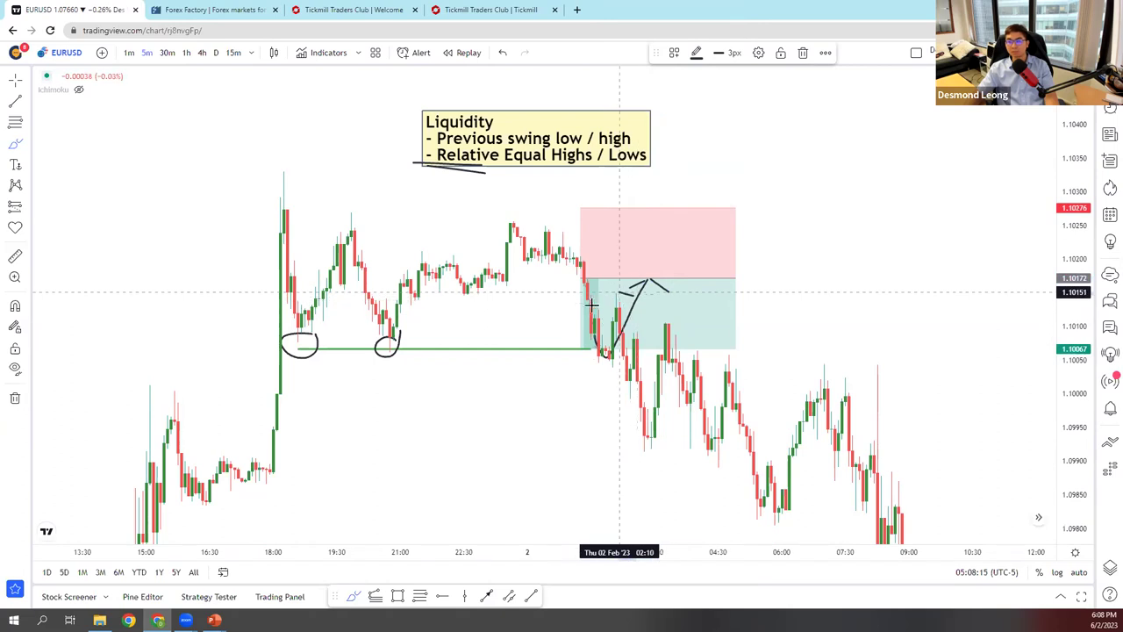
drag(592, 304, 630, 298)
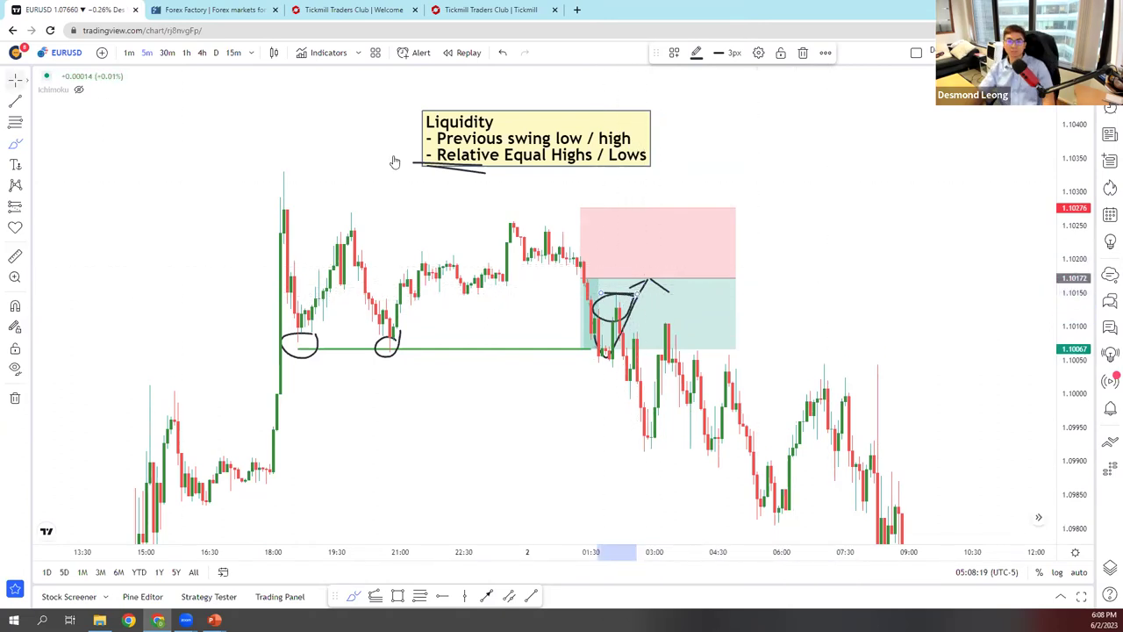
- Place a long position below the relative equal highs of 3 February, with entry 1.09297, stop 1.09249 and target 1.09551
scroll(924, 306, right, 5)
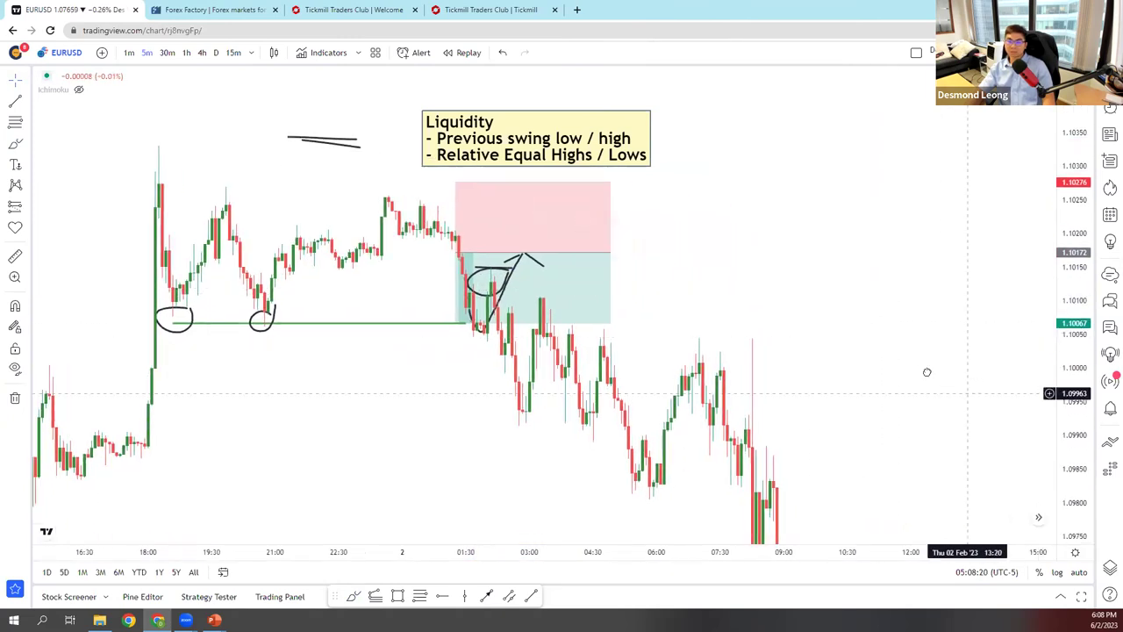
scroll(926, 372, right, 10)
scroll(977, 334, left, 10)
click(46, 212)
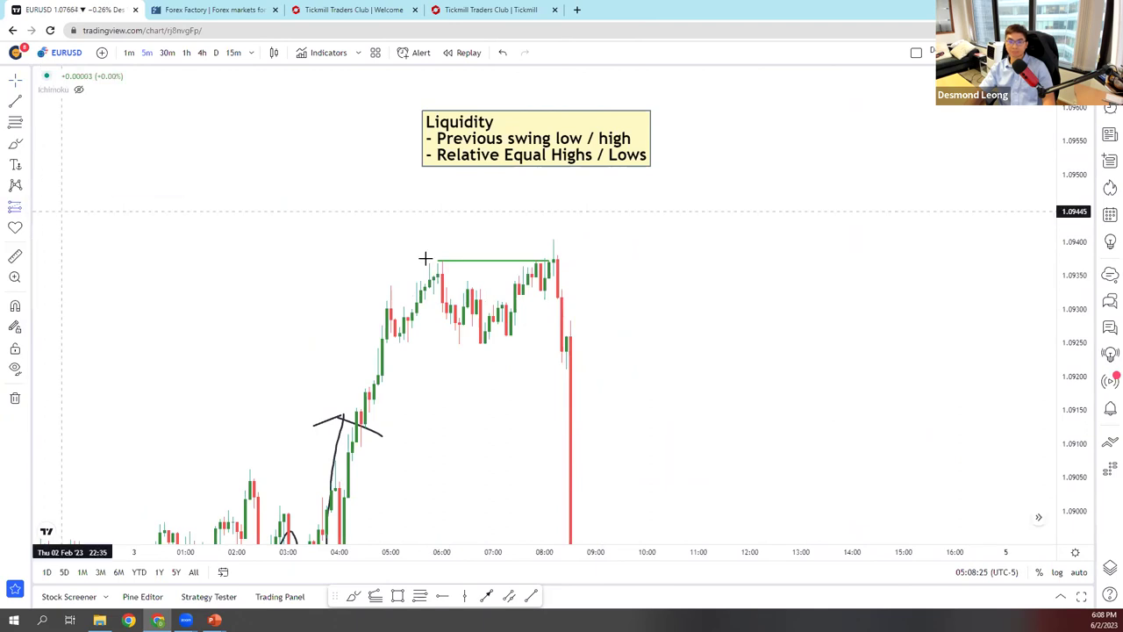
click(506, 310)
drag(503, 519, 516, 306)
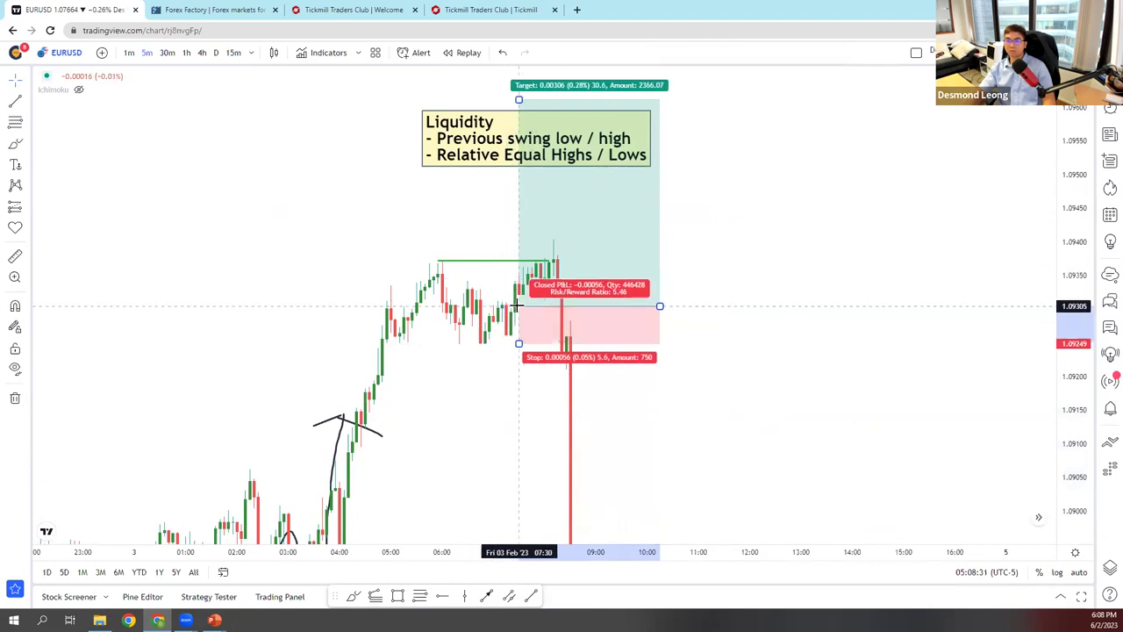
drag(558, 117, 536, 211)
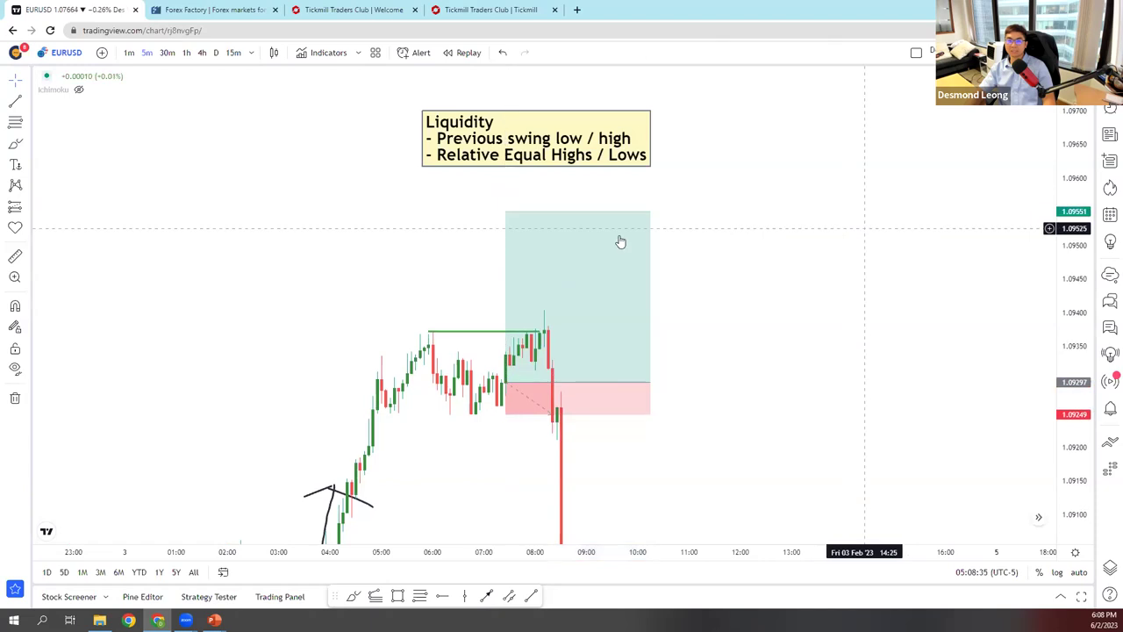
- Draw a red horizontal ray at 1.09550 along the long position's target
scroll(263, 421, down, 1)
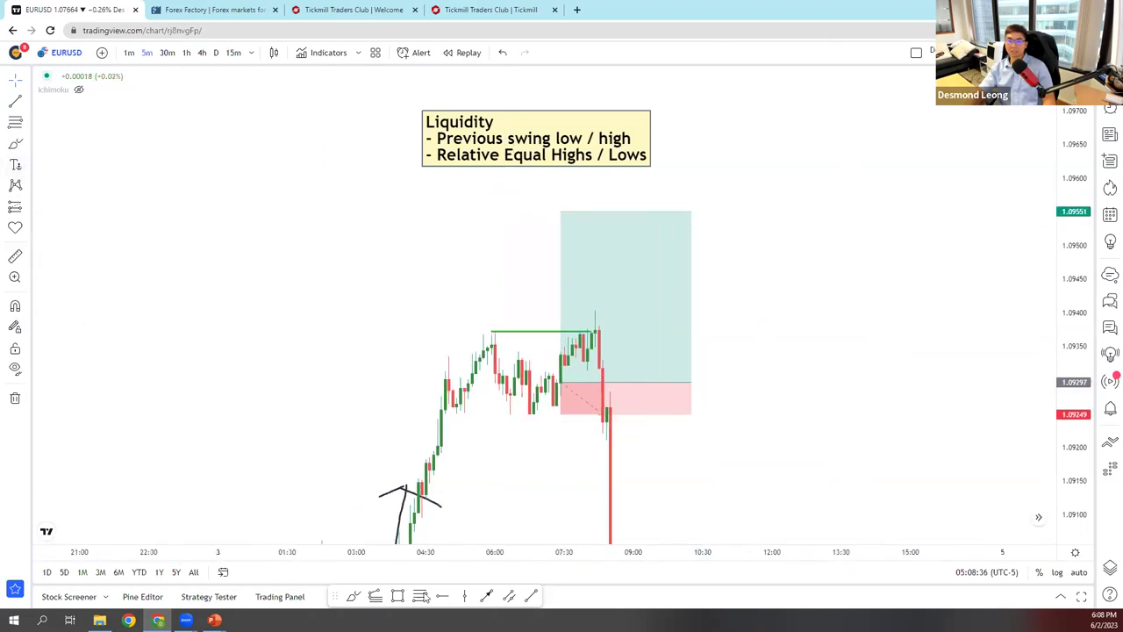
click(218, 211)
scroll(604, 304, up, 1)
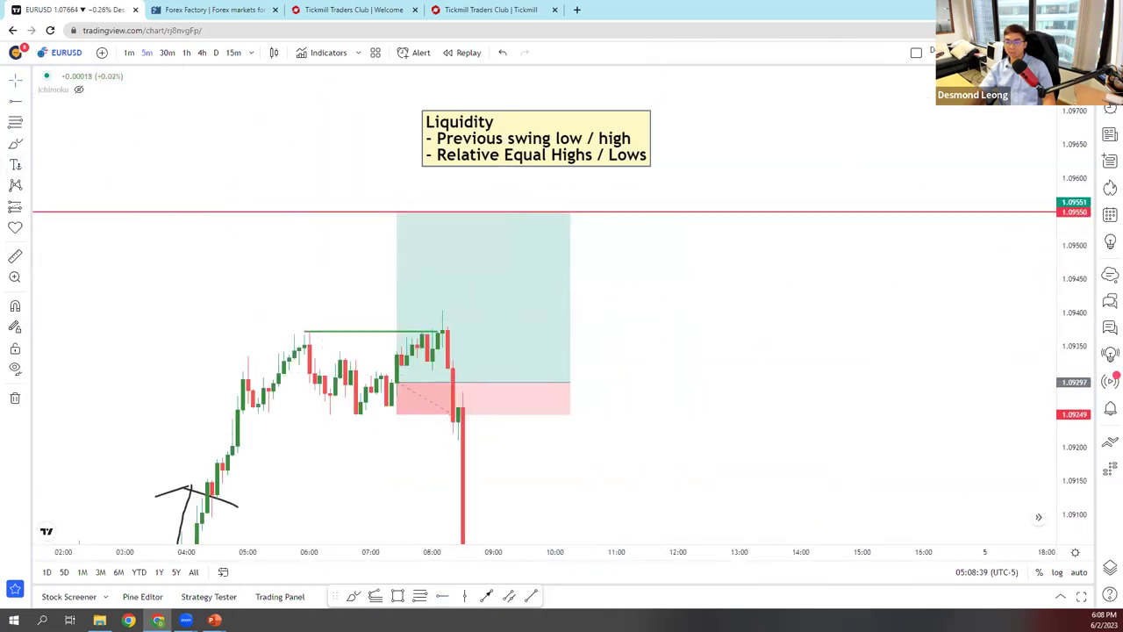
- Circle both relative equal highs at the ends of the green line freehand
click(353, 596)
scroll(412, 334, down, 1)
mouse_move(398, 315)
mouse_down()
mouse_move(362, 341)
mouse_move(399, 327)
mouse_up()
drag(497, 327, 488, 325)
- Set the long position's target to the green line at 1.09373 and draw a freehand arrow down from the high to about 1.0922
click(15, 79)
drag(540, 214, 655, 316)
scroll(1046, 374, up, 1)
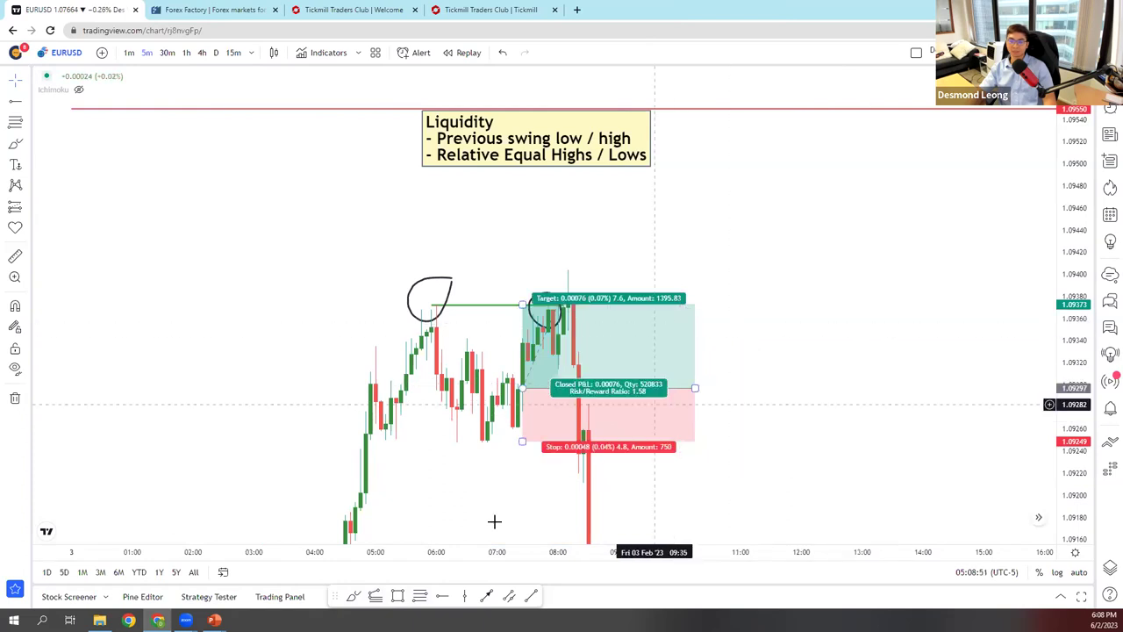
mouse_move(582, 297)
mouse_down()
mouse_move(639, 478)
mouse_move(651, 463)
mouse_up()
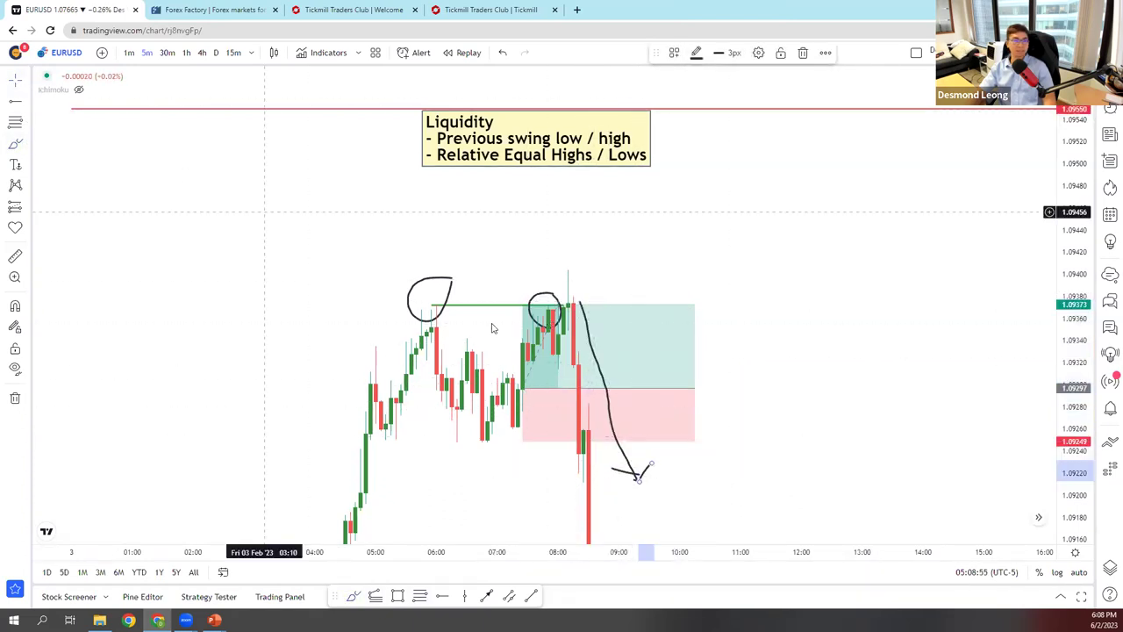
- Draw a horizontal green line at 1.07746 along the two relative equal lows of 6 February, extending to about 03:55
drag(629, 152, 938, 338)
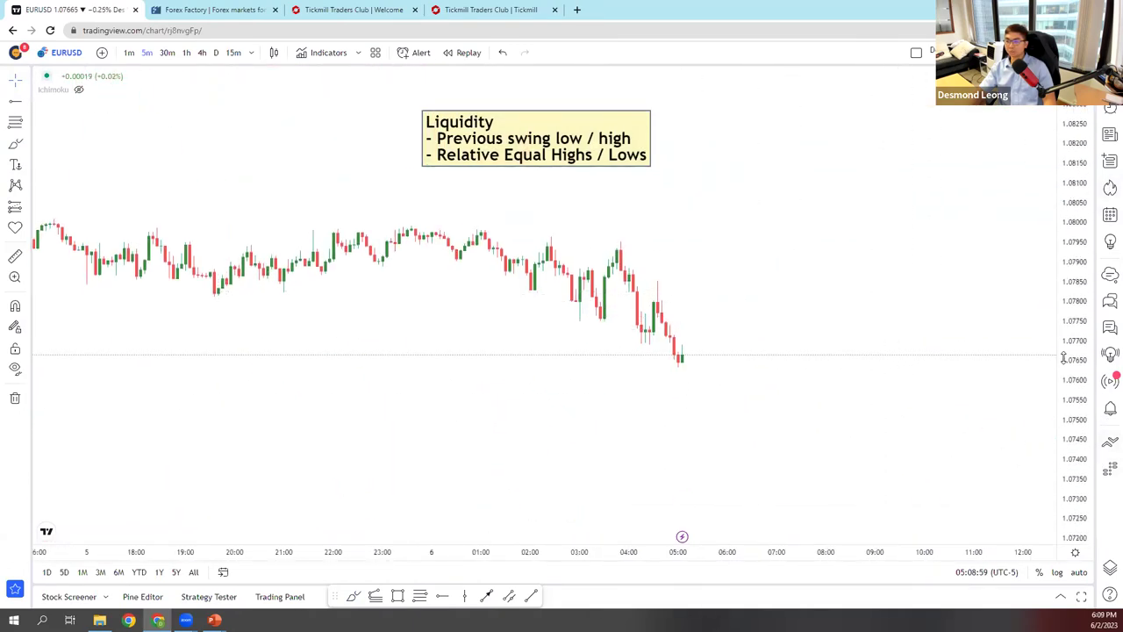
scroll(922, 351, up, 3)
scroll(883, 399, down, 1)
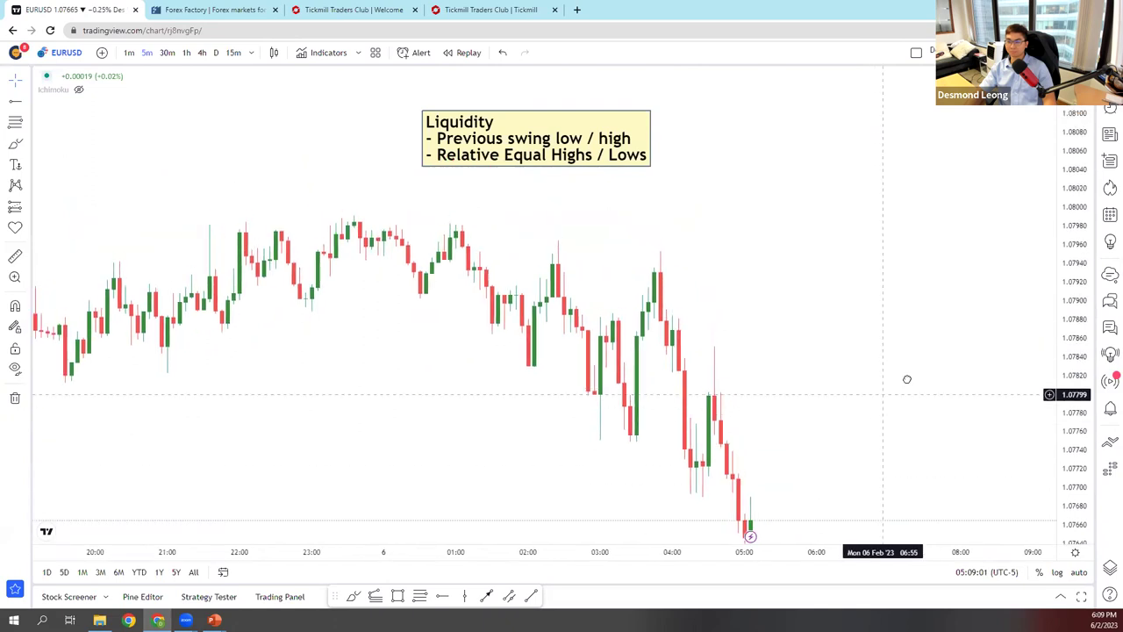
click(530, 596)
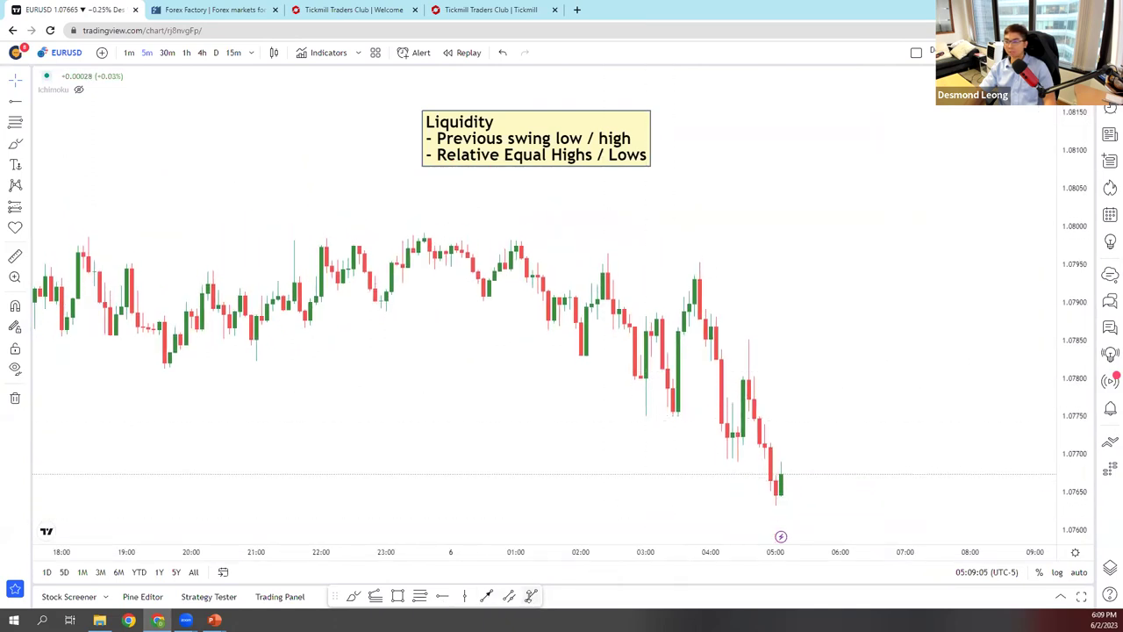
click(644, 419)
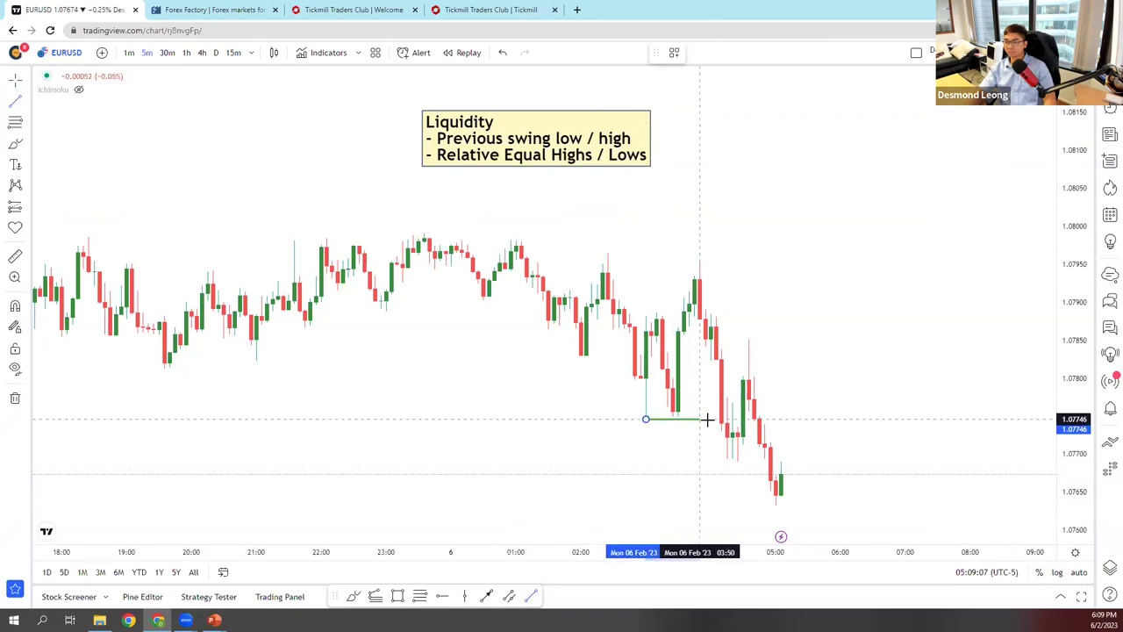
click(709, 423)
drag(922, 352, 899, 342)
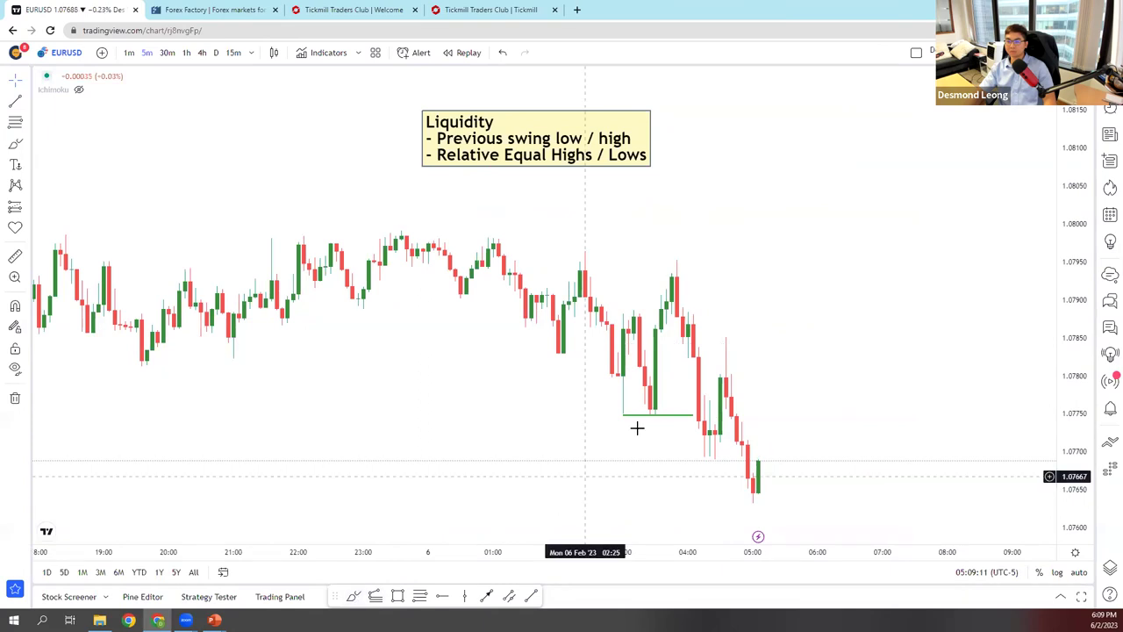
- Circle both equal lows freehand and draw arrows for the drop through the green line and the rebound to about 1.0785
mouse_move(628, 404)
mouse_down()
mouse_move(554, 444)
mouse_move(609, 416)
mouse_move(567, 420)
mouse_move(617, 420)
mouse_up()
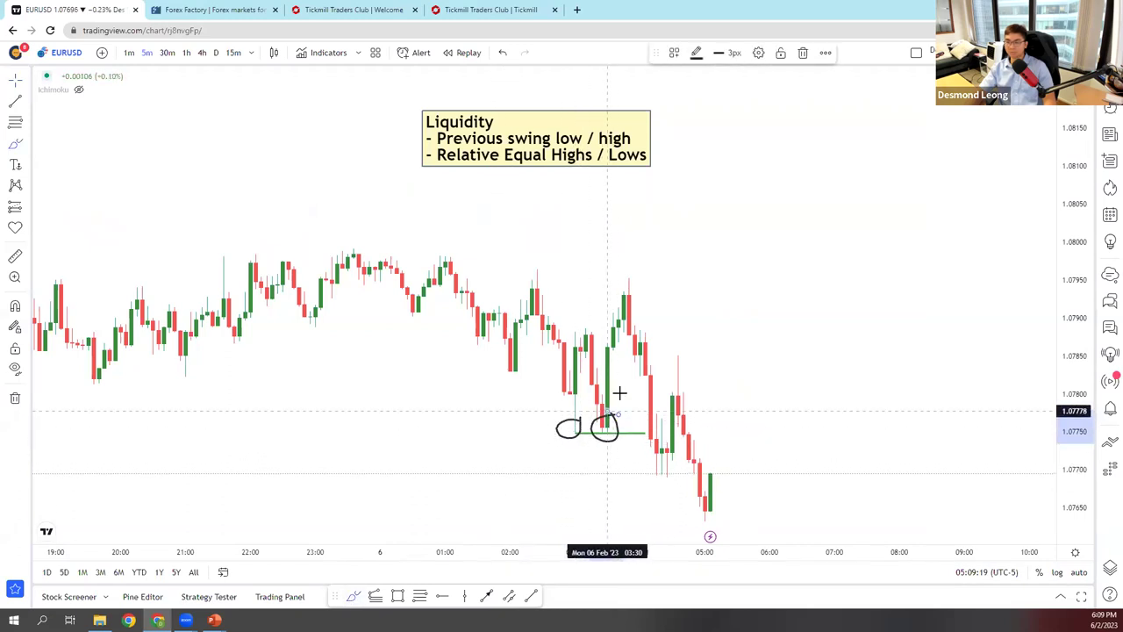
drag(639, 338, 662, 437)
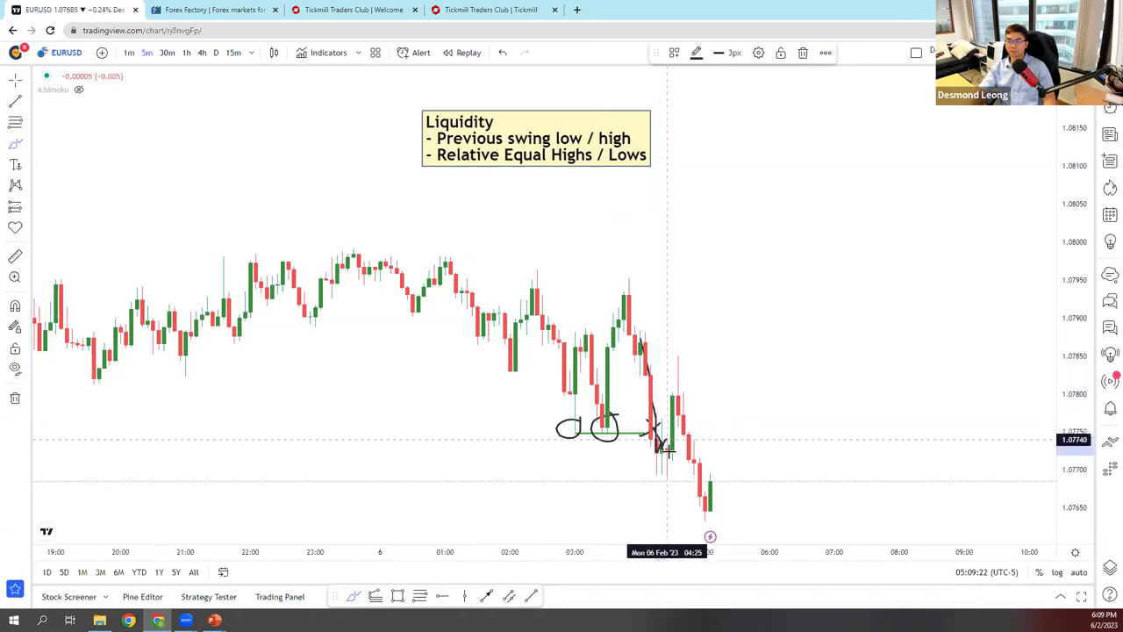
mouse_move(681, 452)
mouse_down()
mouse_move(694, 353)
mouse_move(709, 373)
mouse_up()
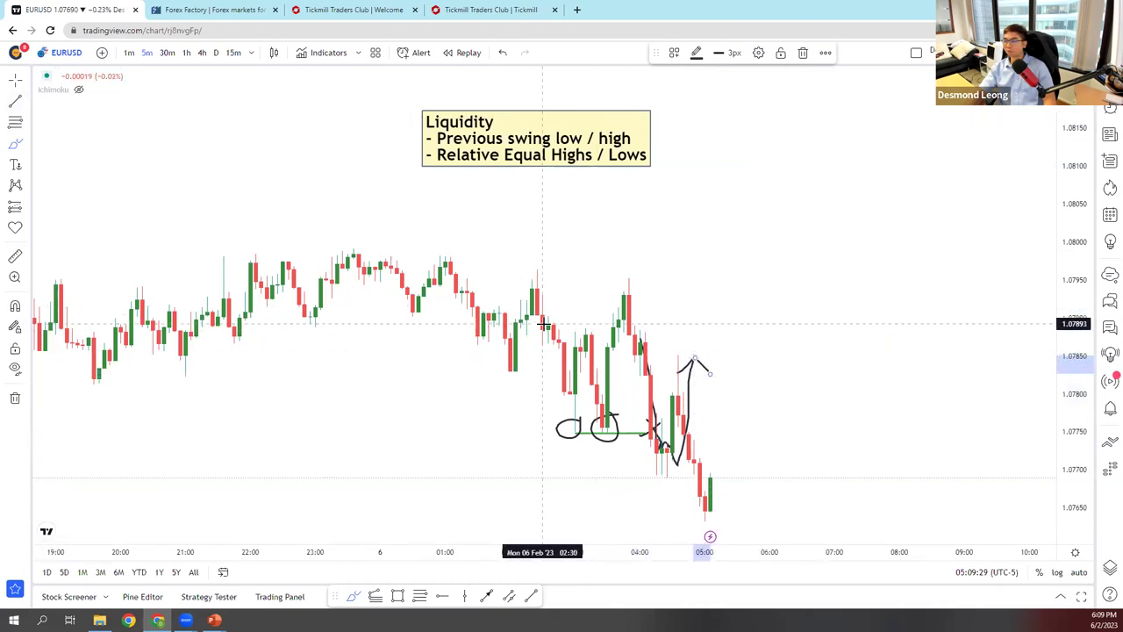
- Draw freehand horizontal levels at about 1.0789 and 1.0798, with arrows rising from the rebound to each level
drag(535, 322, 872, 322)
mouse_move(699, 355)
mouse_down()
mouse_move(714, 327)
mouse_move(753, 337)
mouse_up()
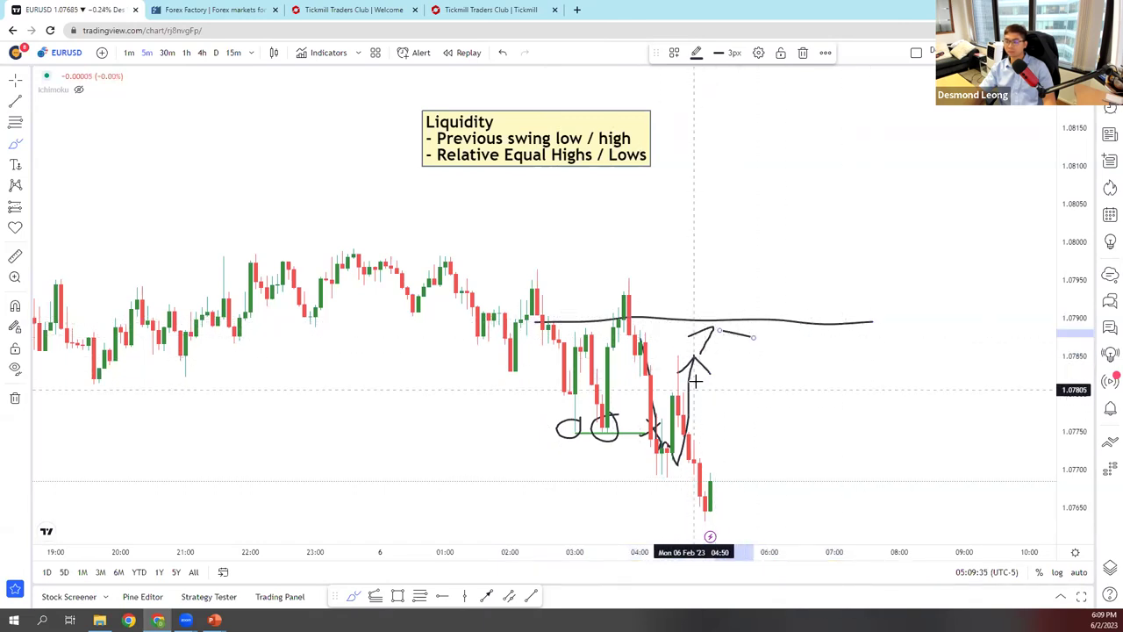
drag(331, 252, 856, 266)
mouse_move(715, 331)
mouse_down()
mouse_move(755, 262)
mouse_move(791, 274)
mouse_up()
- Handwrite "SL" beside the upper freehand level and "Entry" beside the lower one
drag(891, 246, 873, 271)
drag(897, 253, 911, 271)
drag(888, 311, 888, 340)
mouse_move(886, 311)
mouse_down()
mouse_move(911, 309)
mouse_move(915, 339)
mouse_up()
drag(889, 325, 940, 340)
mouse_move(930, 329)
mouse_down()
mouse_move(966, 332)
mouse_move(977, 350)
mouse_up()
drag(989, 335, 937, 370)
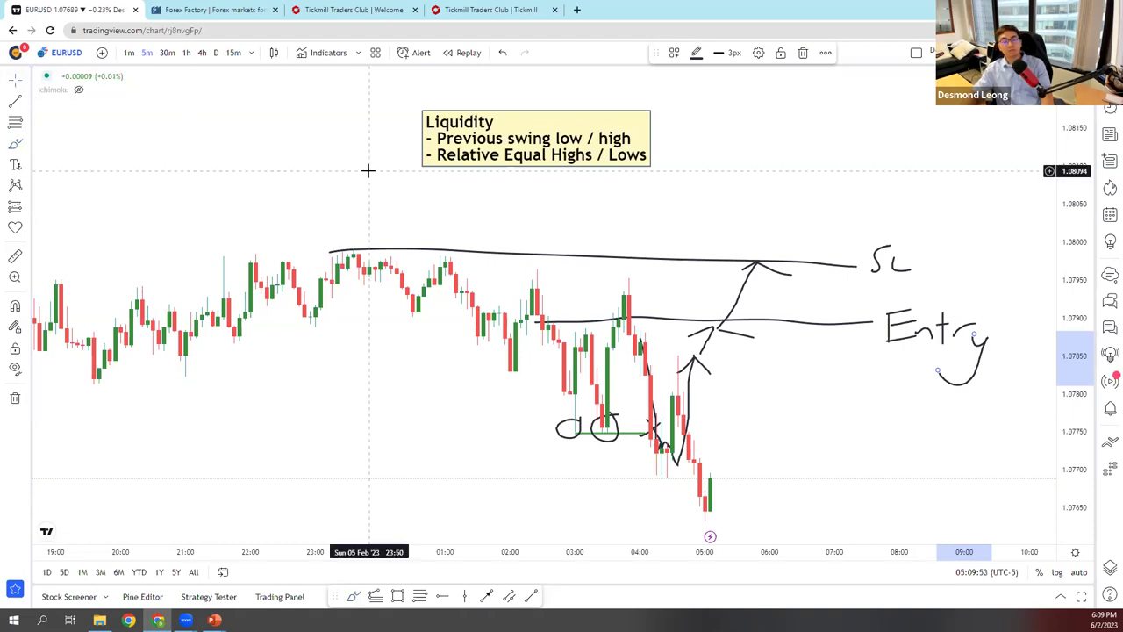
- Circle the swings around the two equal lows with a large freehand ellipse, and undo it
drag(354, 165, 440, 158)
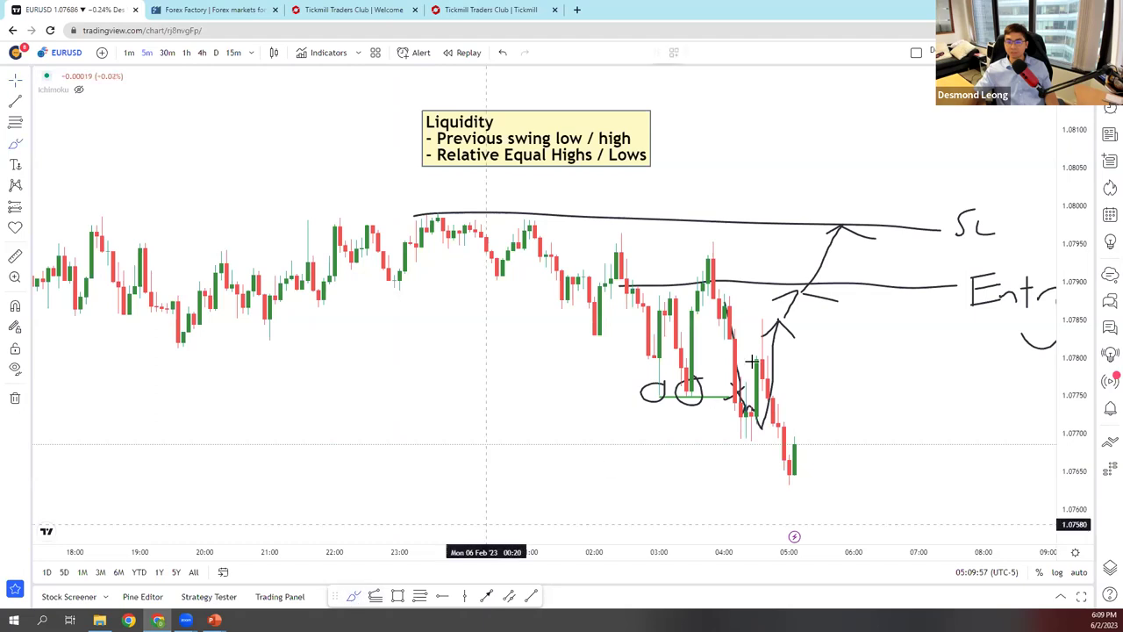
mouse_move(750, 246)
mouse_down()
mouse_move(638, 251)
mouse_move(675, 427)
mouse_move(788, 387)
mouse_up()
drag(800, 318, 739, 254)
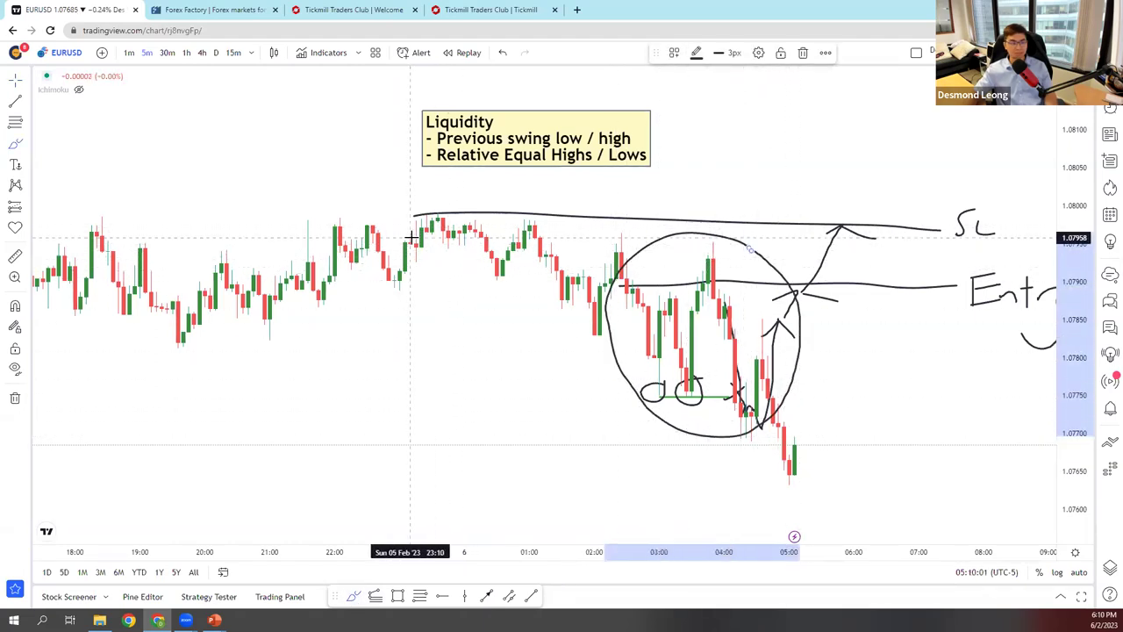
key(ctrl+z)
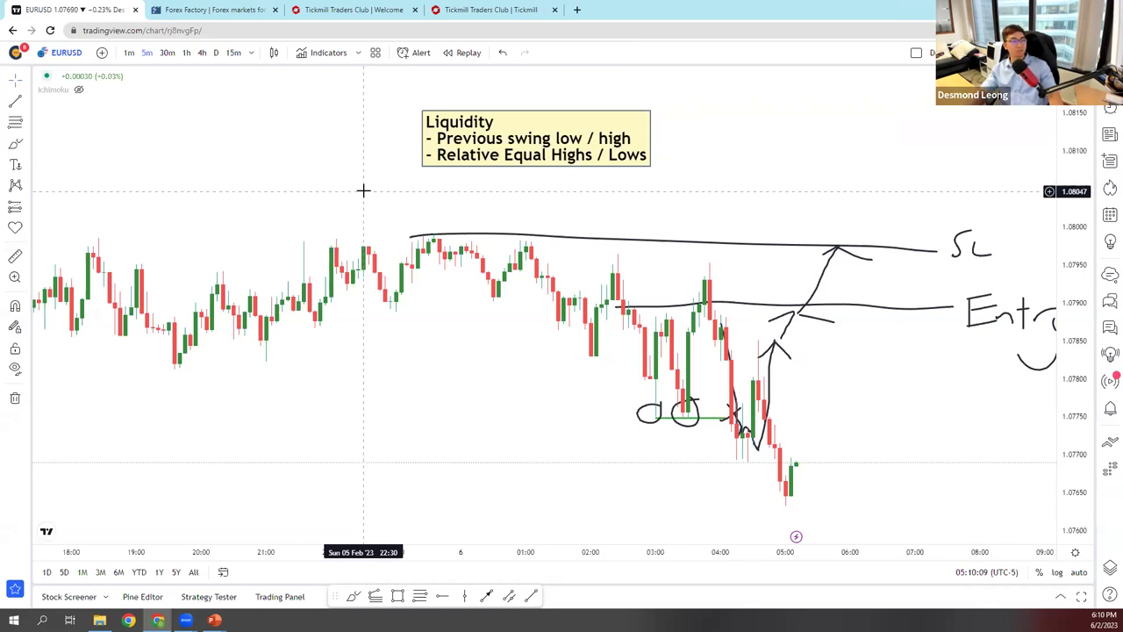
- Draw a freehand arc following price from 20:00 on 5 February to about 05:00 on 6 February, and undo it
scroll(352, 188, down, 3)
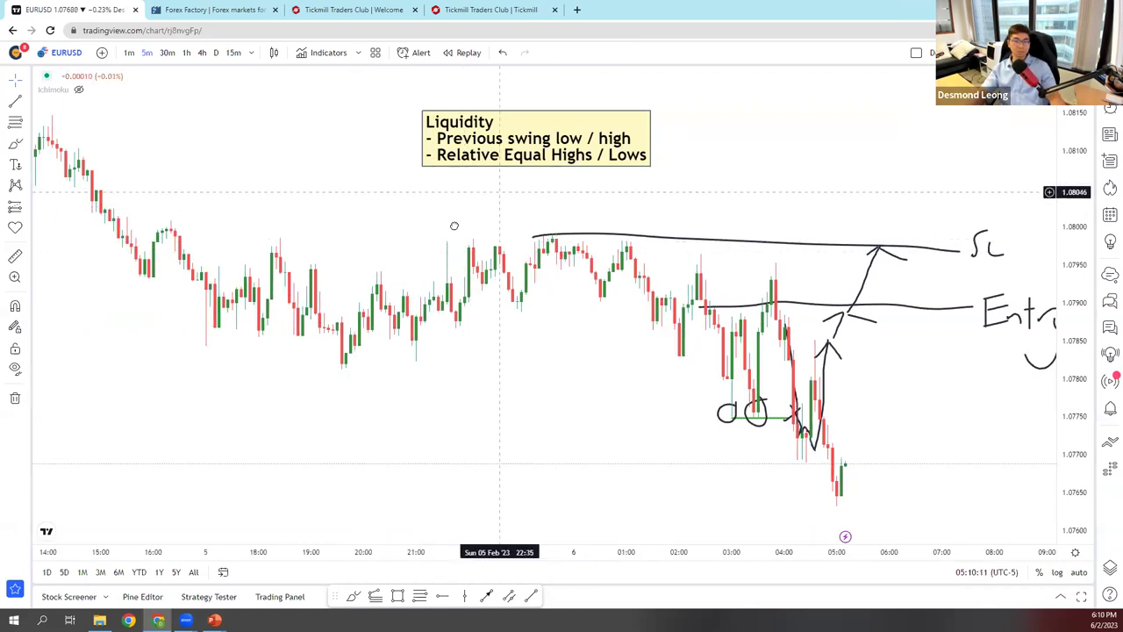
scroll(526, 211, up, 2)
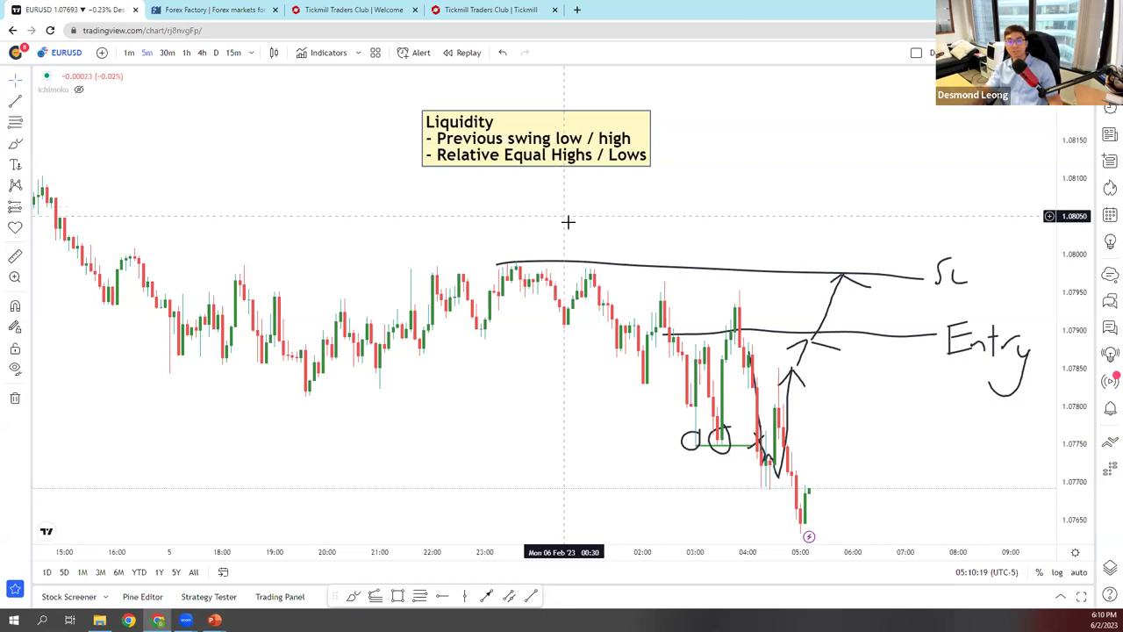
click(355, 597)
mouse_move(324, 373)
mouse_down()
mouse_move(527, 302)
mouse_move(709, 358)
mouse_move(805, 497)
mouse_up()
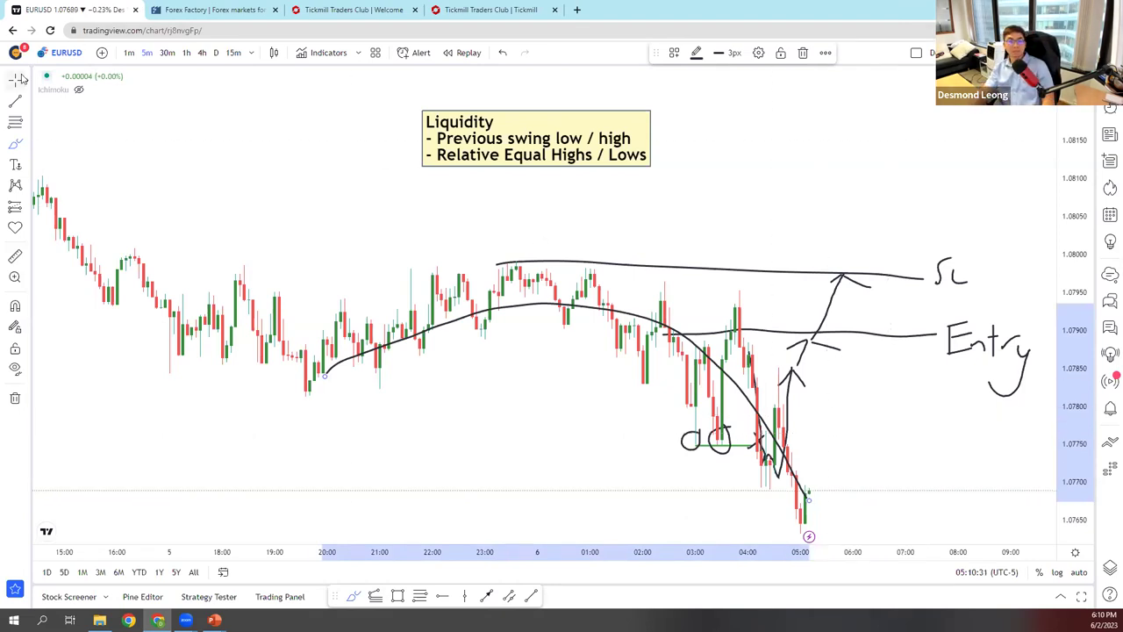
key(ctrl+z)
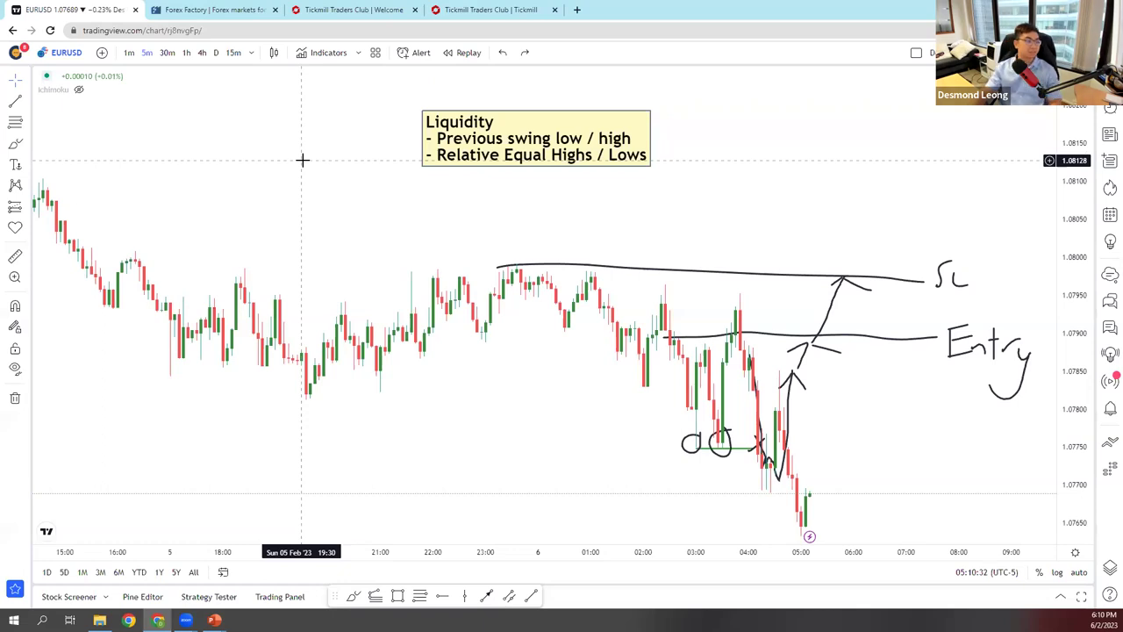
- Move the Liquidity note slightly up and to the right, clear of the price action
scroll(296, 184, up, 1)
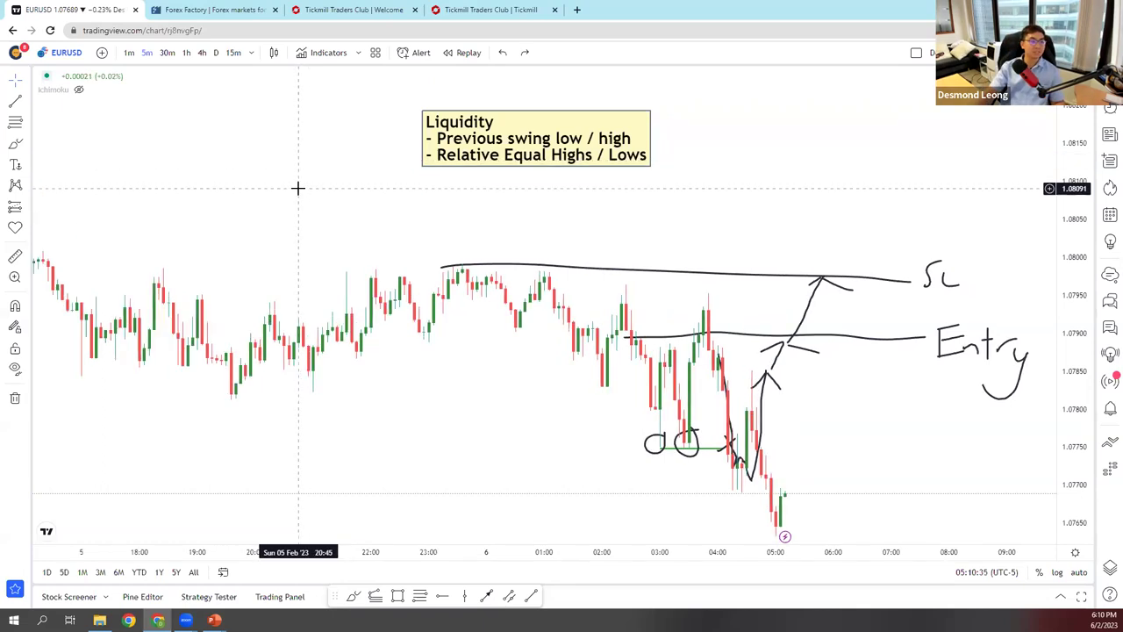
drag(544, 186, 560, 166)
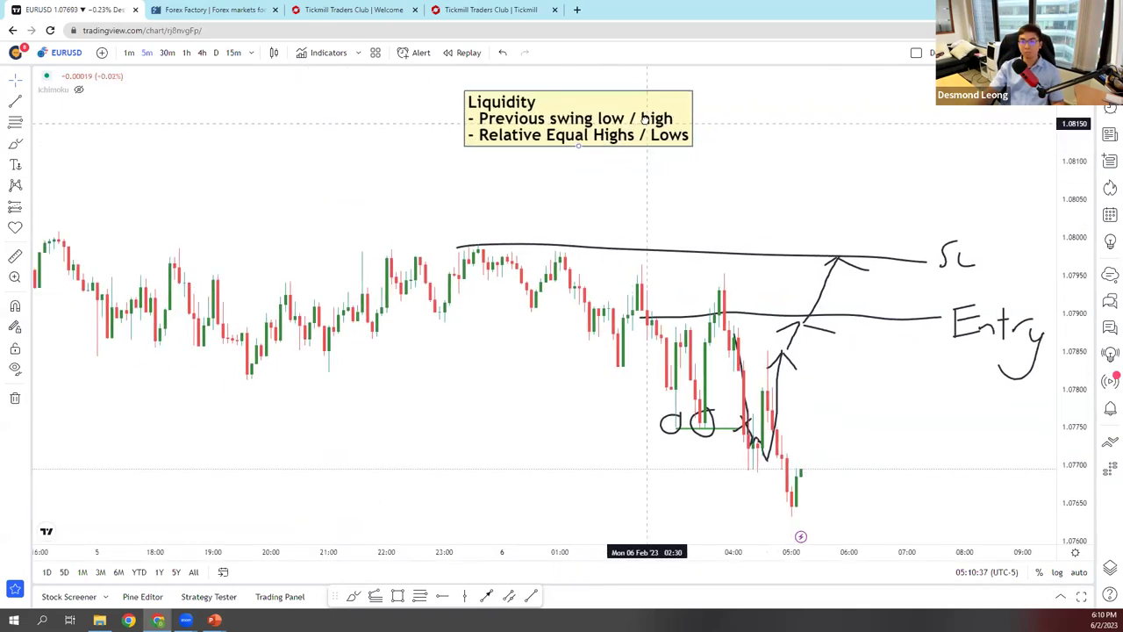
drag(622, 173, 655, 167)
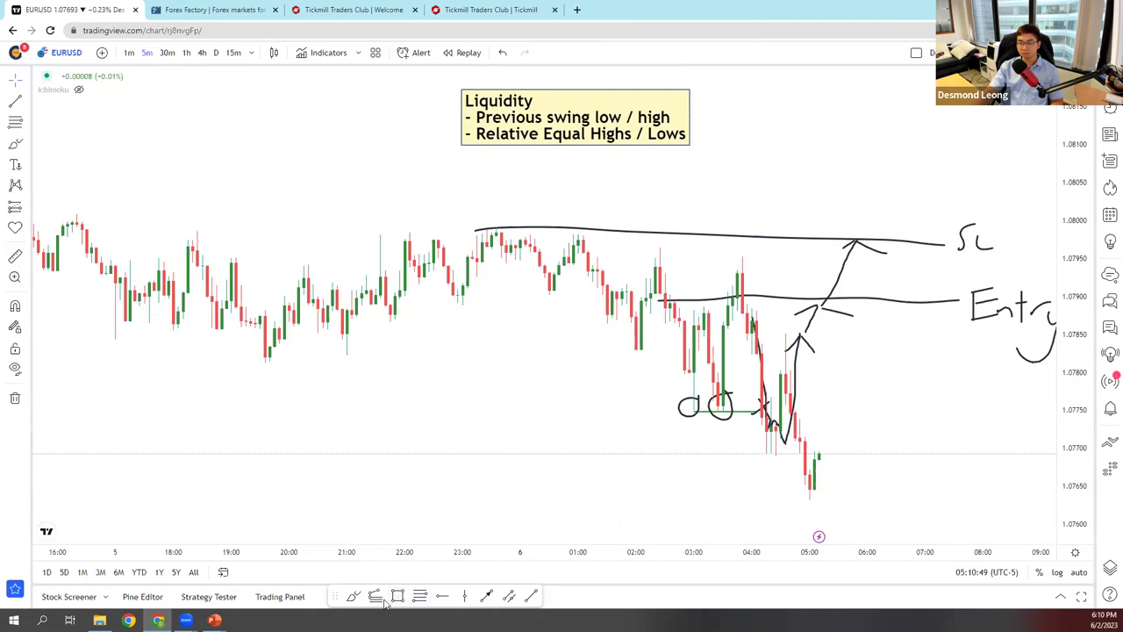
- Outline the consolidation between about 1.0784 and 1.0800 with a freehand box, and draw a zigzag arrow down to about 1.0766
click(354, 596)
scroll(492, 489, down, 2)
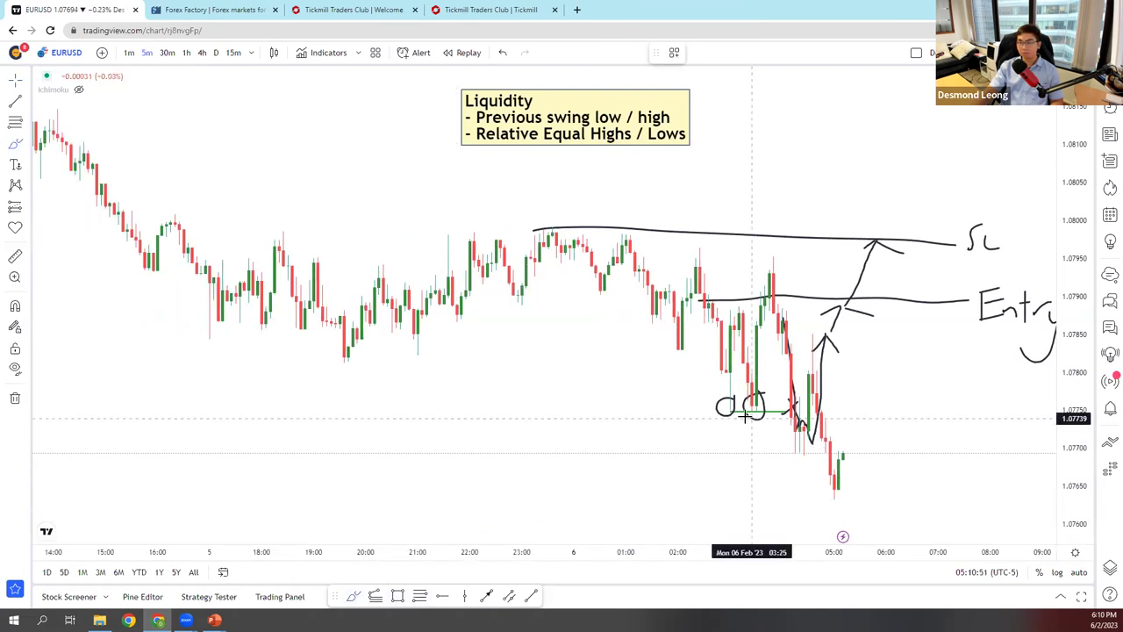
mouse_move(236, 237)
mouse_down()
mouse_move(412, 341)
mouse_move(724, 346)
mouse_move(727, 242)
mouse_move(158, 217)
mouse_up()
mouse_move(713, 347)
mouse_down()
mouse_move(777, 376)
mouse_move(788, 351)
mouse_move(832, 474)
mouse_move(856, 449)
mouse_up()
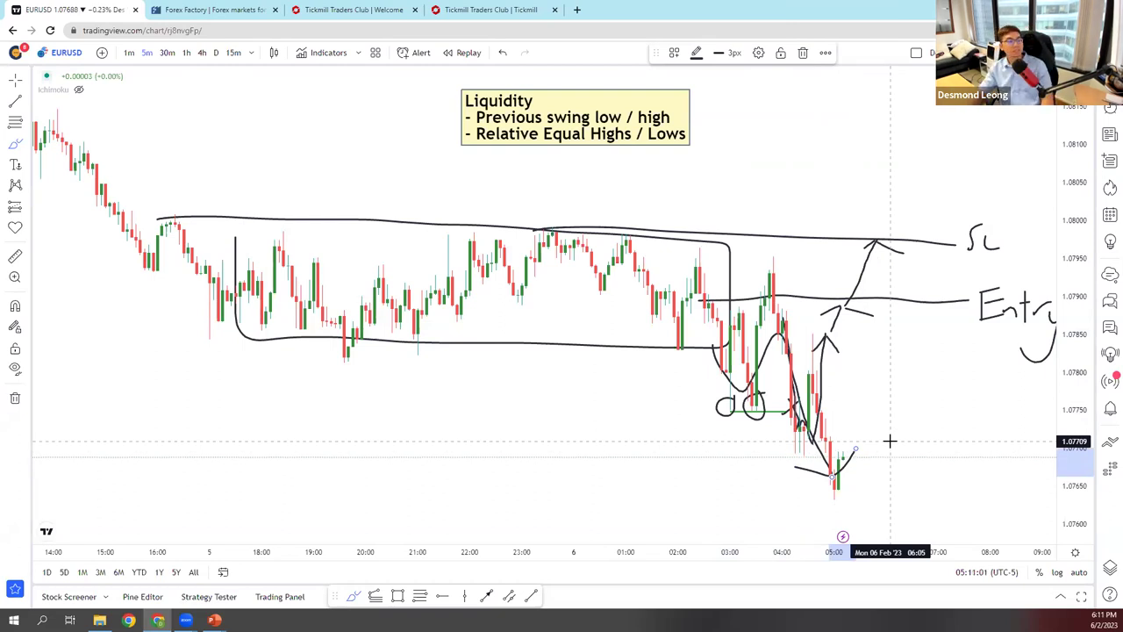
- Remove all drawings from the EURUSD chart and show the watchlist
click(15, 397)
click(79, 397)
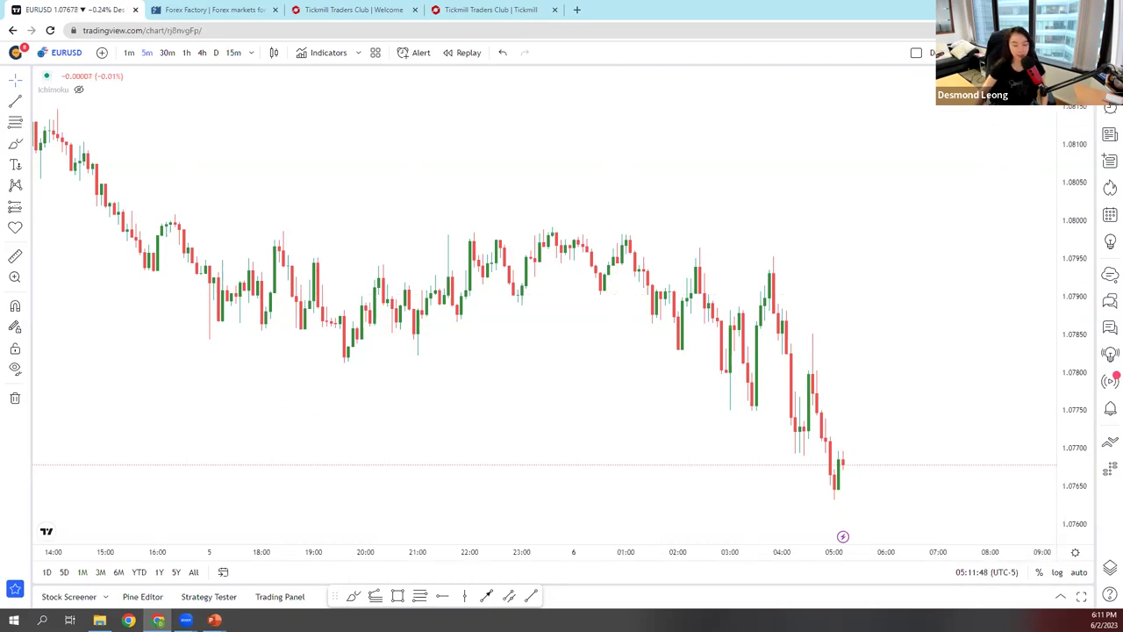
click(1110, 107)
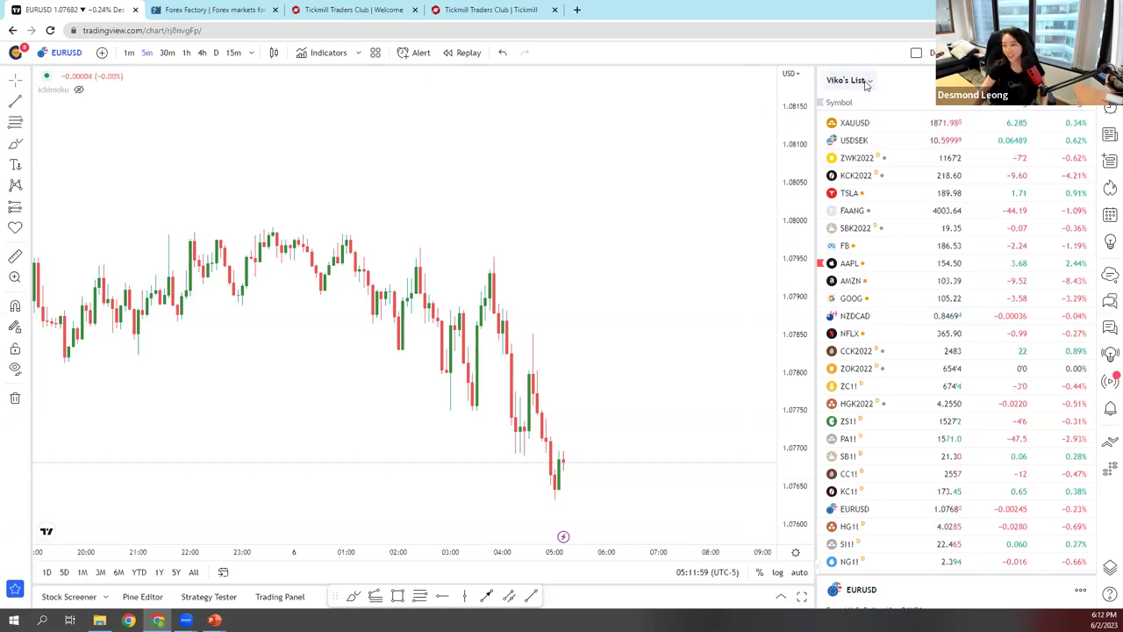
- Open the saved layout holding the 4-hour GOLD chart and switch to the watchlist with 21 symbols
click(865, 82)
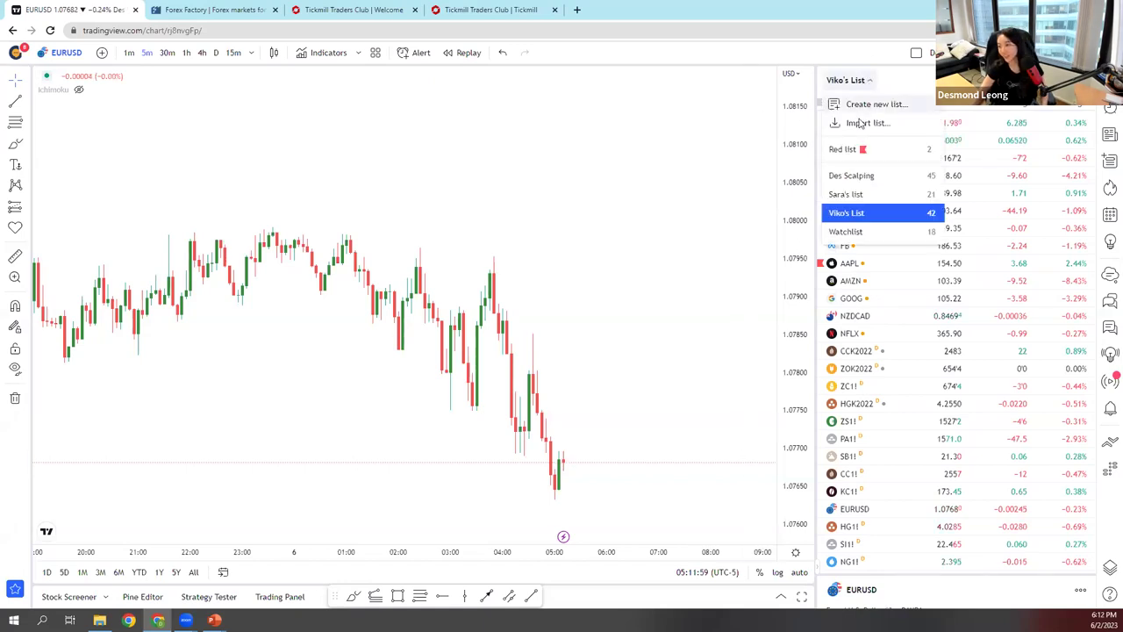
click(961, 109)
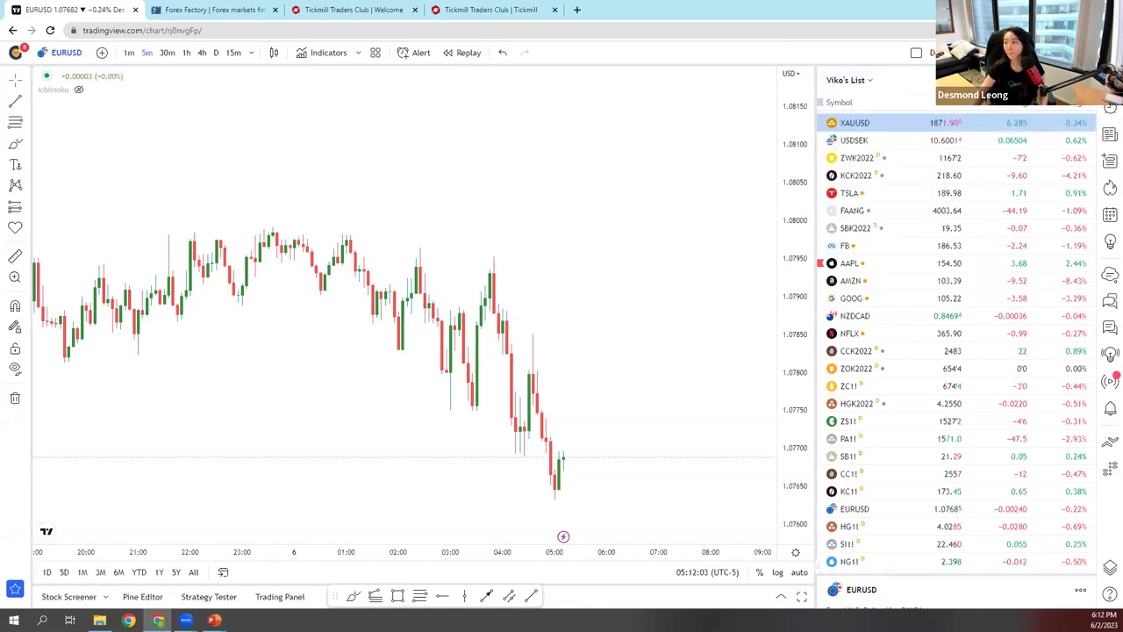
click(943, 53)
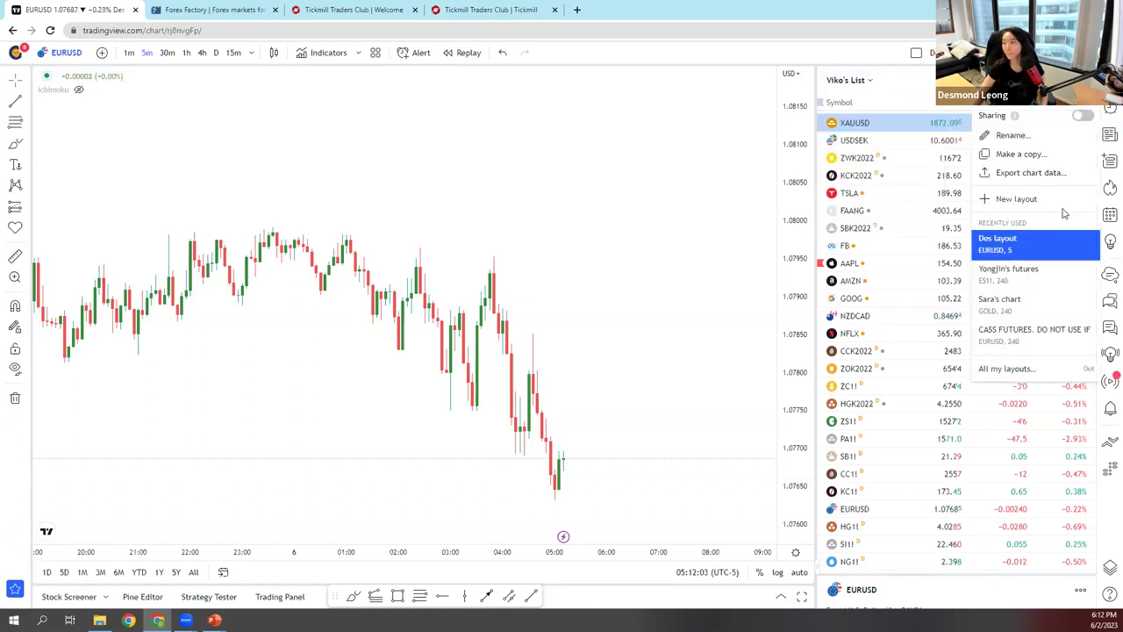
click(992, 323)
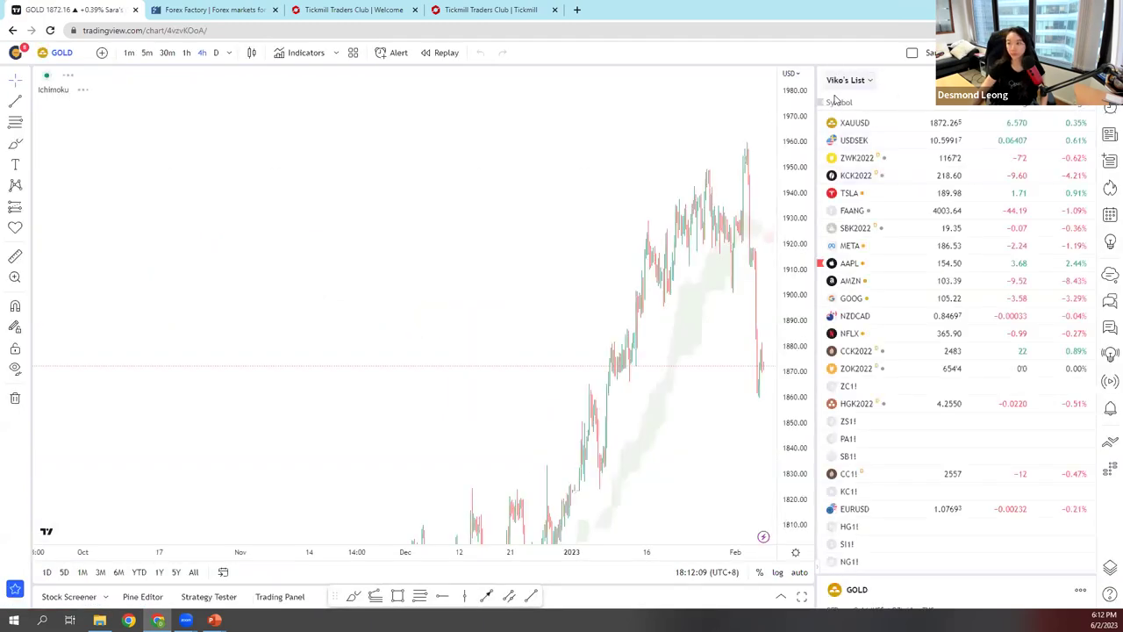
click(847, 81)
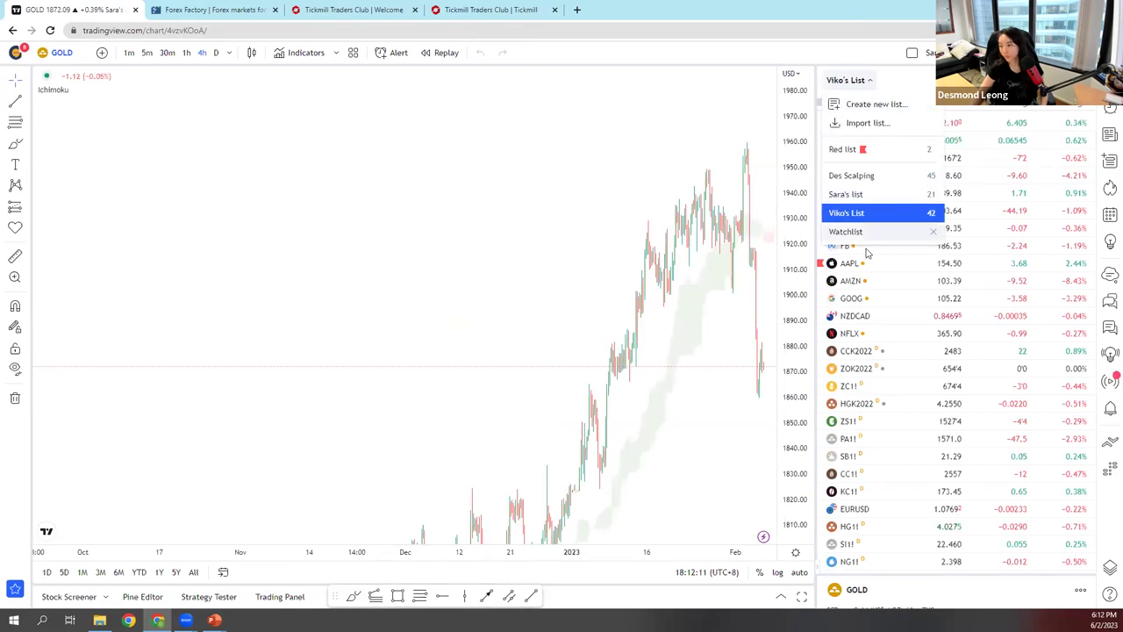
click(855, 195)
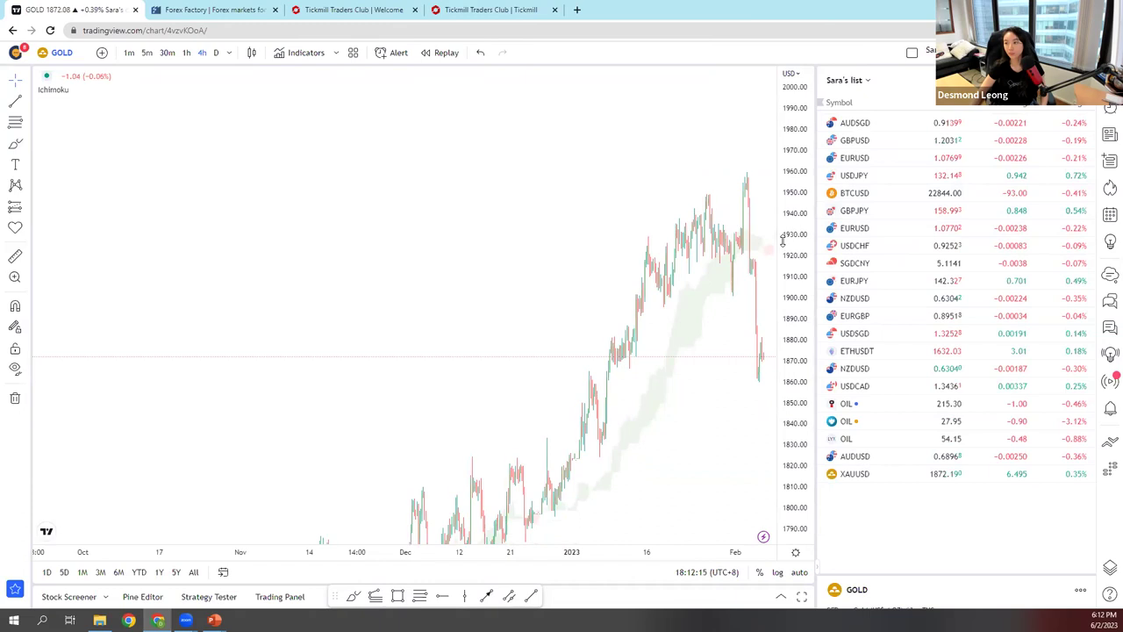
- Load AUDSGD from the watchlist and compress its price scale to show a wider price range
scroll(775, 266, up, 5)
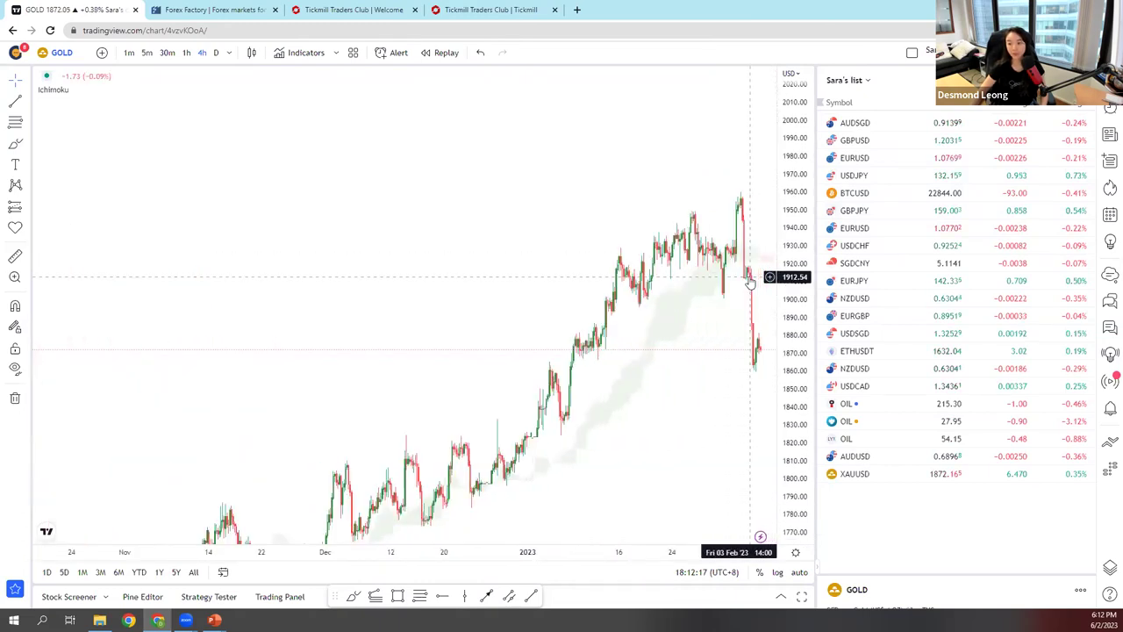
click(853, 127)
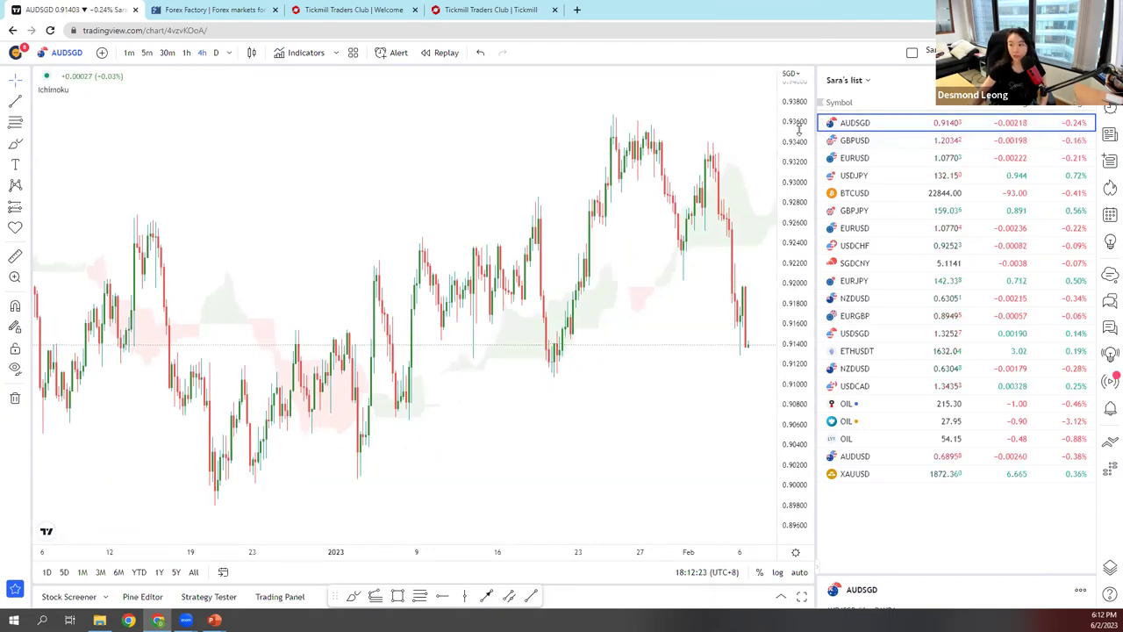
drag(798, 130, 799, 153)
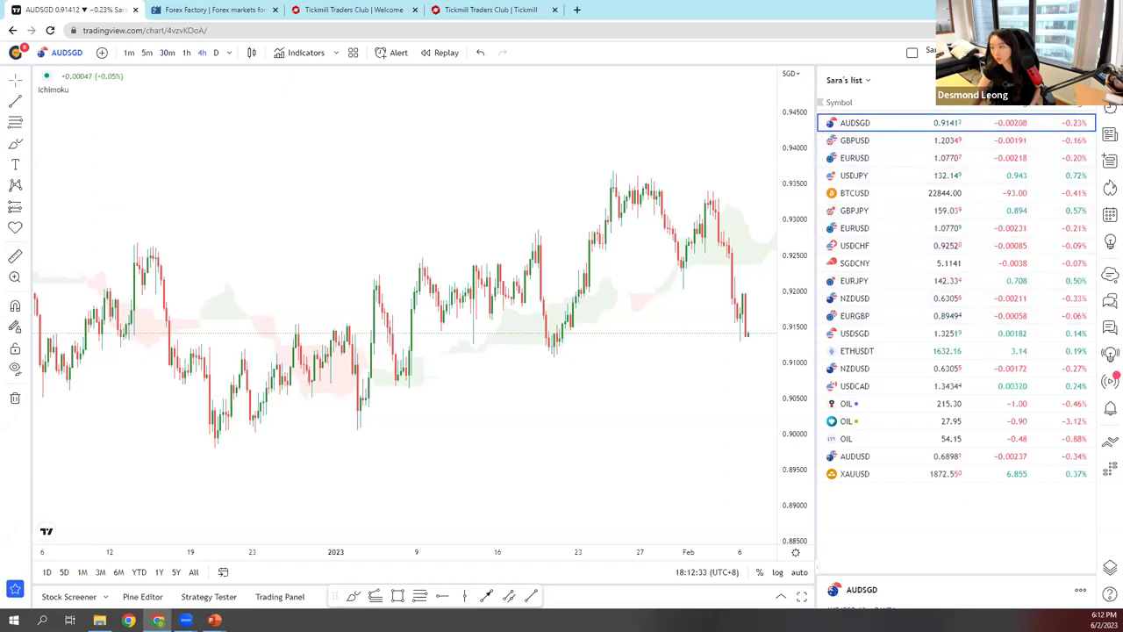
- Search all saved layouts for "sa" and open the matching GOLD 4-hour layout in a new browser tab
click(1093, 79)
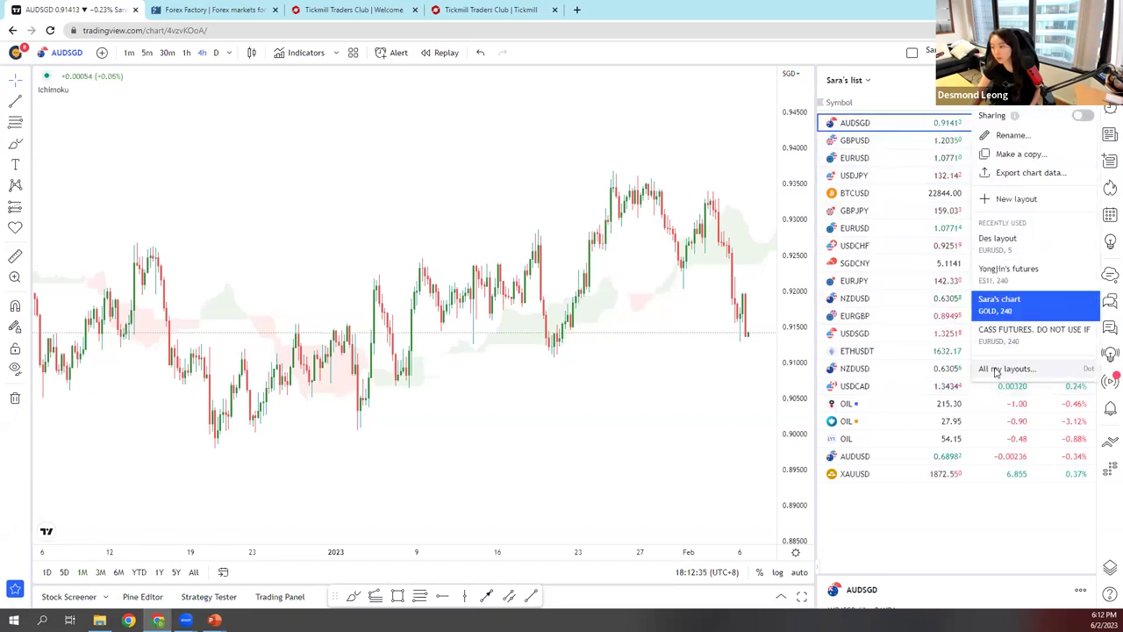
click(900, 312)
key(.)
text(sa)
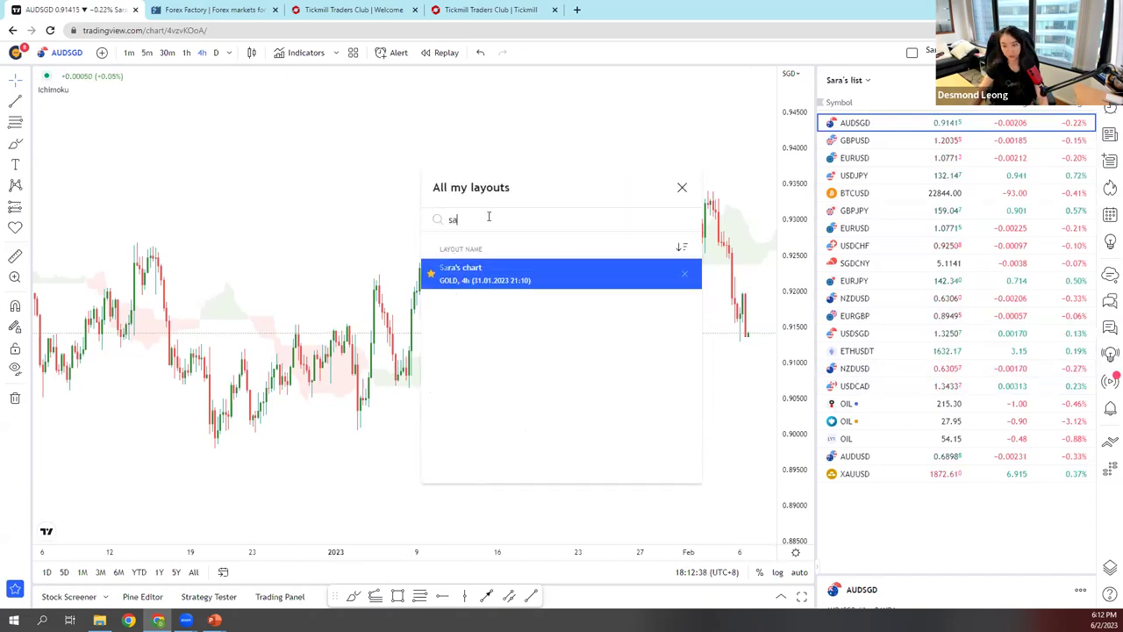
click(510, 269)
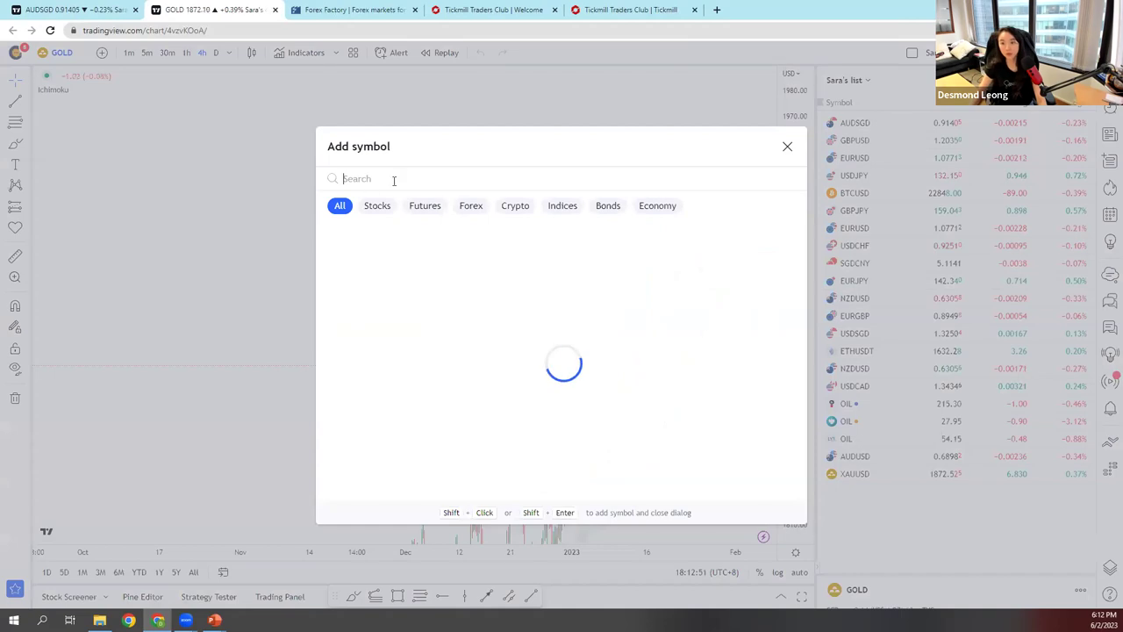
- Search the symbols for AUDUSD and take its OANDA entry off the watchlist
text(AUD)
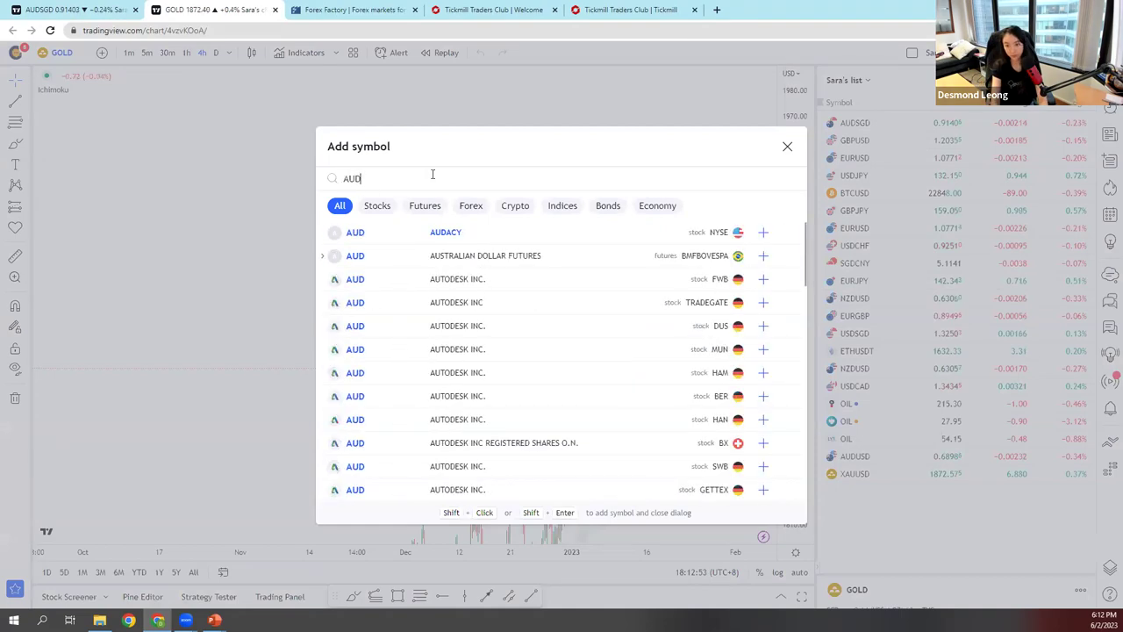
text(USD)
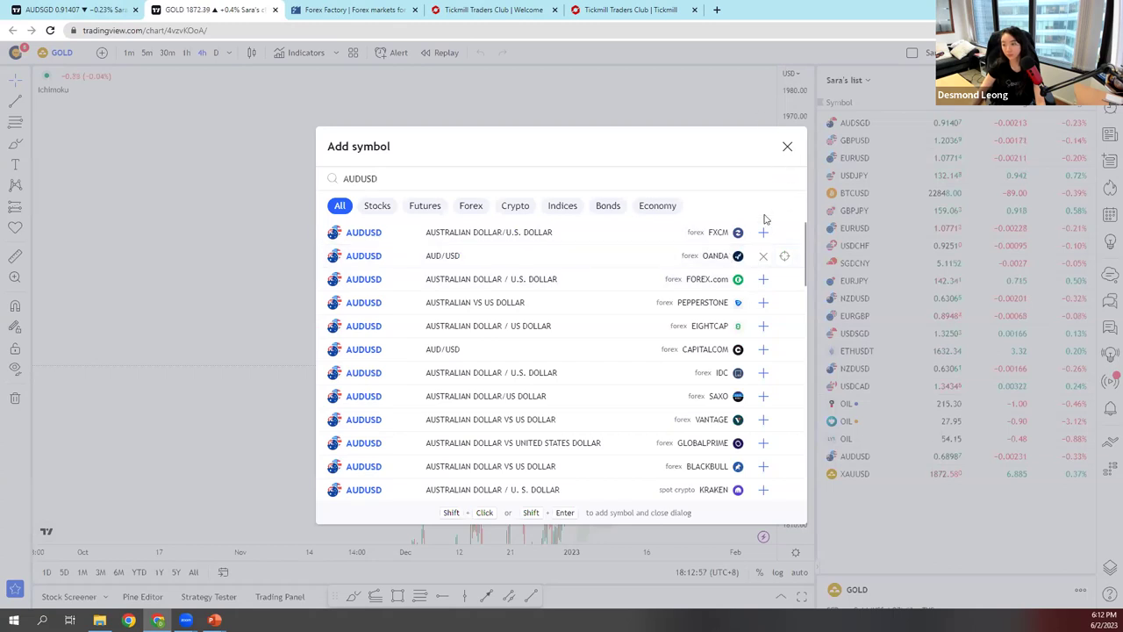
click(443, 255)
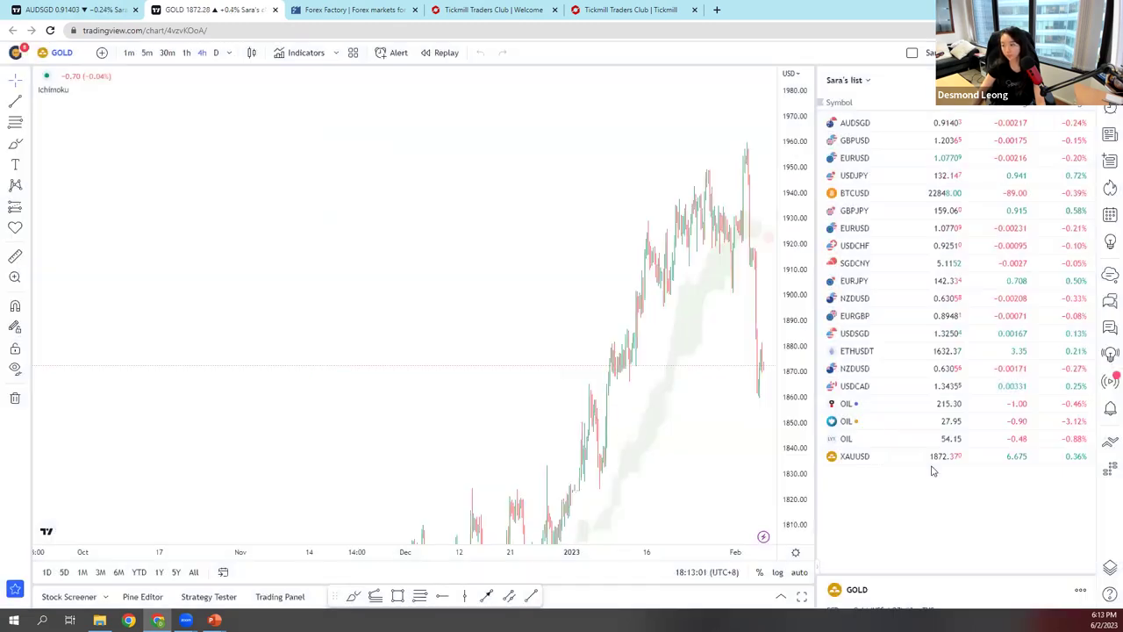
- Add the OANDA AUDUSD symbol to the watchlist and load its chart
click(787, 147)
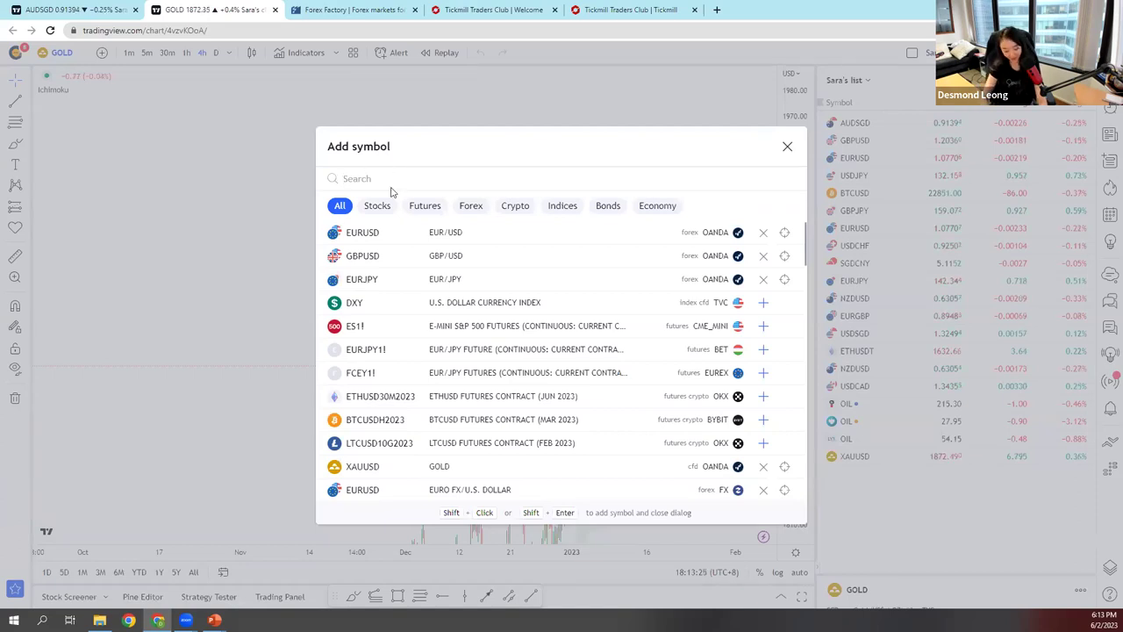
text(AUDUSD)
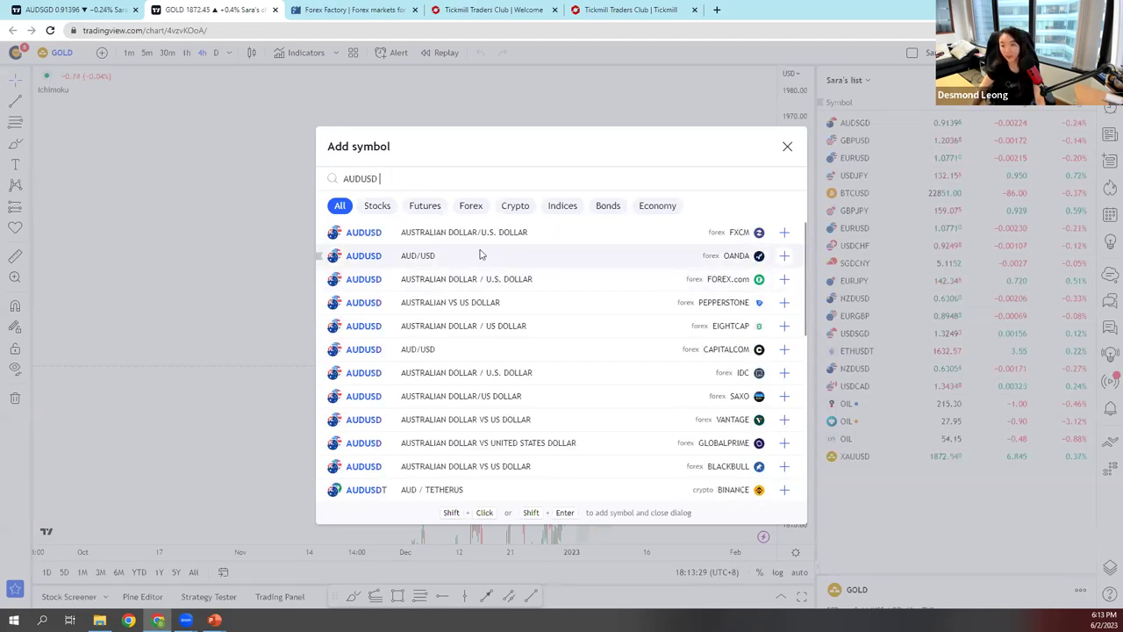
click(785, 256)
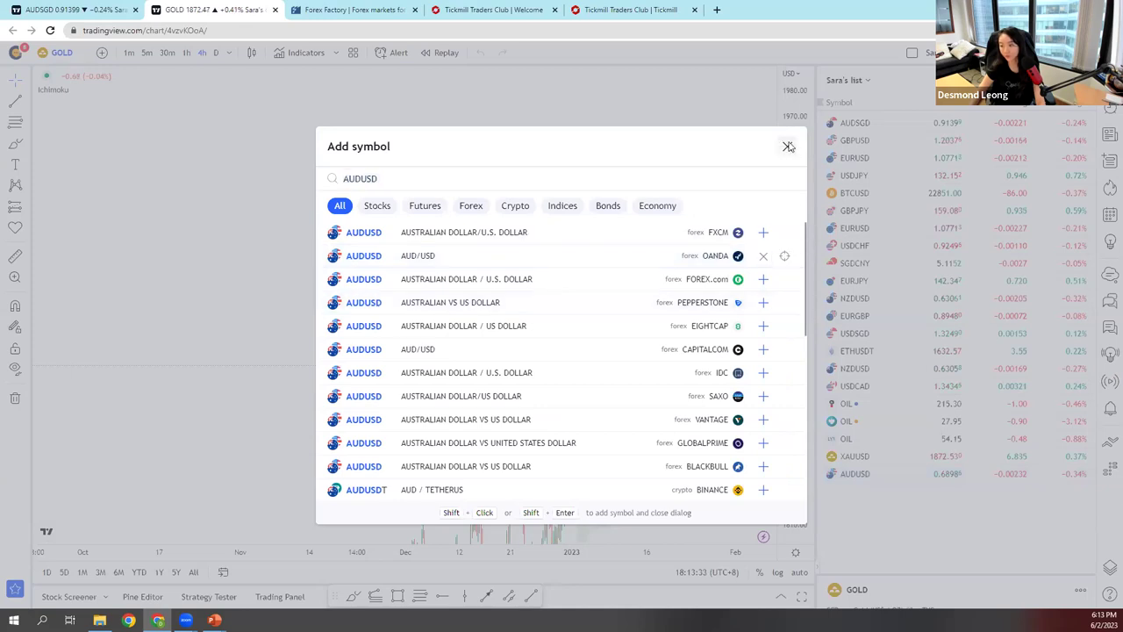
click(788, 147)
click(858, 476)
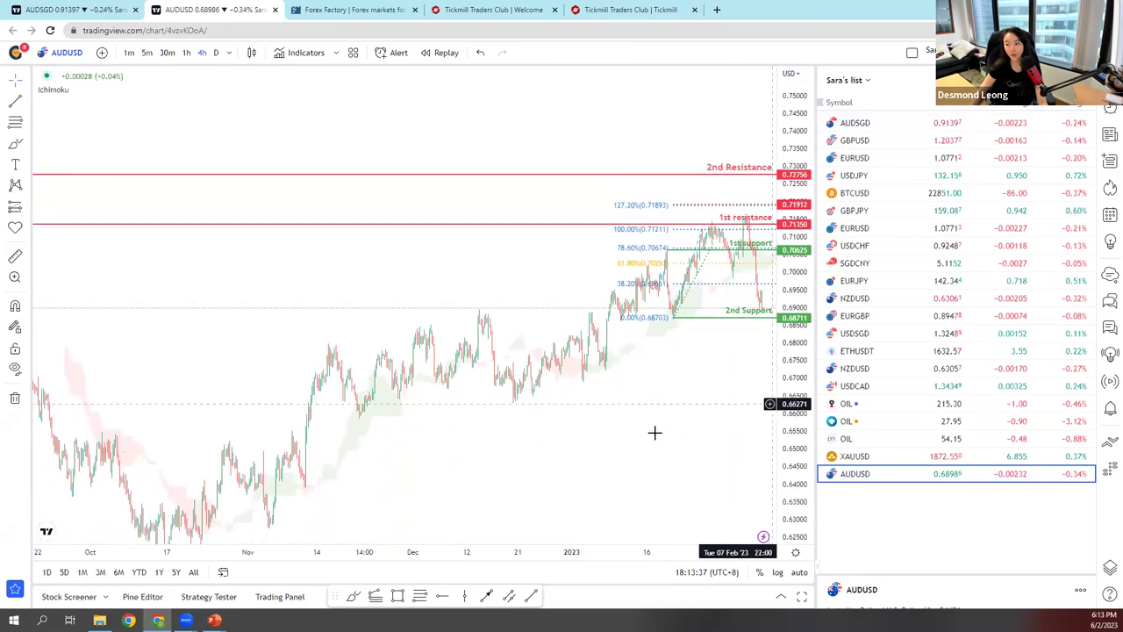
- Remove all drawings from the AUDUSD chart, keeping the Ichimoku indicator
scroll(488, 447, up, 5)
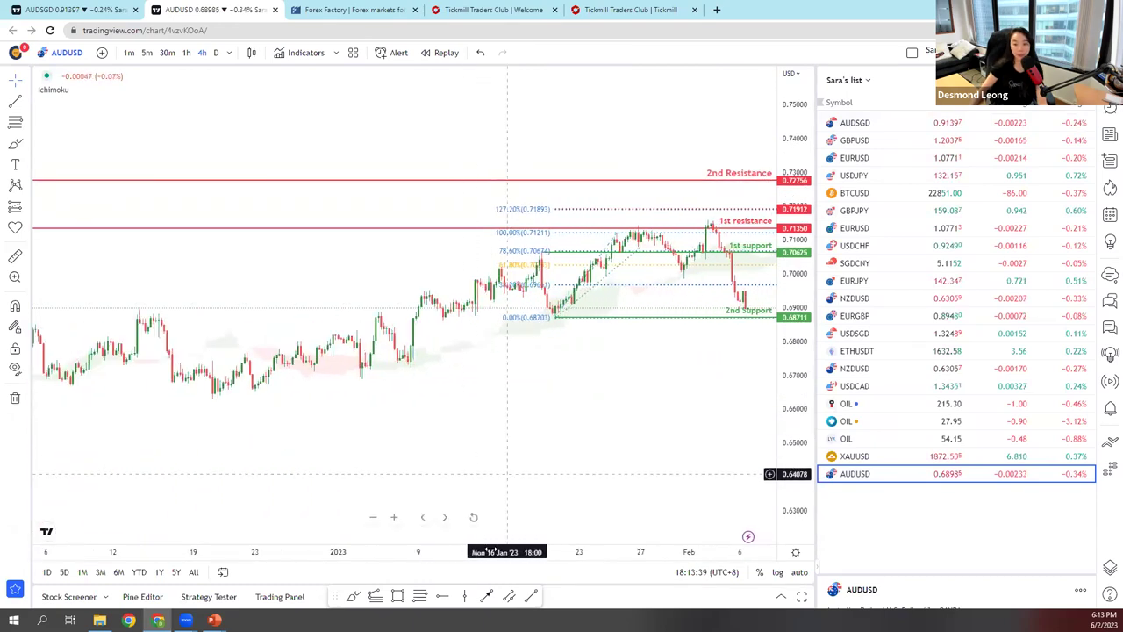
scroll(507, 474, down, 1)
click(16, 400)
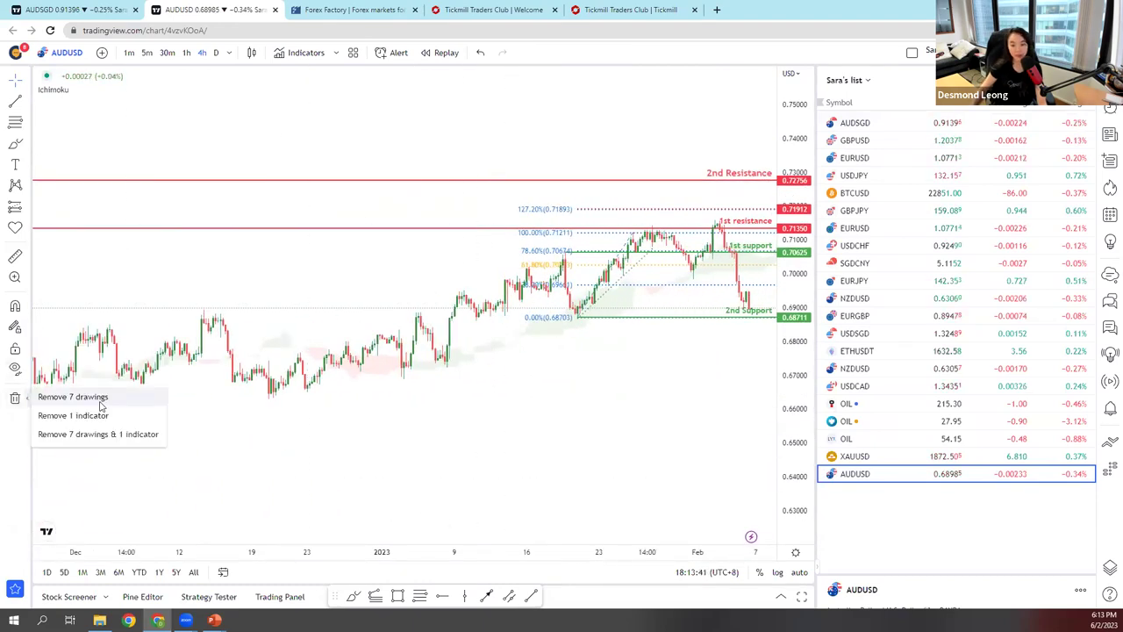
click(99, 400)
- Fit the AUDUSD price scale automatically and review the 4-hour uptrend from November to February
scroll(559, 408, down, 2)
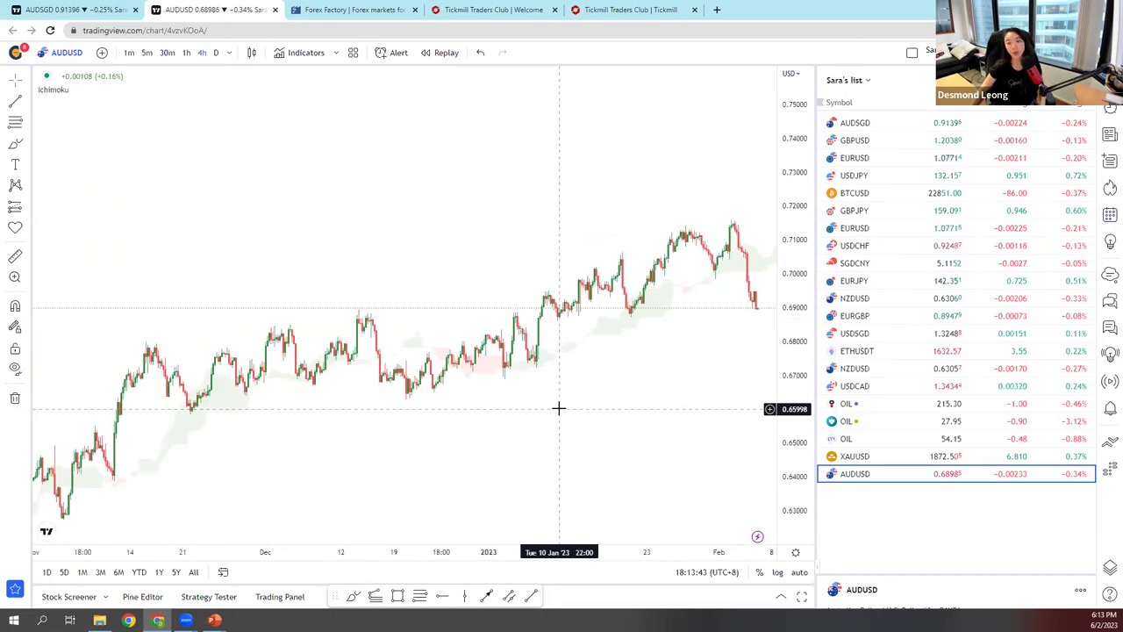
scroll(559, 408, down, 2)
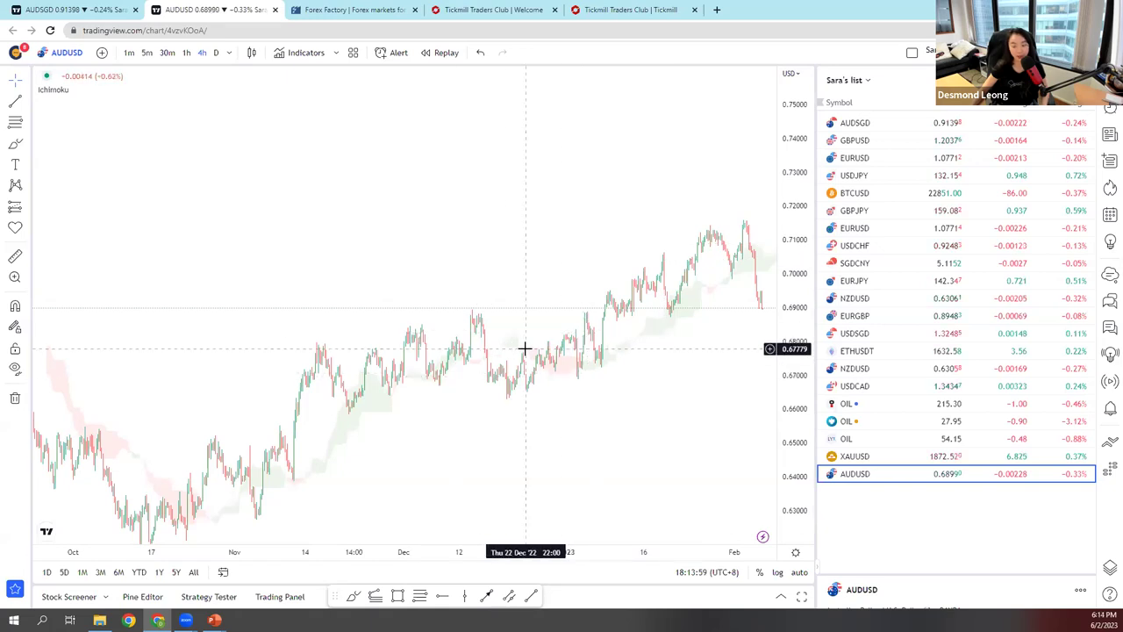
scroll(523, 379, down, 1)
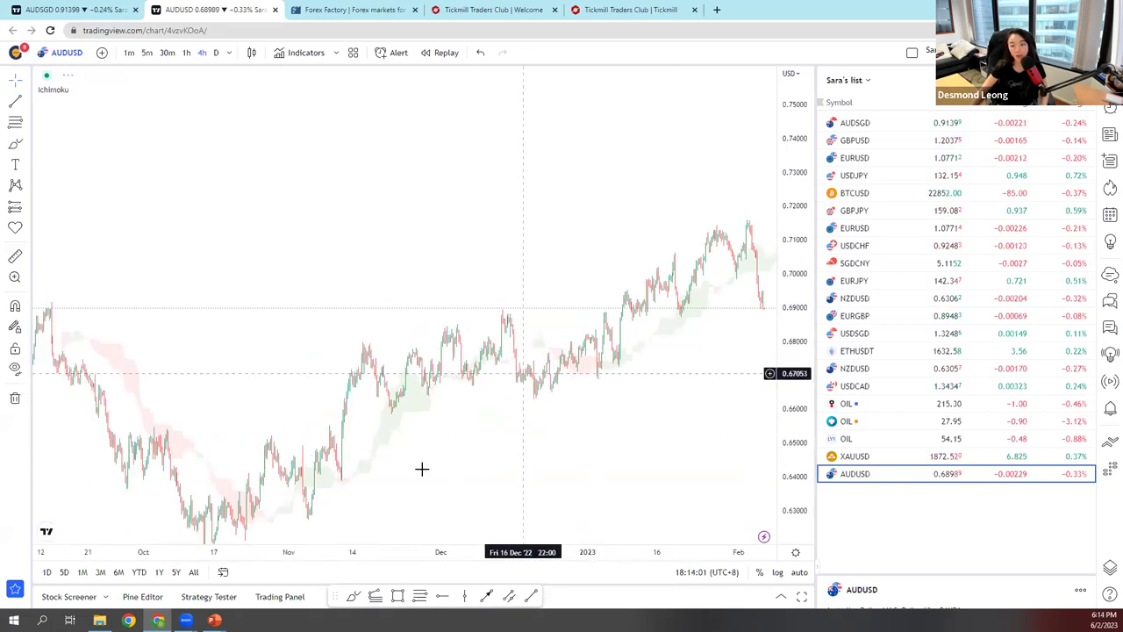
double_click(796, 163)
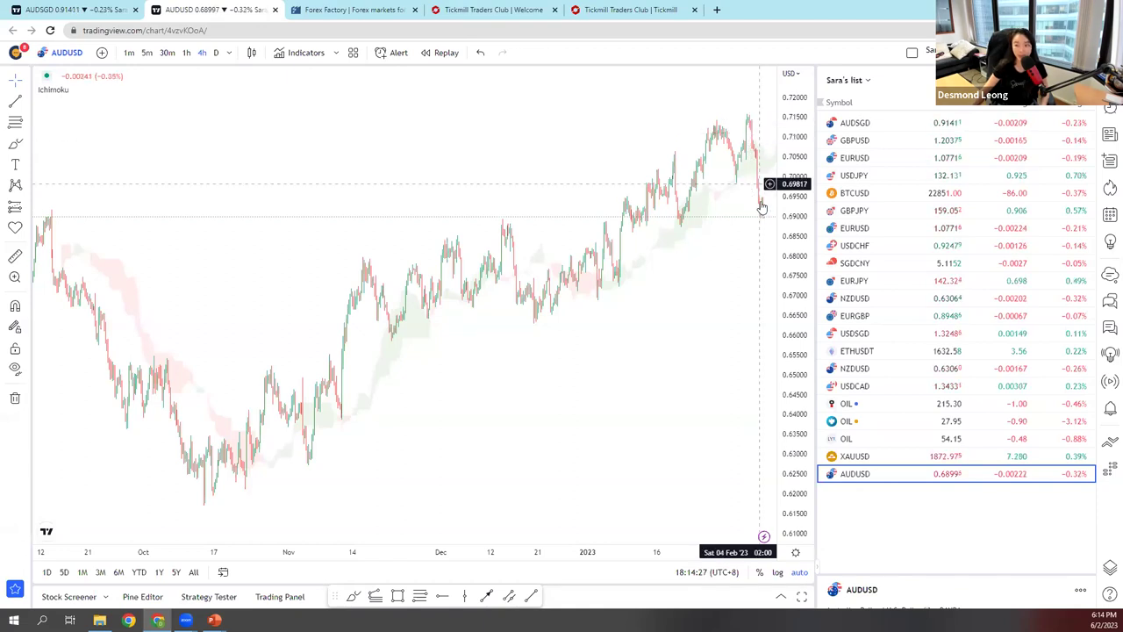
scroll(632, 356, up, 5)
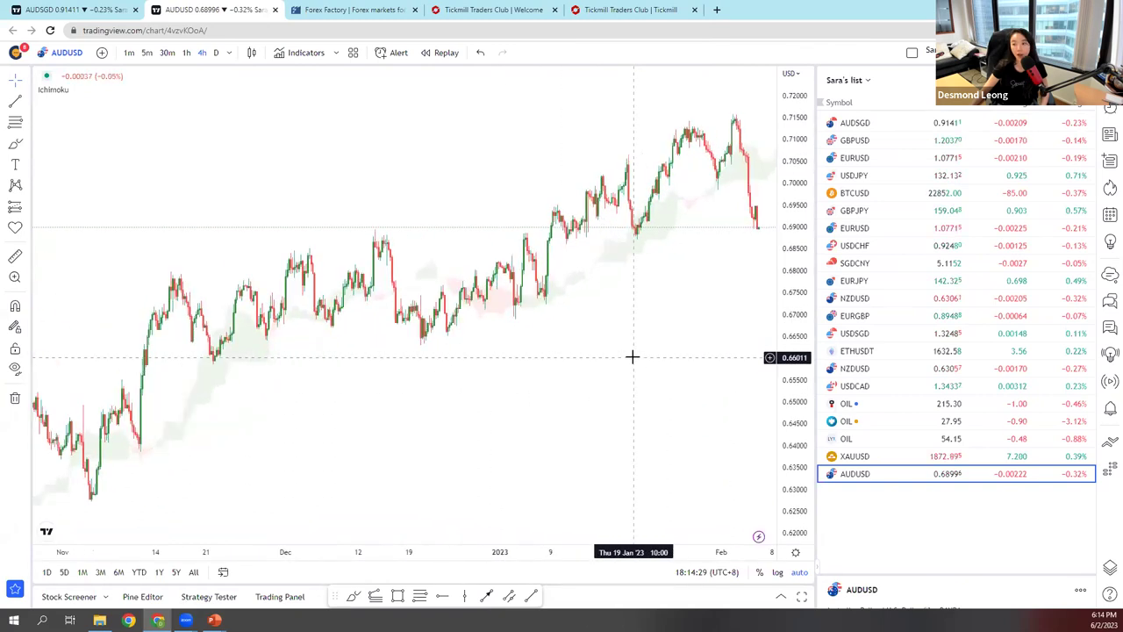
scroll(631, 356, up, 4)
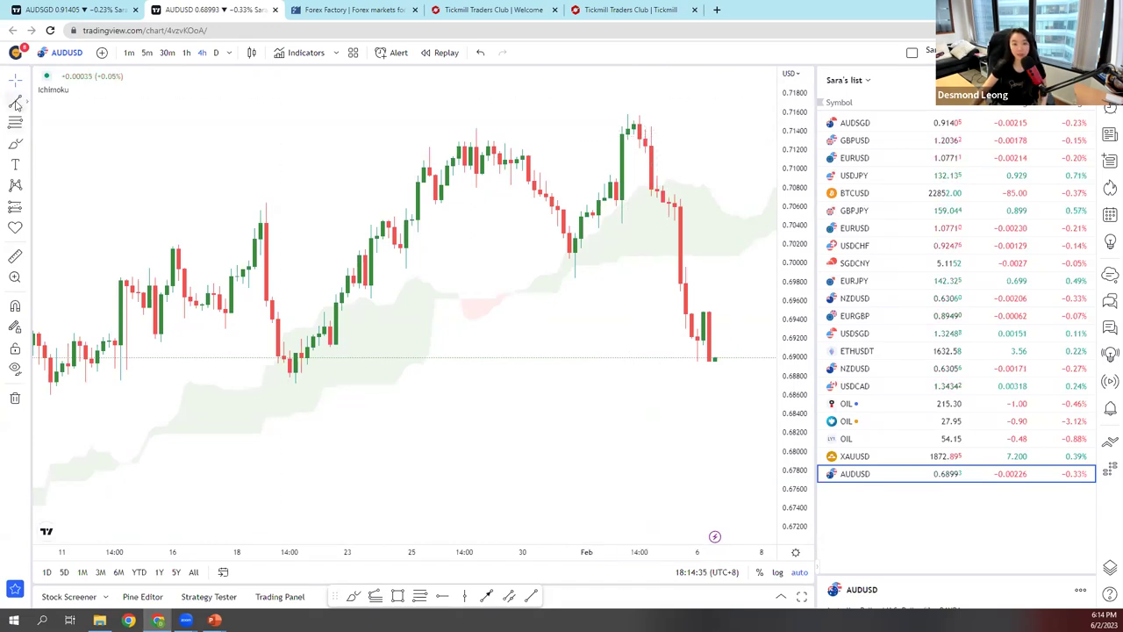
scroll(471, 389, down, 5)
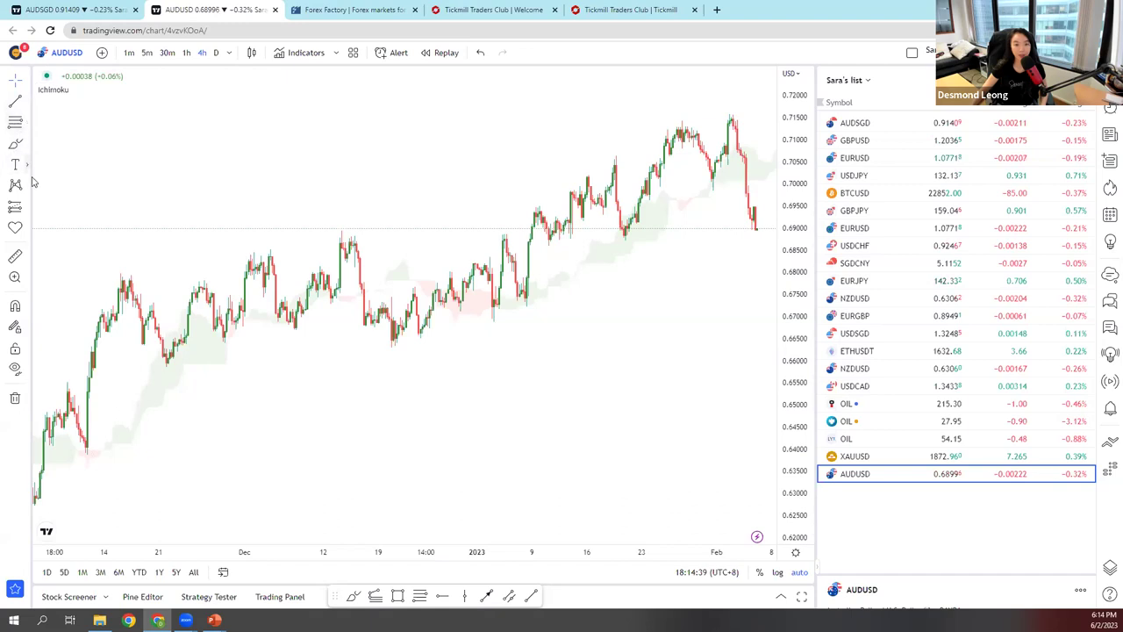
- Draw a parallel channel around the AUDUSD uptrend, its lower edge running from about 0.6584 on 28 December to 0.7071 on 8 February
click(26, 105)
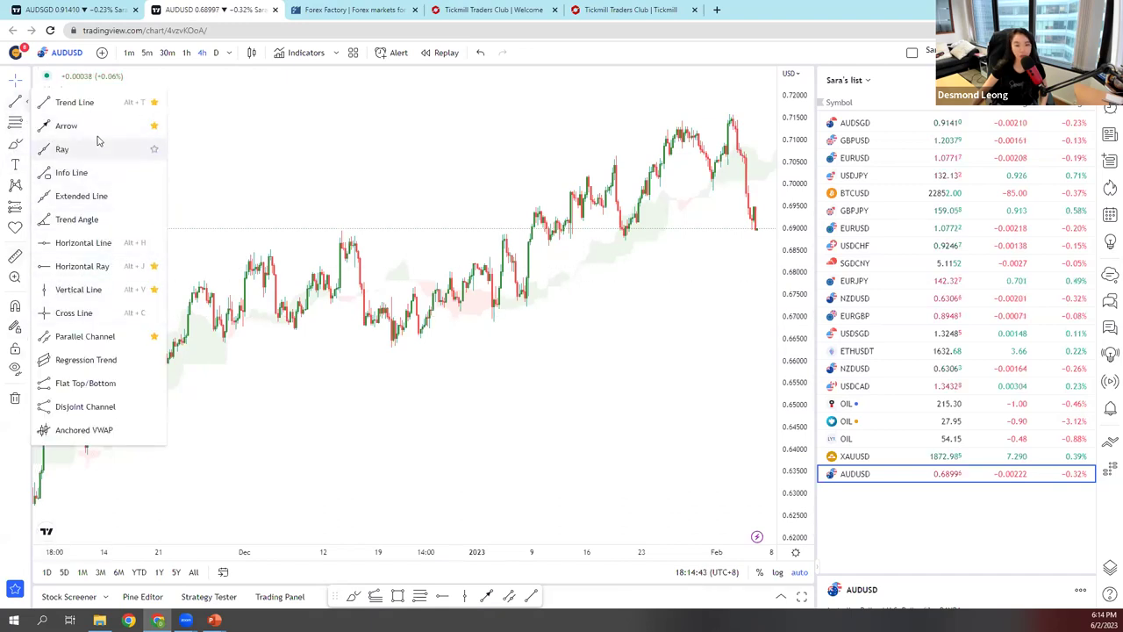
click(85, 336)
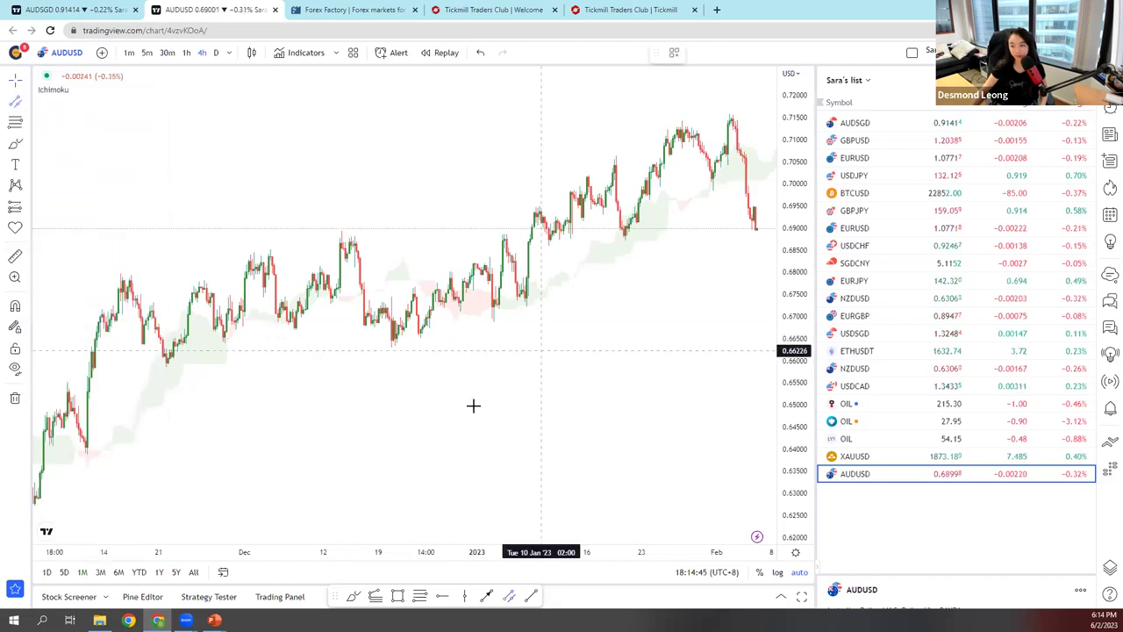
click(449, 367)
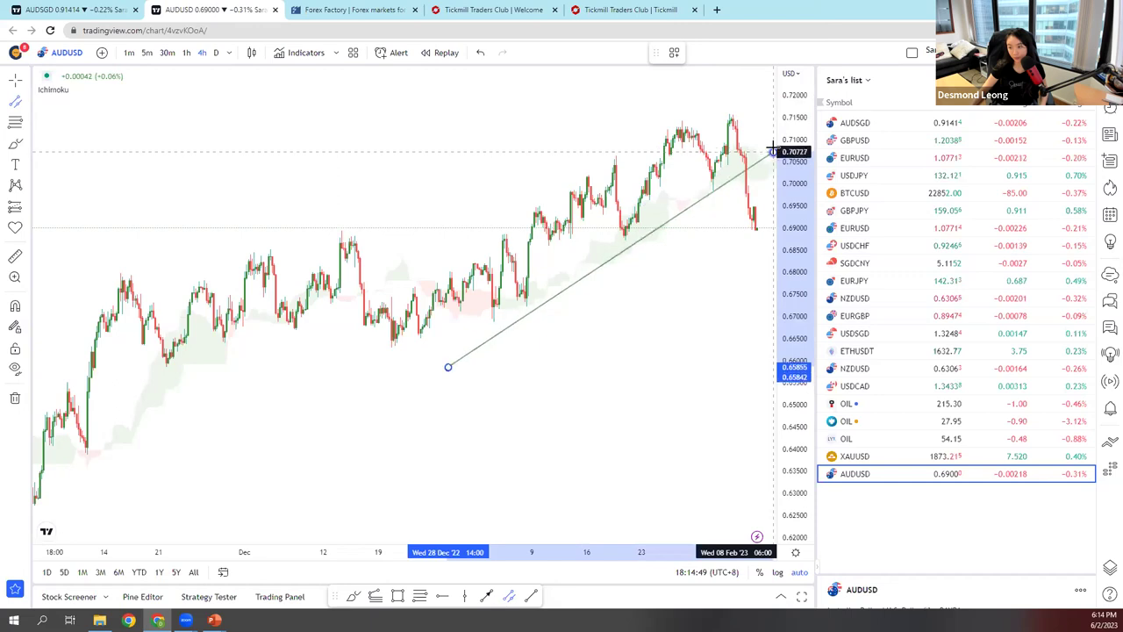
click(772, 151)
click(709, 90)
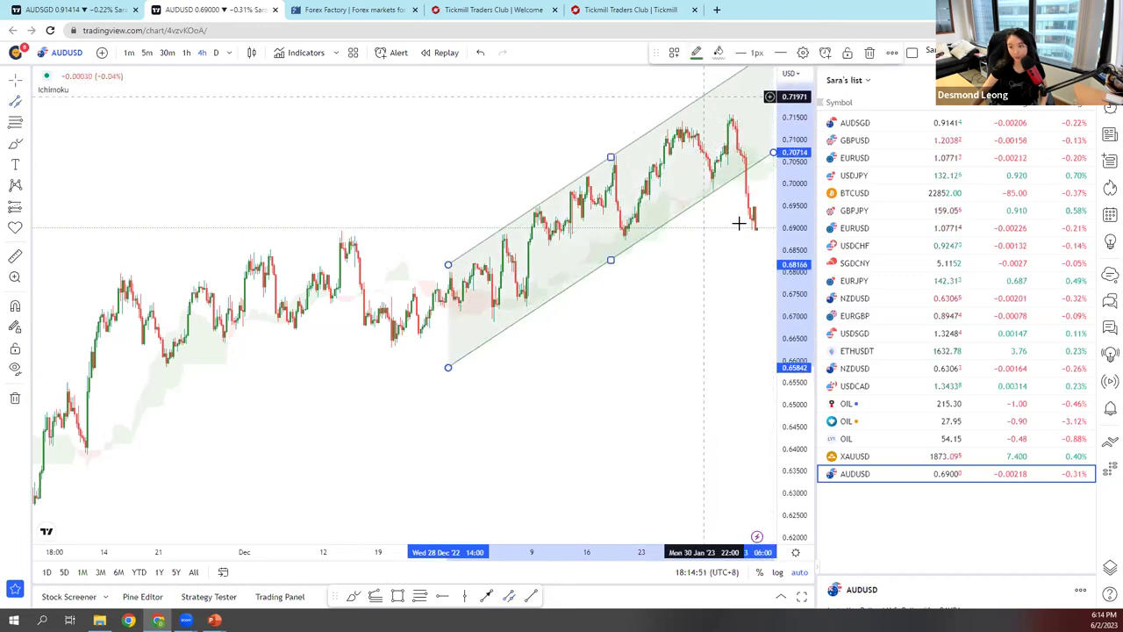
- Raise the channel's lower edge to the swing lows, ending at about 0.7089, and move its start to 3 January at about 0.6681
scroll(677, 340, up, 5)
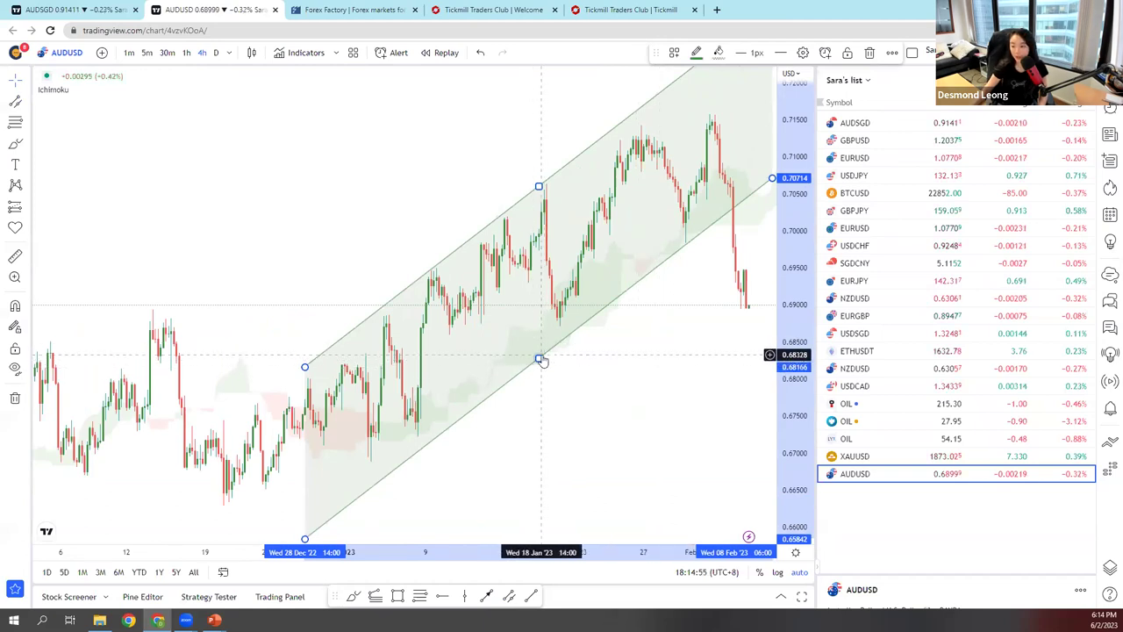
drag(539, 358, 538, 346)
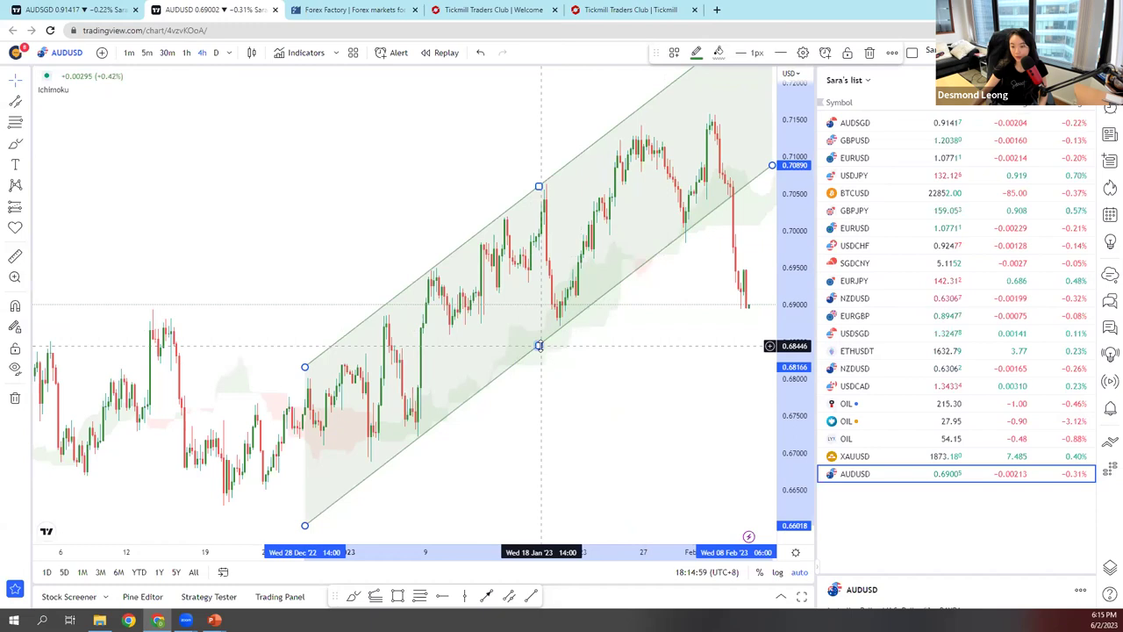
drag(323, 516, 422, 418)
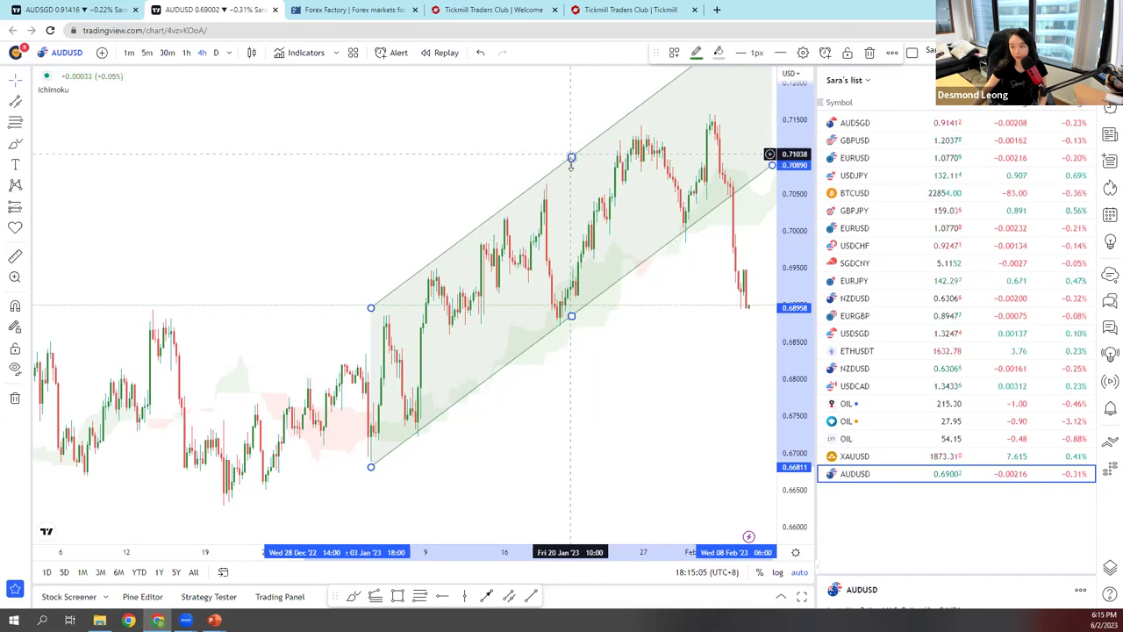
- Lower the parallel channel's upper edge onto the swing highs, starting at about 0.6884 on 3 January
drag(571, 160, 572, 168)
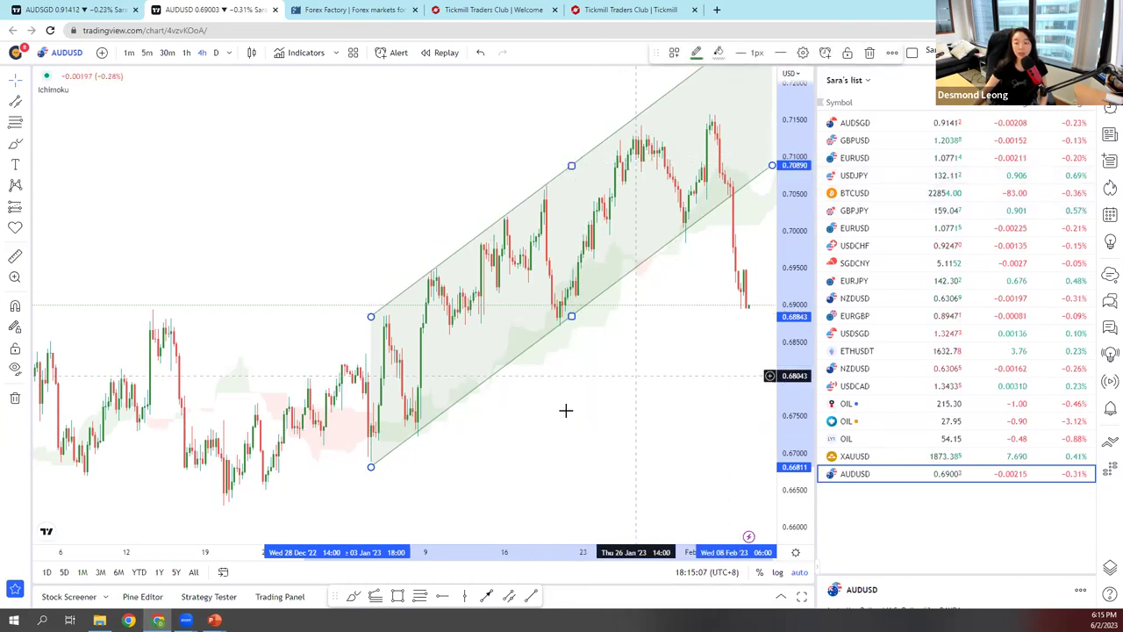
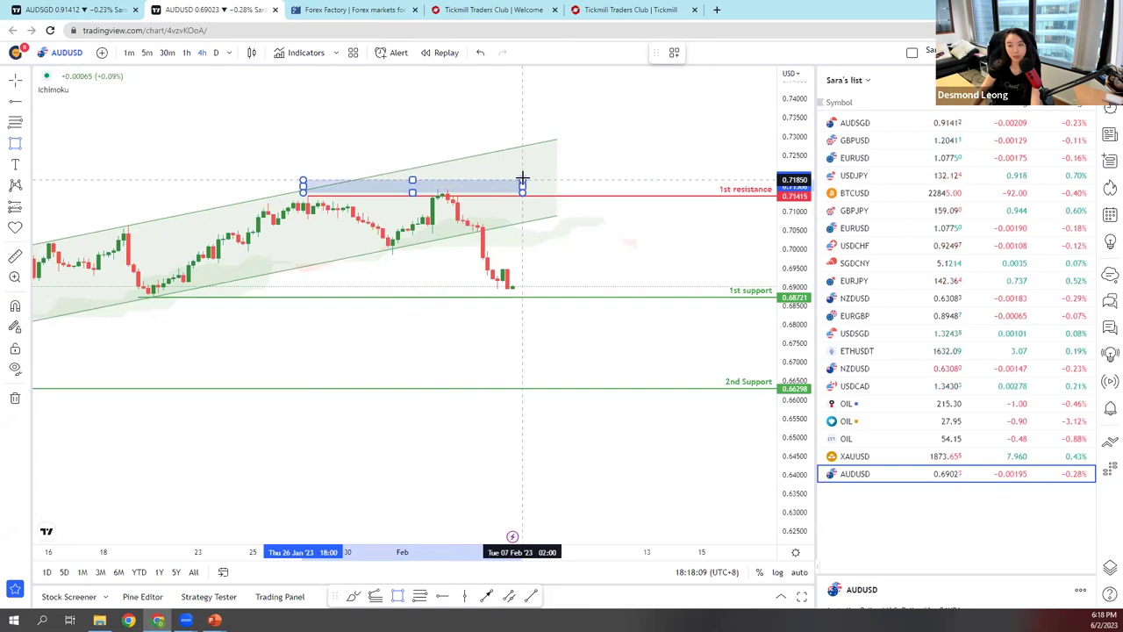
- Fit a rectangle just above the 1st resistance line, from 0.71415 to about 0.7157 between 26 January and 6 February, and fill it red
click(512, 185)
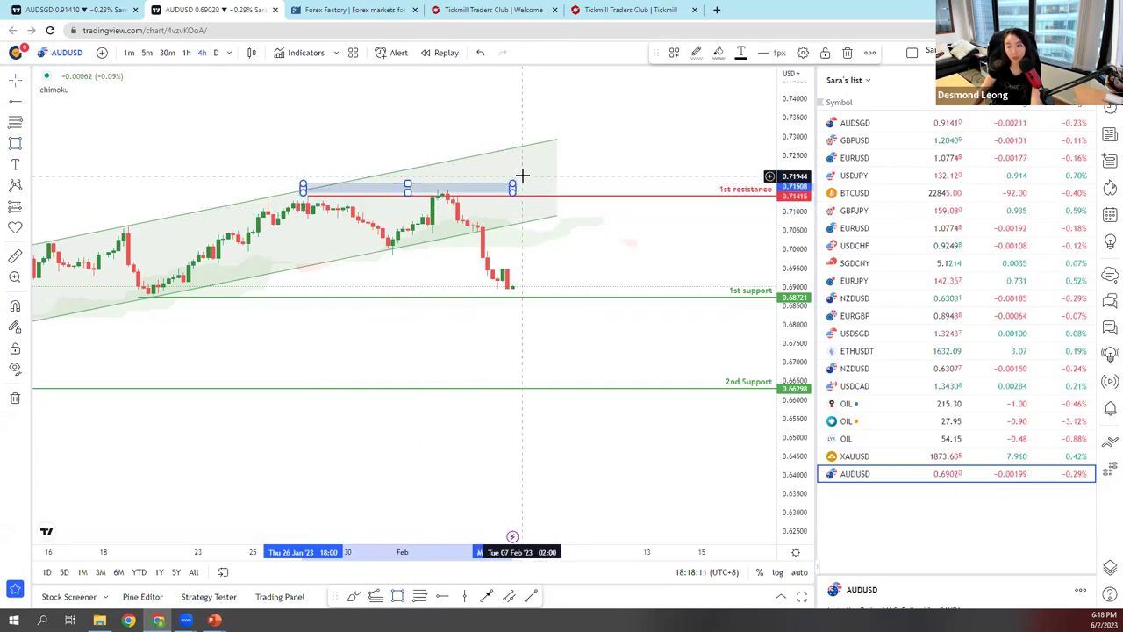
mouse_move(407, 194)
mouse_down()
mouse_move(407, 207)
mouse_move(407, 194)
mouse_up()
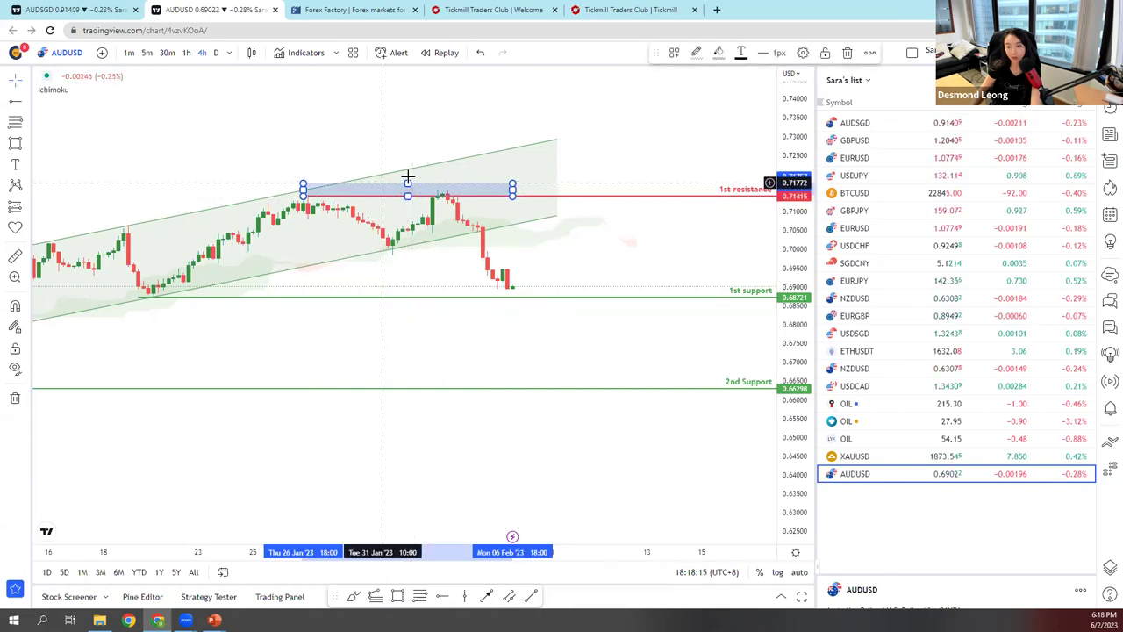
drag(408, 184, 408, 187)
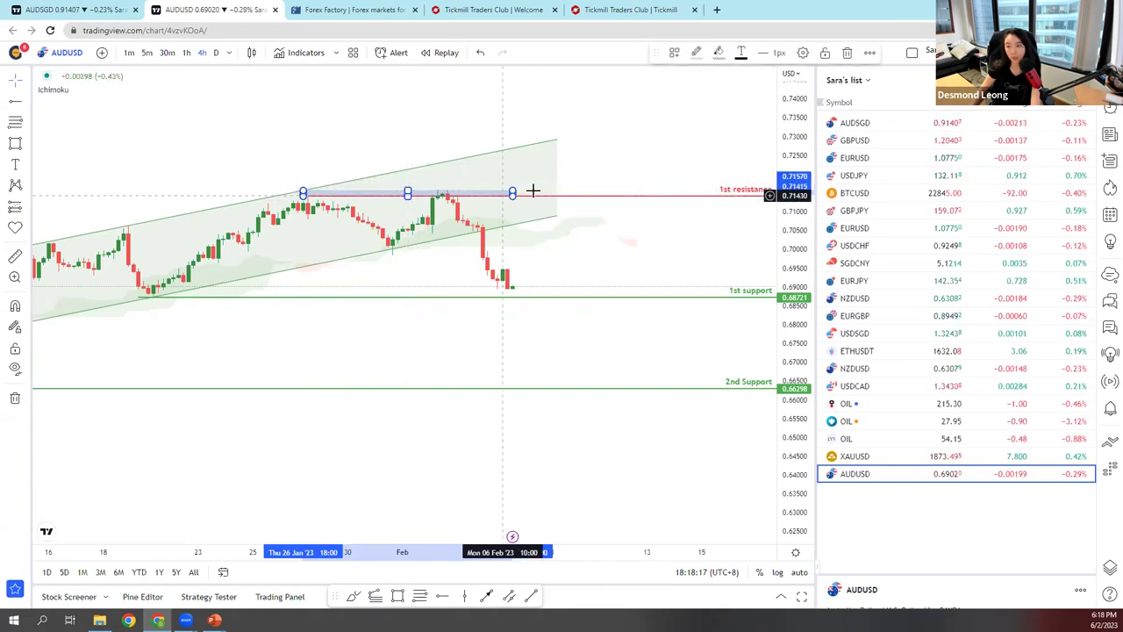
click(718, 52)
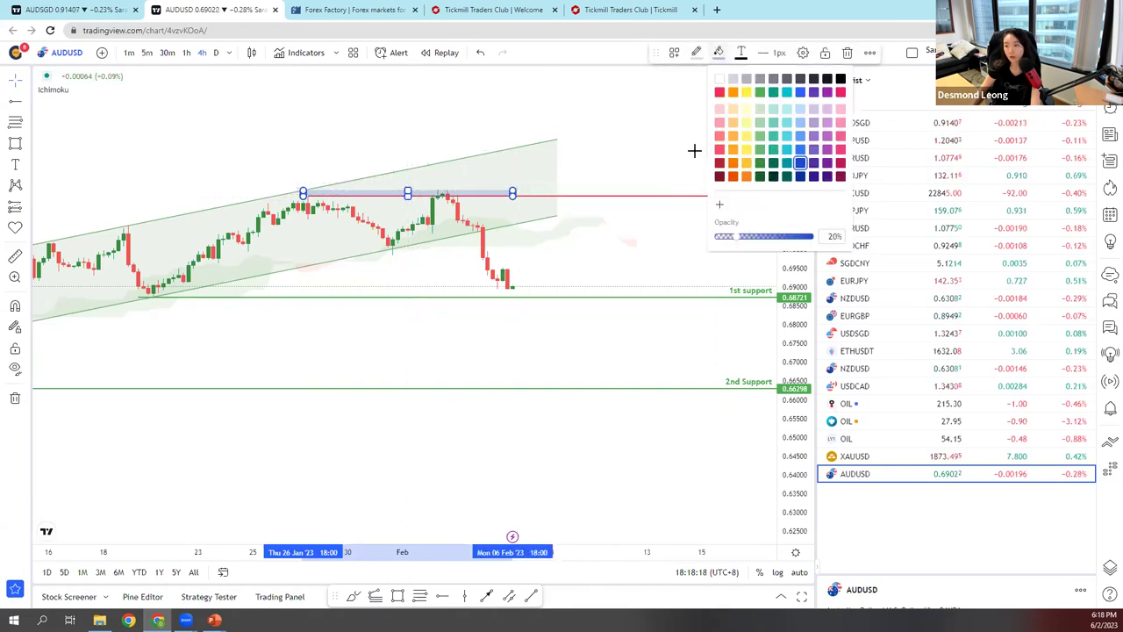
click(720, 92)
- Draw a Fib Retracement from the 20 December low at about 0.6628 to the 2 February high at about 0.7160
scroll(544, 267, down, 3)
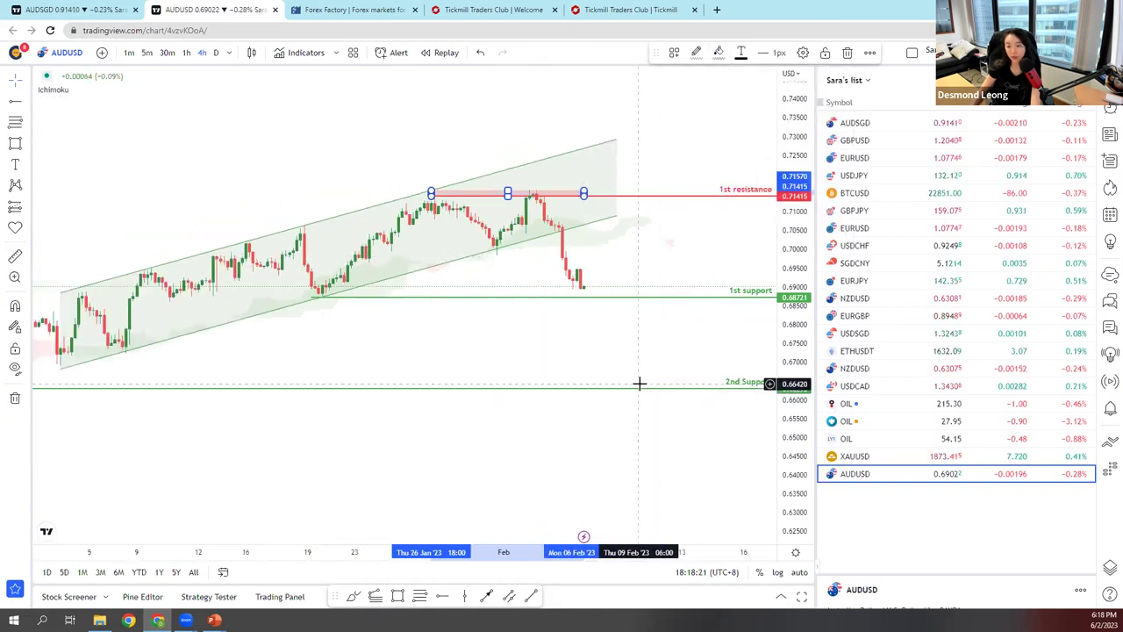
scroll(561, 323, up, 2)
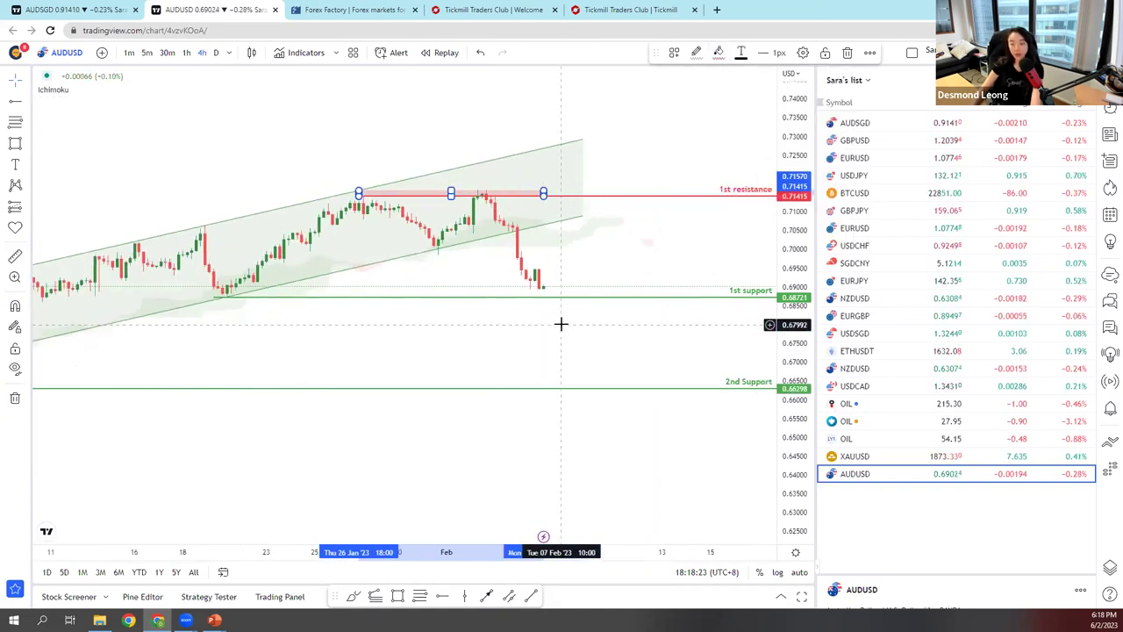
scroll(553, 320, down, 3)
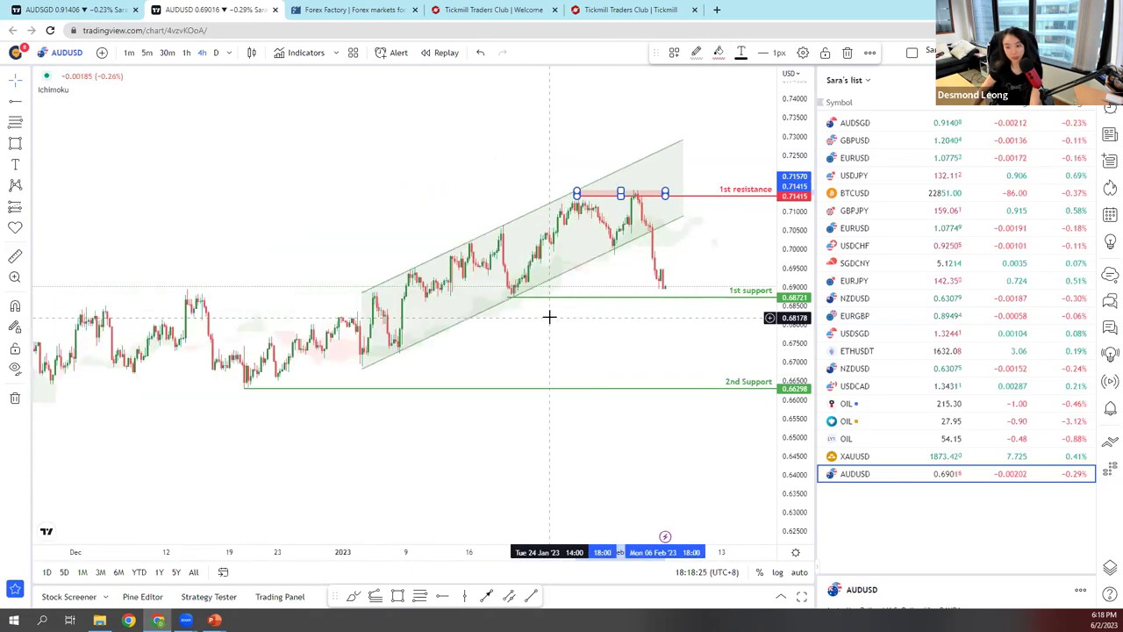
scroll(549, 319, down, 2)
scroll(551, 323, up, 3)
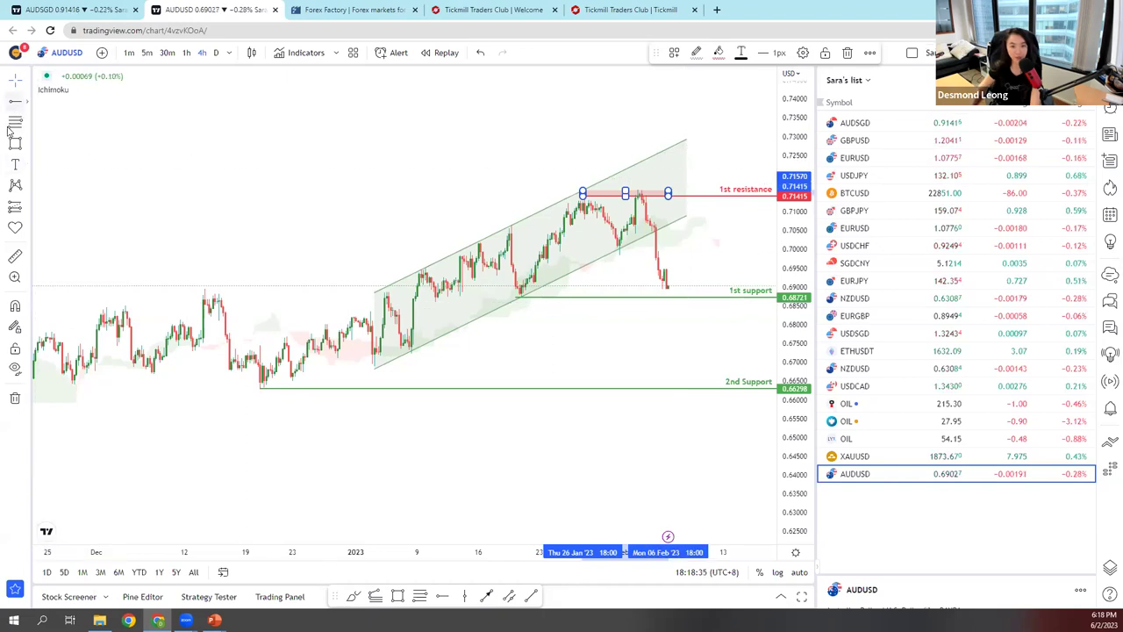
click(182, 247)
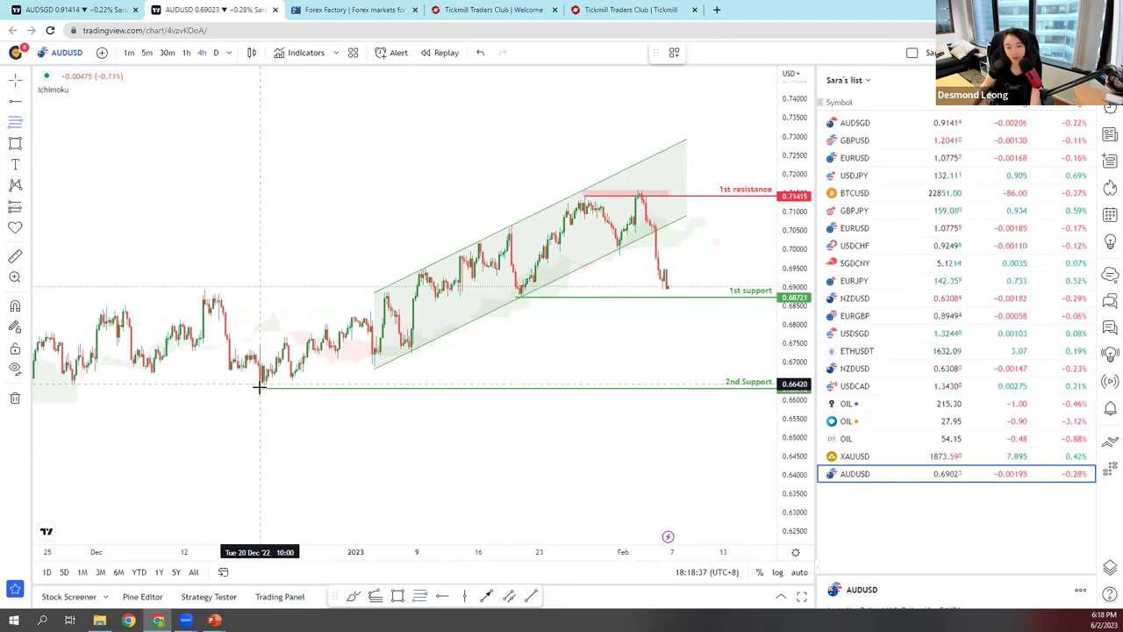
click(261, 387)
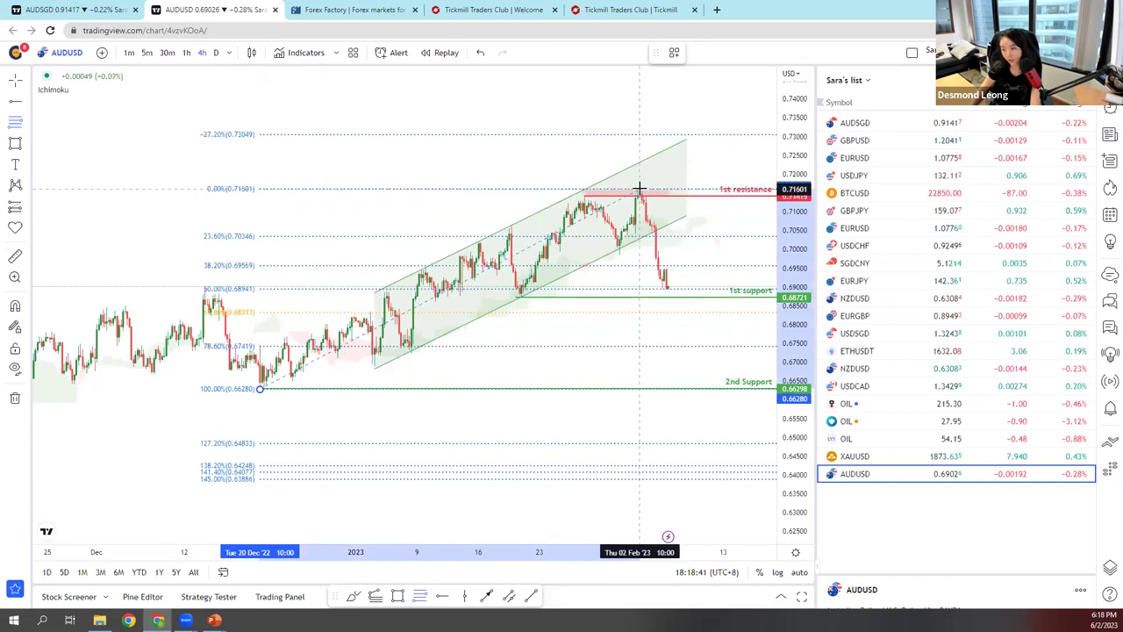
click(656, 208)
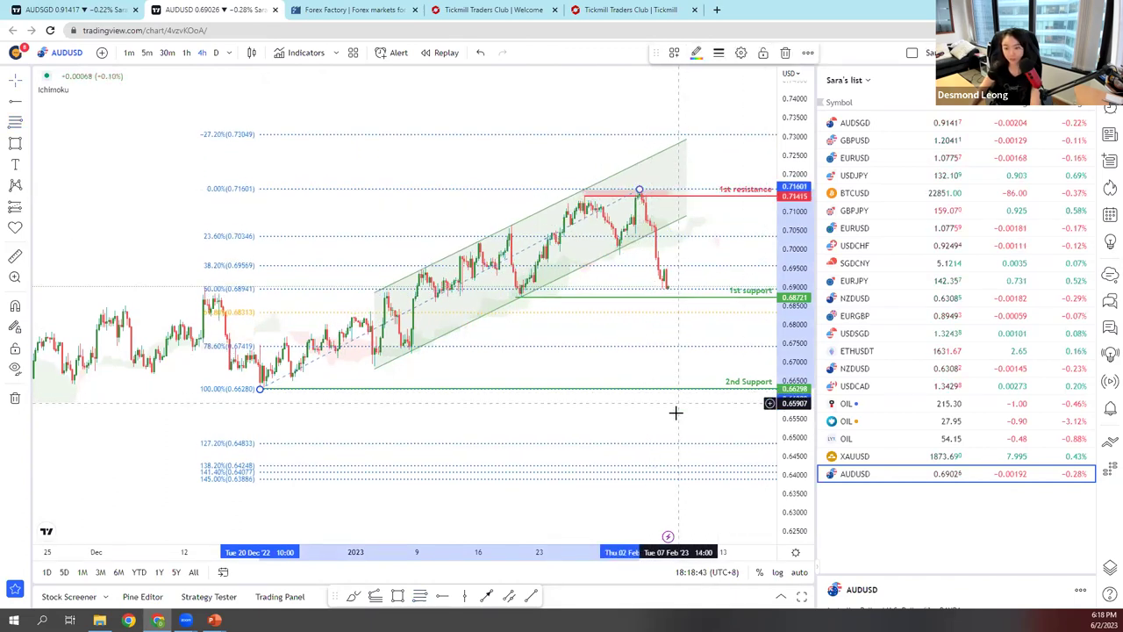
- Examine the recent AUDUSD candles against the 1st support line and the 50% Fibonacci level
scroll(675, 413, up, 2)
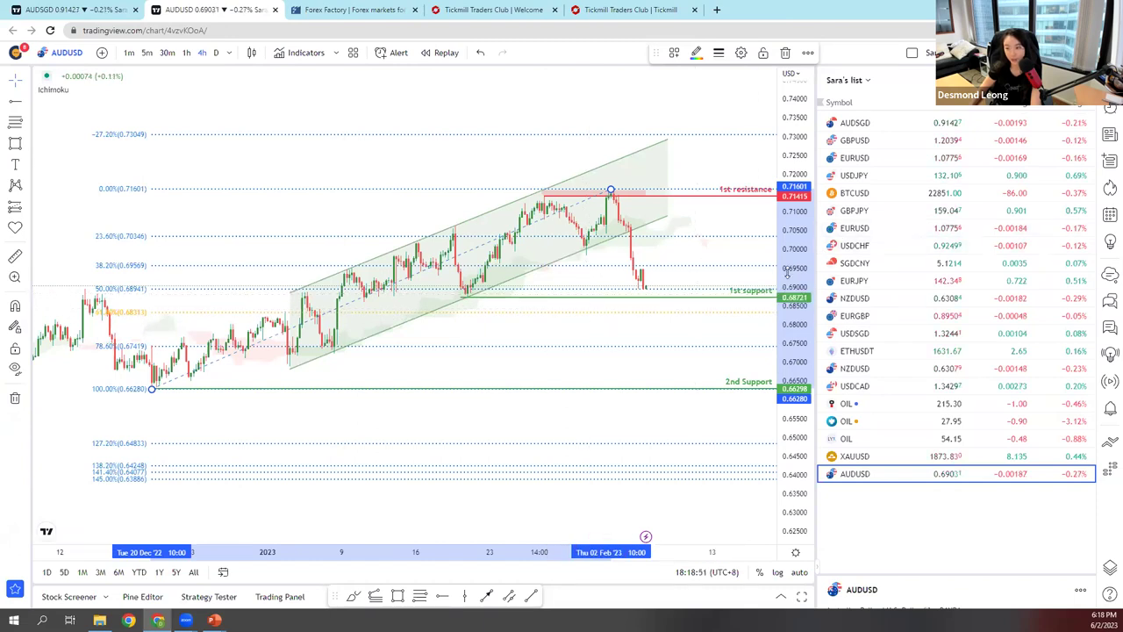
drag(787, 274, 787, 316)
scroll(676, 318, up, 5)
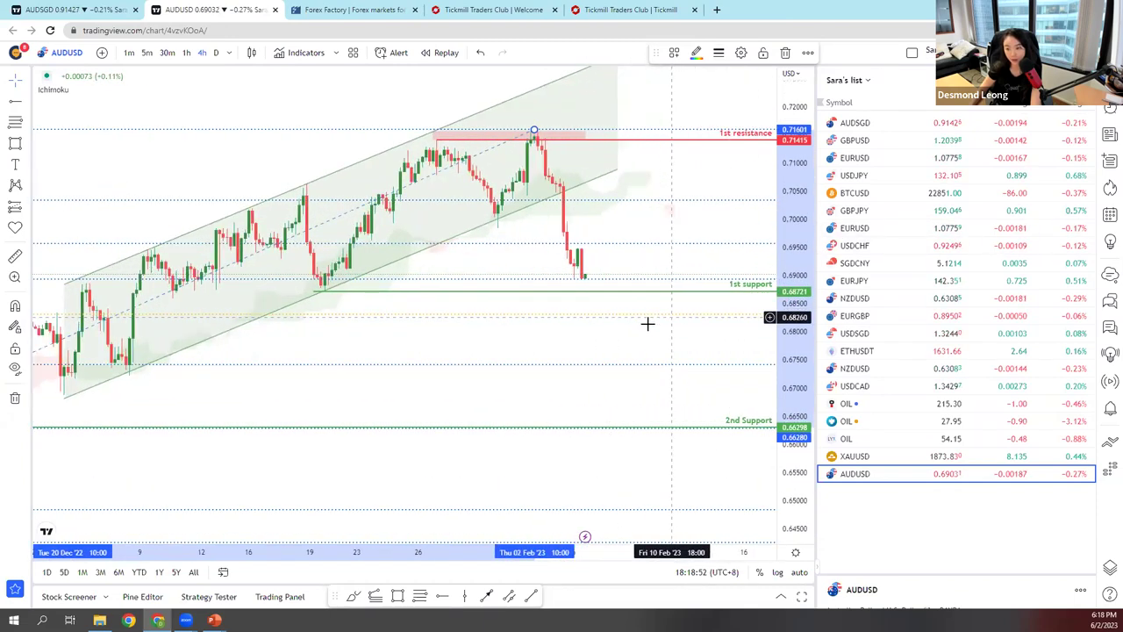
scroll(374, 321, up, 4)
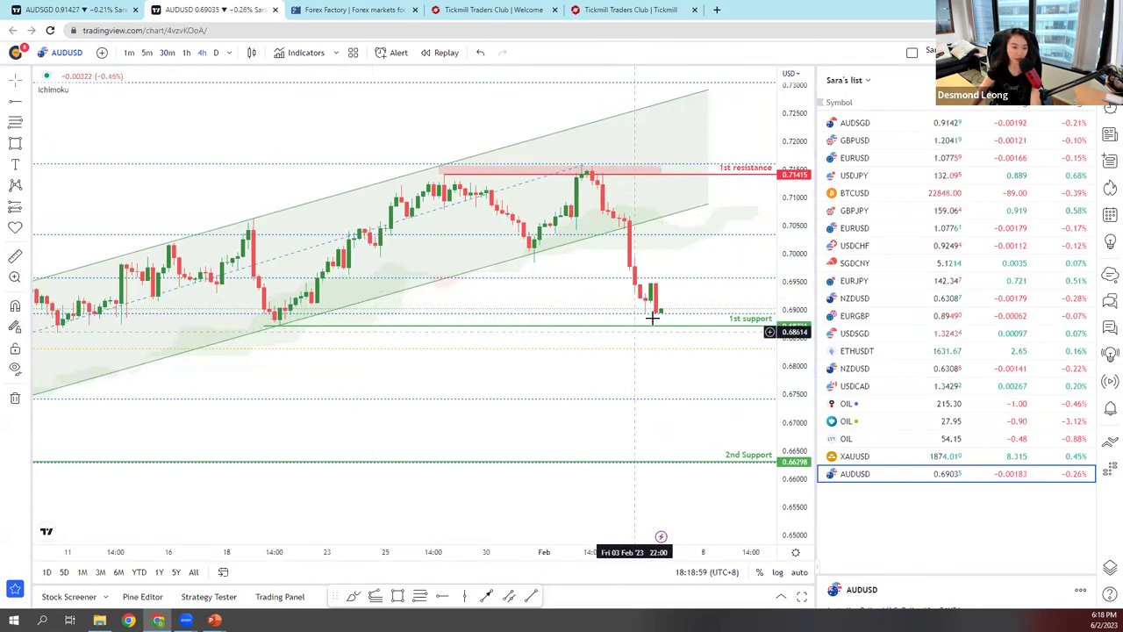
scroll(694, 362, down, 4)
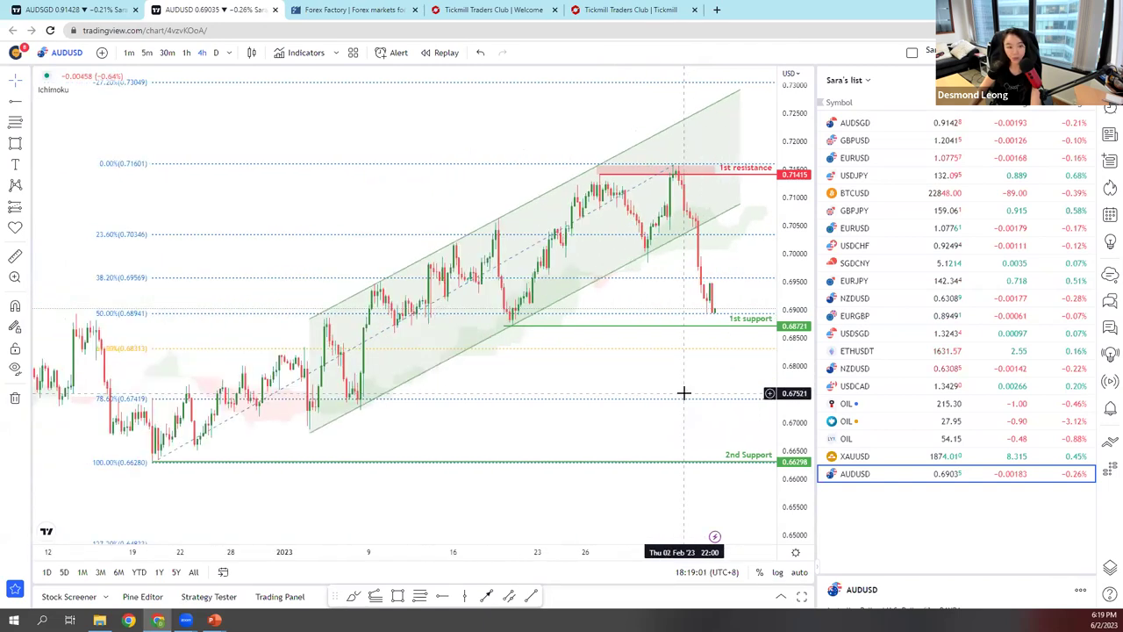
scroll(684, 393, down, 2)
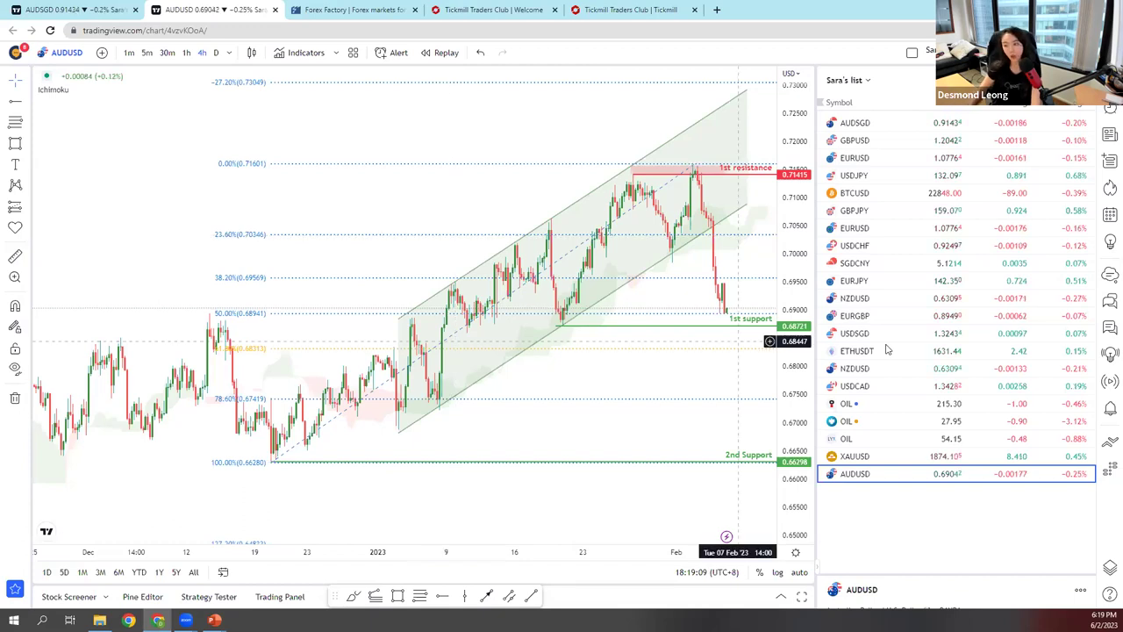
scroll(635, 334, up, 4)
scroll(676, 312, up, 1)
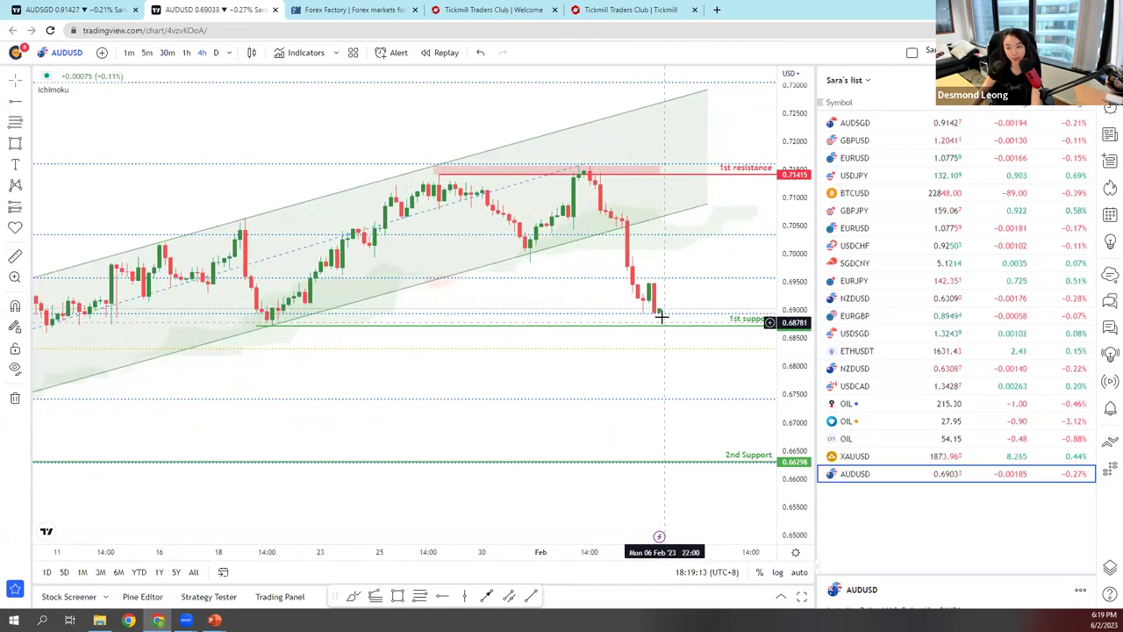
scroll(667, 319, down, 2)
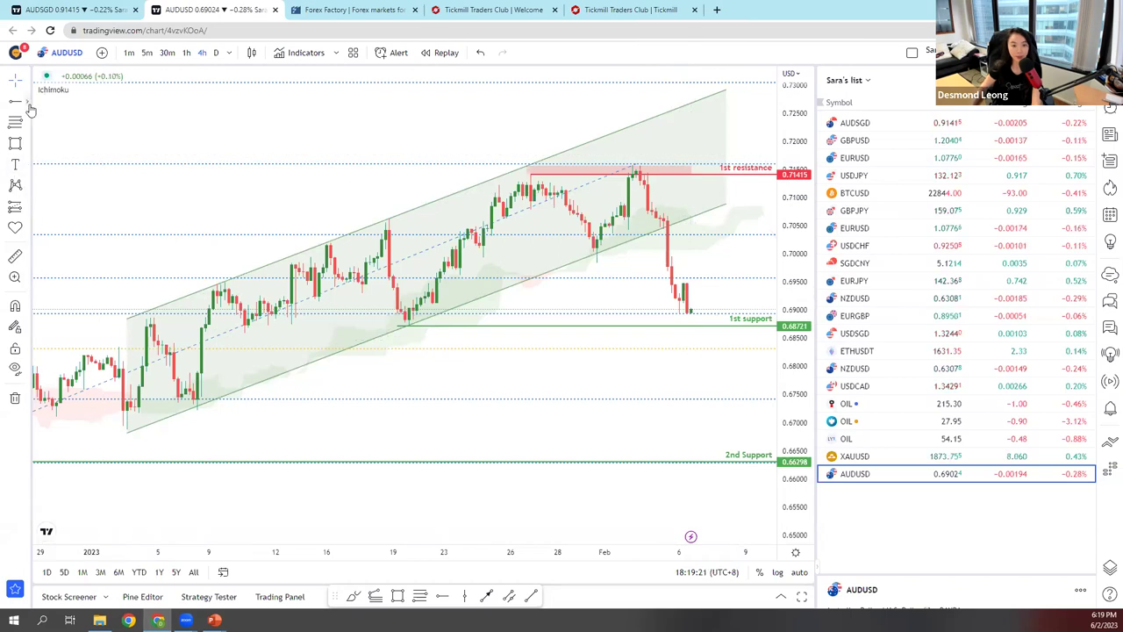
- Place a horizontal ray just below the 1st support line, at about 0.6866 from 3 February
click(674, 326)
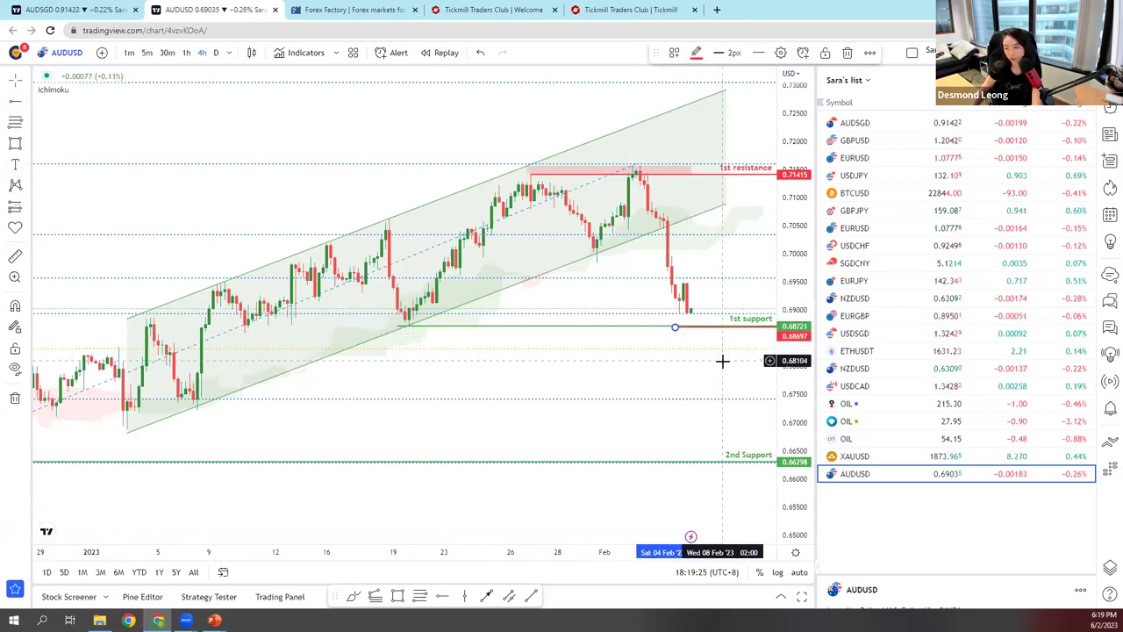
scroll(680, 342, up, 3)
drag(642, 329, 636, 336)
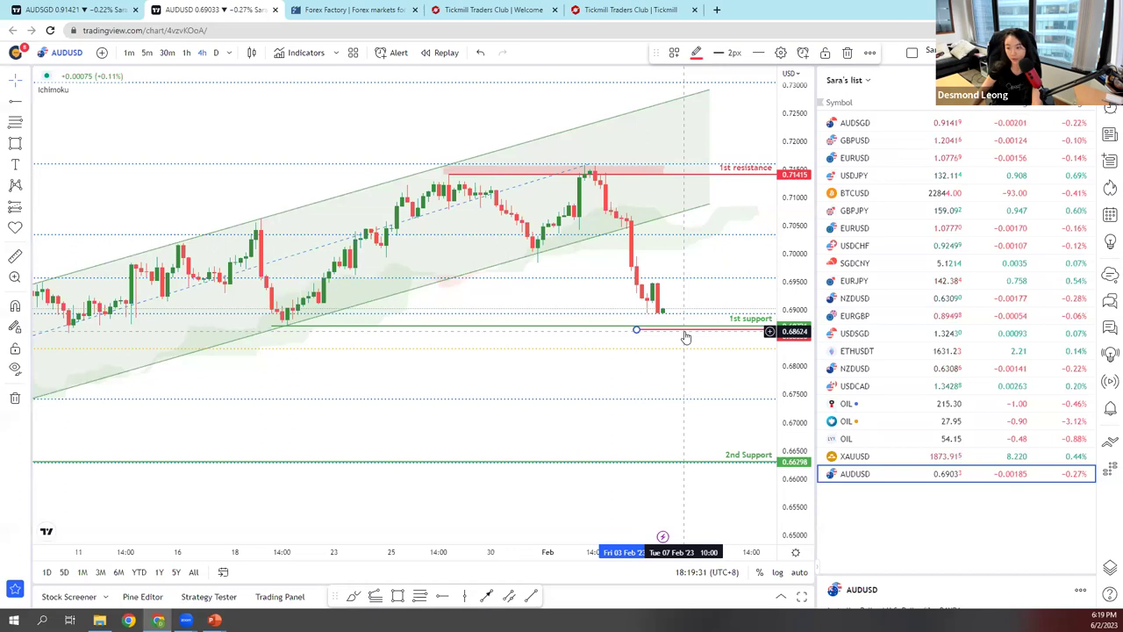
- Apply the Sell Entry template to the new horizontal ray below the 1st support
right_click(686, 338)
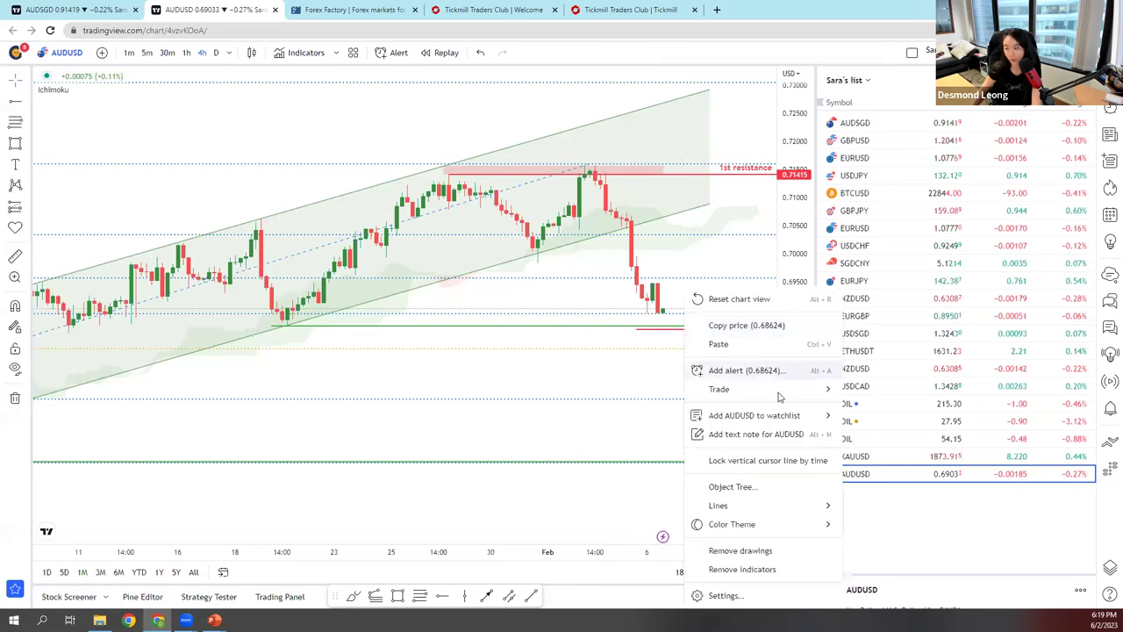
click(651, 331)
right_click(652, 330)
mouse_move(709, 369)
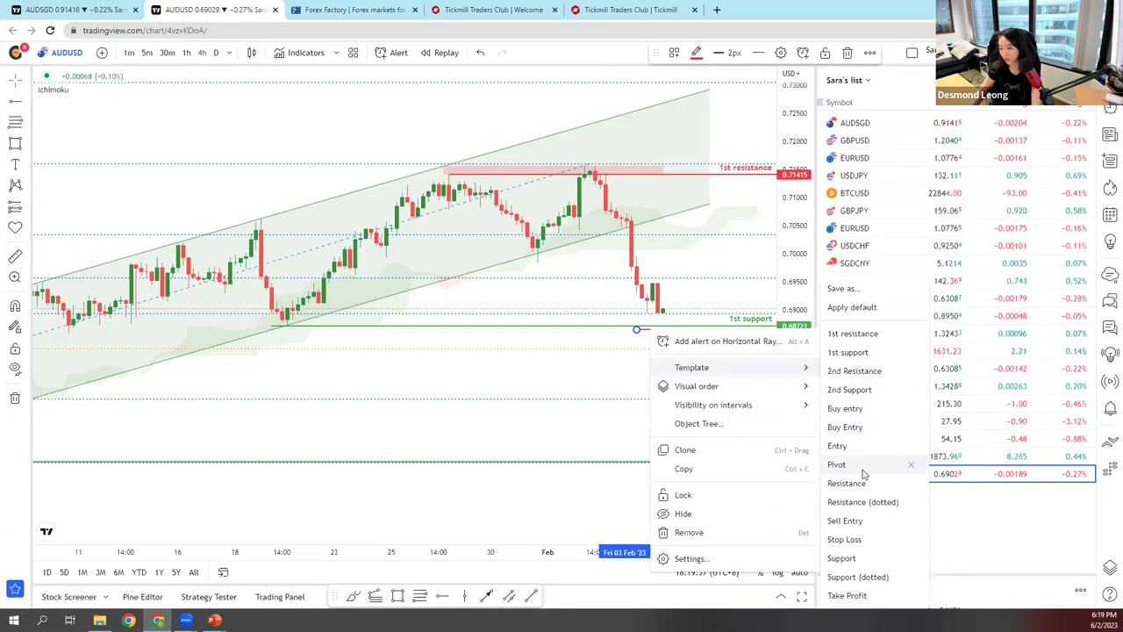
click(845, 521)
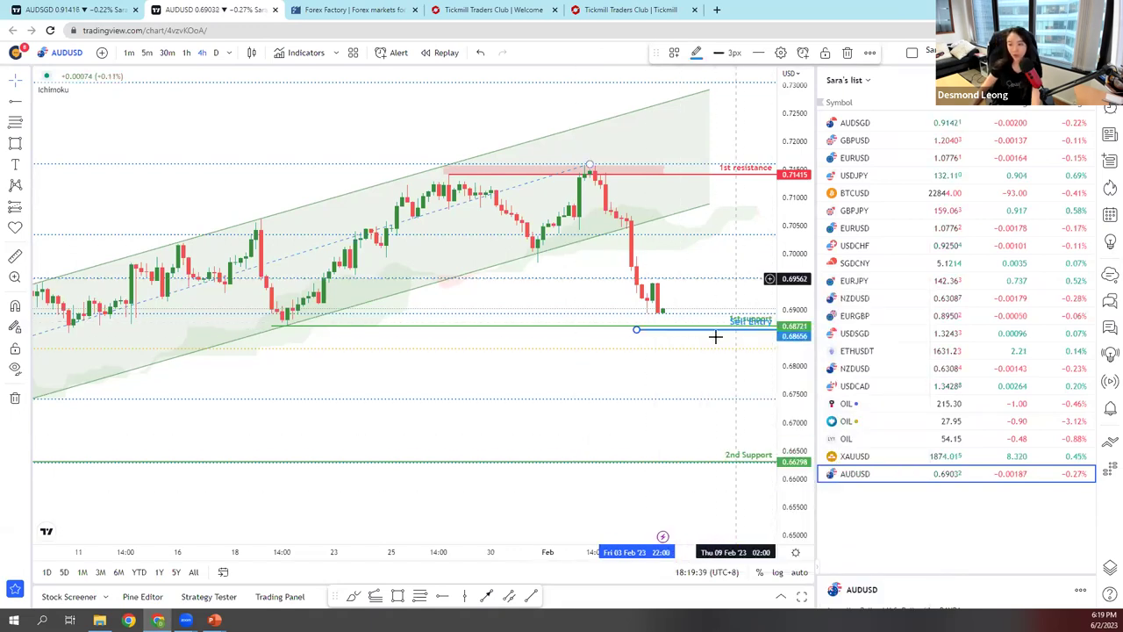
- Examine the price area around the sell entry and down to the 2nd support, compared with the earlier uptrend
scroll(641, 361, down, 2)
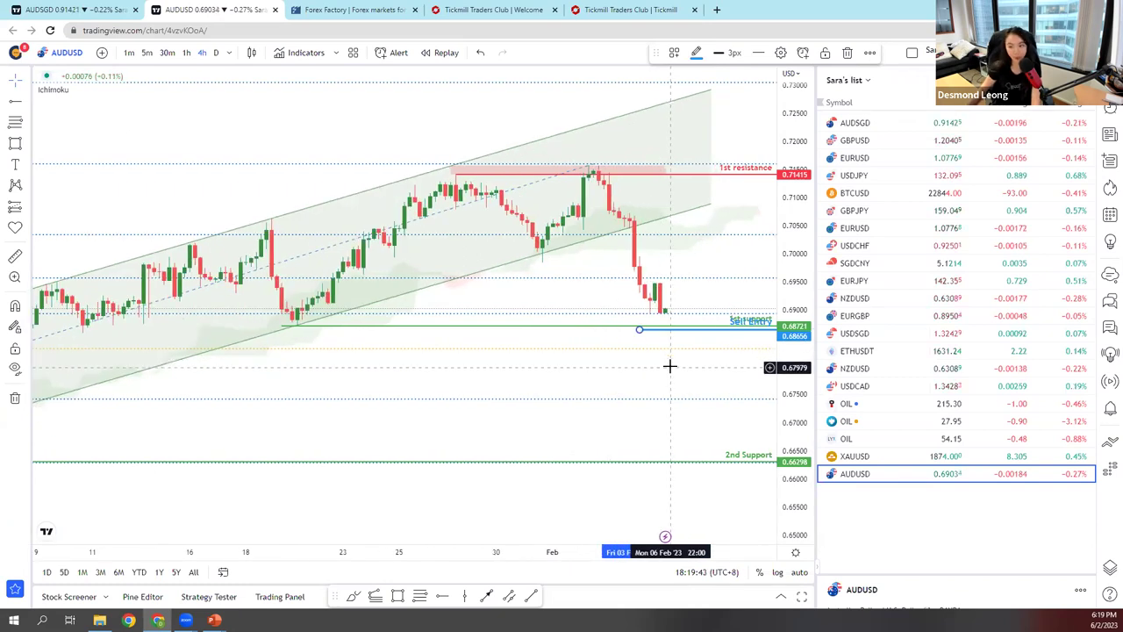
scroll(668, 367, down, 3)
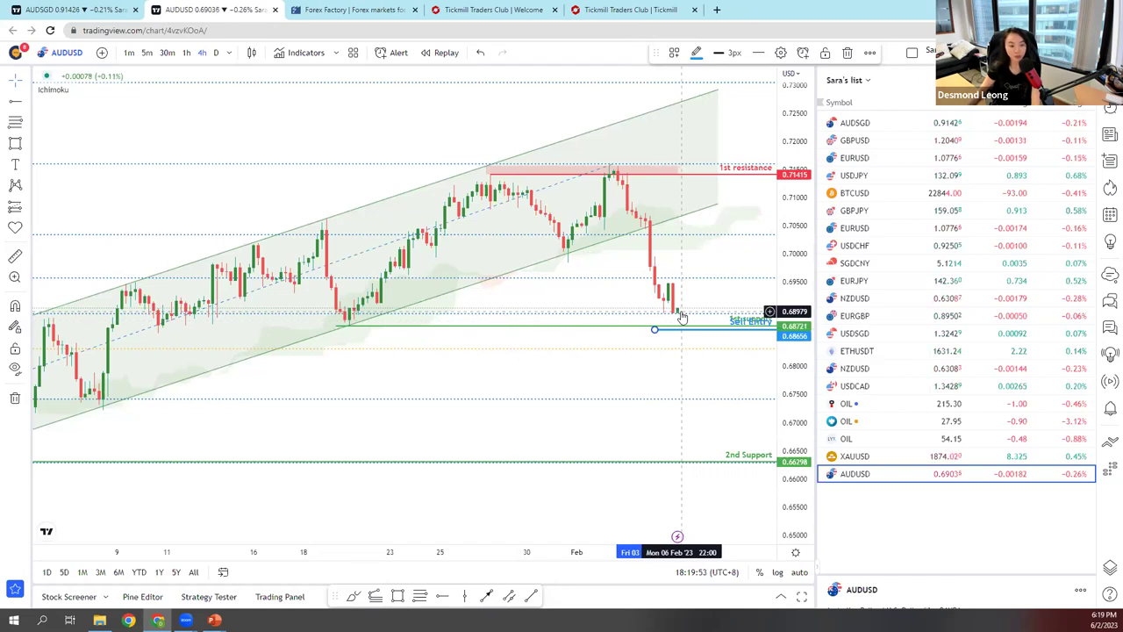
scroll(684, 378, down, 3)
scroll(750, 390, up, 2)
scroll(597, 381, down, 3)
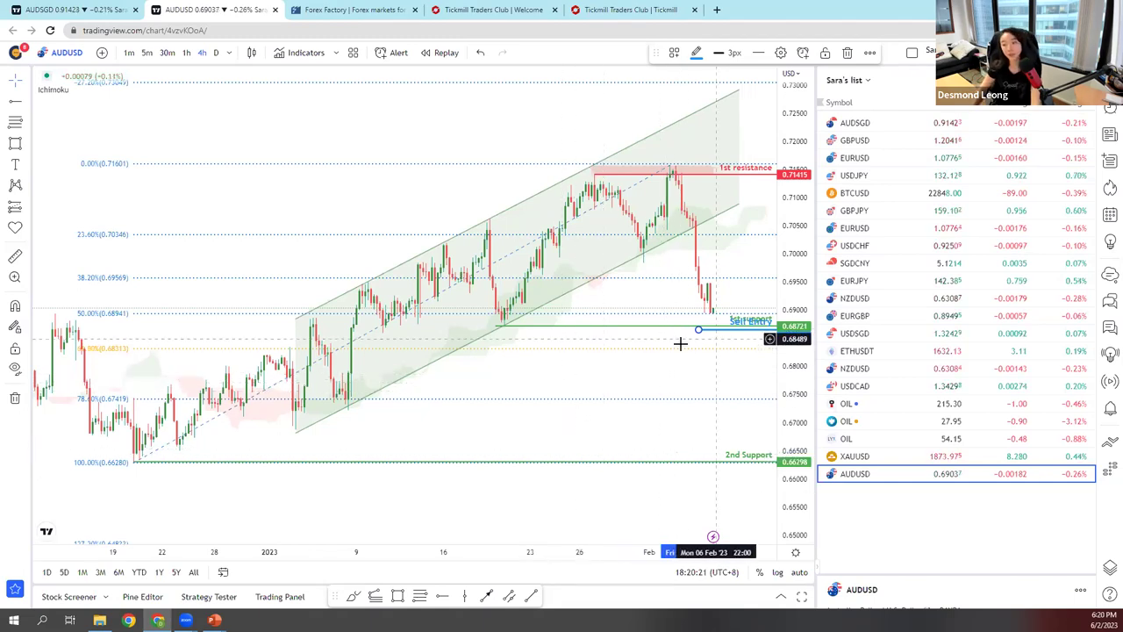
scroll(719, 360, up, 3)
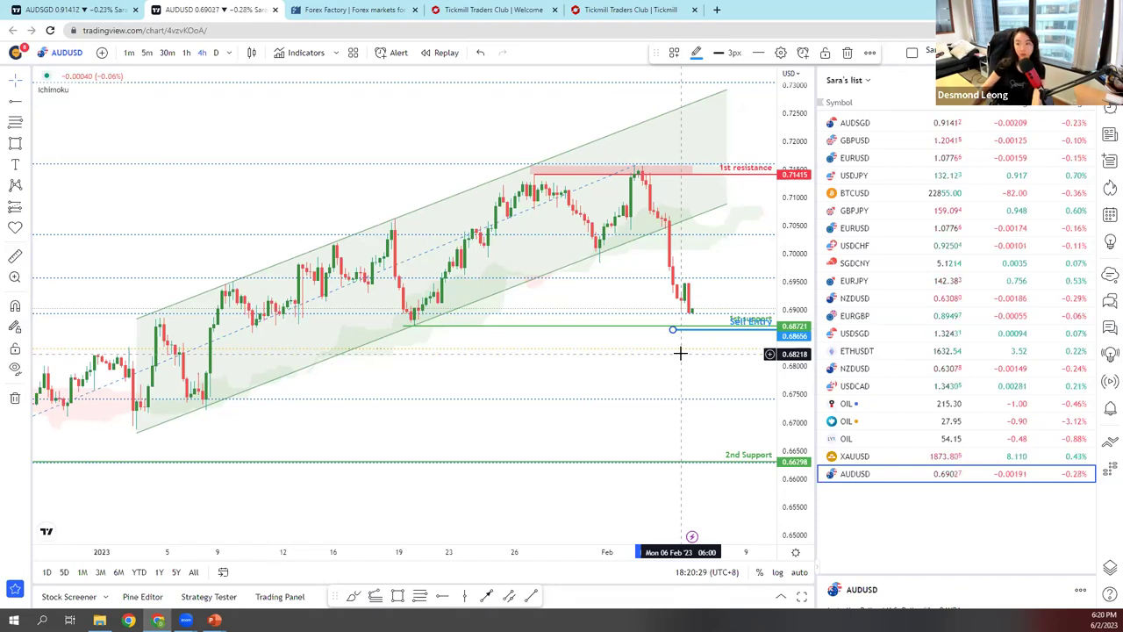
scroll(681, 353, up, 3)
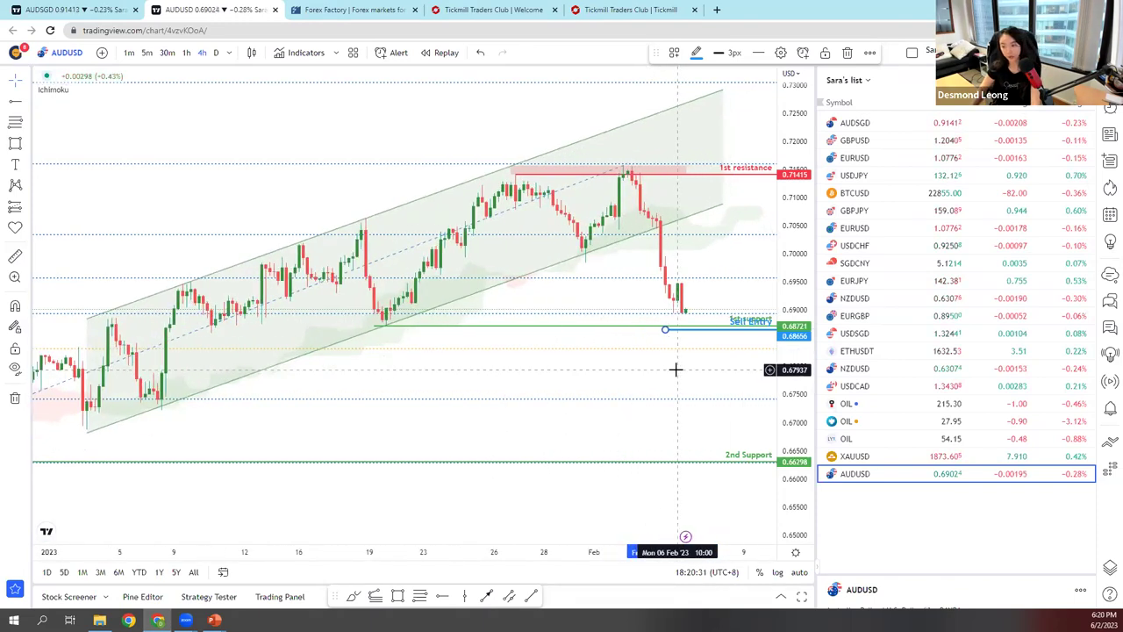
scroll(676, 369, up, 1)
scroll(729, 343, up, 1)
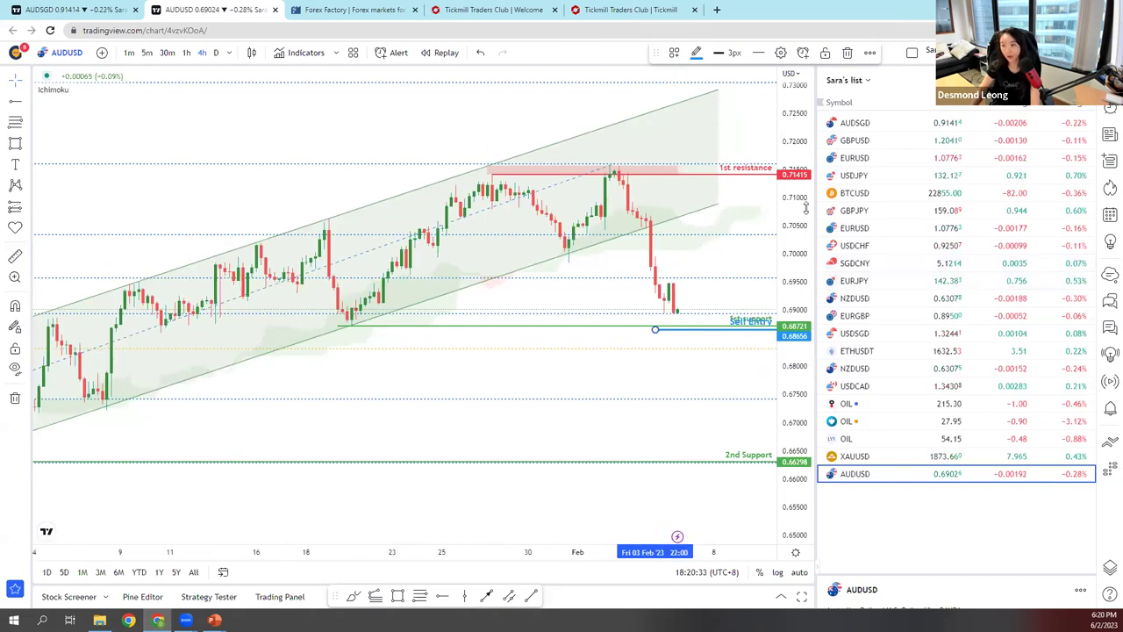
- Hide all levels of the AUDUSD Fib retracement except 0, 0.5 and 1
scroll(579, 448, down, 5)
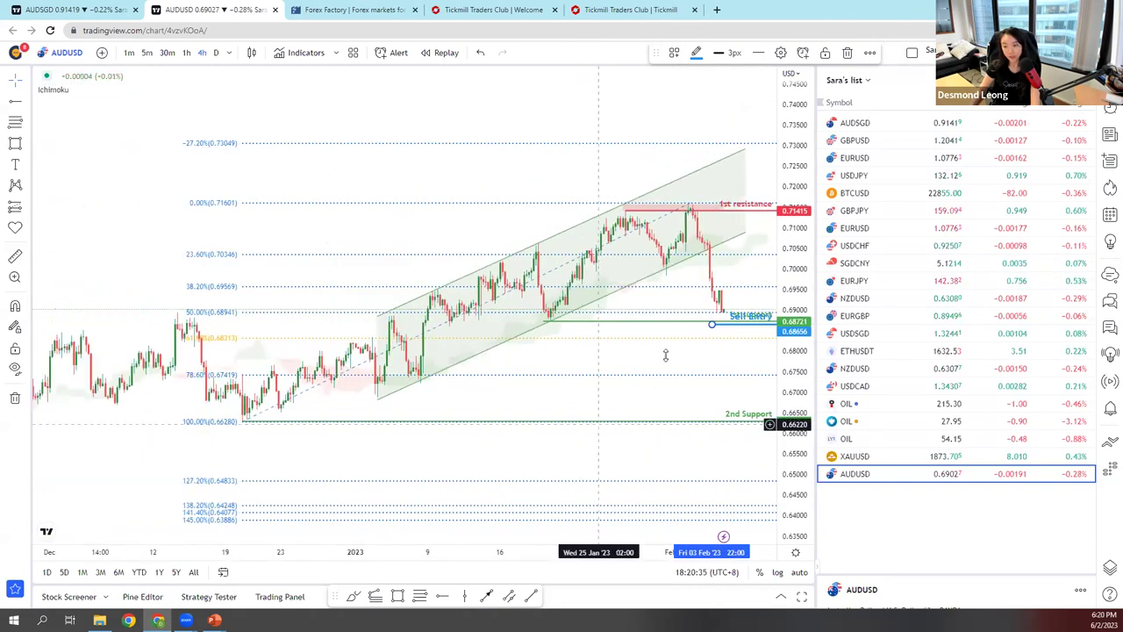
scroll(666, 354, up, 2)
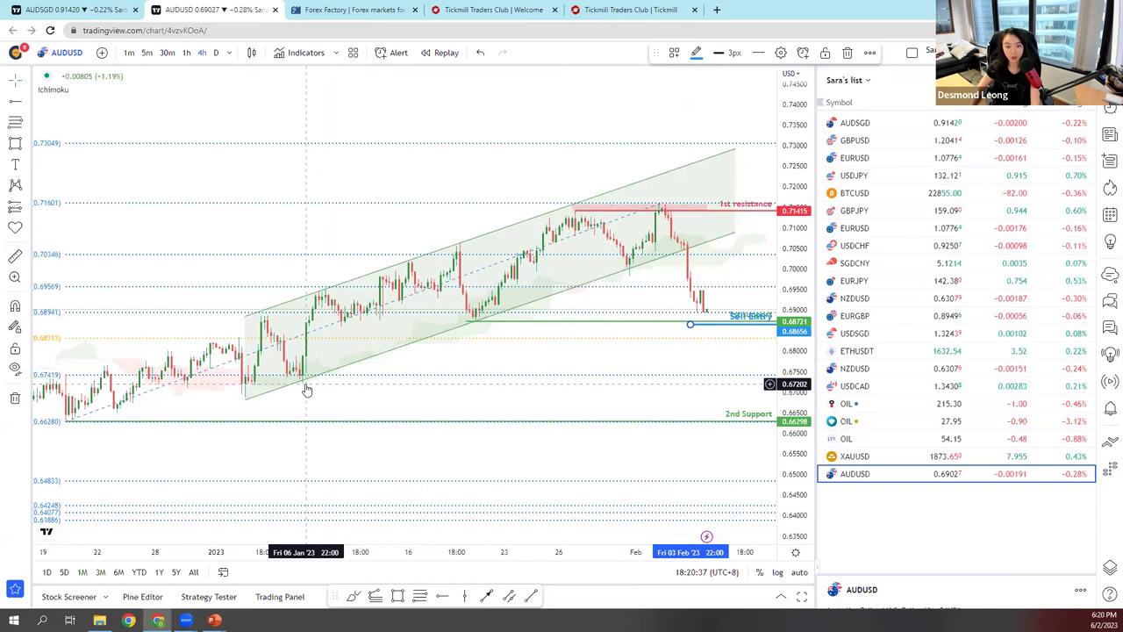
scroll(299, 378, down, 2)
double_click(230, 291)
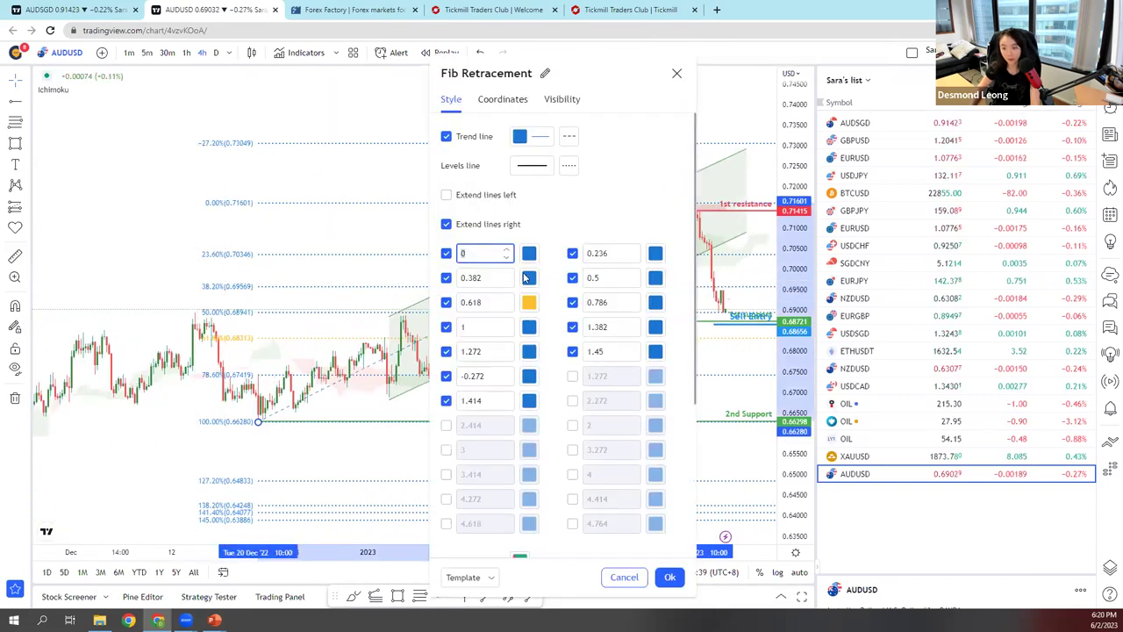
click(572, 302)
click(572, 326)
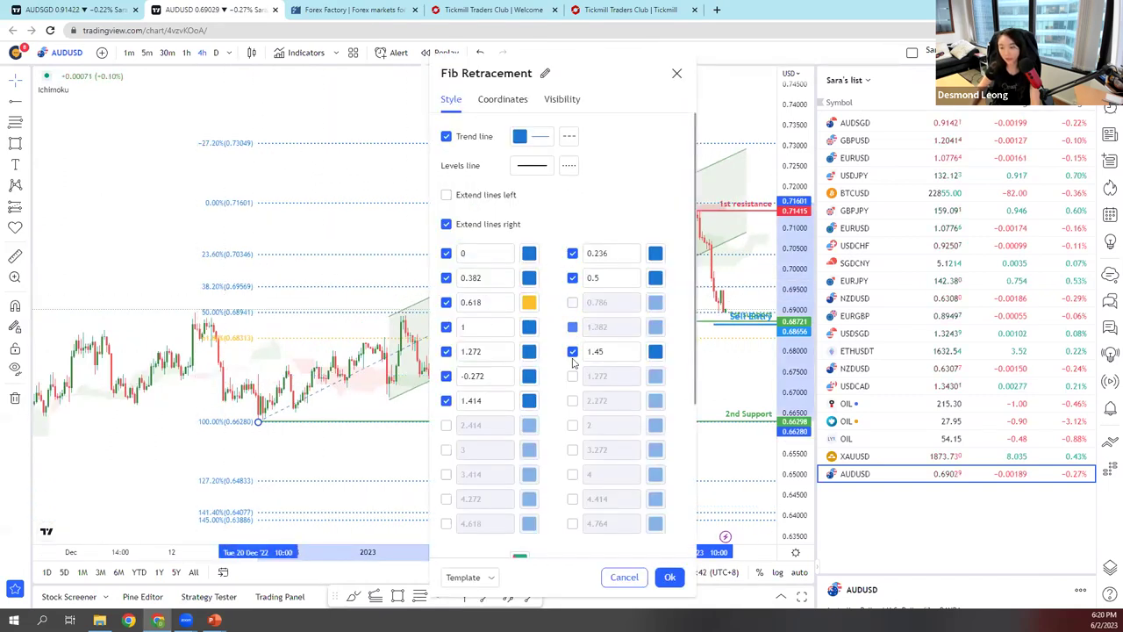
click(446, 351)
click(446, 376)
click(572, 351)
click(446, 400)
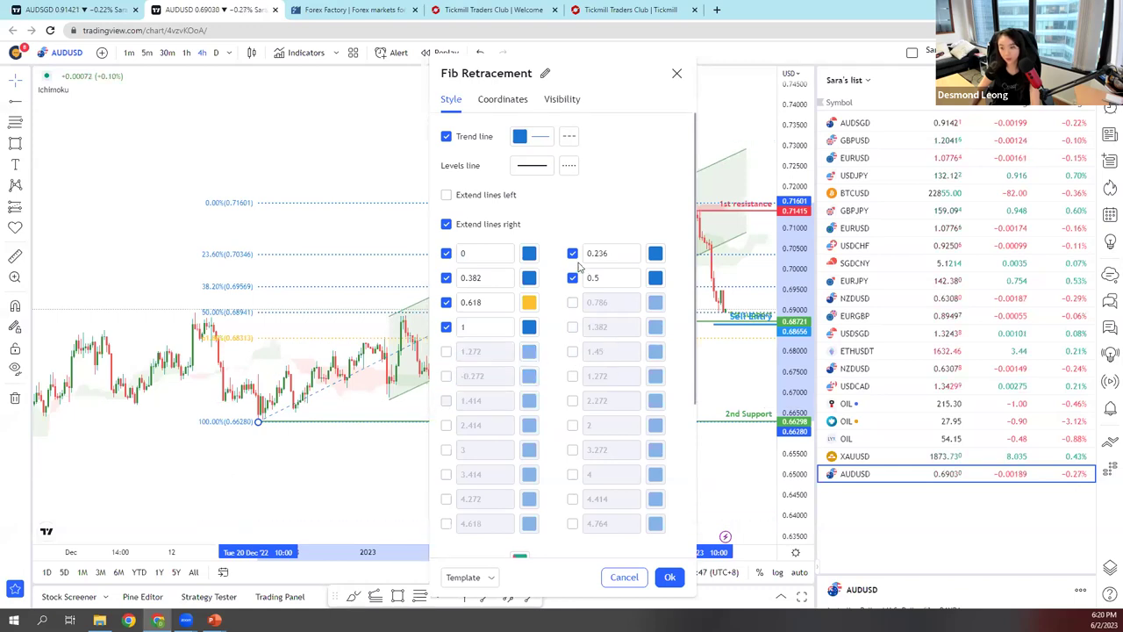
click(572, 252)
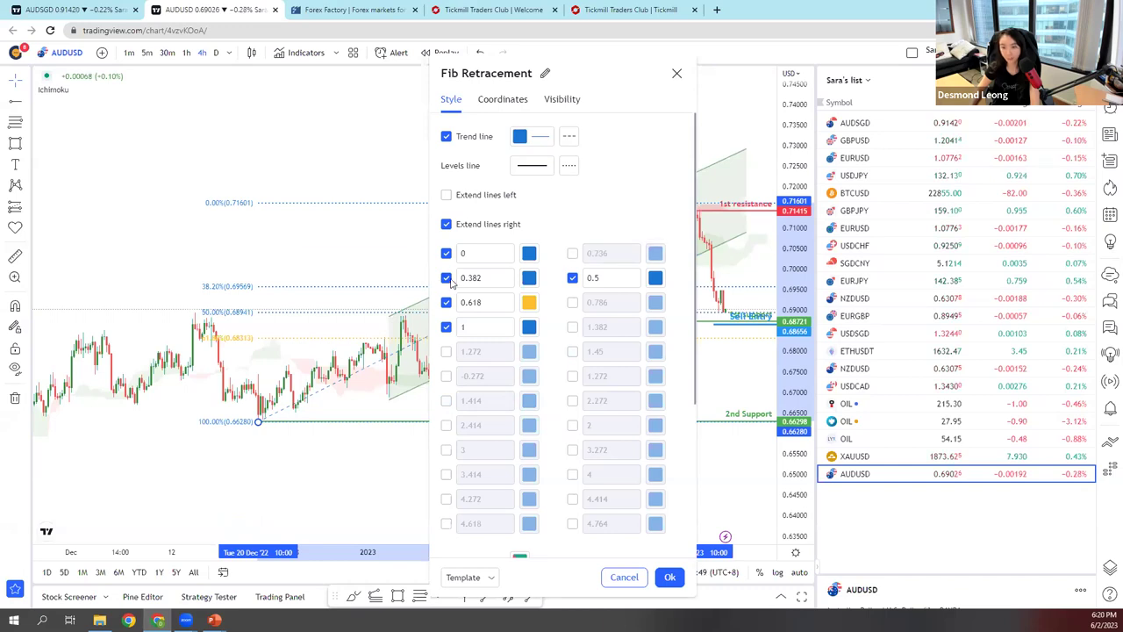
click(446, 278)
click(445, 301)
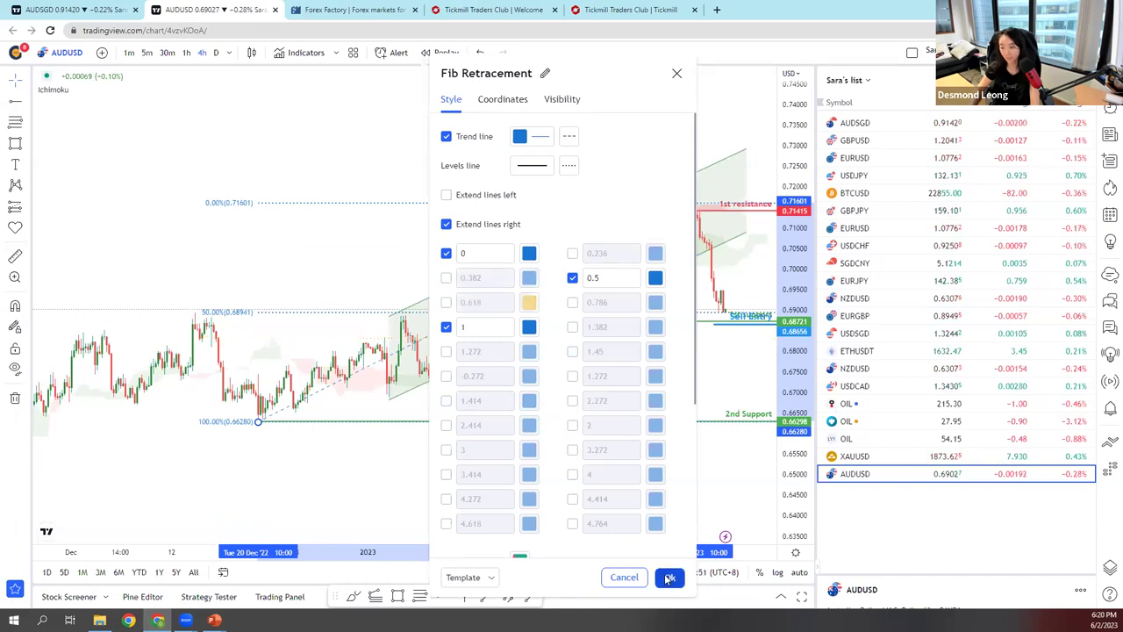
click(670, 577)
- Move the Sell Entry ray slightly lower, to about 0.6863, starting from 6 February
scroll(592, 424, down, 3)
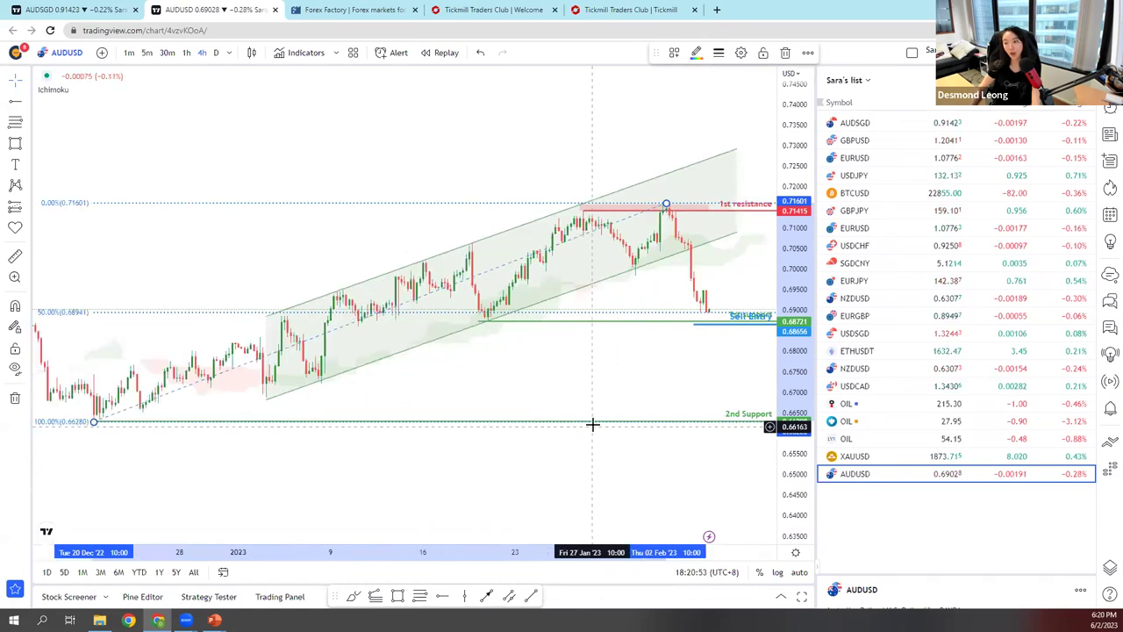
scroll(592, 424, down, 2)
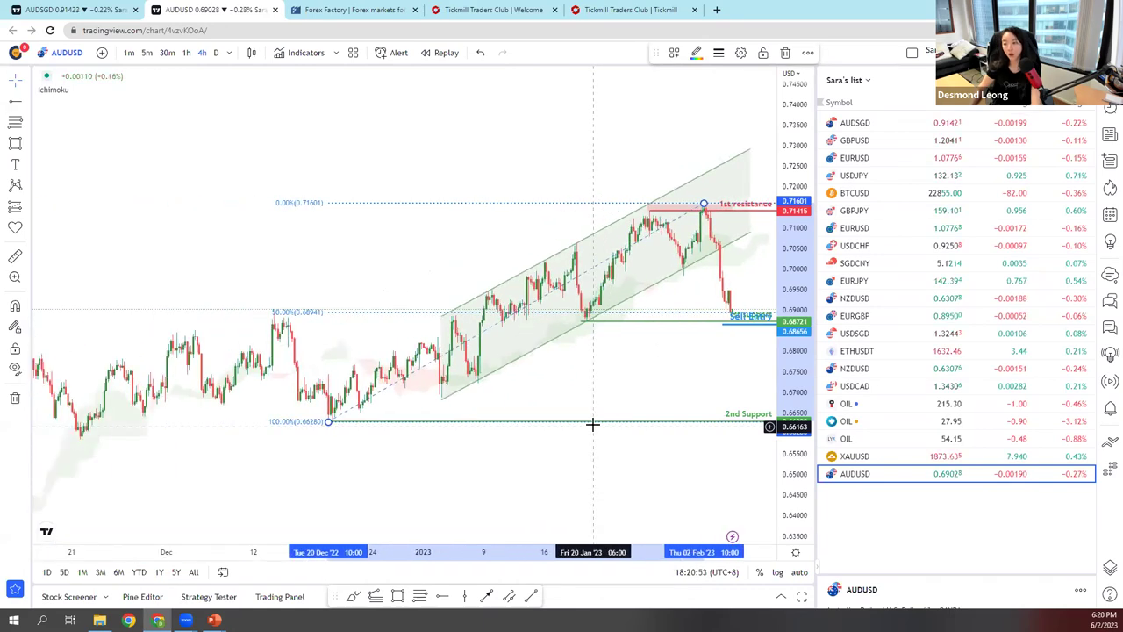
click(734, 323)
scroll(473, 498, up, 2)
scroll(473, 498, up, 2)
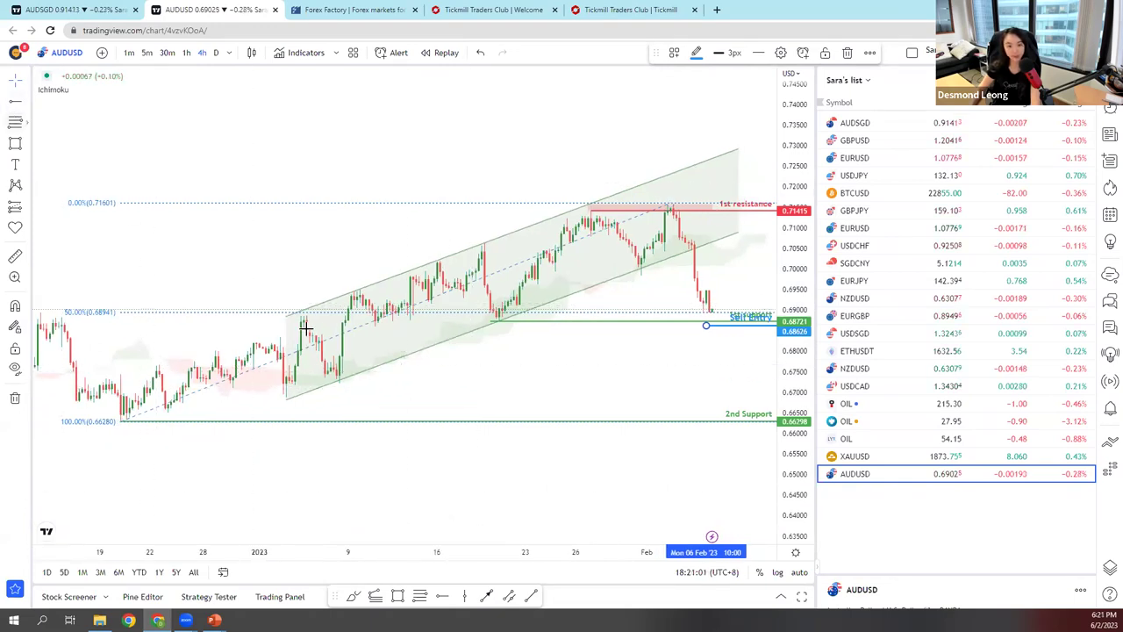
click(547, 401)
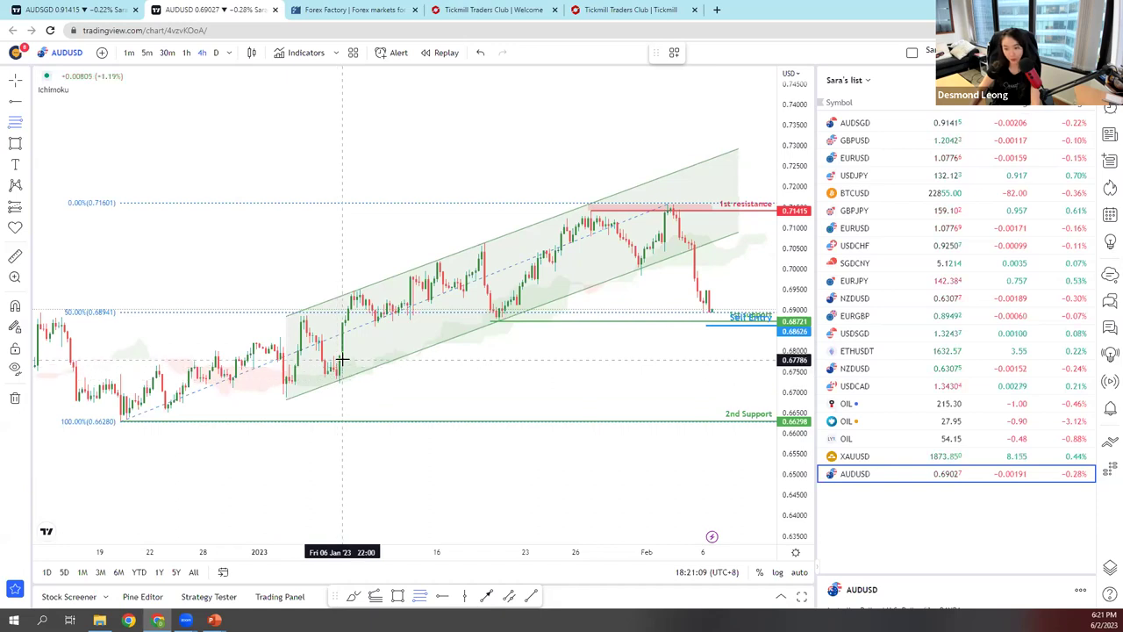
drag(339, 377, 431, 380)
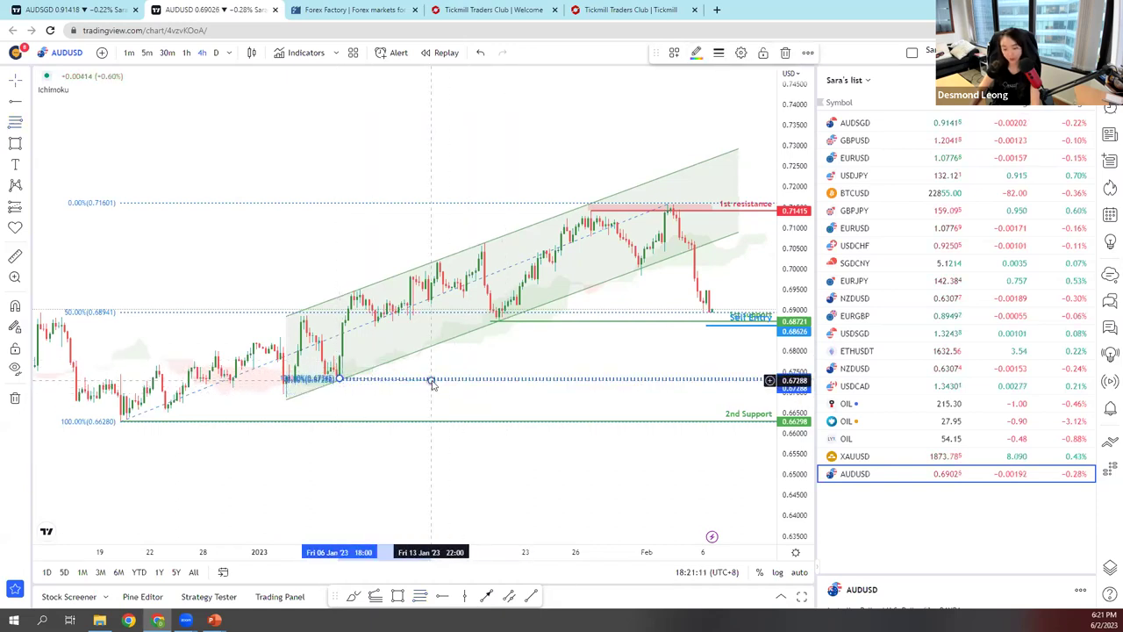
key(Delete)
- Place a horizontal ray at the 6 January swing low between the sell entry and the 2nd Support, at about 0.6725
click(21, 101)
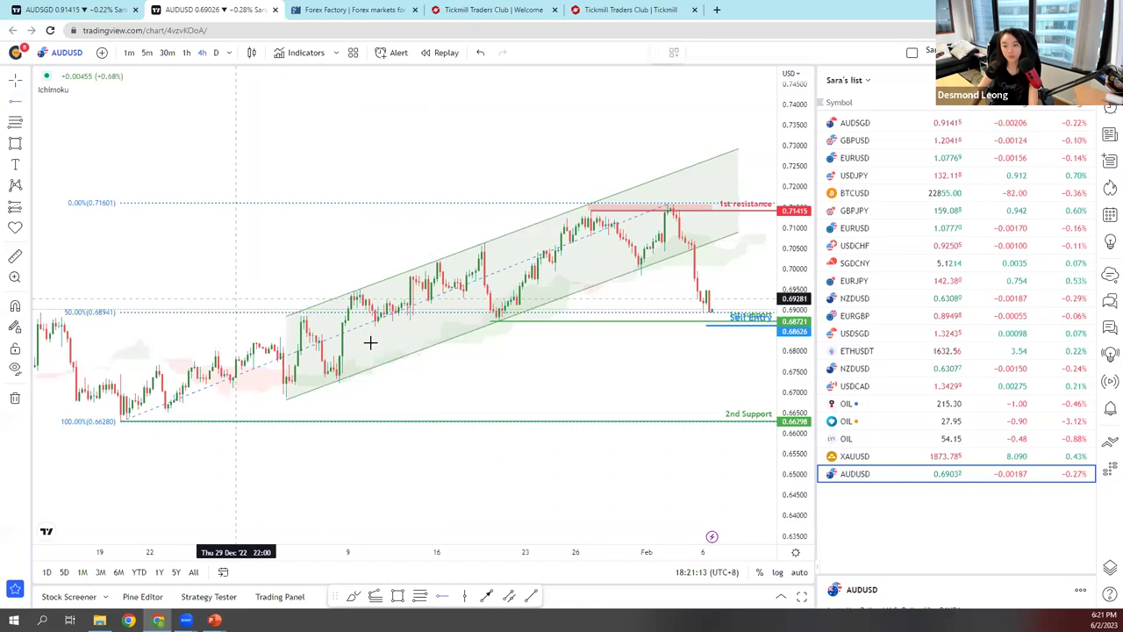
click(336, 387)
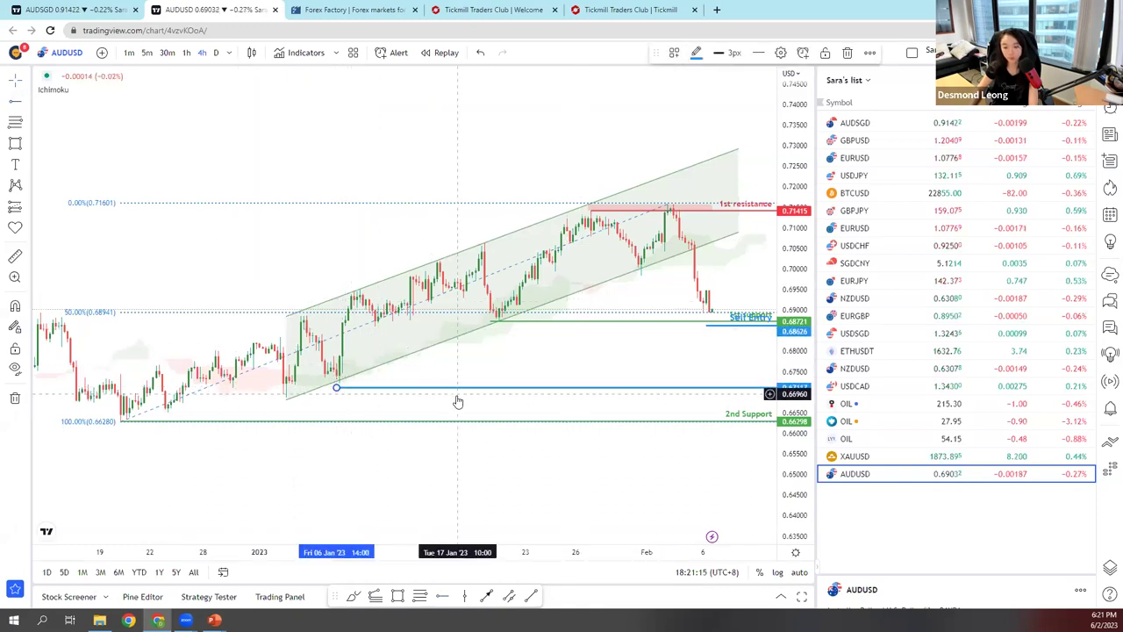
scroll(469, 409, down, 3)
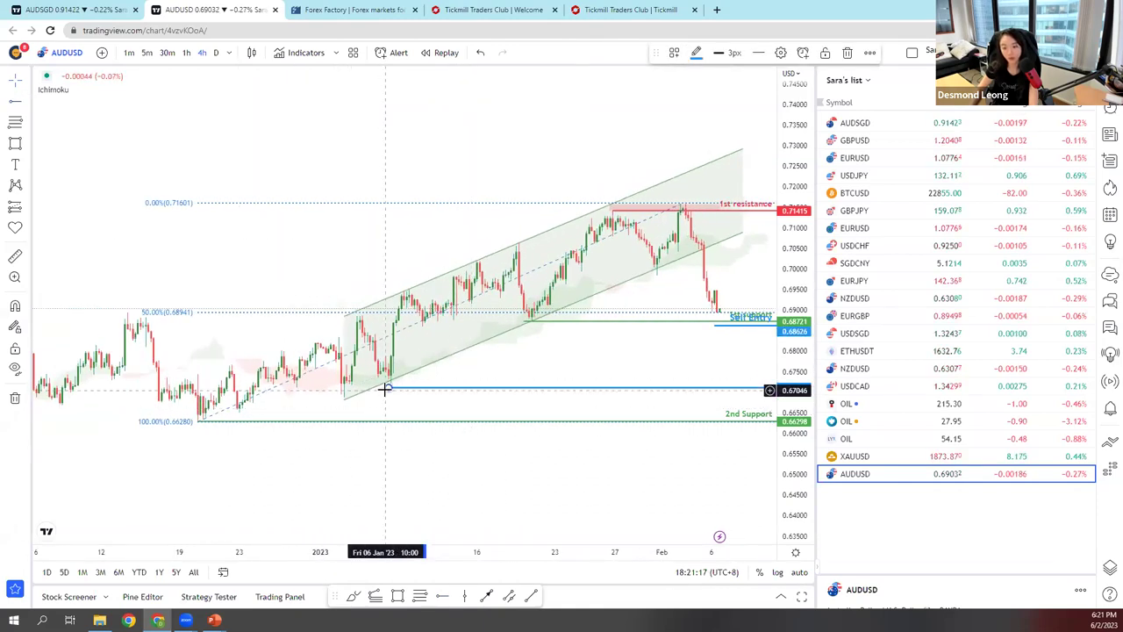
drag(386, 388, 390, 383)
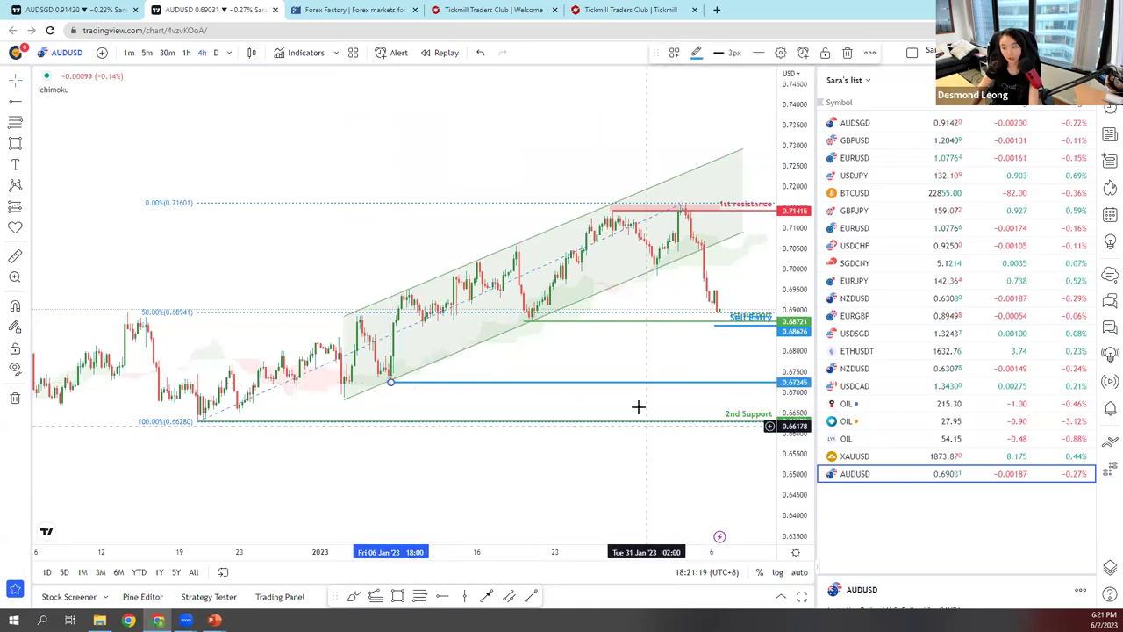
scroll(637, 401, up, 1)
scroll(637, 401, down, 1)
scroll(637, 401, up, 1)
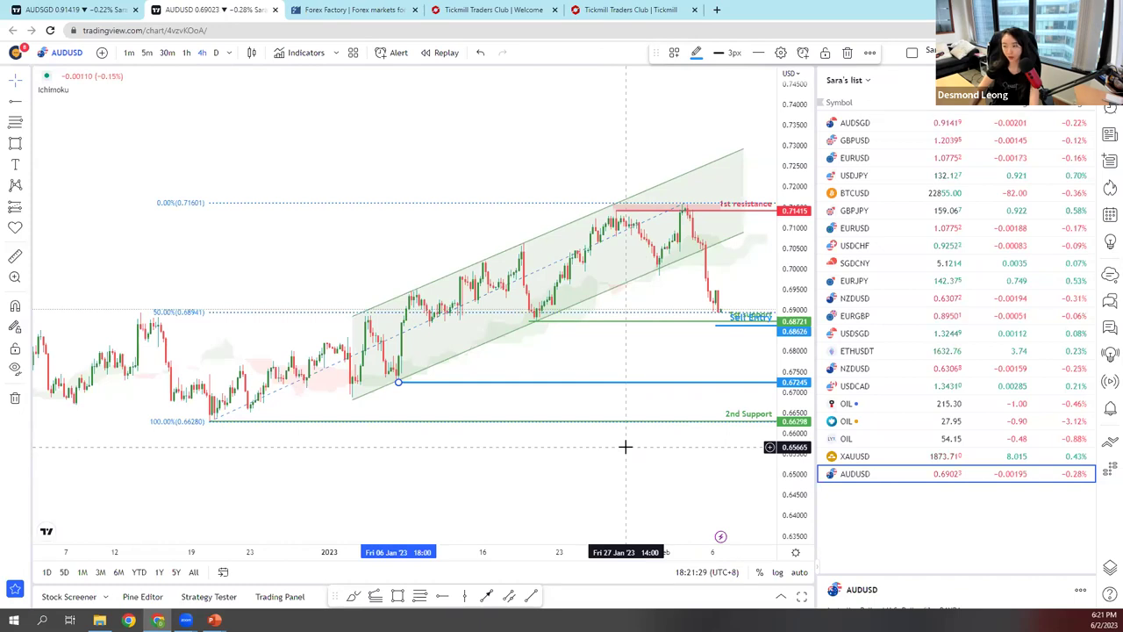
scroll(709, 418, down, 1)
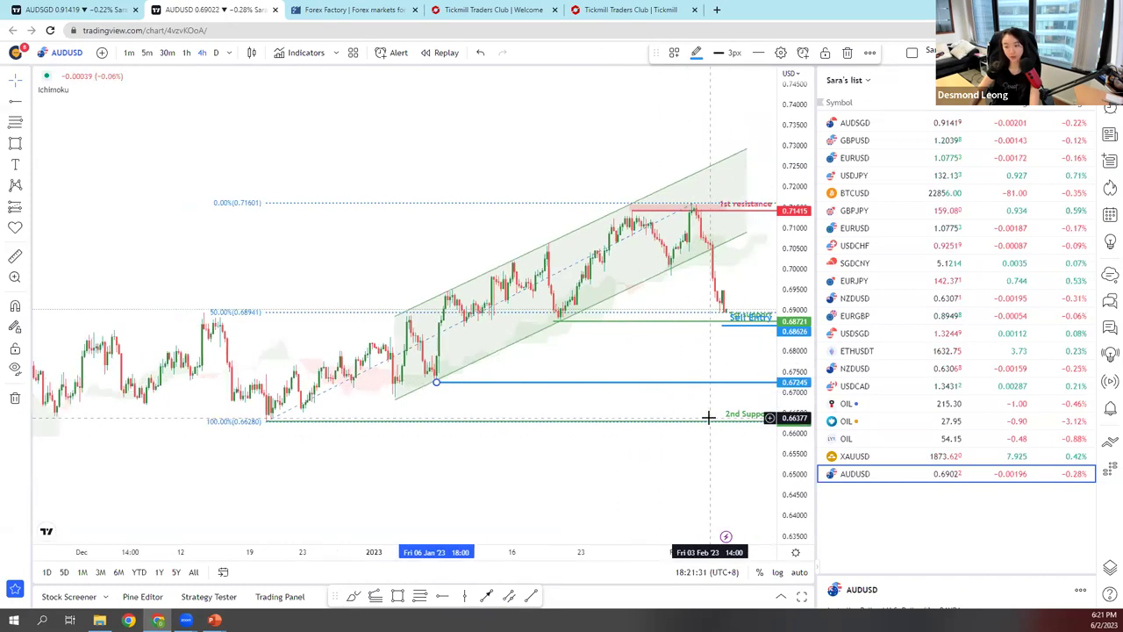
scroll(708, 418, up, 1)
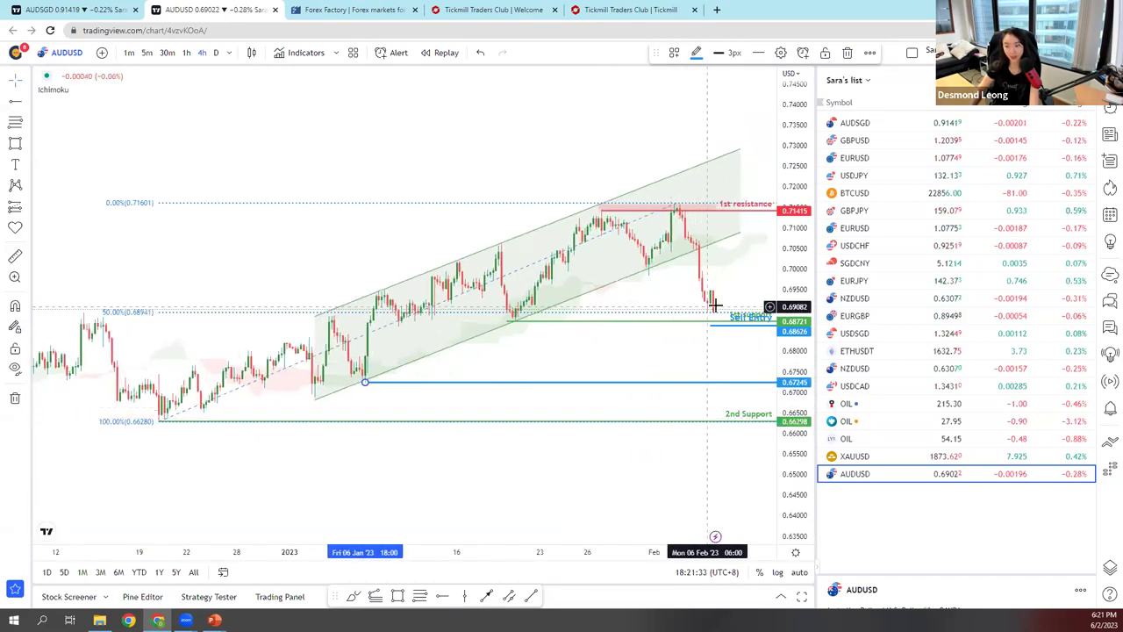
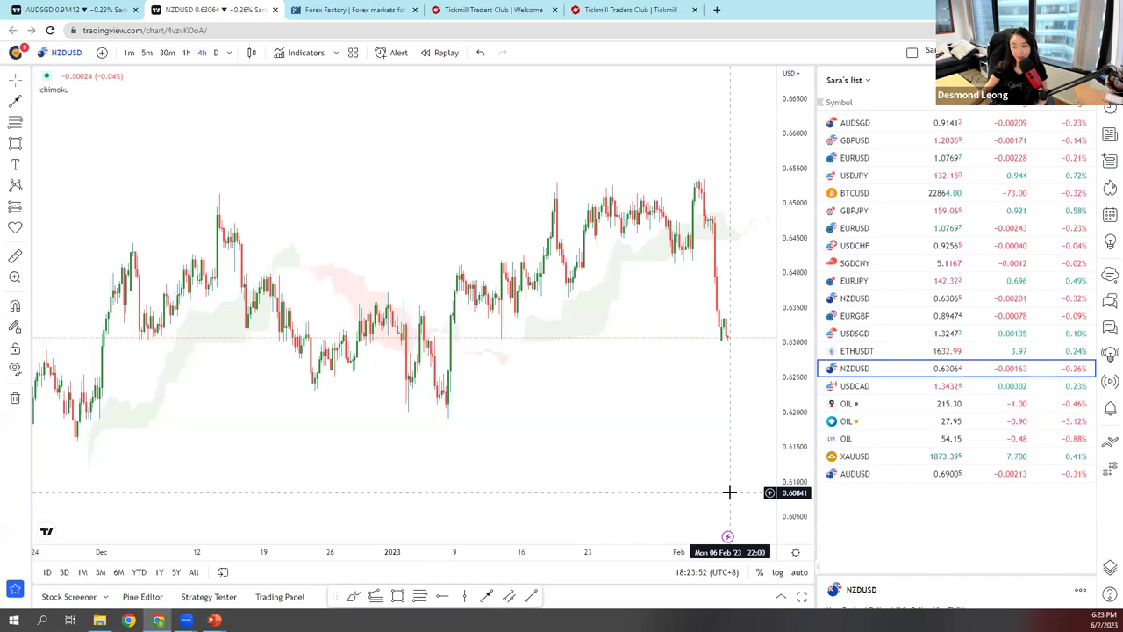
- Draw a dotted trend line under the NZDUSD lows from about 0.6183 on 6 January to about 0.6473 on 7 February
scroll(667, 341, up, 3)
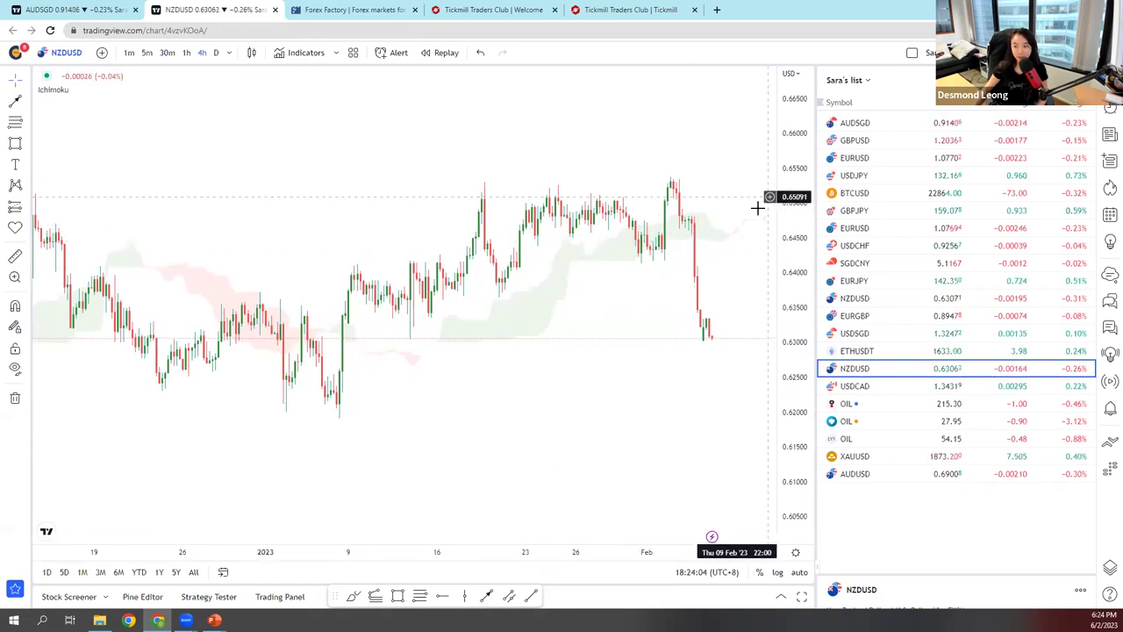
click(28, 101)
click(97, 107)
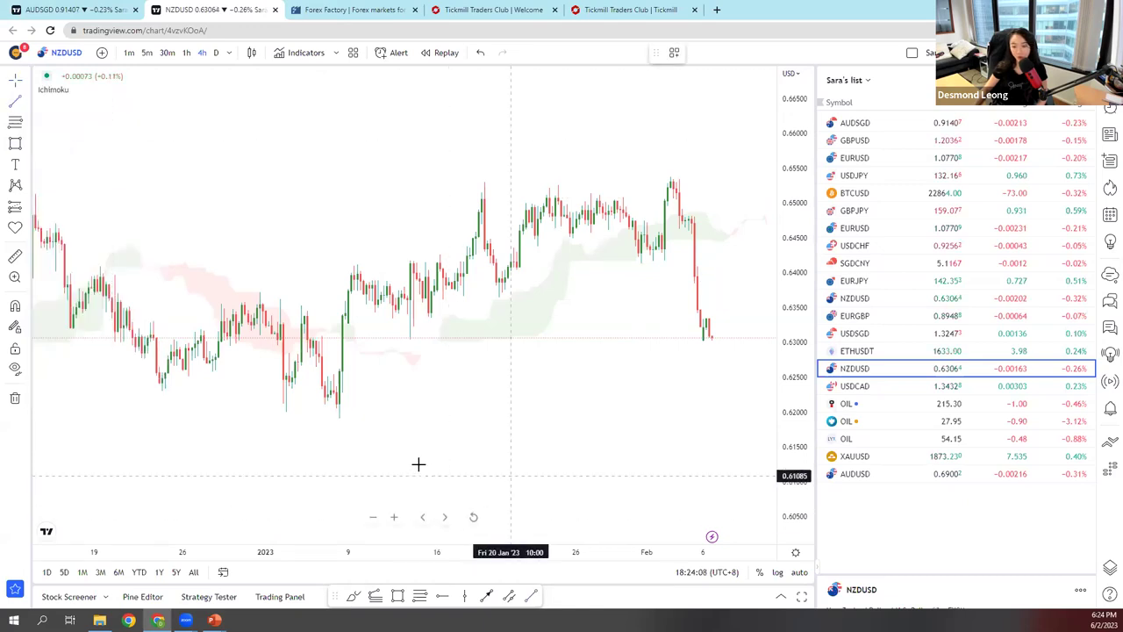
click(336, 423)
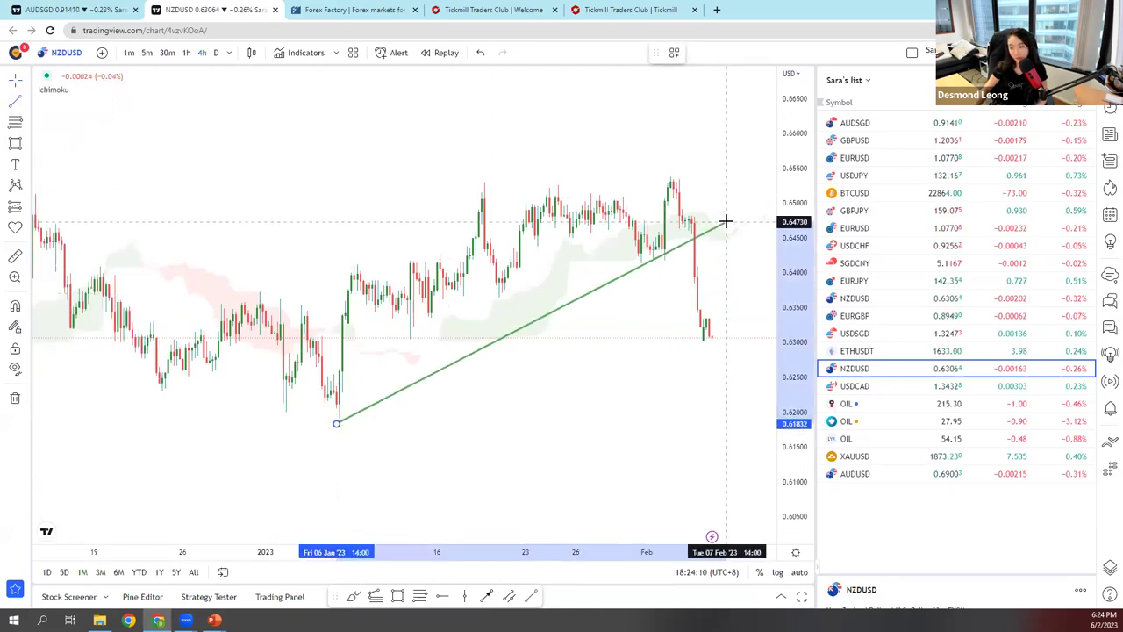
click(726, 221)
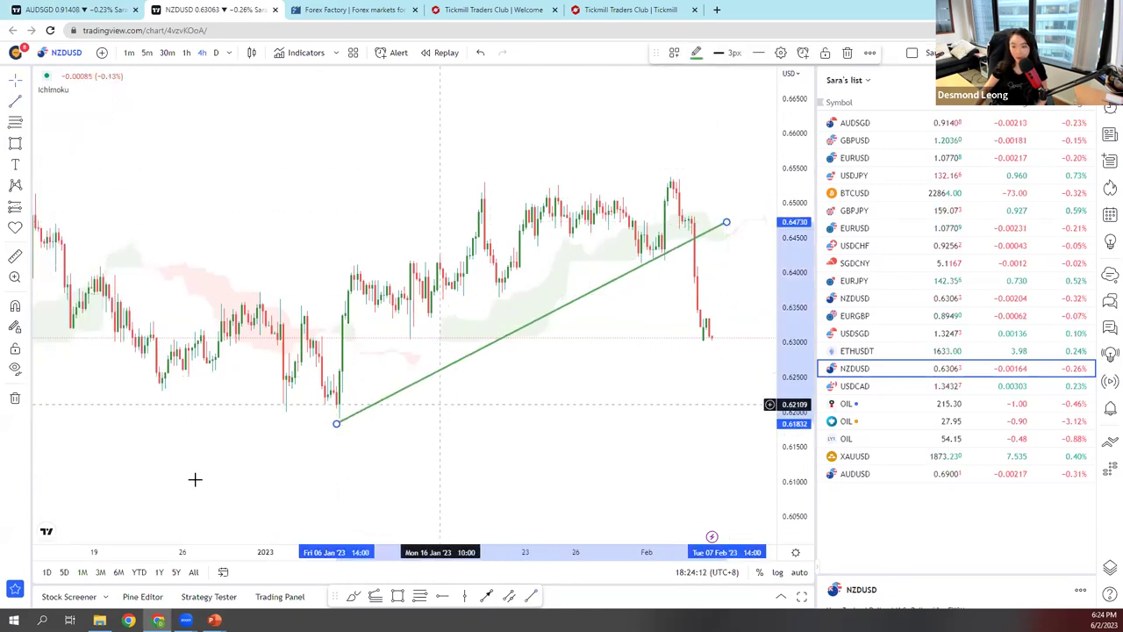
click(760, 54)
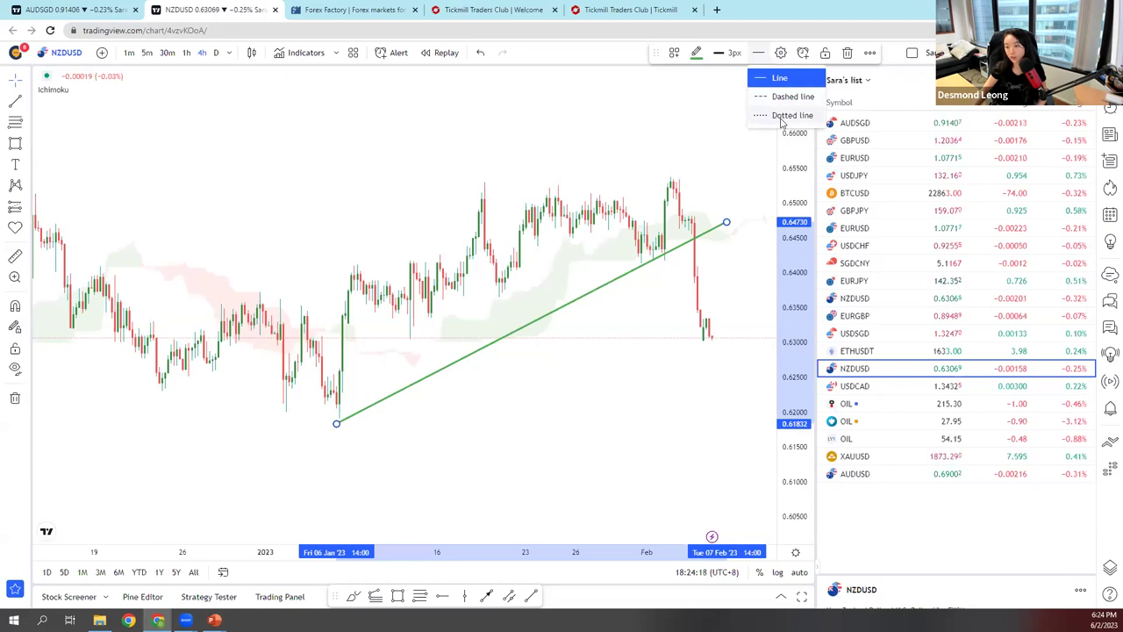
click(782, 119)
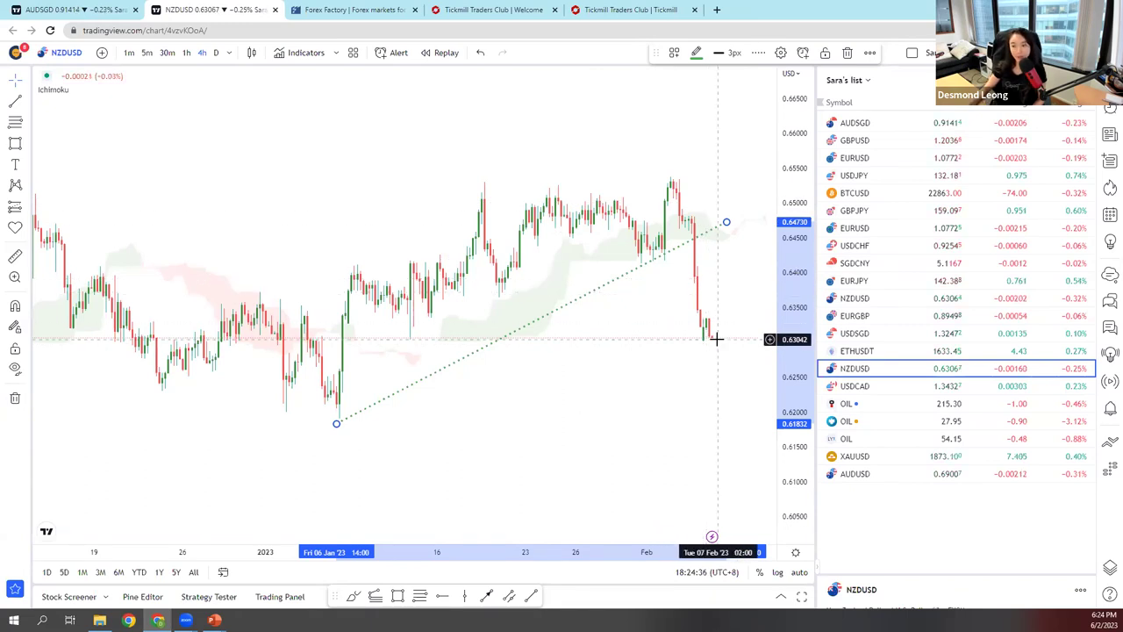
- Examine the recent NZDUSD candles against the dotted trend line and the price action back to December
scroll(702, 369, up, 1)
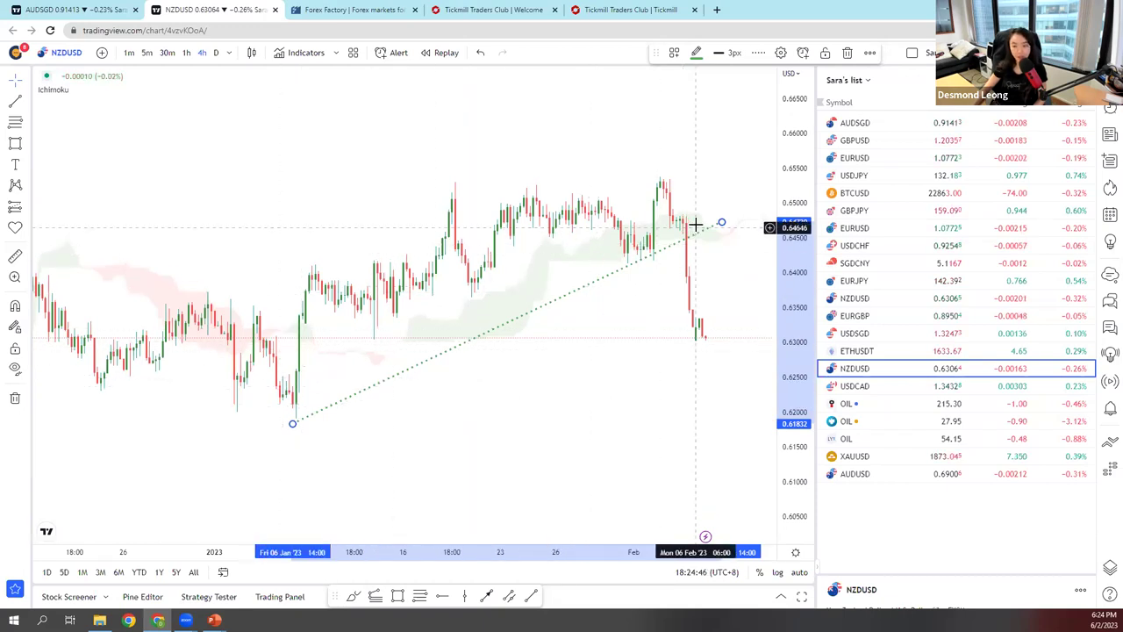
scroll(697, 401, down, 2)
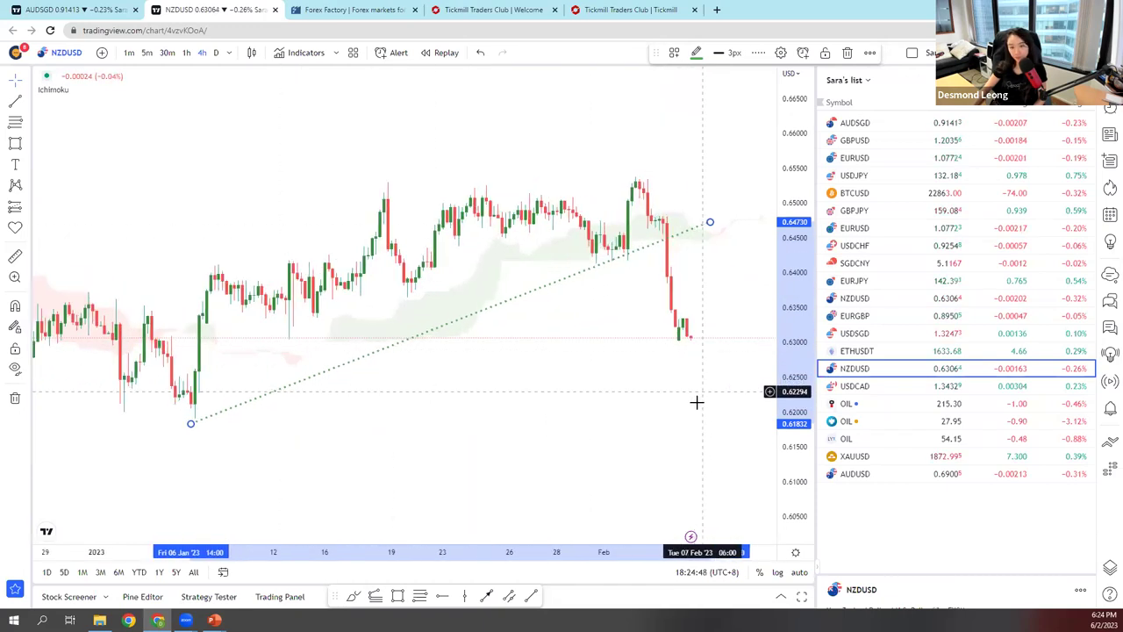
scroll(692, 419, up, 2)
scroll(692, 419, down, 2)
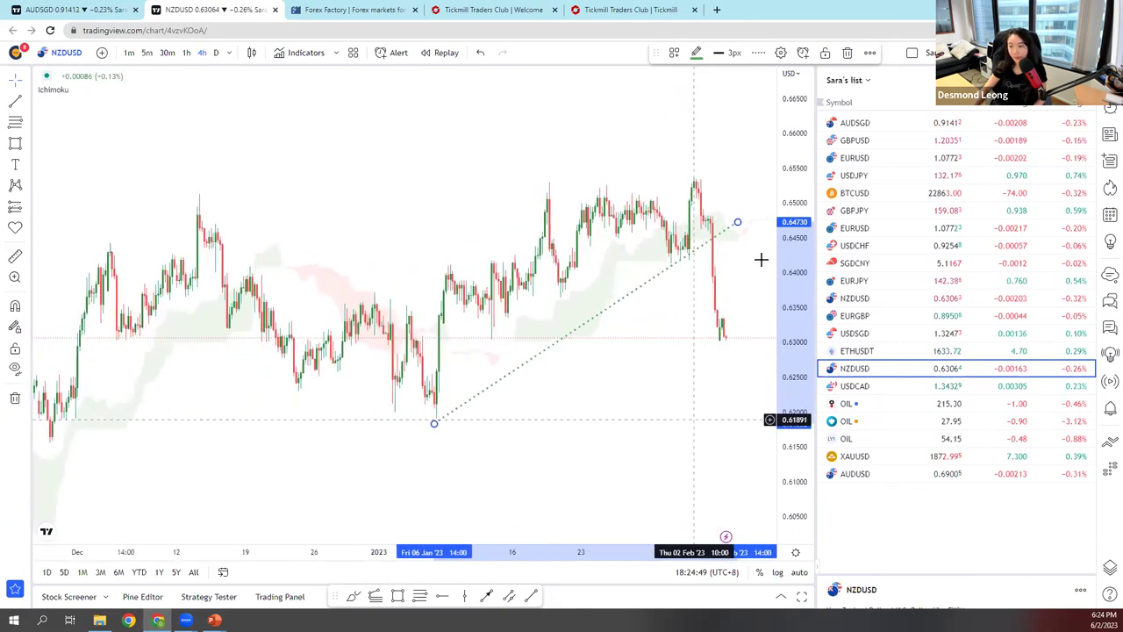
scroll(687, 369, up, 3)
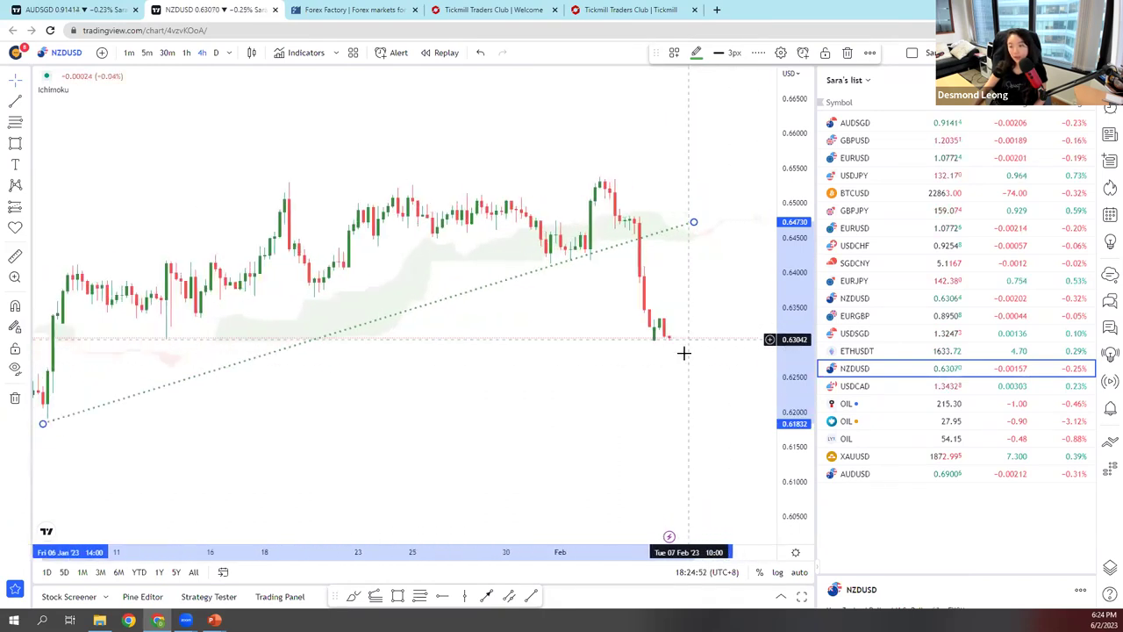
scroll(684, 353, up, 1)
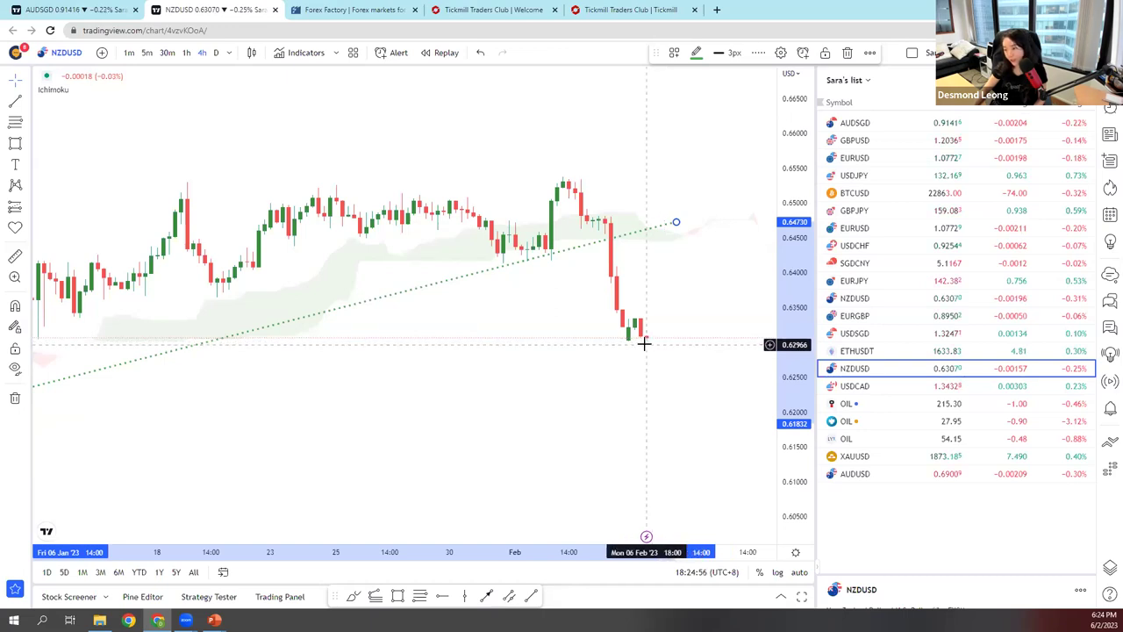
scroll(648, 420, down, 3)
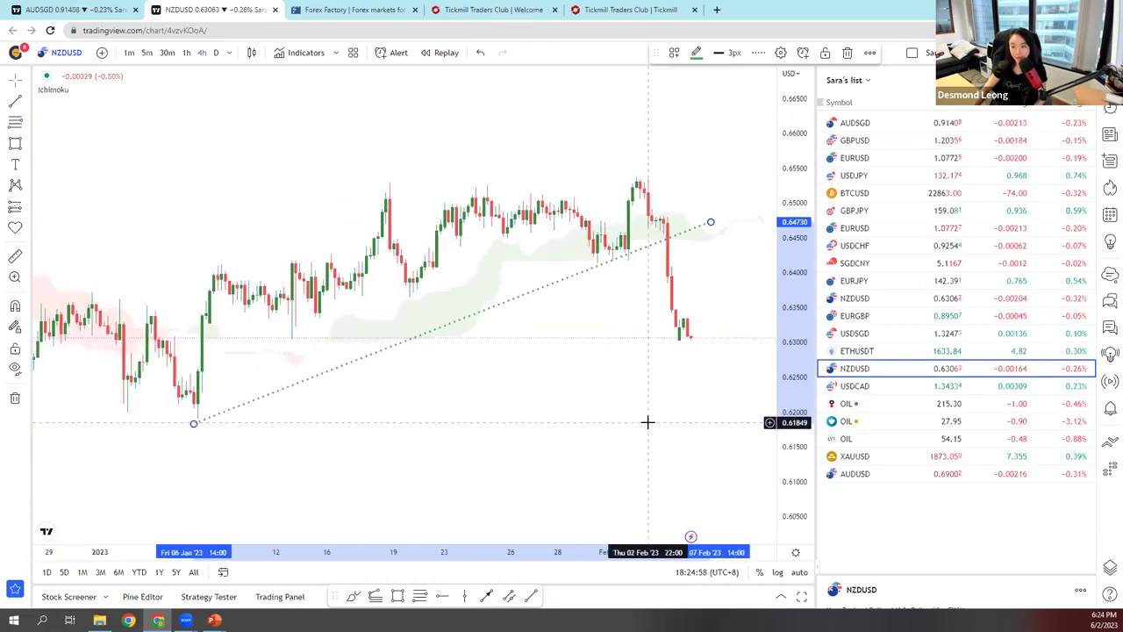
scroll(647, 422, down, 2)
scroll(647, 422, up, 2)
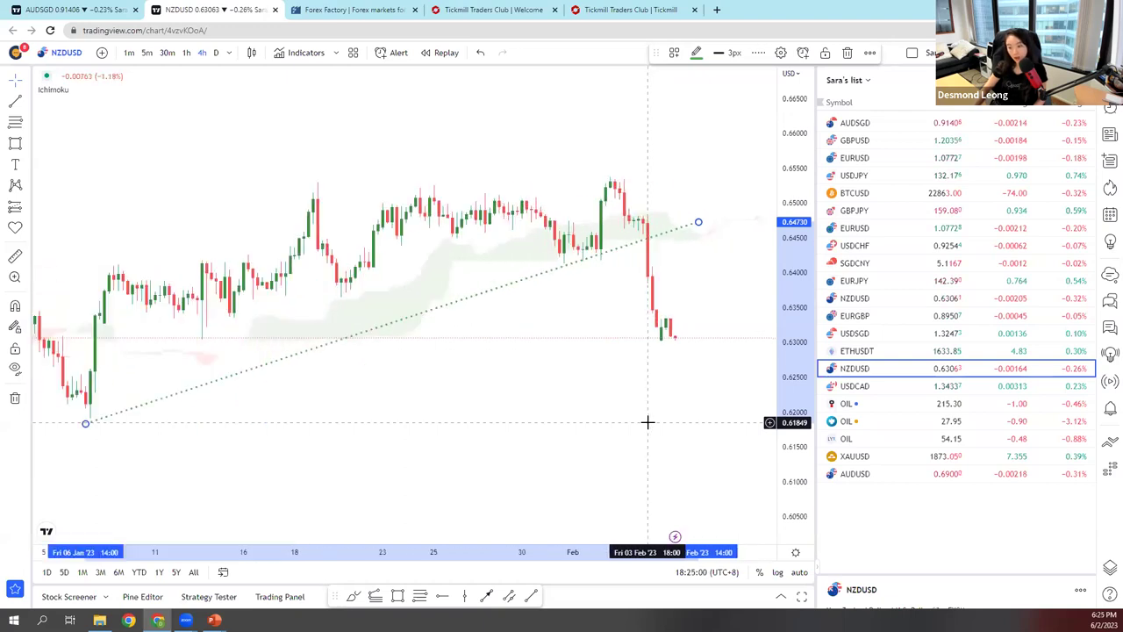
scroll(647, 422, down, 3)
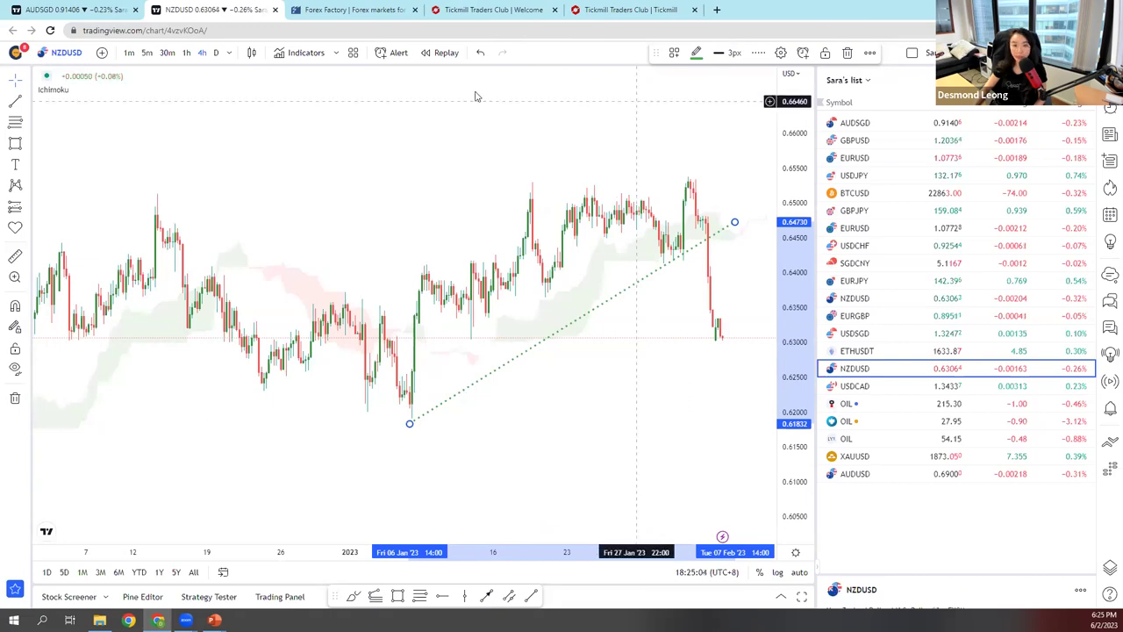
- Draw a Fib retracement from the 6 January low at about 0.6192 to the 2 February high at about 0.6535, and apply the "---All" template
click(15, 121)
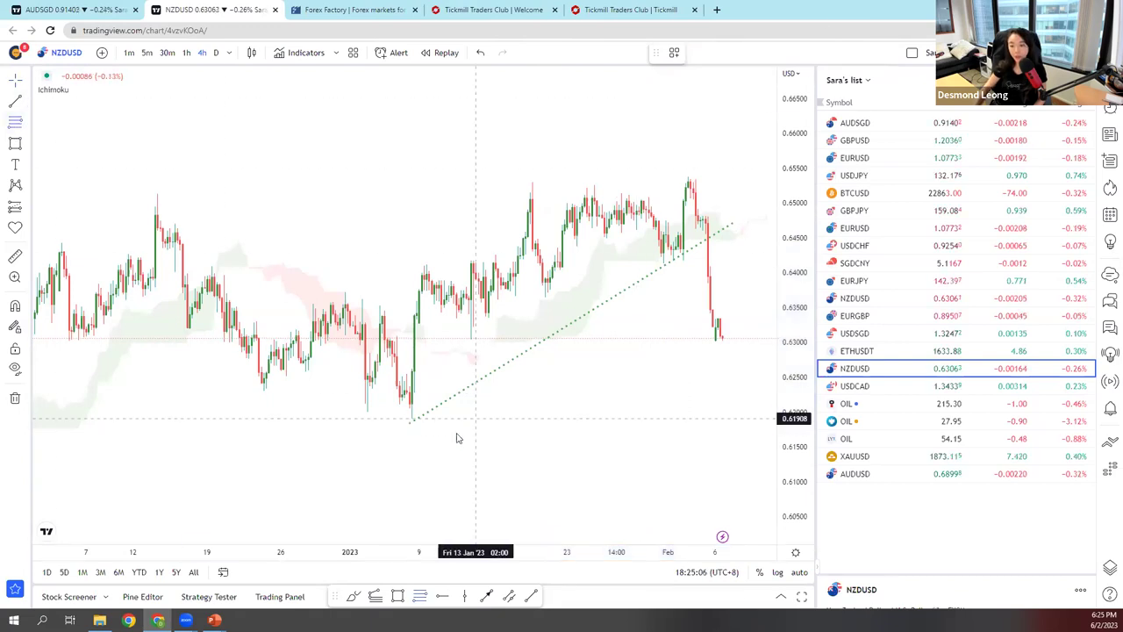
click(412, 417)
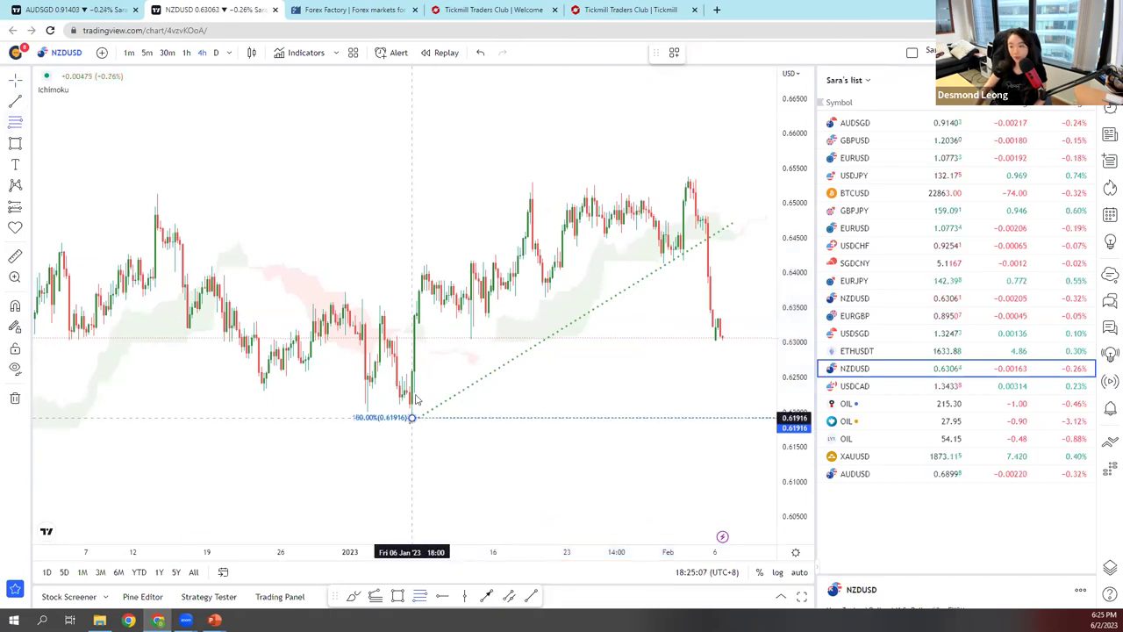
click(688, 179)
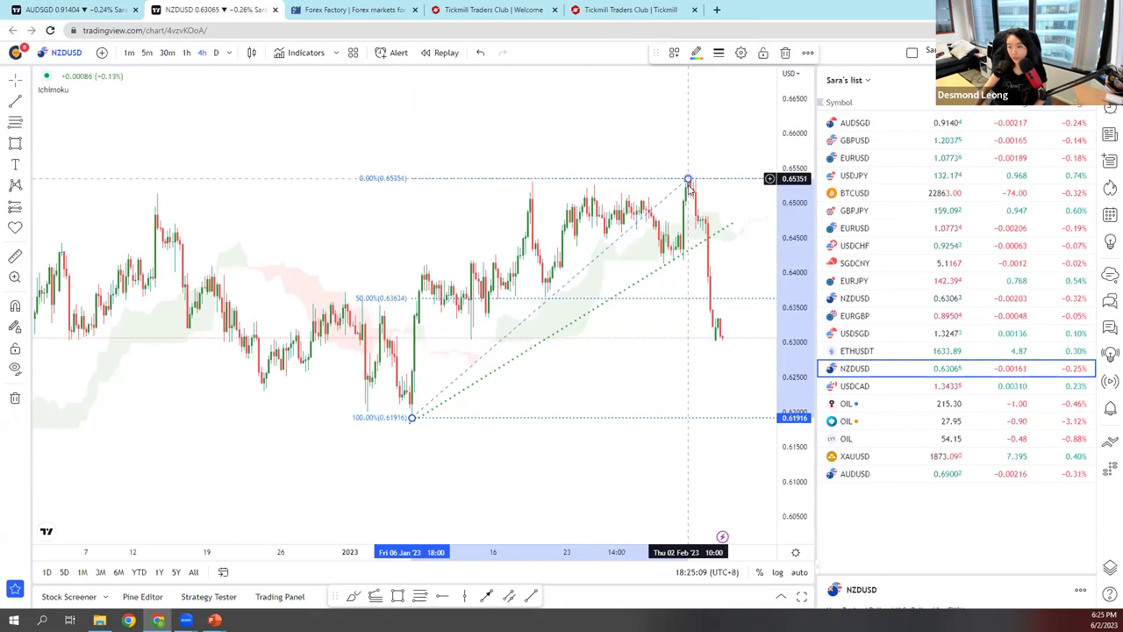
right_click(586, 270)
mouse_move(654, 290)
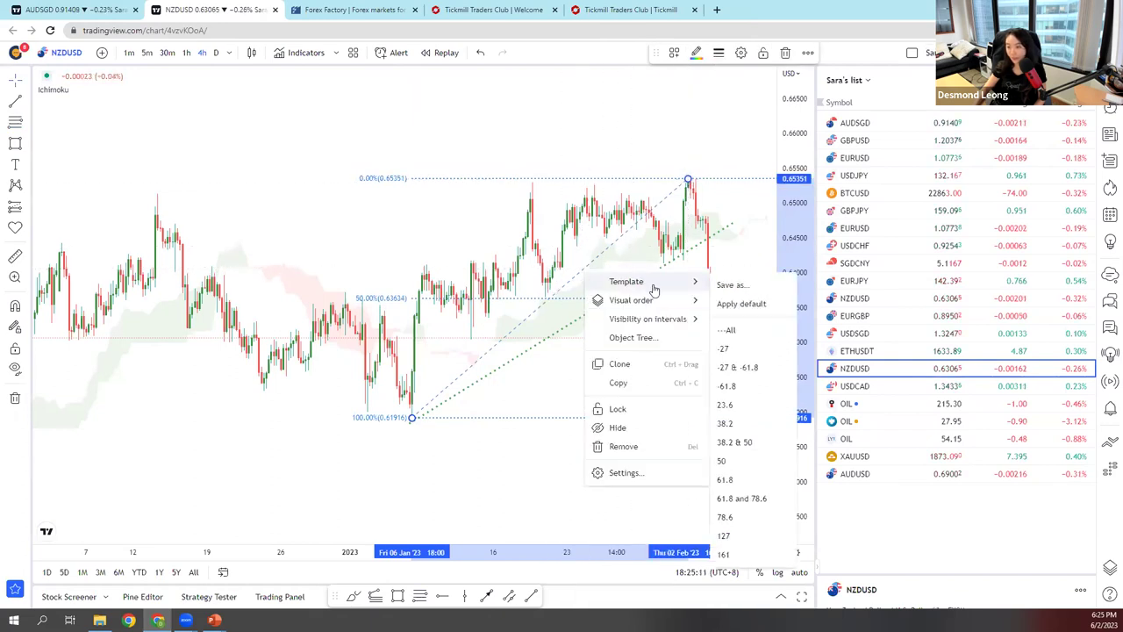
click(745, 325)
scroll(745, 287, up, 1)
scroll(745, 287, up, 2)
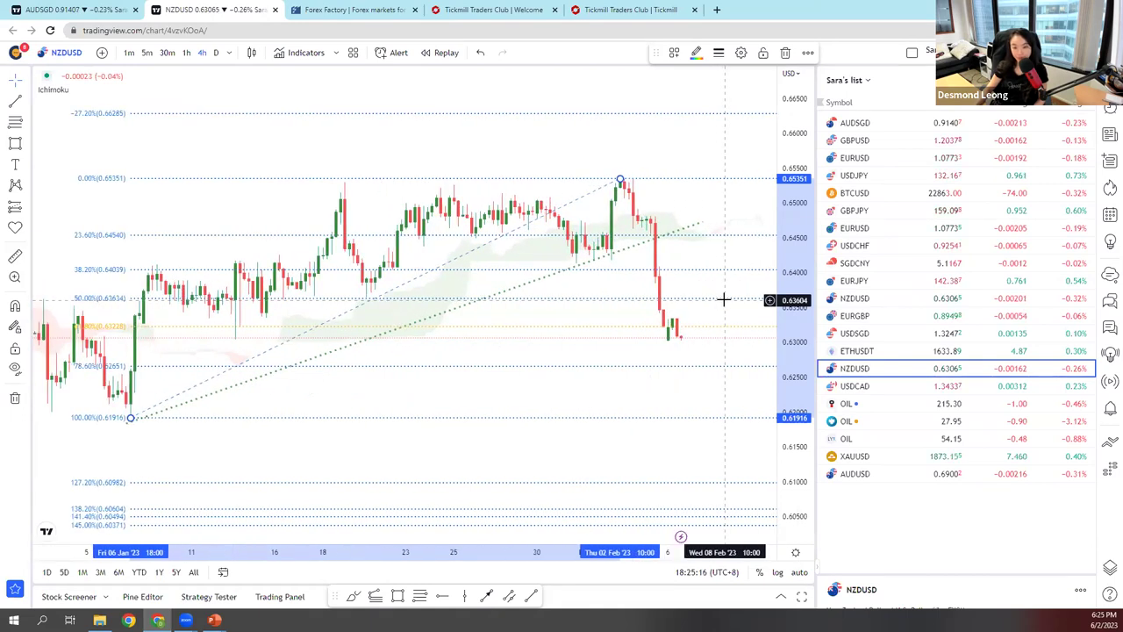
- Place a horizontal ray from the 18 January high at about 0.6535 and apply the "1st resistance" template to it
scroll(724, 299, down, 2)
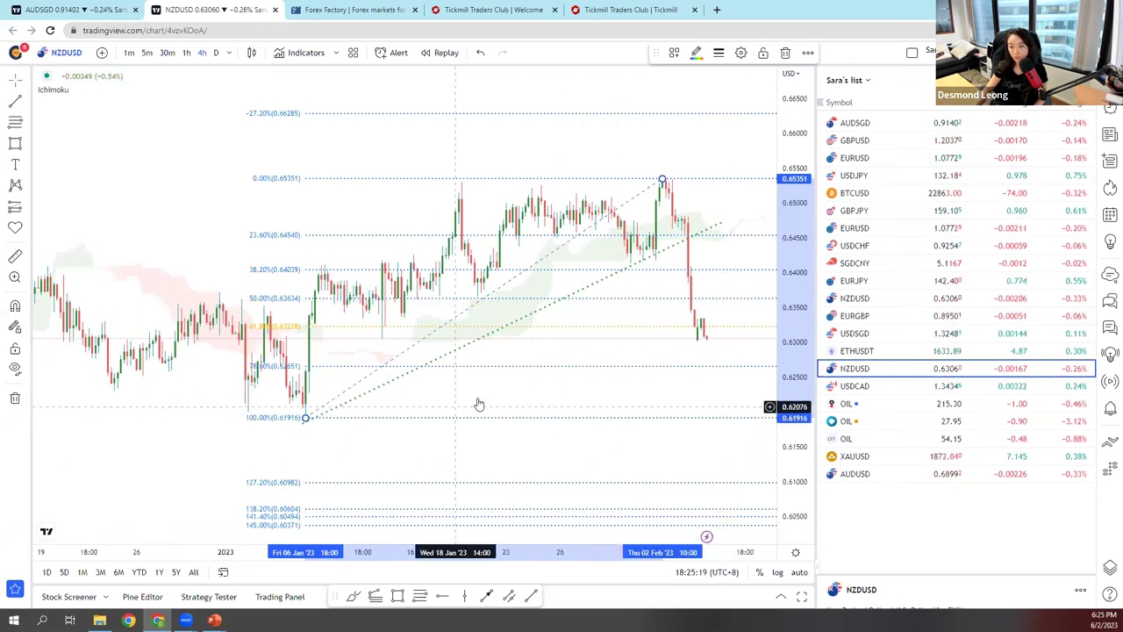
scroll(704, 405, up, 2)
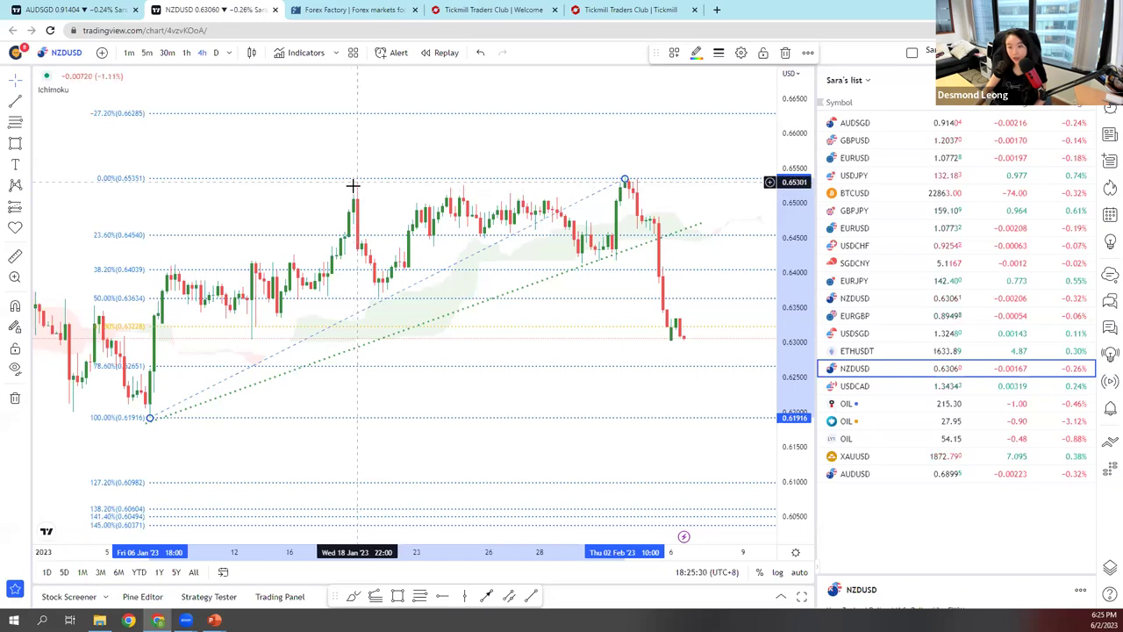
click(27, 104)
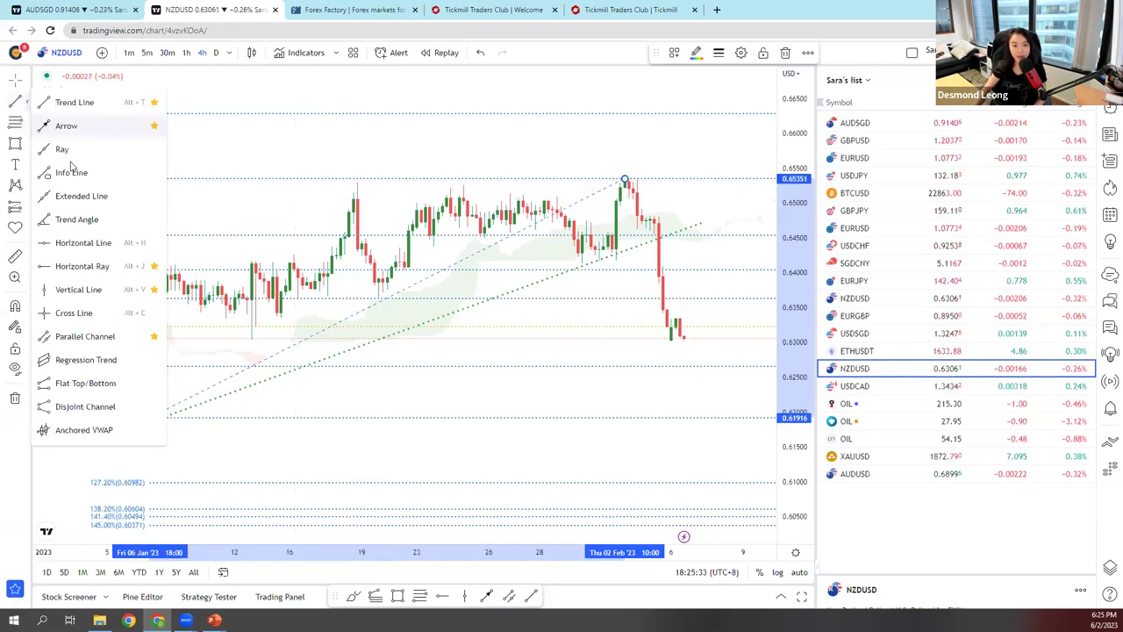
click(84, 265)
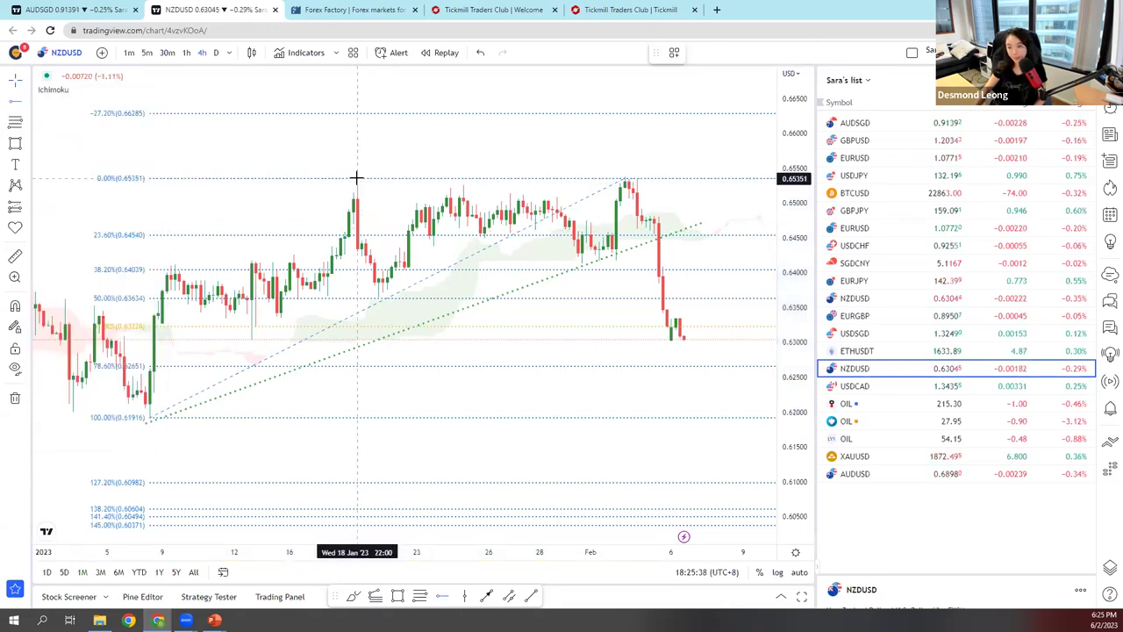
click(356, 178)
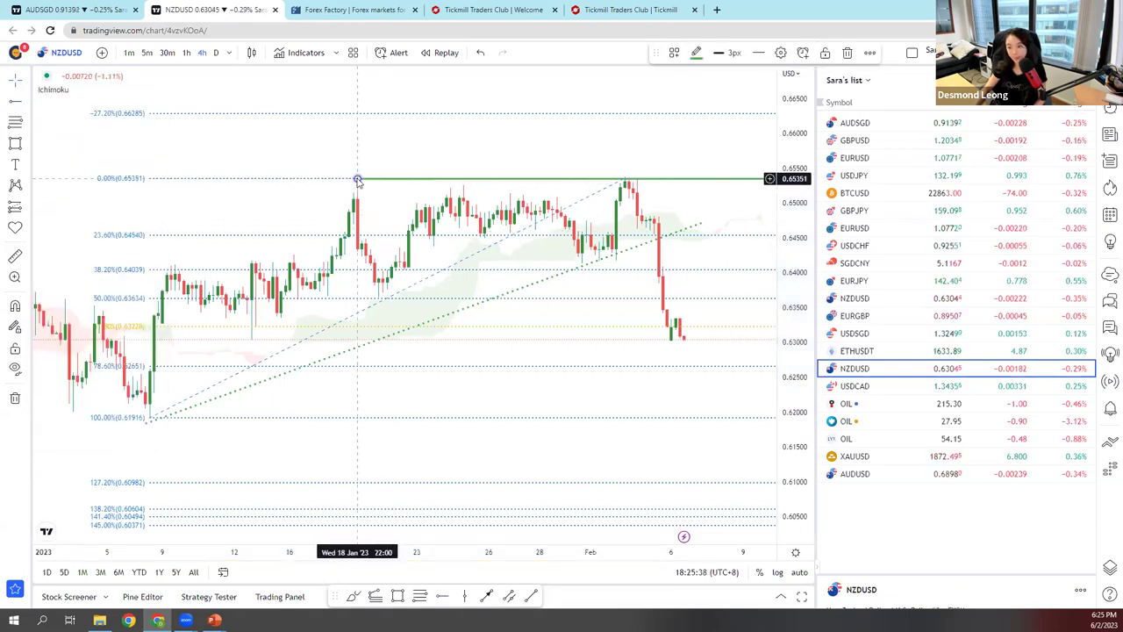
right_click(687, 183)
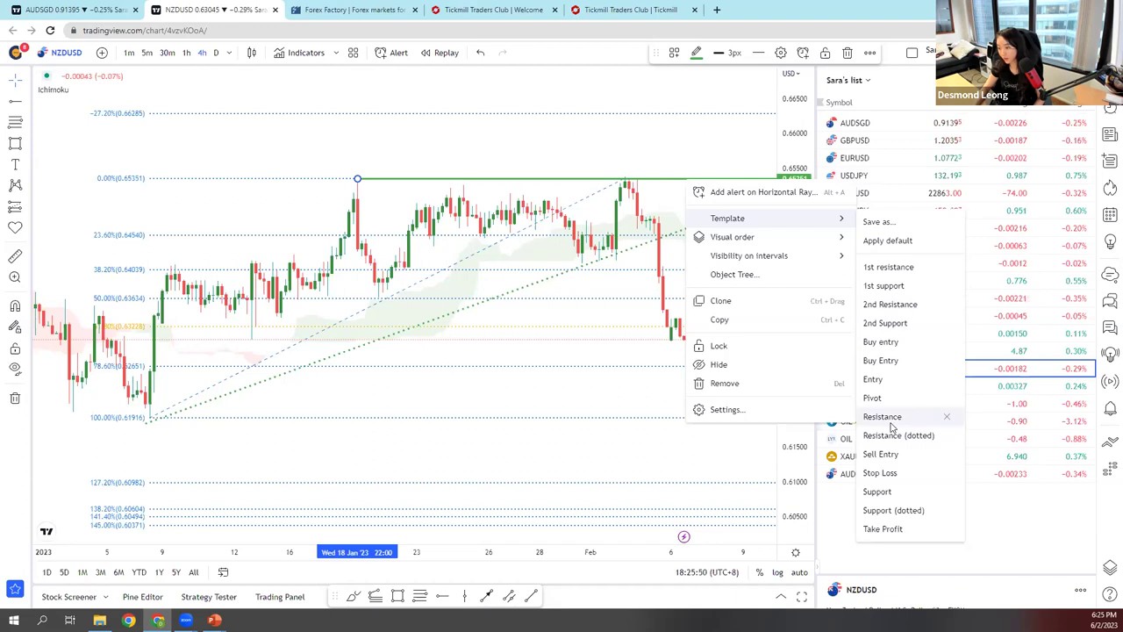
click(888, 265)
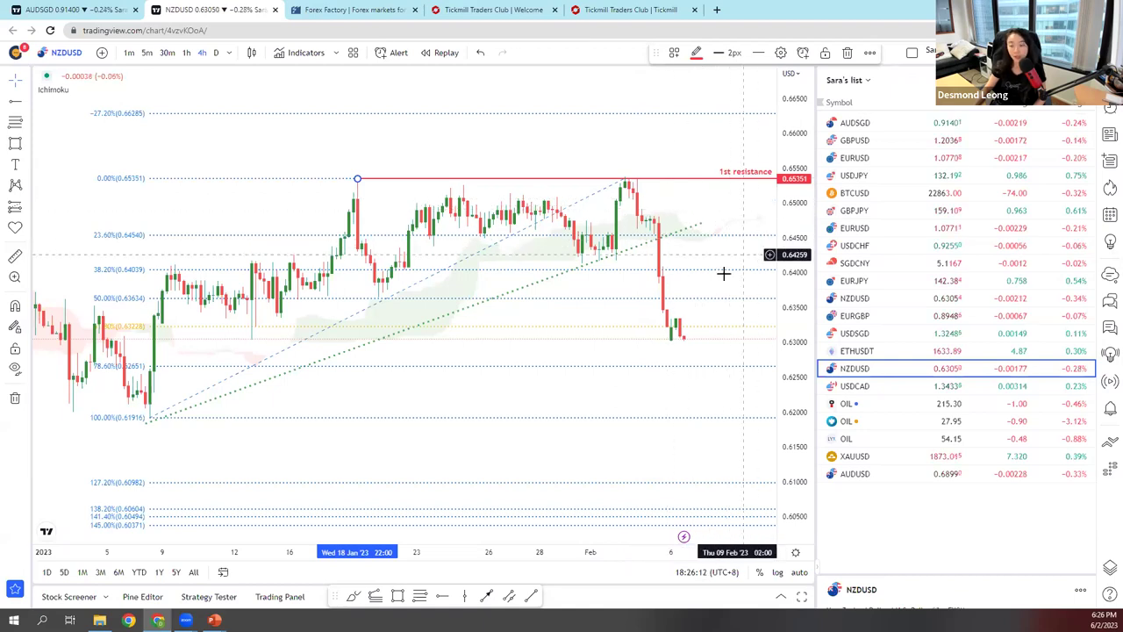
- Place a horizontal ray from 3 February near the 38.20% Fib level, at about 0.6405, and apply the "Sell Entry" template to it
scroll(717, 313, down, 2)
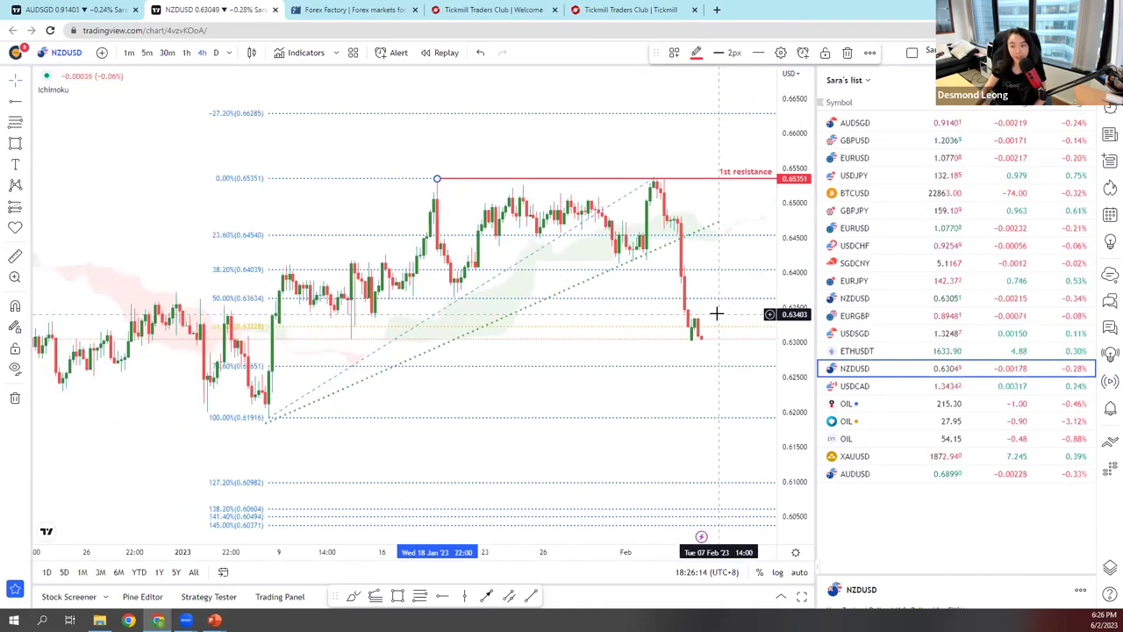
scroll(717, 313, up, 2)
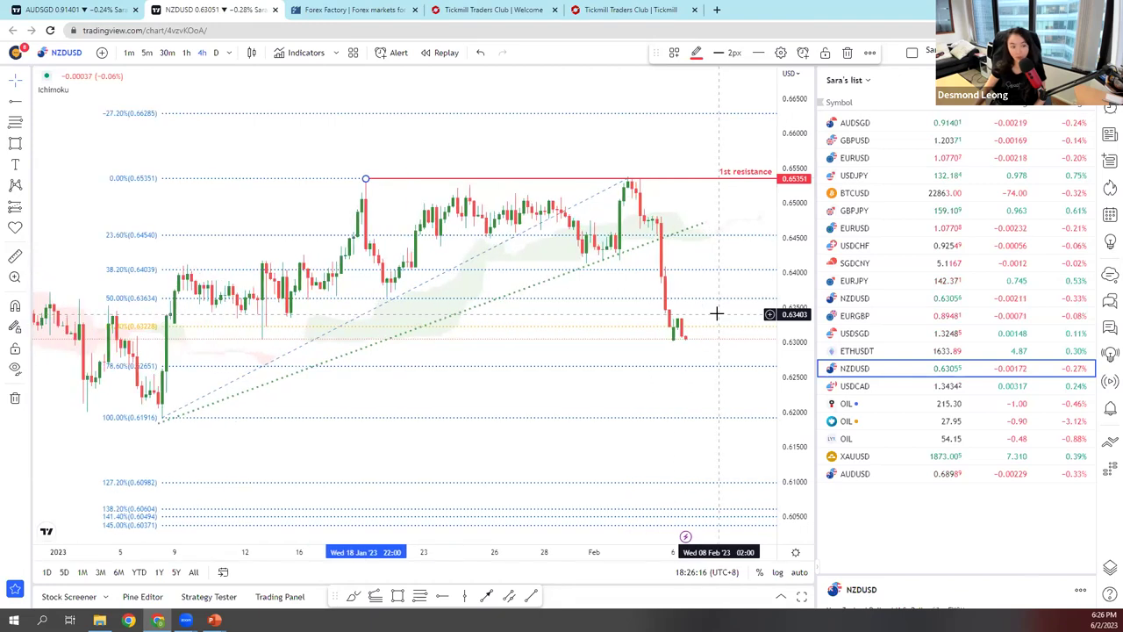
scroll(657, 371, down, 1)
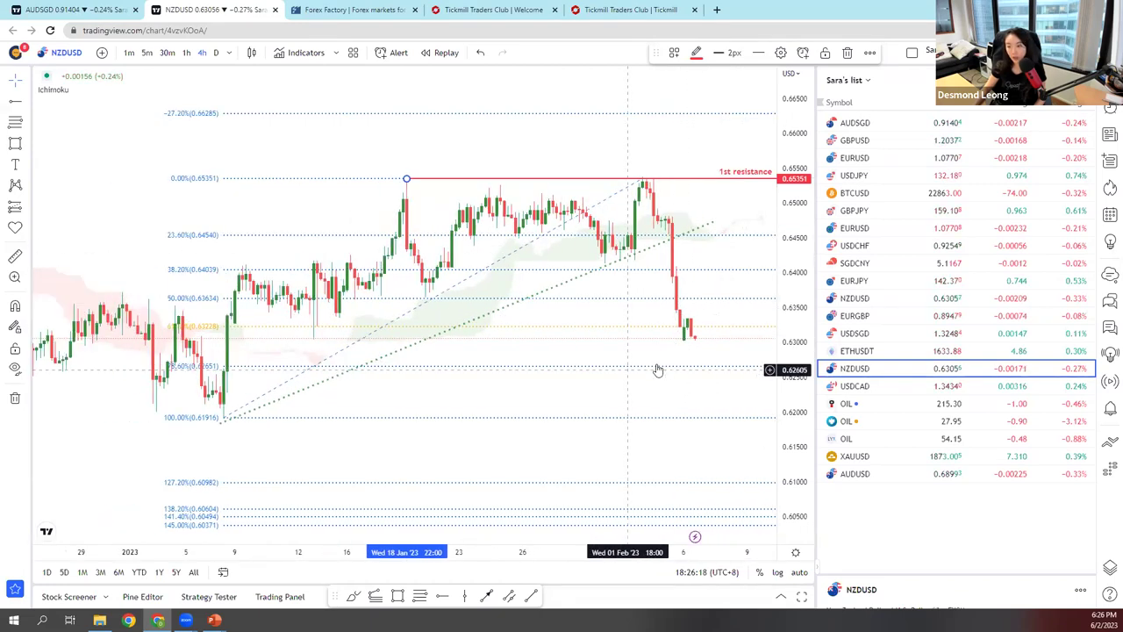
scroll(652, 372, up, 1)
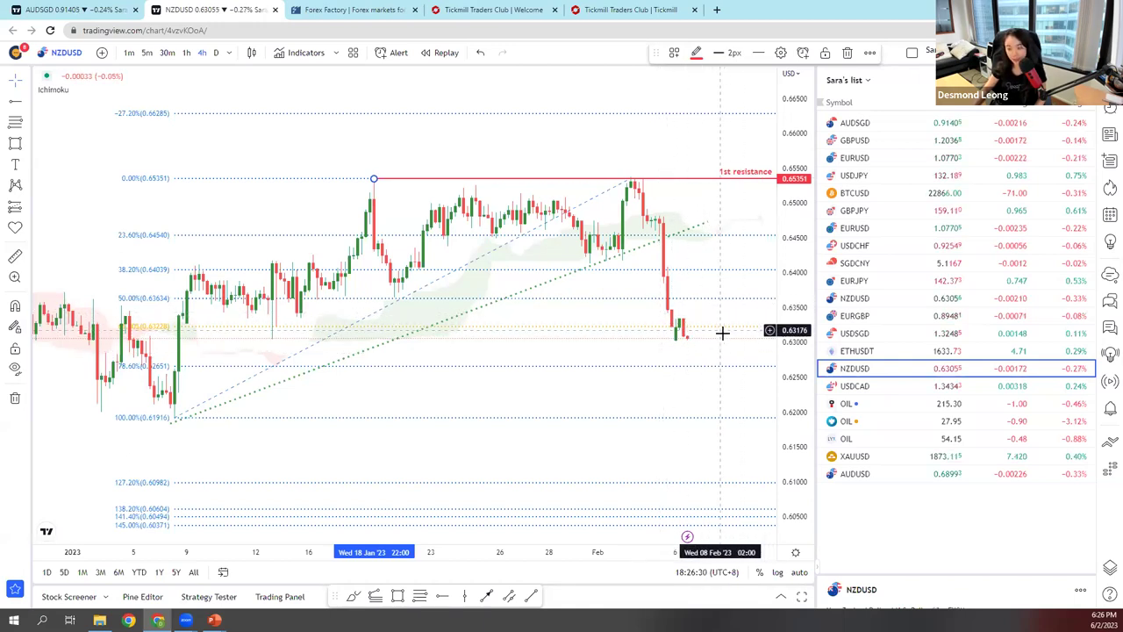
scroll(722, 330, down, 3)
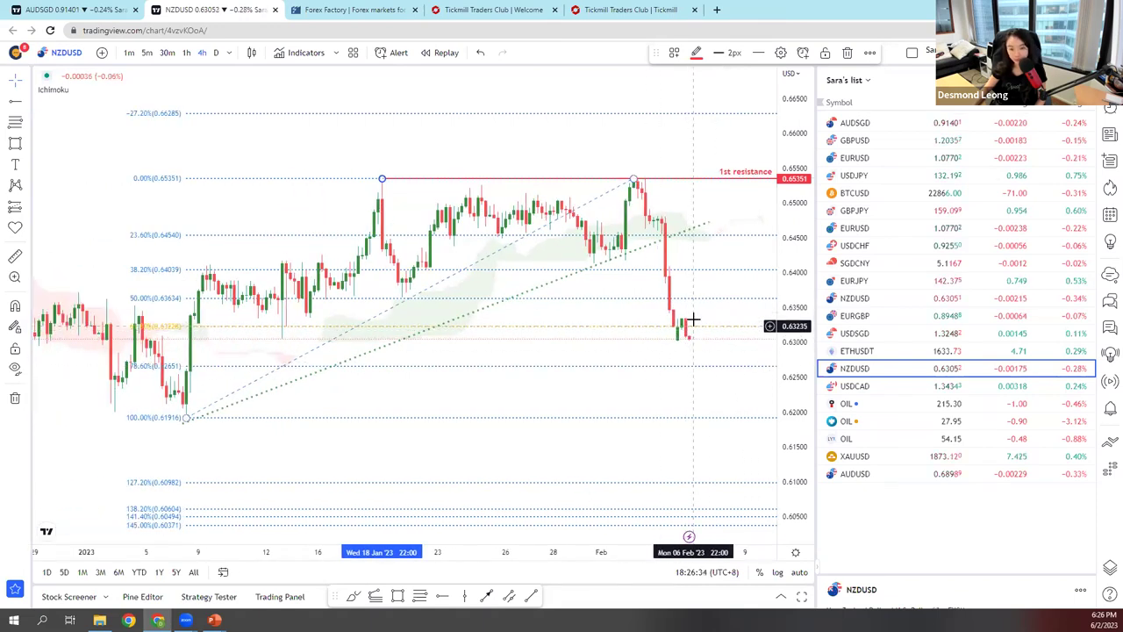
scroll(692, 311, up, 2)
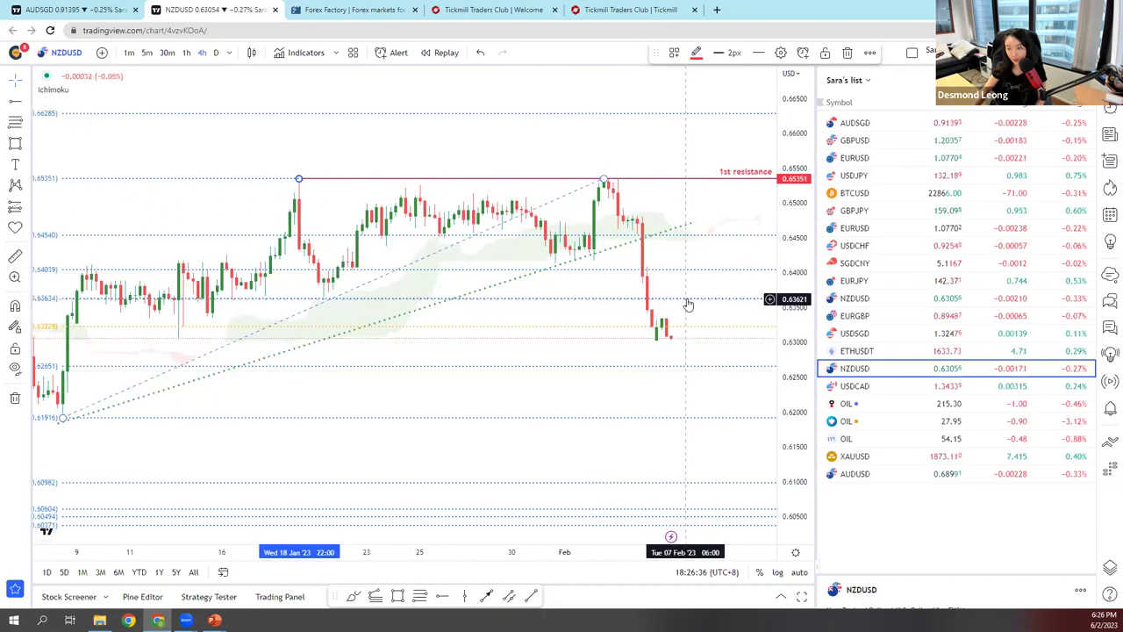
scroll(149, 309, down, 1)
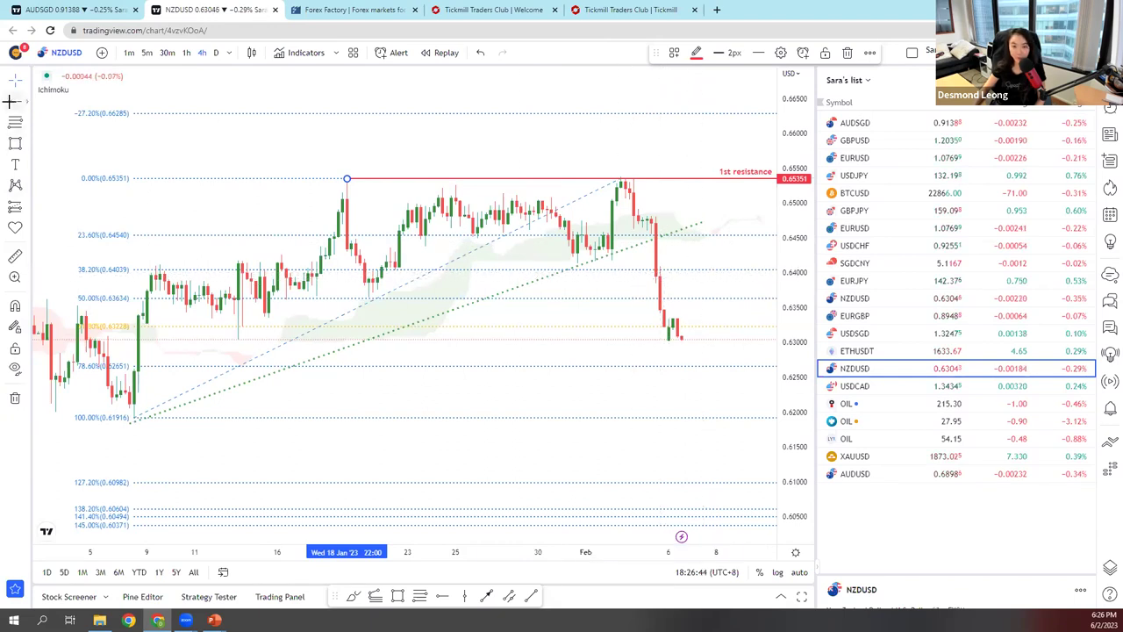
click(652, 325)
scroll(652, 325, up, 2)
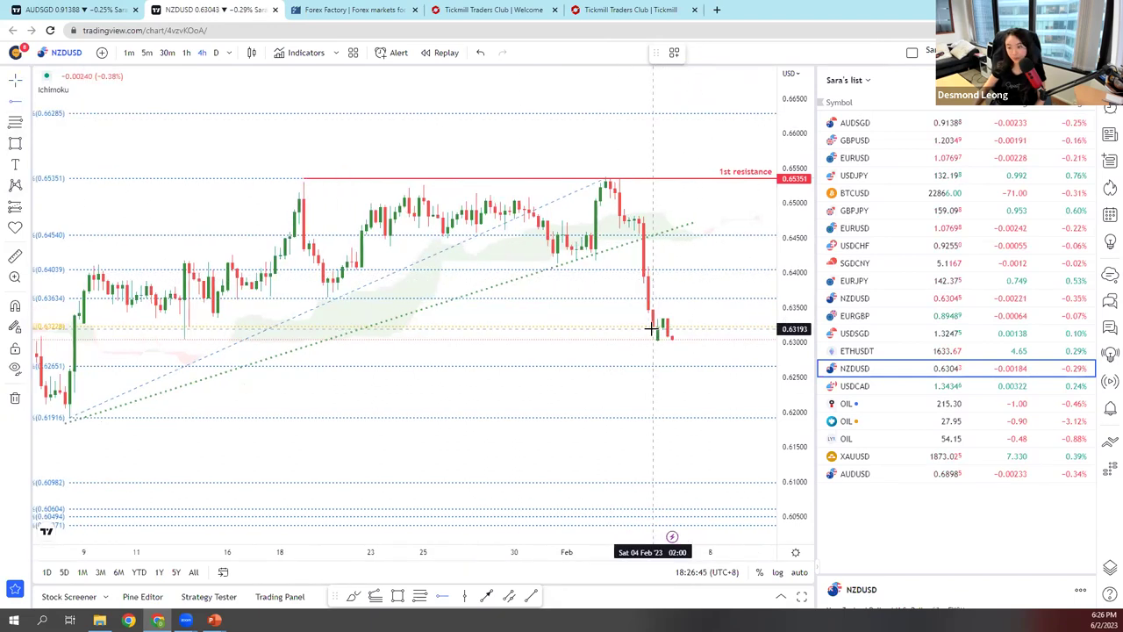
click(633, 268)
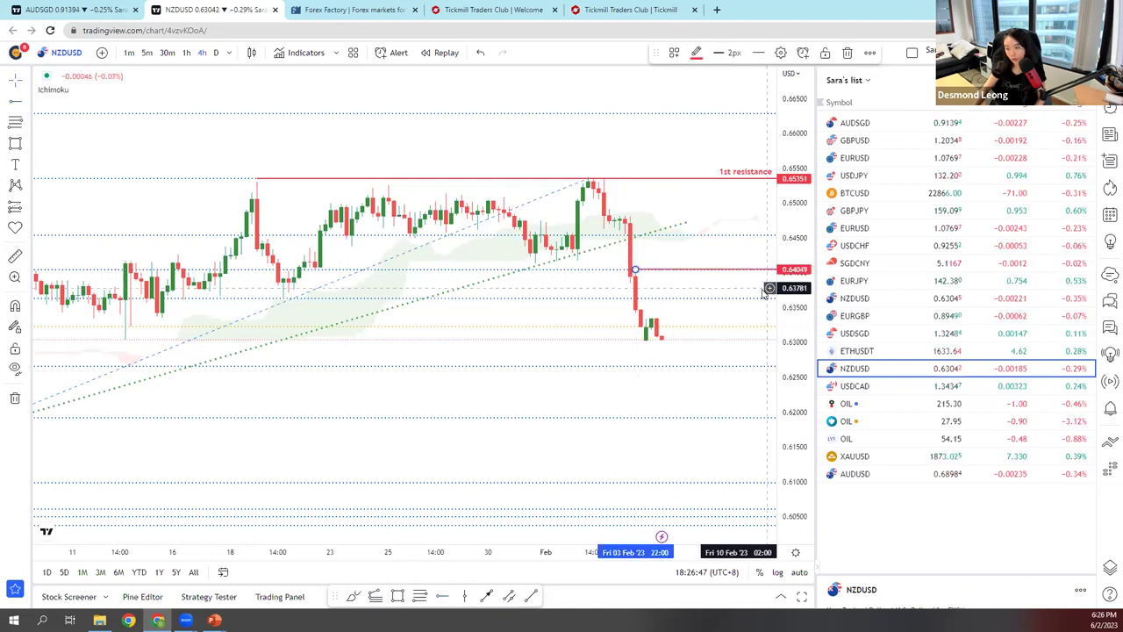
right_click(671, 275)
mouse_move(716, 309)
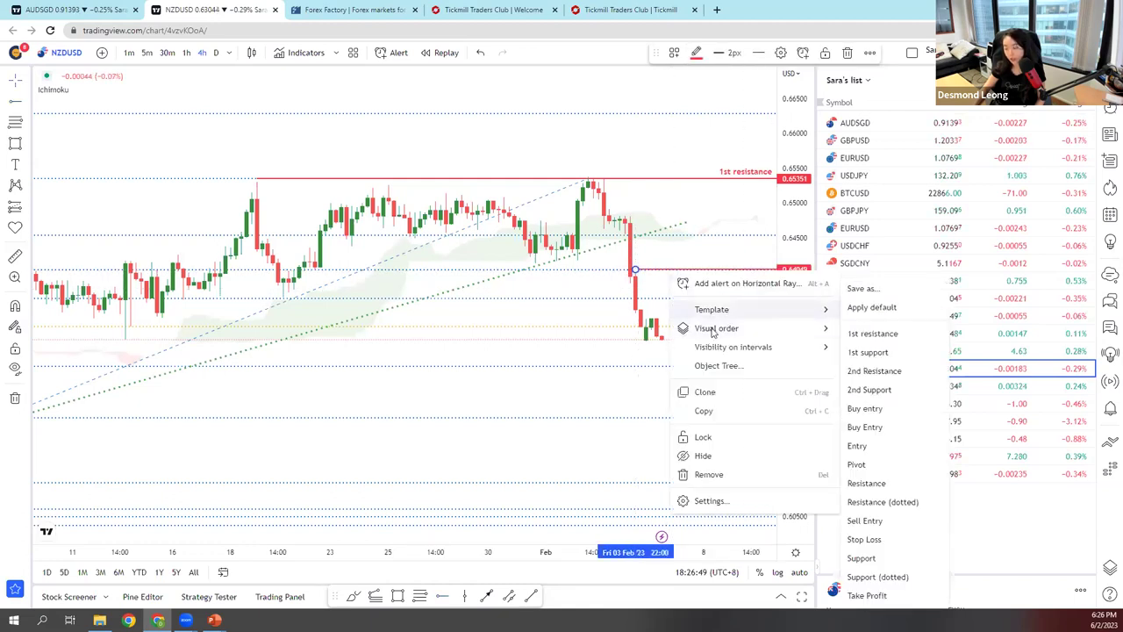
click(865, 521)
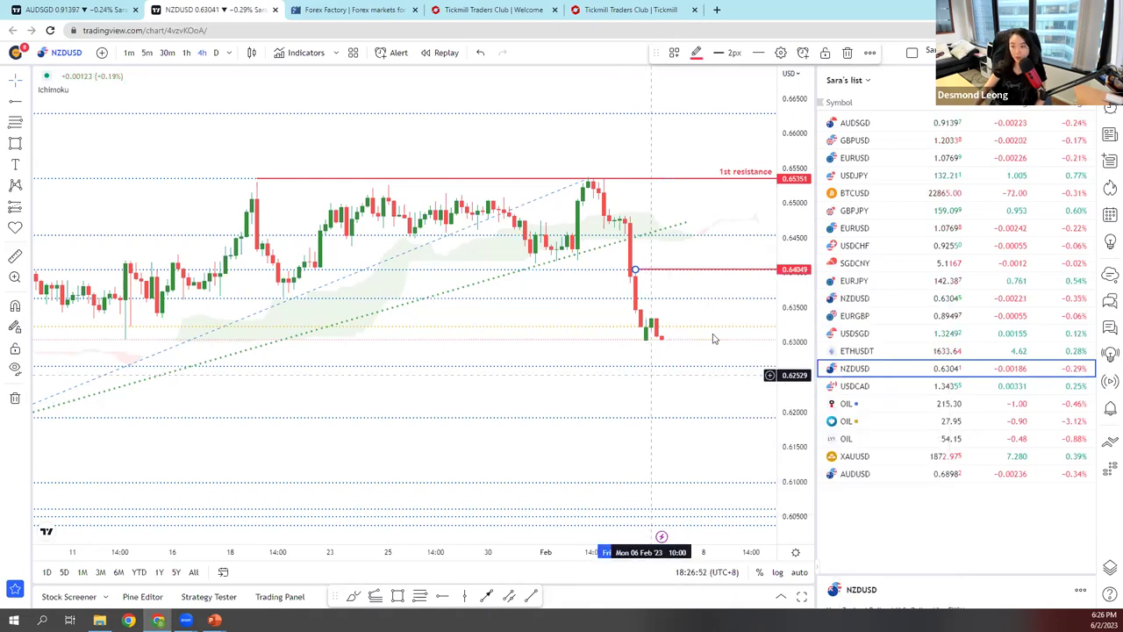
- Move the Sell Entry ray down to the 50% Fib level, at about 0.6363
scroll(689, 389, down, 1)
scroll(689, 388, down, 1)
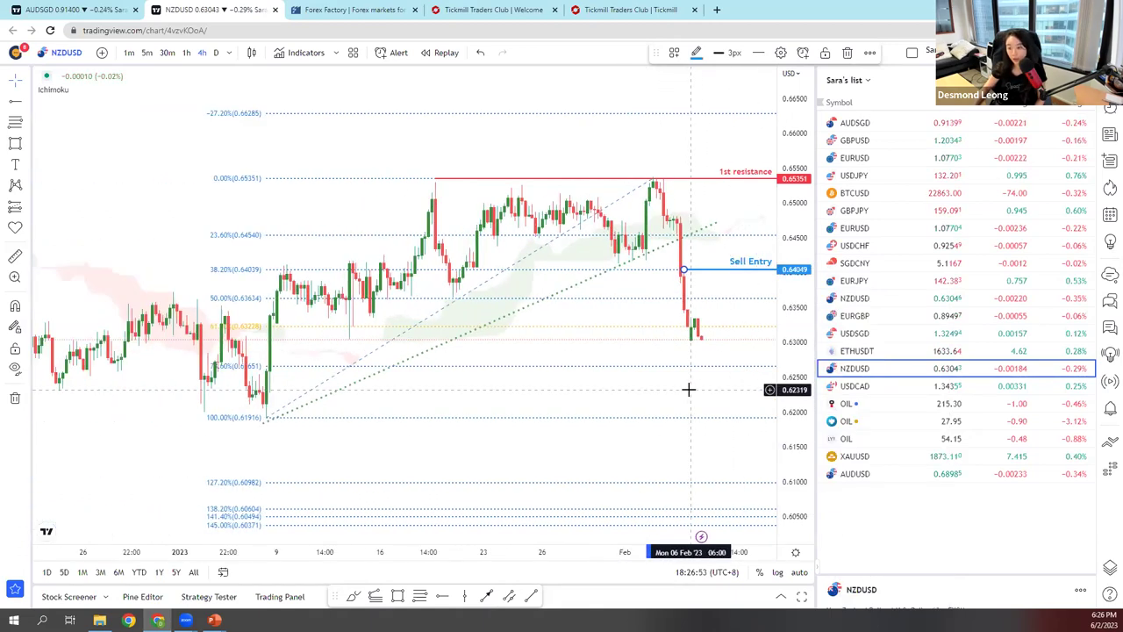
scroll(689, 388, up, 1)
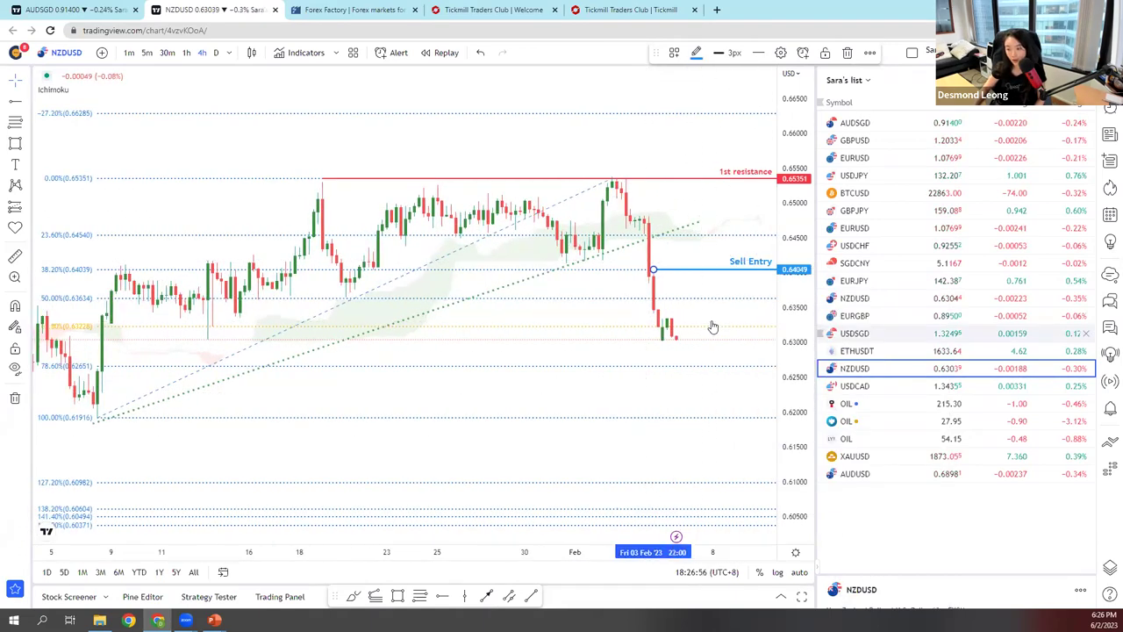
scroll(735, 393, up, 1)
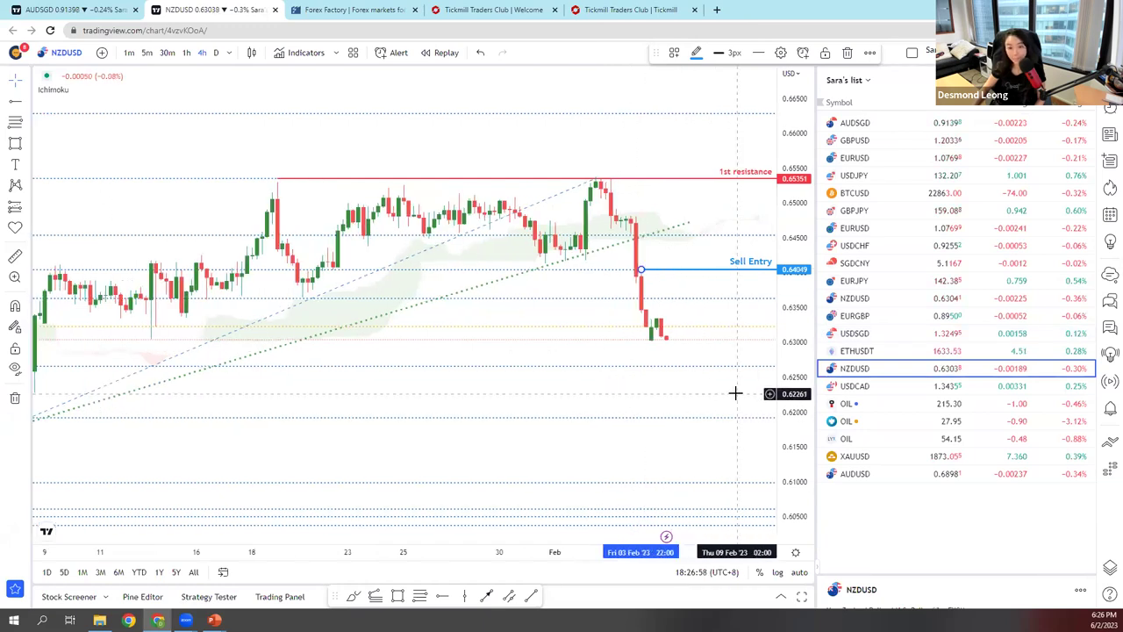
scroll(735, 393, down, 2)
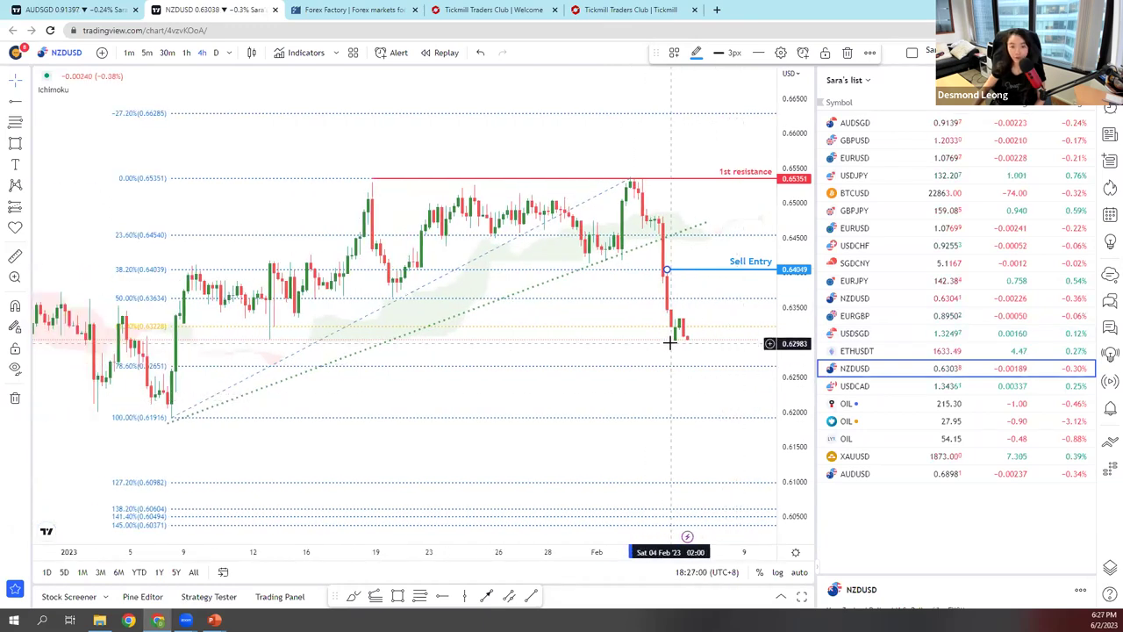
drag(667, 279, 672, 303)
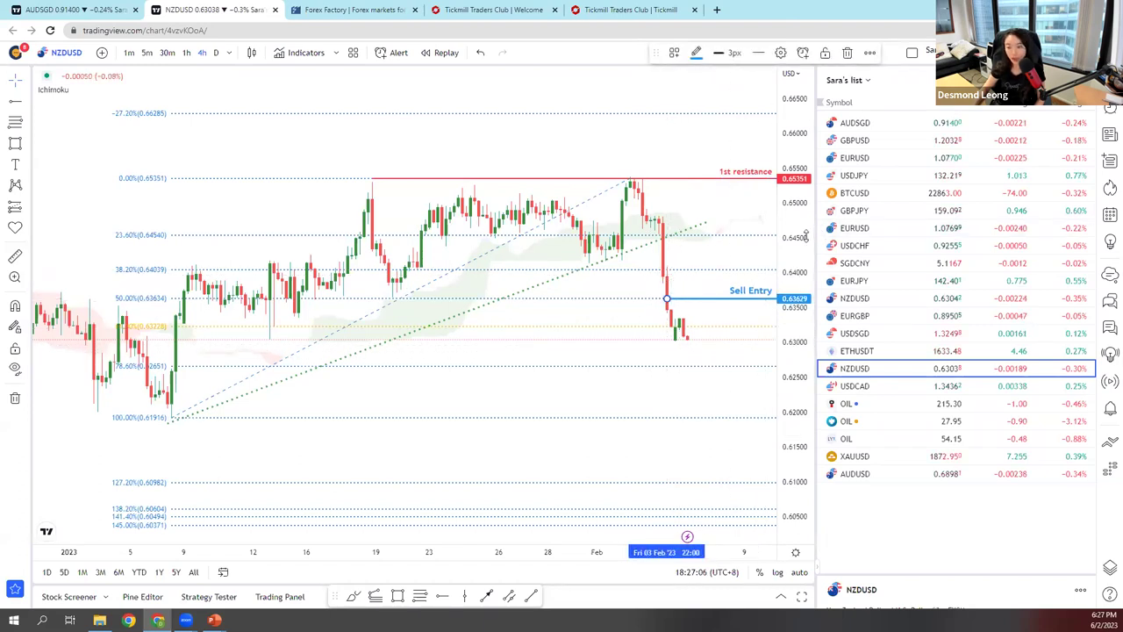
- Place a horizontal ray from 7 January at the 78.60% Fib level, about 0.6265, and apply the "Take Profit" template to it
drag(803, 236, 796, 334)
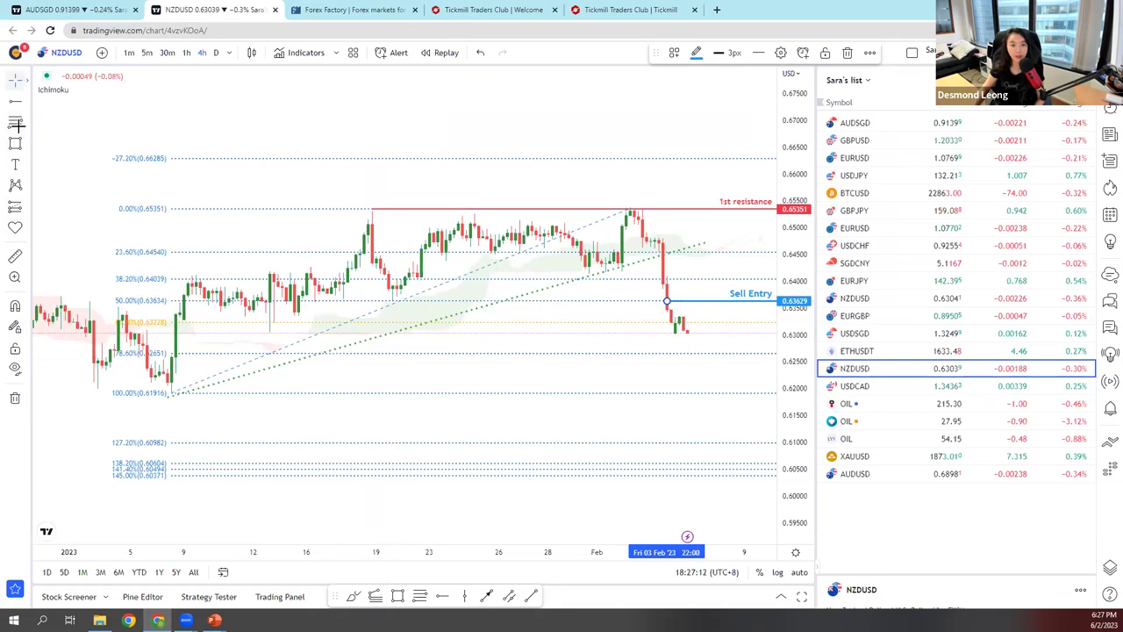
click(371, 364)
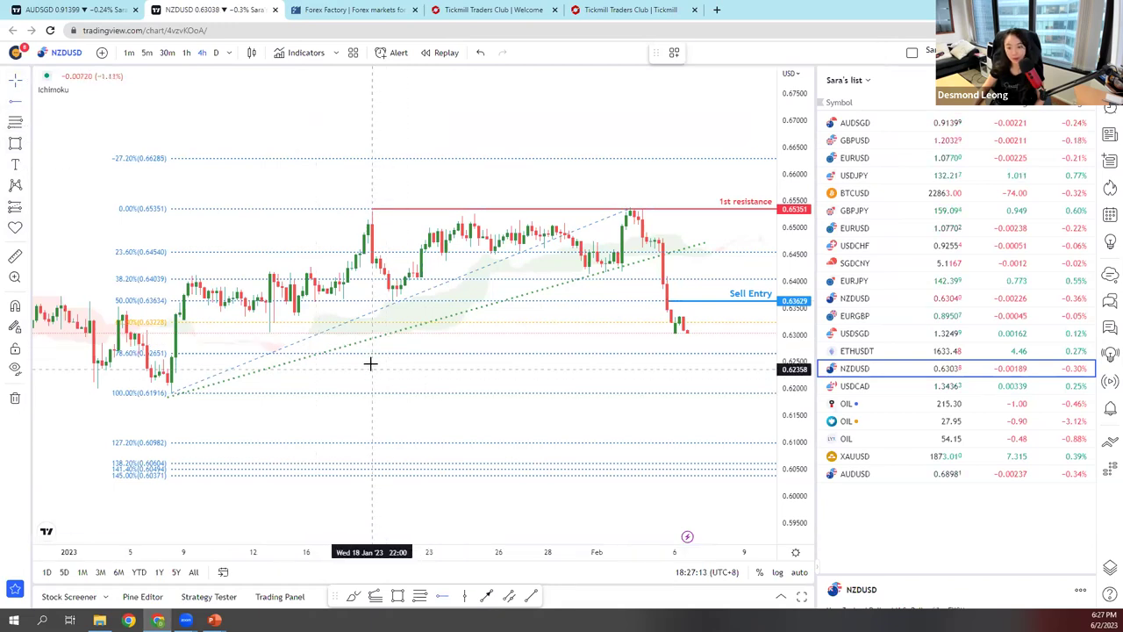
click(177, 352)
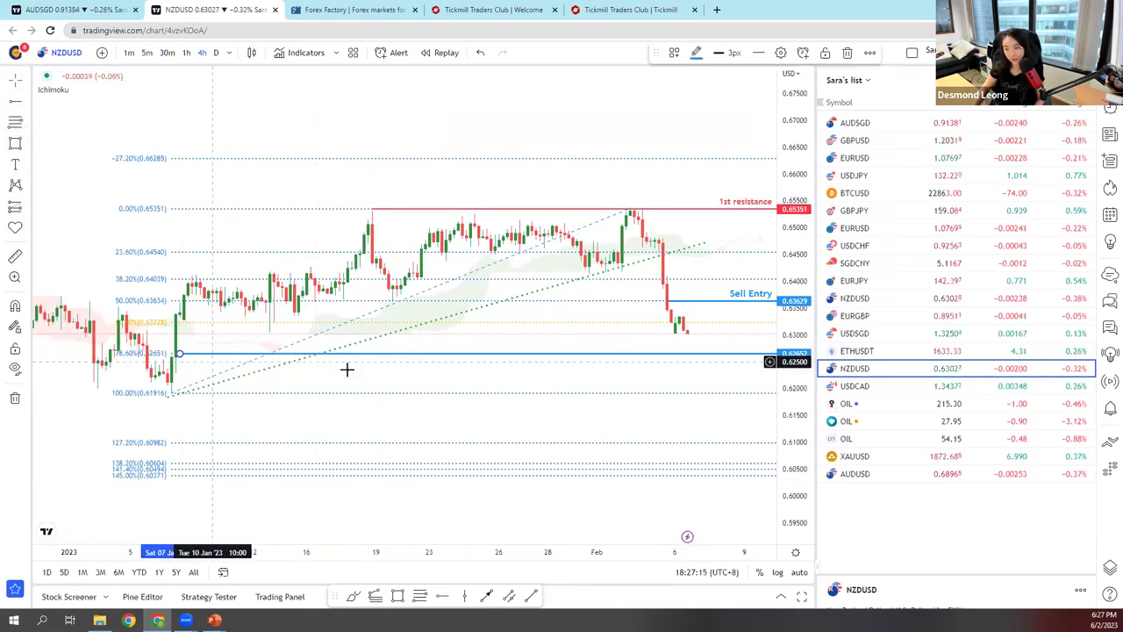
right_click(564, 358)
mouse_move(614, 391)
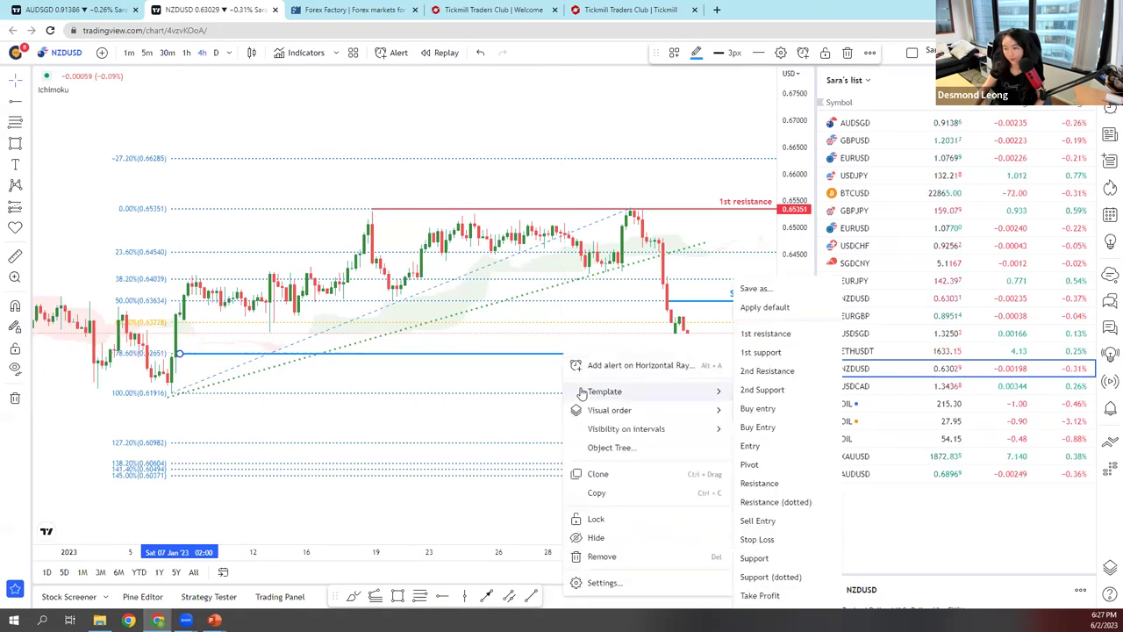
click(760, 596)
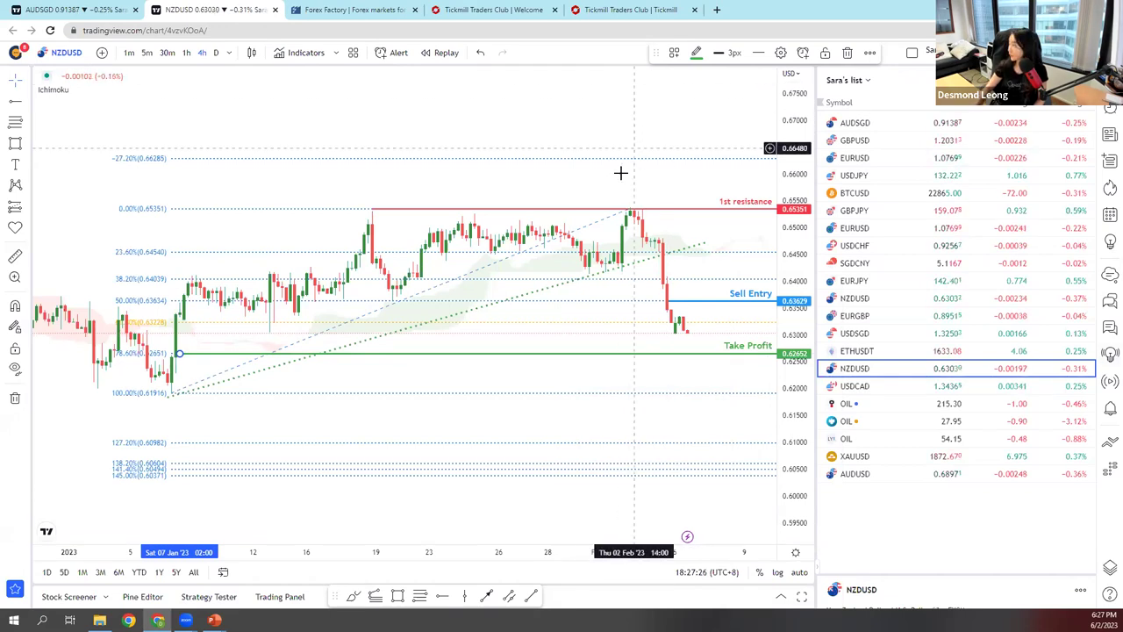
scroll(623, 193, up, 3)
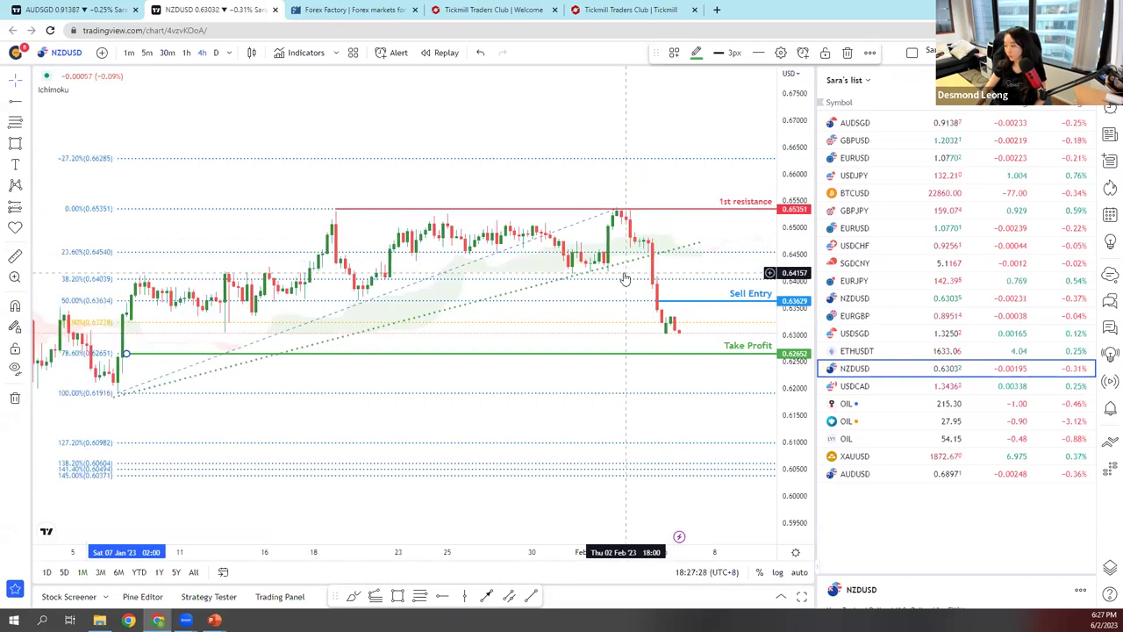
scroll(625, 280, down, 1)
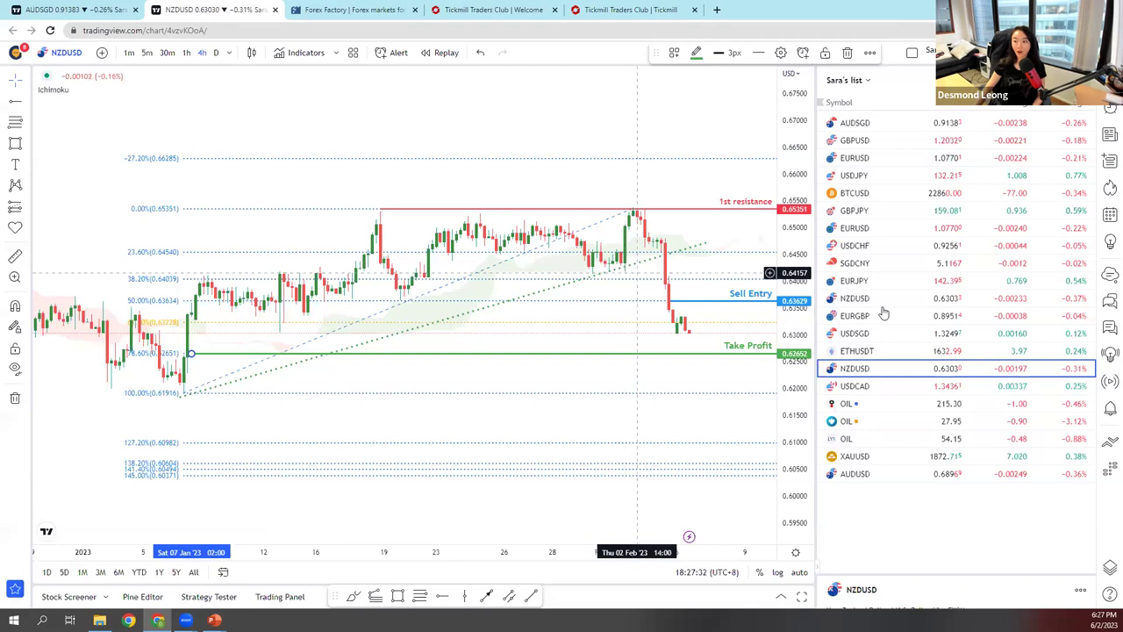
scroll(570, 427, down, 2)
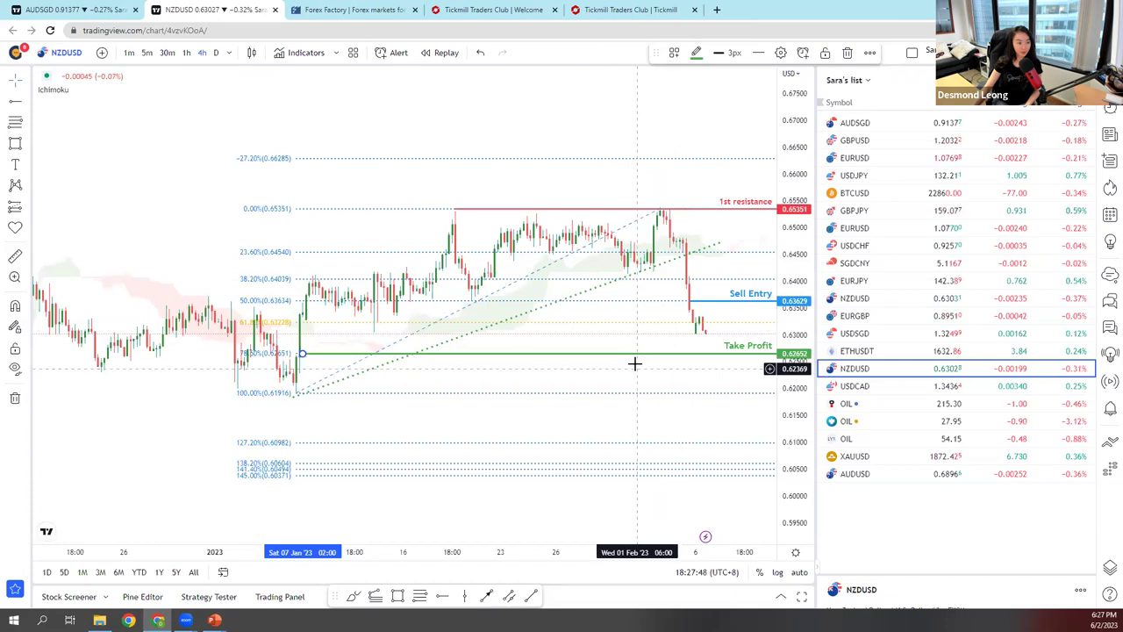
scroll(641, 375, down, 2)
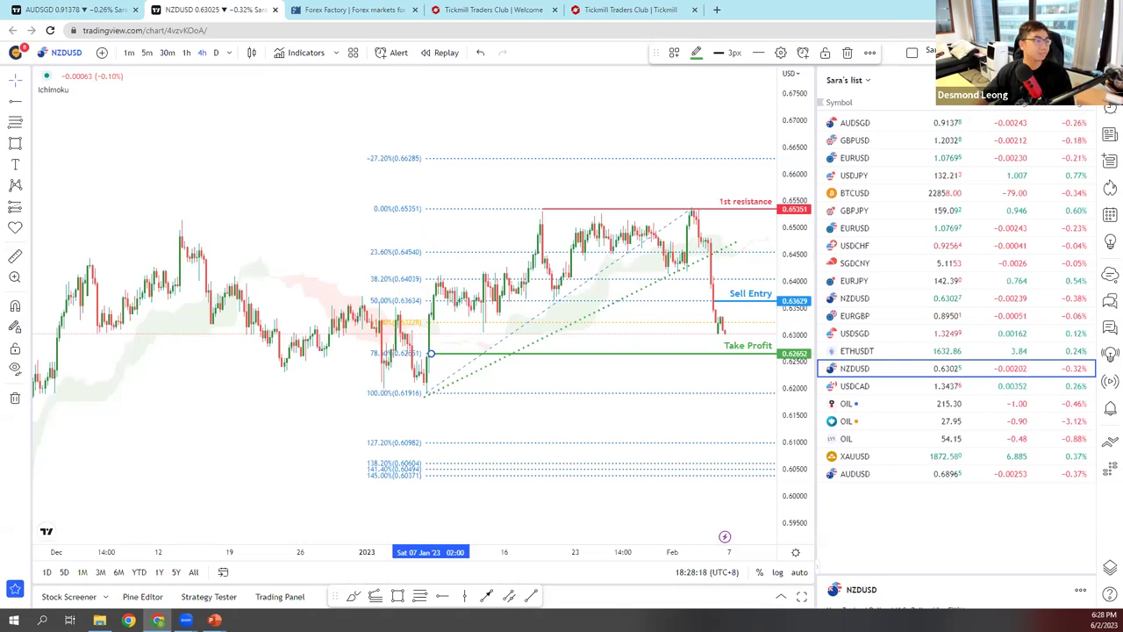
- Switch to the Tickmill Traders Club web app and open the USDJPY channel under Majors
click(492, 9)
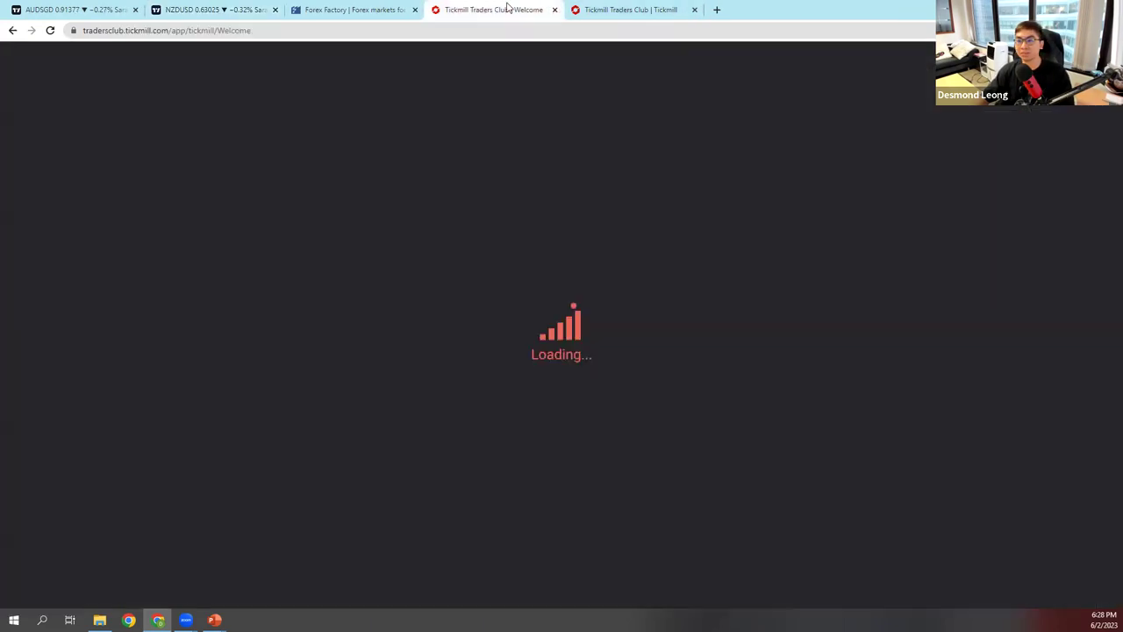
scroll(1073, 386, down, 3)
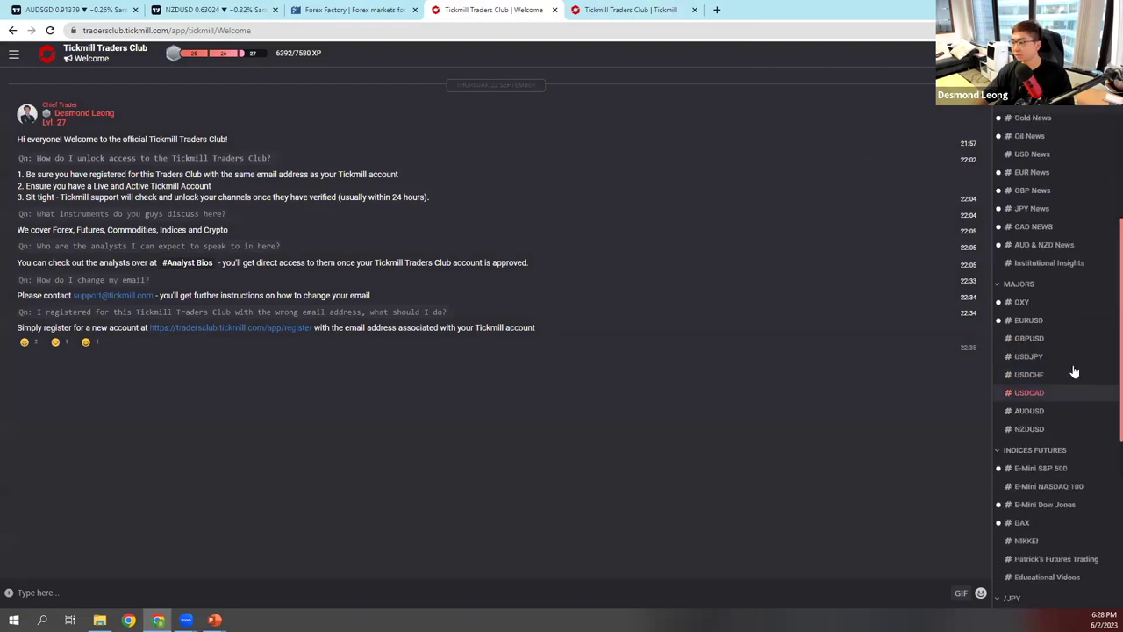
click(1029, 357)
- Look over the Traders Club sign-up steps on the Tickmill website and return to the USDJPY channel
click(634, 10)
key(ctrl+shift+Tab)
click(634, 10)
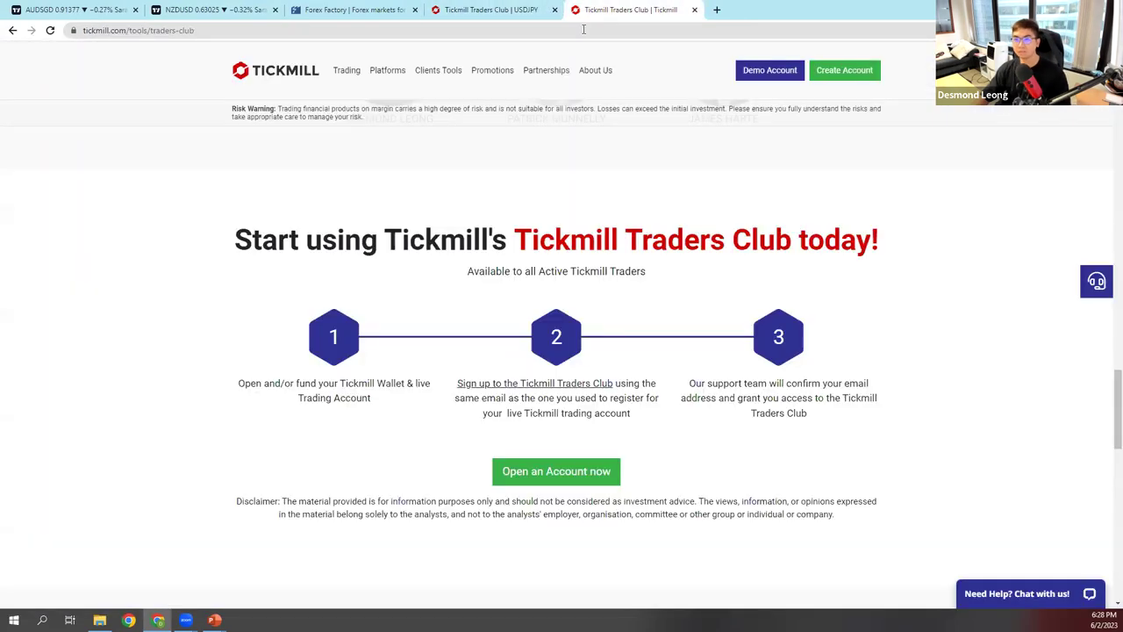
click(29, 319)
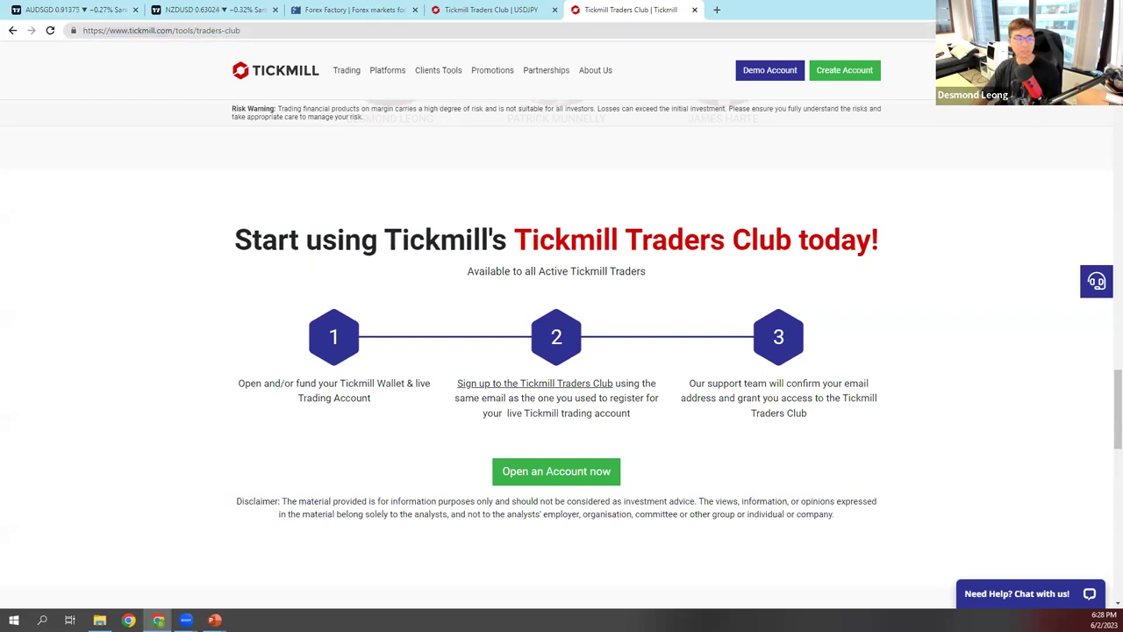
click(514, 10)
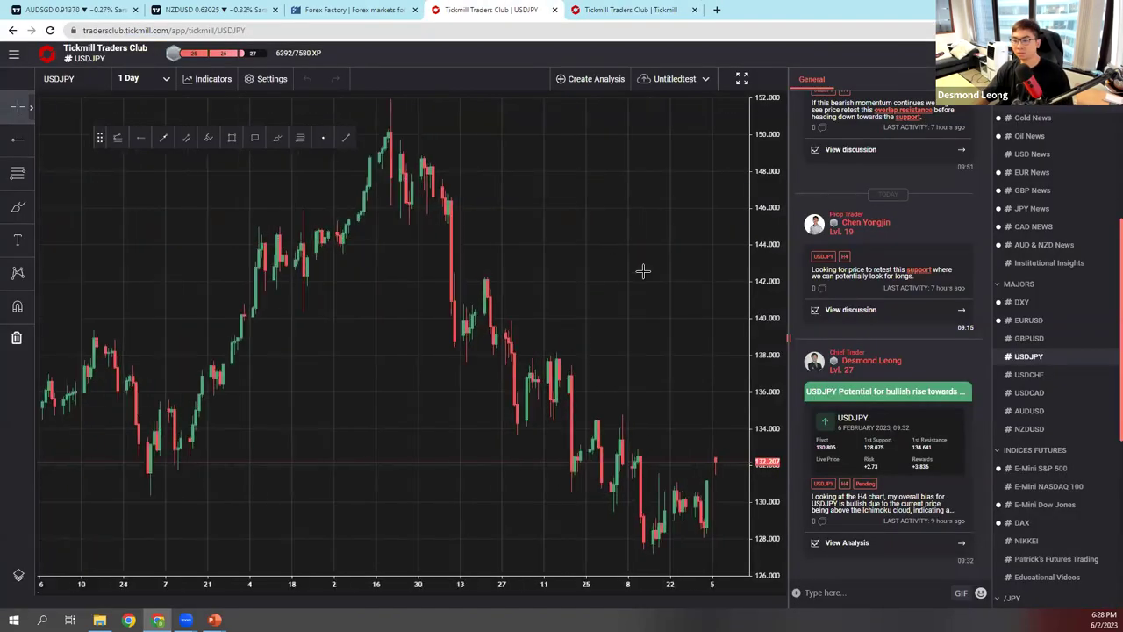
- Draft "Resistance area" in the channel chat and place a horizontal ray on the USDJPY daily chart from 3 December 2022 at about 134.40
drag(667, 318, 555, 318)
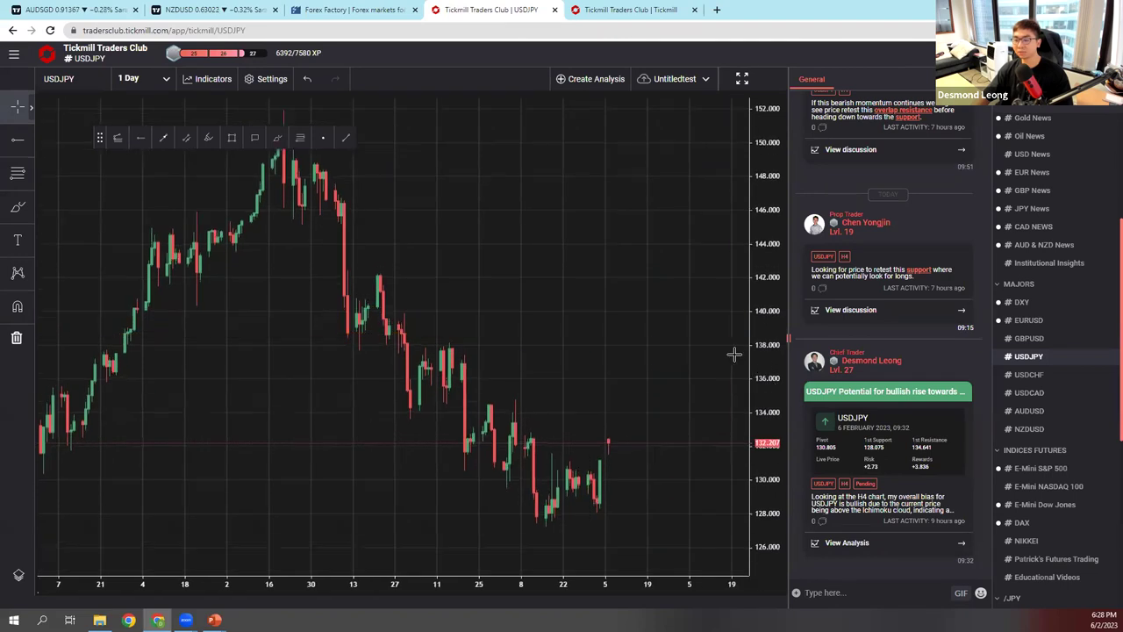
scroll(734, 354, up, 1)
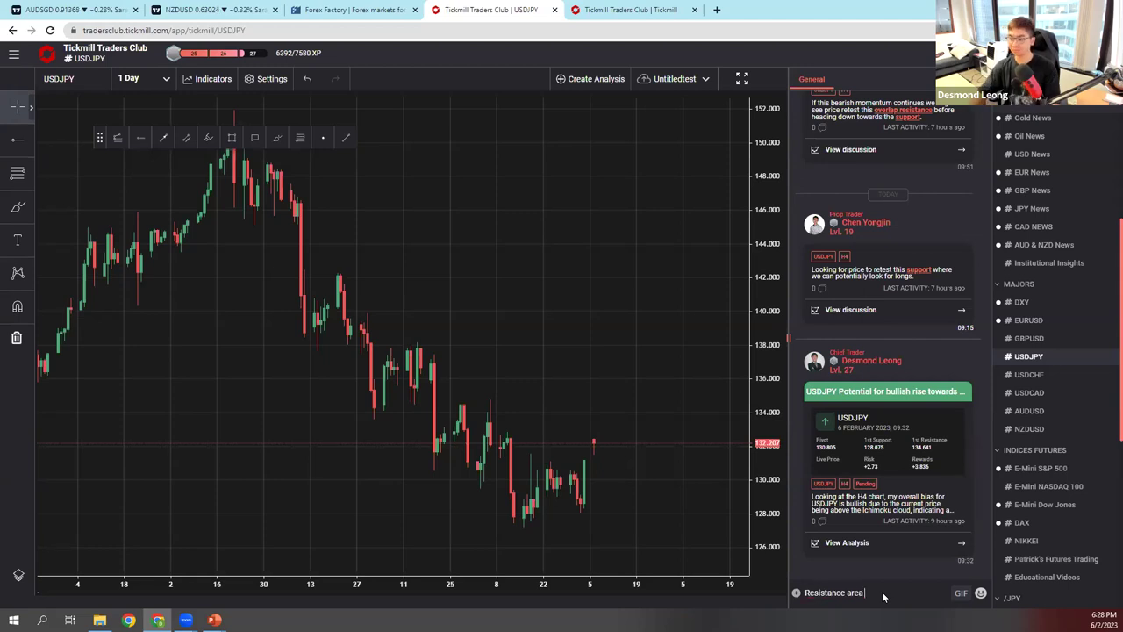
click(17, 140)
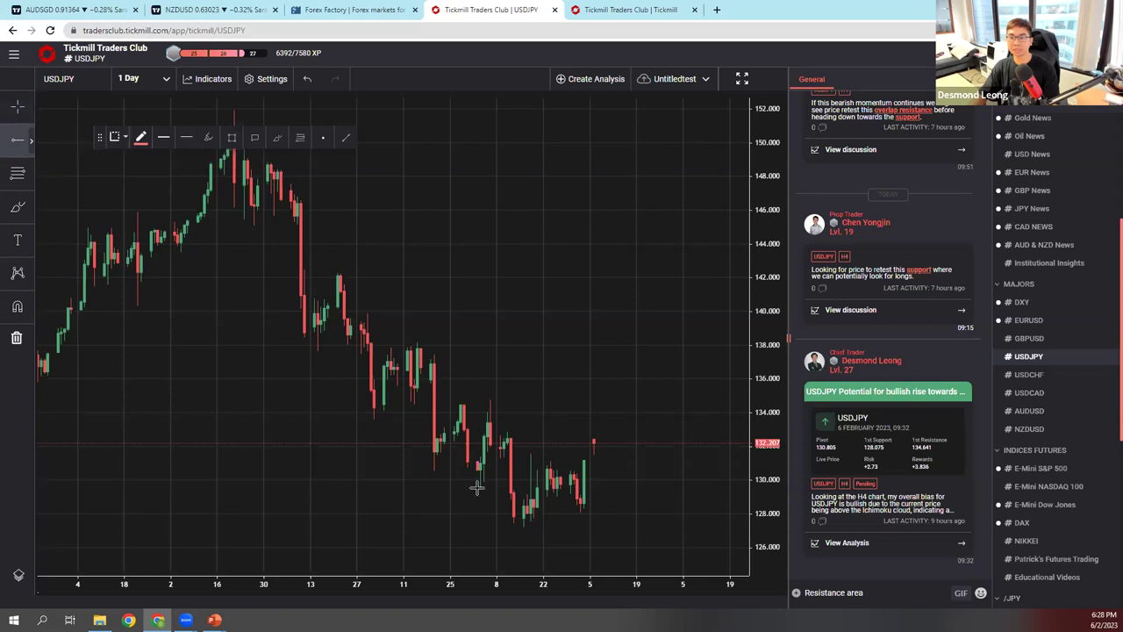
scroll(430, 408, down, 2)
click(473, 405)
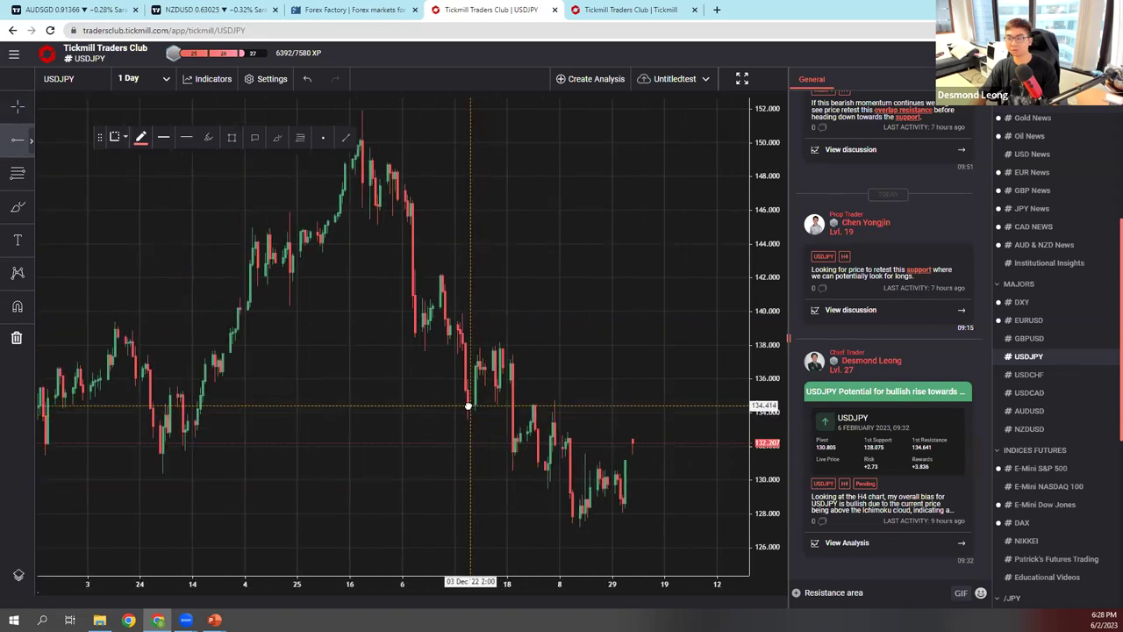
scroll(549, 372, up, 2)
scroll(556, 372, up, 1)
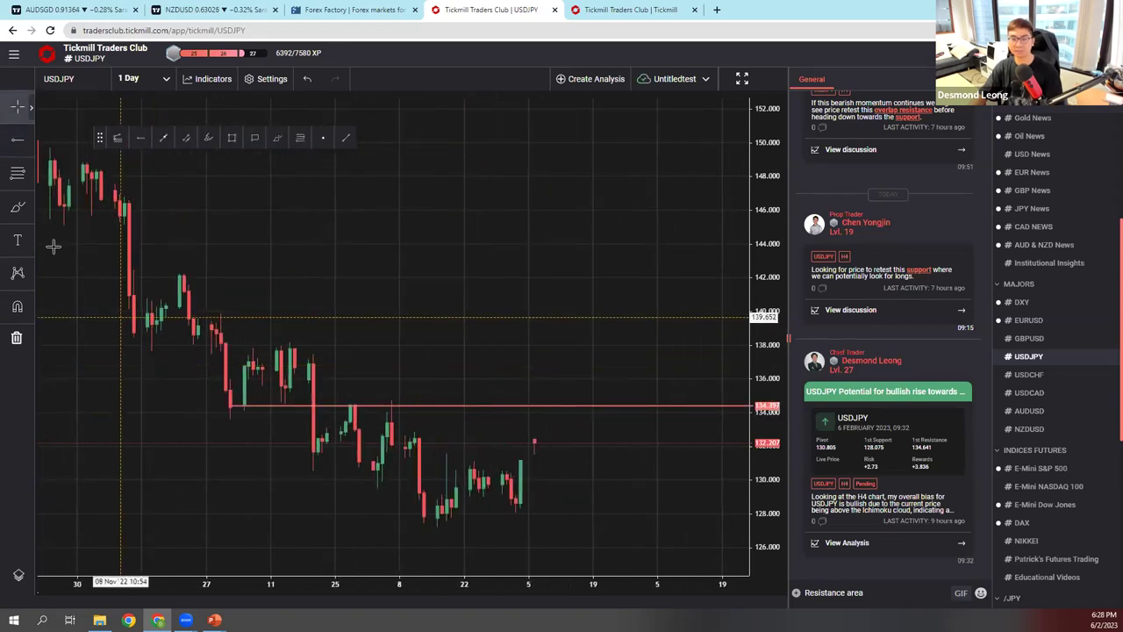
- Link the words "Resistance area" in the draft chat message to the horizontal ray on the chart
triple_click(841, 590)
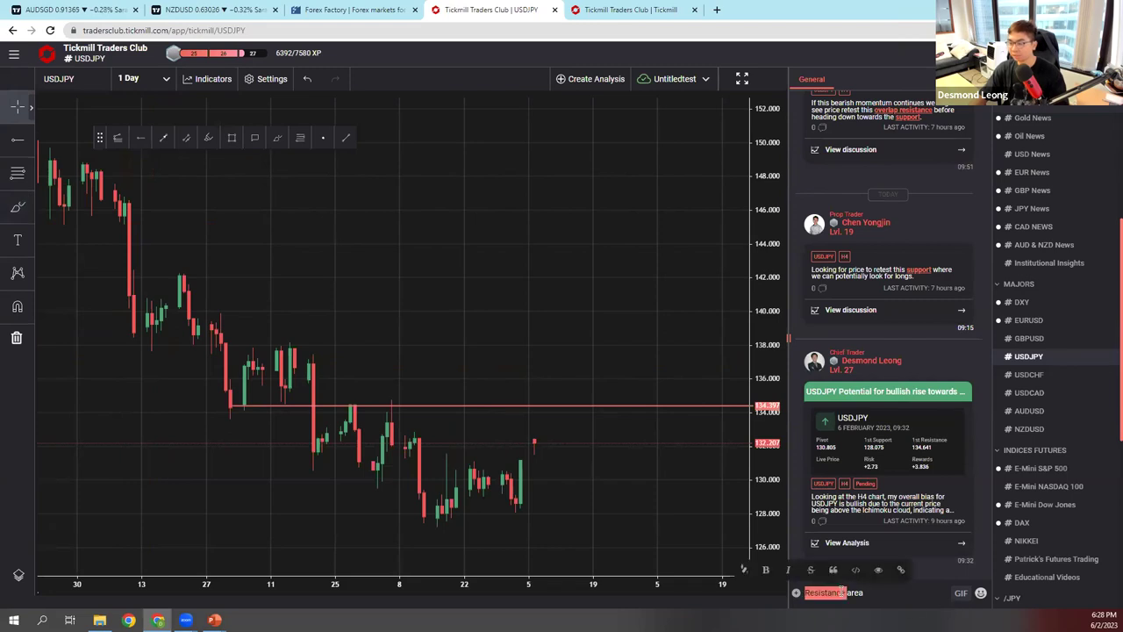
click(753, 577)
click(301, 406)
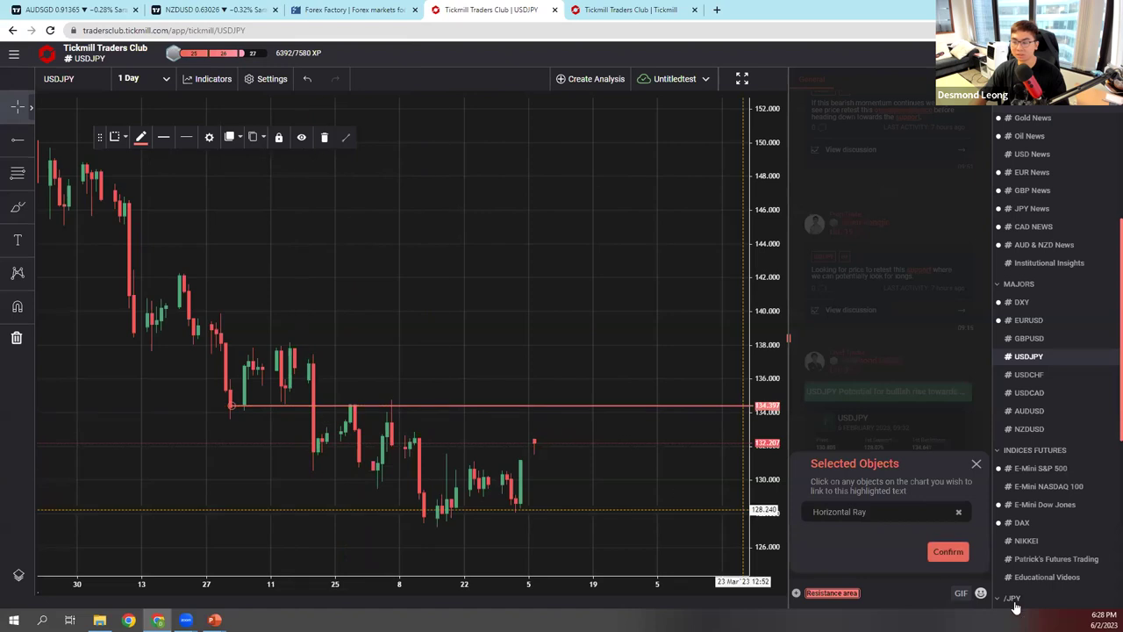
click(891, 596)
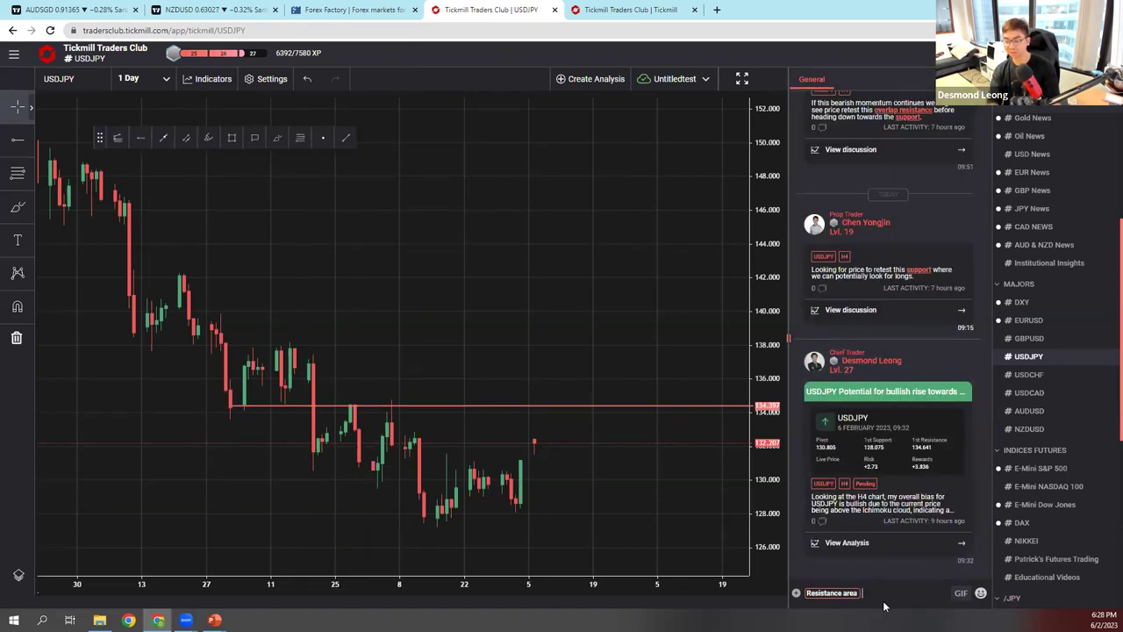
- Complete the message with "where price might reverse back down from", send it to the channel and open its discussion
text(where price m)
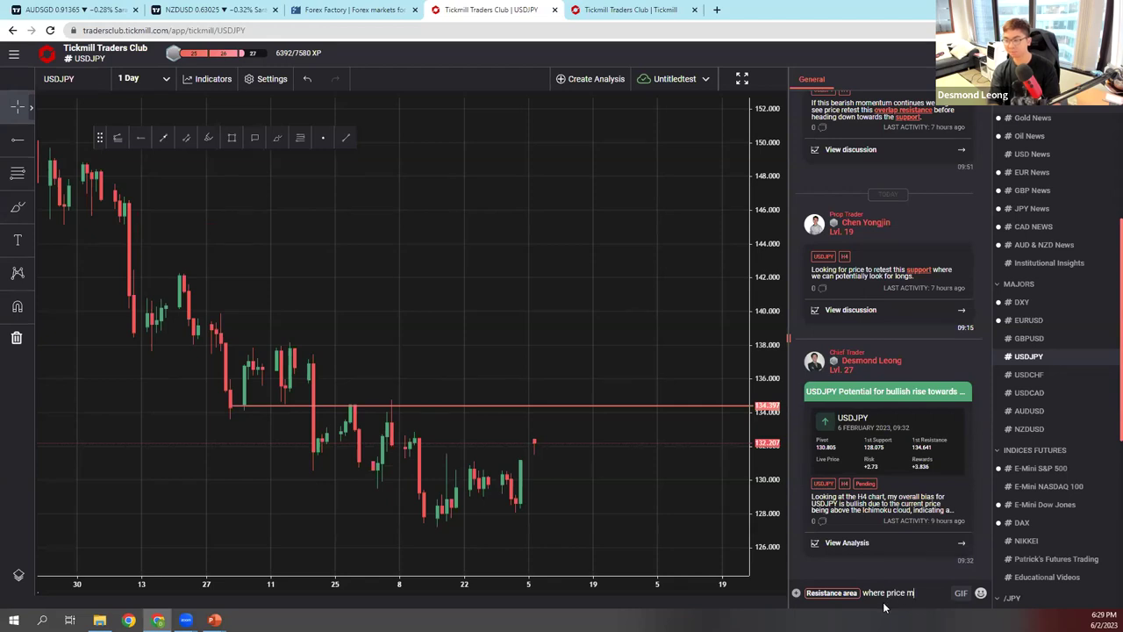
text(ight reverse back)
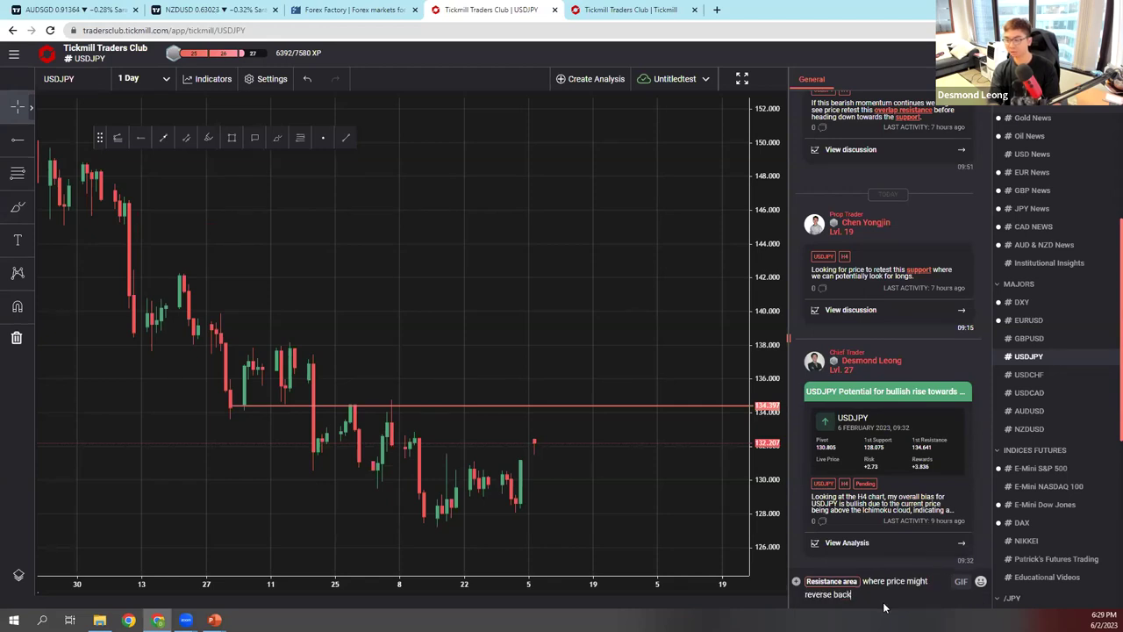
text( down from)
key(Return)
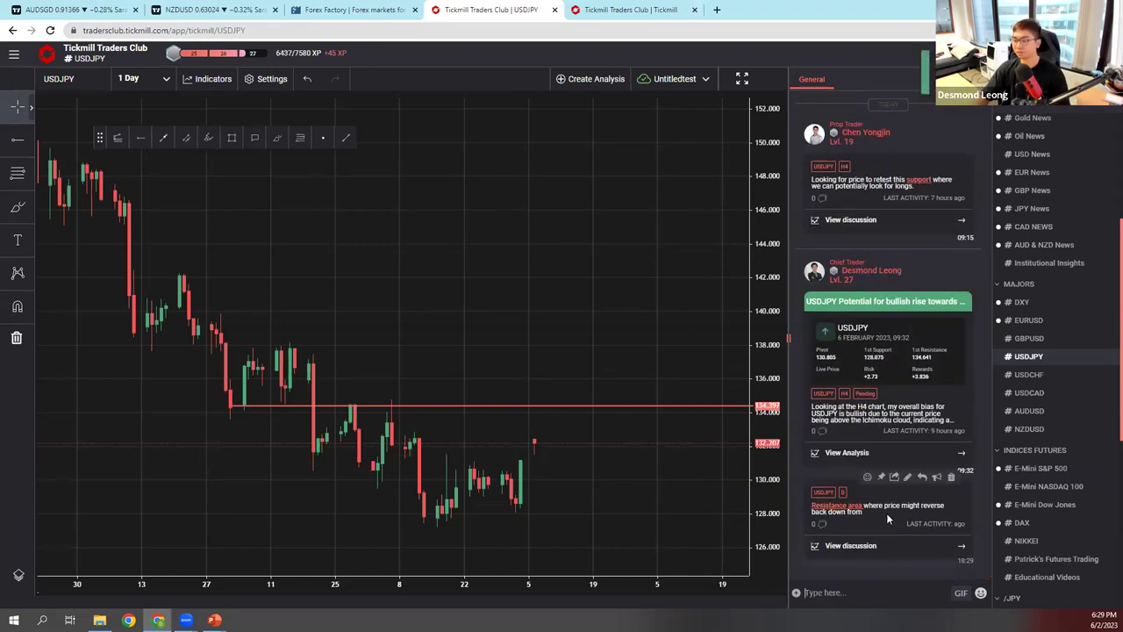
click(875, 546)
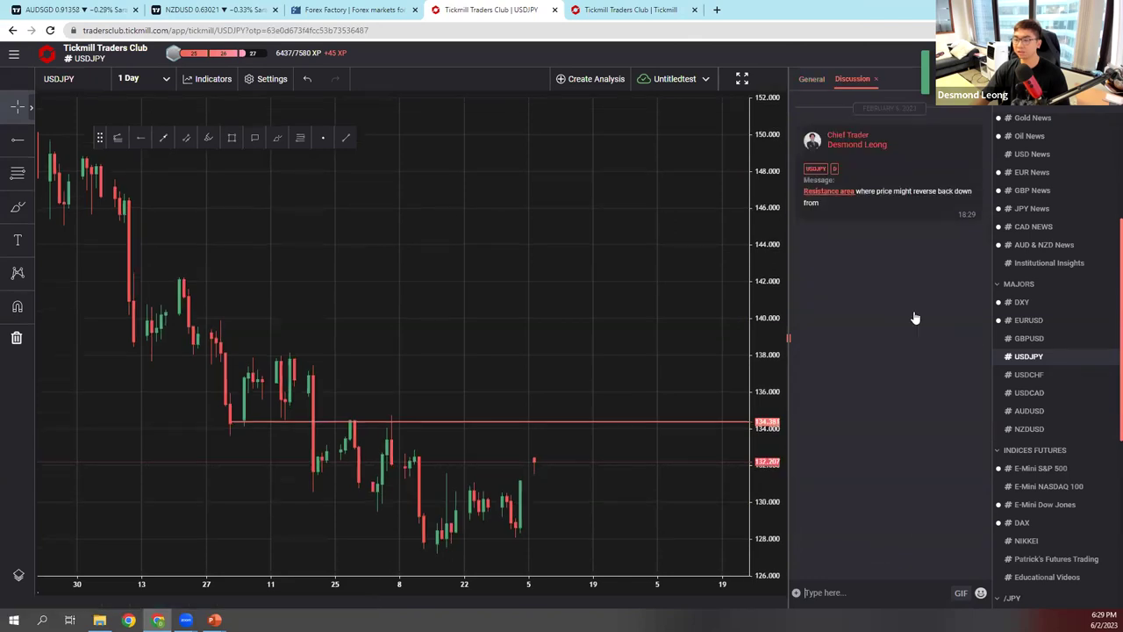